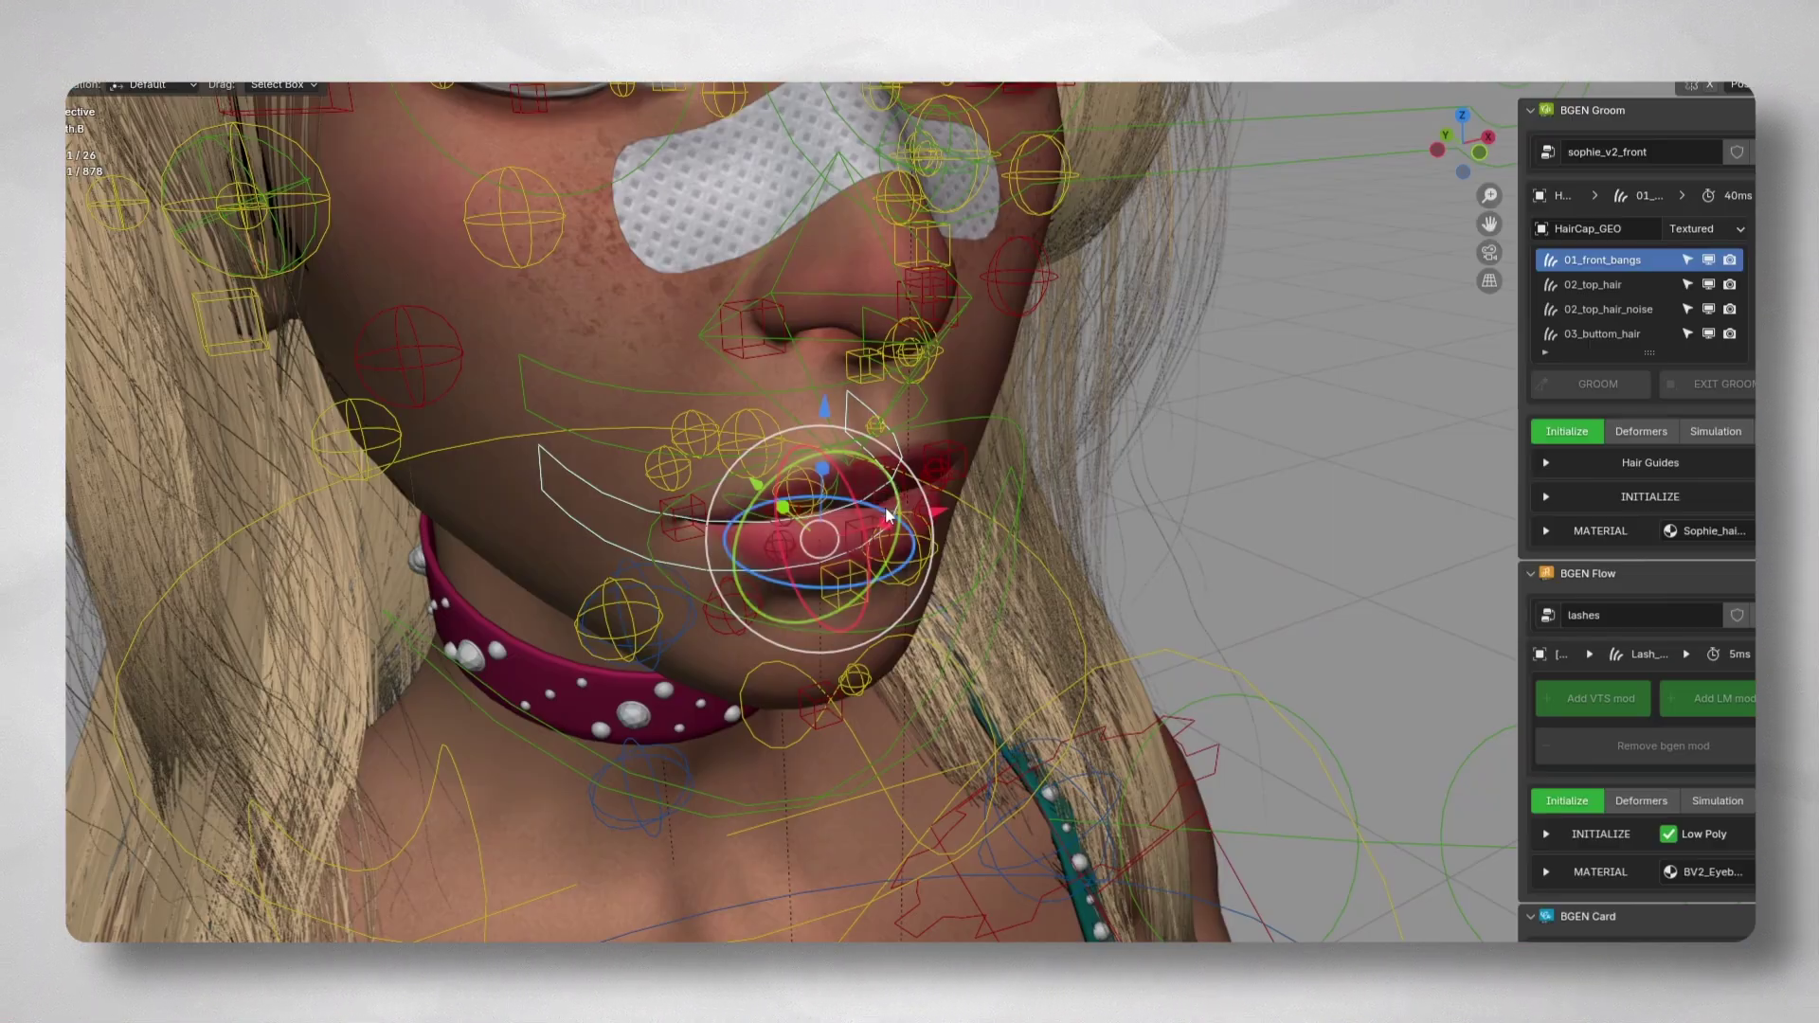
left_click(873, 538)
scroll(873, 547, "up", 2)
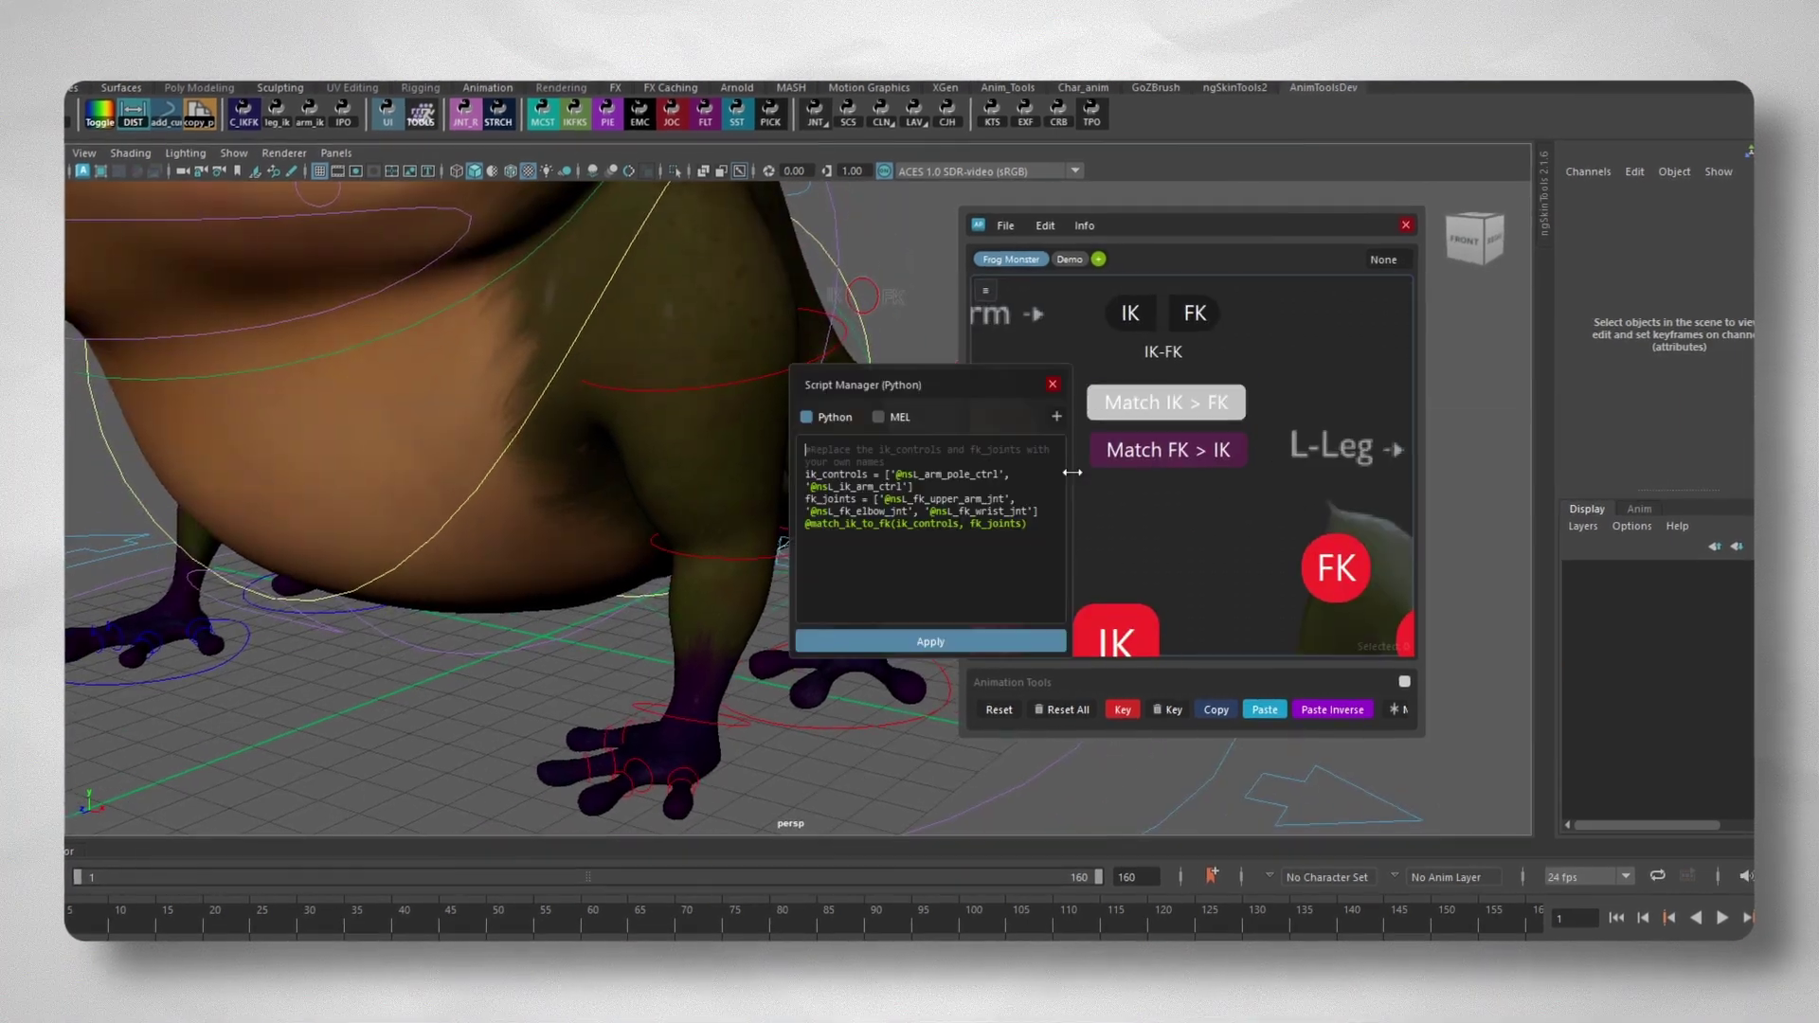
left_click_drag(1071, 472, 1339, 472)
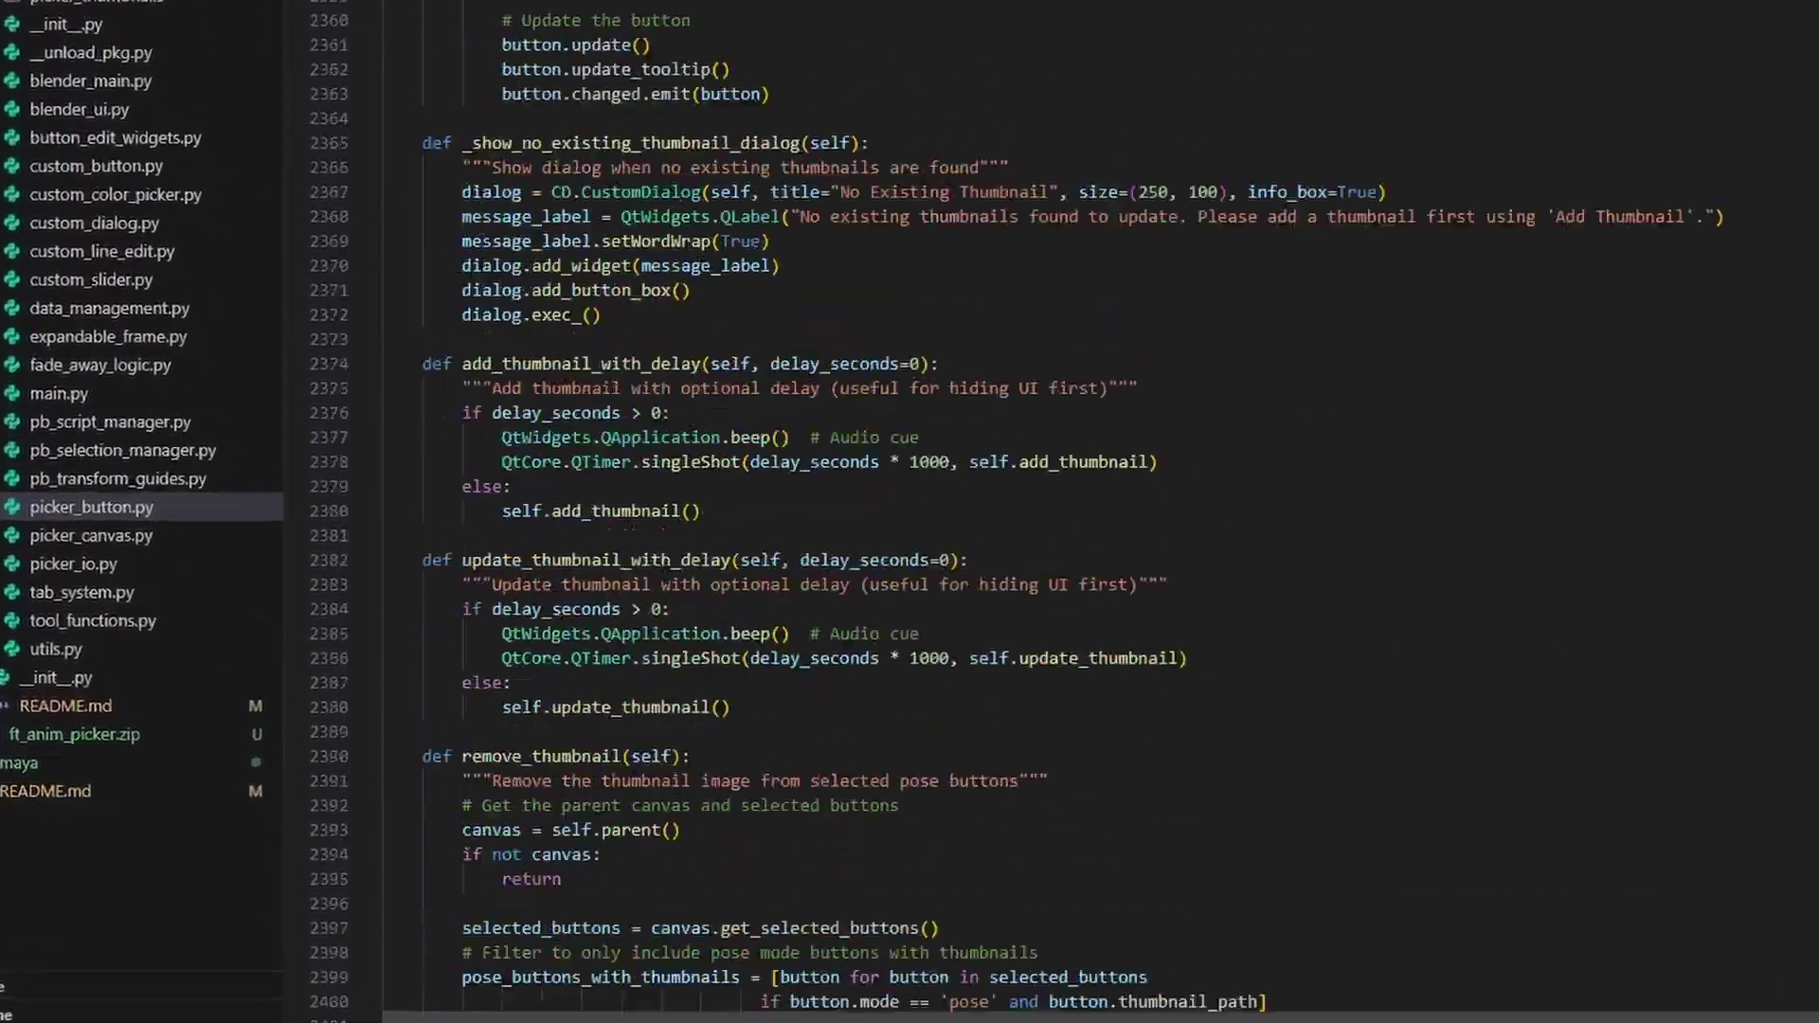
scroll(1052, 511, "down", 20)
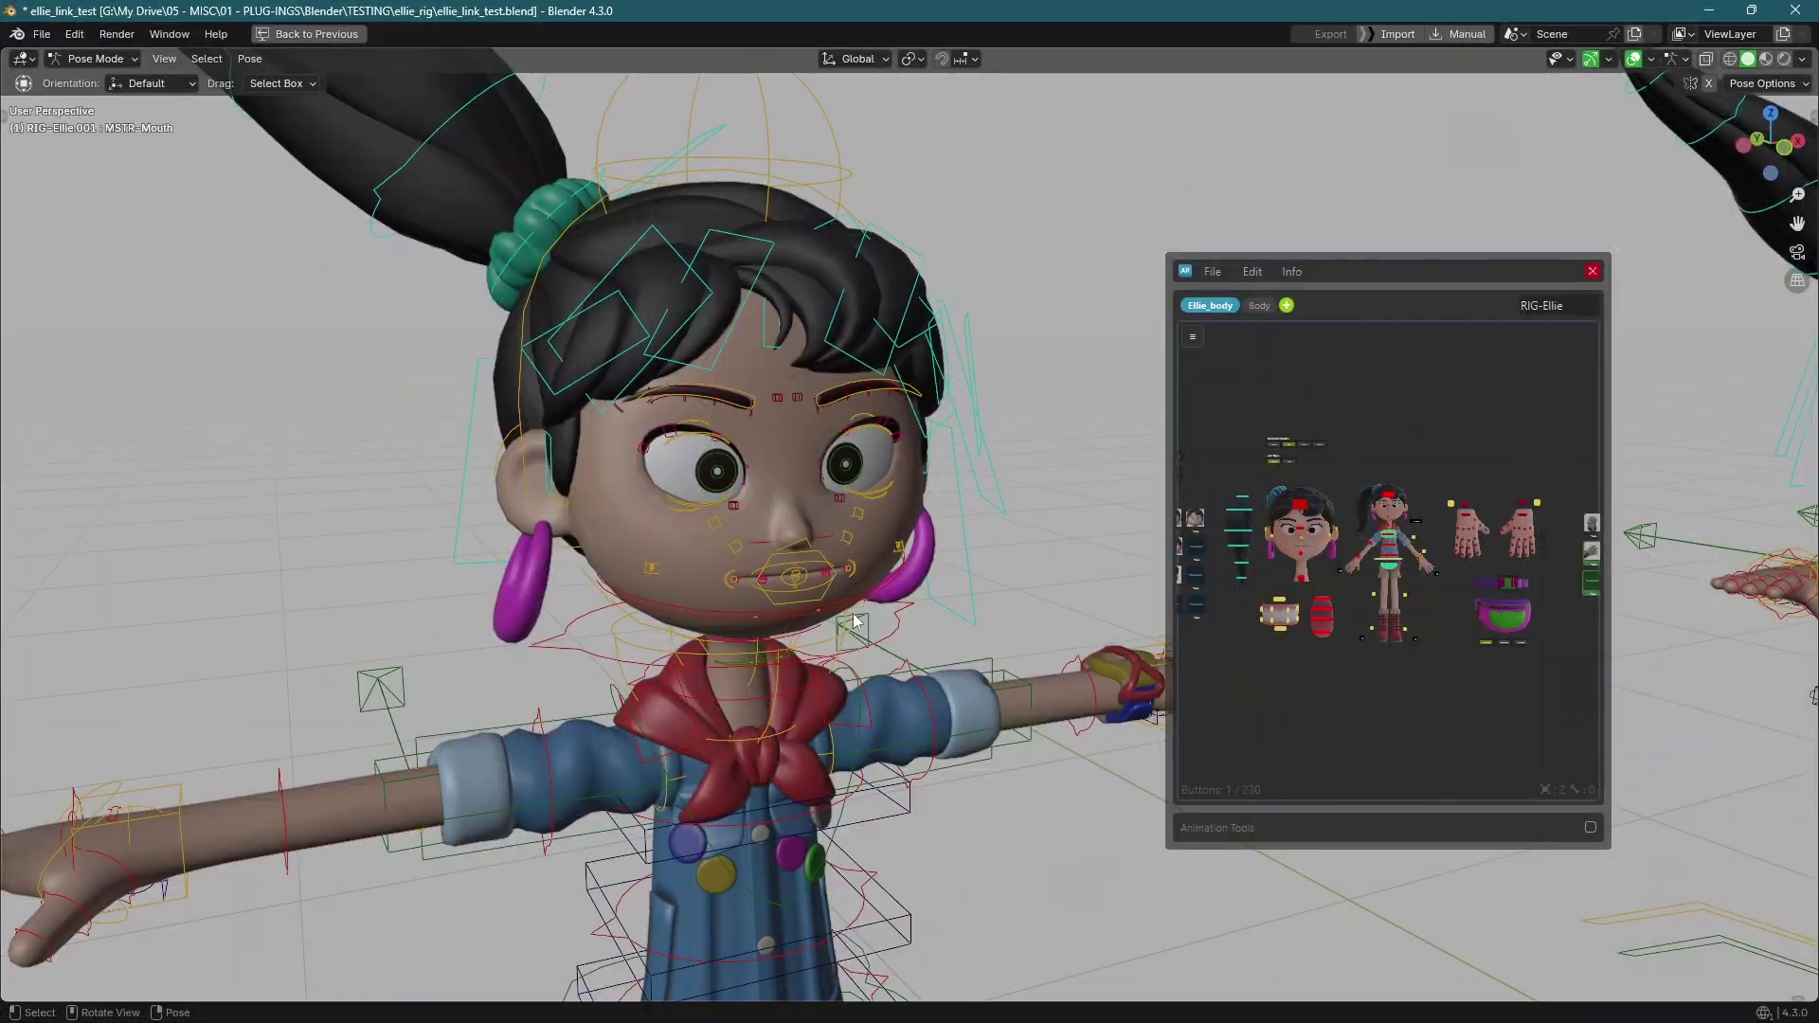
middle_click_drag(855, 620, 899, 568)
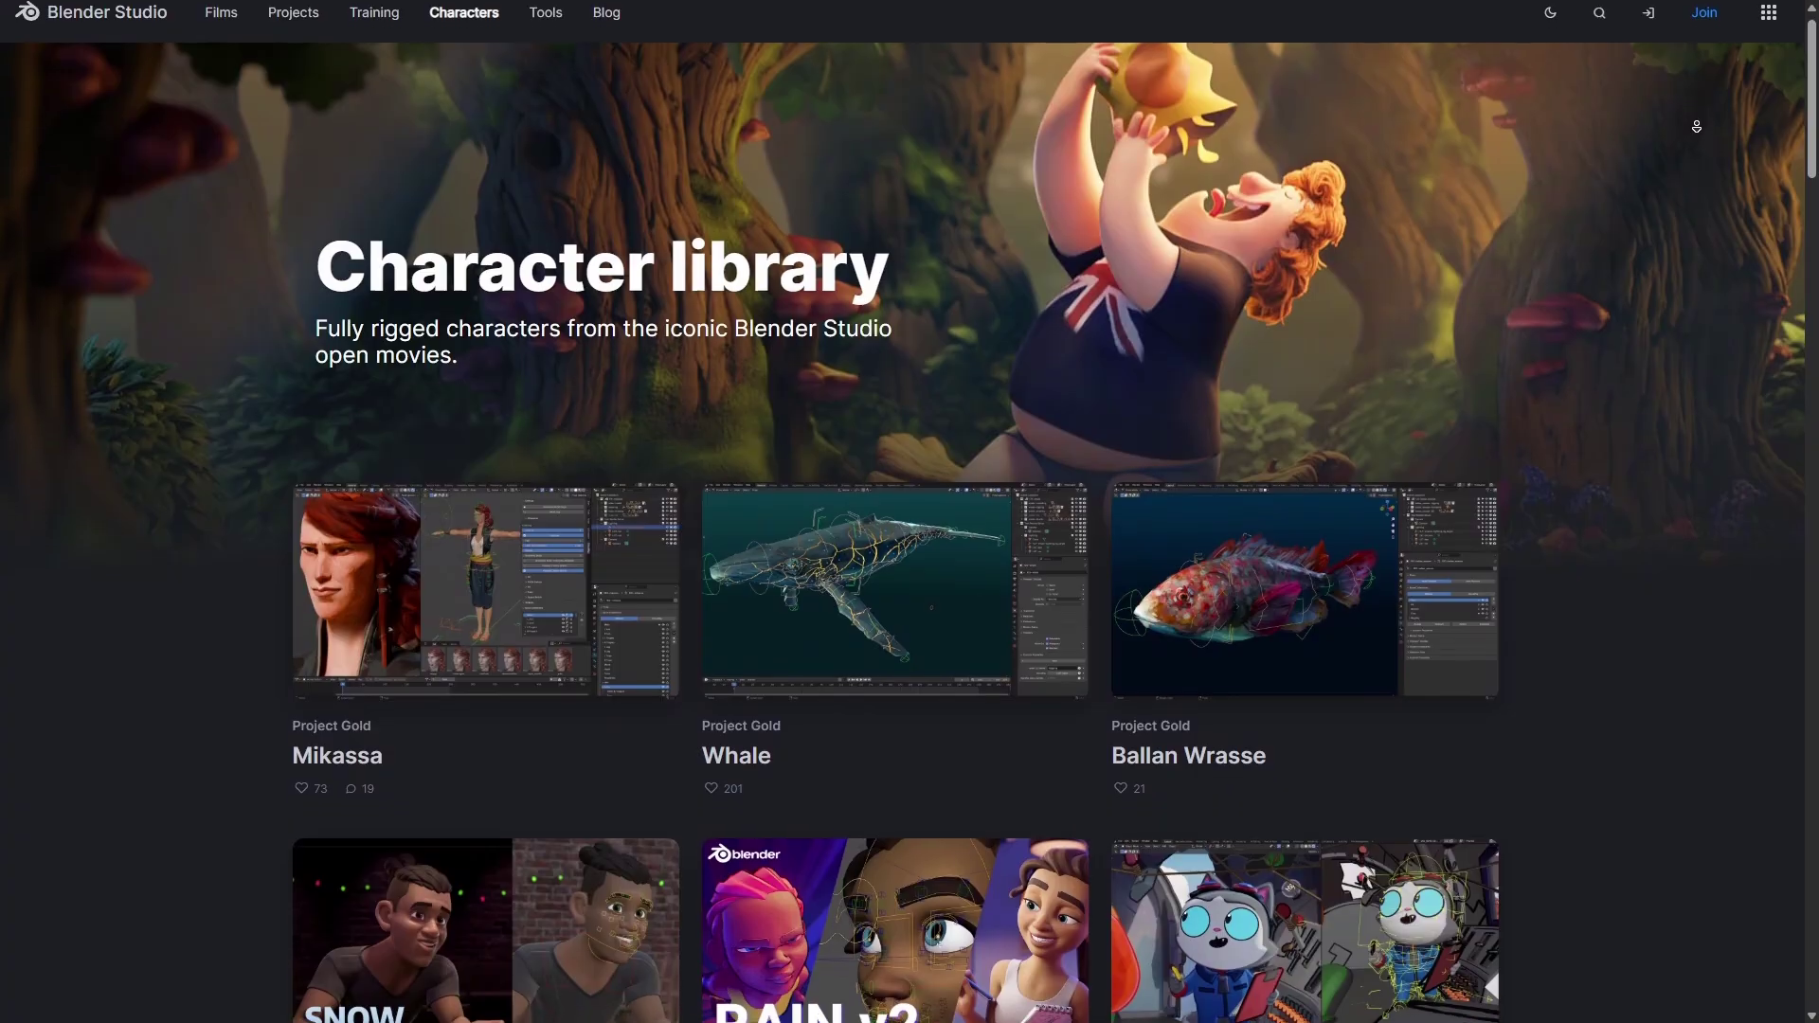
- Browse the rigged characters in the Blender Studio character library
scroll(902, 512, "down", 2)
scroll(1695, 140, "down", 4)
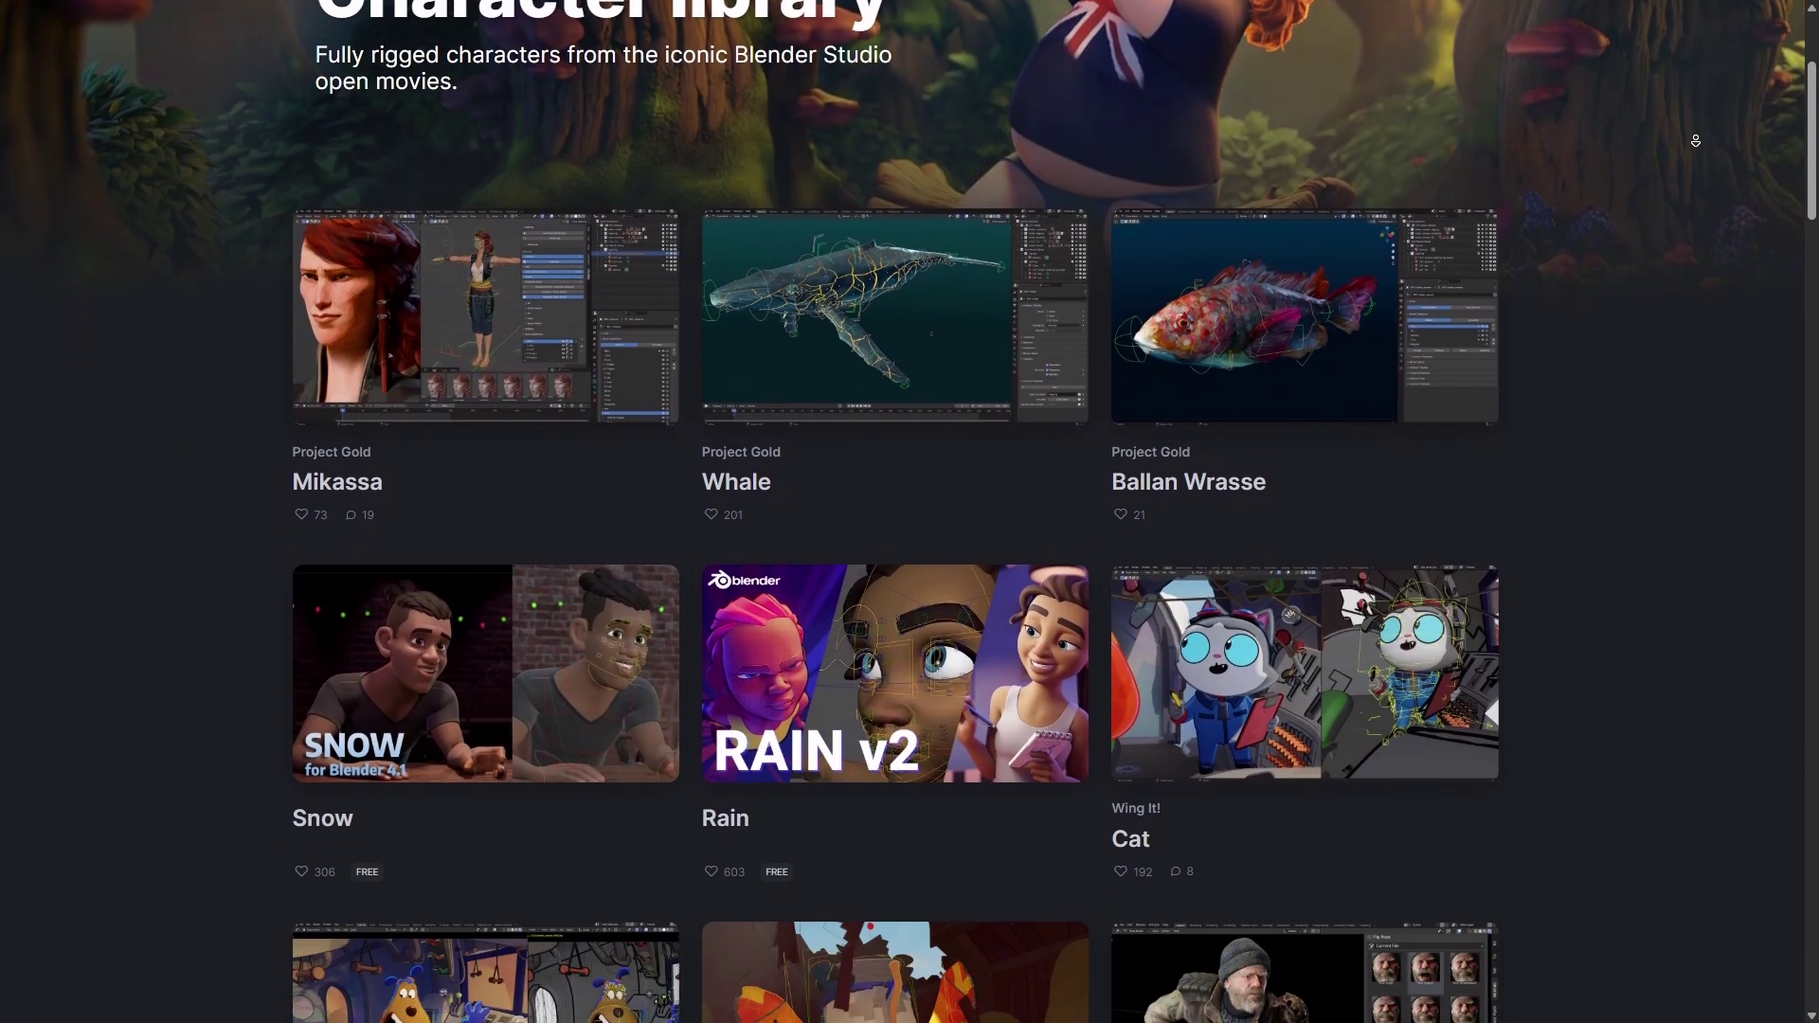
scroll(1696, 140, "down", 4)
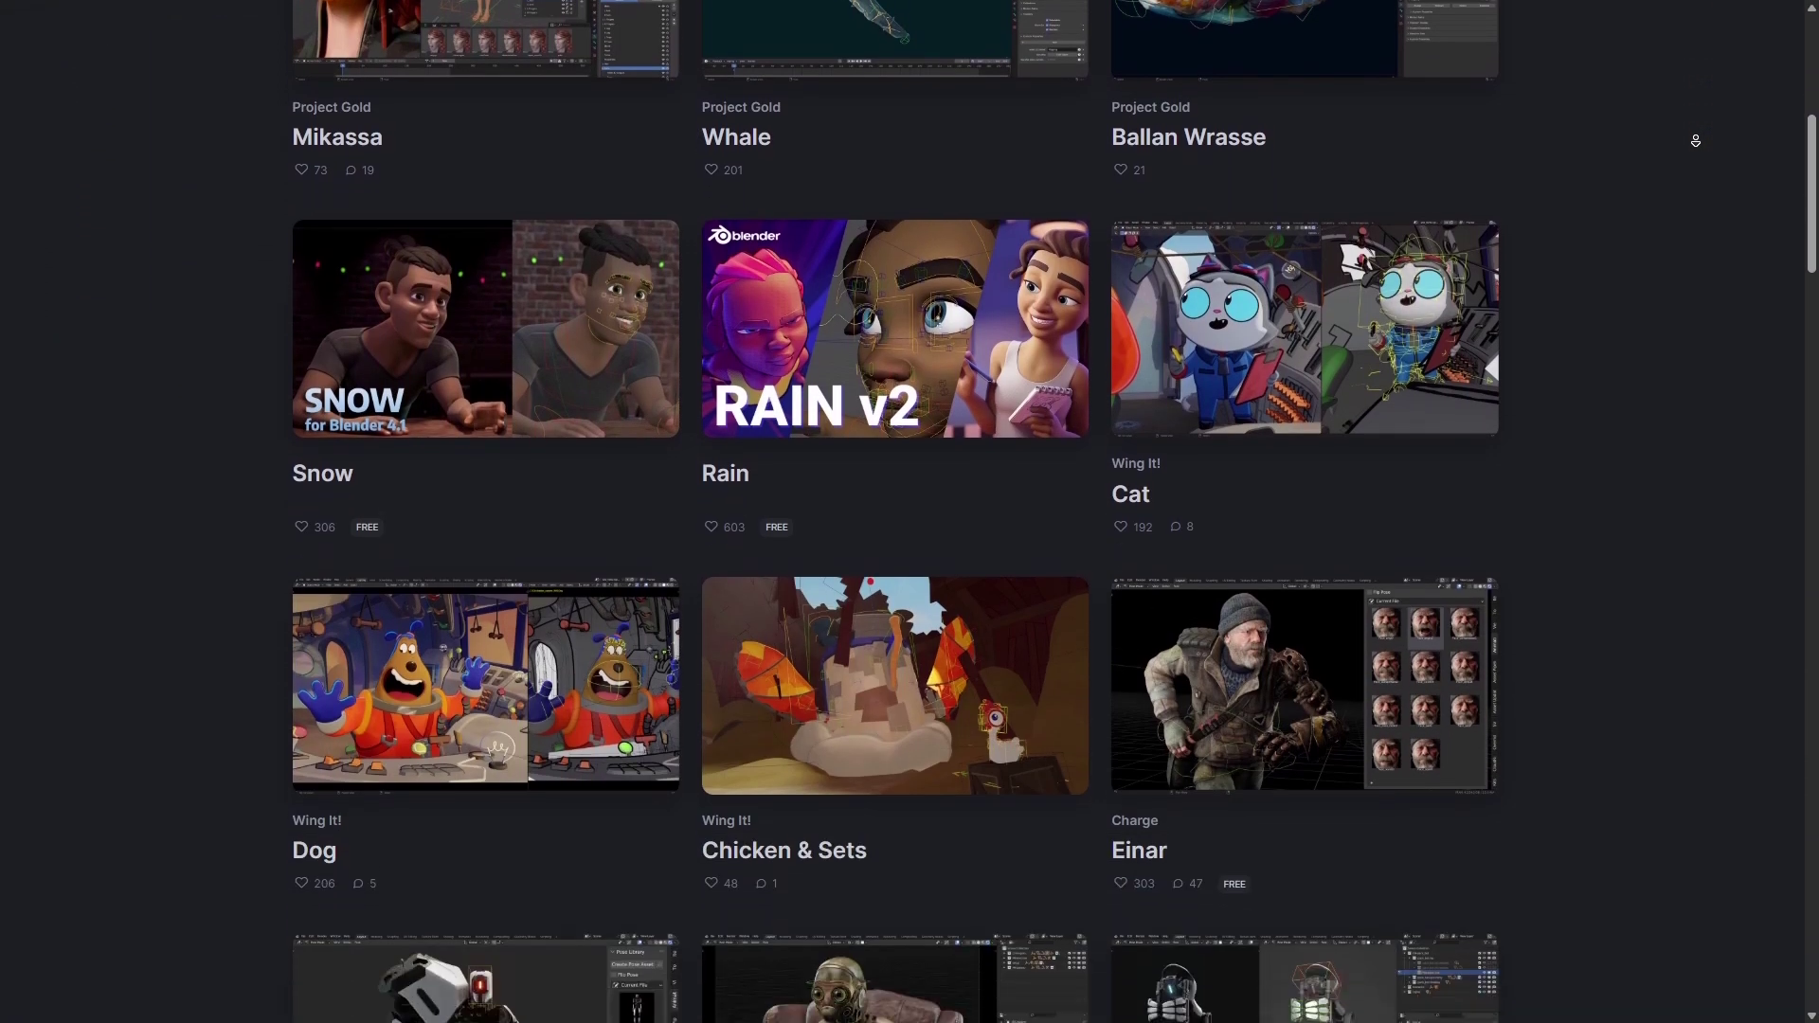
scroll(1696, 141, "down", 4)
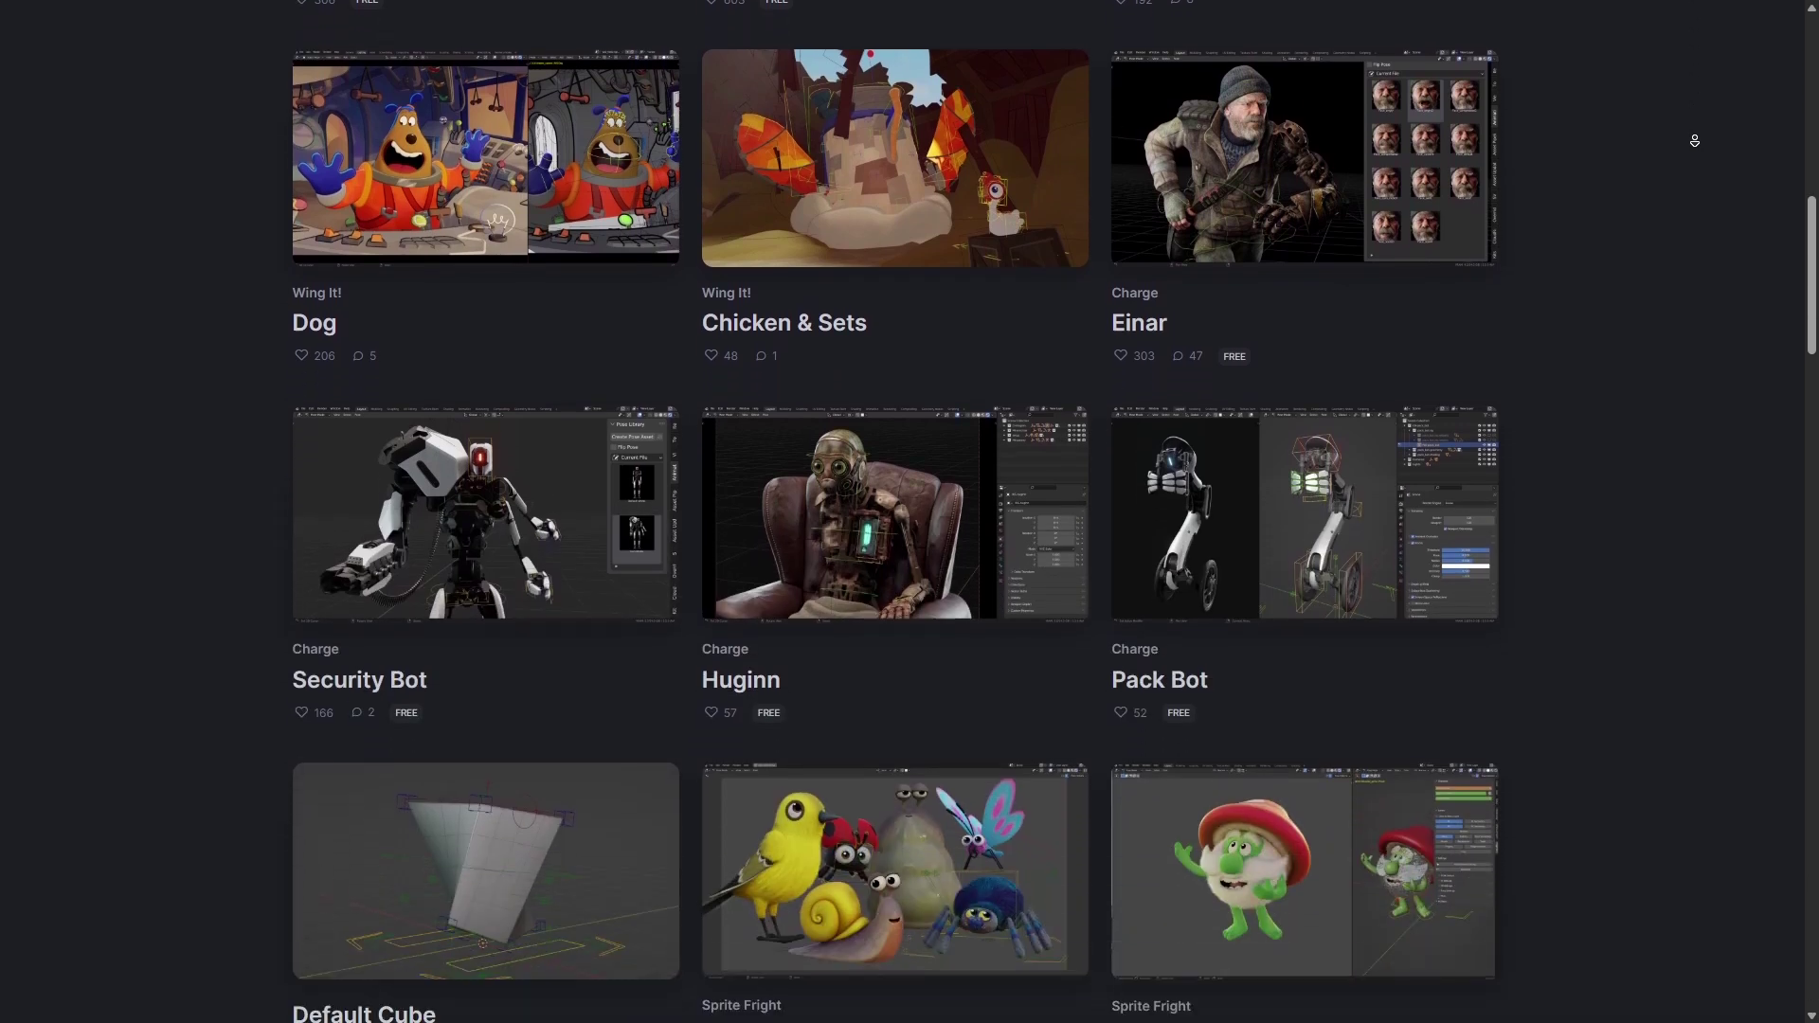
- Switch to Maya and examine the character's face rig and its Body picker up close
key("super+Tab")
left_click(1140, 873)
left_click_drag(945, 619, 917, 622, "alt")
right_click_drag(913, 621, 901, 830, "alt")
middle_click_drag(910, 691, 925, 703, "alt")
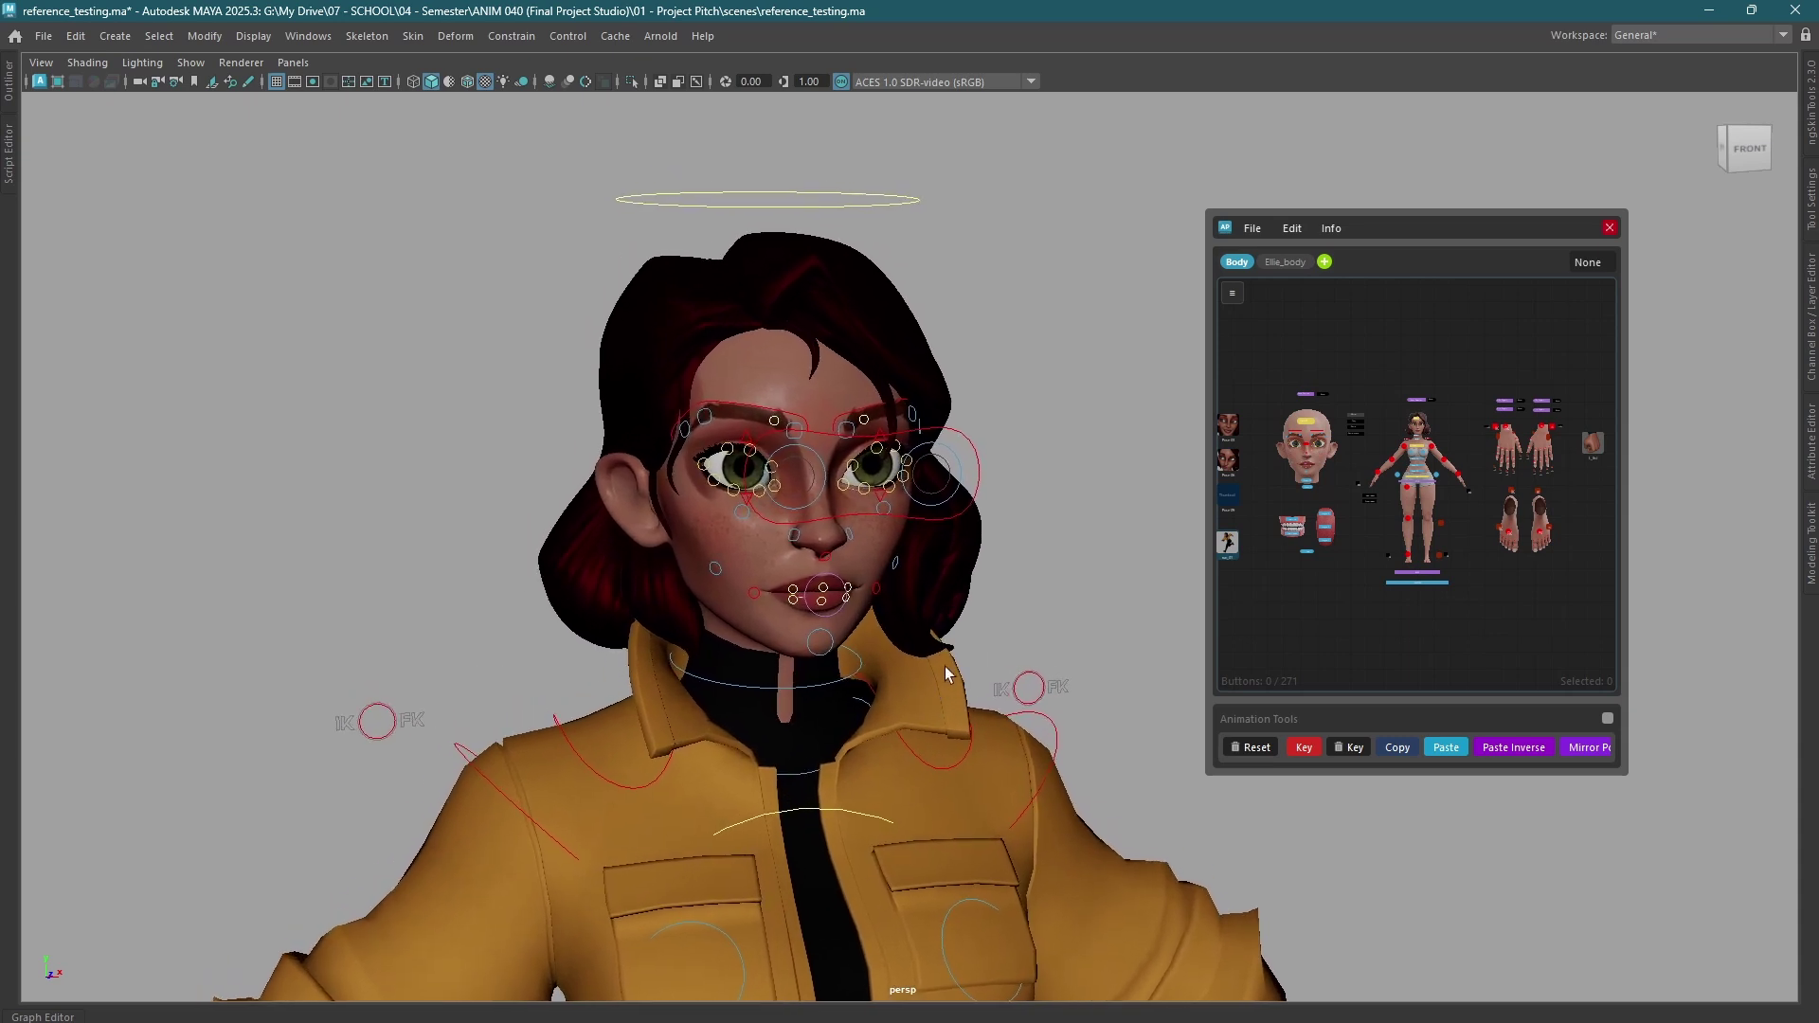
scroll(1450, 483, "up", 5)
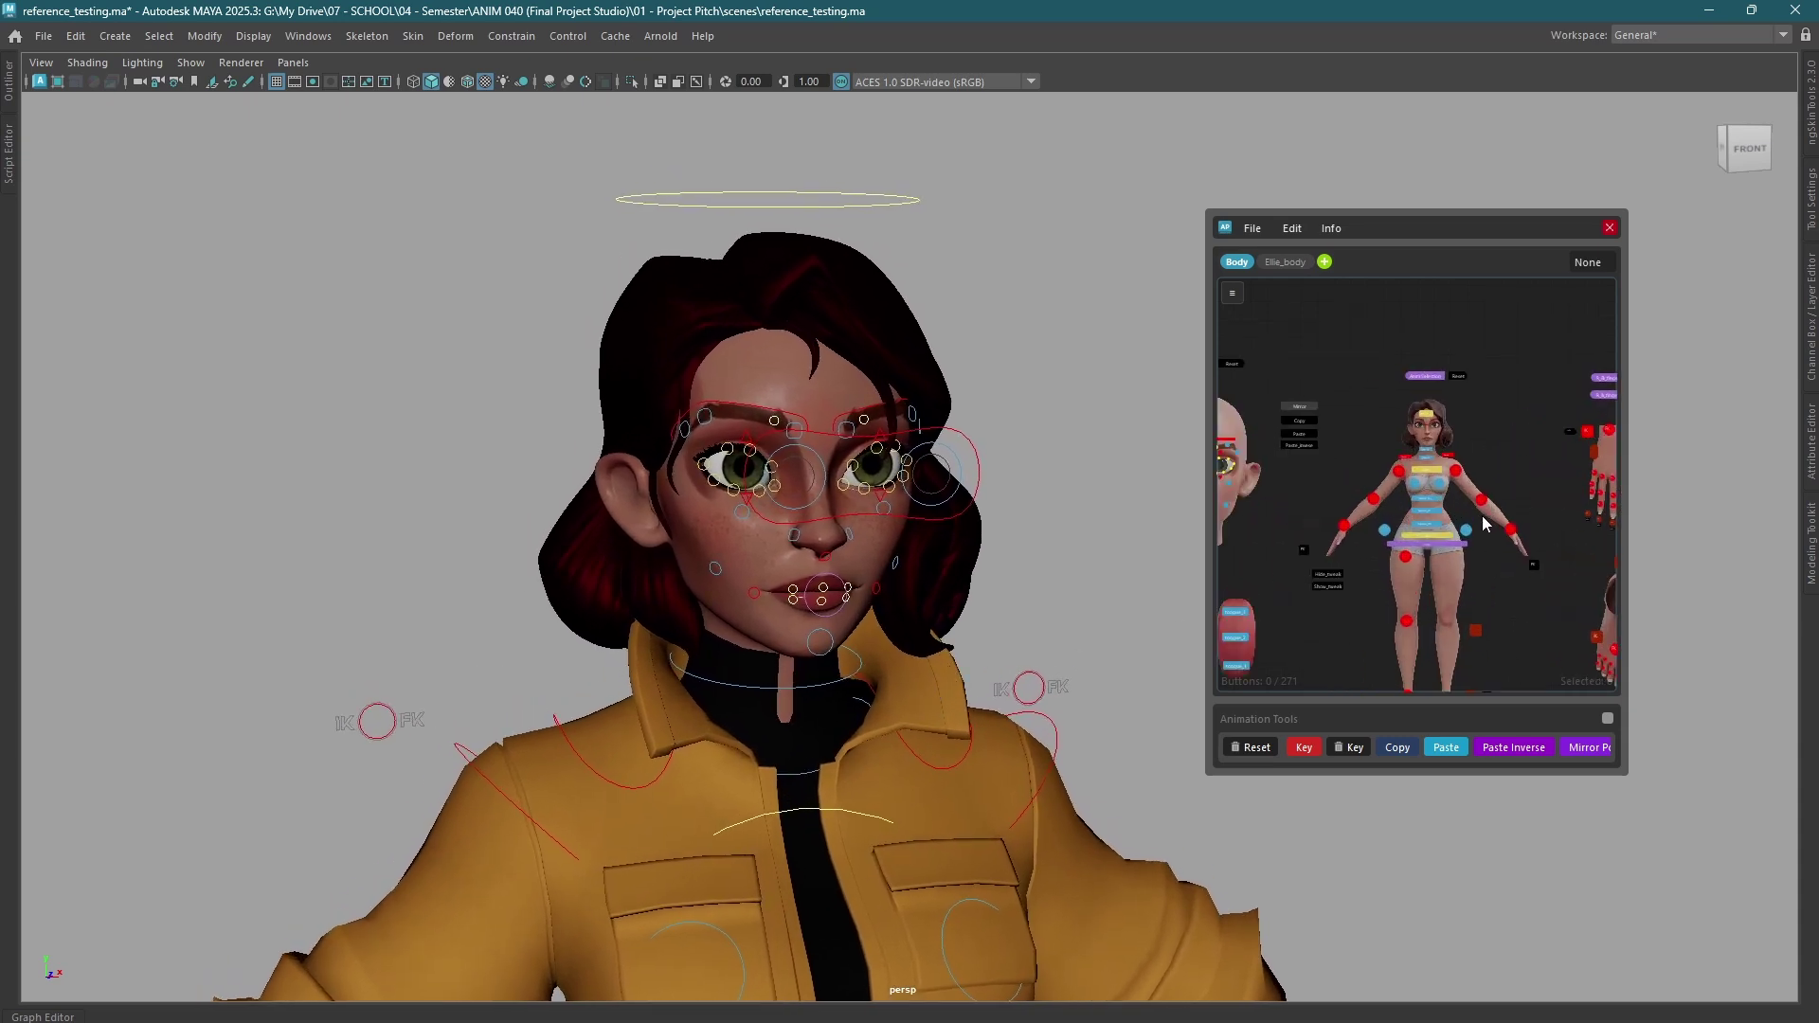
- Switch to Blender and bring up the selection options of the head button in the Ellie_body picker
key("super+Tab")
left_click(952, 870)
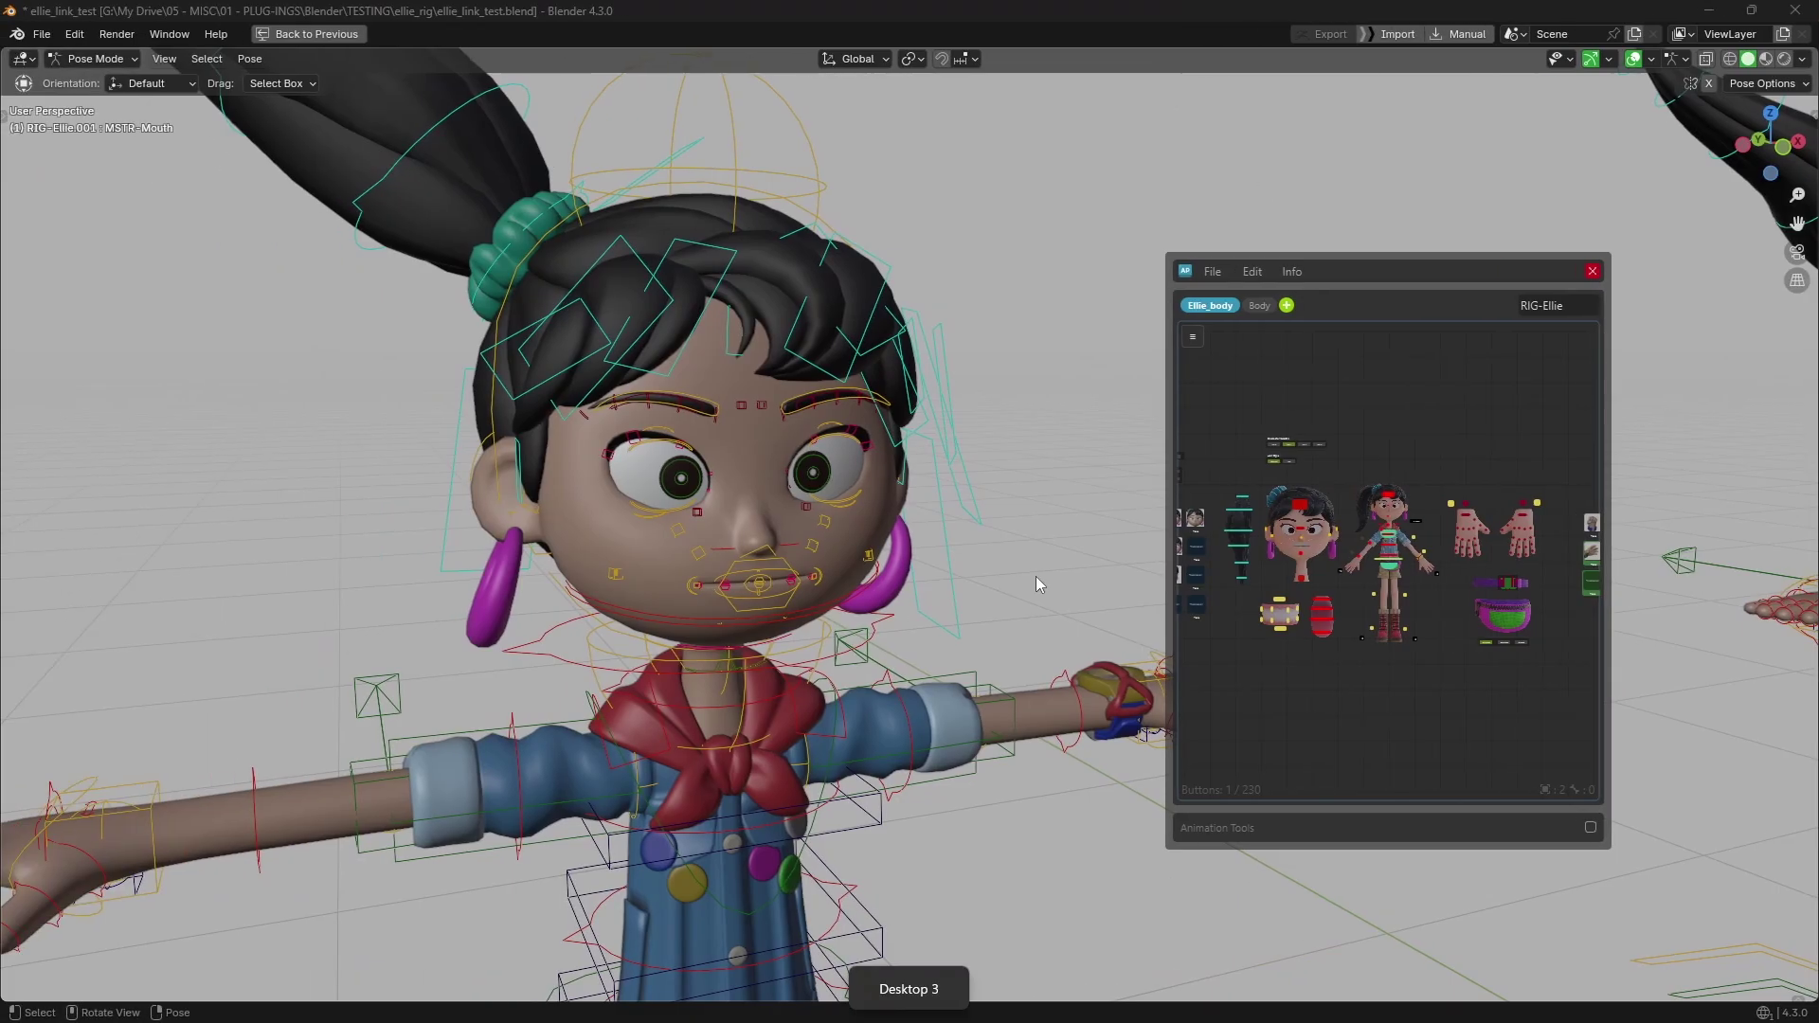
scroll(1388, 579, "up", 6)
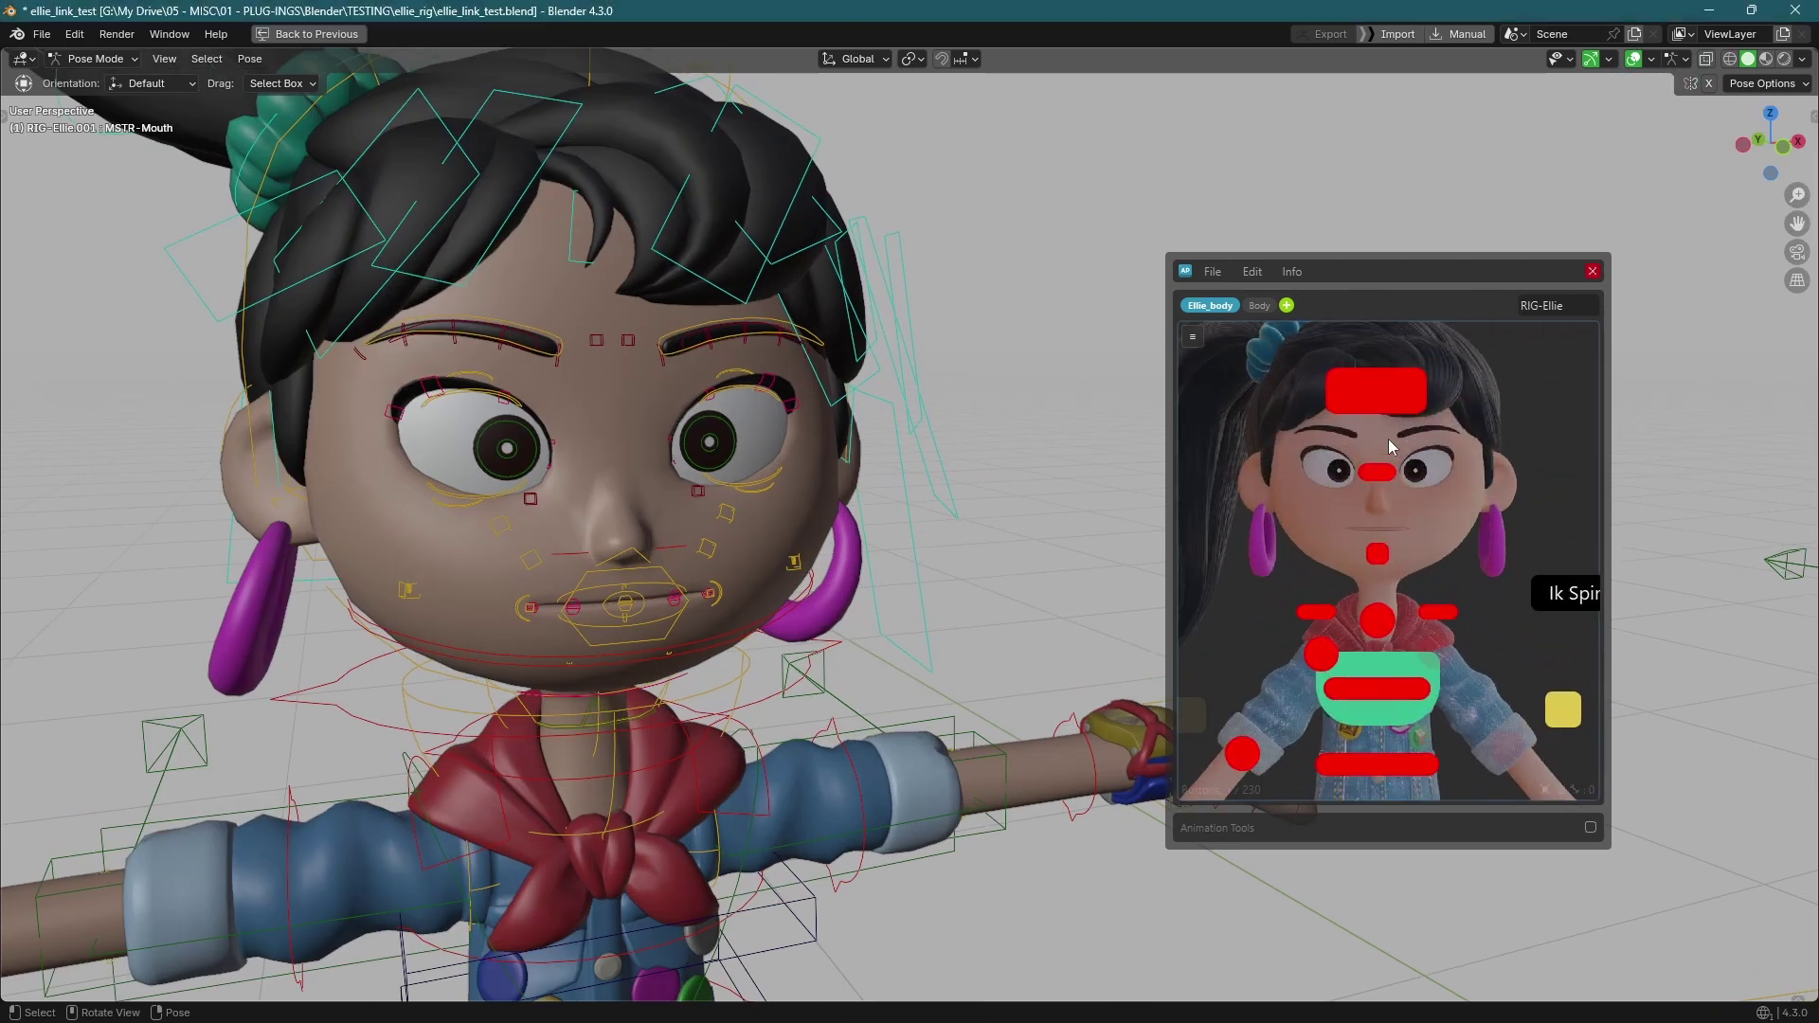
right_click(1383, 458)
mouse_move(1463, 550)
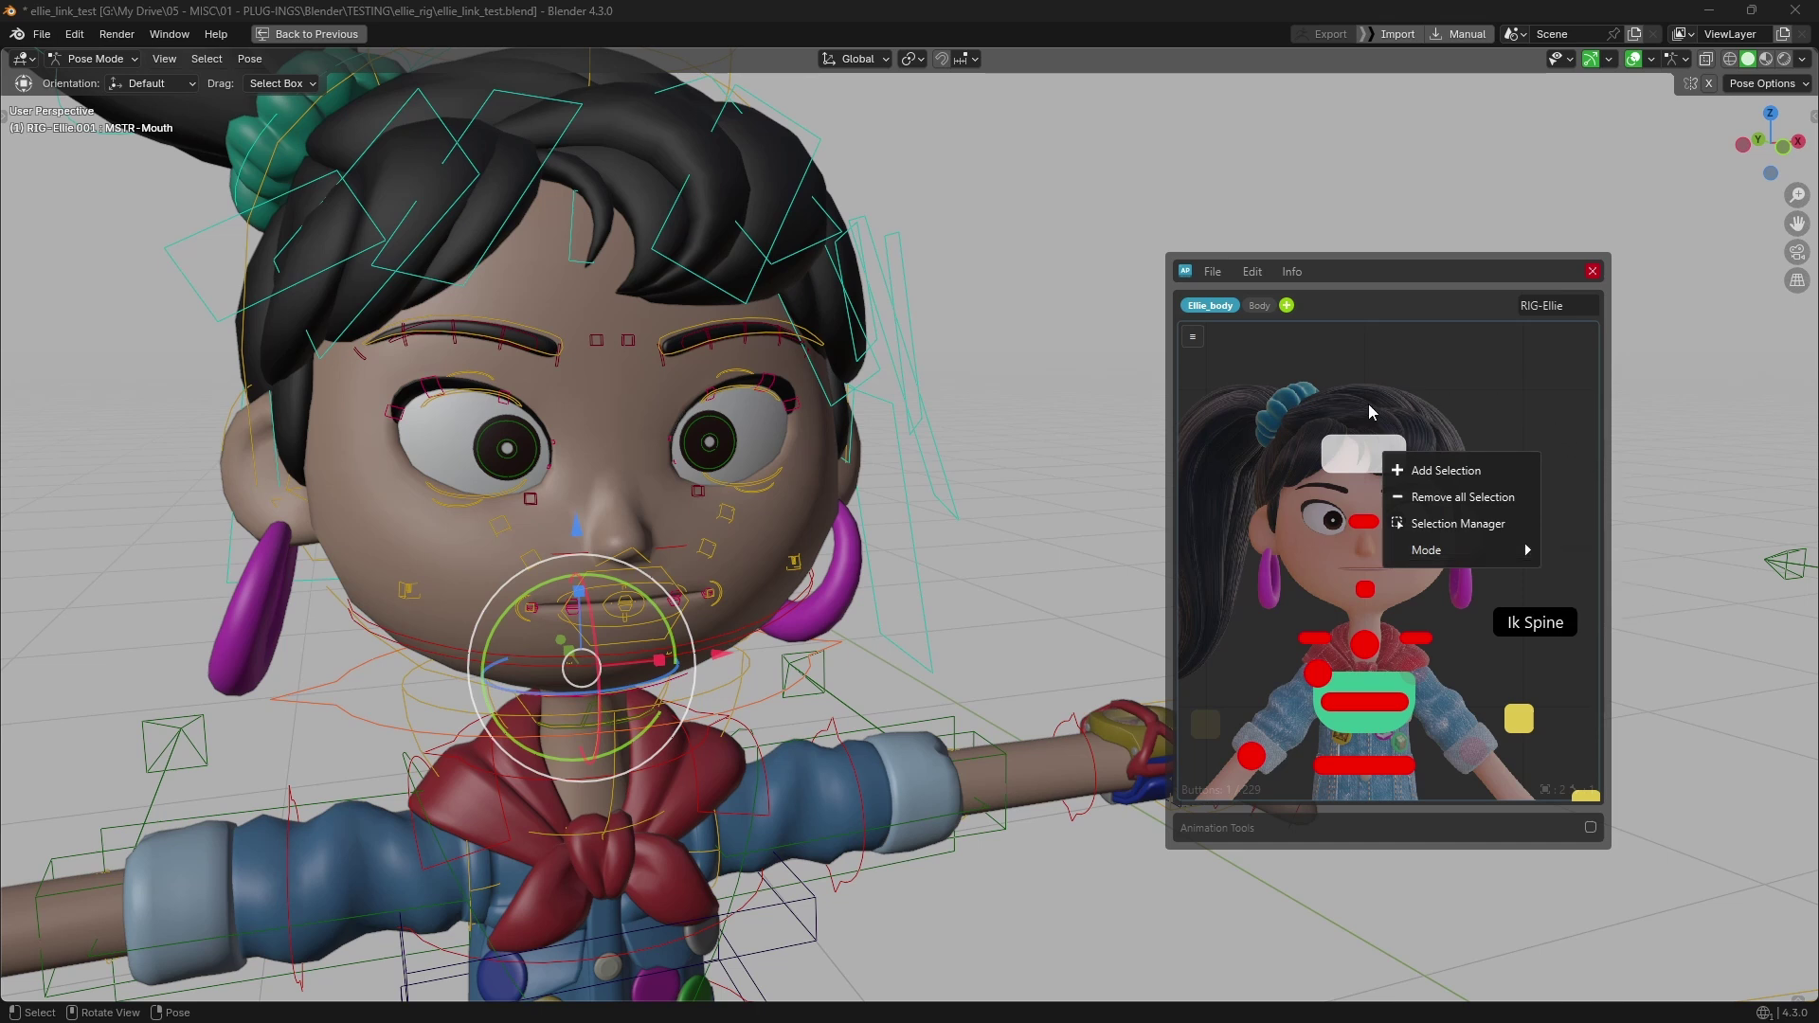
- Review the Python script behind the Ik Spine picker button and save its code
middle_click_drag(1351, 401, 1340, 379)
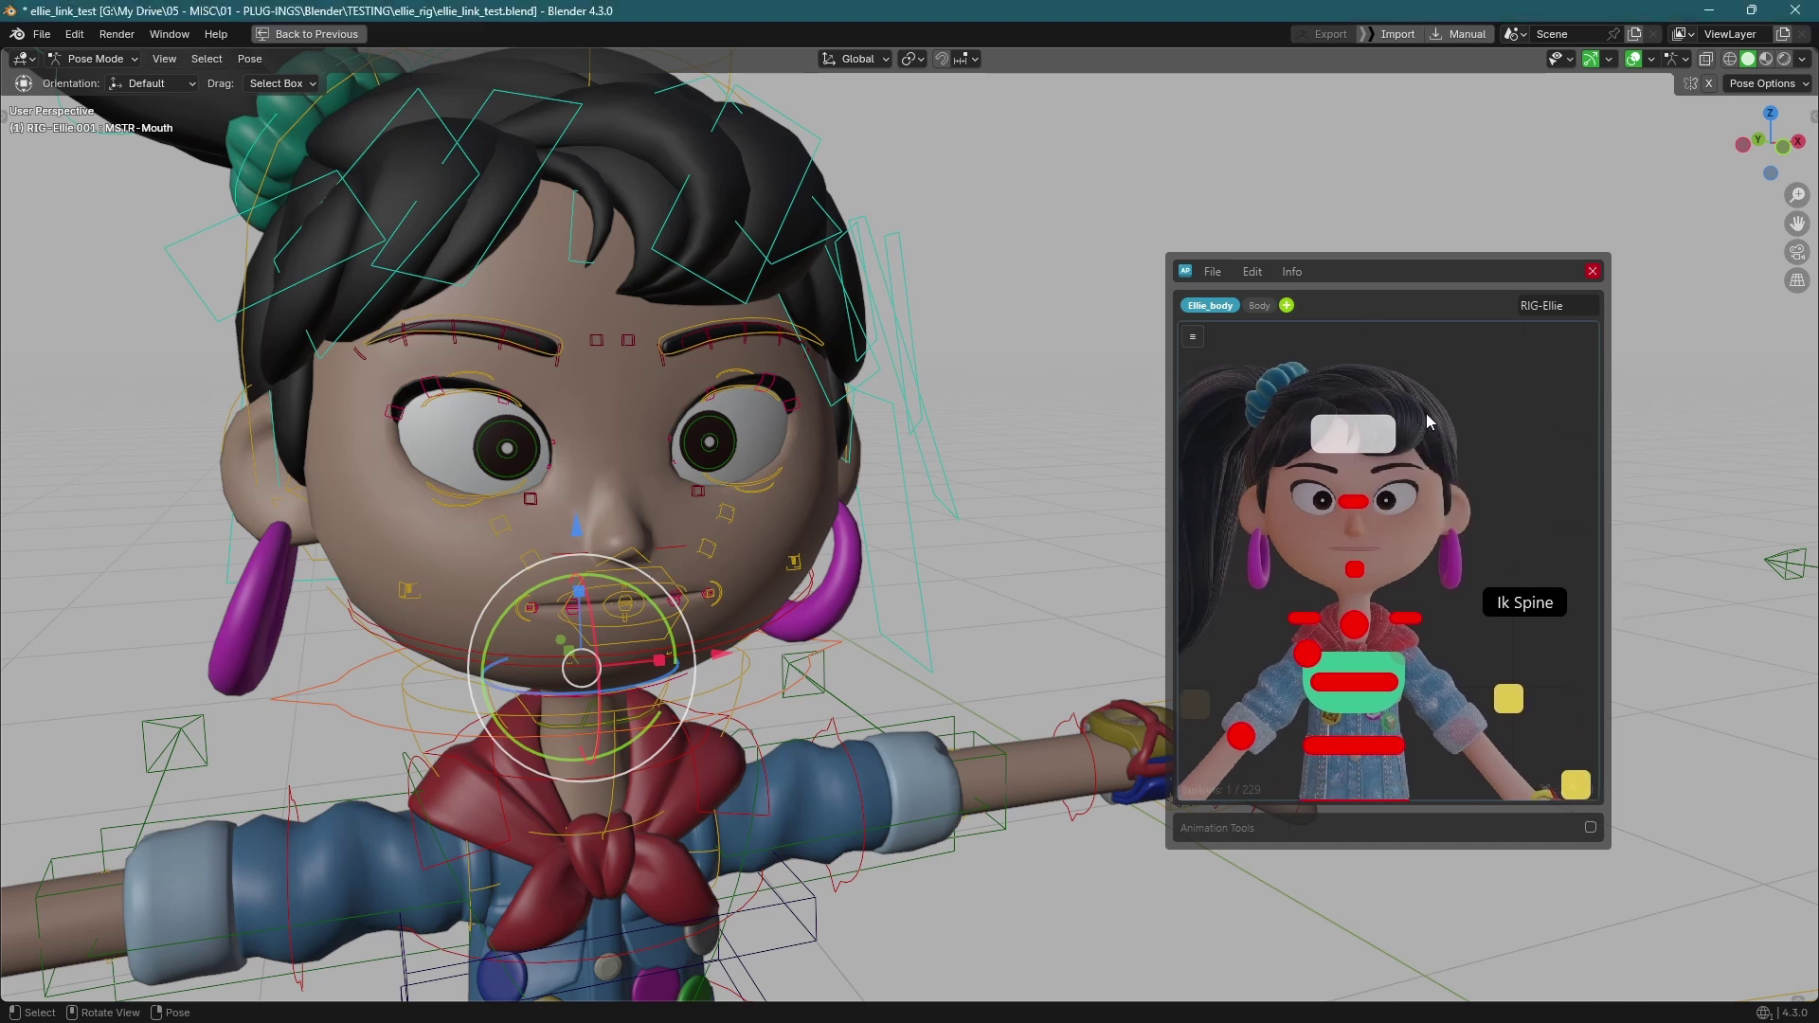
scroll(1346, 509, "up", 3)
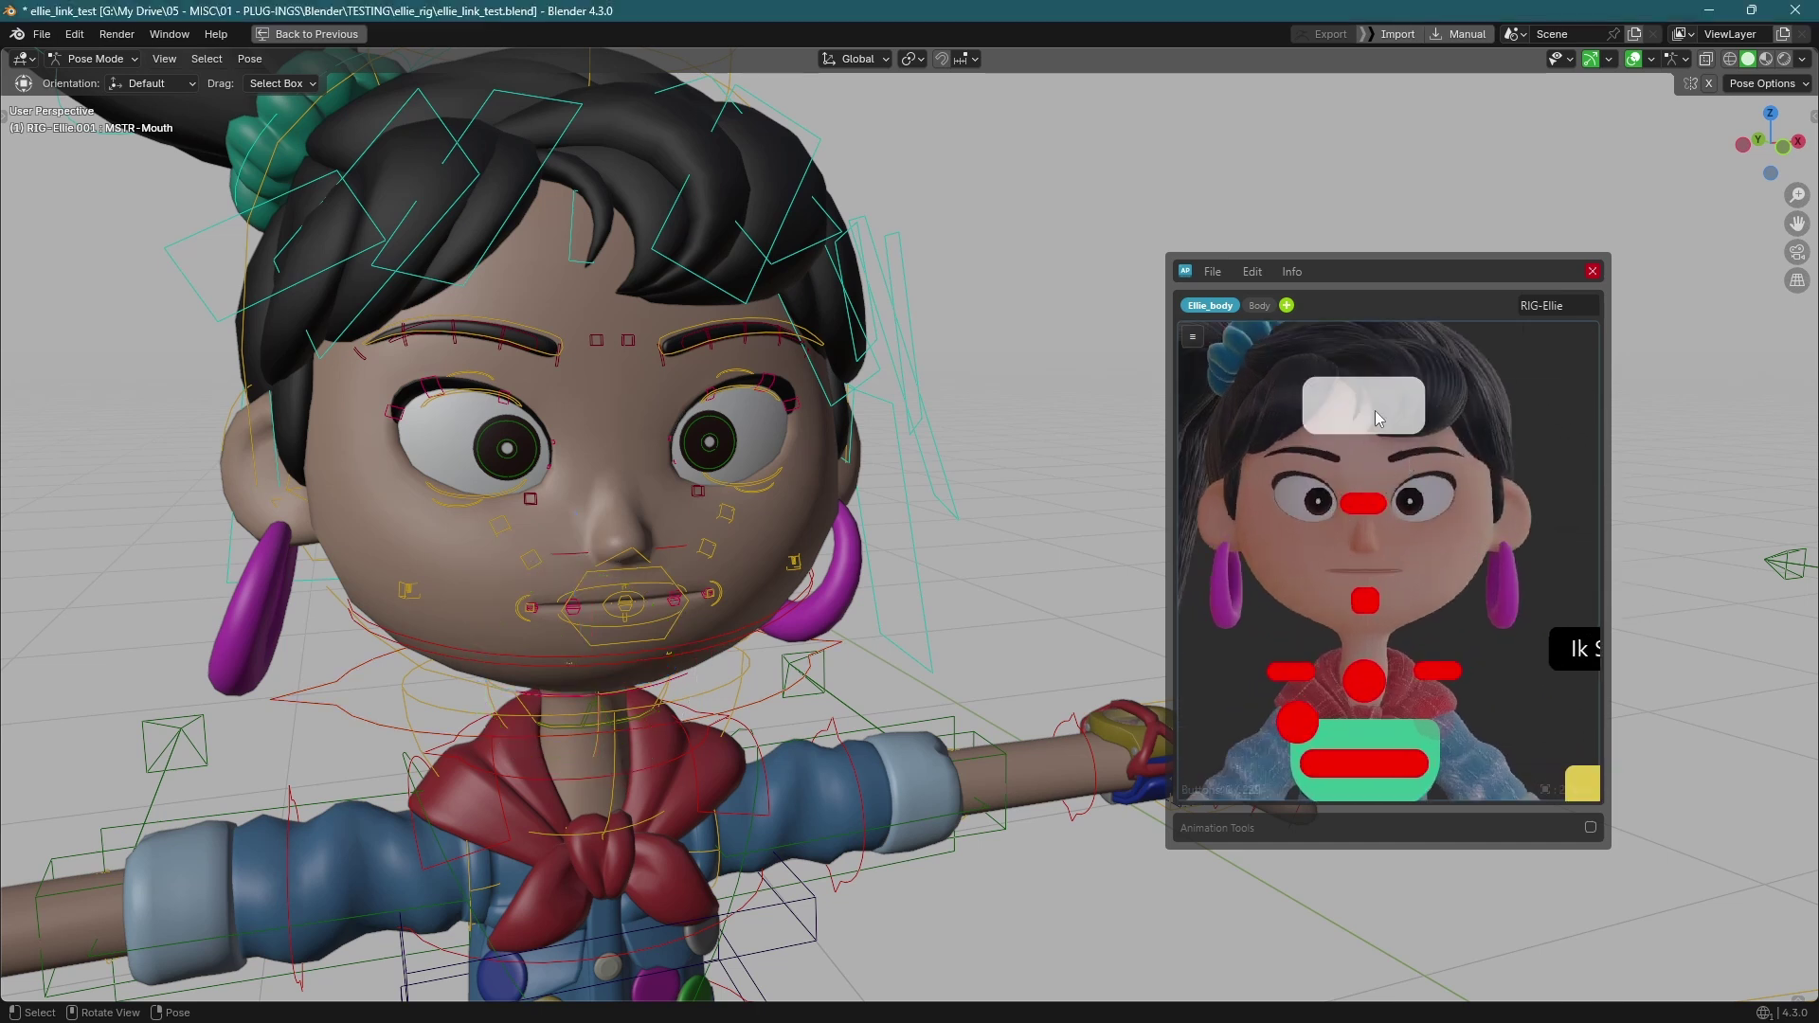
scroll(694, 656, "up", 2)
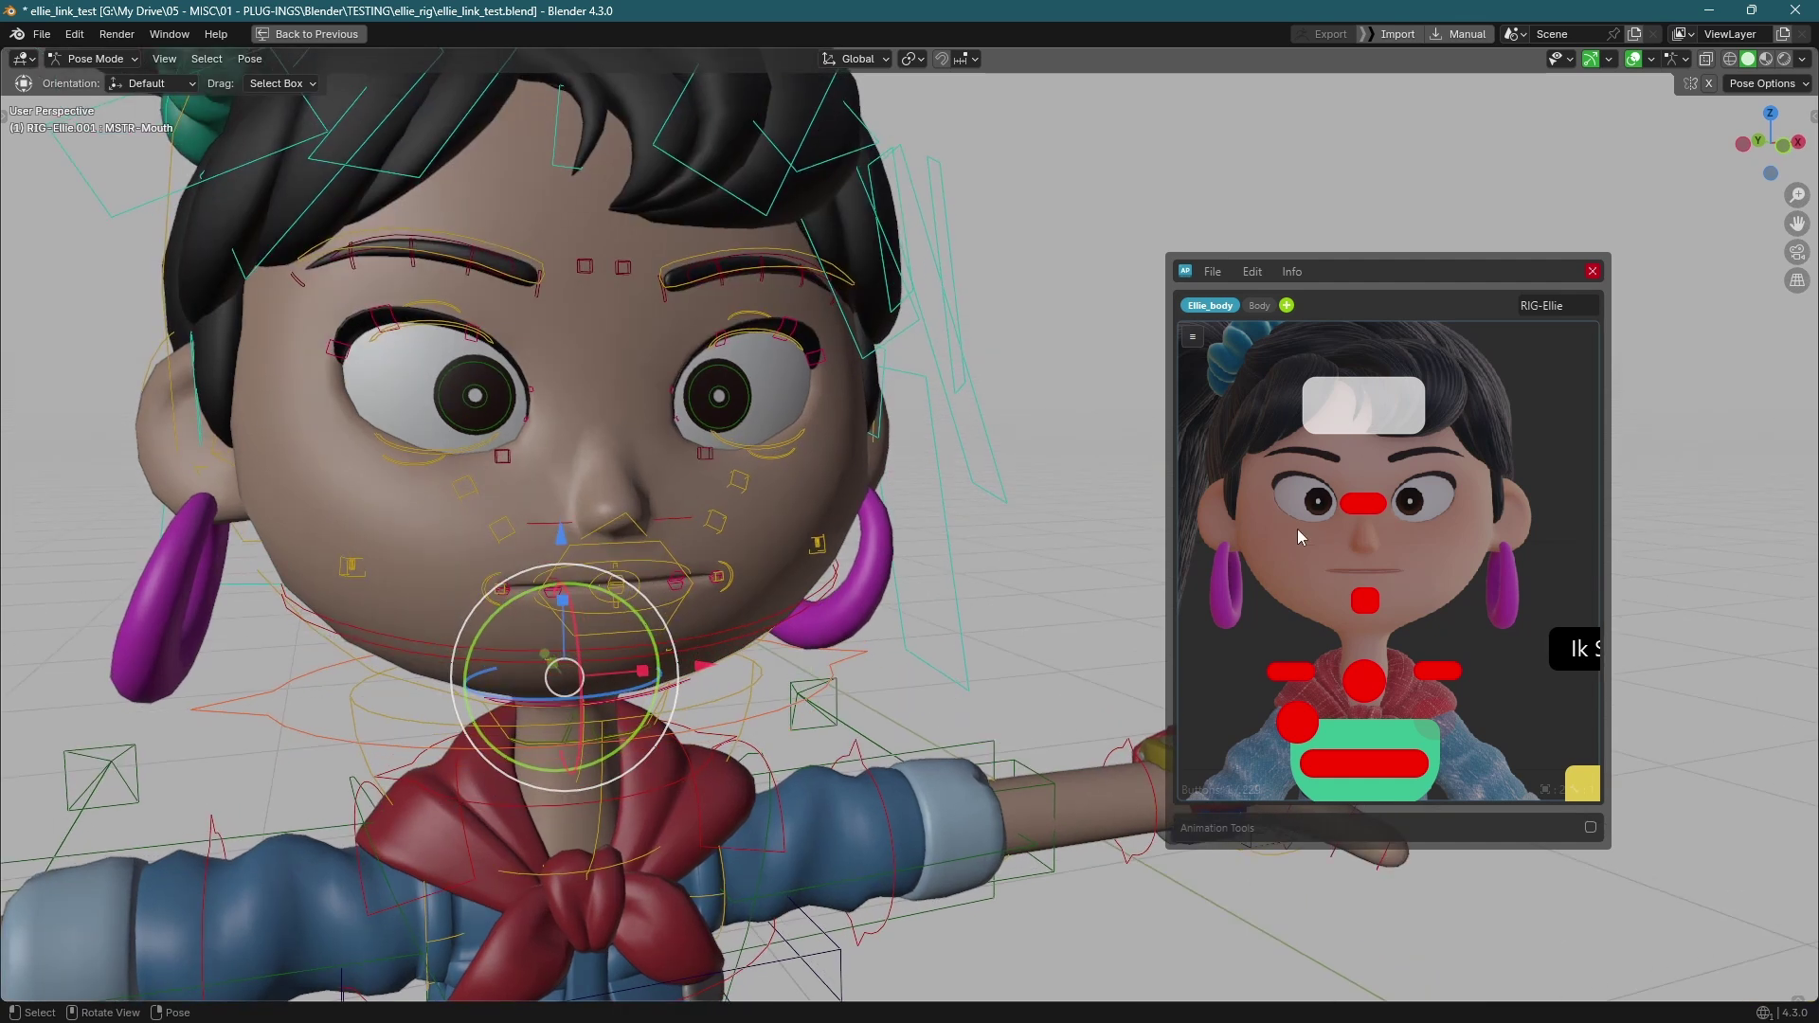
scroll(1424, 599, "down", 3)
scroll(1378, 578, "up", 4)
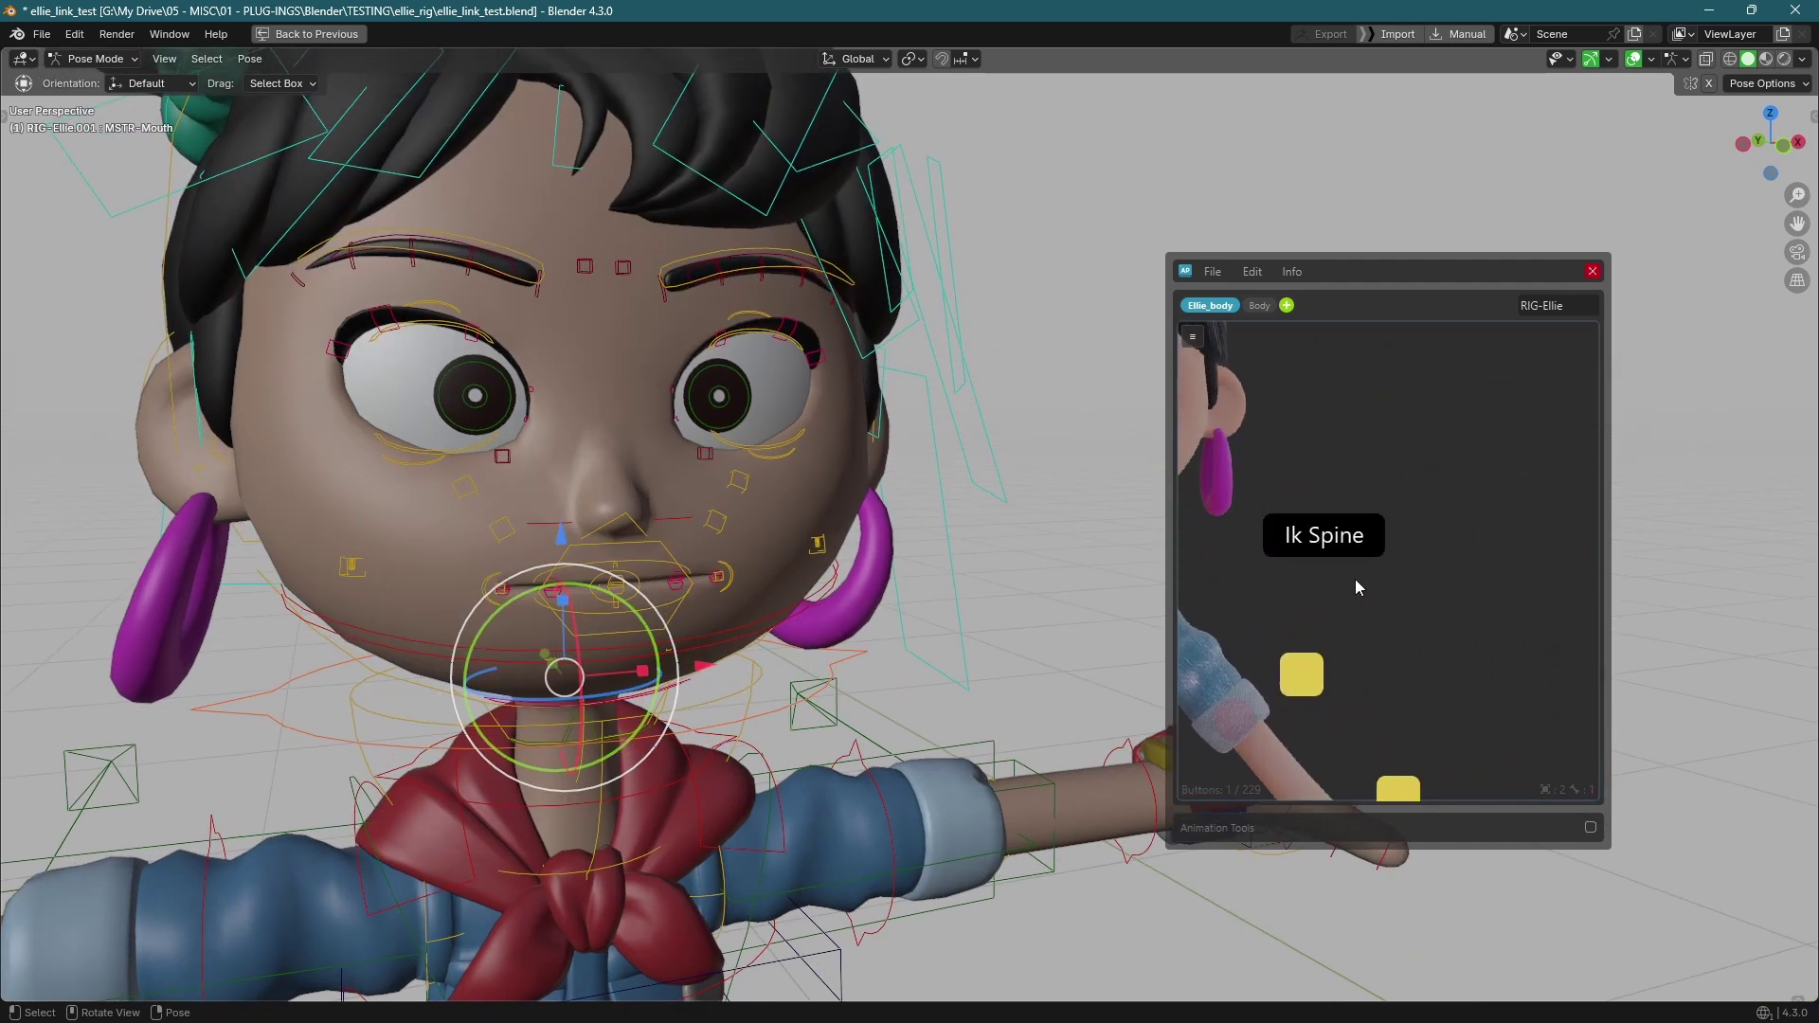
left_click(1400, 573)
right_click(1364, 542)
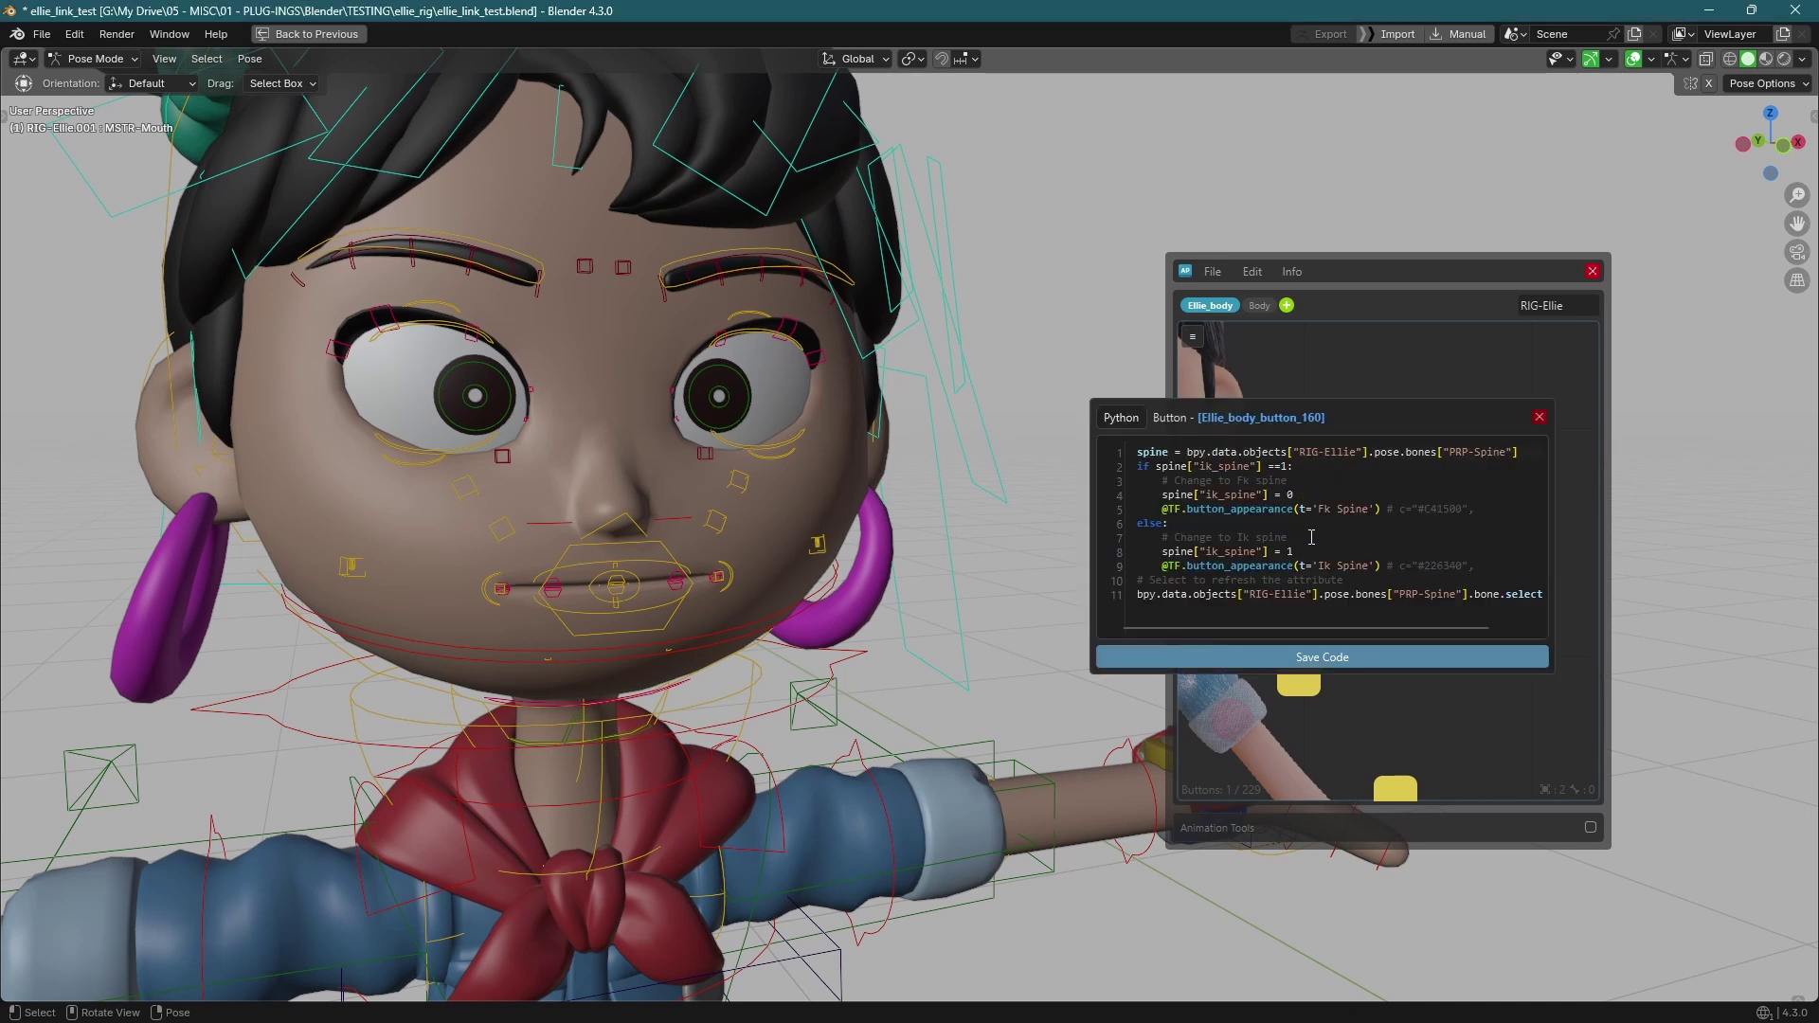
left_click(1352, 651)
left_click(1408, 604)
- Toggle Ellie's left arm to FK and back to IK with the picker's mode button
scroll(876, 607, "down", 8)
middle_click_drag(874, 608, 804, 642)
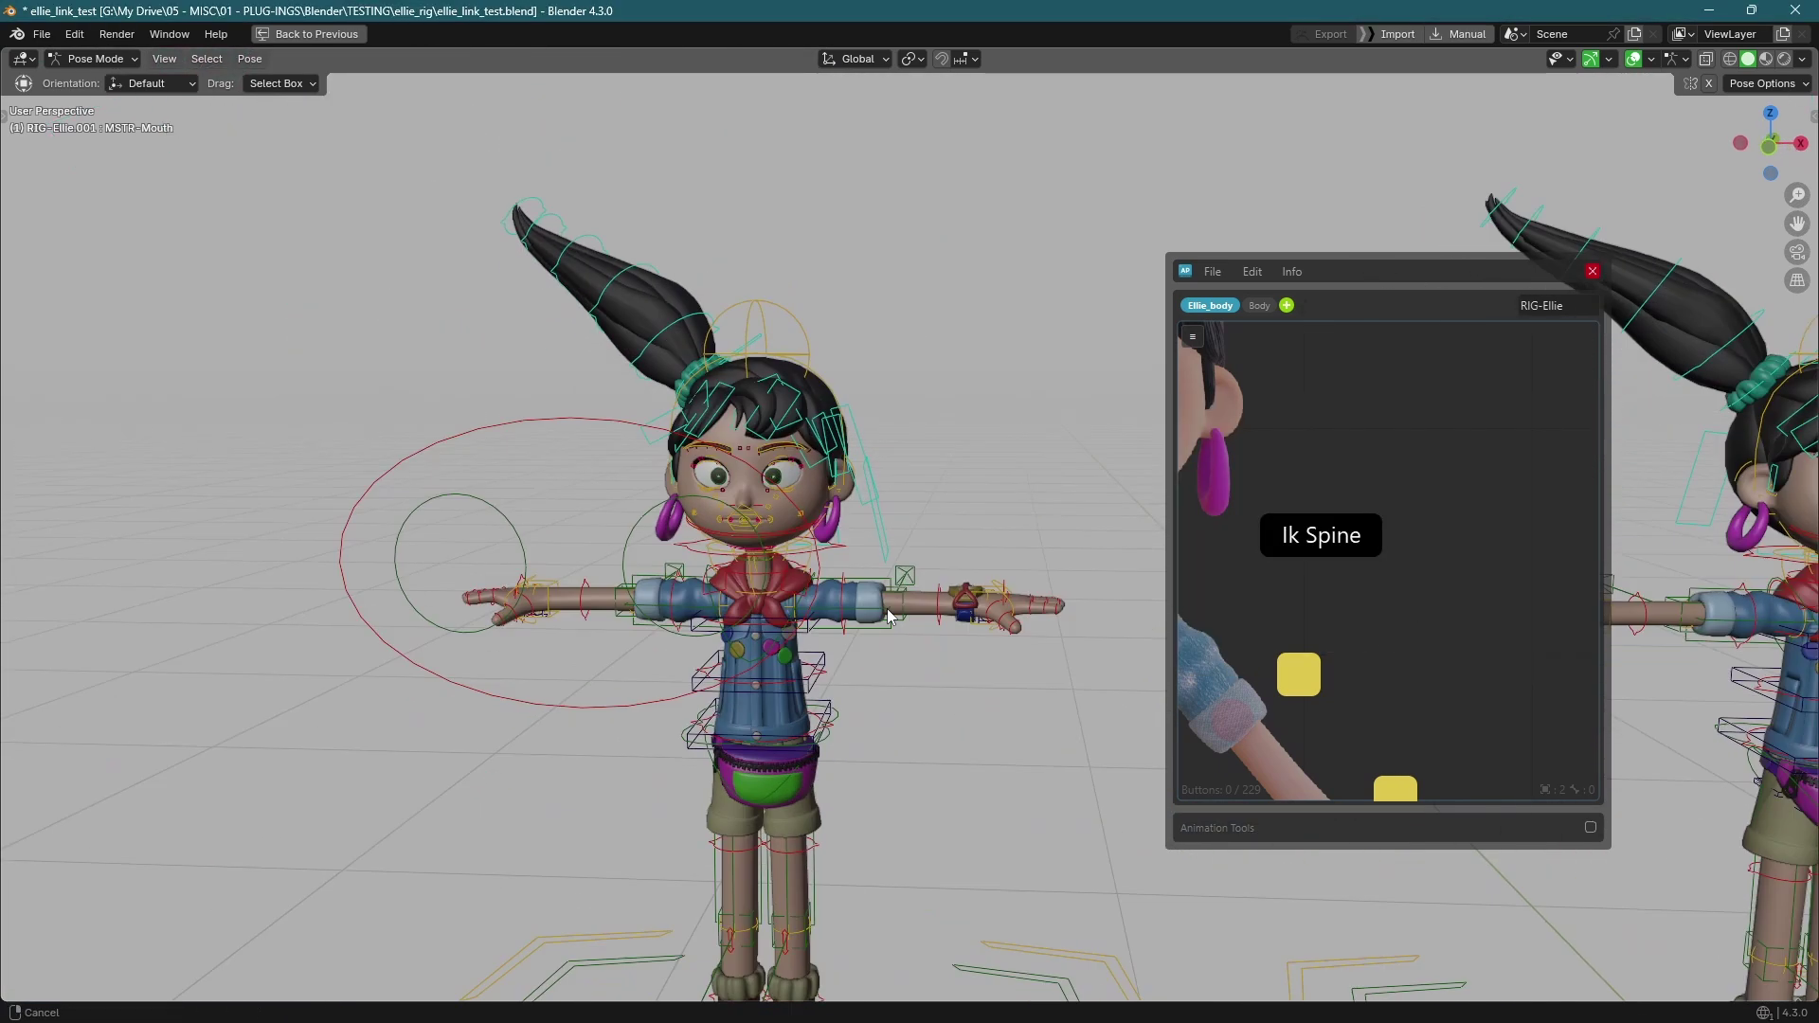
scroll(947, 597, "up", 4)
scroll(1322, 606, "down", 3)
scroll(1402, 462, "up", 2)
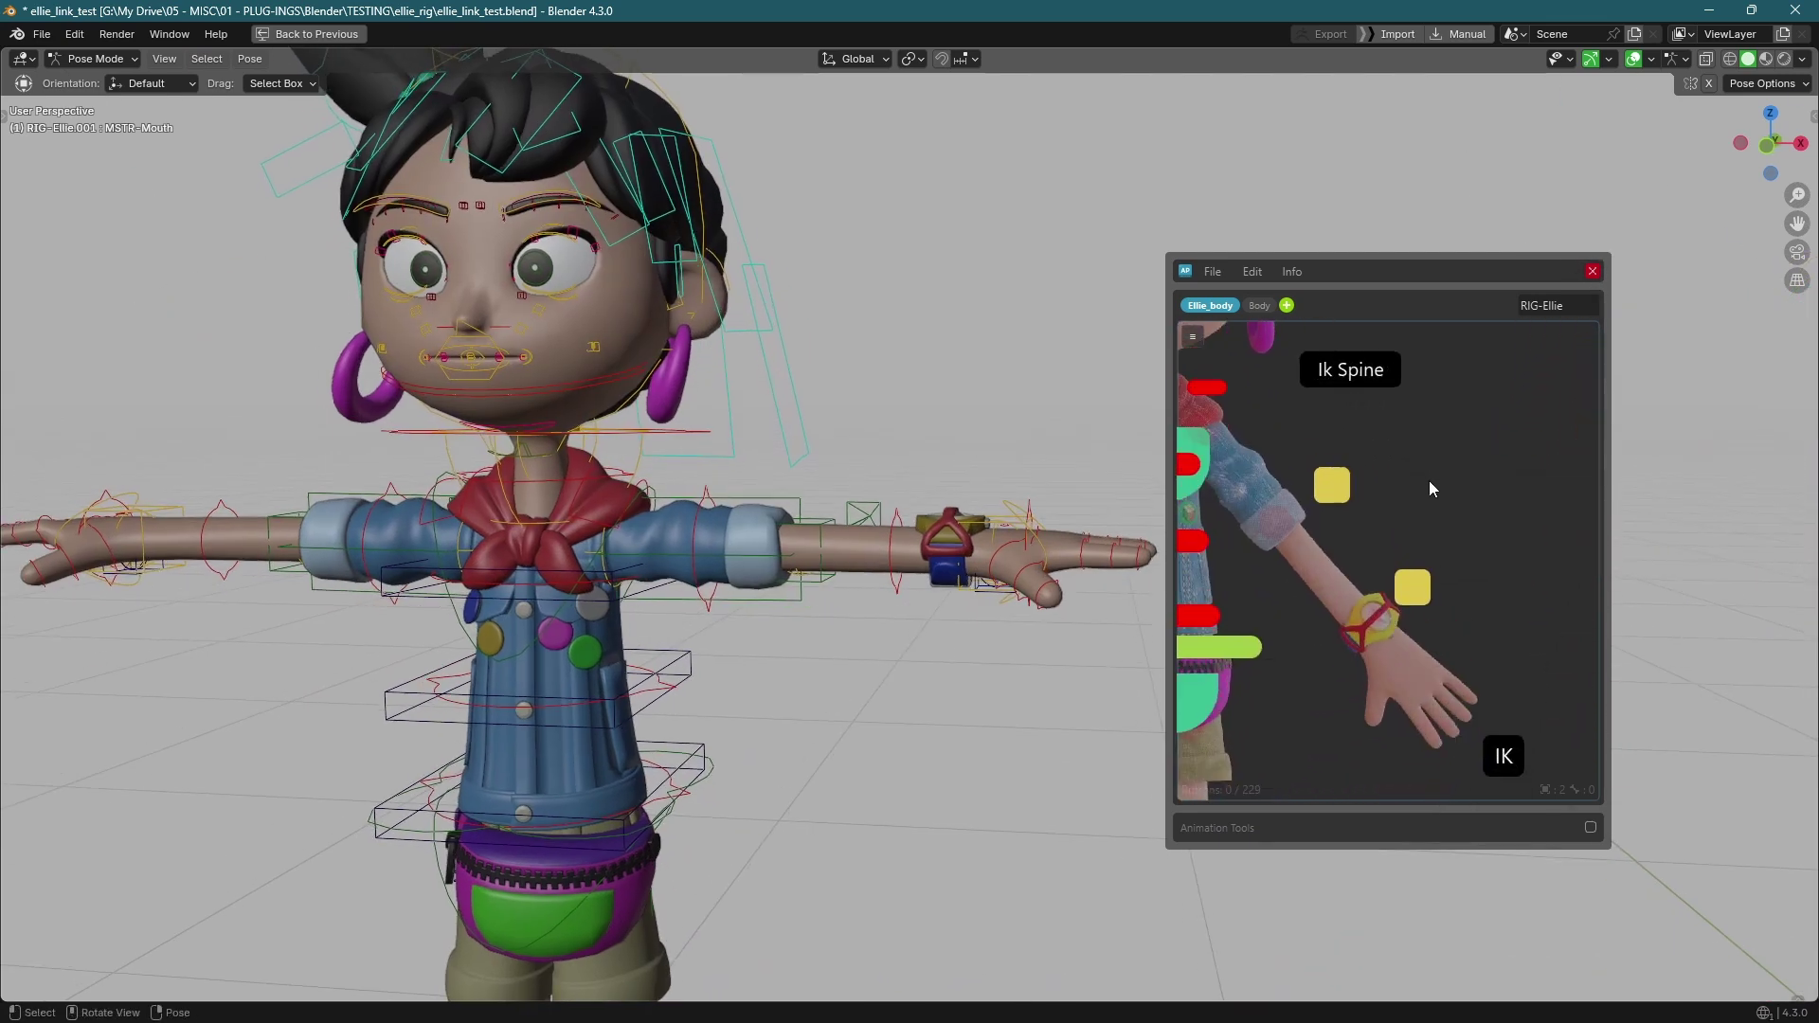
left_click(1504, 755)
left_click(1504, 755)
- Select the left hand's IK control from the picker and move the hand down and slightly inward
middle_click_drag(1328, 691, 1338, 681)
left_click(1417, 580)
middle_click_drag(992, 608, 975, 607)
key("g")
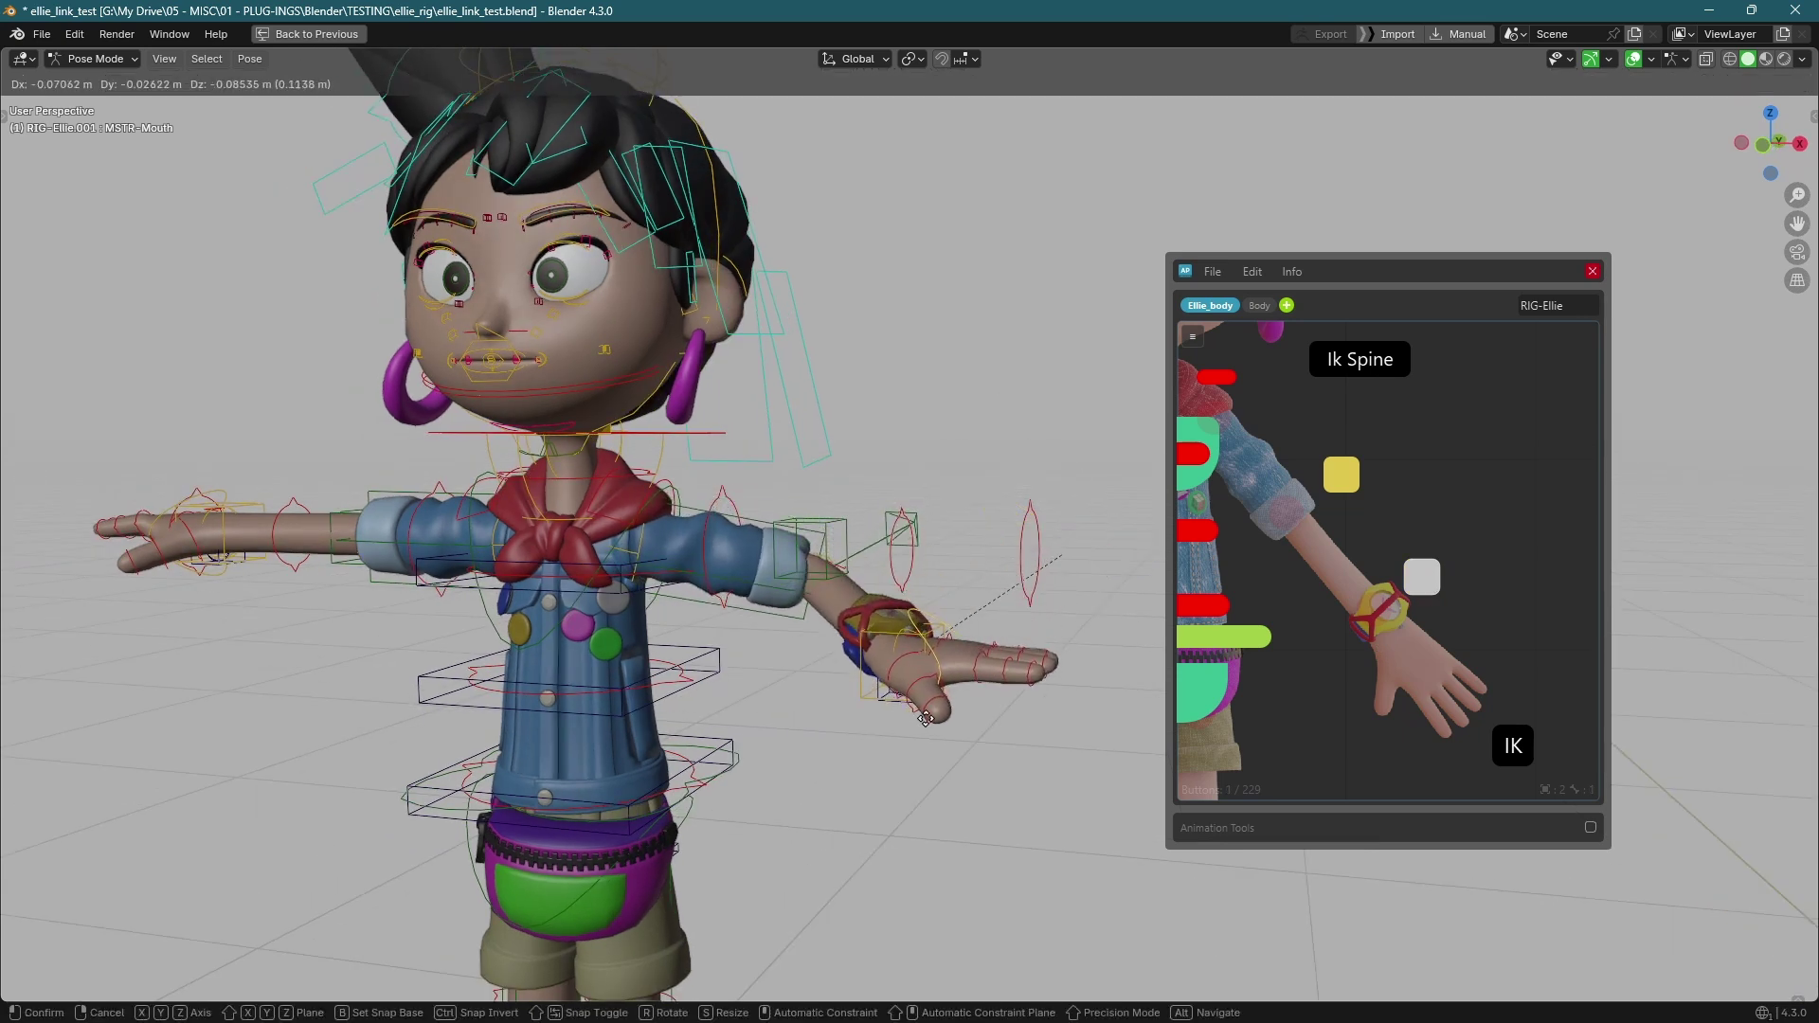
left_click(918, 740)
- Switch the posed left arm repeatedly between FK and IK, finishing in IK mode
left_click(1515, 748)
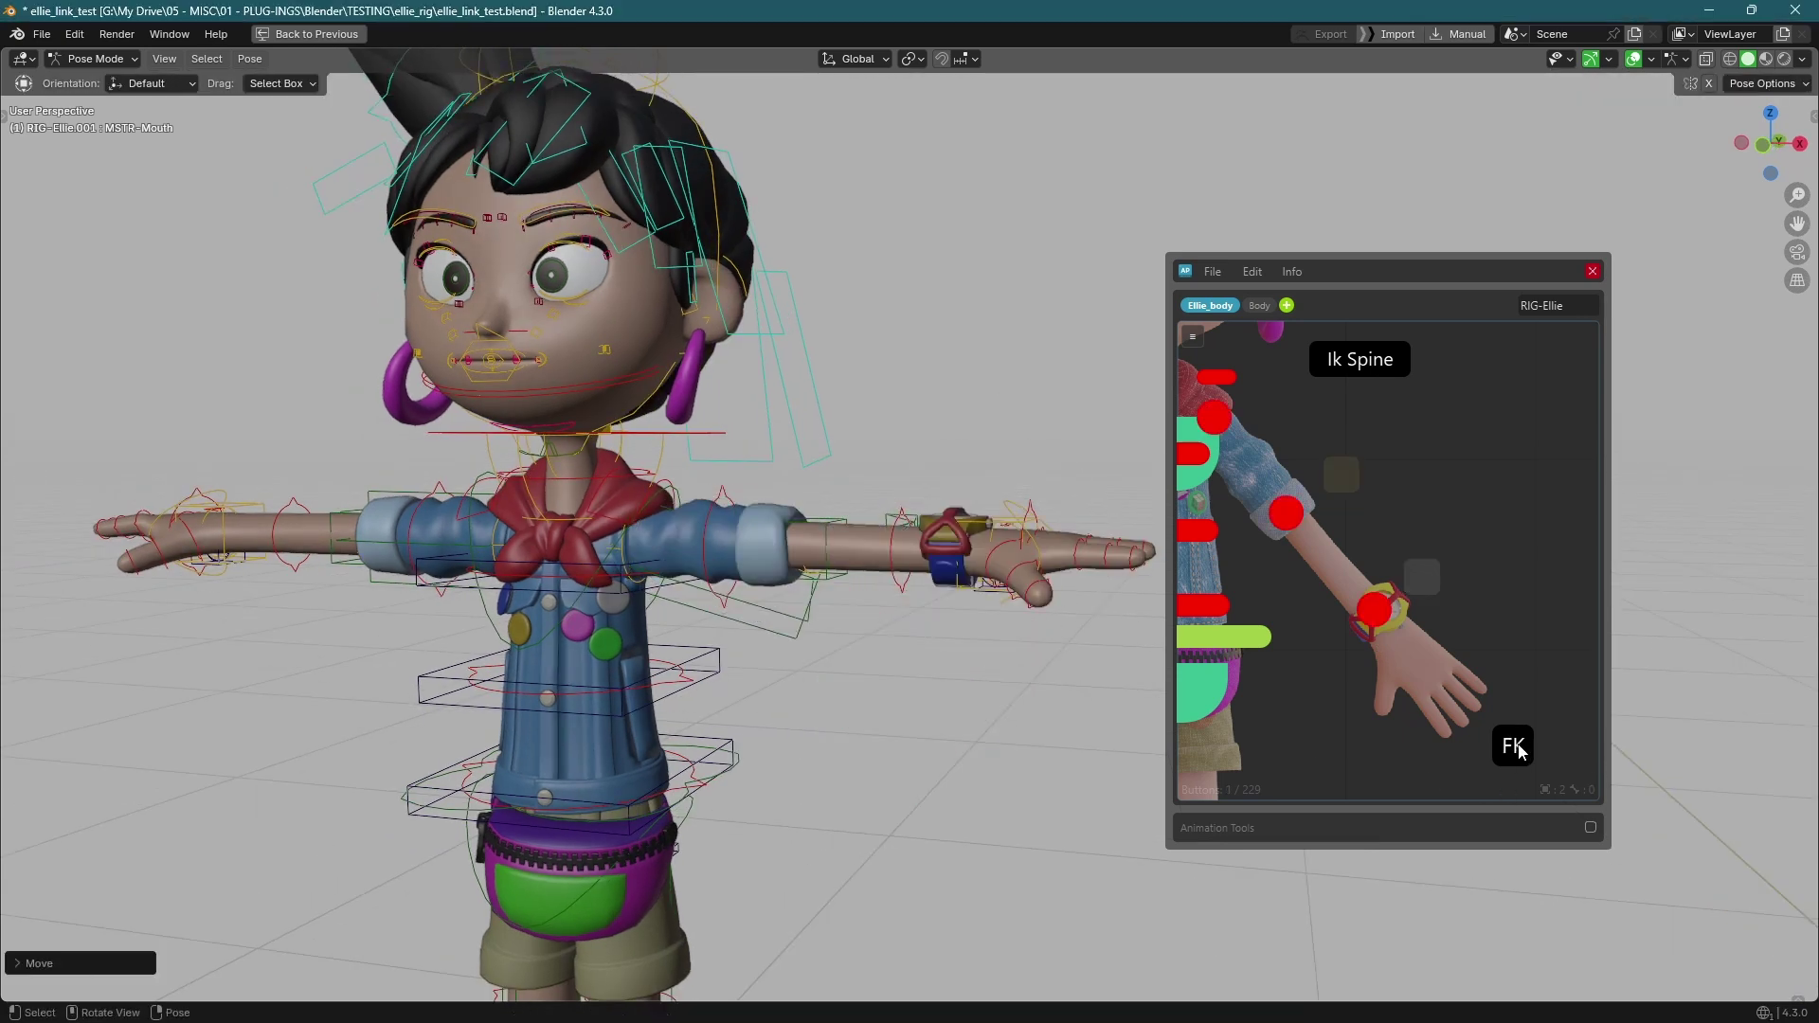
left_click(1515, 748)
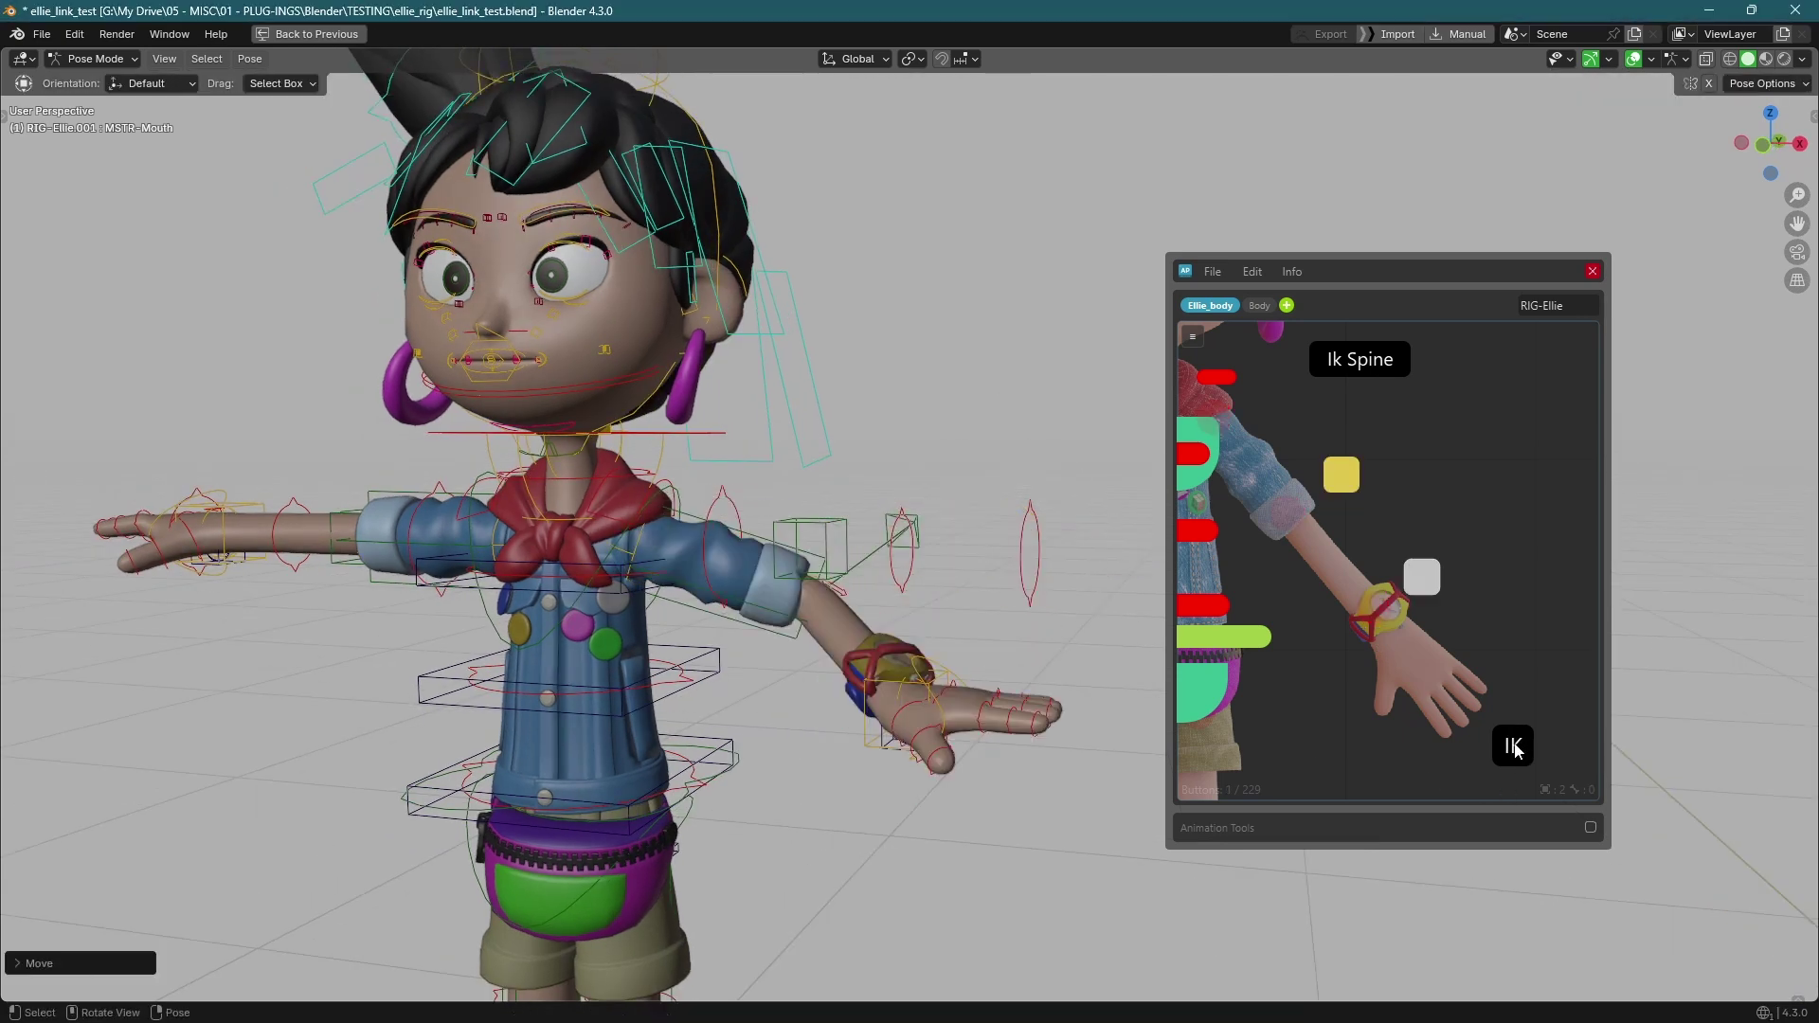
left_click(1516, 749)
left_click(1516, 749)
left_click(1516, 748)
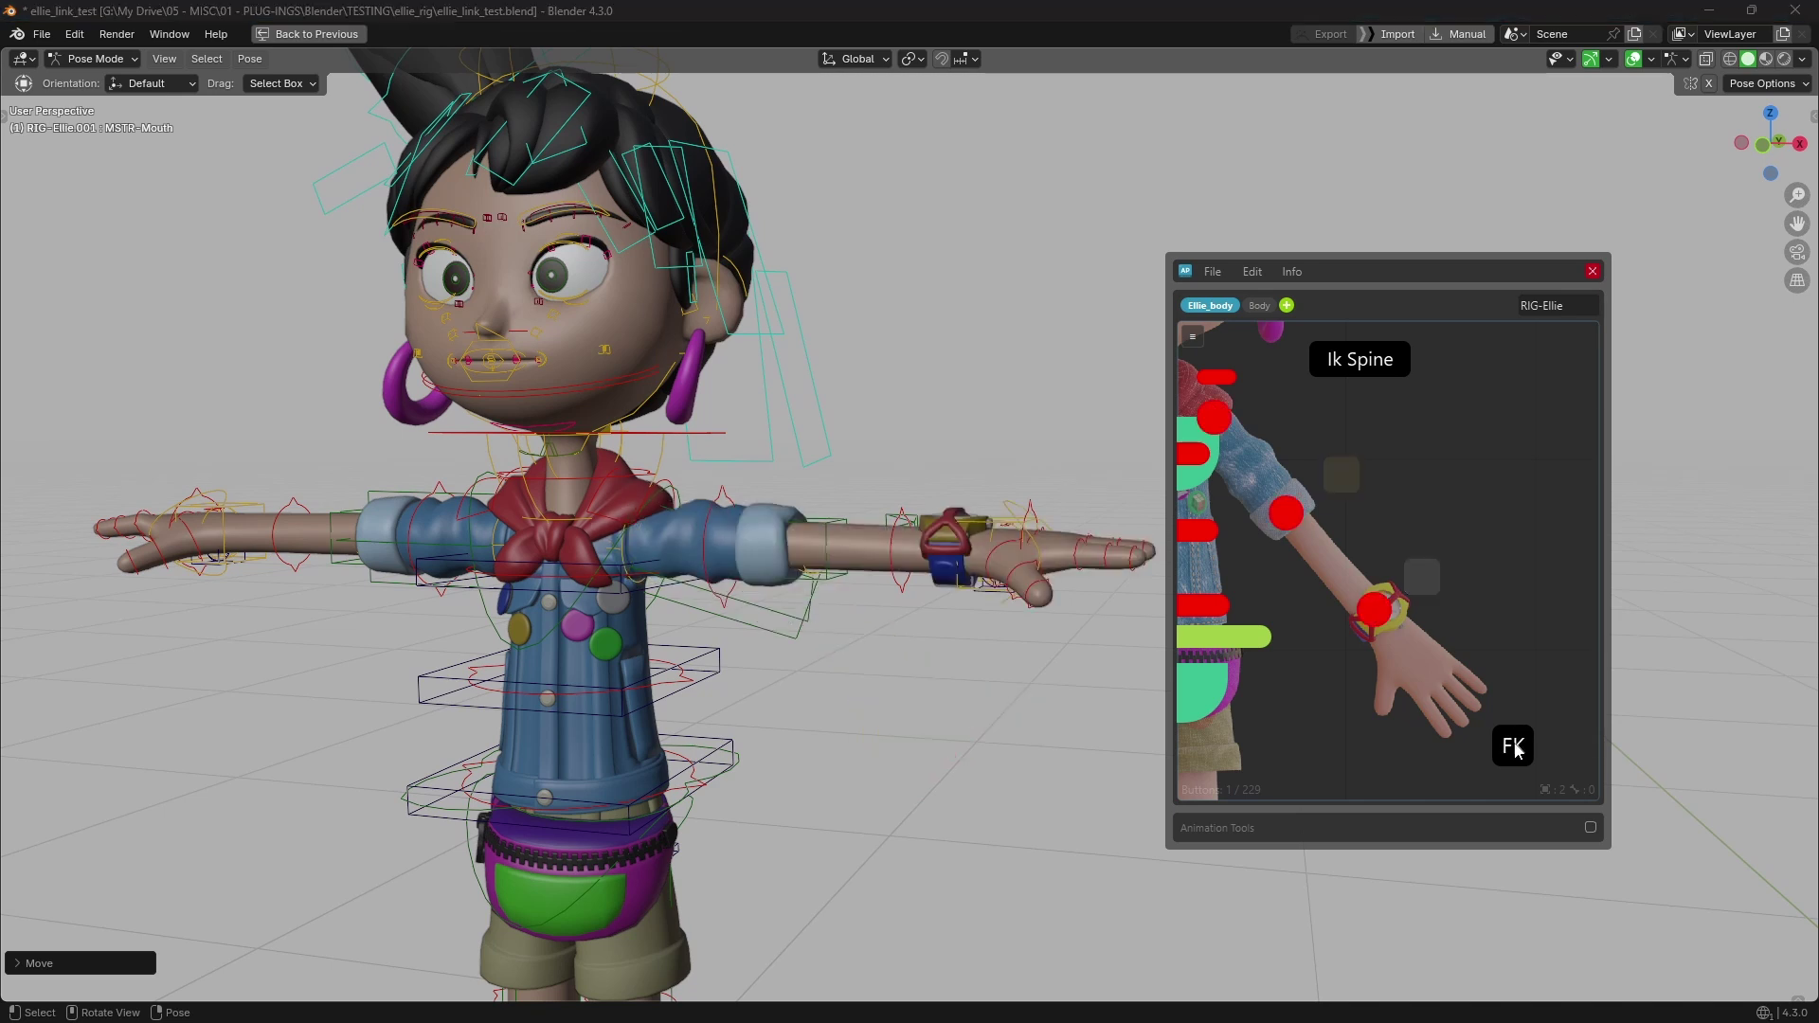
left_click(1516, 748)
- Select the left foot's IK master control in the picker's leg area
scroll(1379, 621, "down", 8)
middle_click_drag(1379, 621, 1572, 701)
scroll(1303, 441, "up", 8)
left_click(1332, 654)
left_click(1253, 654)
- Apply the angry facial pose from the picker's pose thumbnails to Ellie
scroll(1256, 530, "down", 8)
middle_click_drag(1492, 521, 1336, 551)
scroll(1336, 521, "up", 5)
scroll(1152, 507, "up", 1)
middle_click_drag(663, 473, 986, 617)
middle_click_drag(697, 545, 772, 592, "shift")
middle_click_drag(952, 520, 998, 549)
left_click(1275, 441)
scroll(874, 570, "up", 1)
middle_click_drag(874, 570, 905, 571)
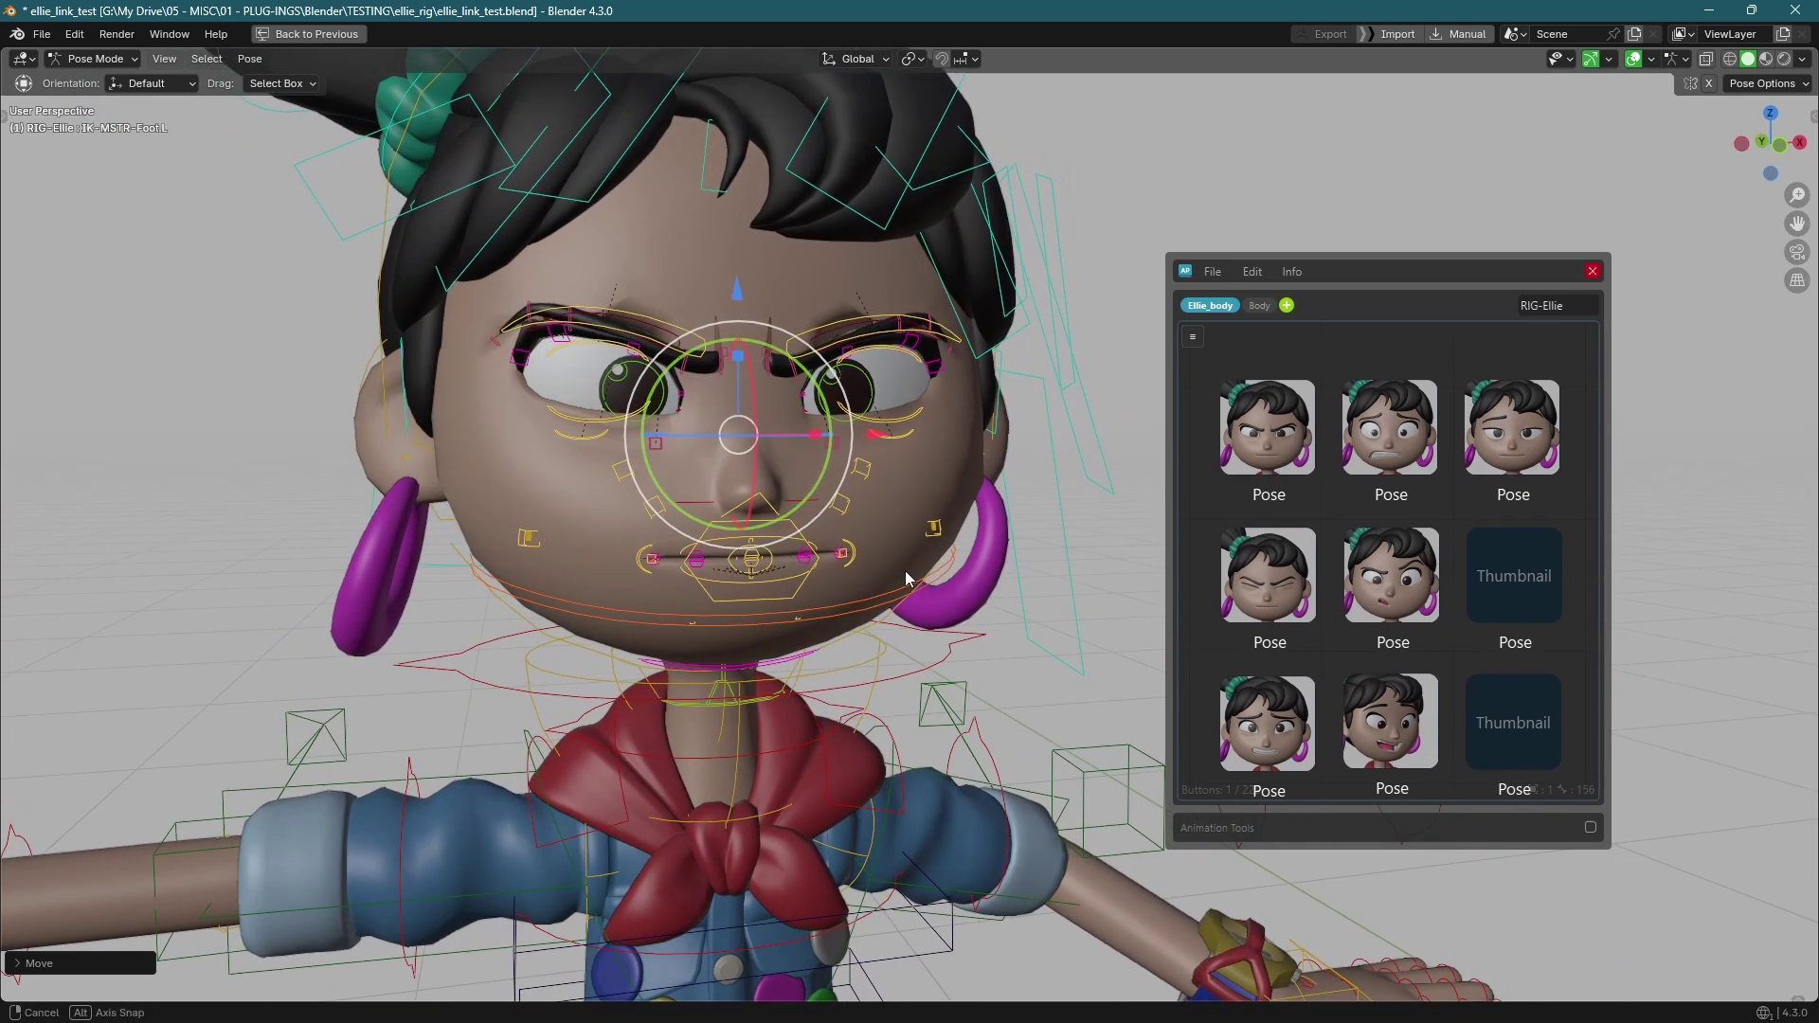
- Apply the worried facial pose with gritted teeth to Ellie from the pose thumbnails
left_click(1390, 439)
scroll(1263, 516, "up", 1)
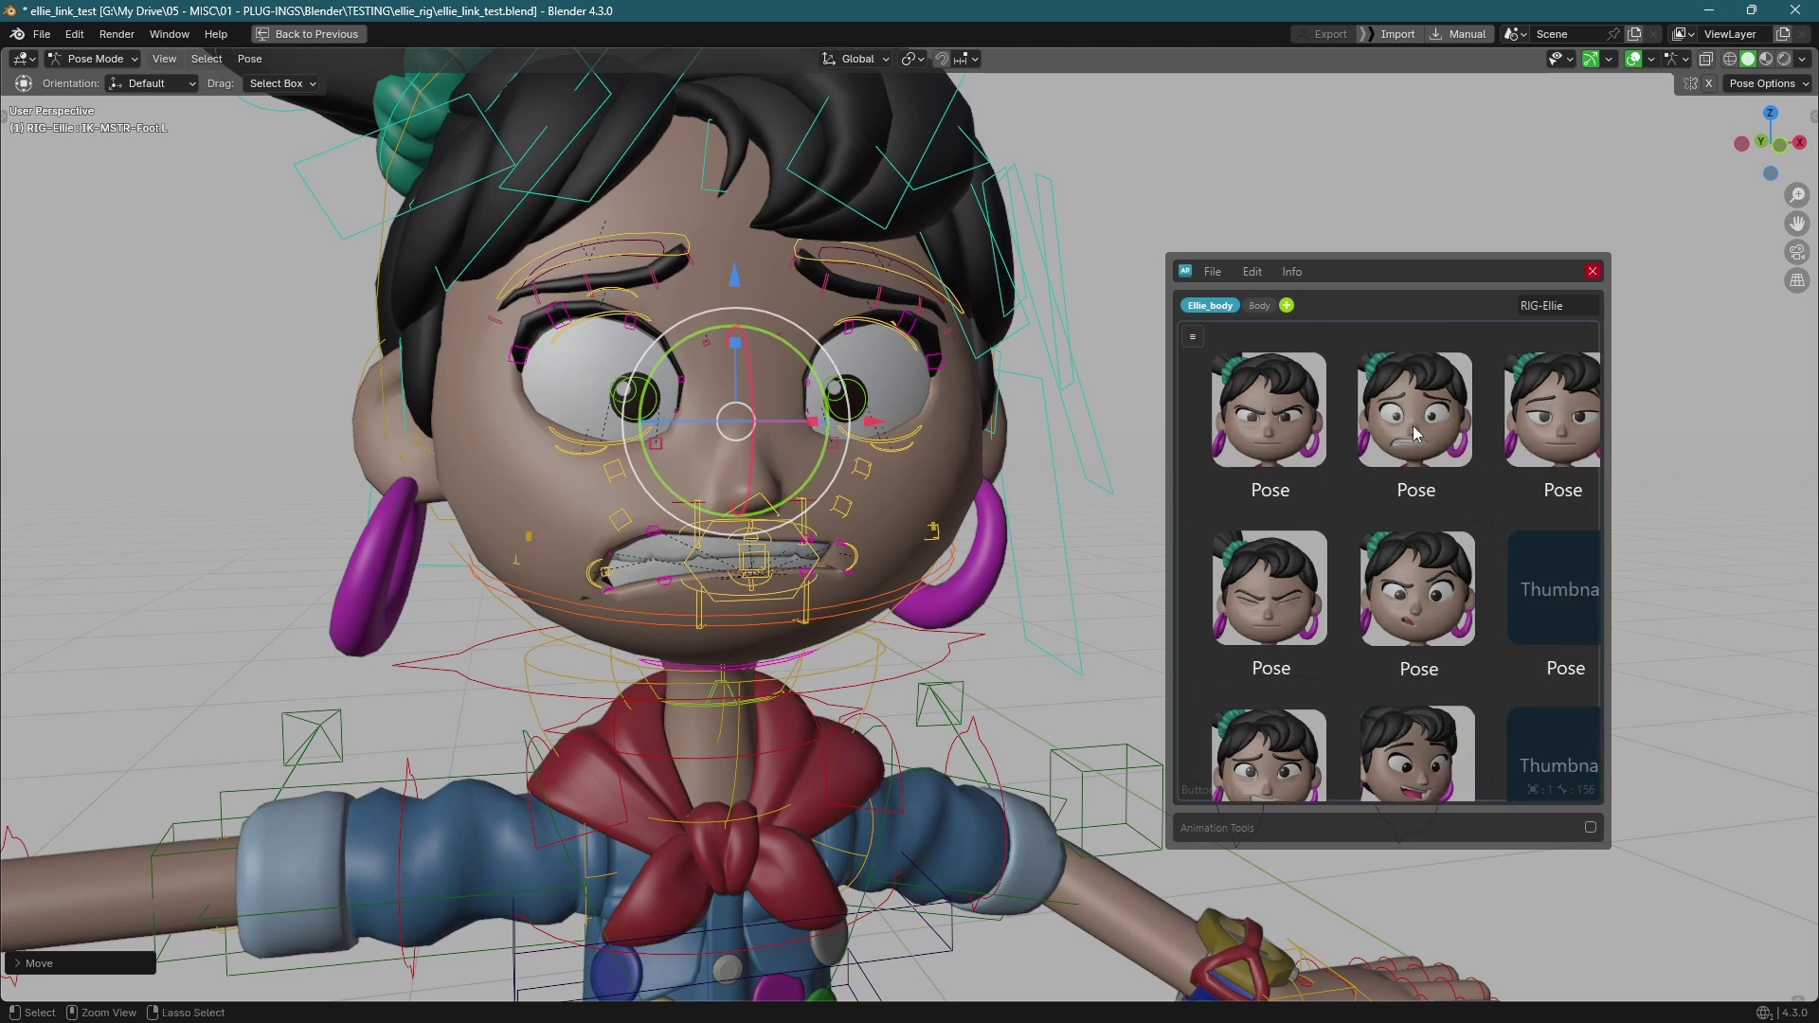
left_click(1414, 433)
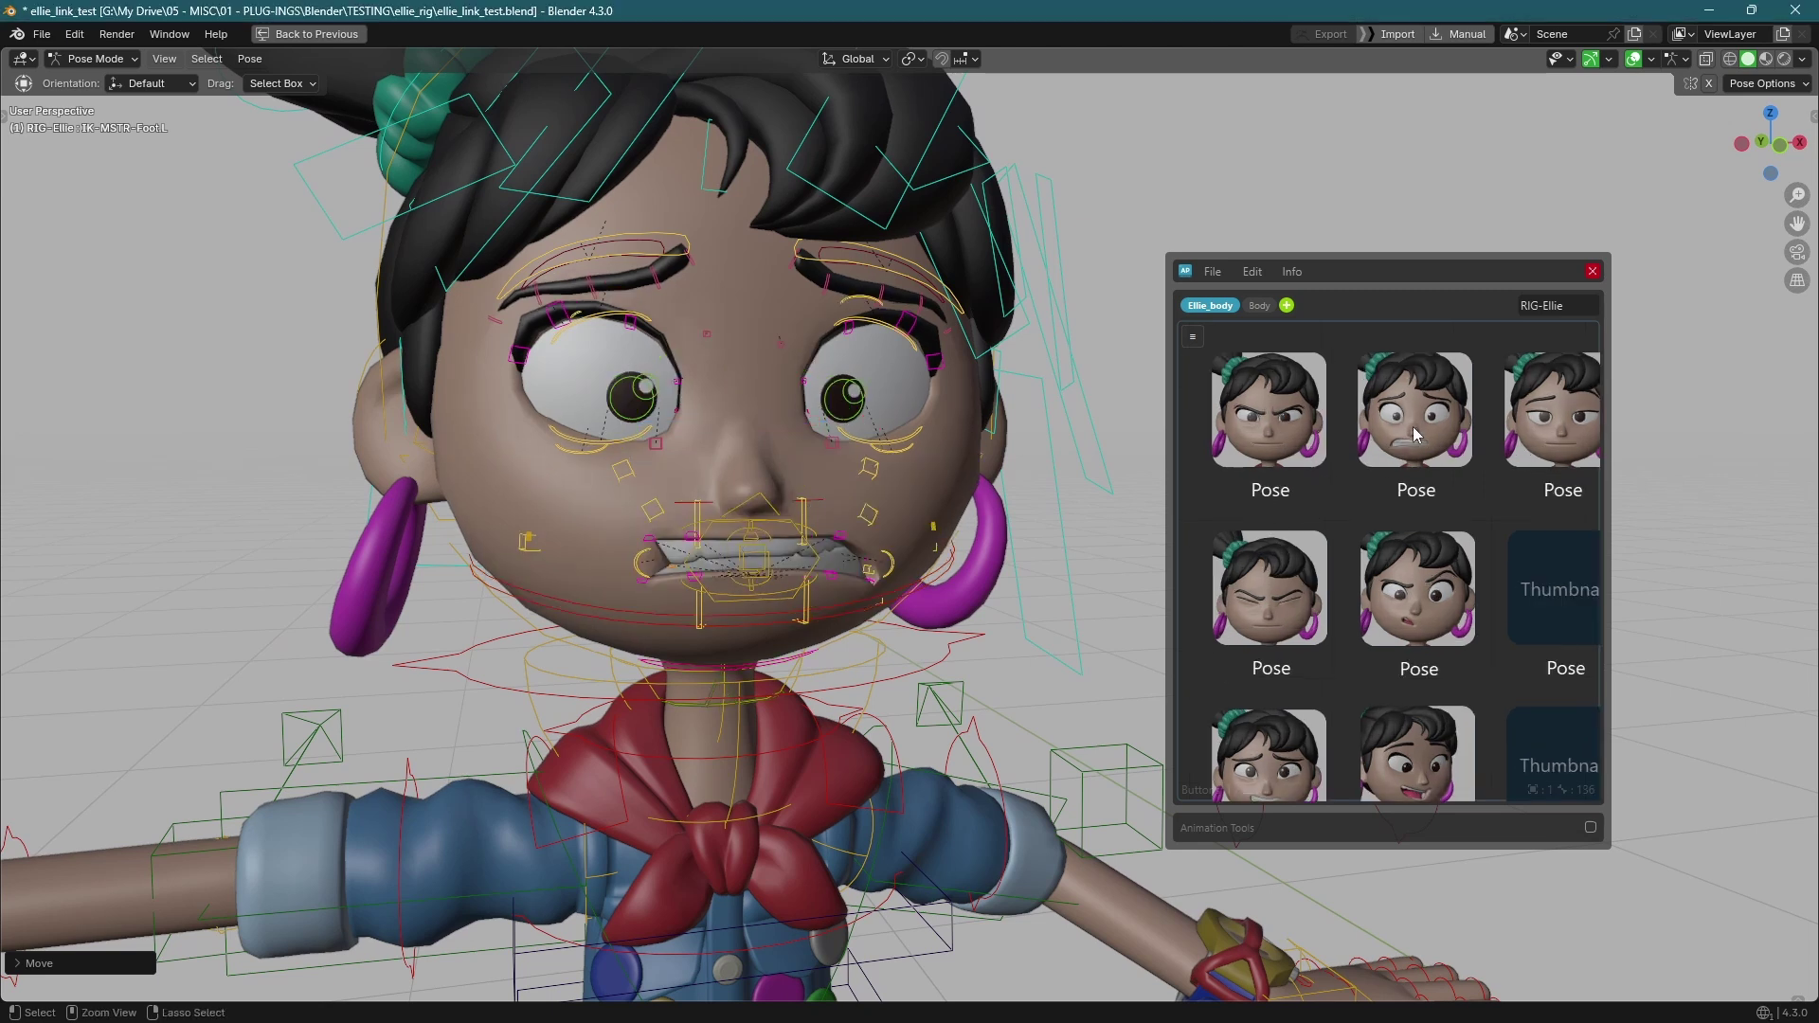
left_click(1412, 426)
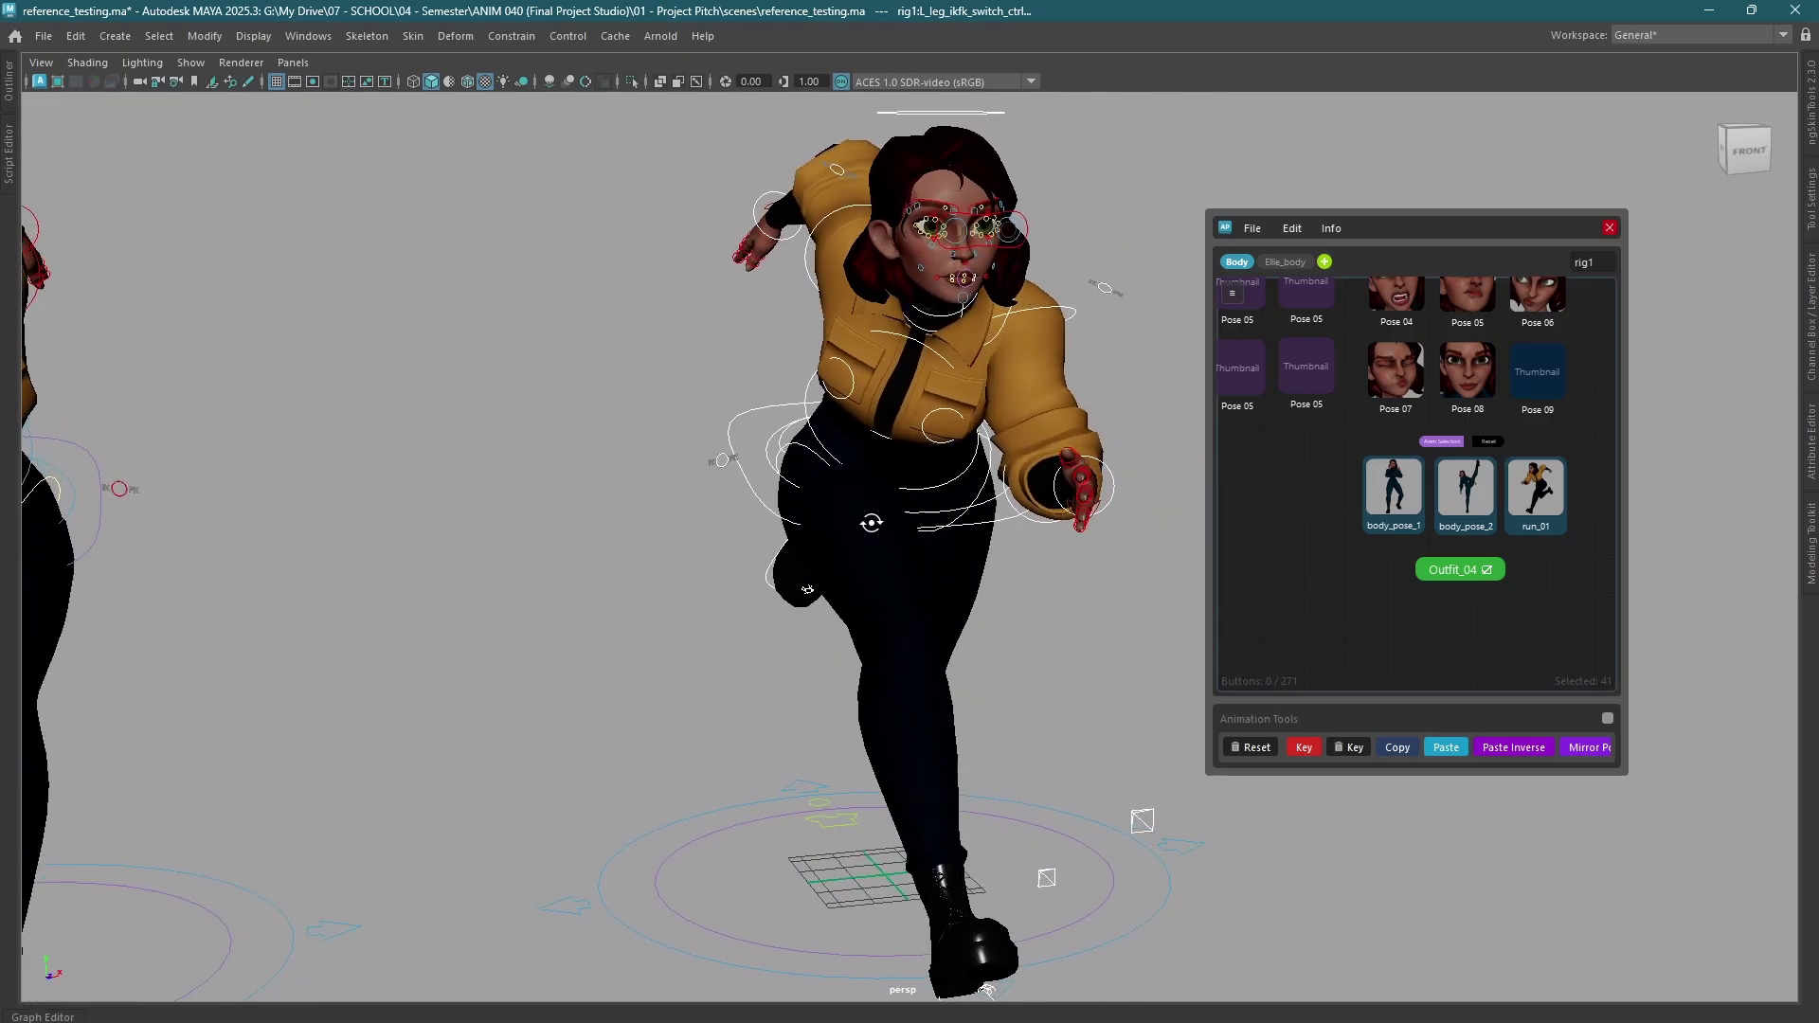
- Apply the body_pose_2 high-kick pose to the rig1 character in Maya
left_click(1485, 494)
scroll(885, 585, "down", 3)
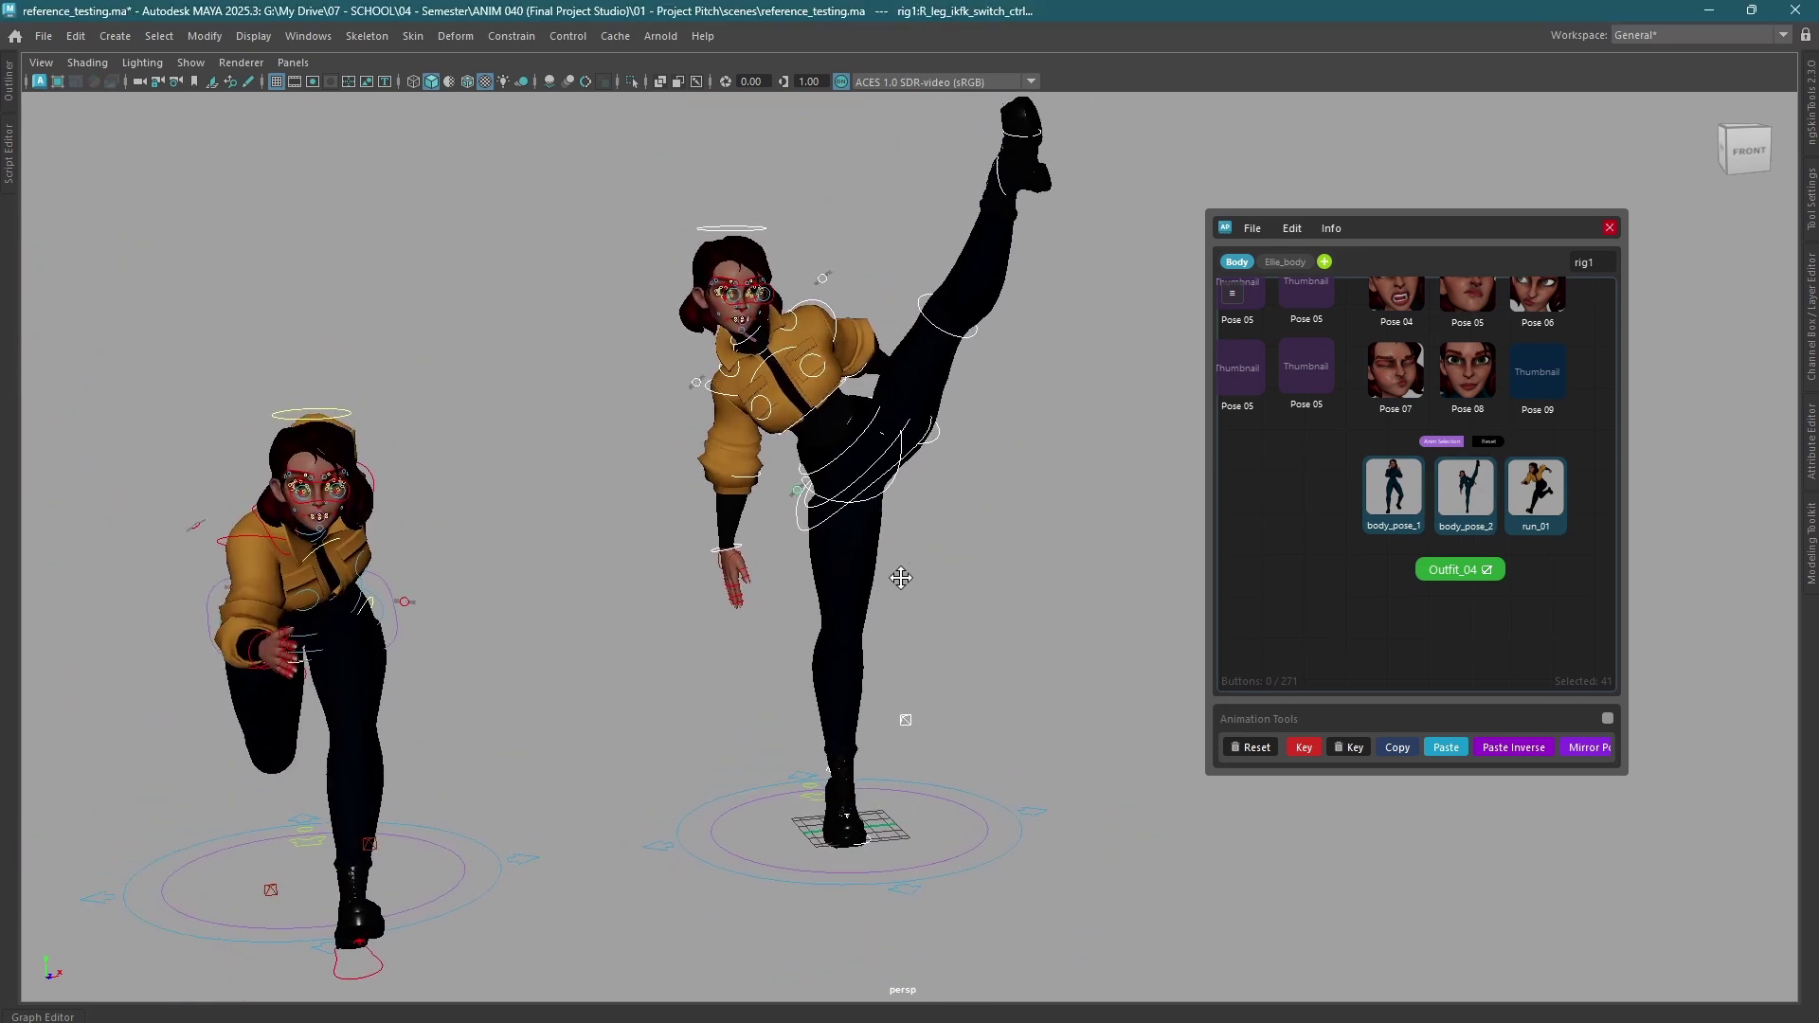
middle_click_drag(915, 570, 938, 615, "alt")
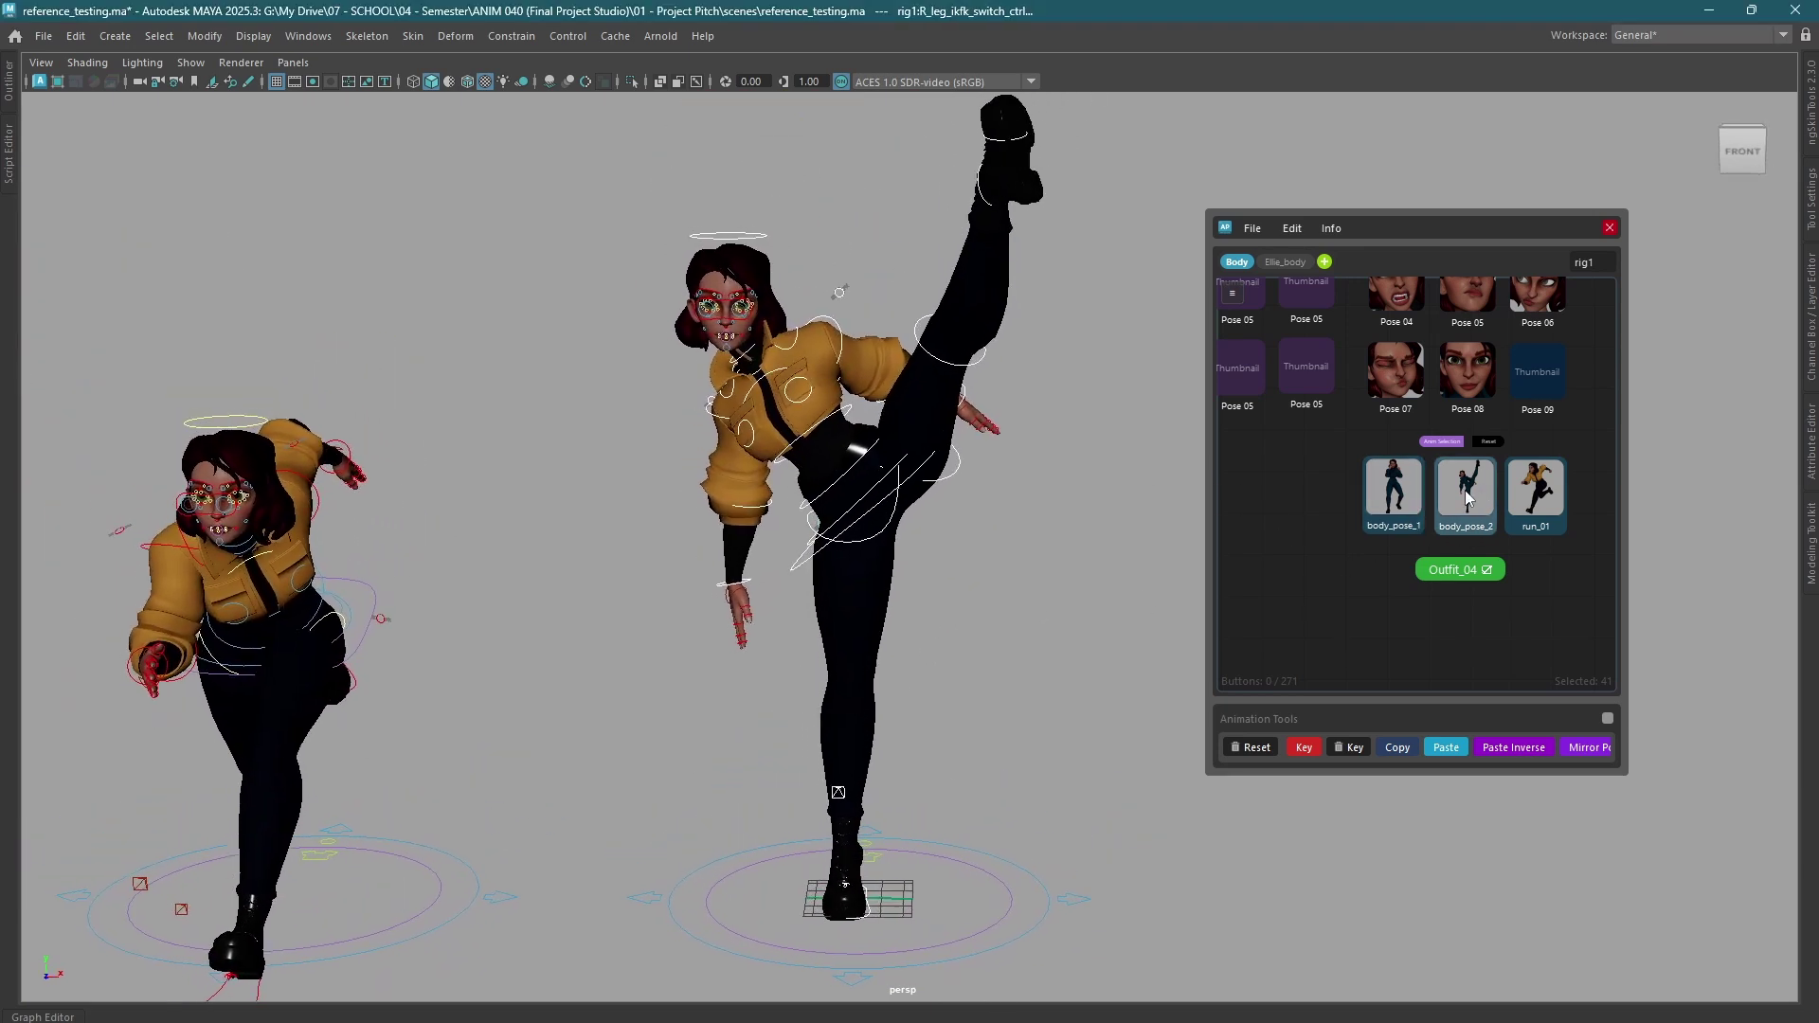
- Apply body_pose_2 mirrored to rig1 so the opposite leg kicks
left_click(1462, 499)
left_click_drag(891, 493, 857, 488, "alt")
middle_click_drag(972, 446, 953, 574, "alt")
scroll(959, 485, "up", 4)
middle_click_drag(1440, 454, 1360, 570)
scroll(1389, 425, "up", 3)
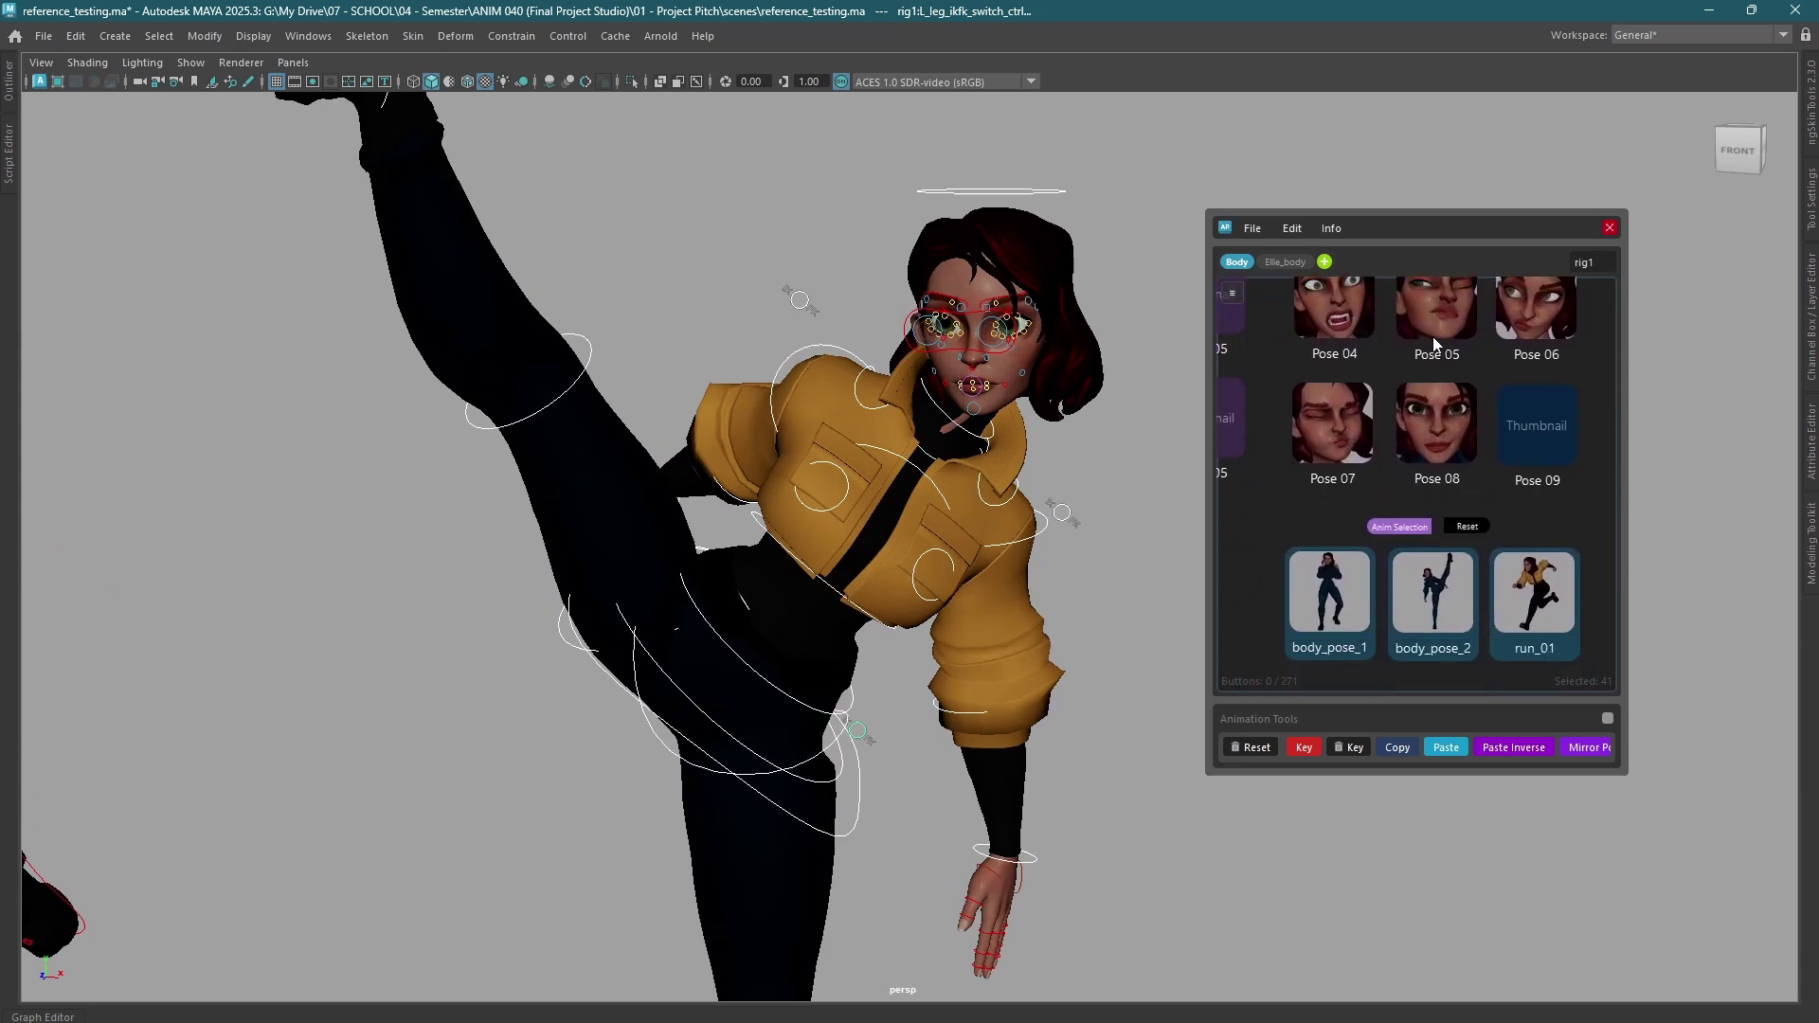
left_click_drag(966, 471, 1120, 604, "alt")
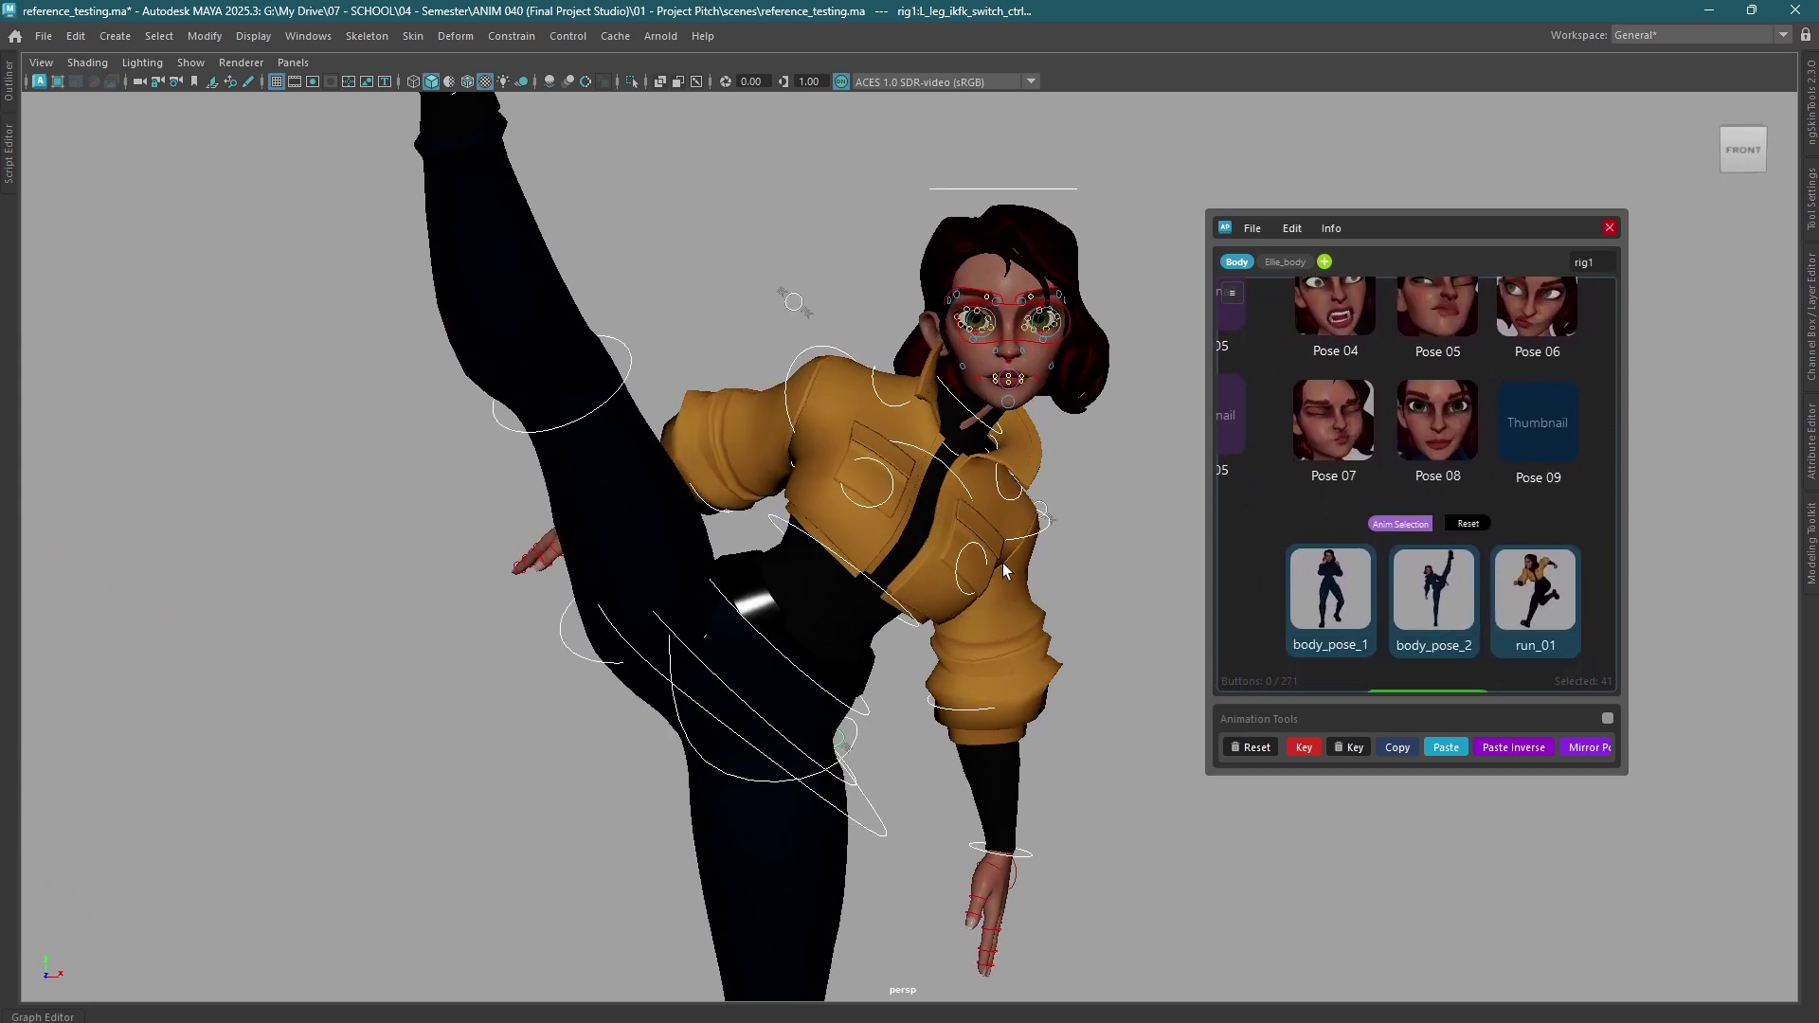
- Select rig1's left clavicle control and open the picker's editing options
left_click(1292, 229)
left_click(1044, 637)
left_click(1026, 499)
left_click(1048, 494)
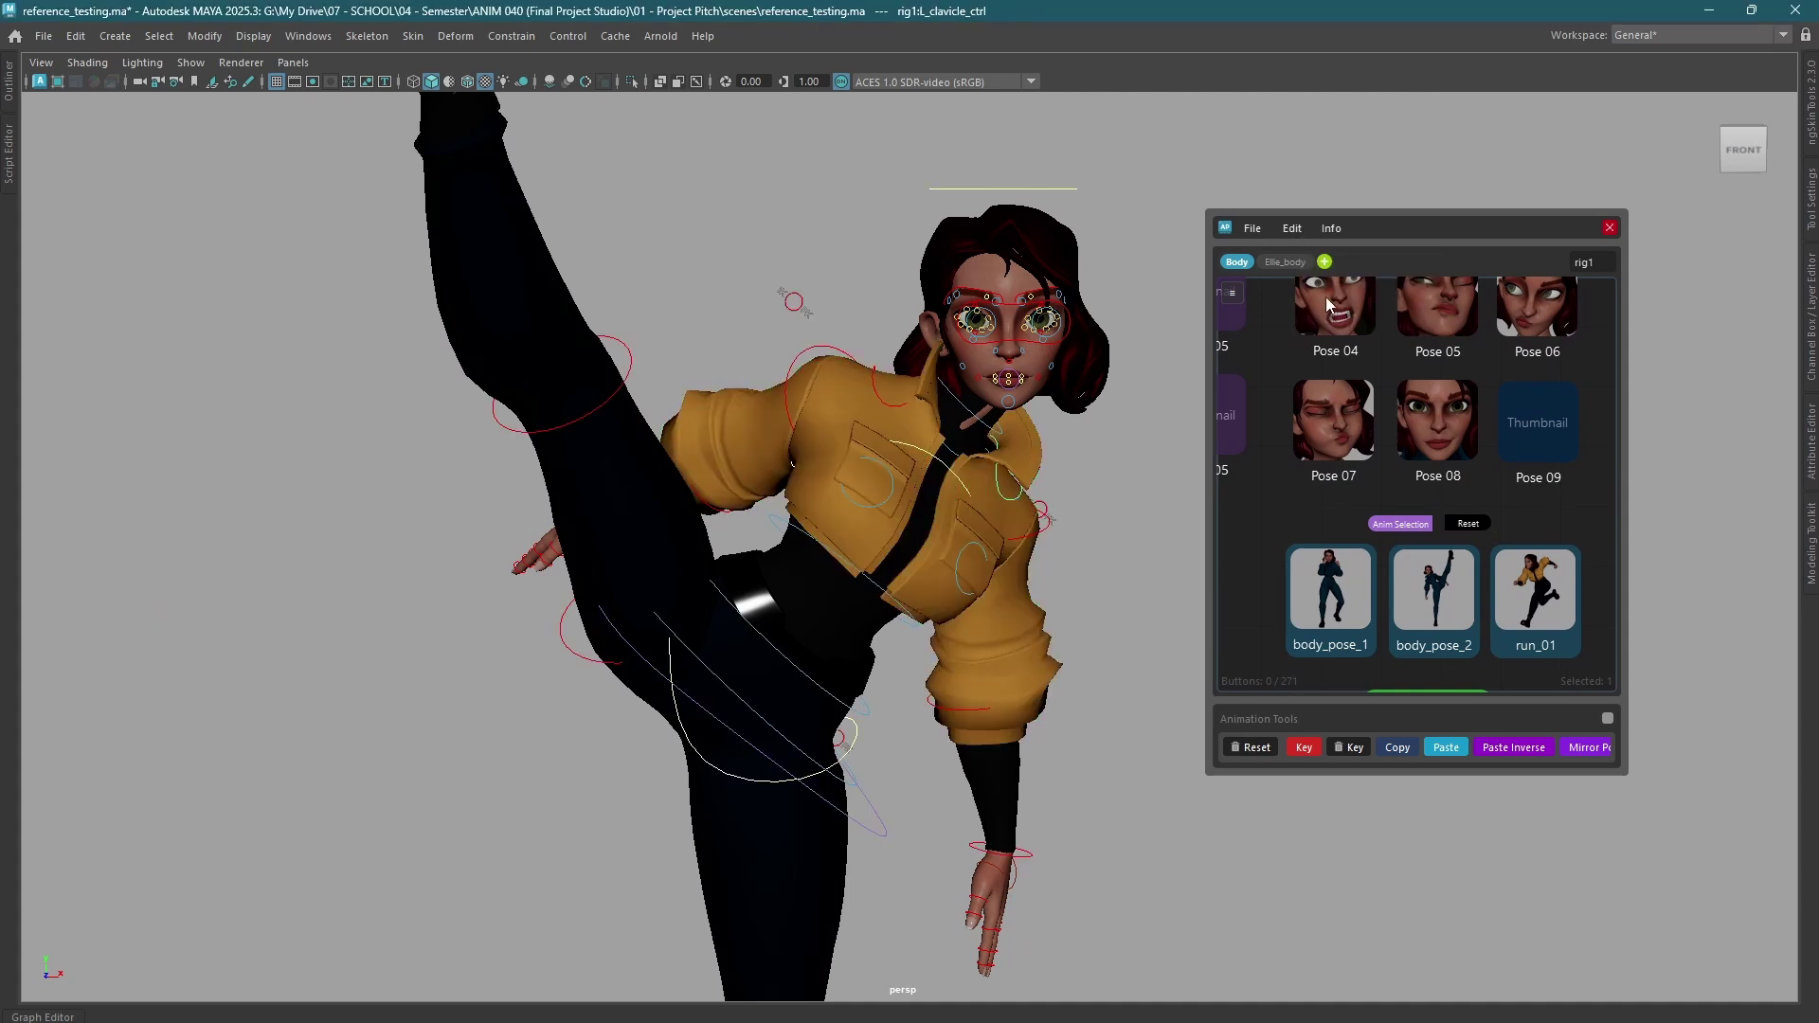
left_click(1294, 232)
left_click(1361, 272)
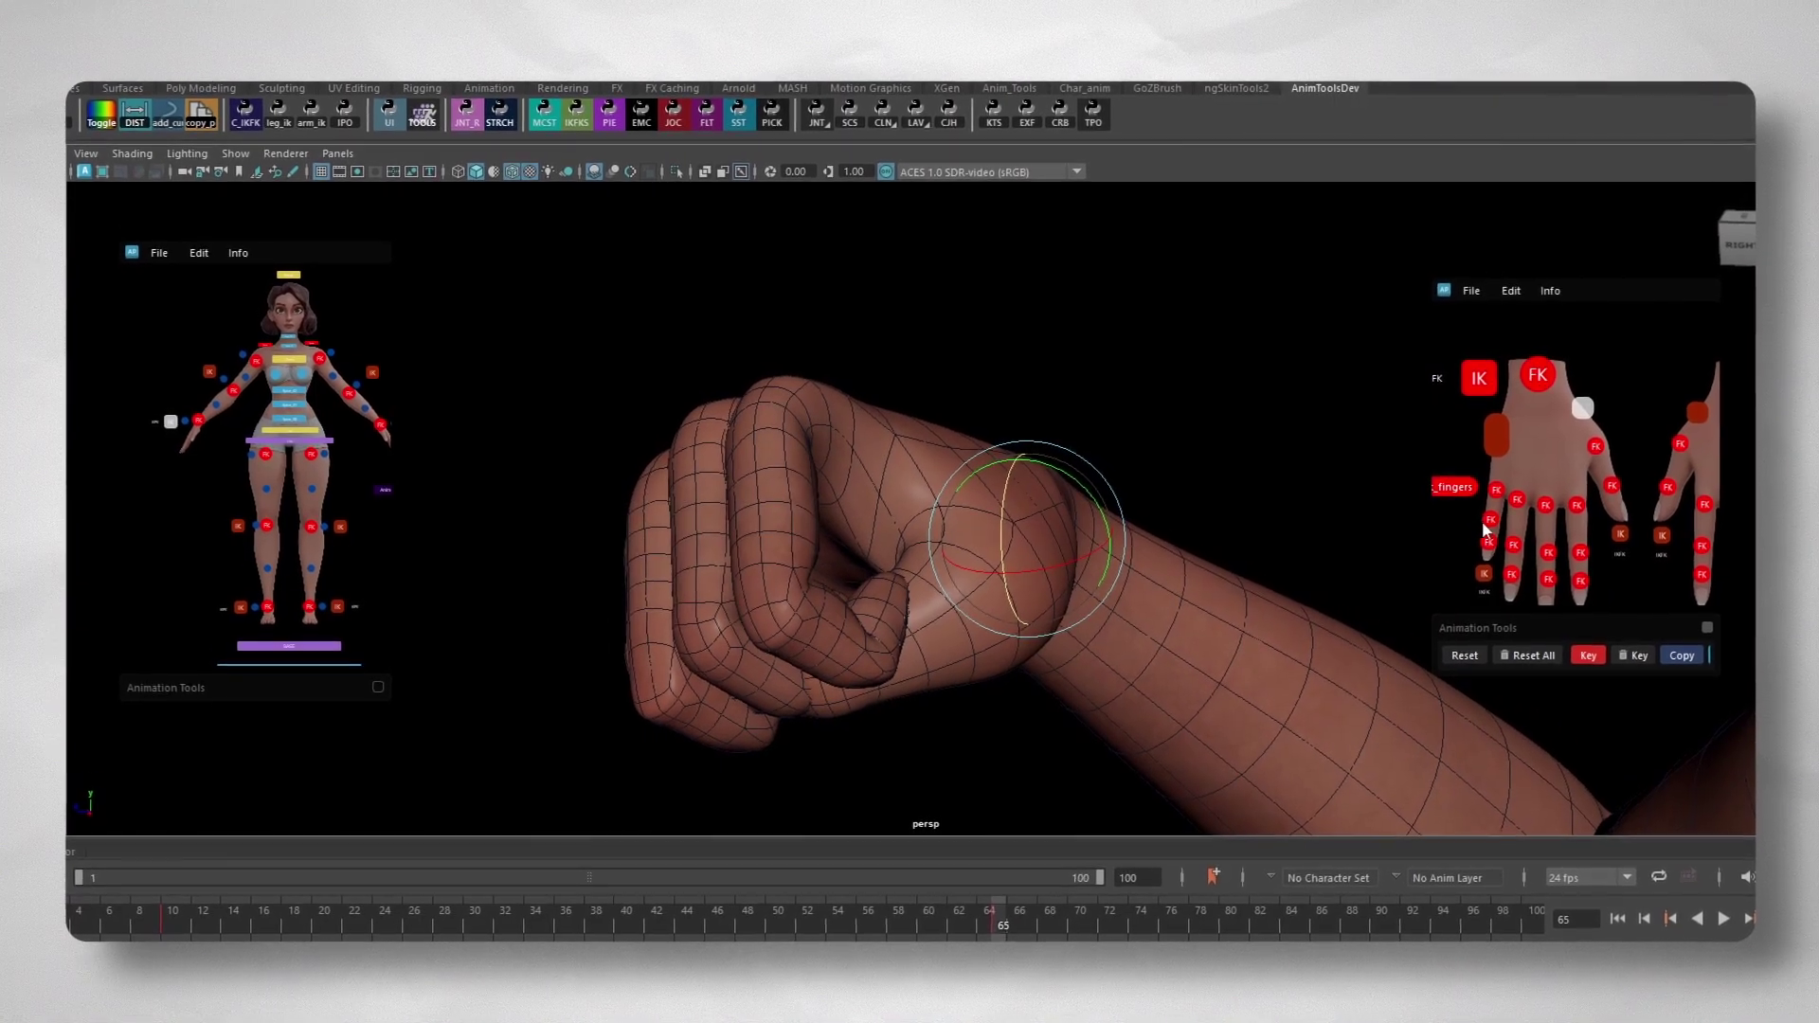
- Add the FK controls of the two outer fingers to the selection in the hand picker
left_click(1488, 521, "shift")
left_click(1489, 541, "shift")
left_click(1513, 545, "shift")
left_click(1512, 574, "shift")
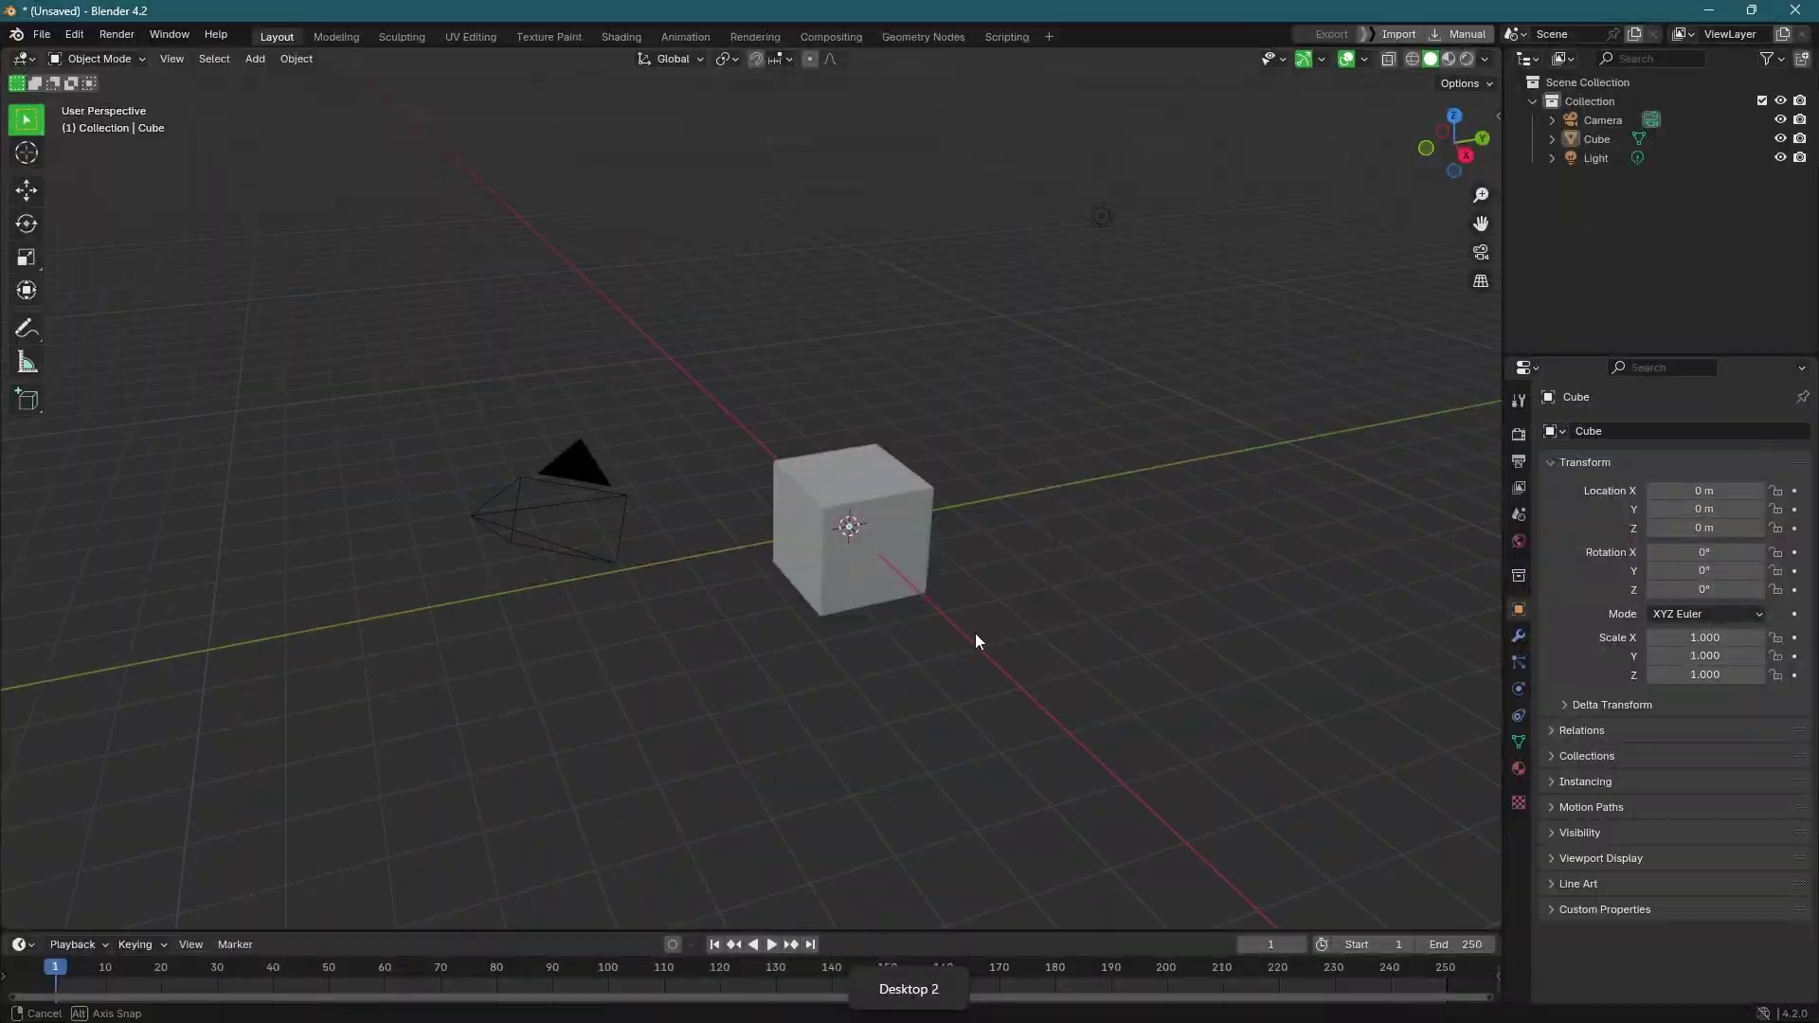
middle_click_drag(976, 635, 1221, 527)
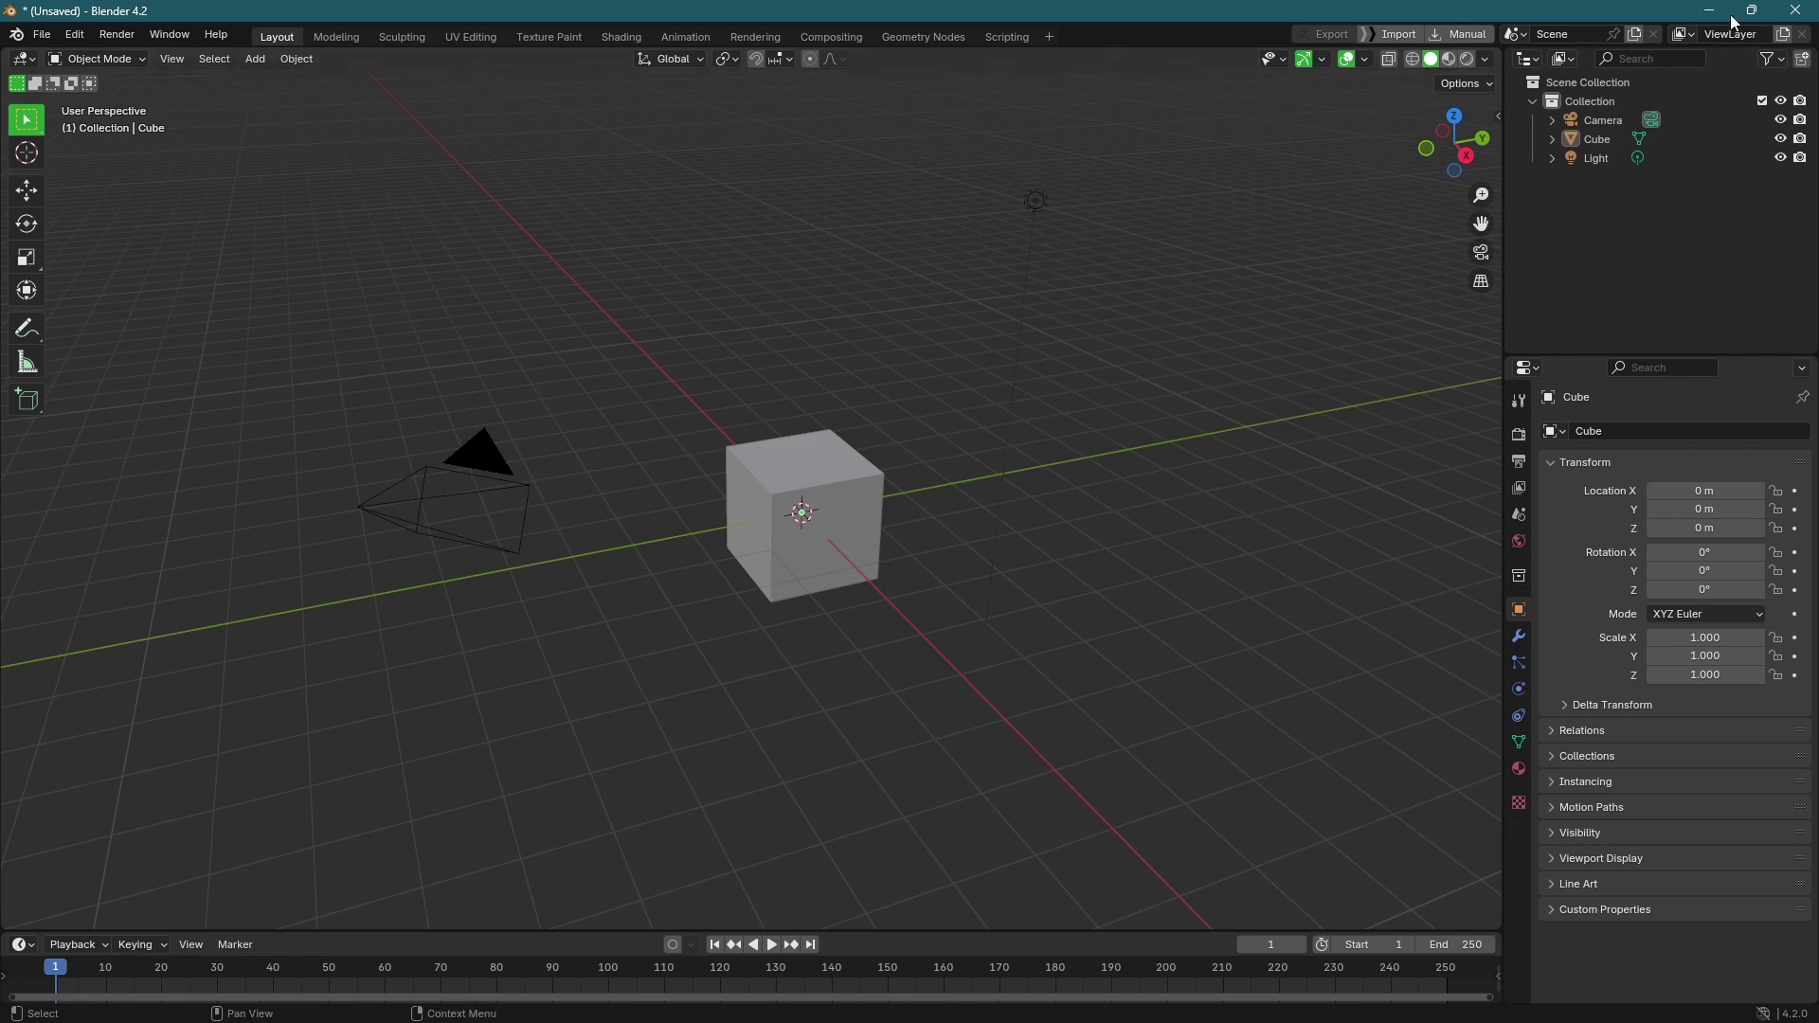
- Close Blender, relaunch Blender 4.2 and dismiss its splash screen
left_click(1792, 9)
left_click(968, 559)
key("super")
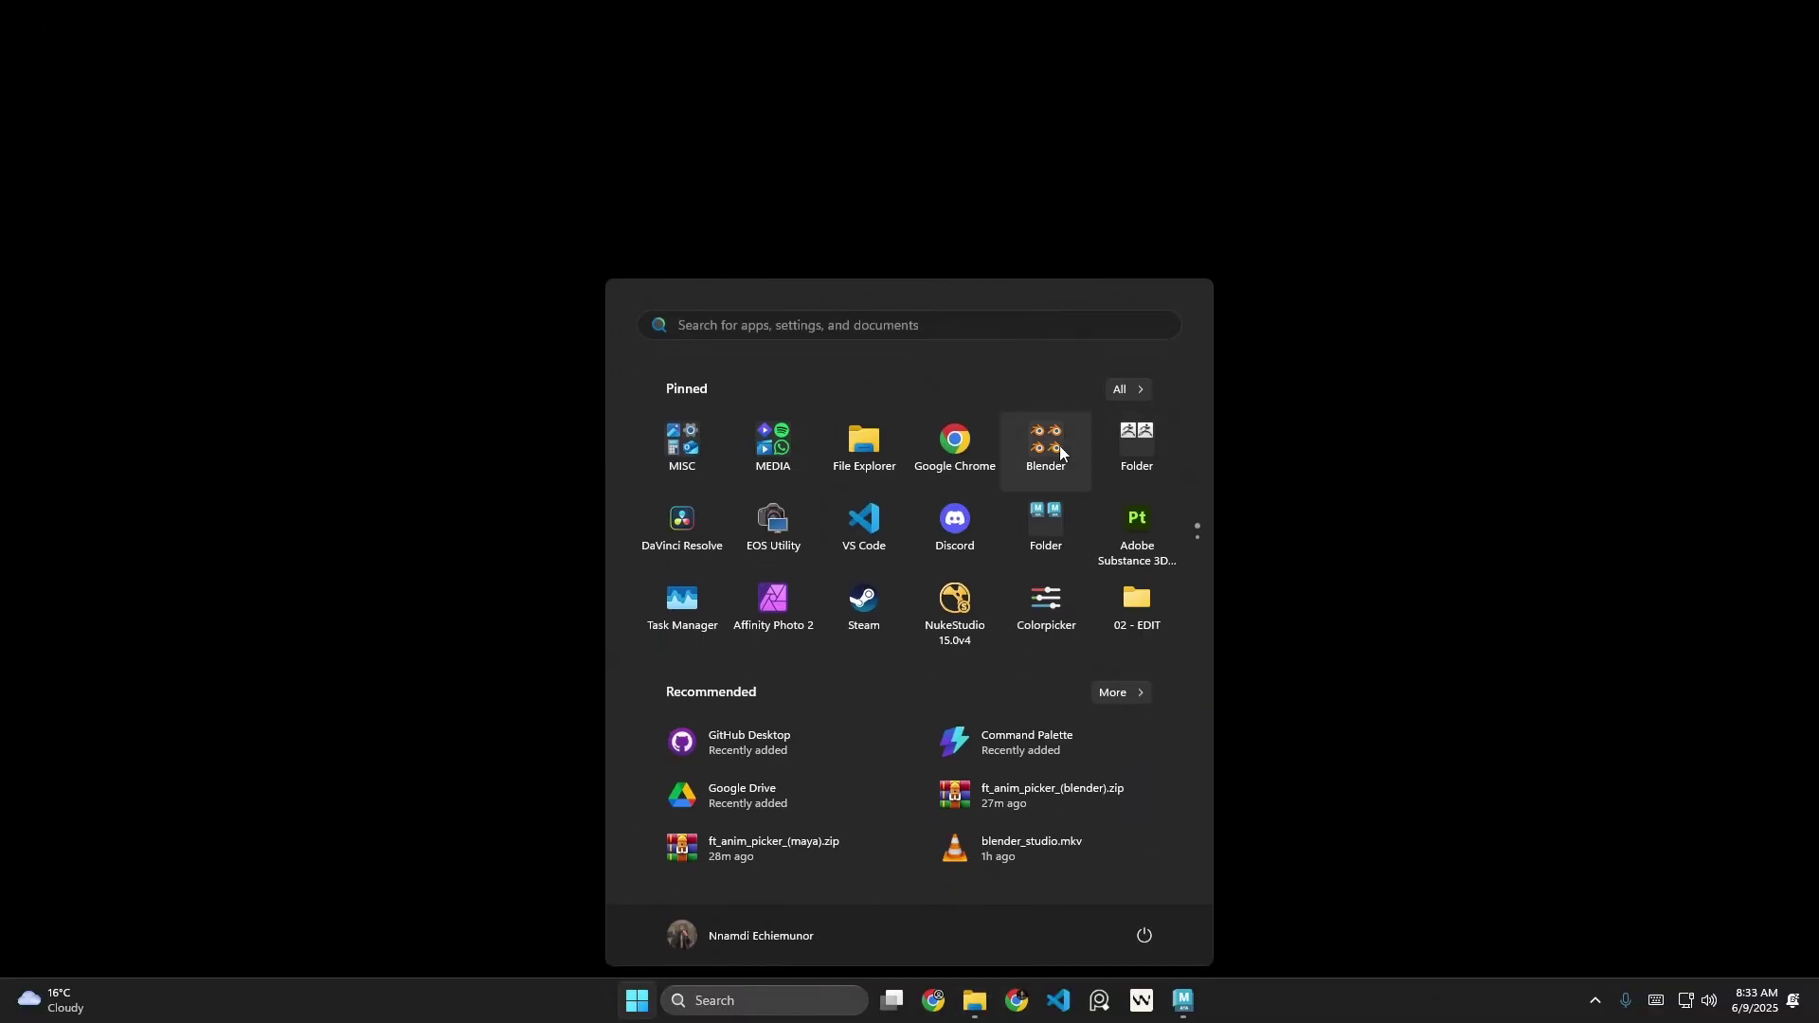
left_click(1058, 452)
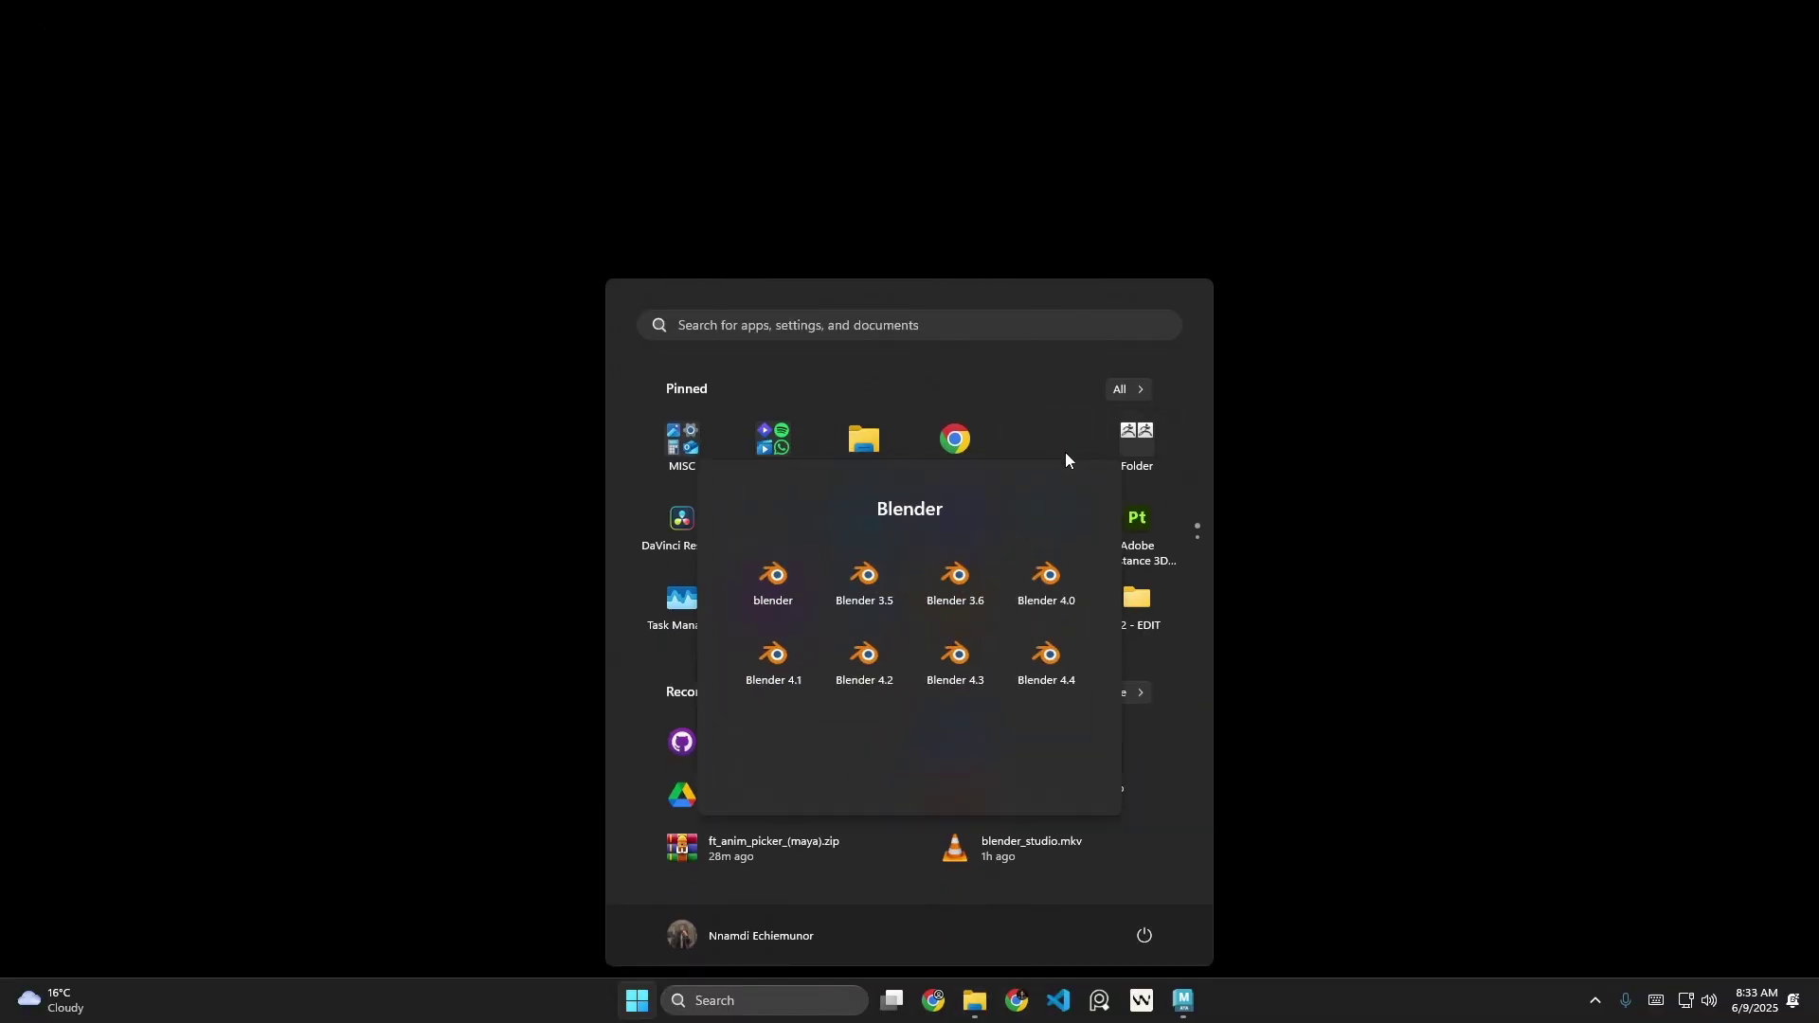
right_click(849, 656)
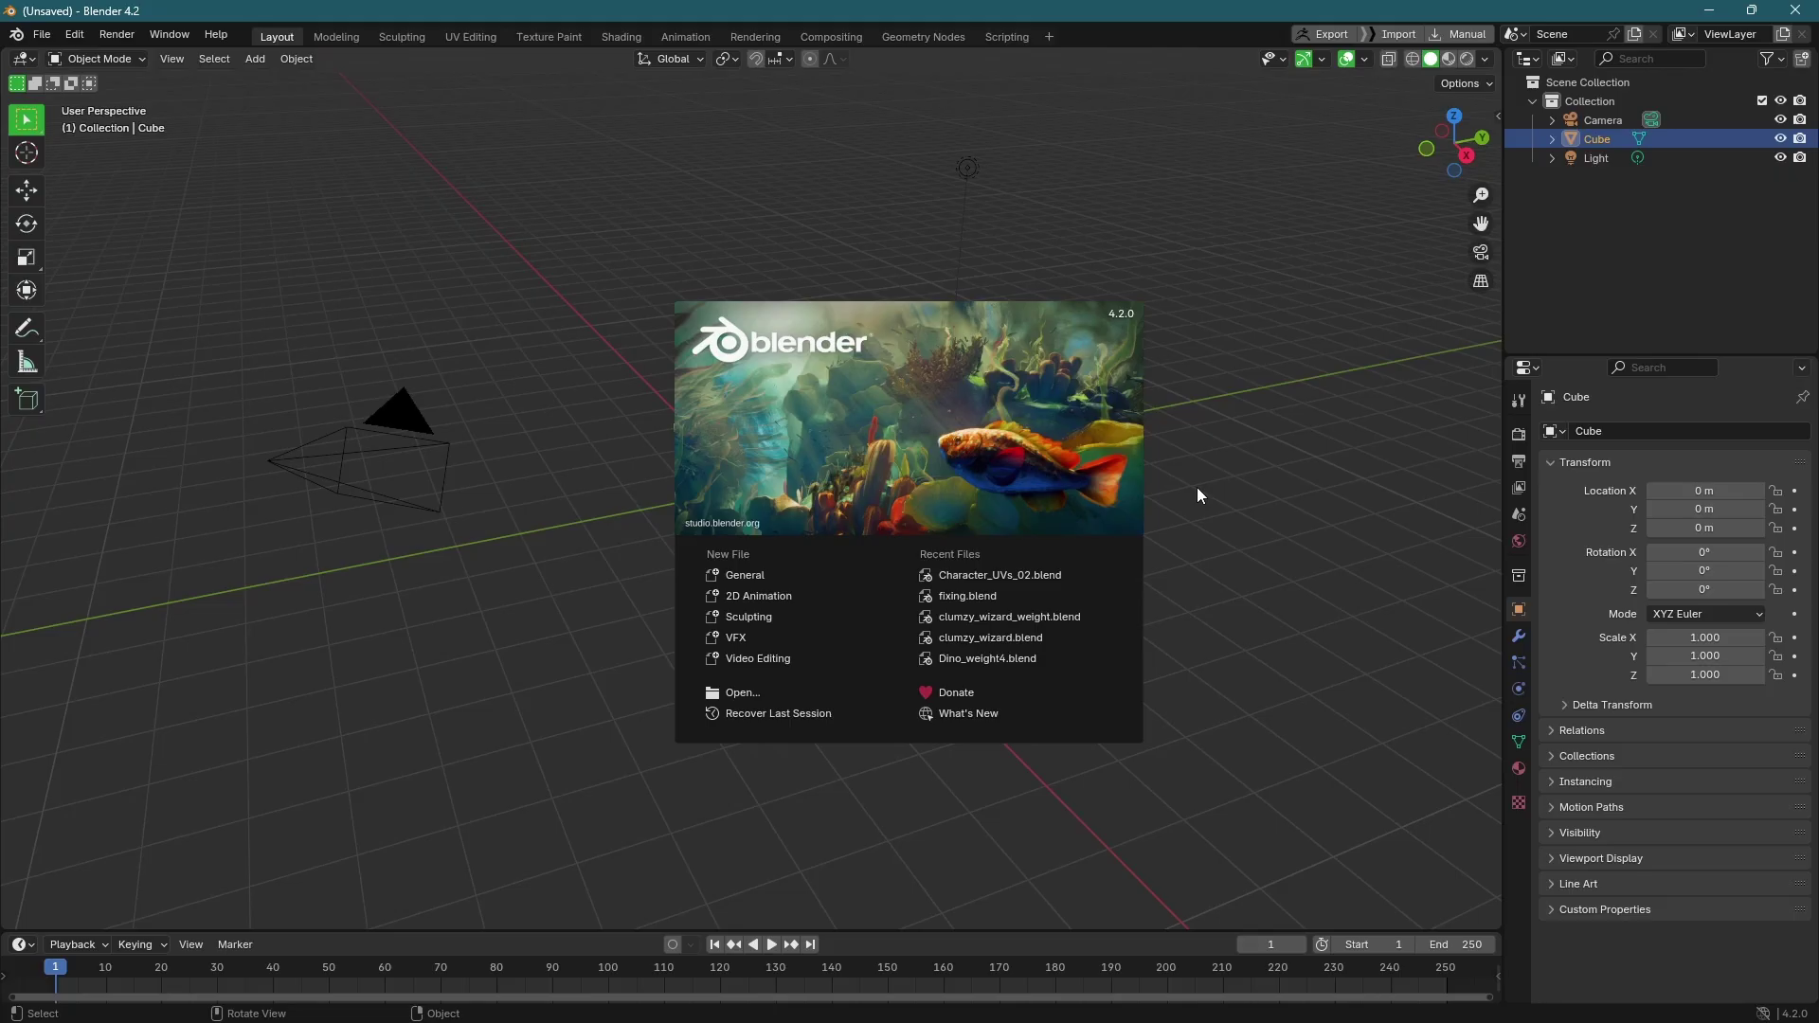
left_click(1197, 487)
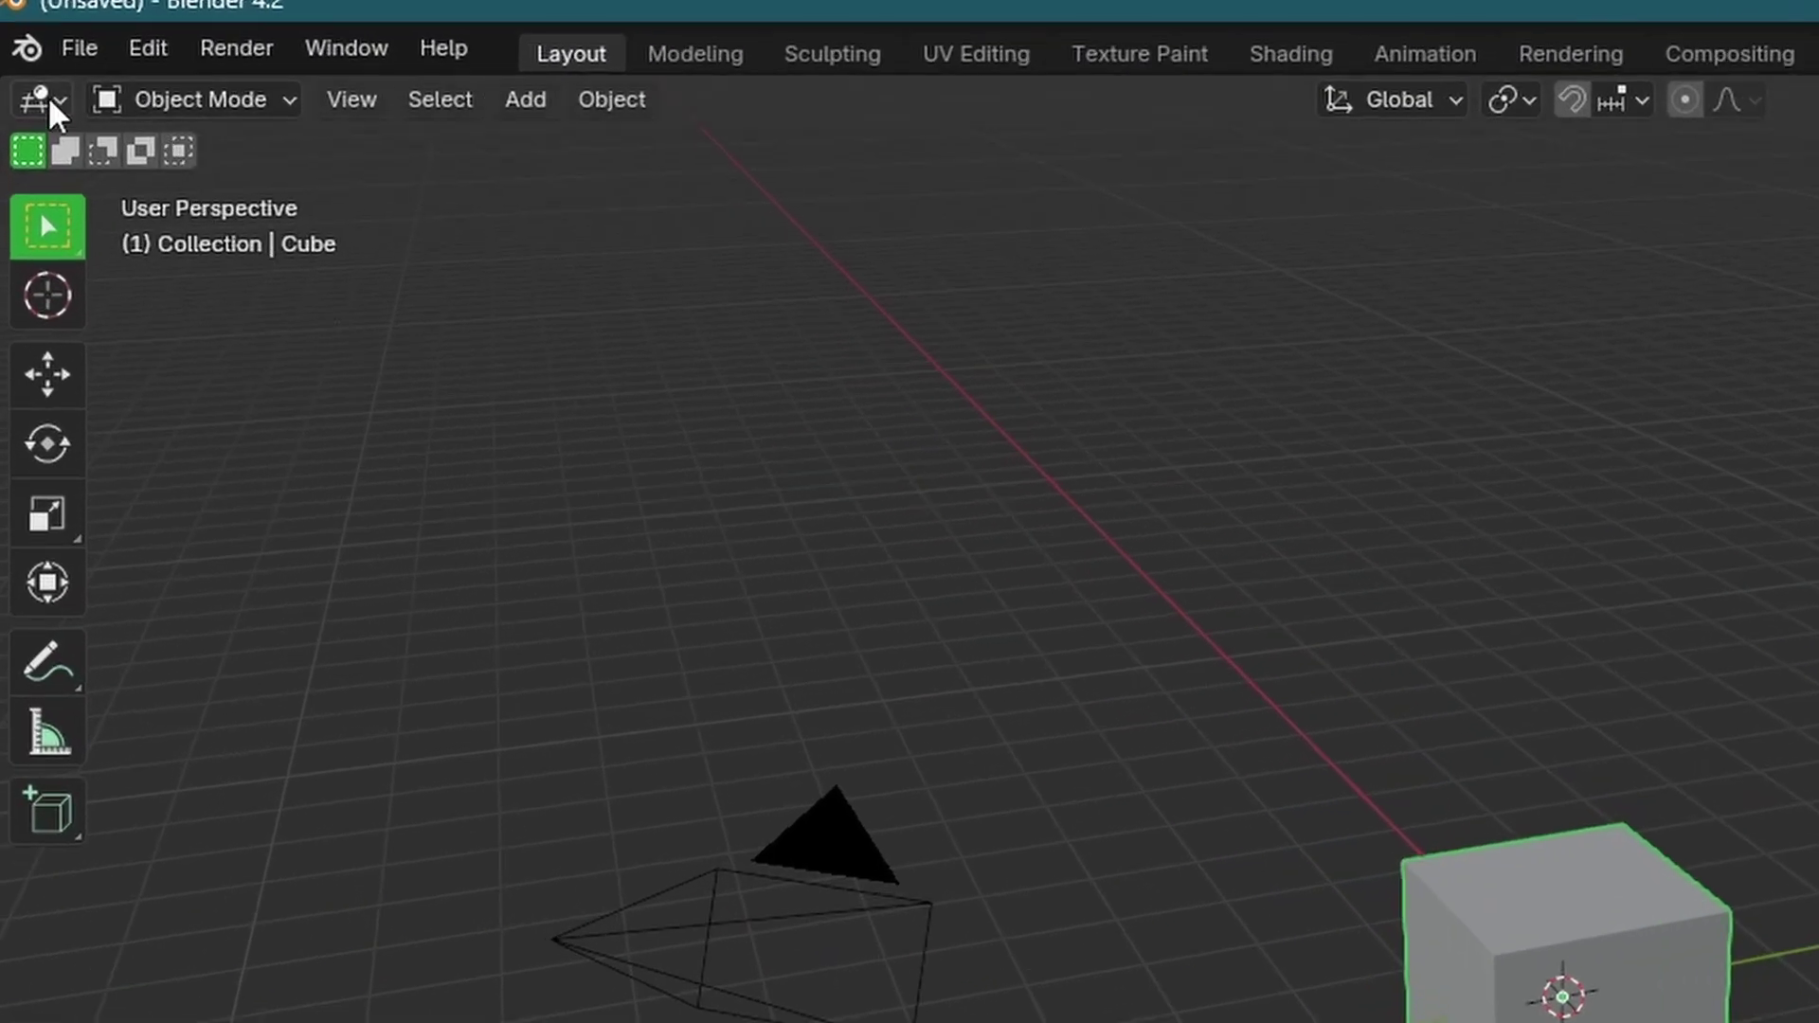
- Switch the 3D viewport to the Python Console, run import pip; pip.main(['install', 'PySide6']) and highlight the installation result line
left_click(45, 102)
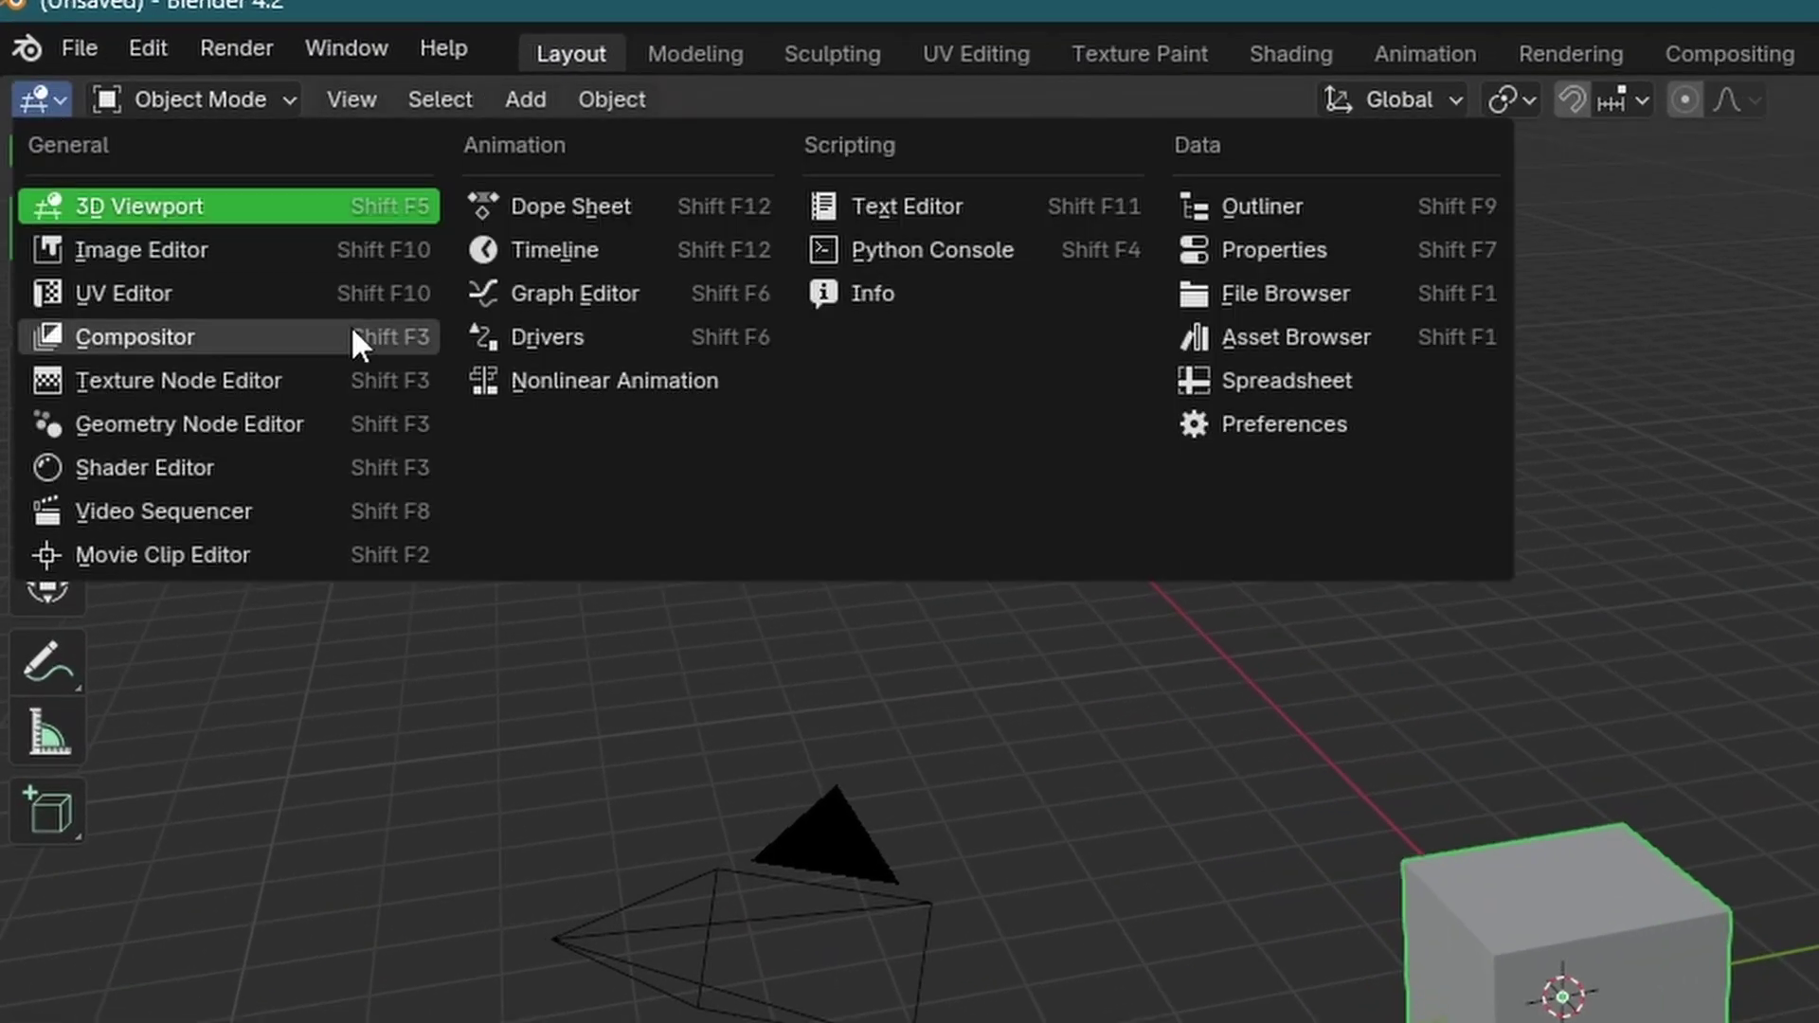
left_click(1004, 243)
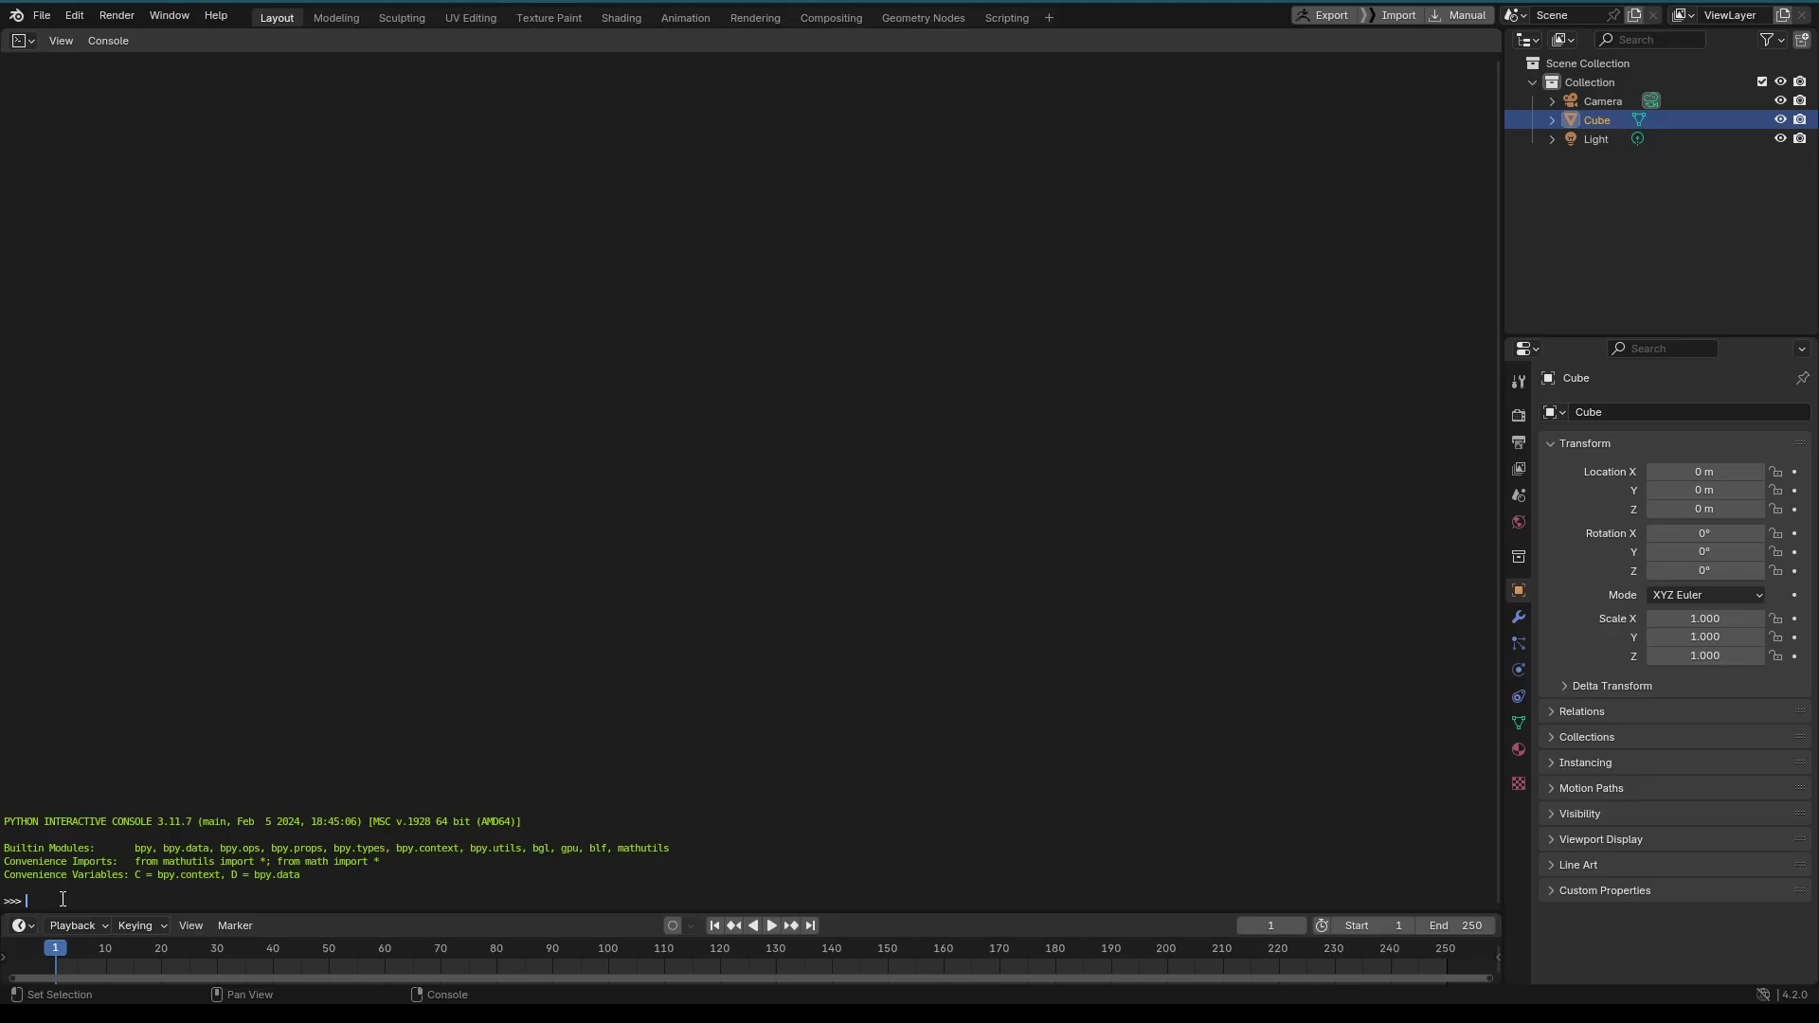
type("import pip; pip.main(['install', 'PySide6'])")
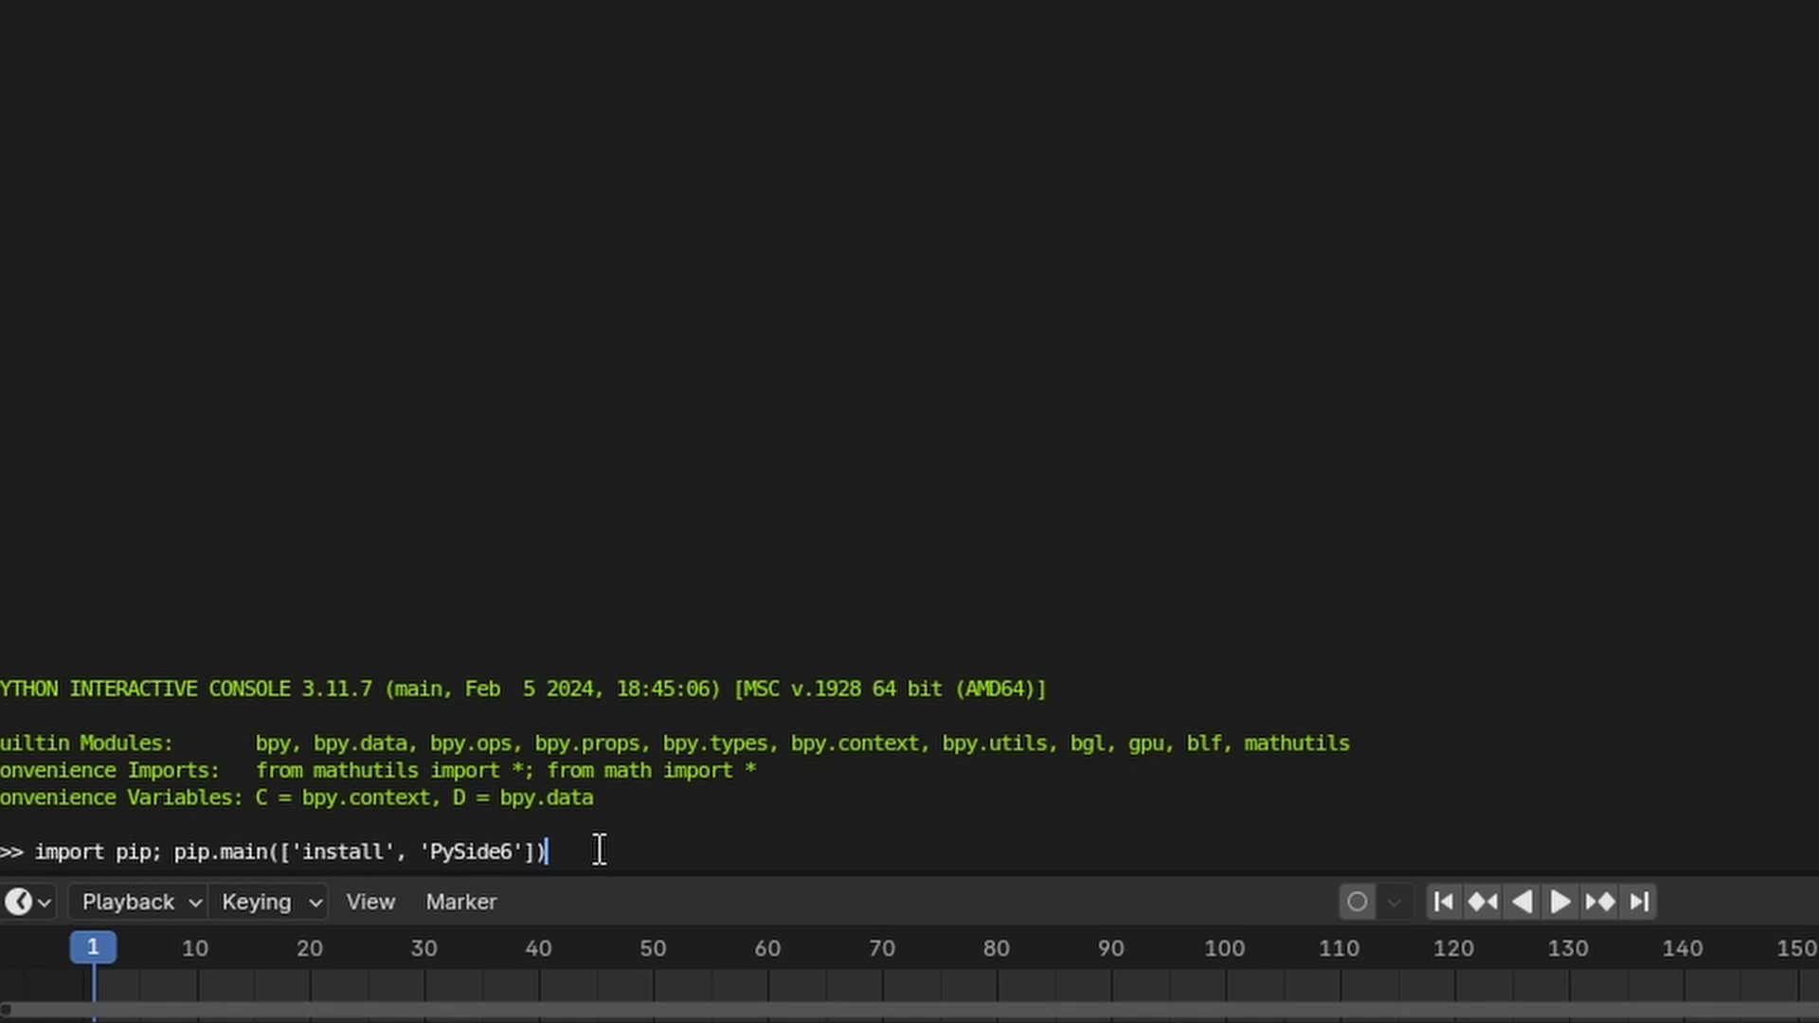
key("Return")
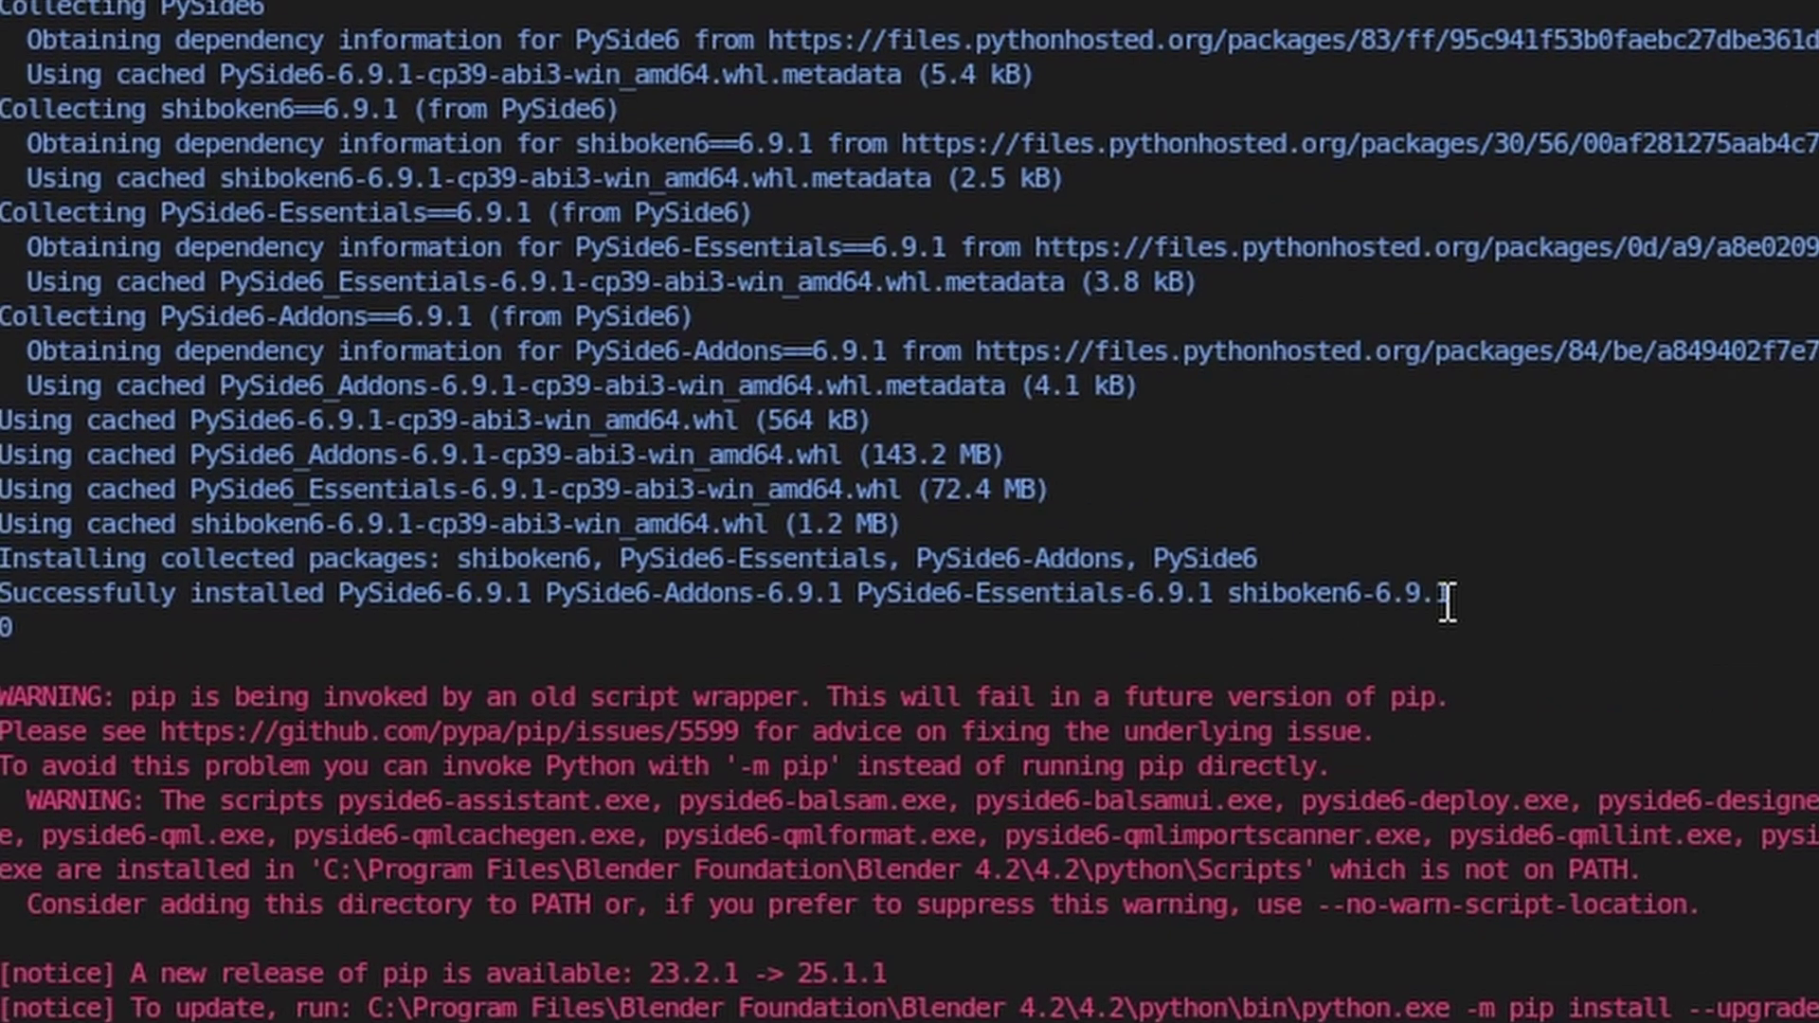
left_click_drag(1137, 648, 678, 611)
left_click_drag(1025, 629, 16, 684)
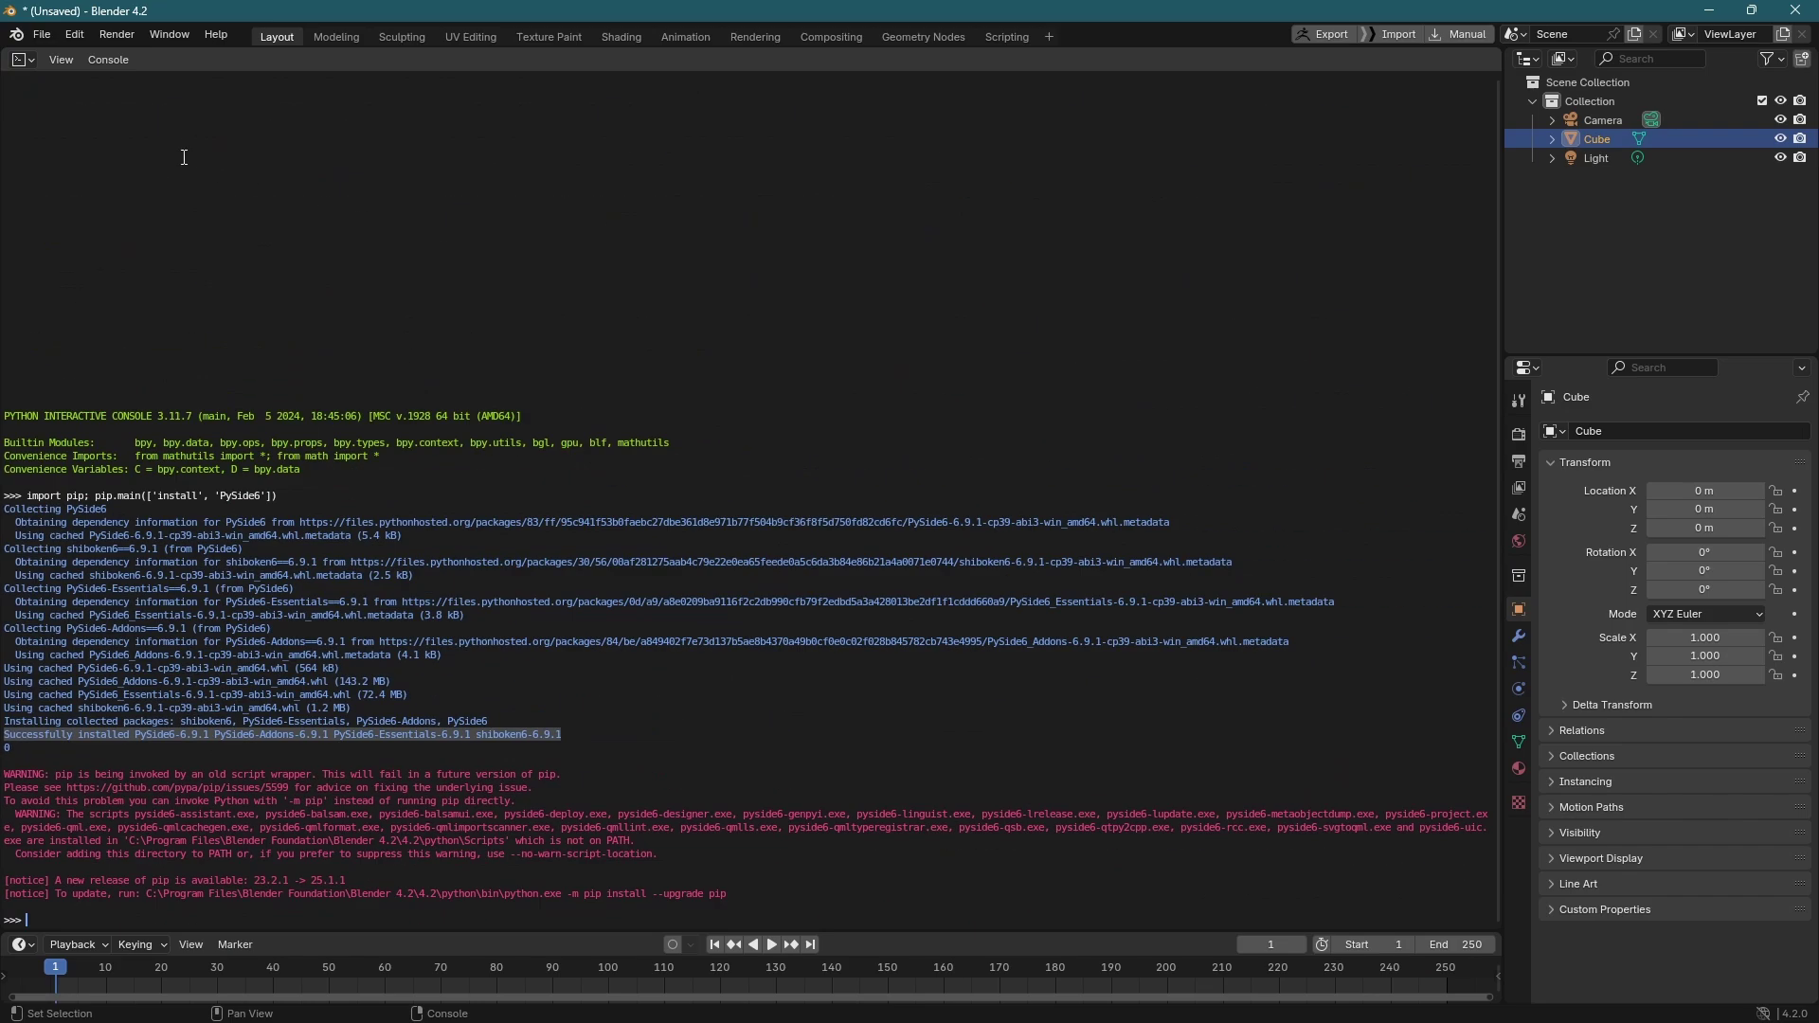
- Install the add-on ft_anim_picker_(blender).zip from the Desktop through the add-on preferences
left_click(76, 36)
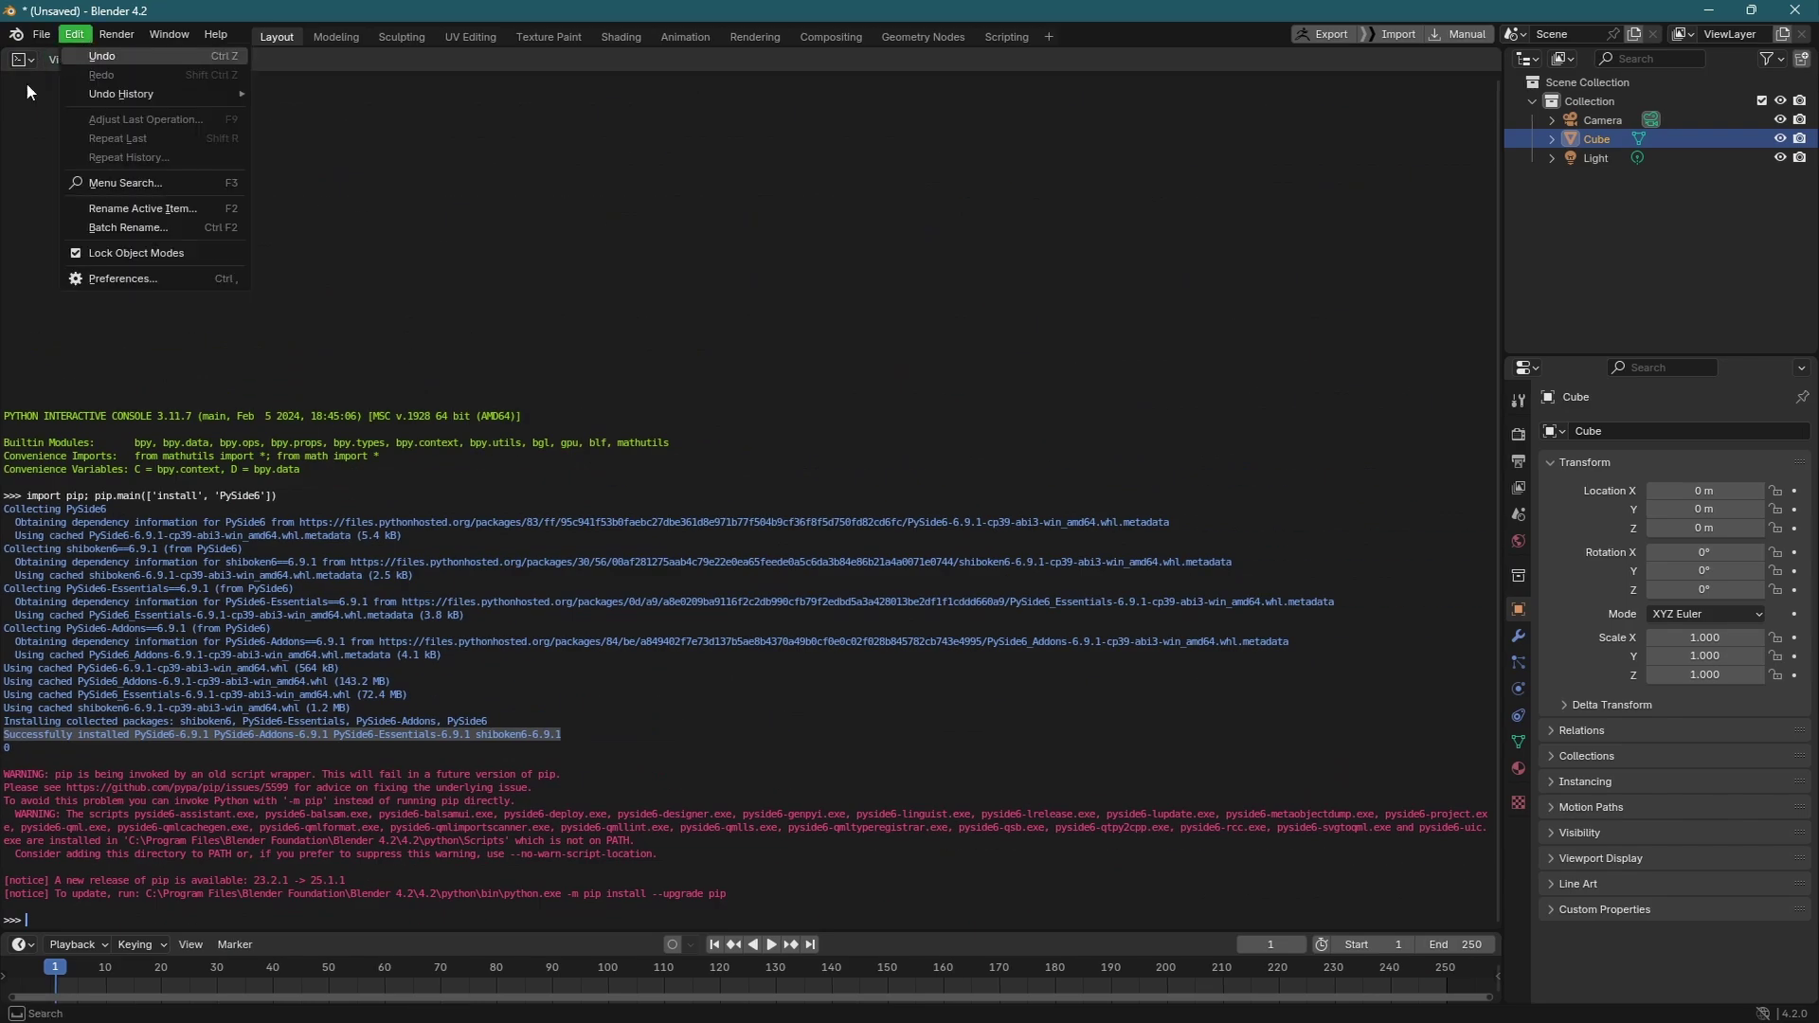
left_click(74, 34)
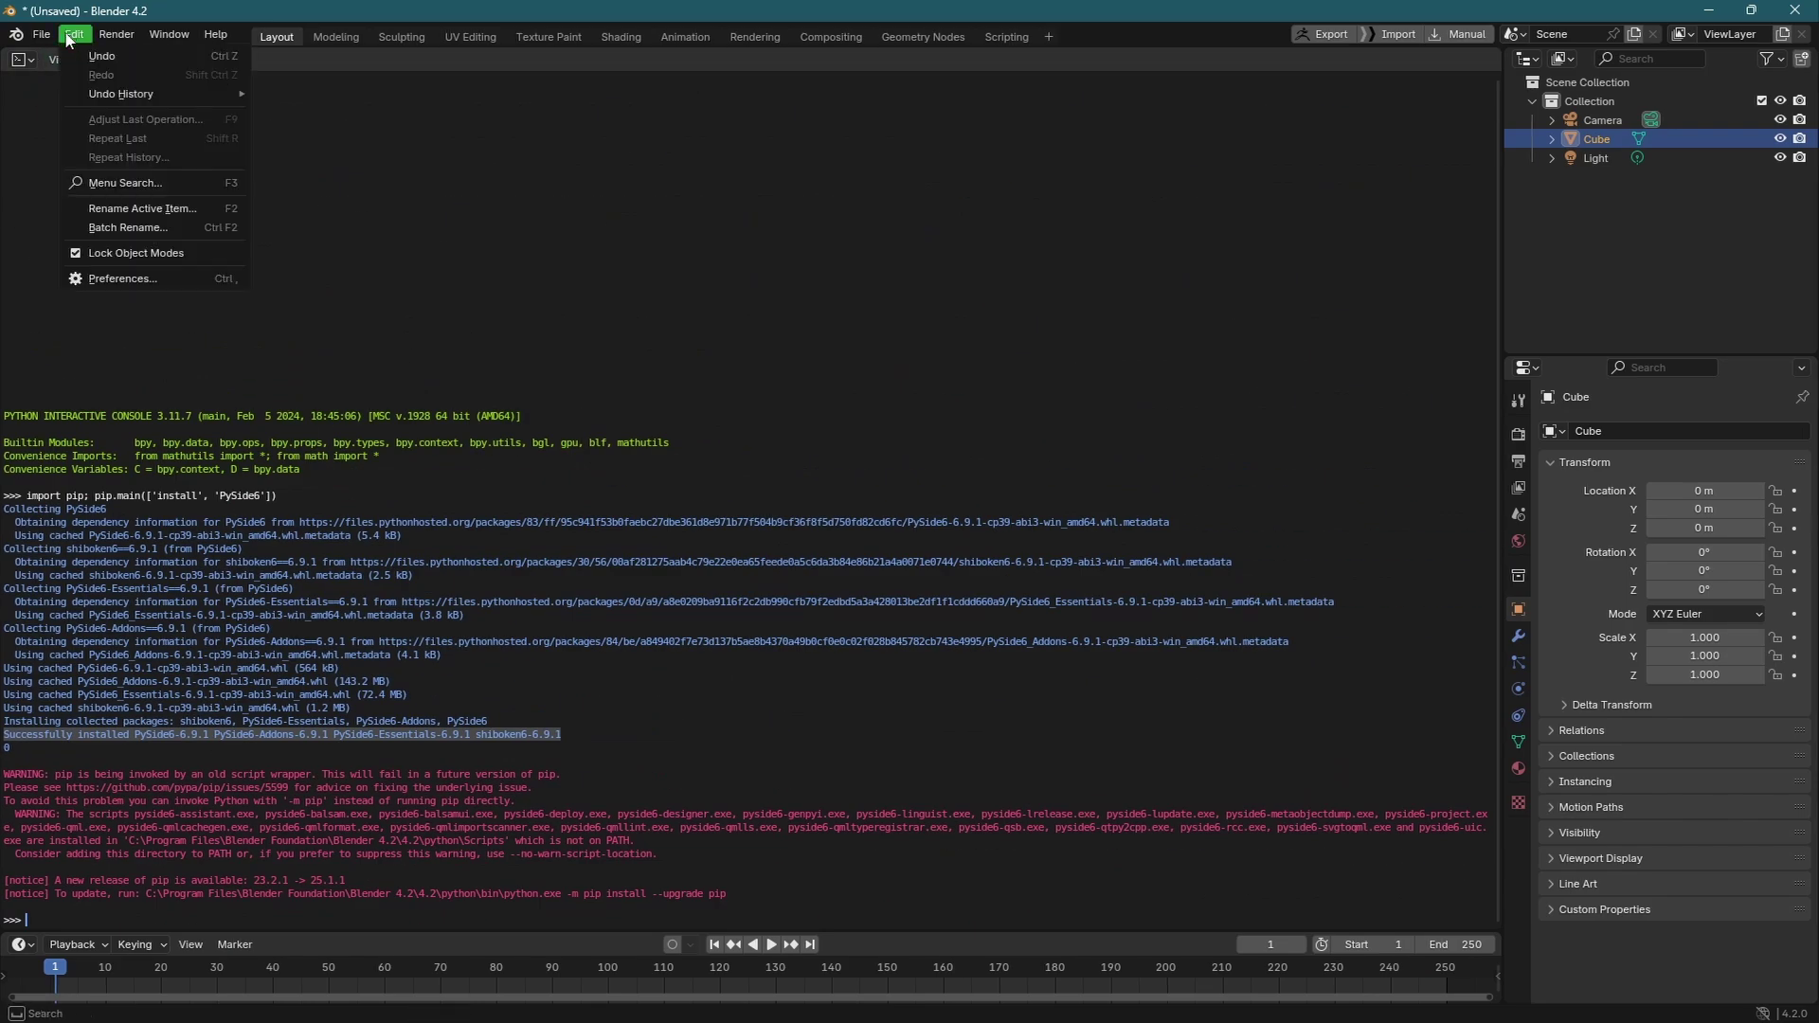
left_click(167, 278)
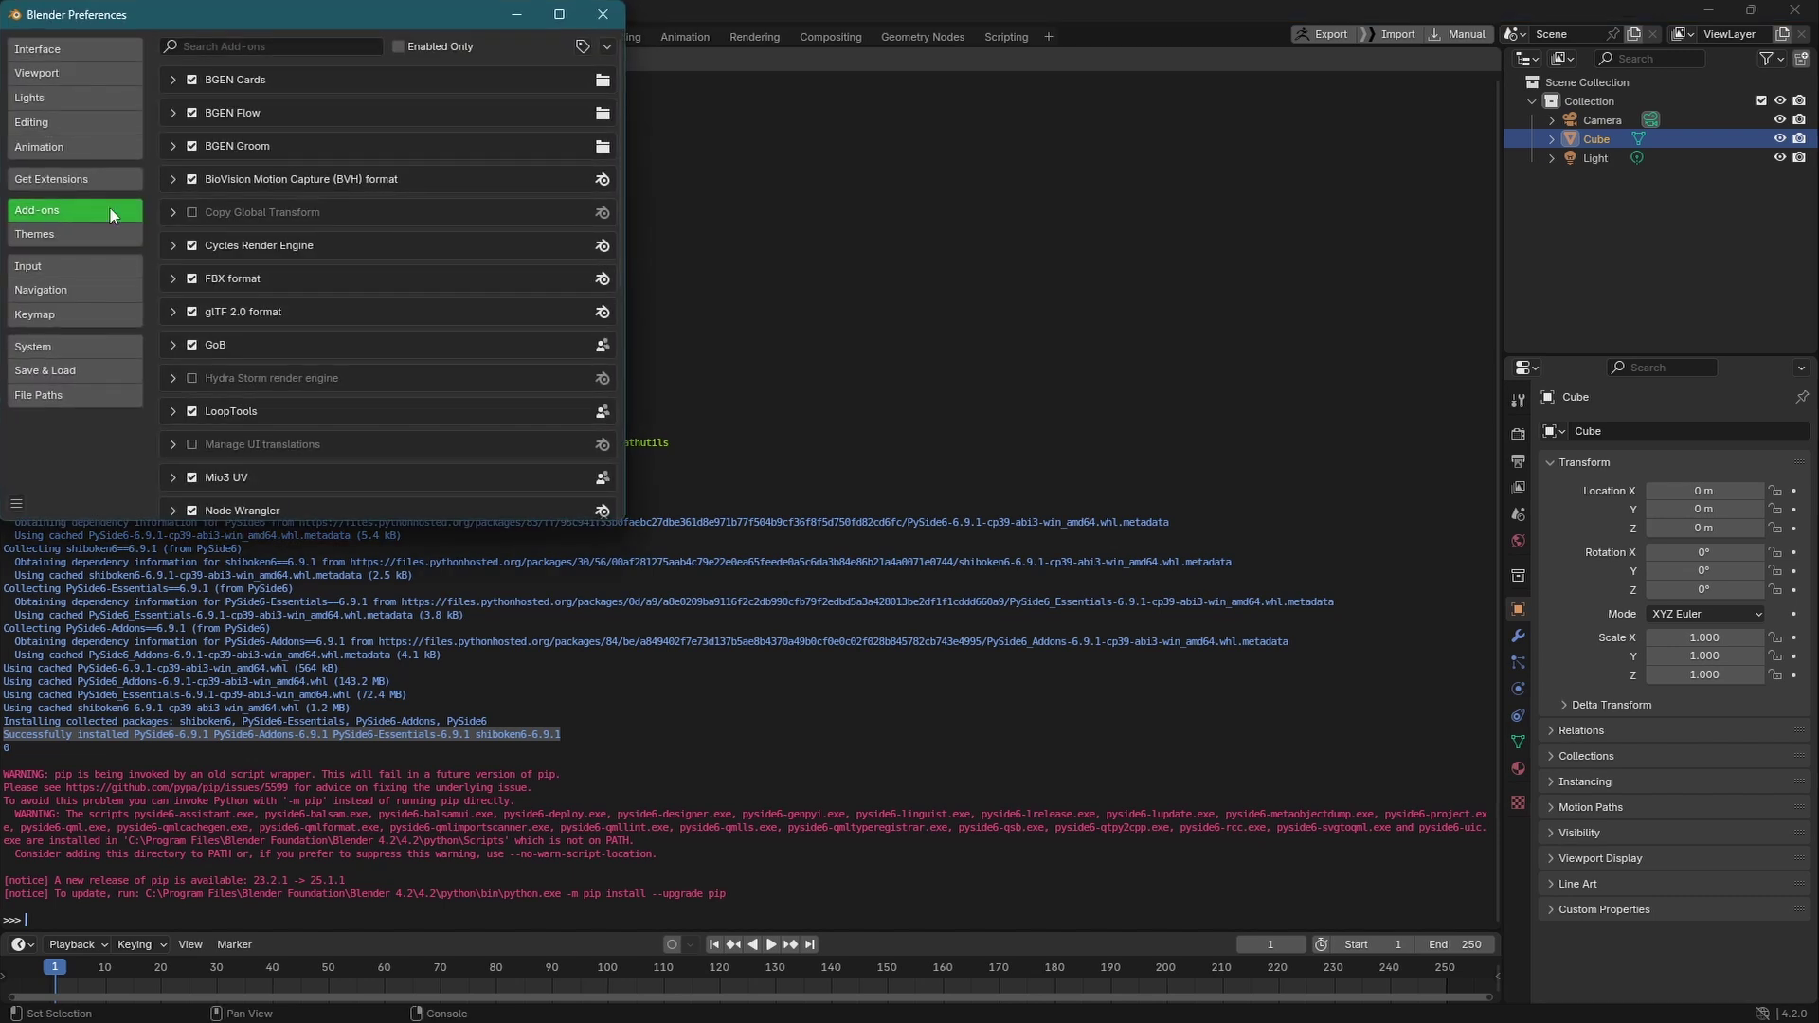
left_click(607, 46)
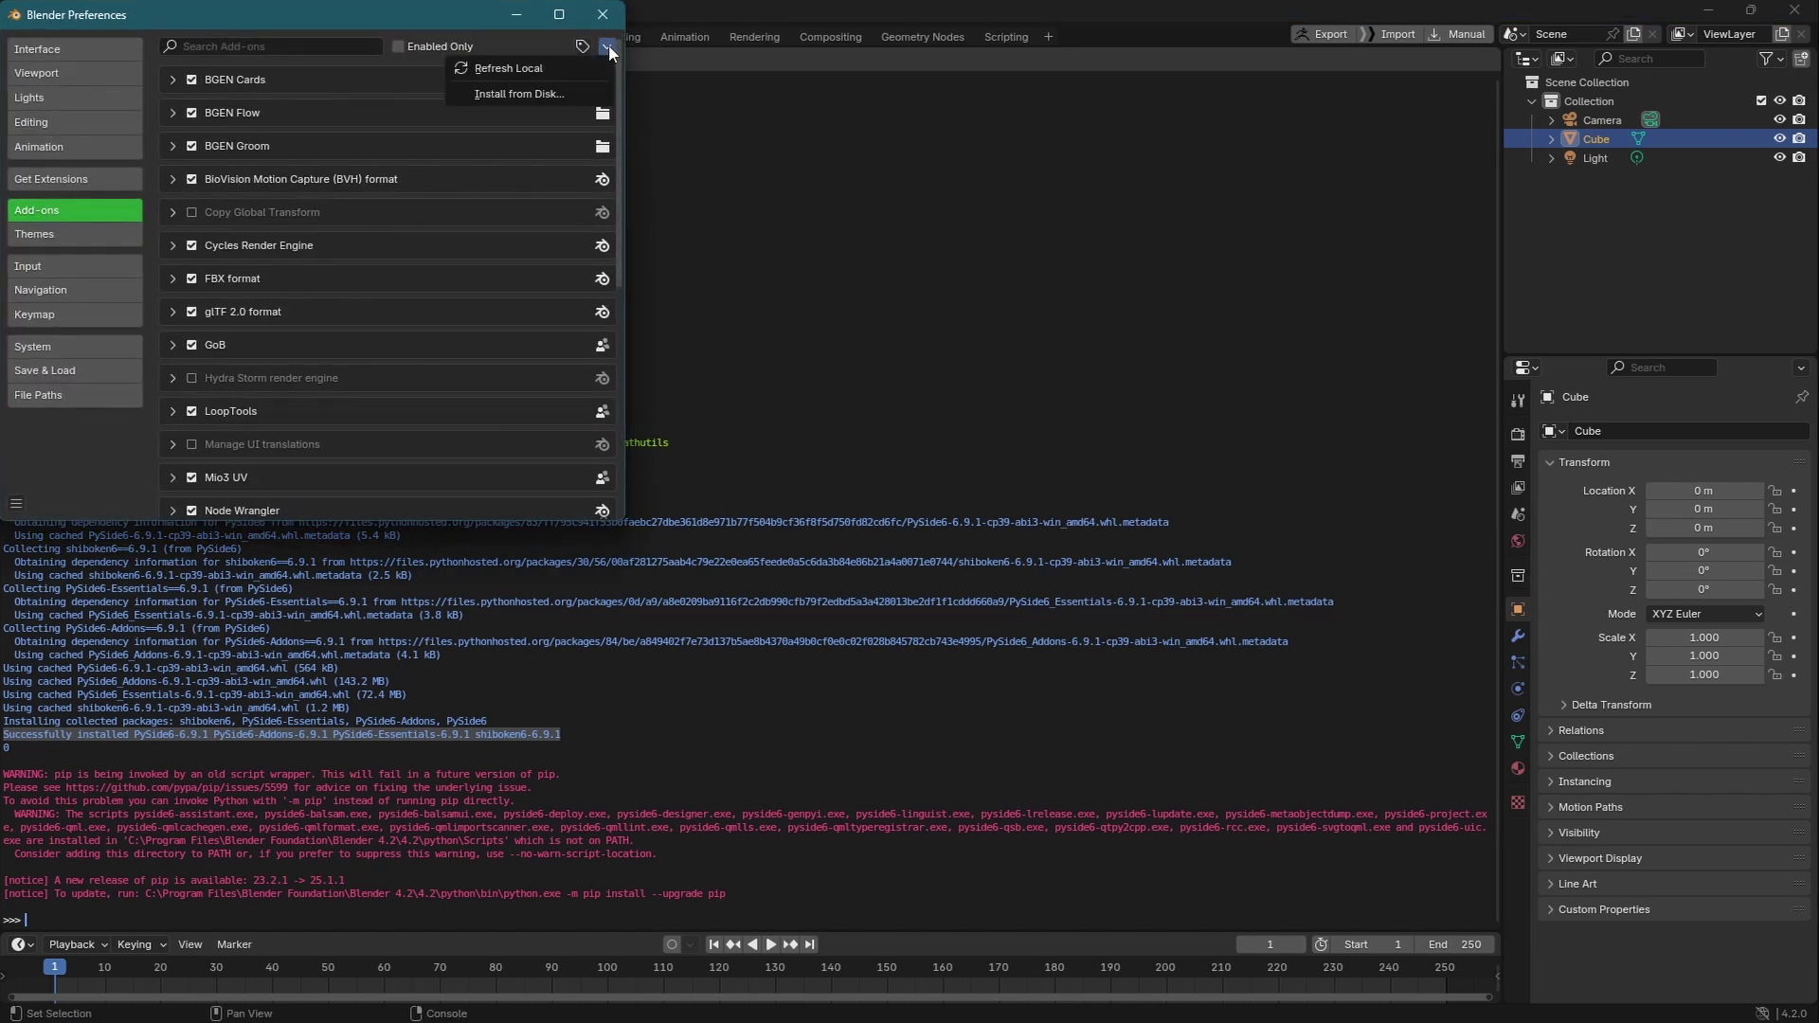
left_click(585, 98)
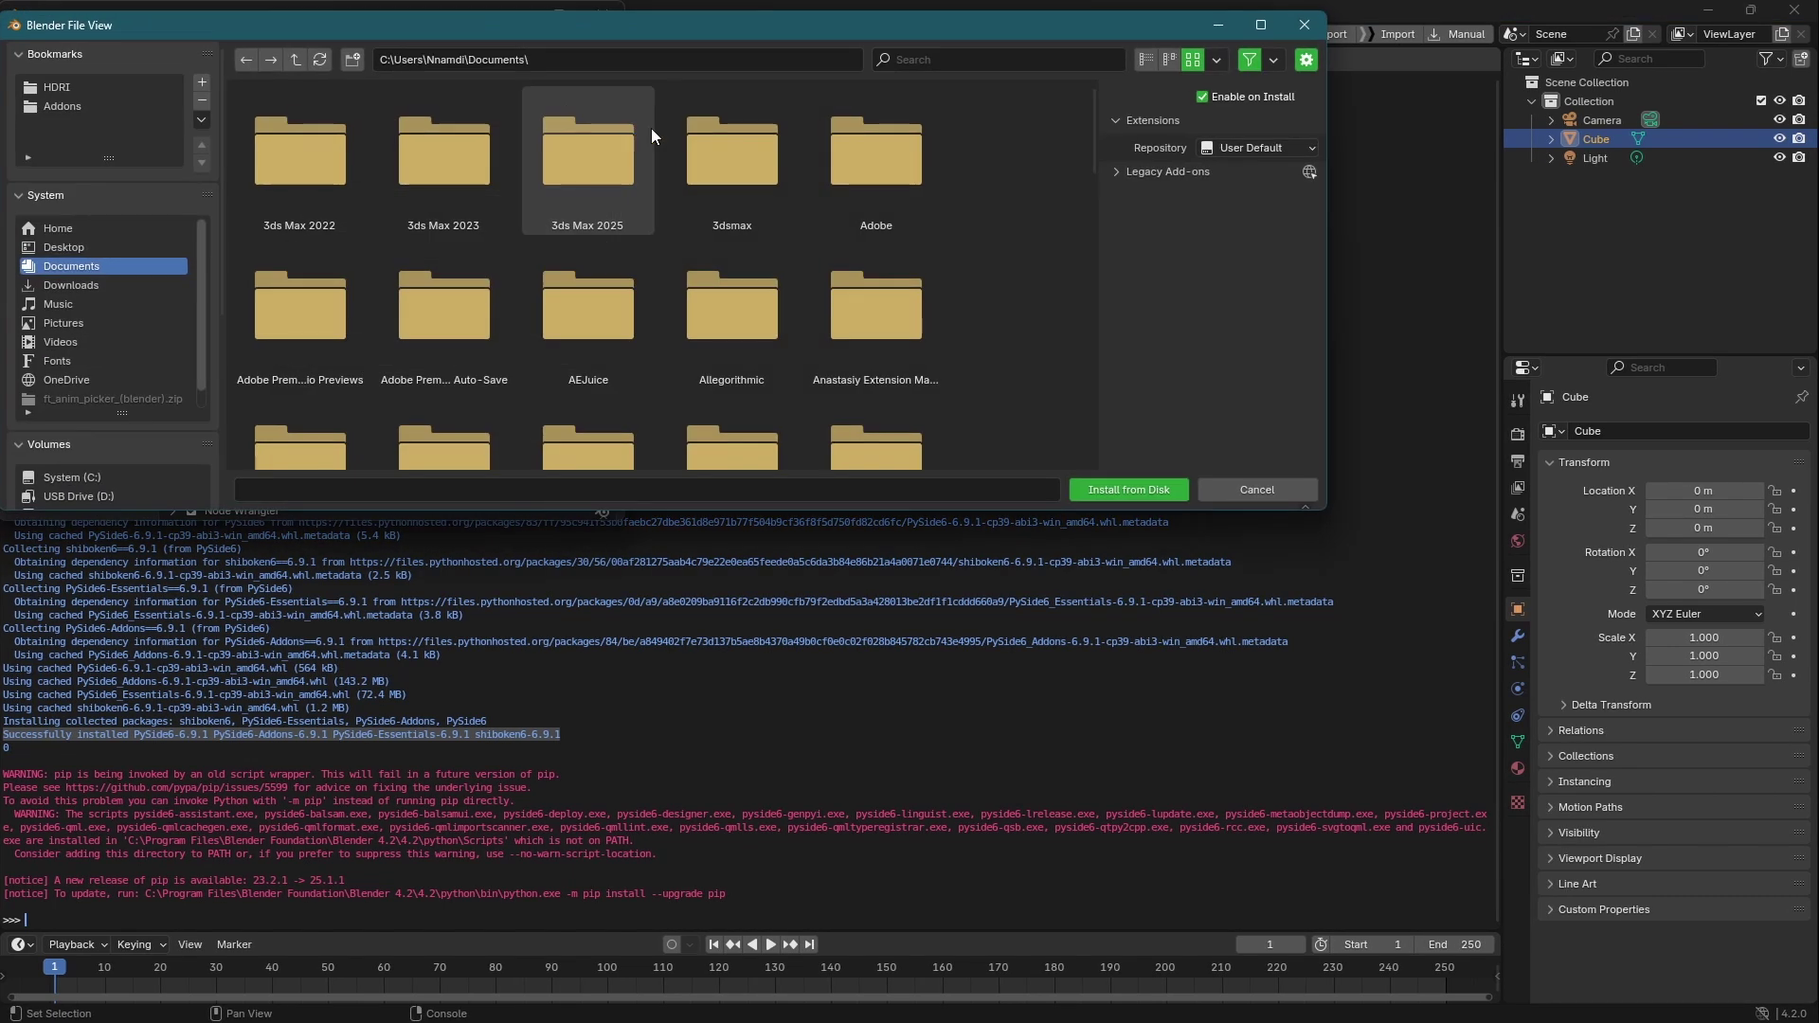
left_click(98, 248)
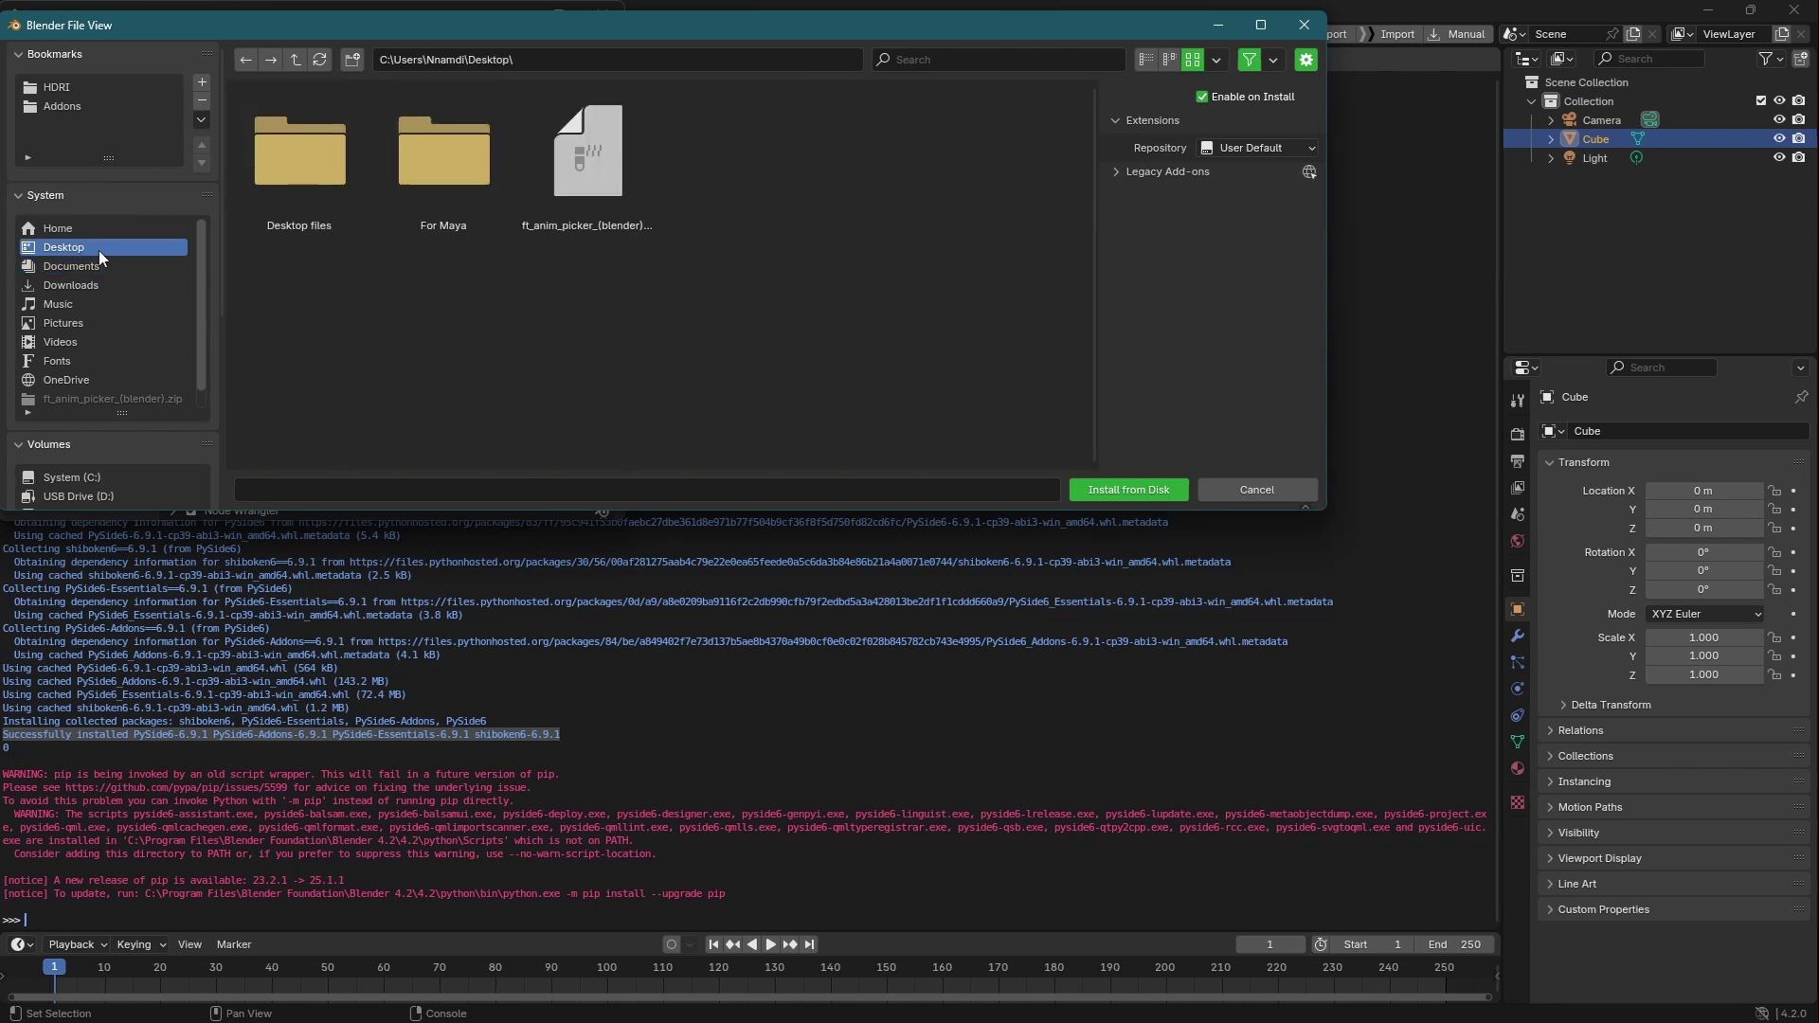
left_click(606, 163)
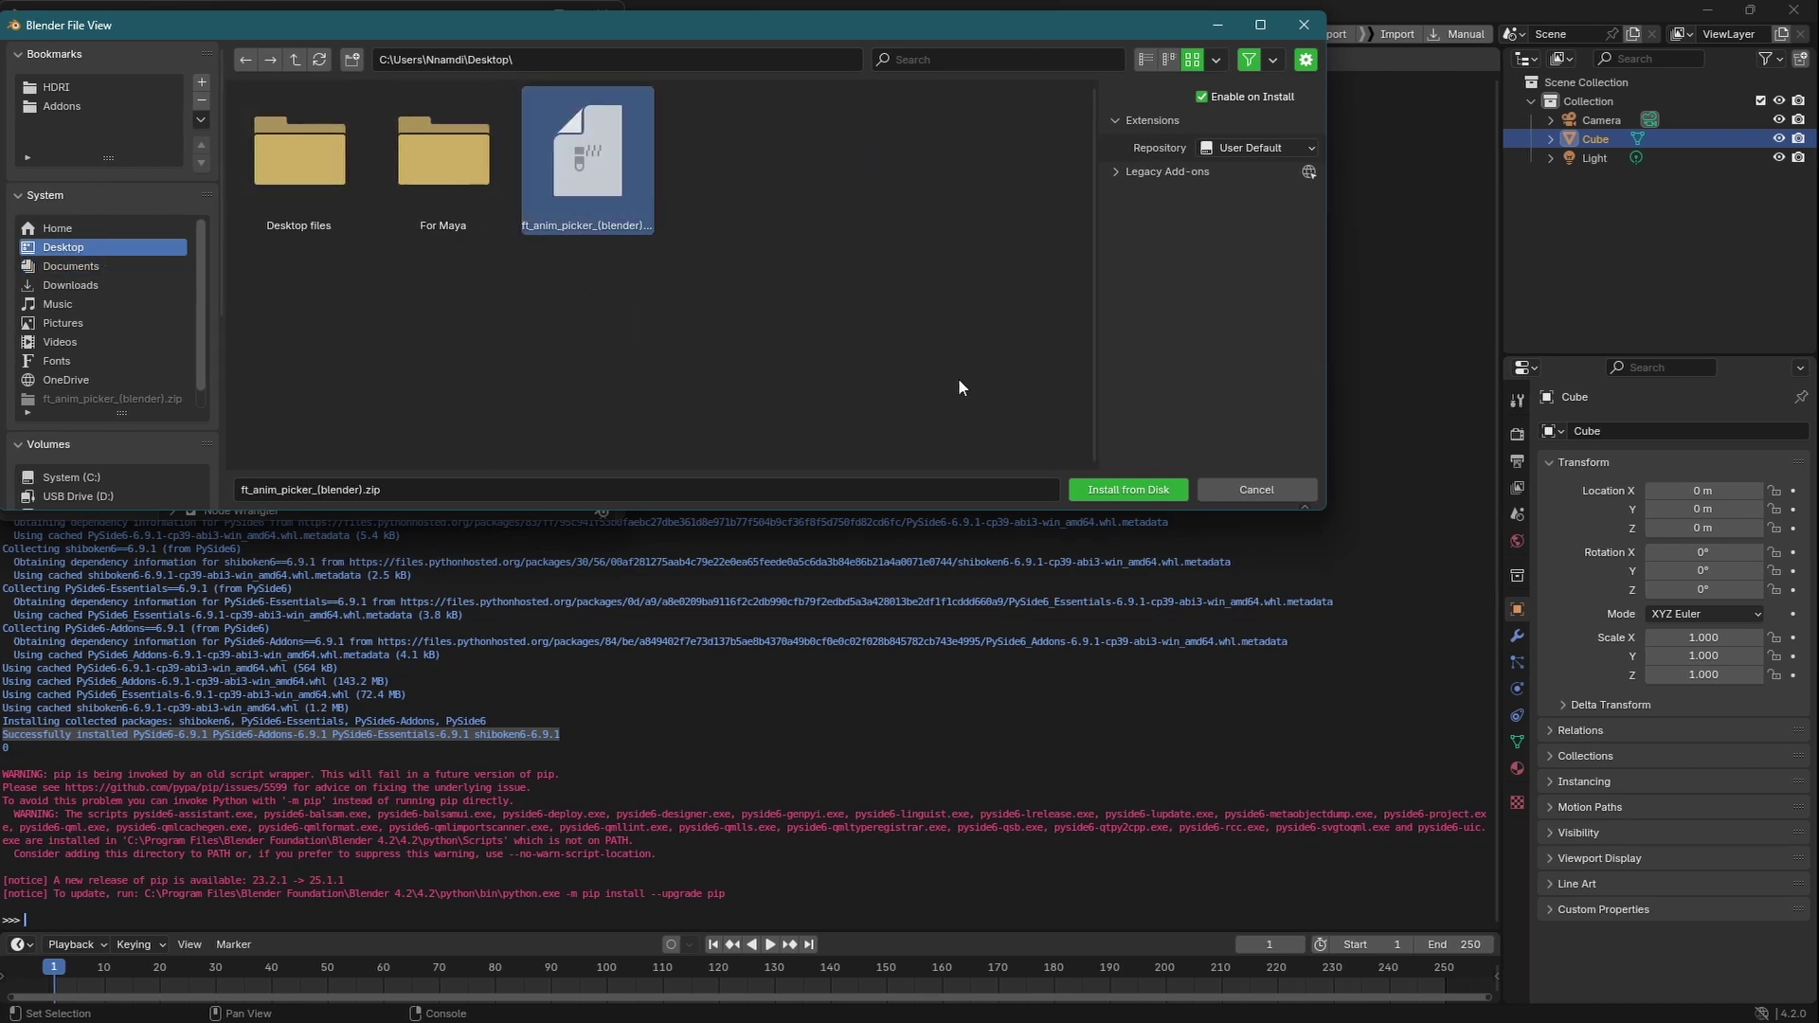
left_click(1125, 490)
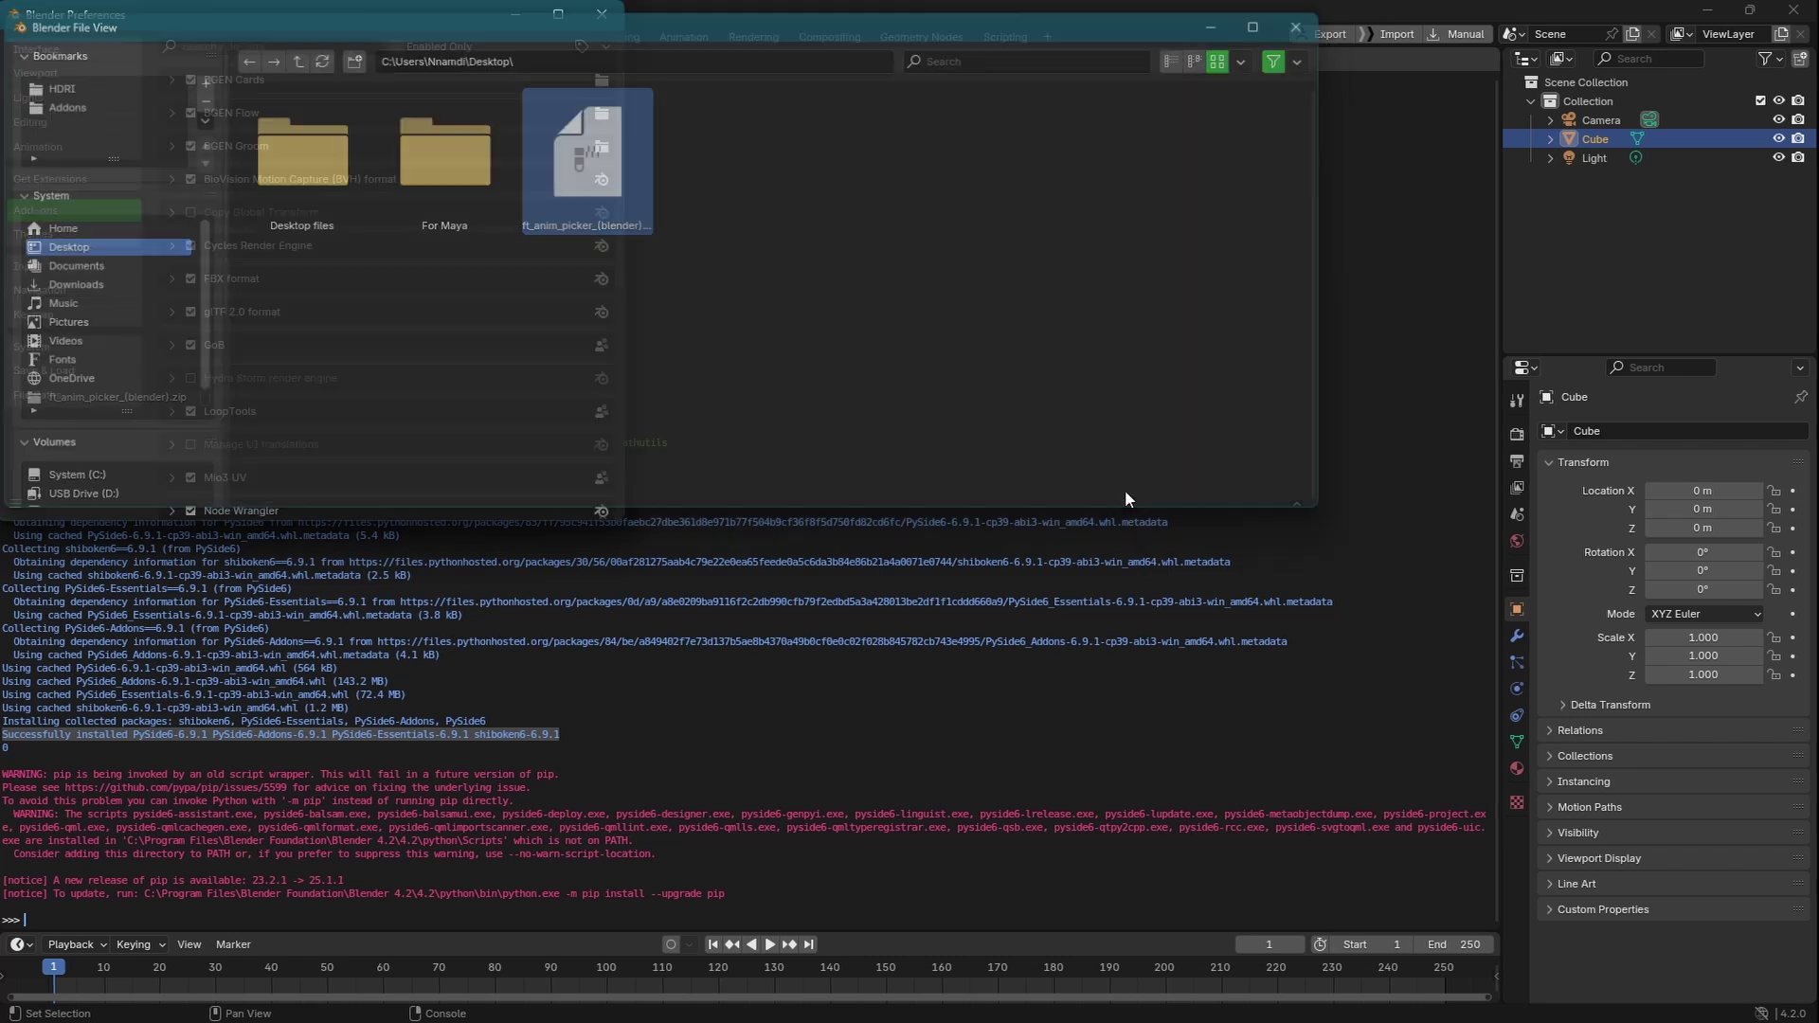
- Check the FT Animation Picker add-on entry, close the preferences and turn the Python Console back into the 3D Viewport
left_click_drag(331, 19, 376, 181)
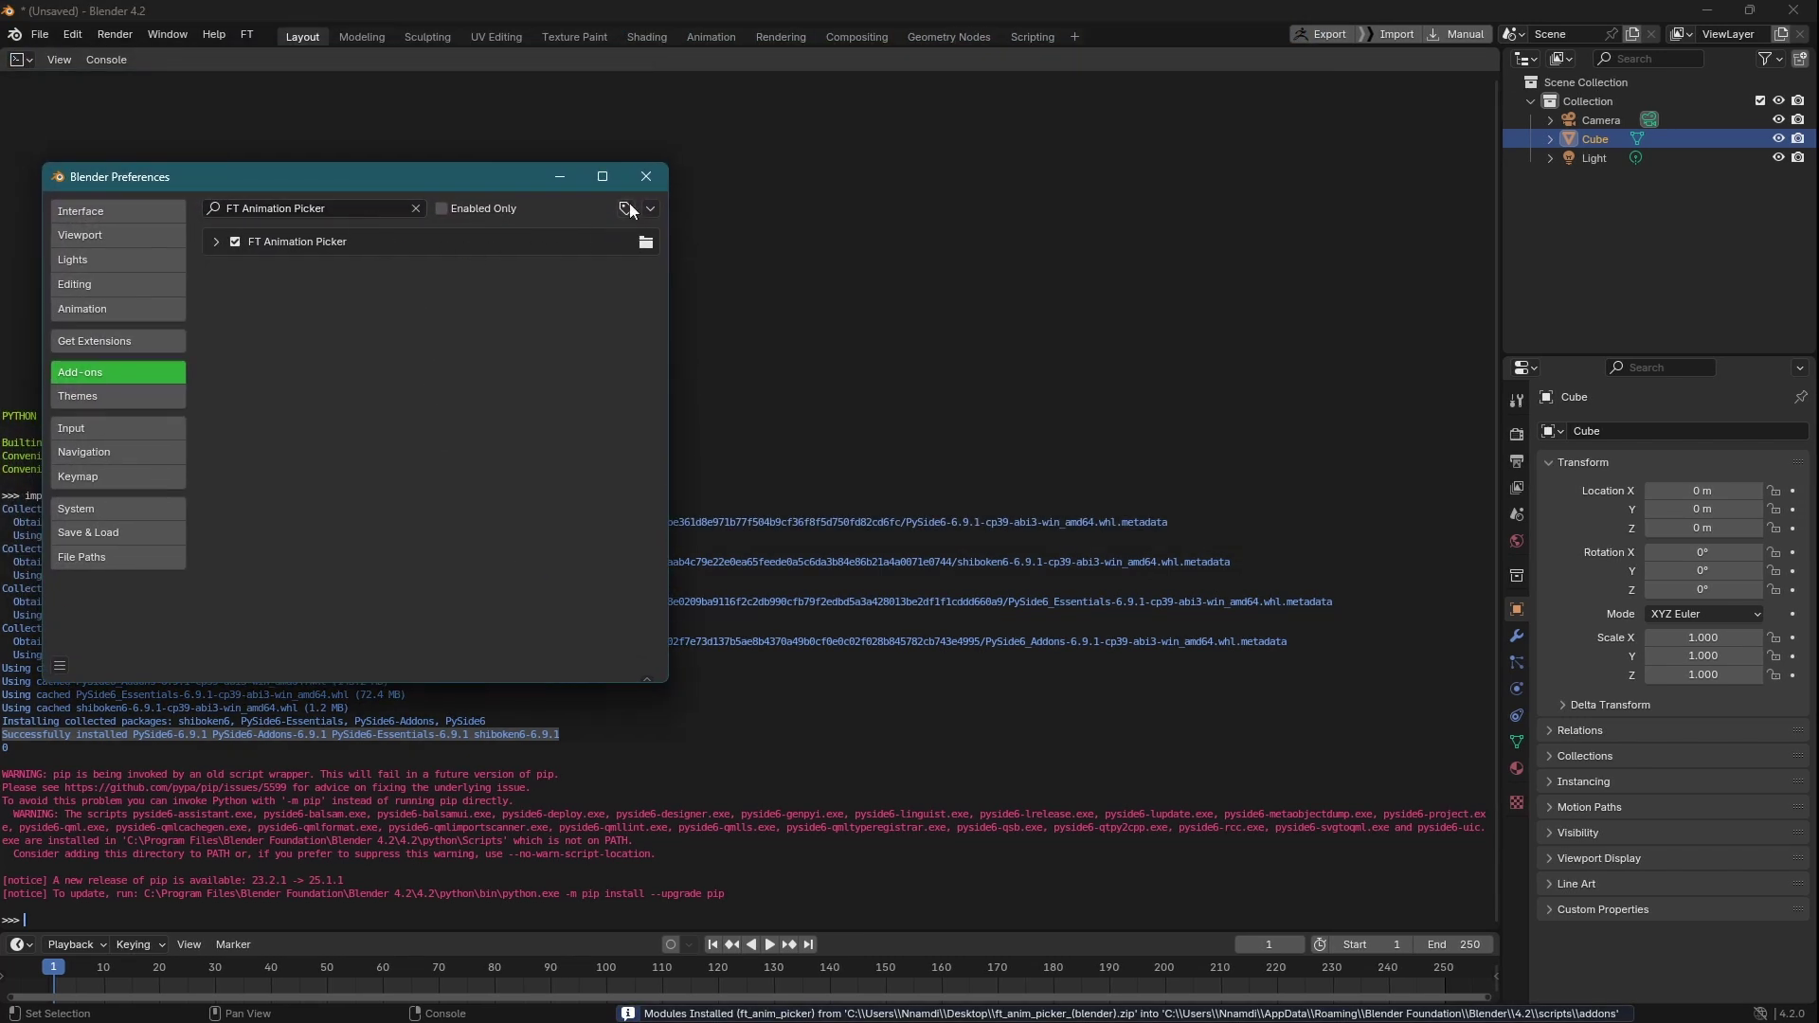
left_click(216, 243)
left_click(216, 242)
left_click(647, 178)
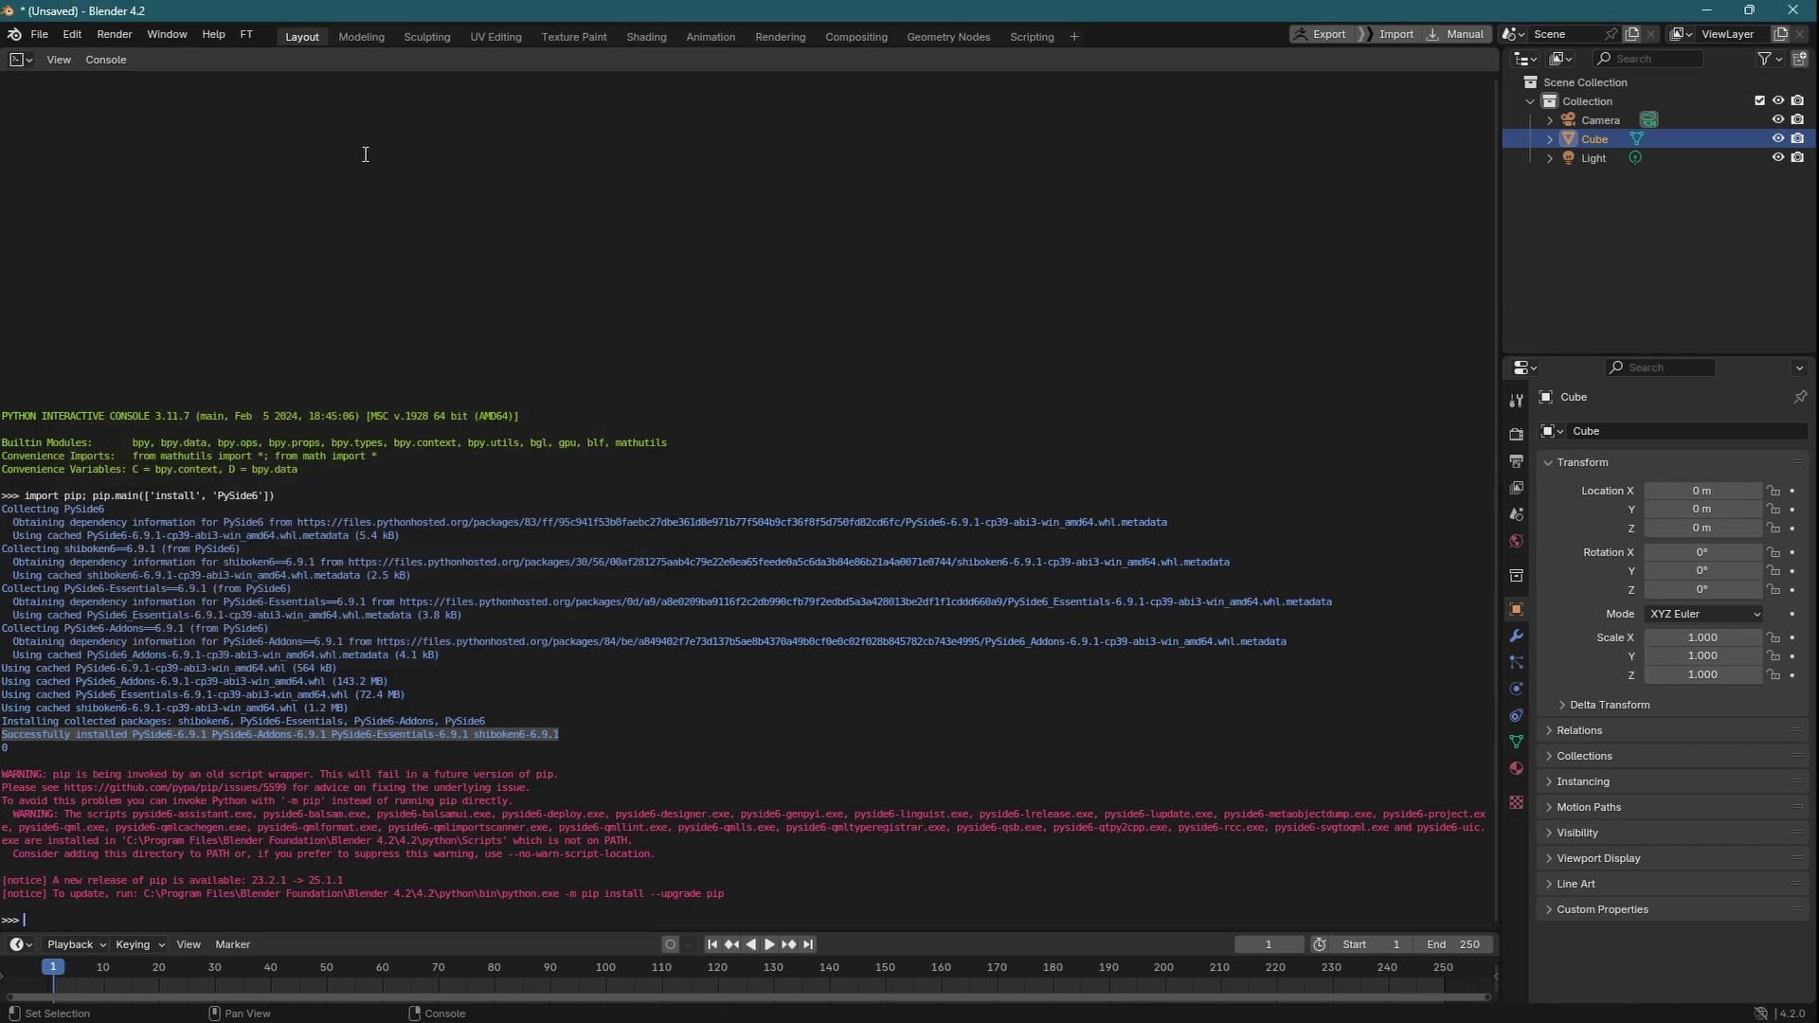
left_click(25, 63)
left_click(57, 114)
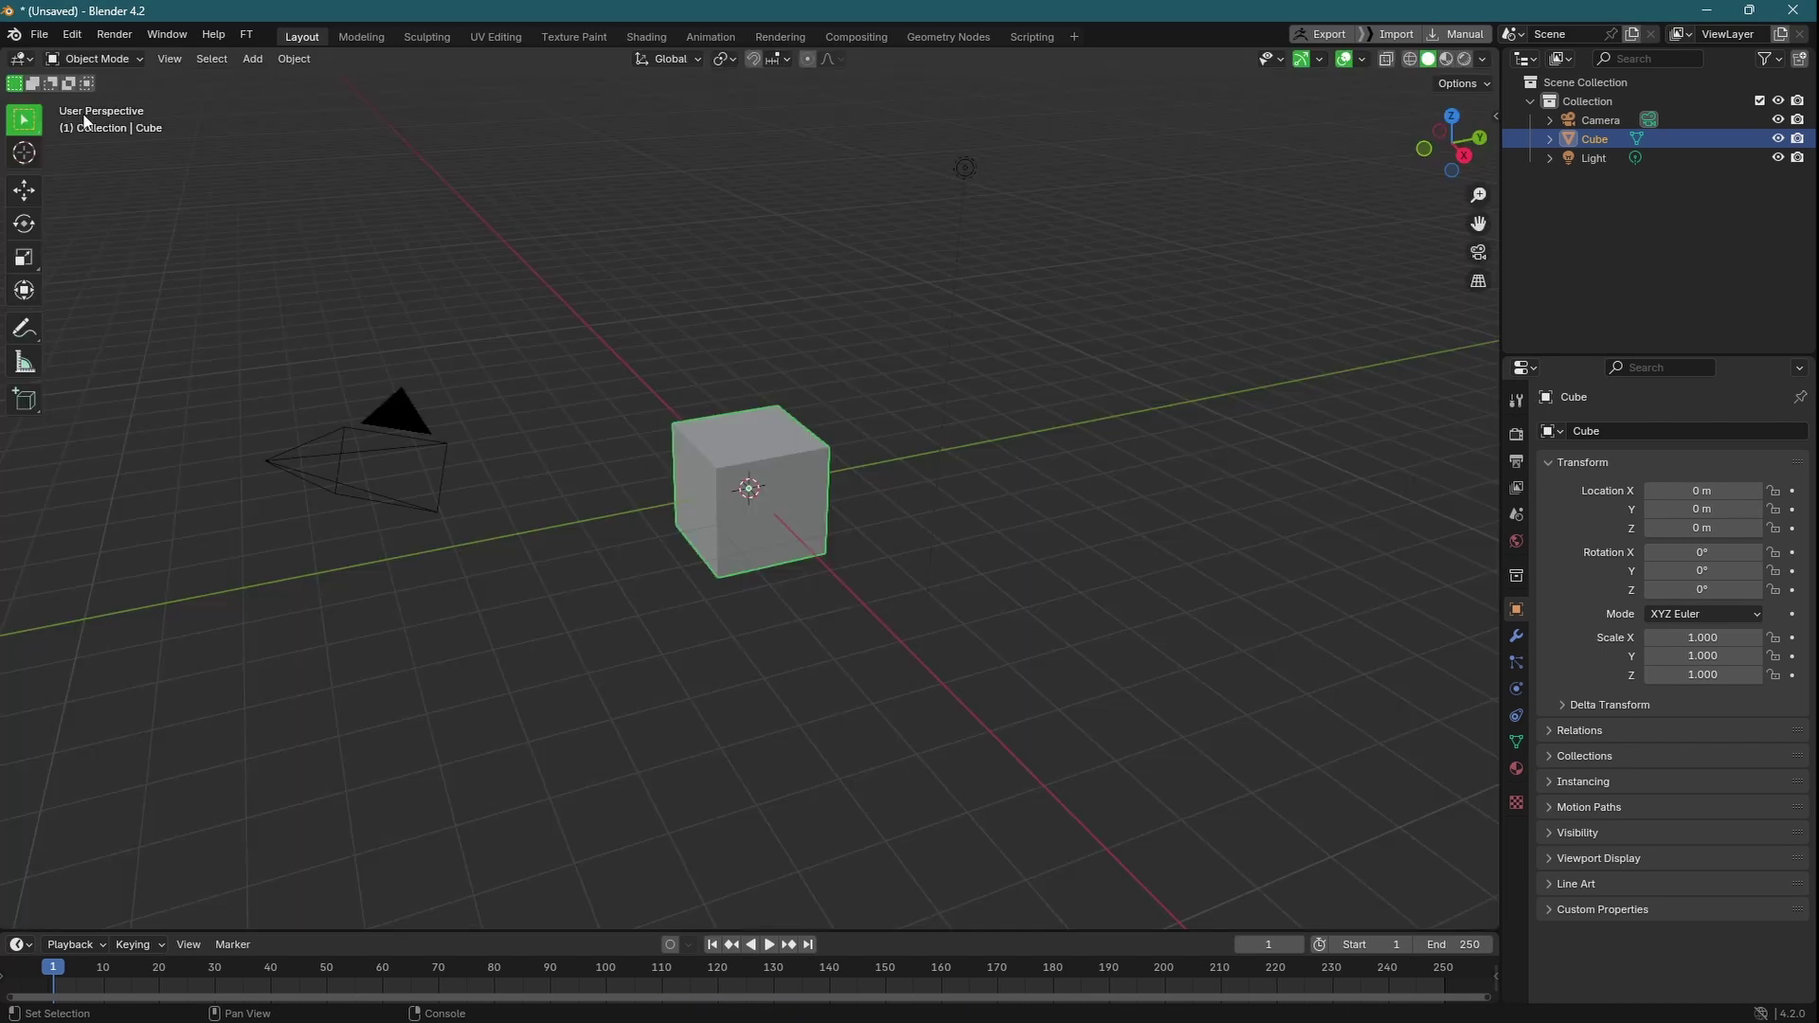
- Open the FT Anim Picker and move its window to the side of the viewport
left_click(252, 38)
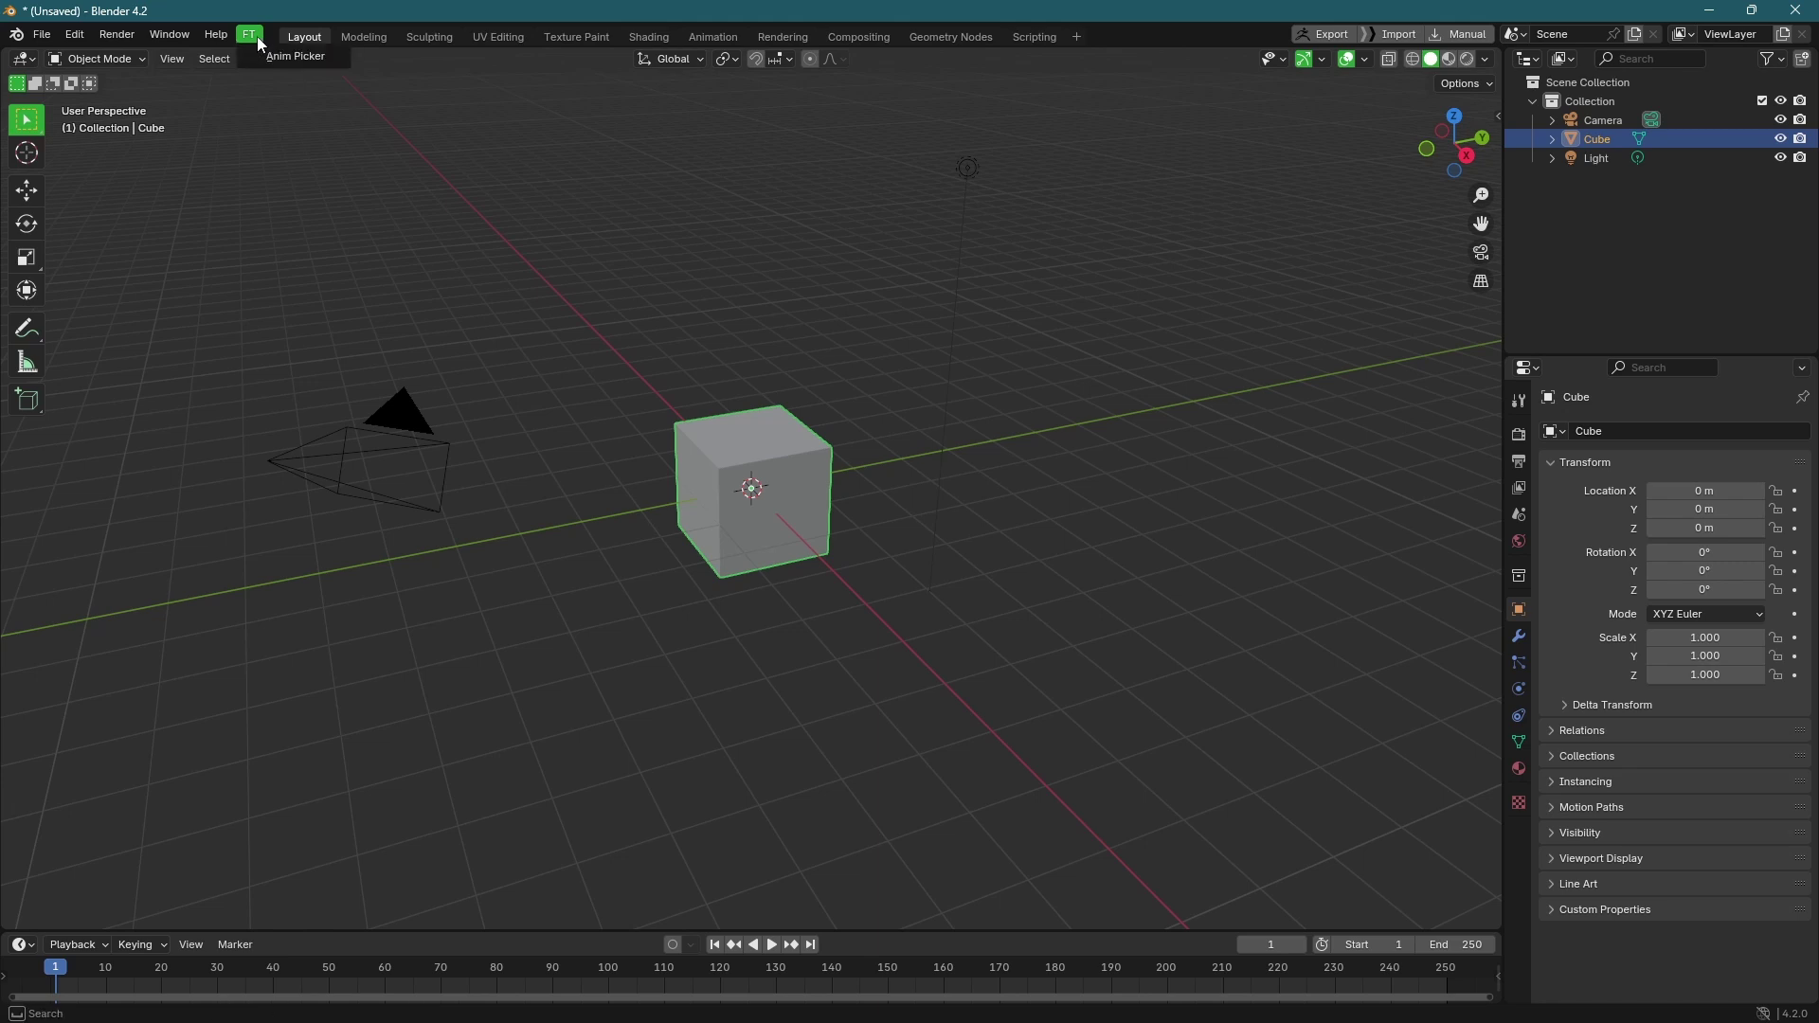
left_click(319, 56)
left_click_drag(968, 301, 1127, 319)
middle_click_drag(792, 338, 787, 406)
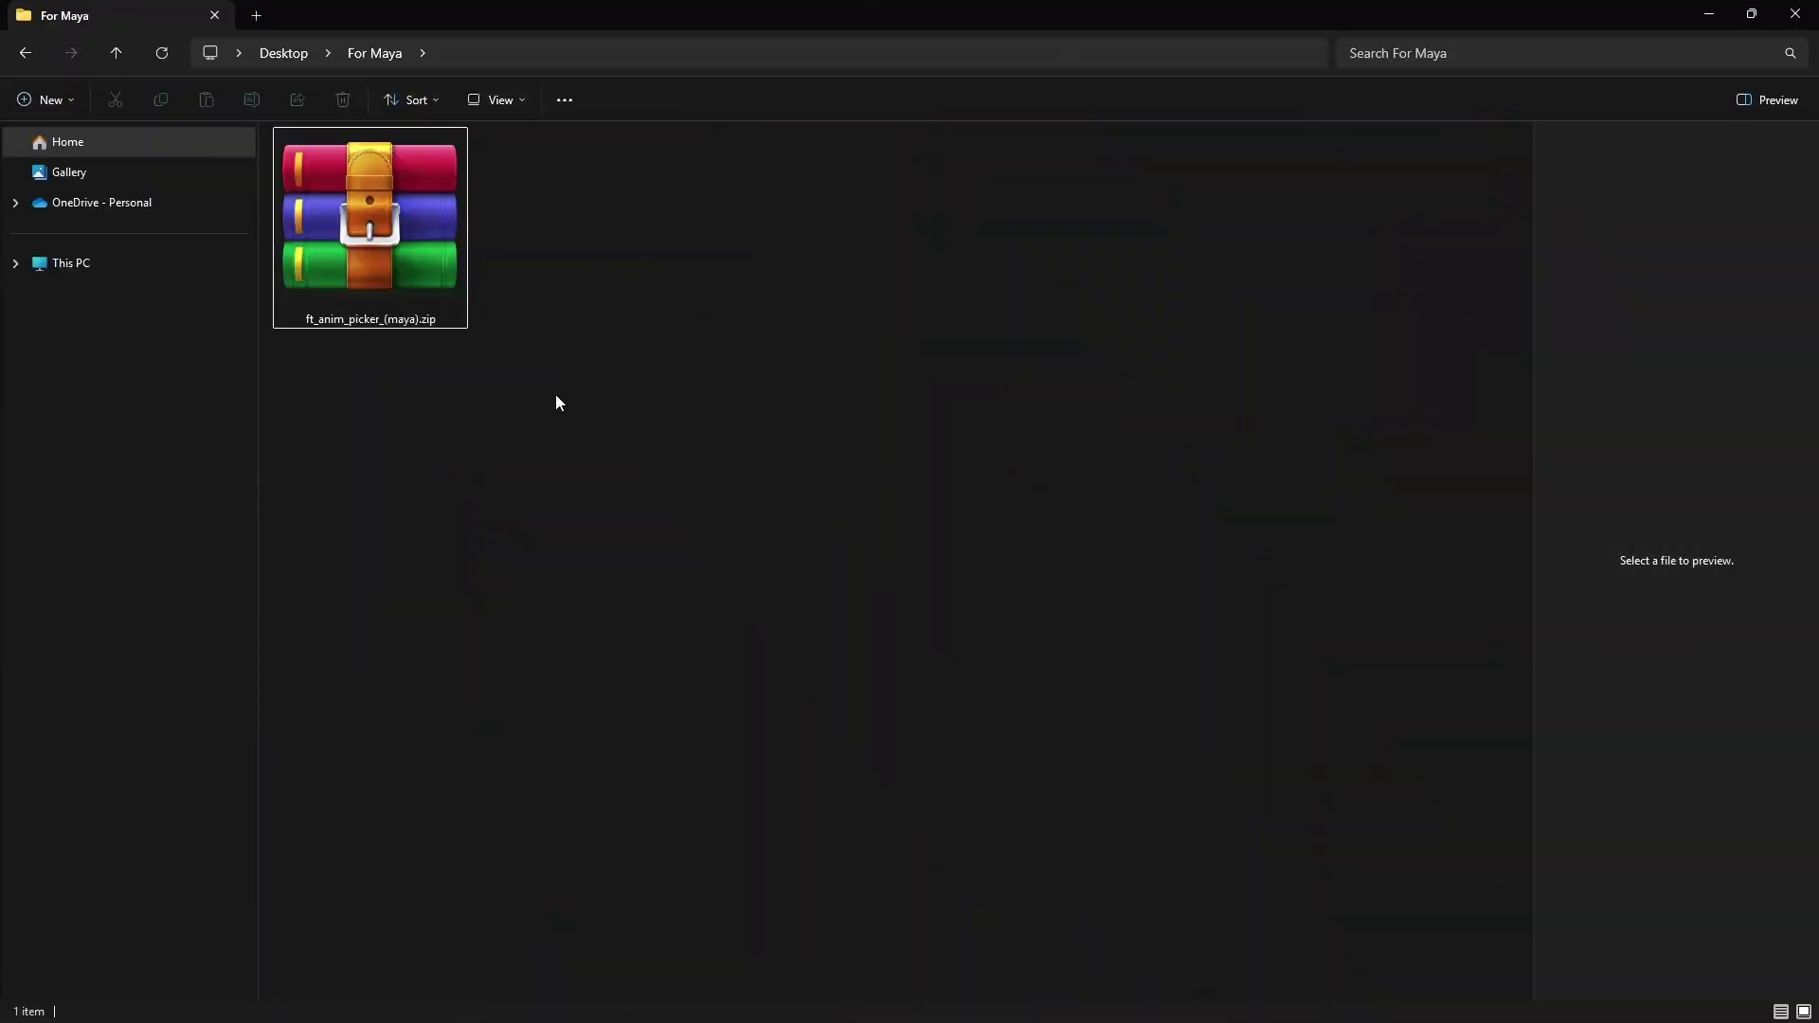
- Extract ft_anim_picker_(maya).zip into its own folder inside For Maya
right_click(392, 232)
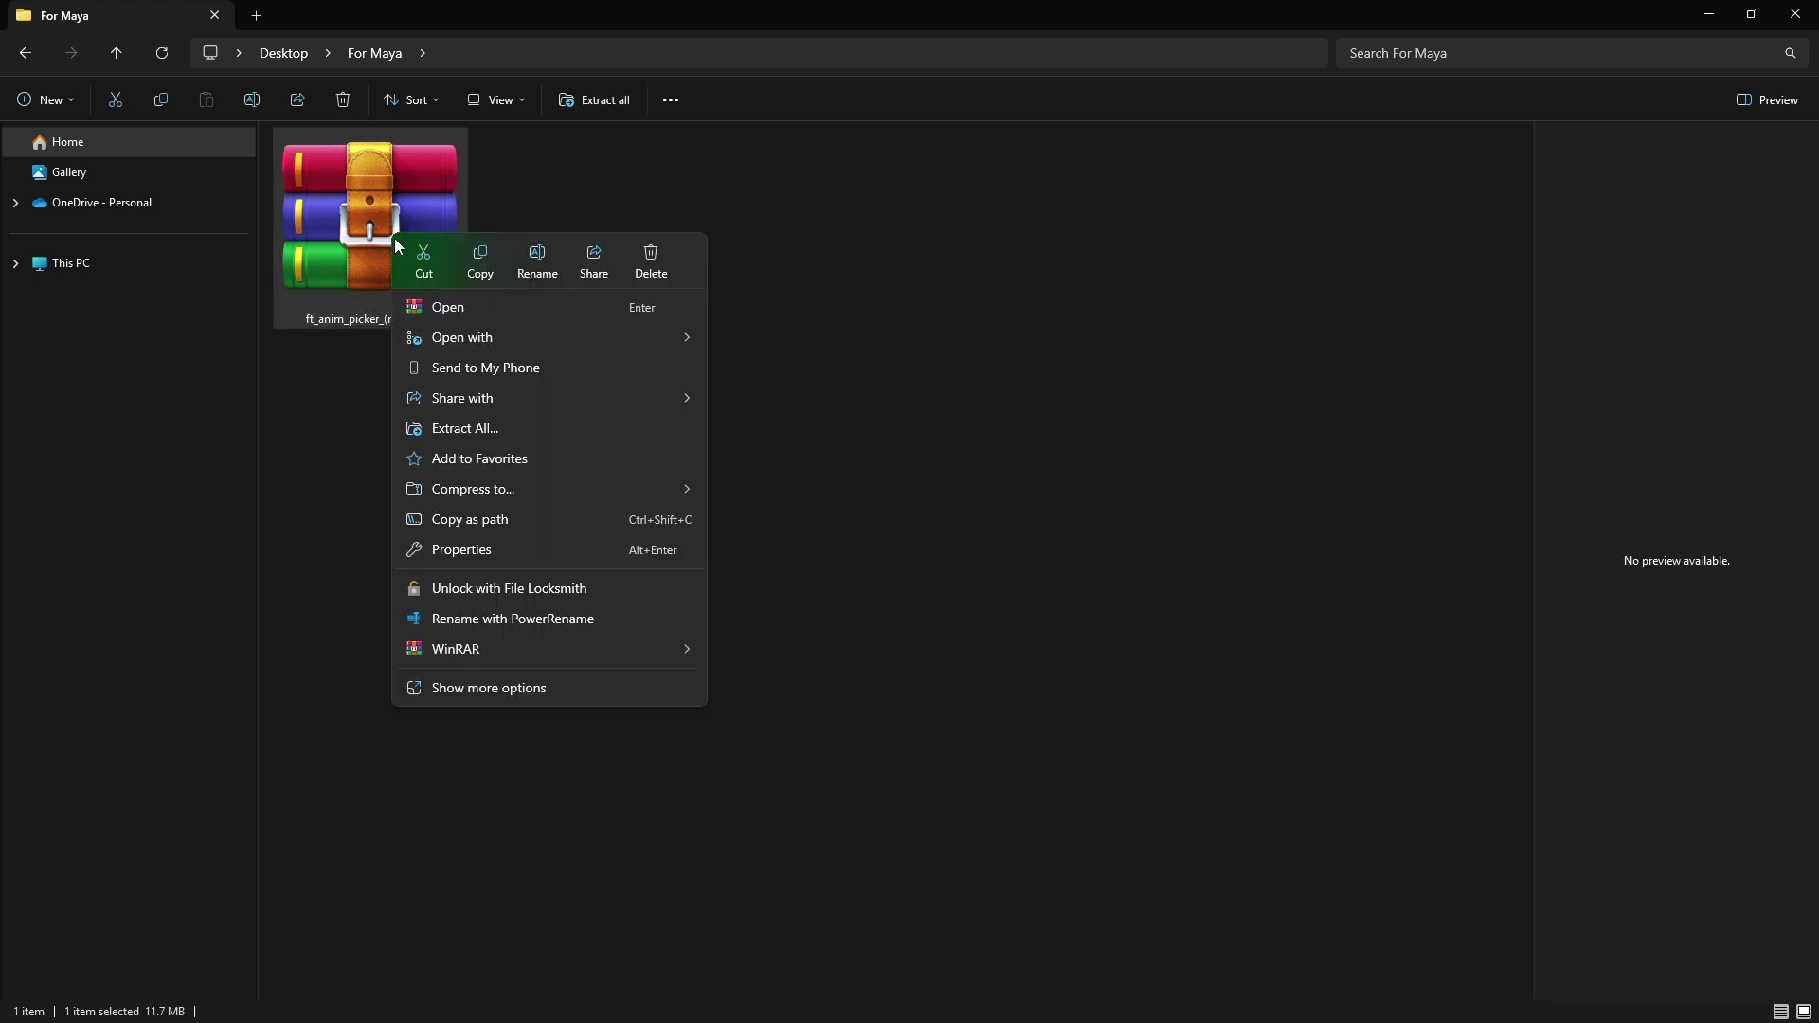
left_click(612, 436)
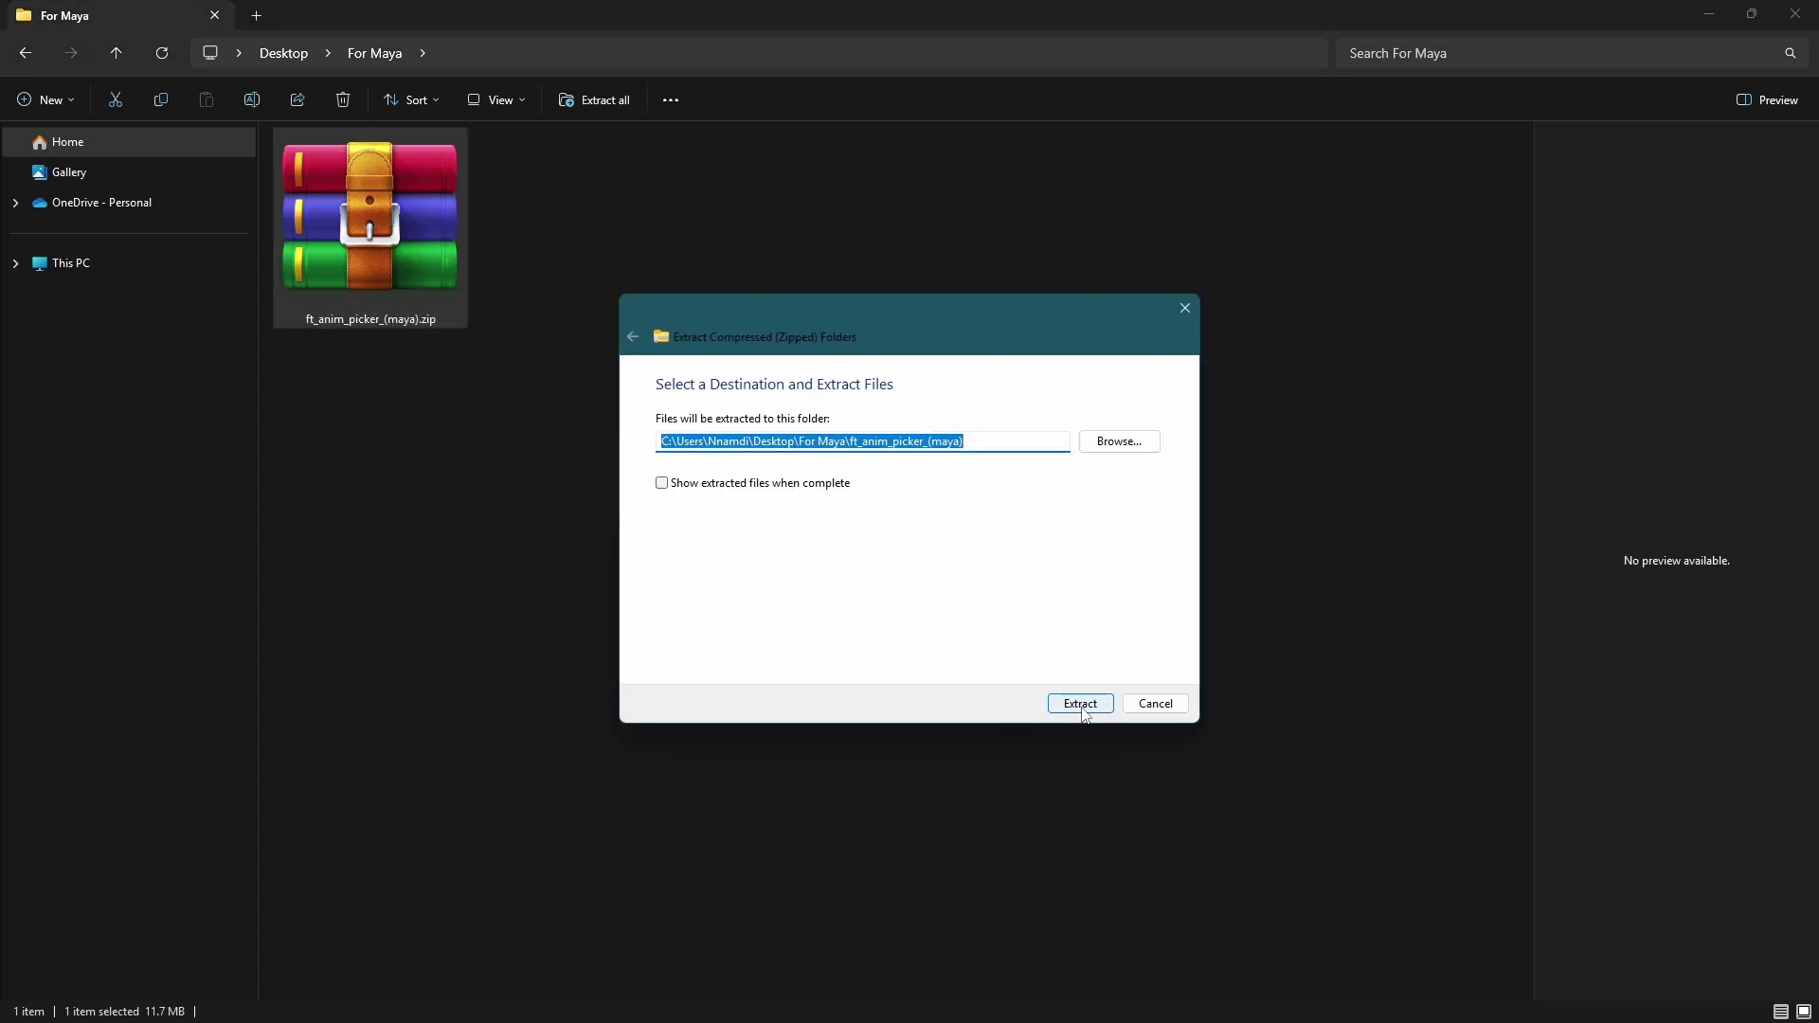
left_click(1081, 707)
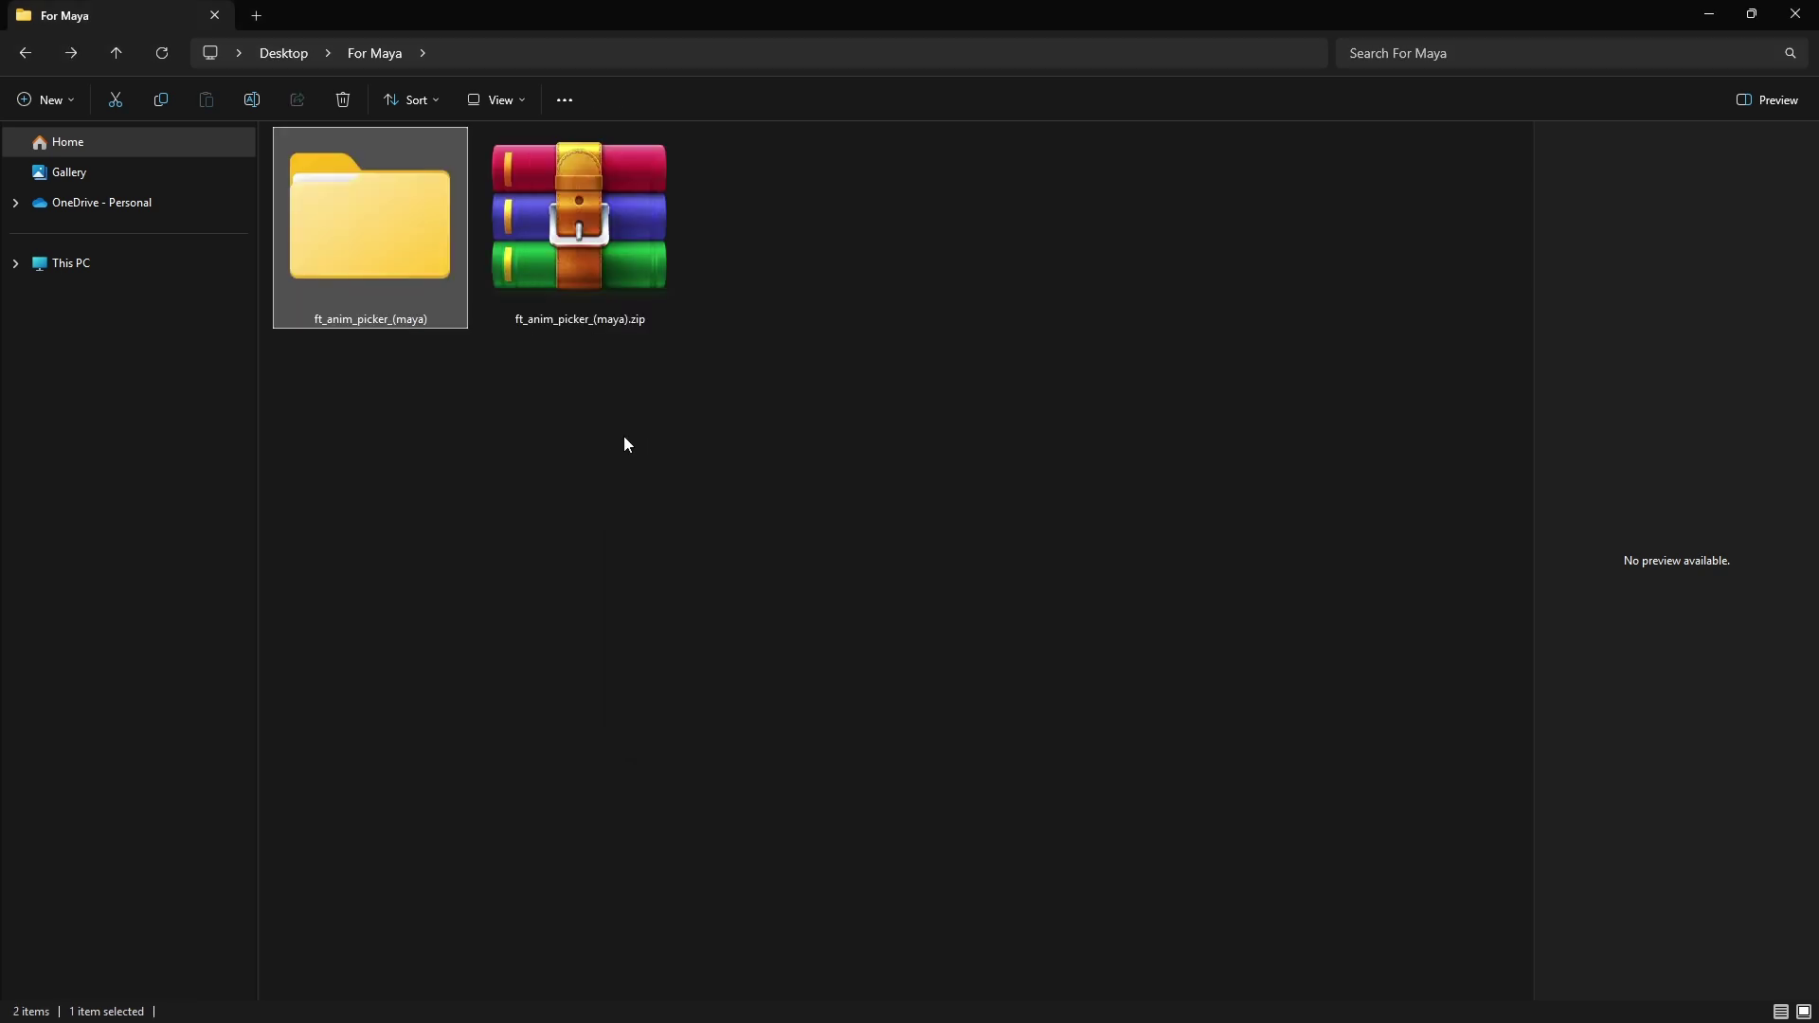
- Install the picker in Maya with install.py from the extracted ft_anim_picker folder, and open its window to the side of the viewport
double_click(378, 221)
double_click(442, 288)
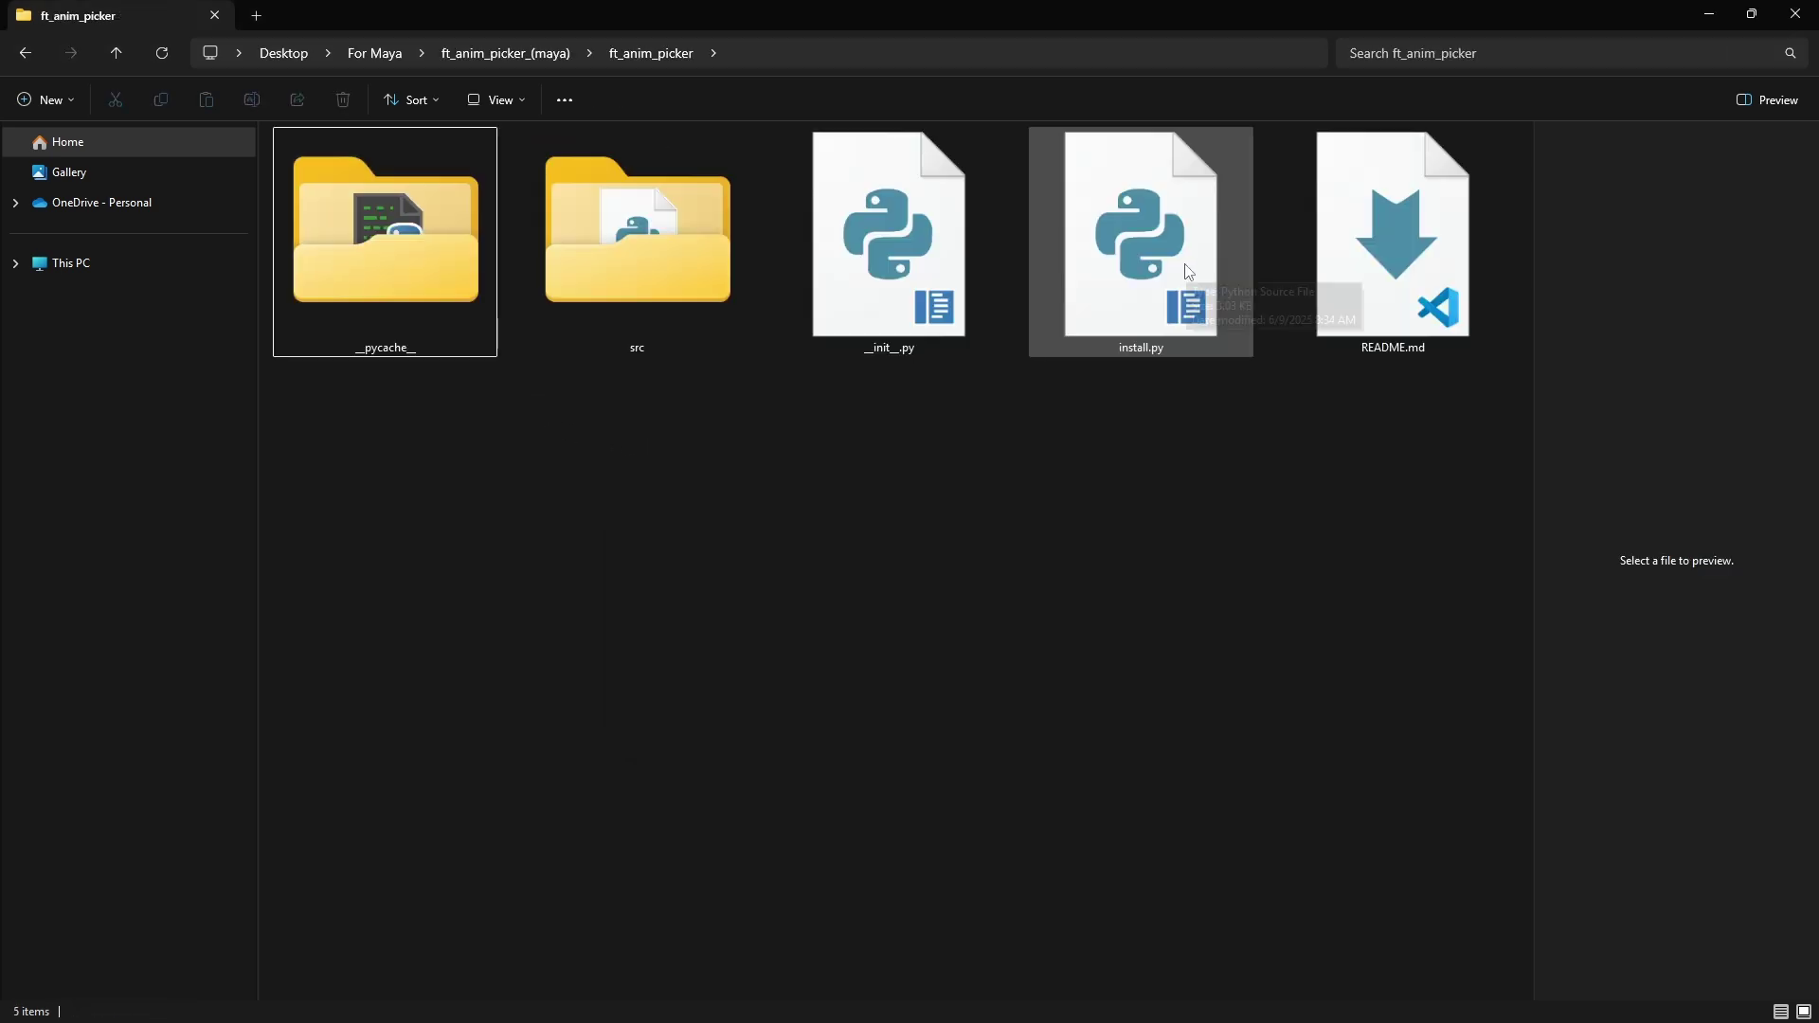
left_click_drag(1184, 275, 934, 404)
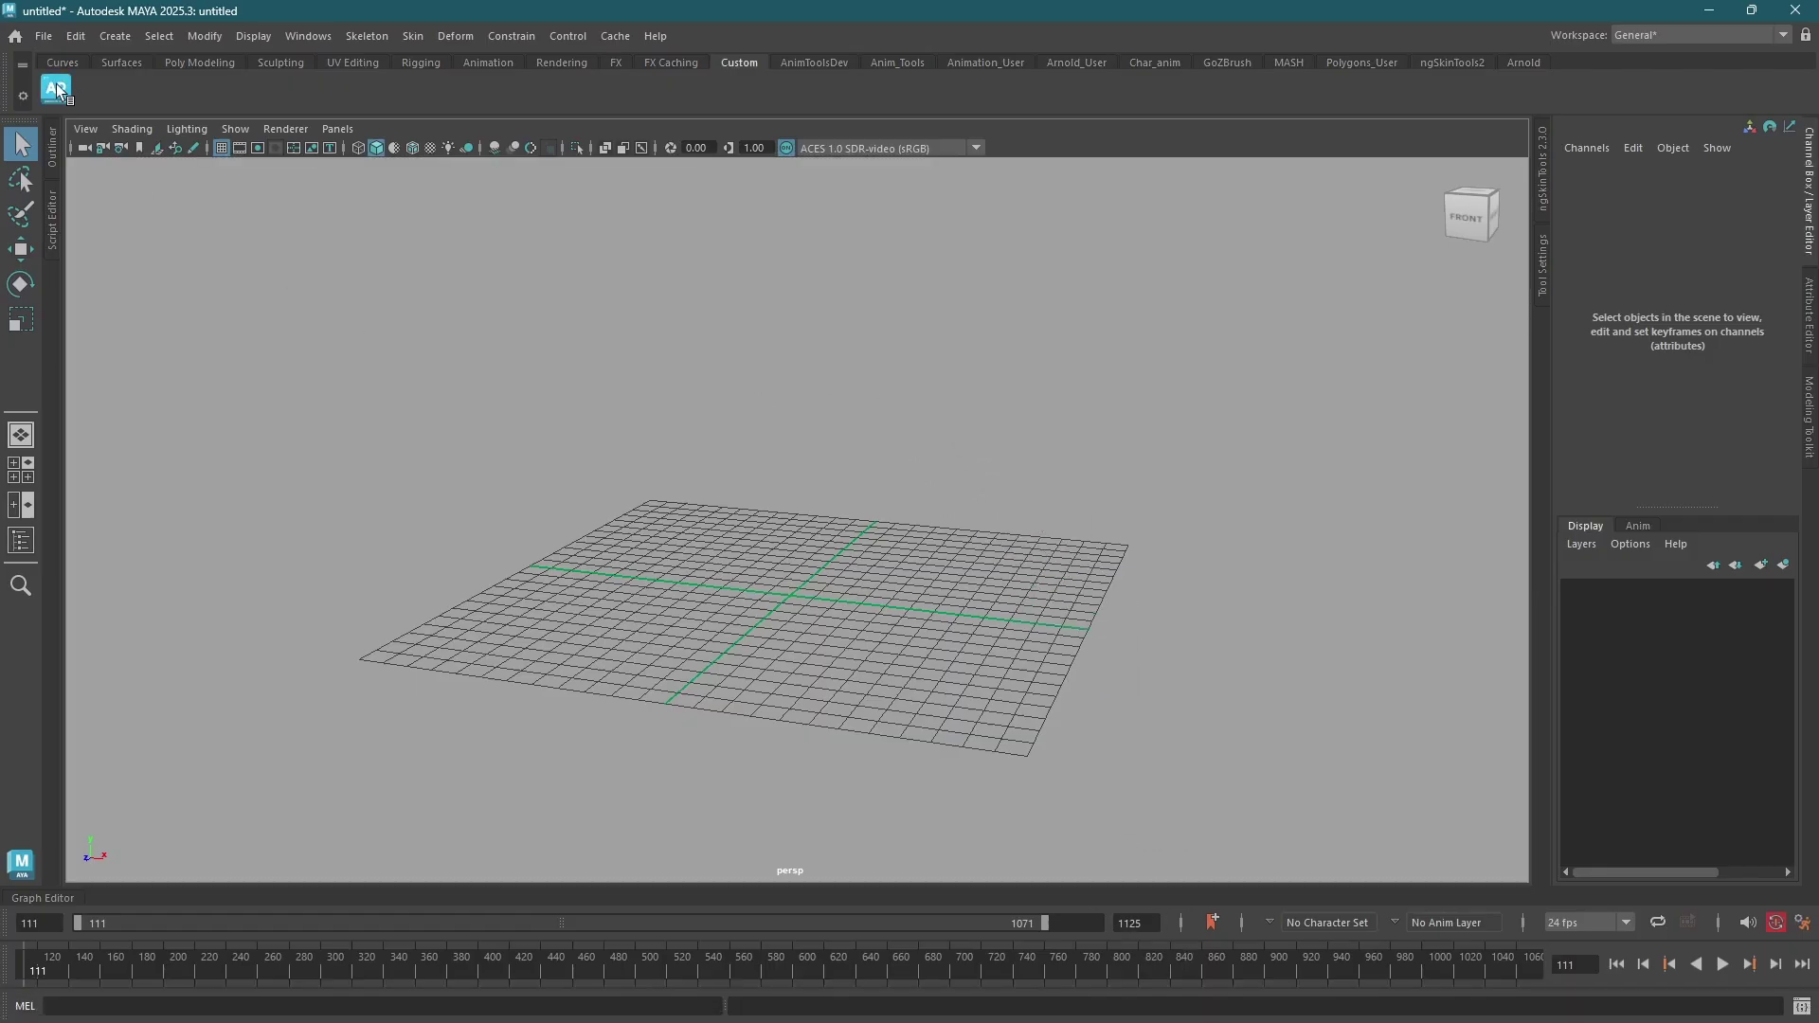
left_click(57, 90)
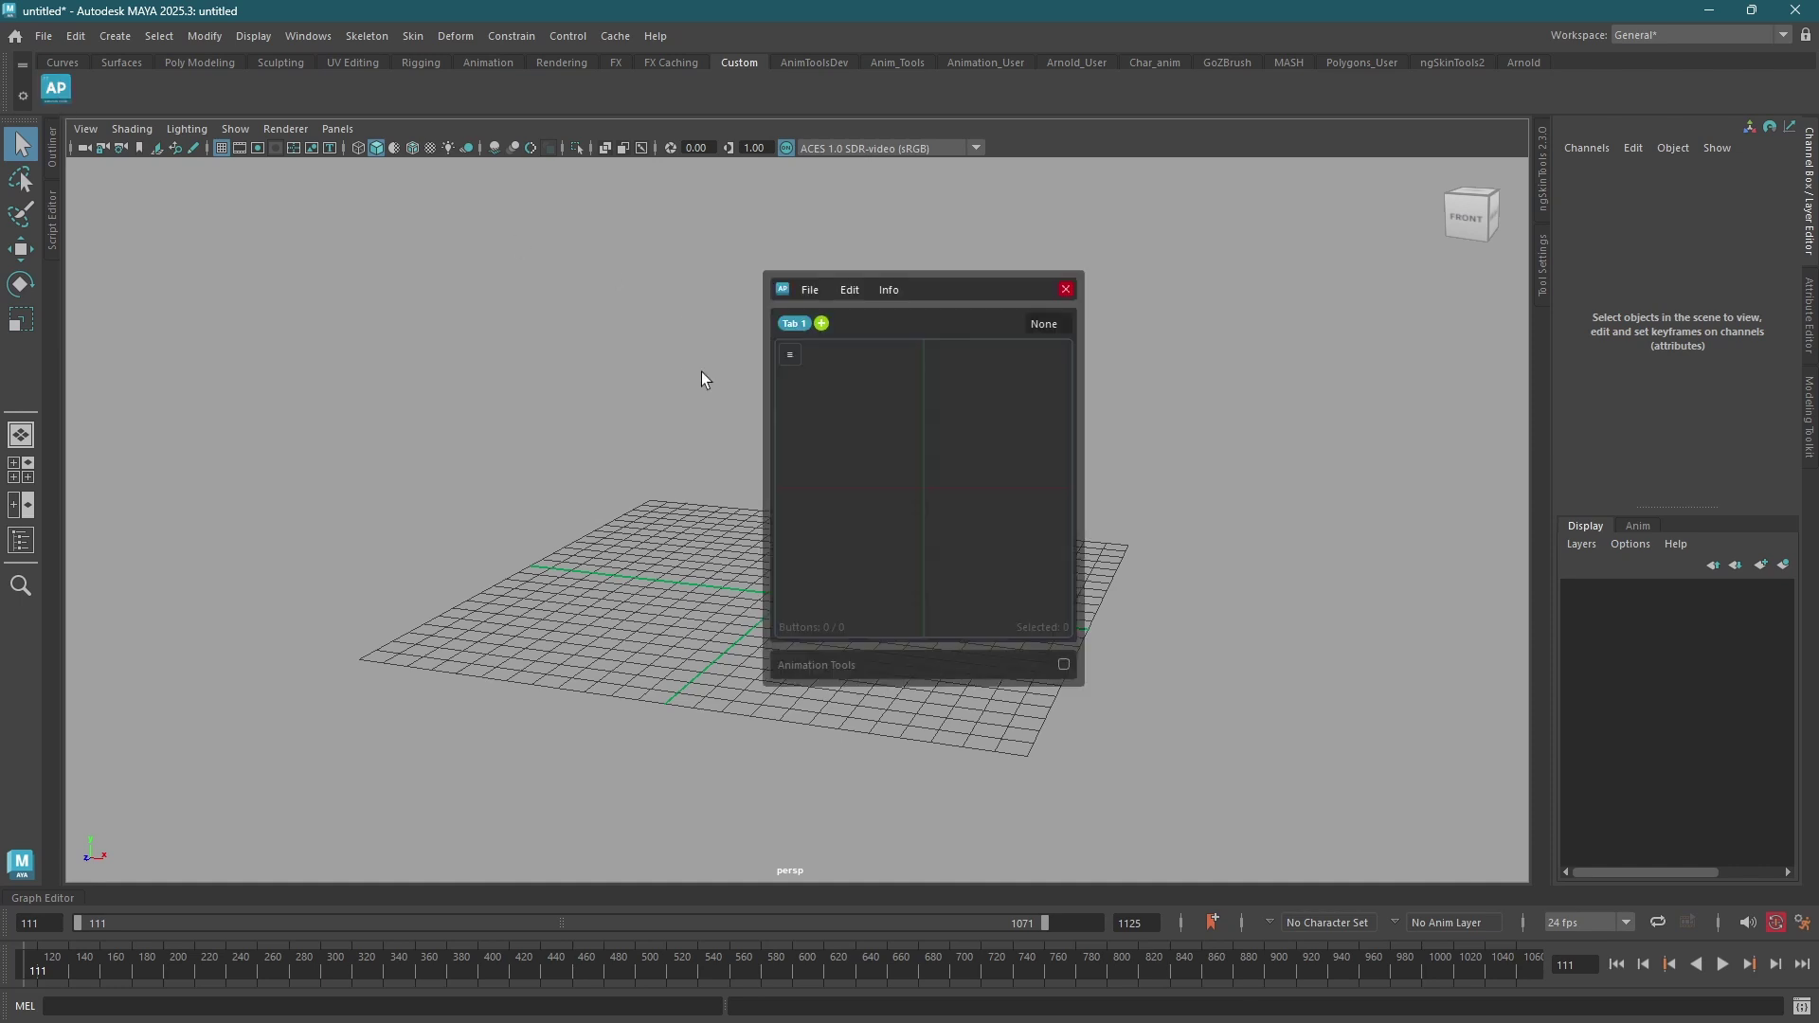
left_click_drag(947, 313, 1117, 332)
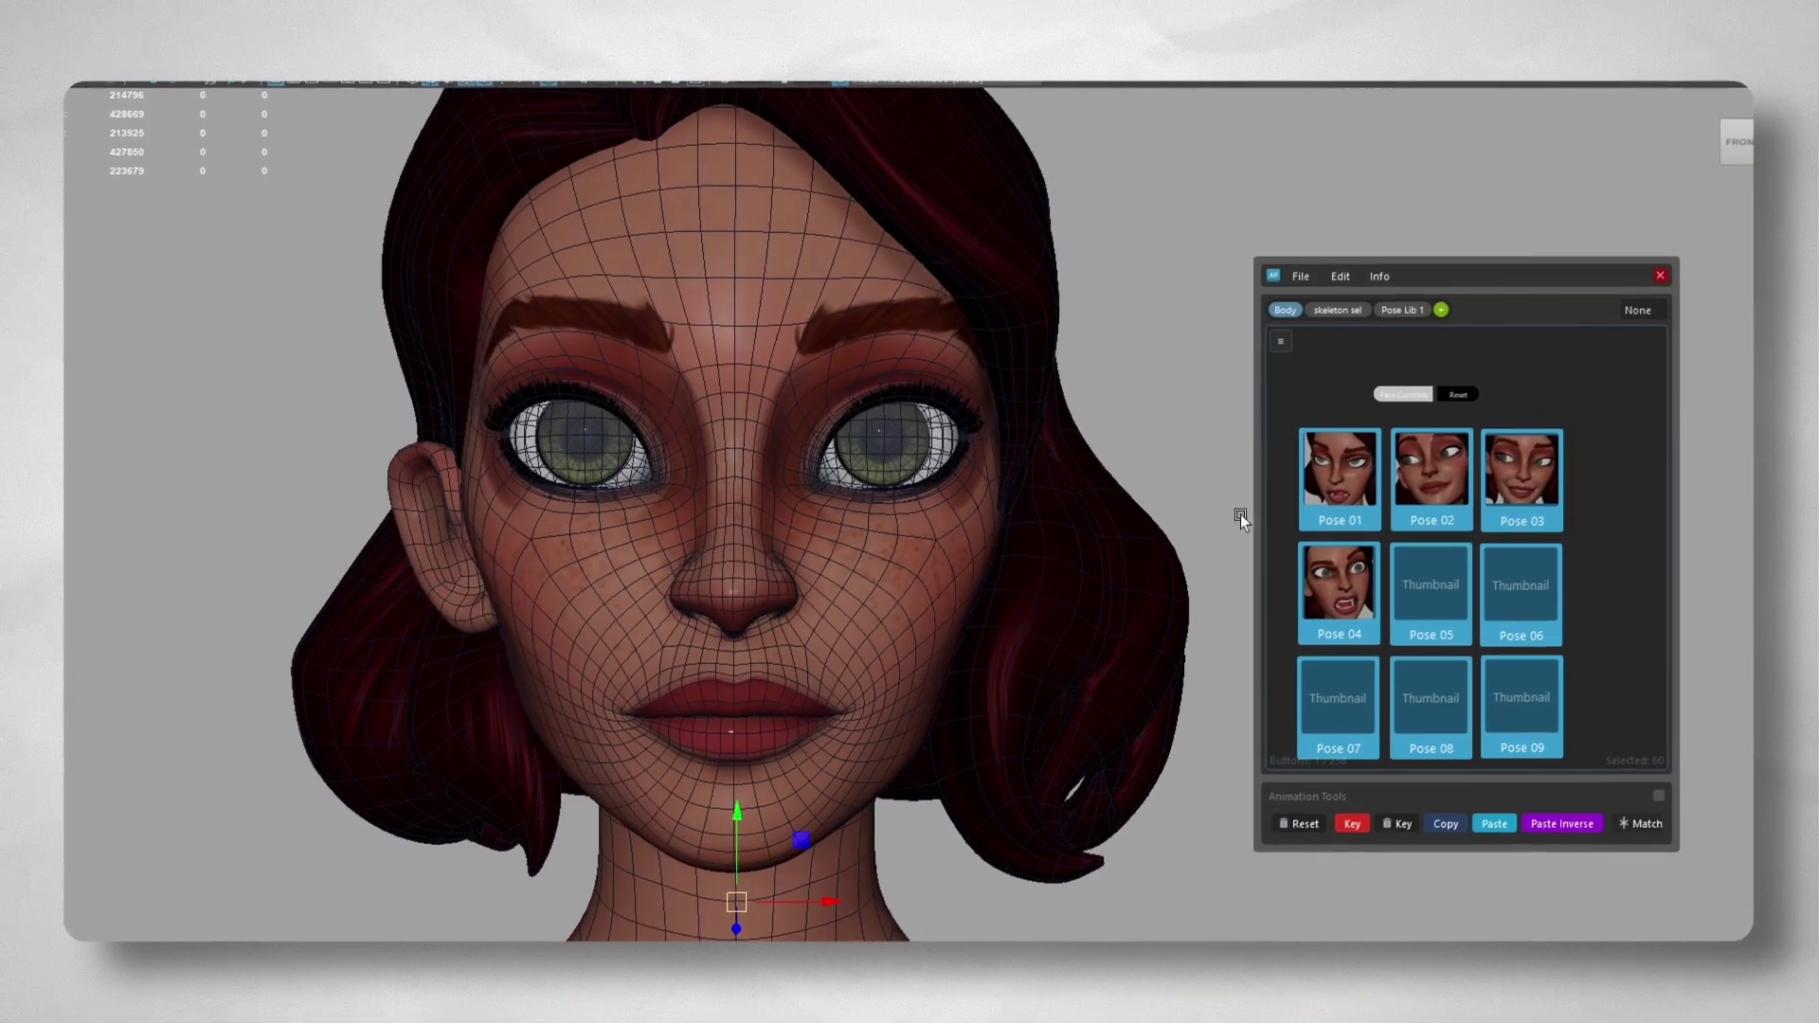
- Apply the facial poses Pose 02, Pose 03 and Pose 04 in turn, and reset the character's face
left_click(1429, 502)
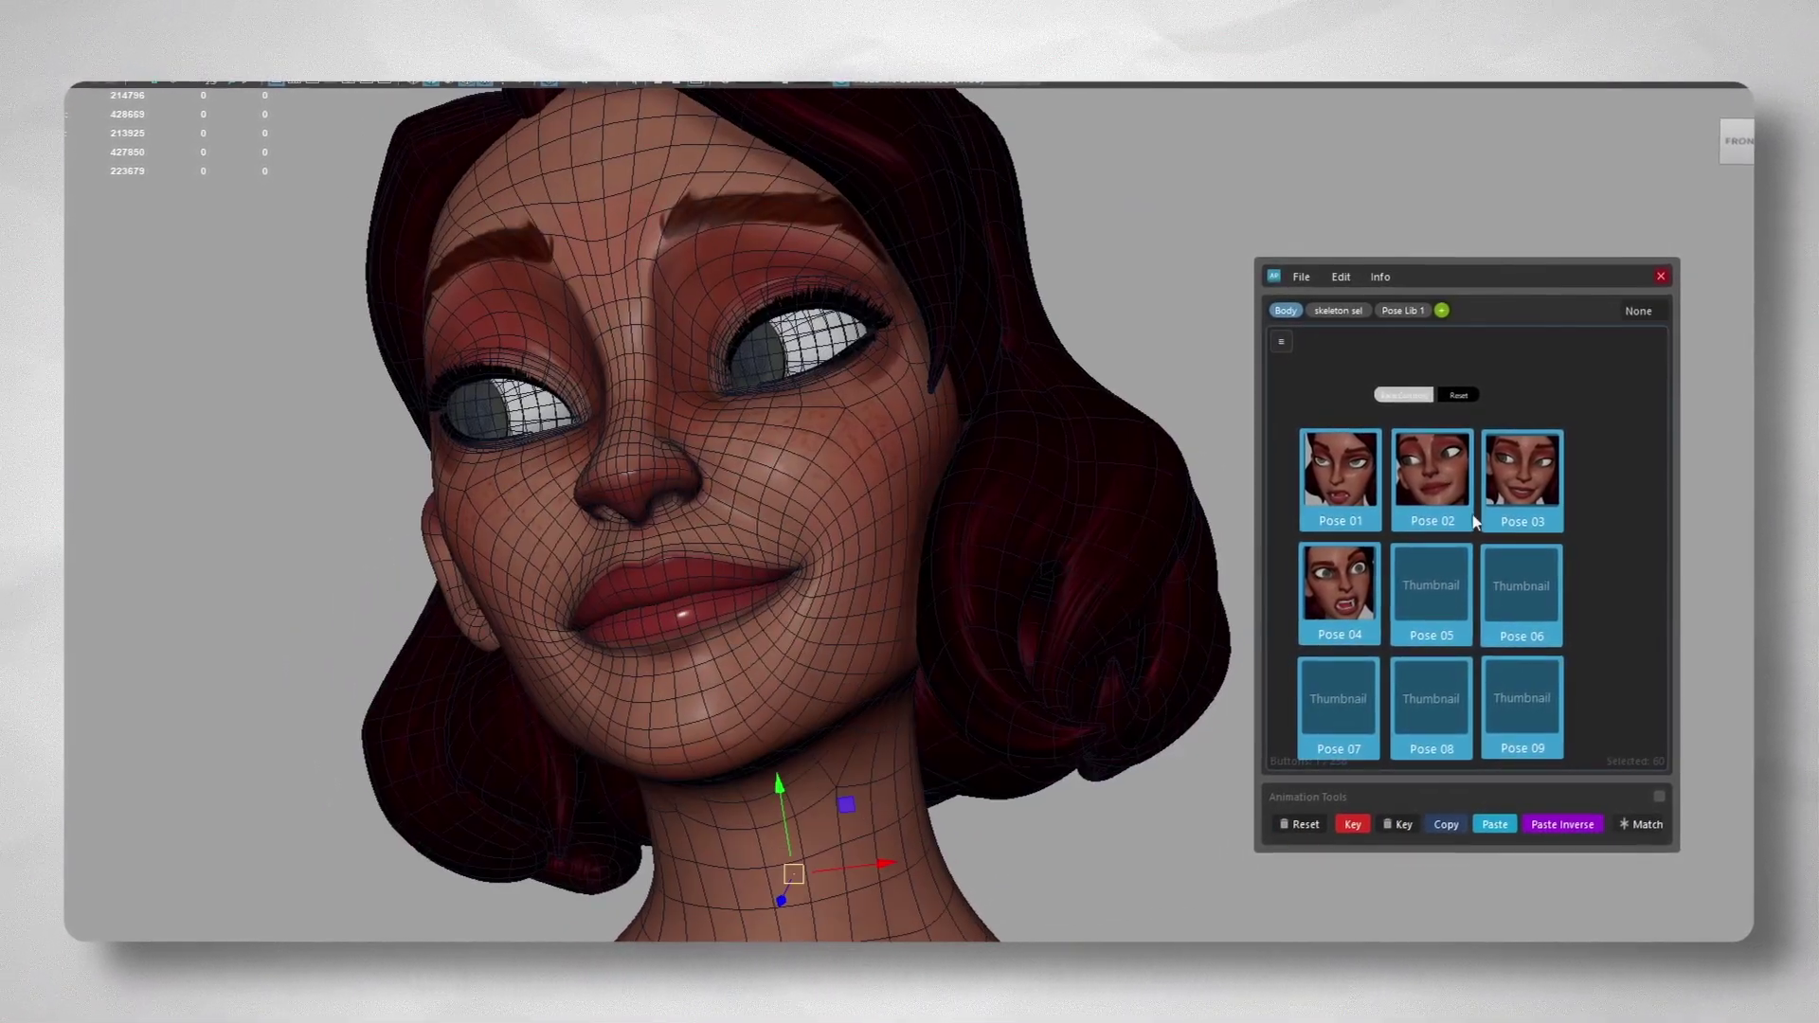
left_click(1519, 481)
left_click(1339, 580)
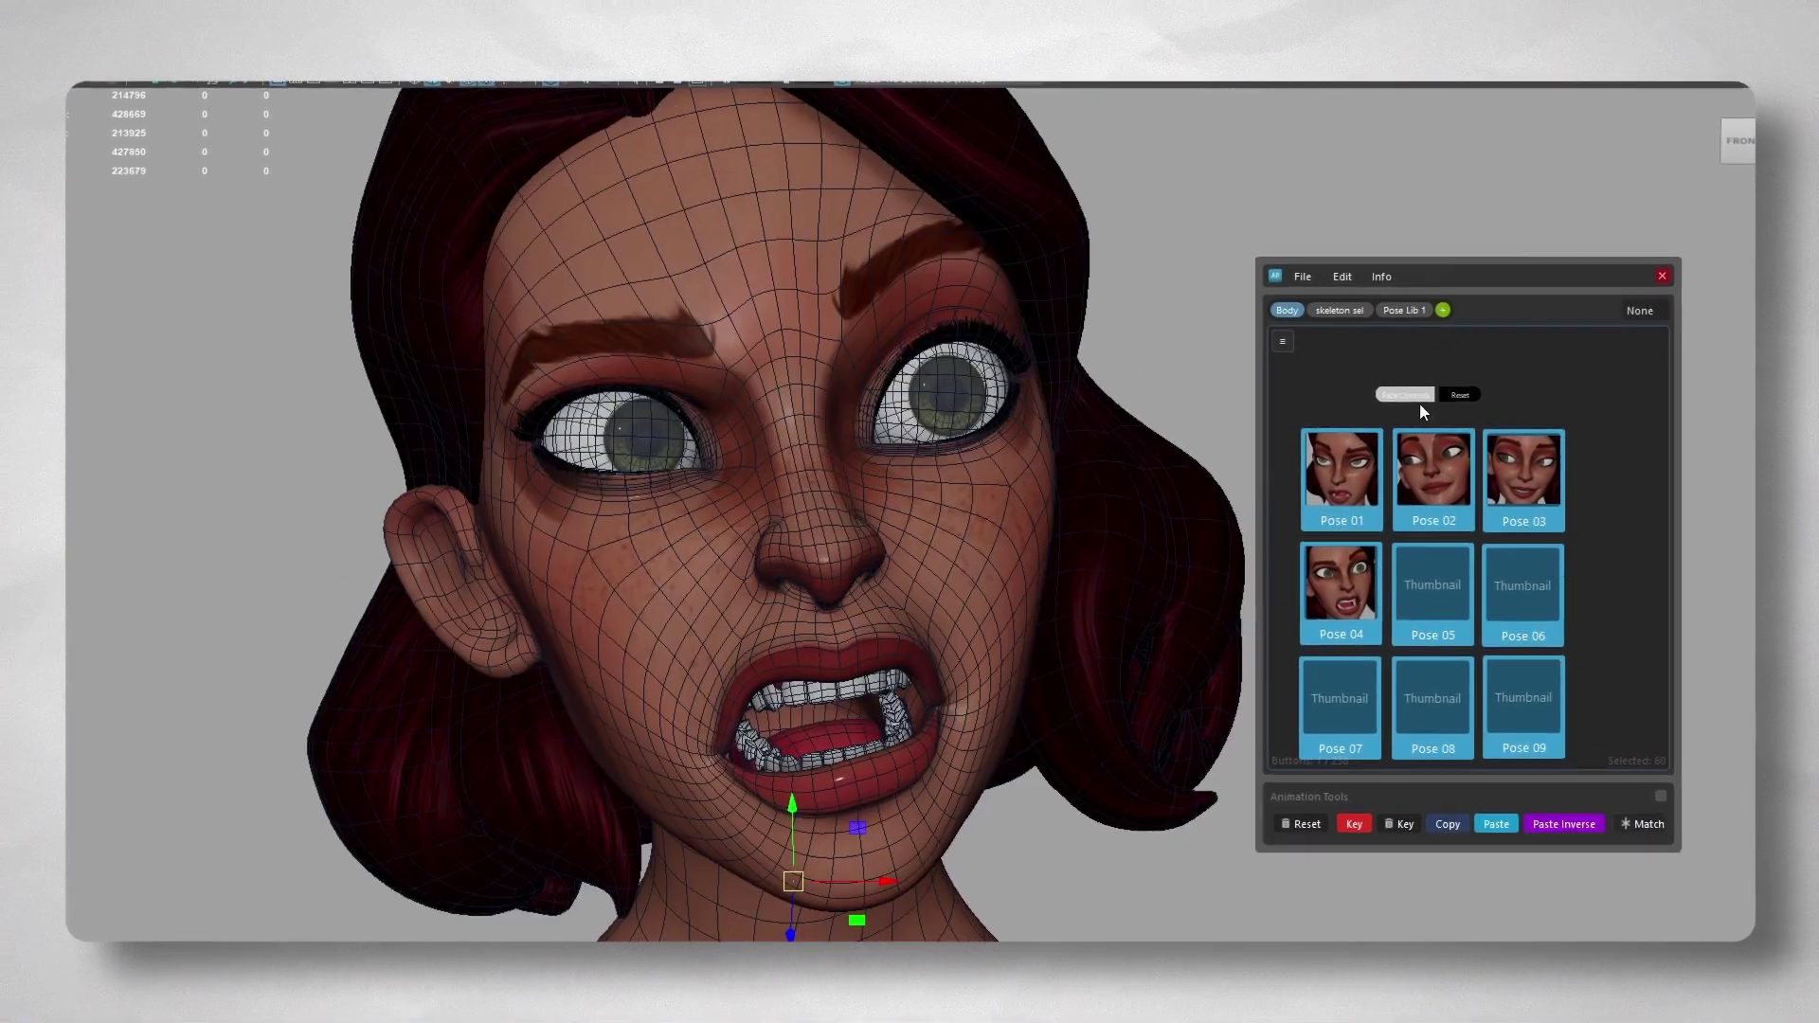
left_click(1458, 395)
- Pick two more pose buttons from the lower part of the picker's pose library
scroll(1459, 398, "down", 1)
middle_click_drag(1443, 720, 1436, 285)
scroll(1435, 398, "up", 2)
left_click(1434, 483)
left_click(1519, 516)
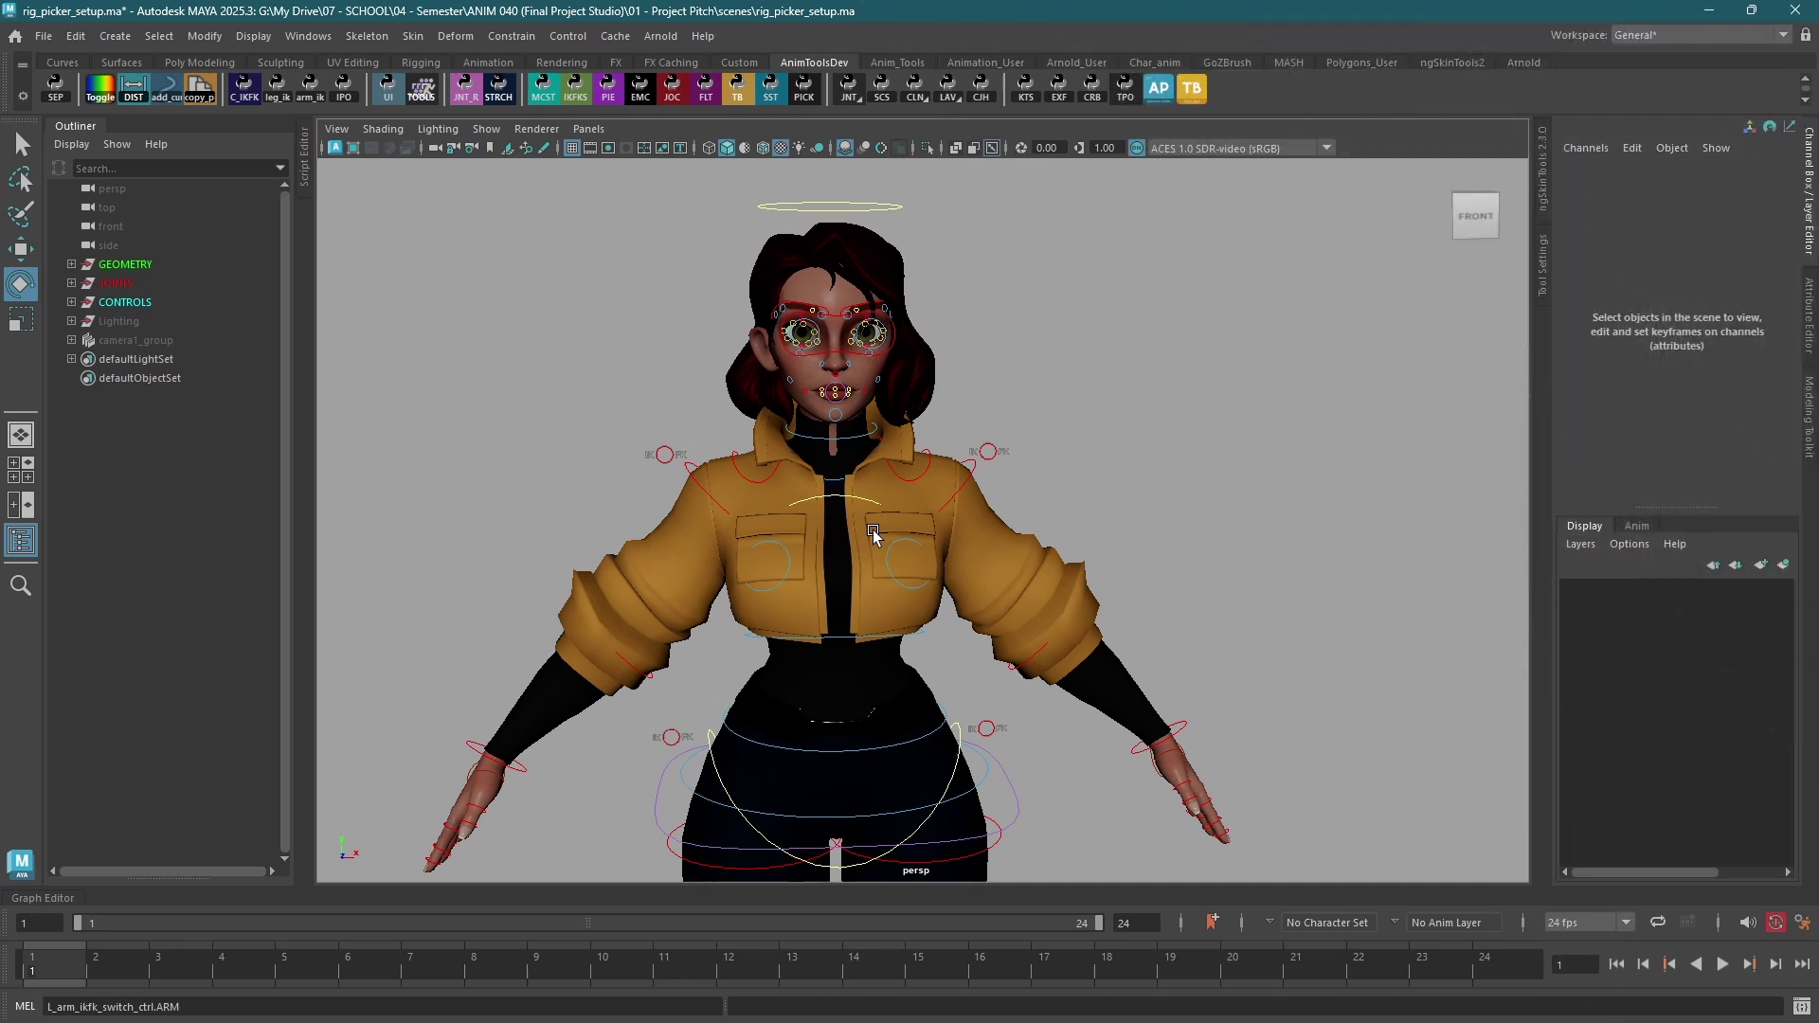
left_click_drag(873, 531, 902, 572, "alt")
right_click_drag(811, 638, 818, 679, "alt")
middle_click_drag(857, 632, 837, 544, "alt")
left_click_drag(827, 369, 908, 460, "alt")
left_click_drag(823, 328, 1008, 406, "alt")
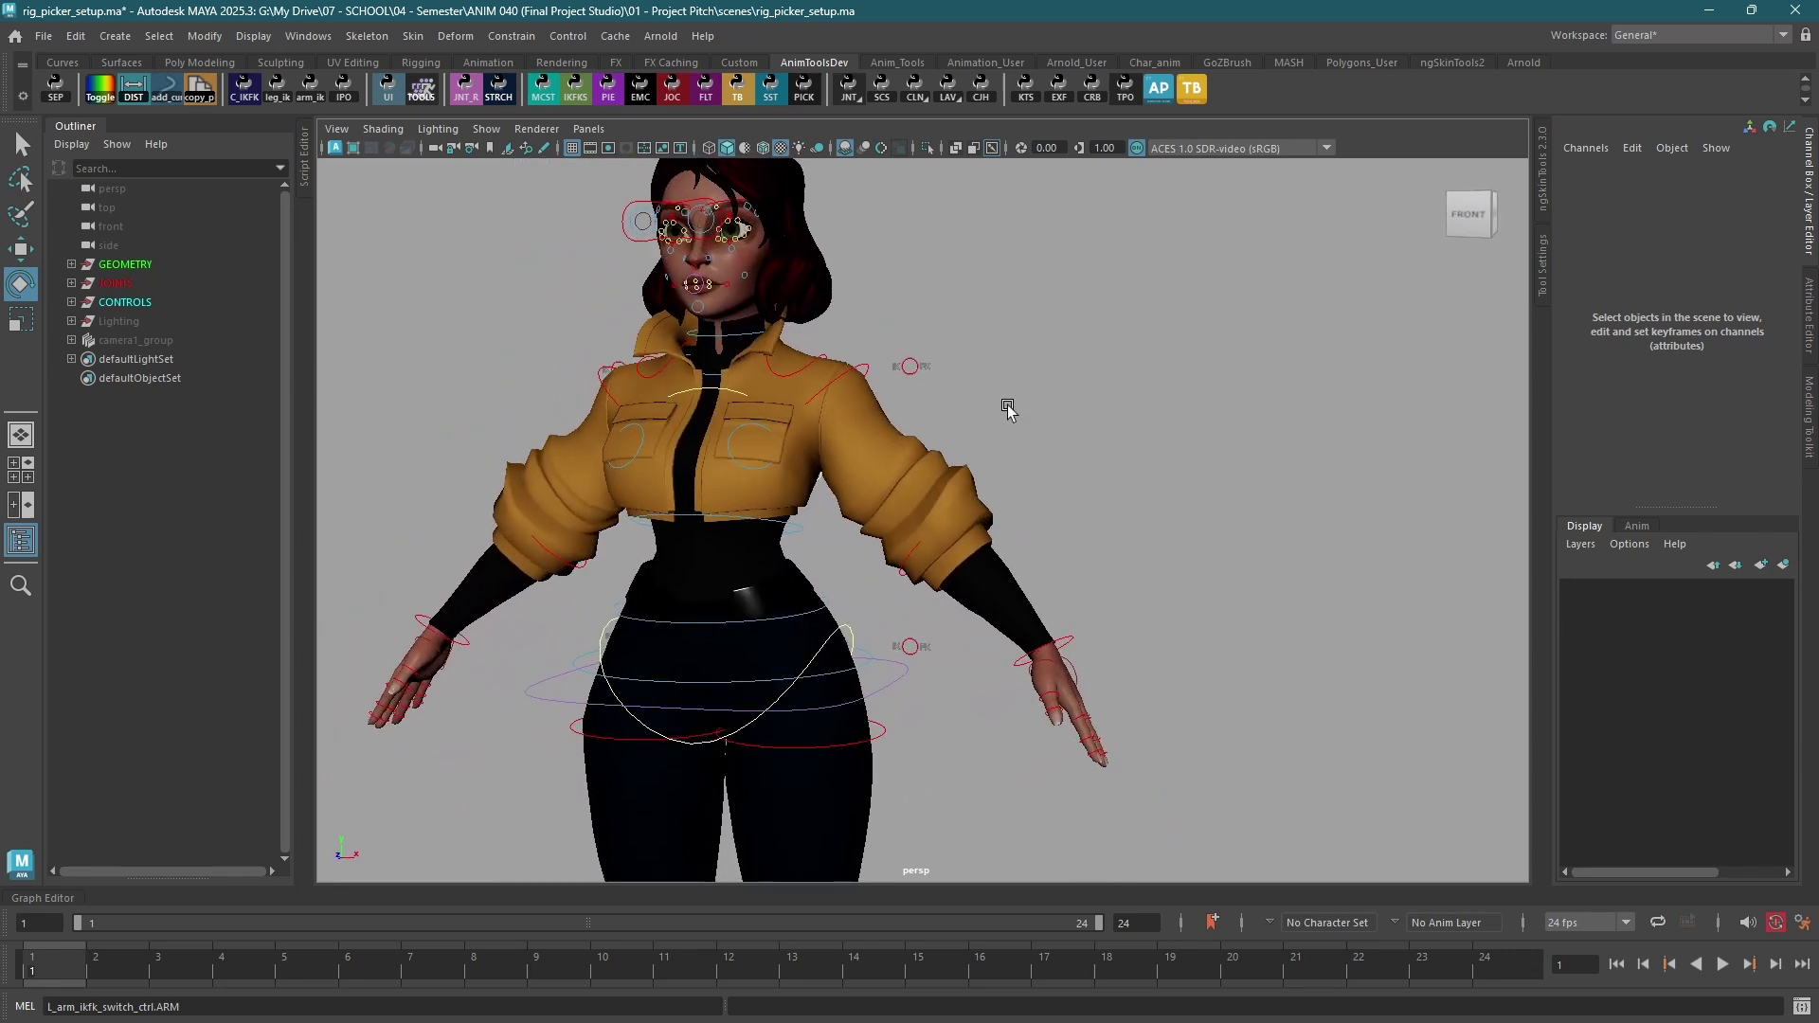
- Open the animation picker beside the character in the rig_picker_setup scene and switch its empty Tab 1 to edit mode
left_click(1165, 88)
left_click_drag(1196, 322, 1239, 316)
right_click_drag(804, 520, 834, 559, "alt")
left_click_drag(1206, 303, 1225, 281)
scroll(873, 492, "up", 5)
left_click_drag(873, 492, 839, 508, "alt")
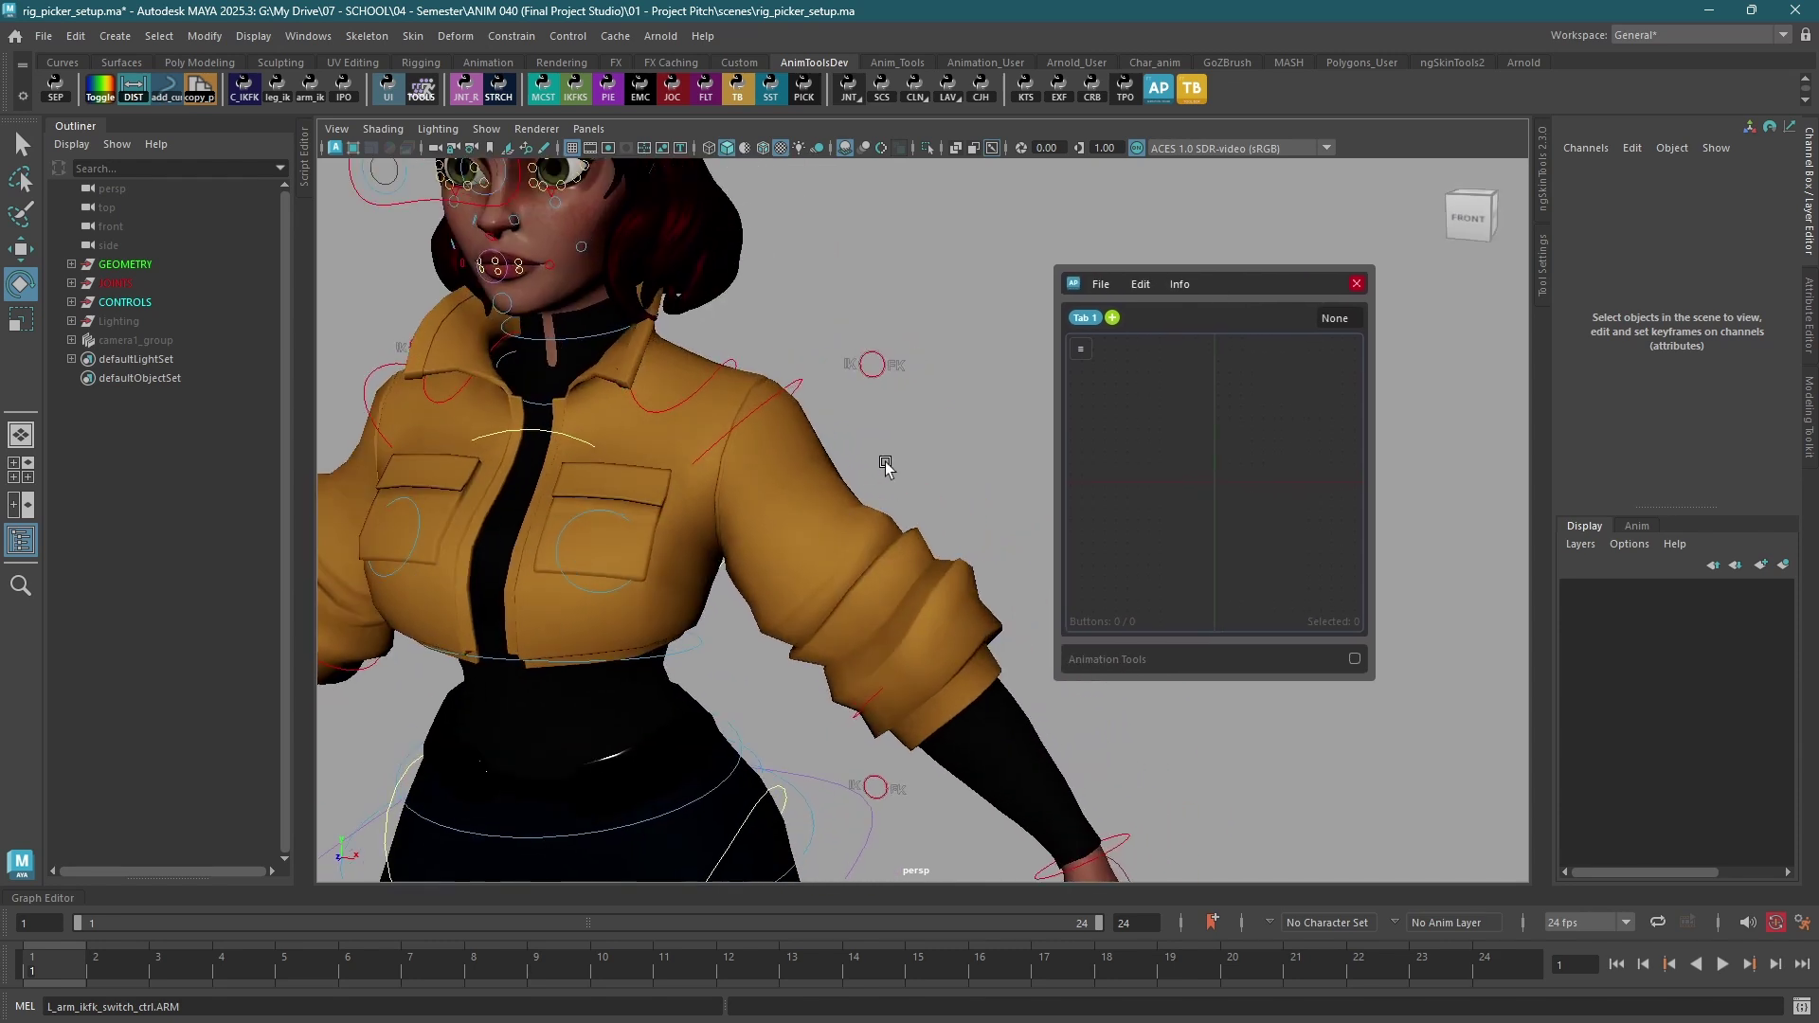
right_click(1159, 407)
left_click(1201, 428)
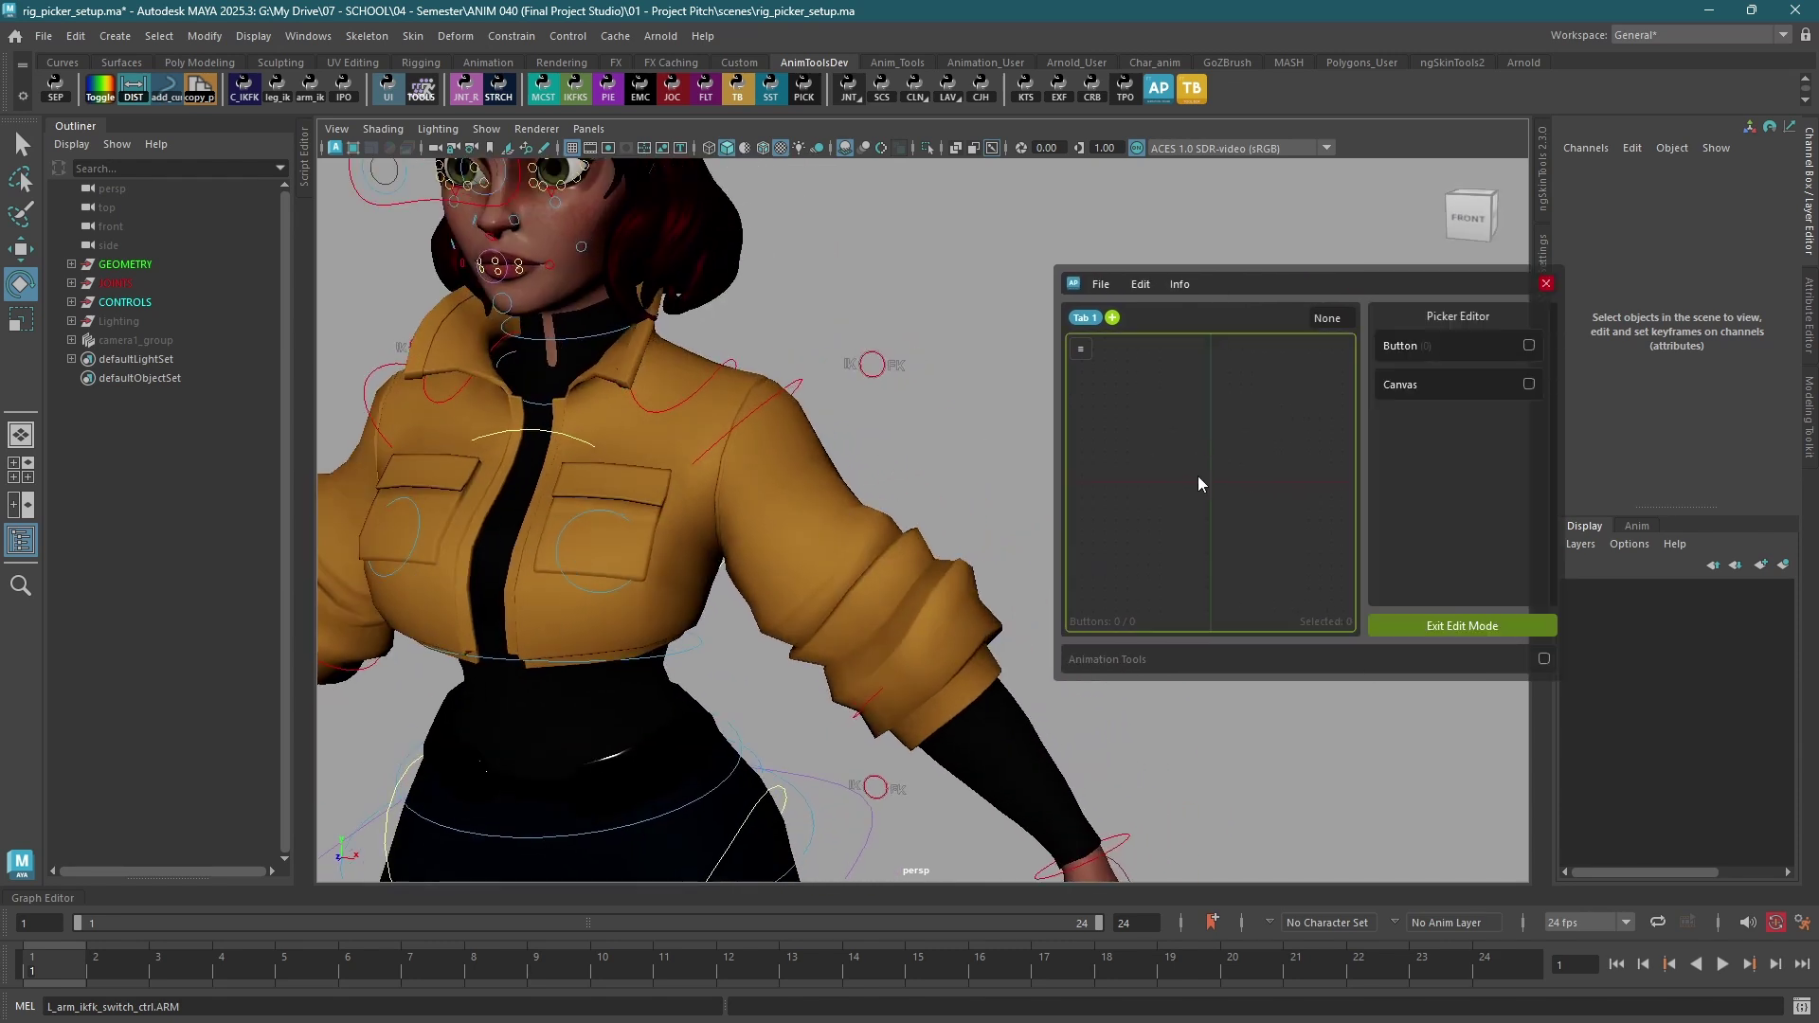
- Move and enlarge the picker window beside the character, and reframe the character so its upper body stays visible
left_click(1140, 285)
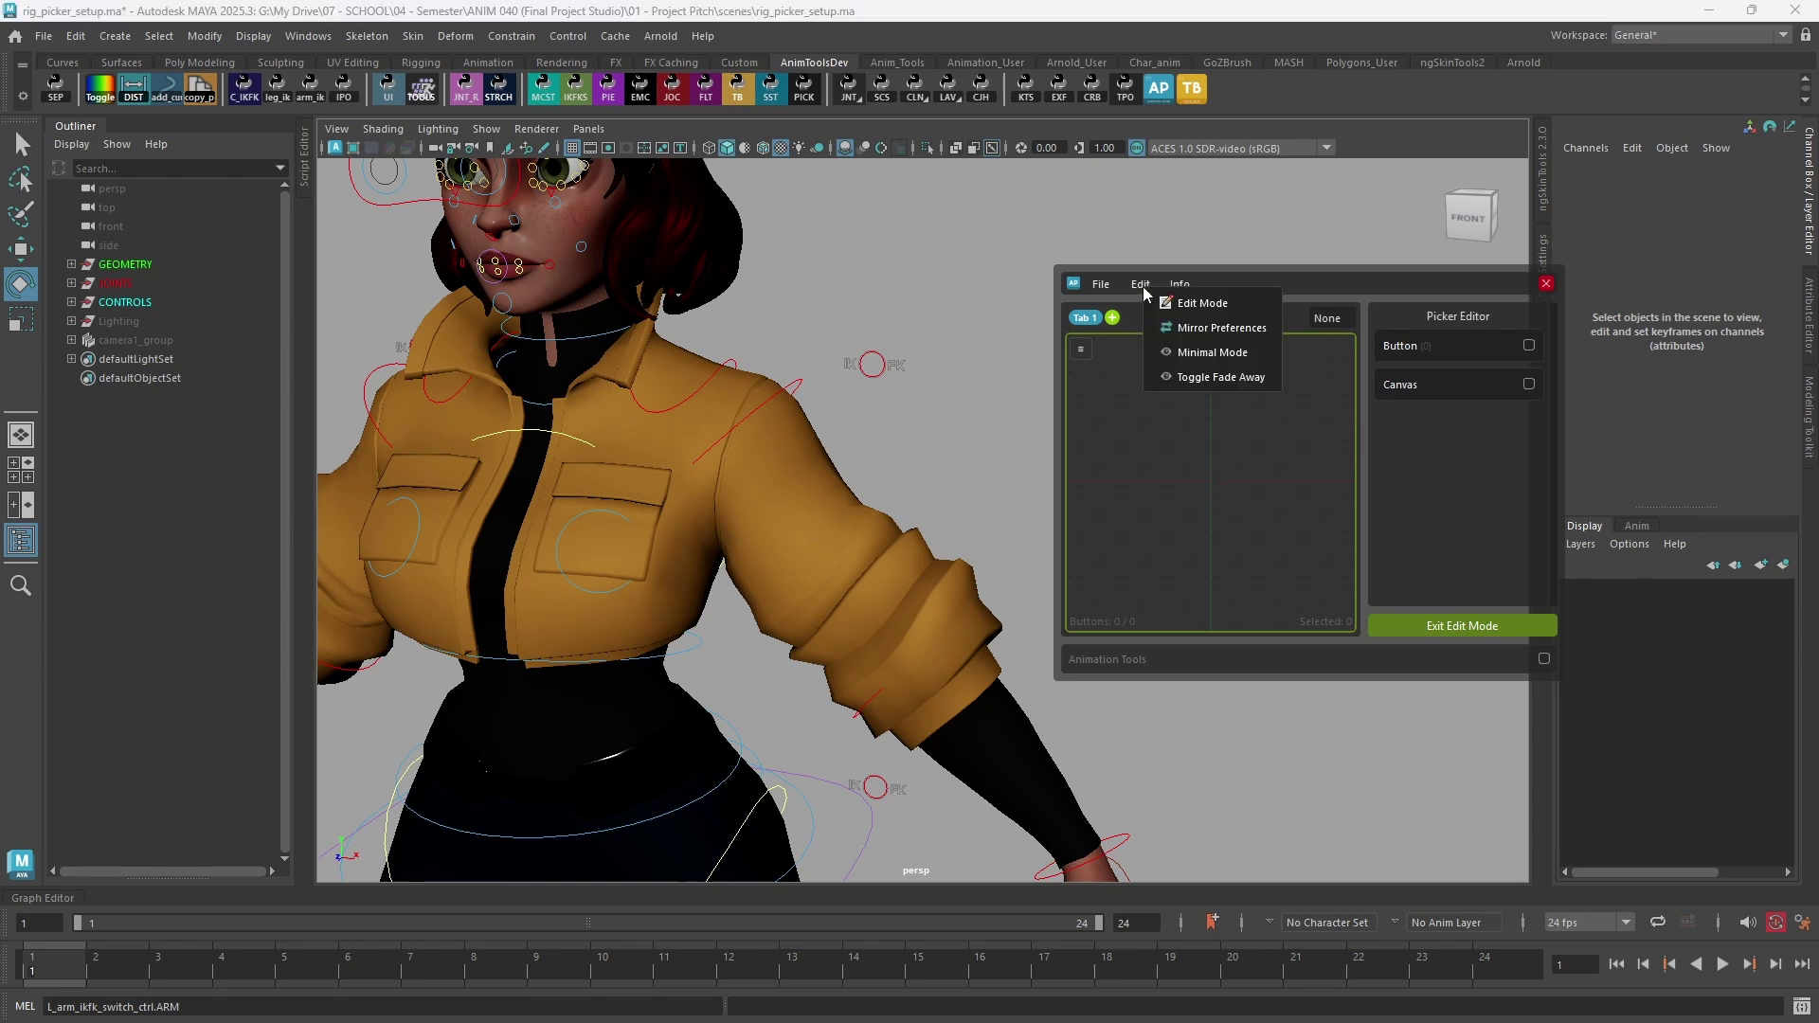
left_click_drag(1360, 294, 1184, 270)
left_click_drag(1388, 656, 1506, 851)
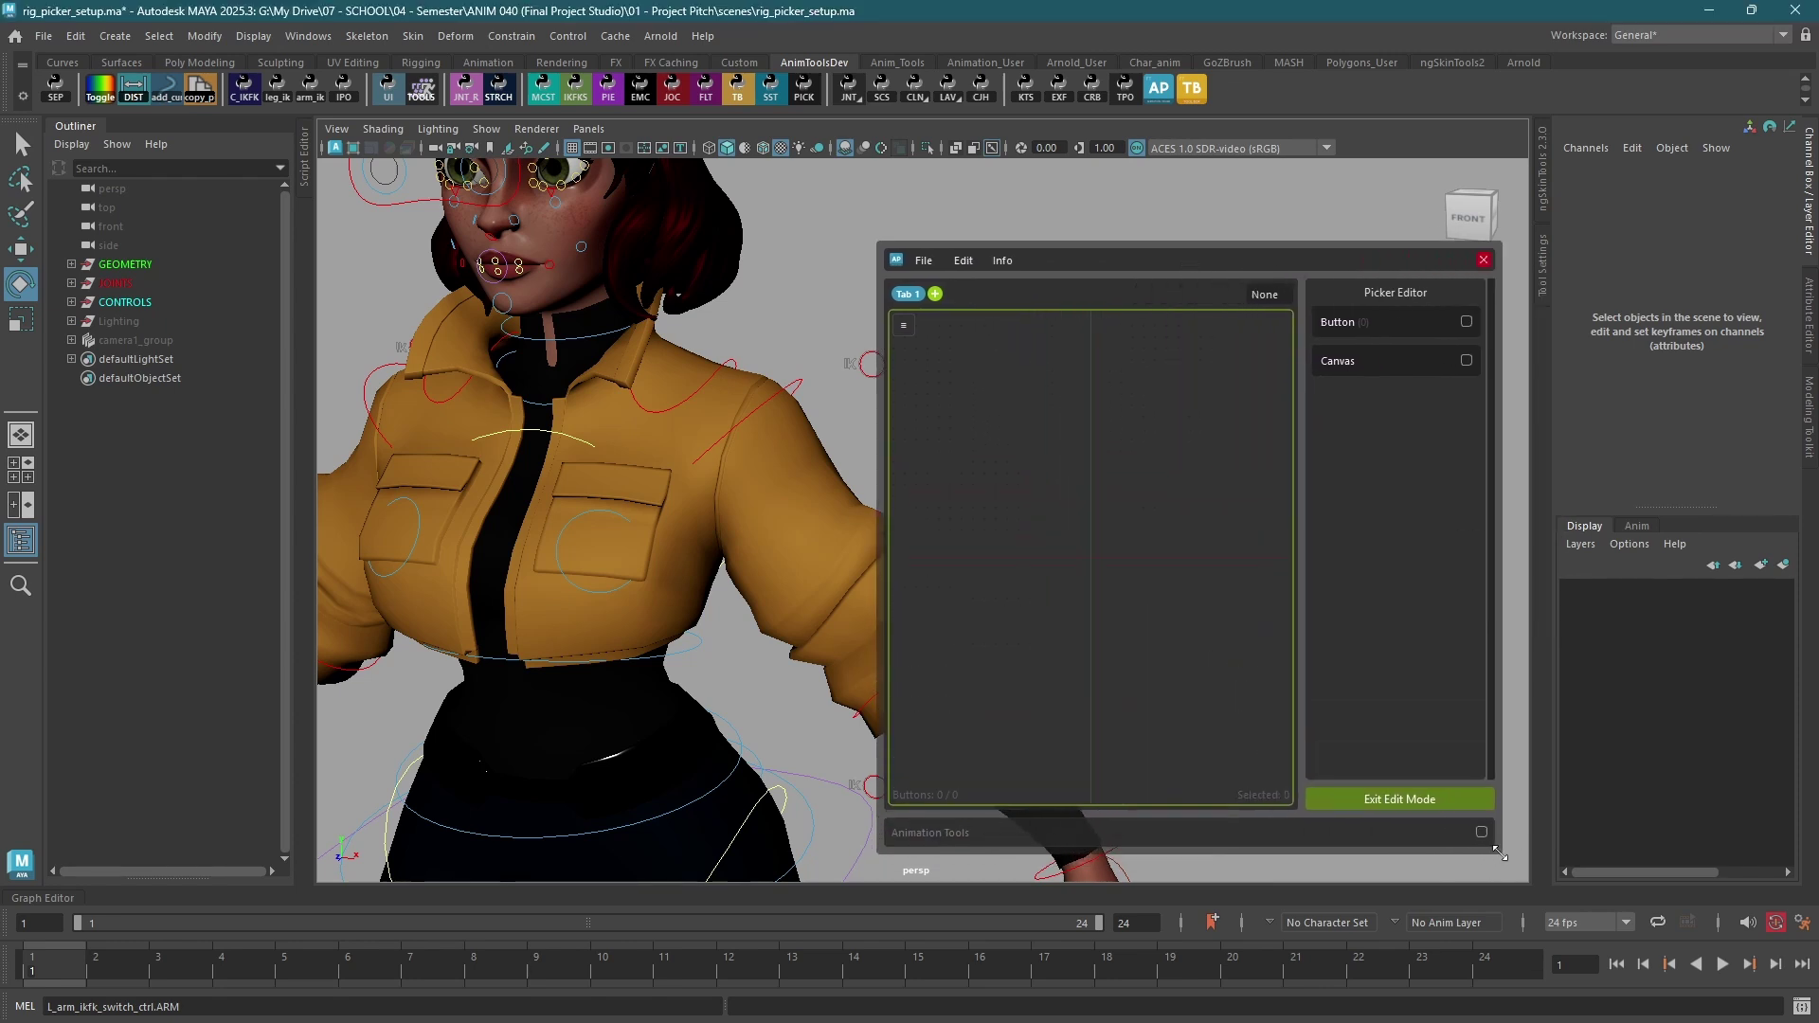
left_click_drag(1219, 269, 1229, 257)
scroll(743, 463, "down", 5)
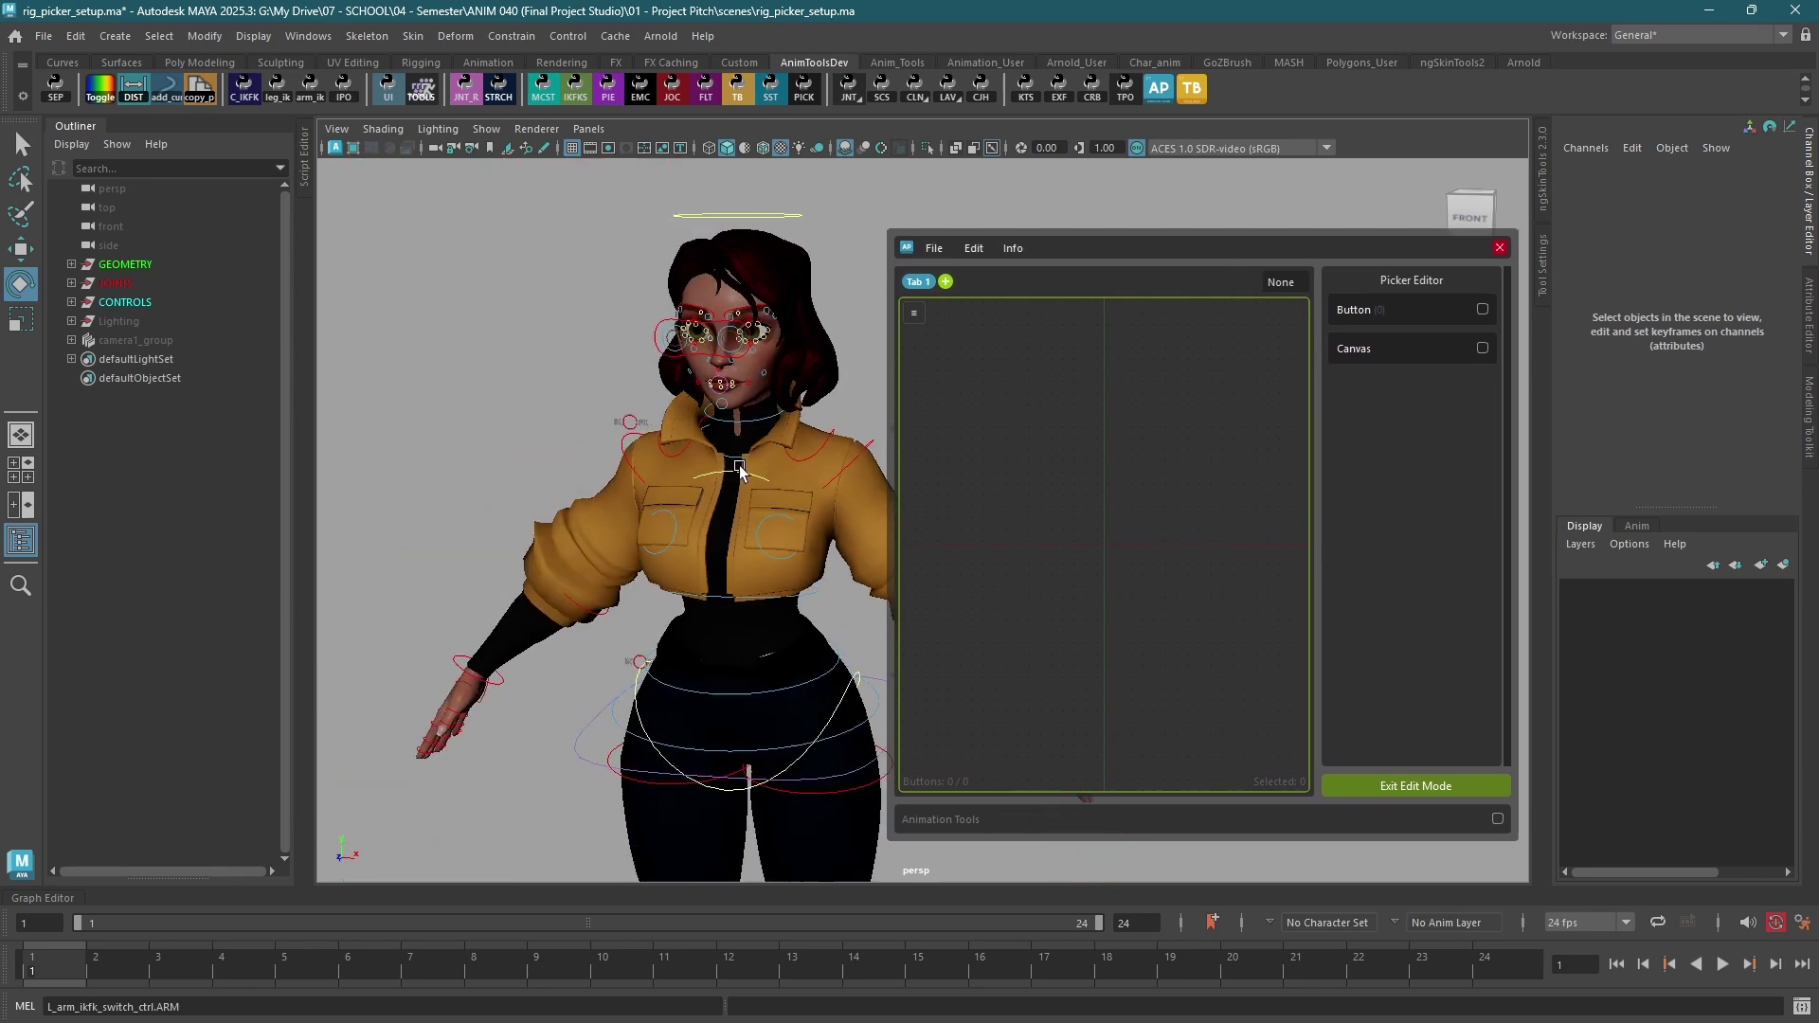
left_click_drag(743, 463, 714, 455, "alt")
scroll(690, 480, "up", 3)
middle_click_drag(690, 480, 682, 493, "alt")
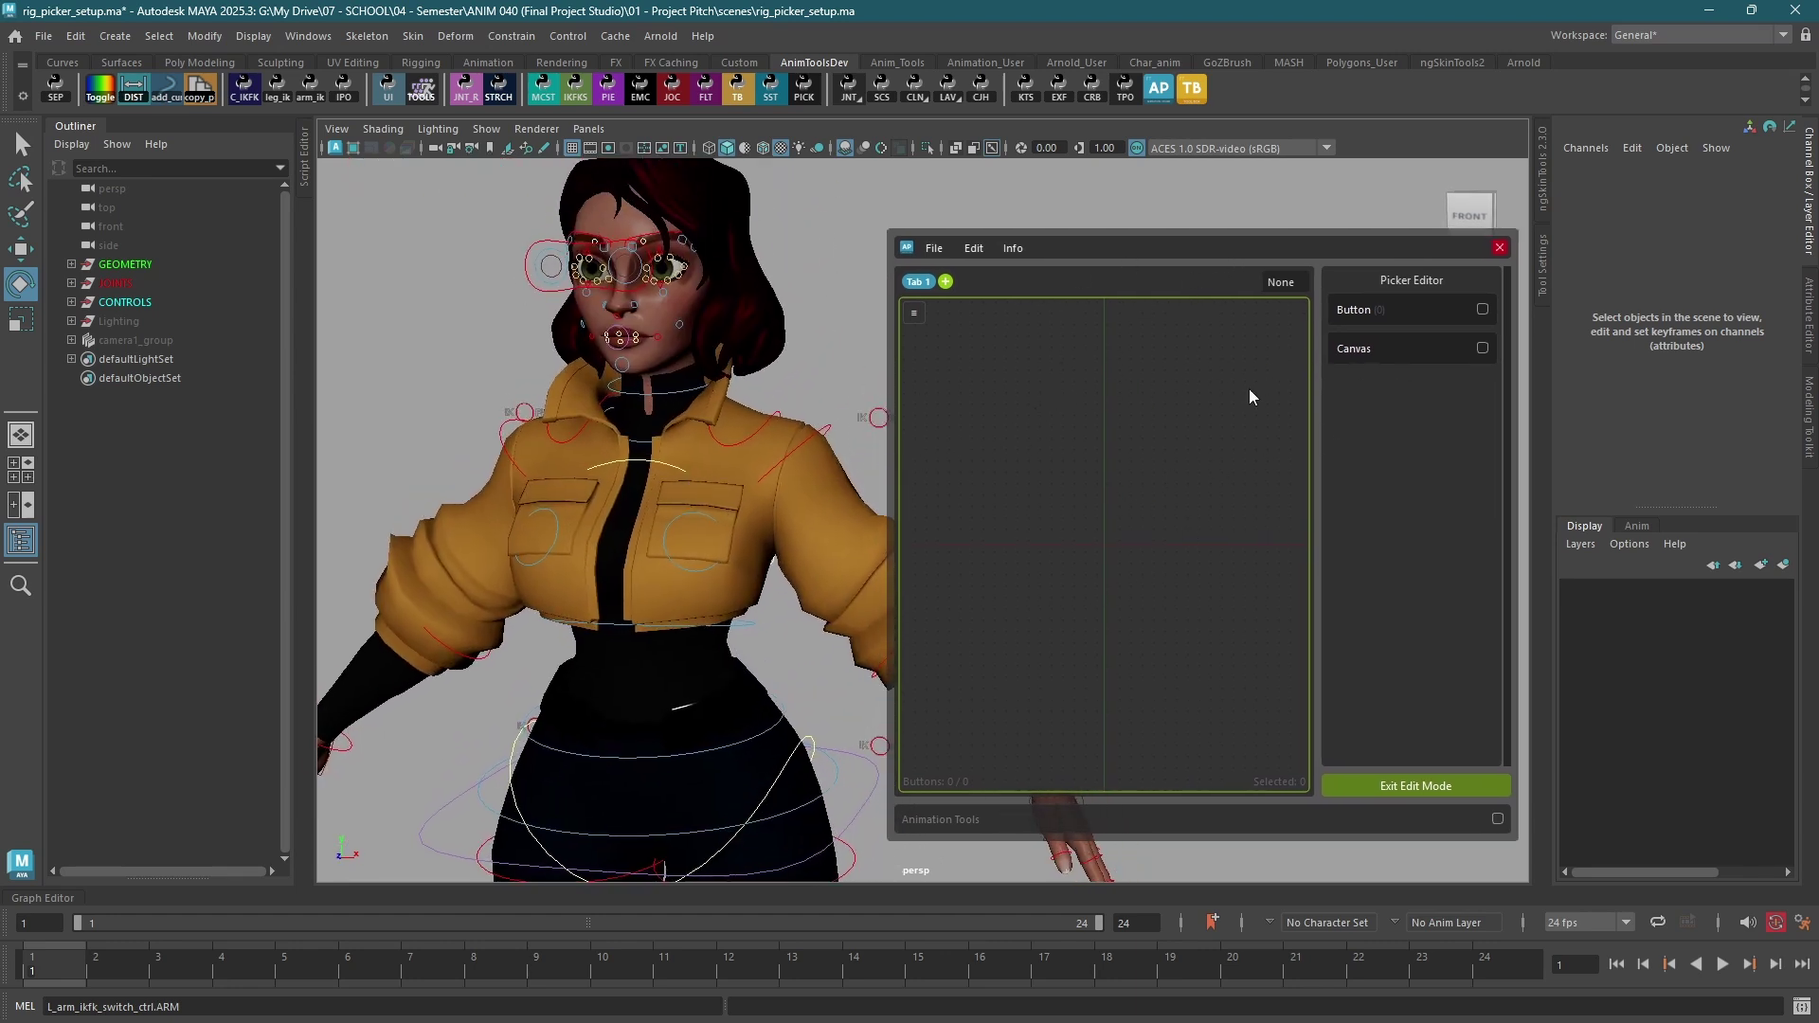
- Open the canvas settings and start adding a background image
left_click(1364, 351)
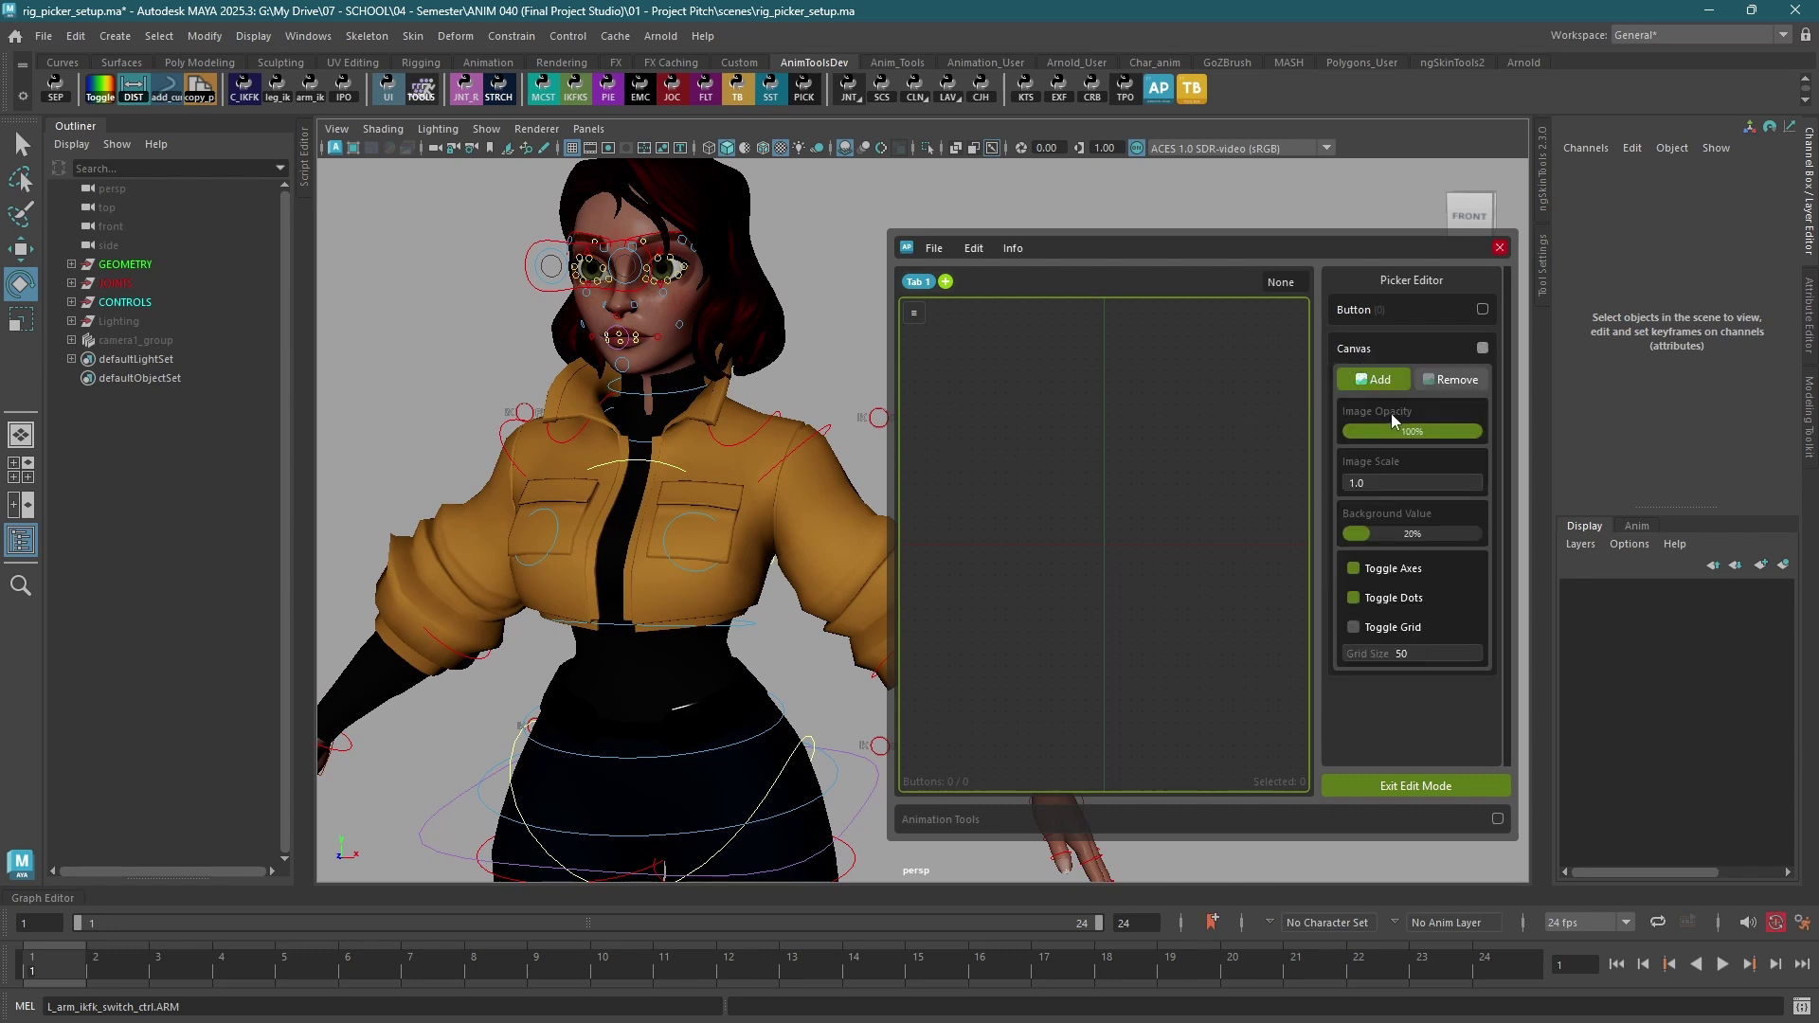
left_click(1361, 380)
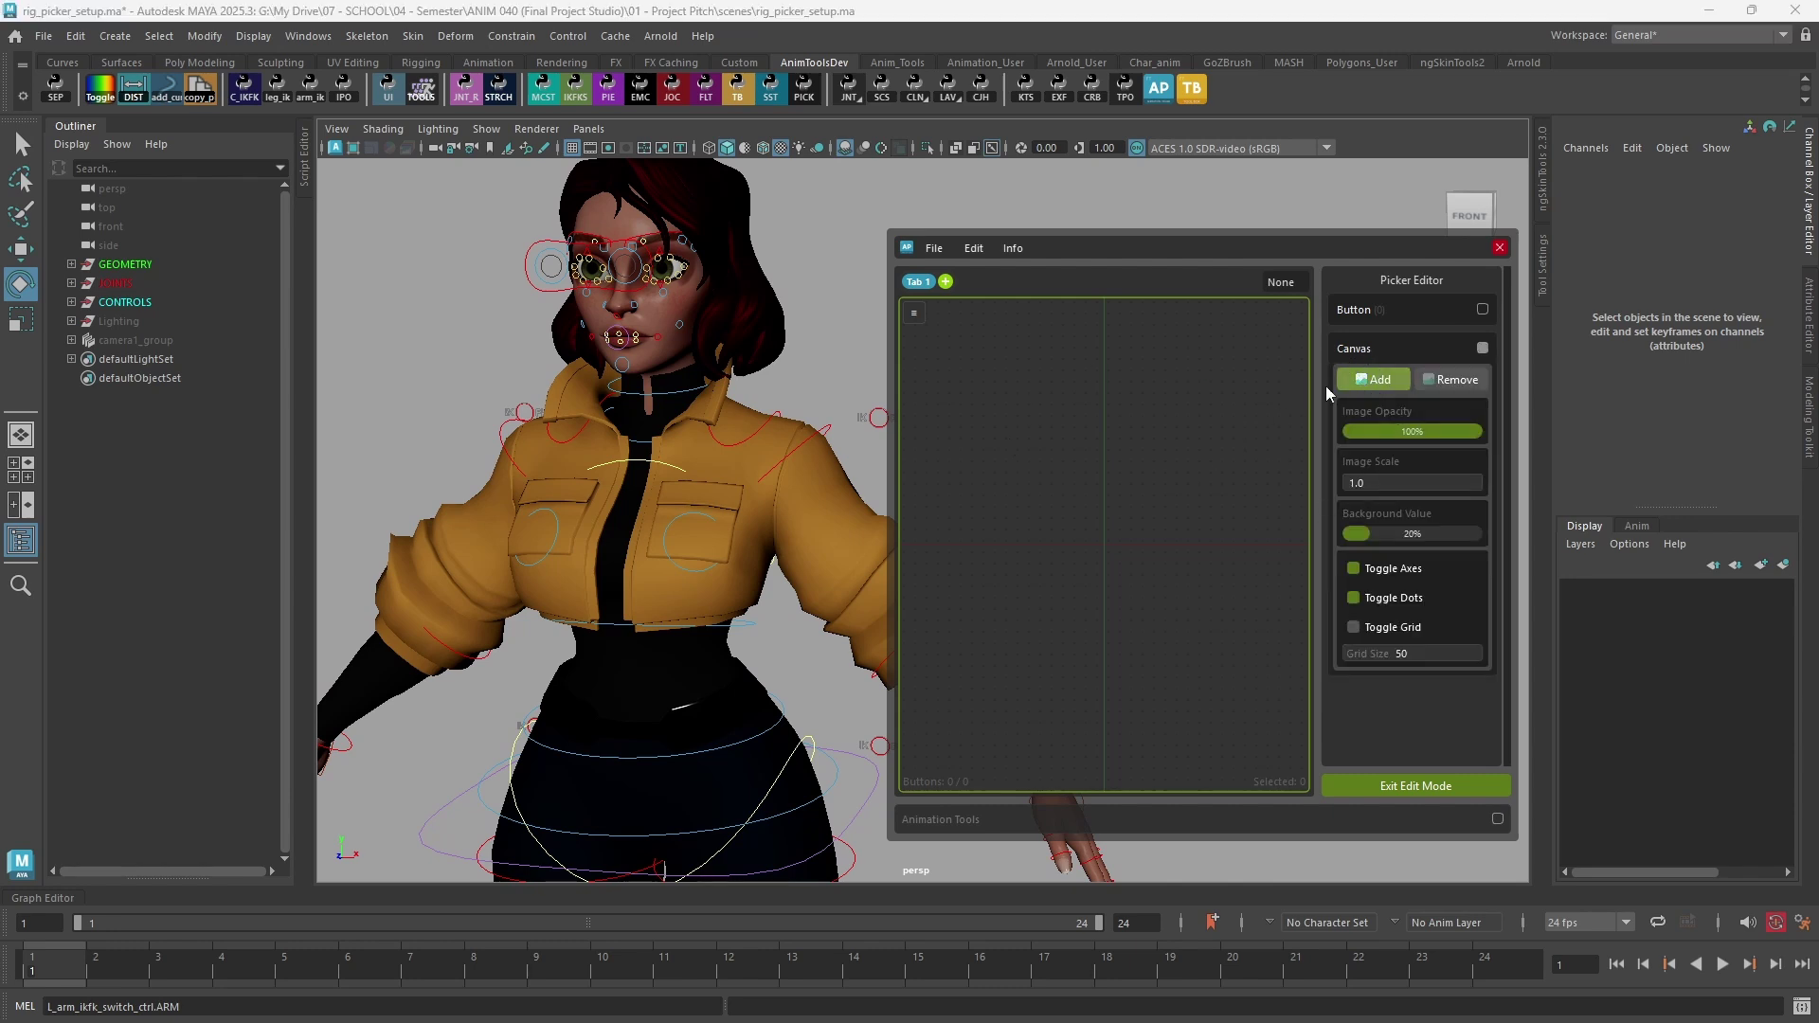
left_click(1777, 243)
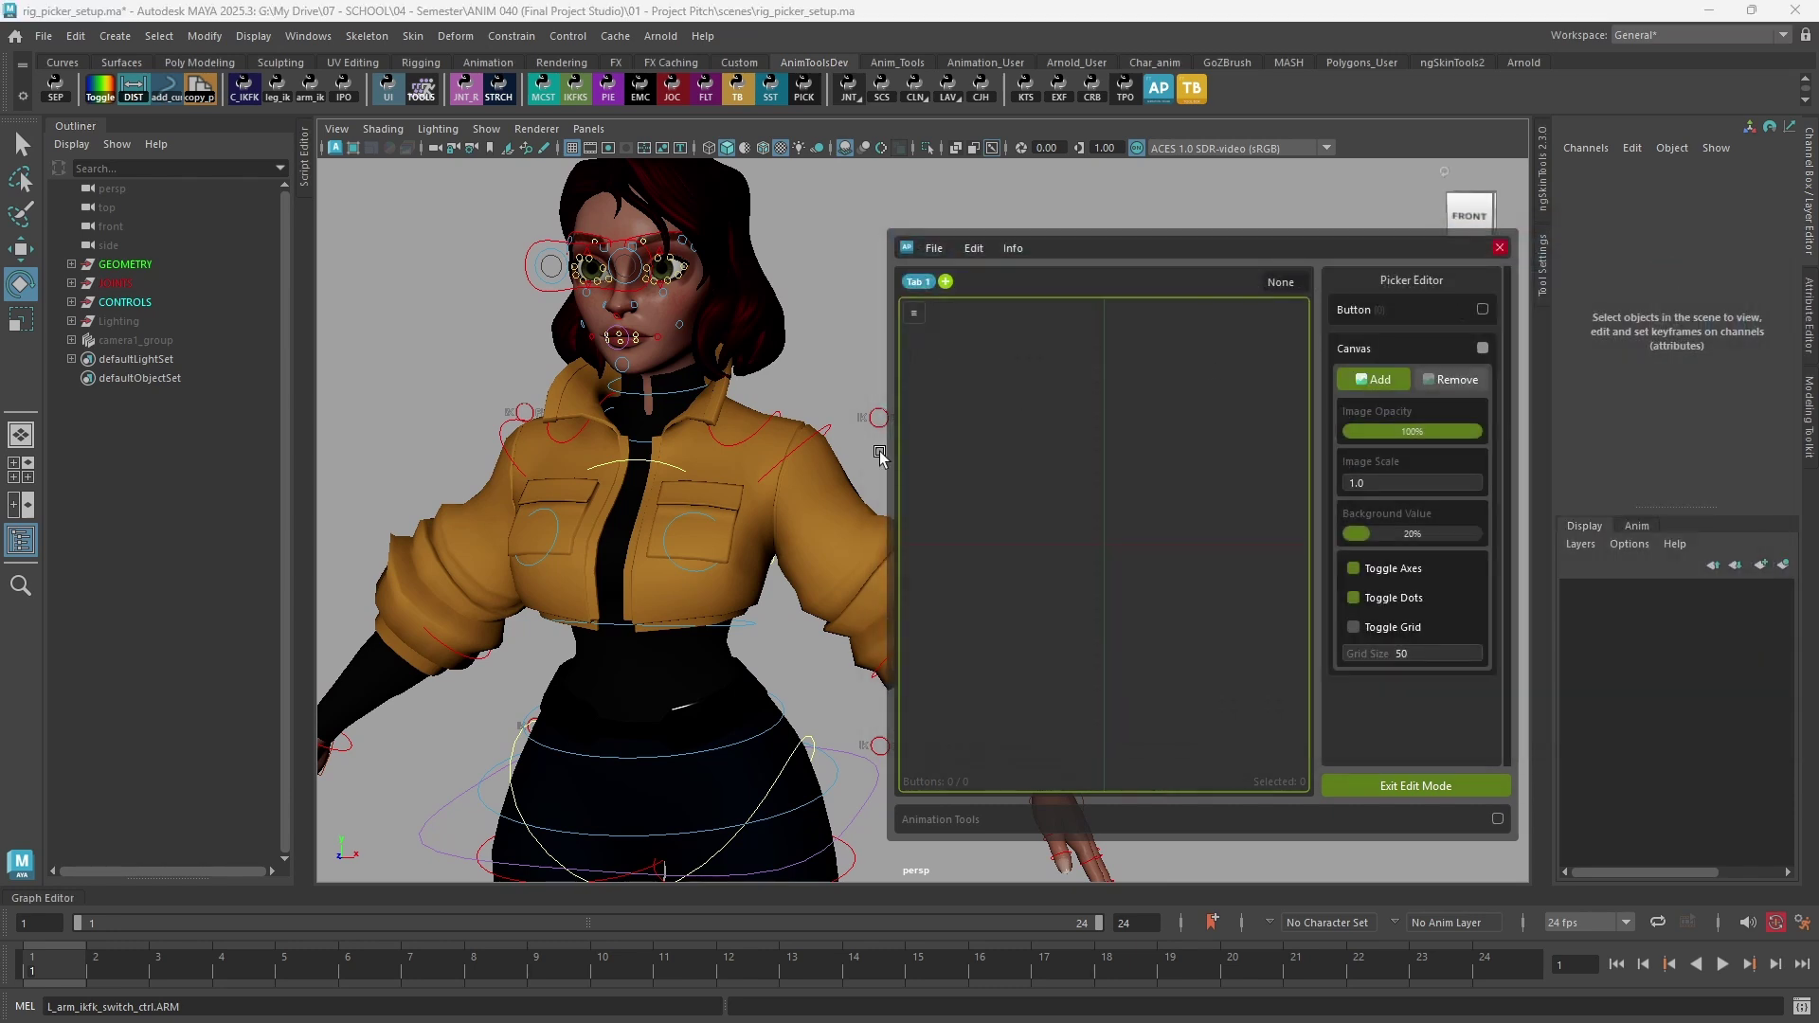
left_click_drag(707, 512, 828, 463, "alt")
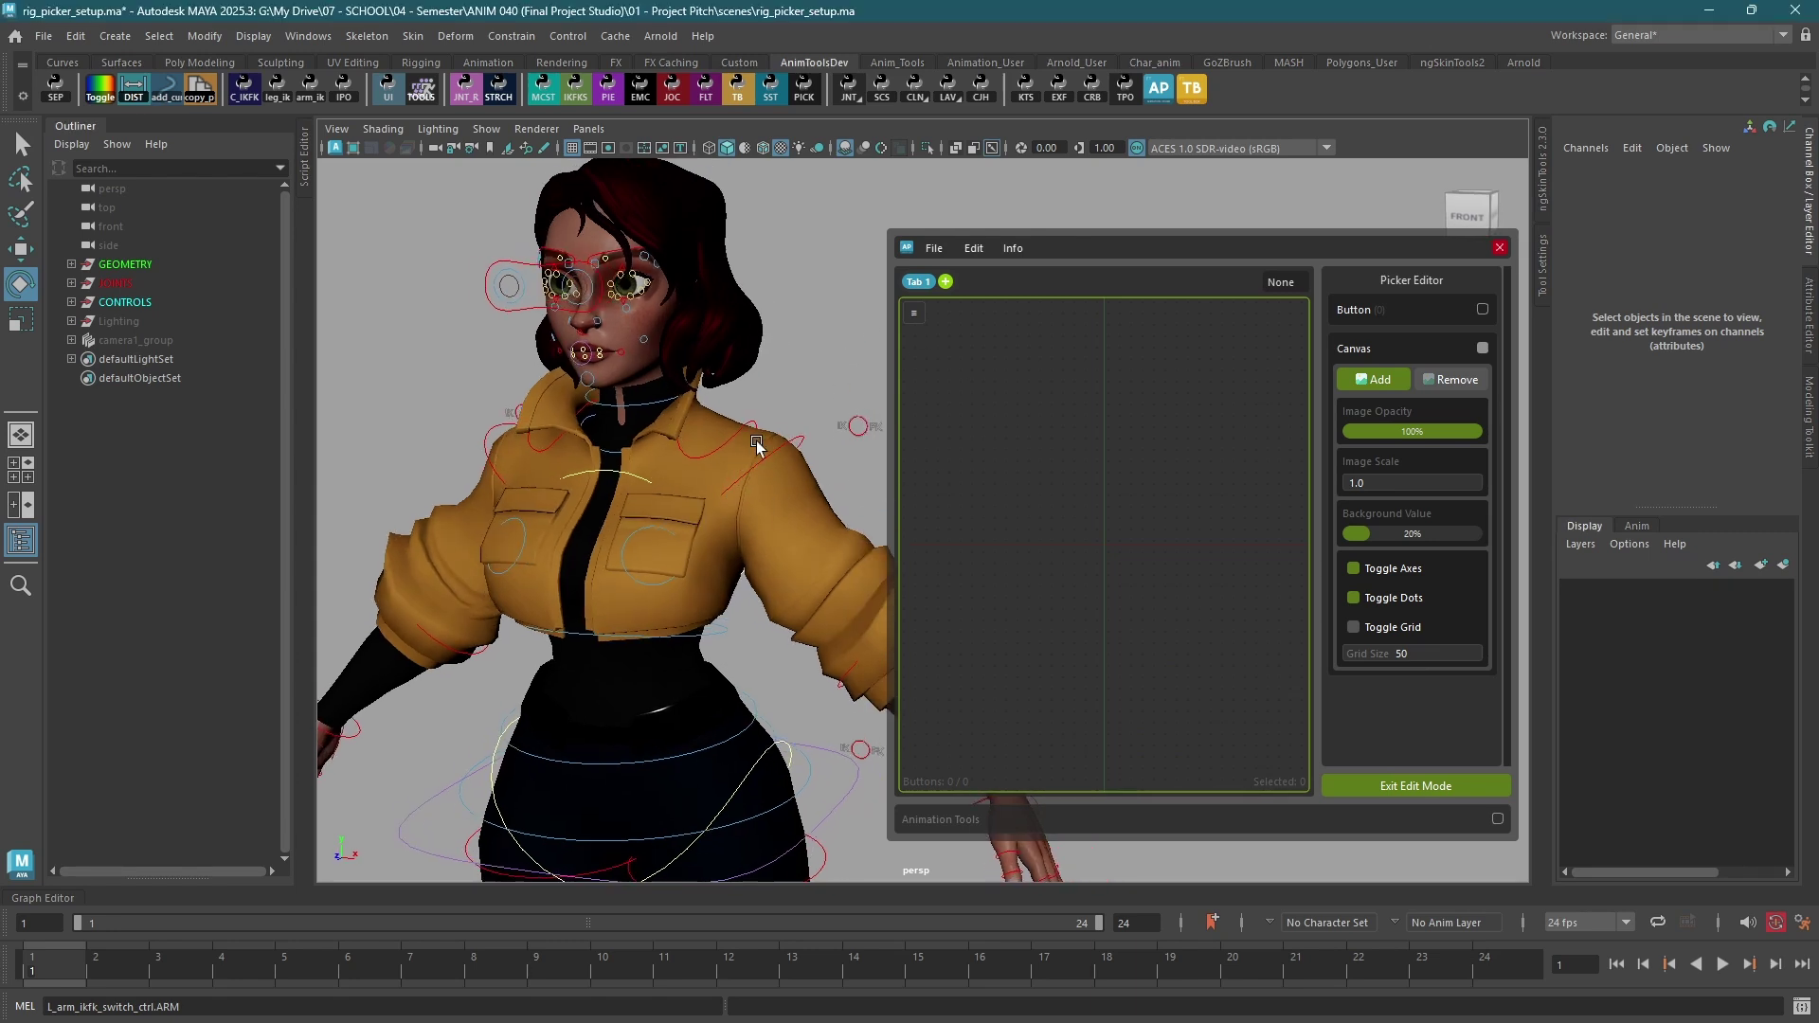
left_click_drag(761, 458, 726, 455, "alt")
- Look at the reference images in File Explorer's picker background folder, and return to Maya
key("super+Tab")
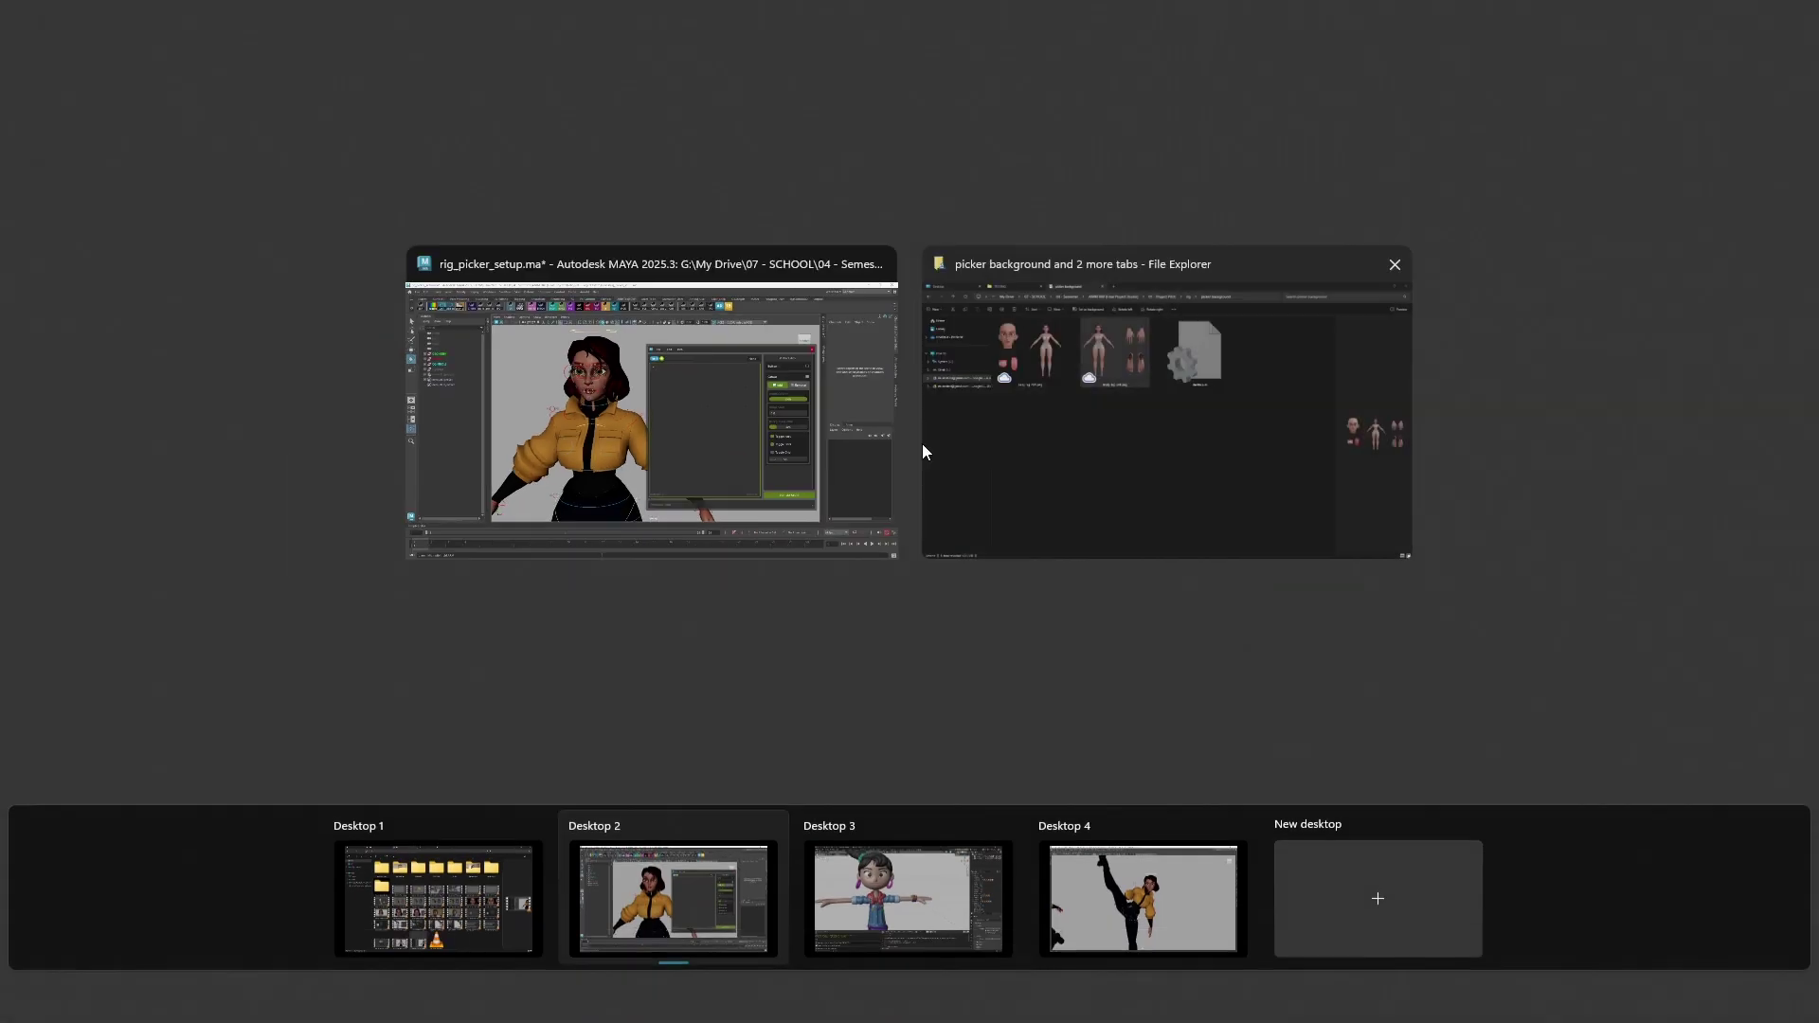
left_click(927, 454)
left_click_drag(705, 283, 1105, 472)
key("alt+Tab")
- Put the character reference image on the canvas as its background with an image scale of 0.50
scroll(1121, 530, "up", 3)
left_click(1378, 482)
scroll(1378, 483, "down", 5)
scroll(1379, 482, "up", 6)
scroll(1378, 482, "down", 4)
scroll(1378, 482, "up", 5)
scroll(1379, 482, "down", 3)
mouse_move(1377, 482)
middle_mouse_down()
mouse_move(1413, 481)
mouse_move(1362, 491)
middle_mouse_up()
left_click_drag(1361, 491, 1356, 490)
scroll(1122, 671, "up", 5)
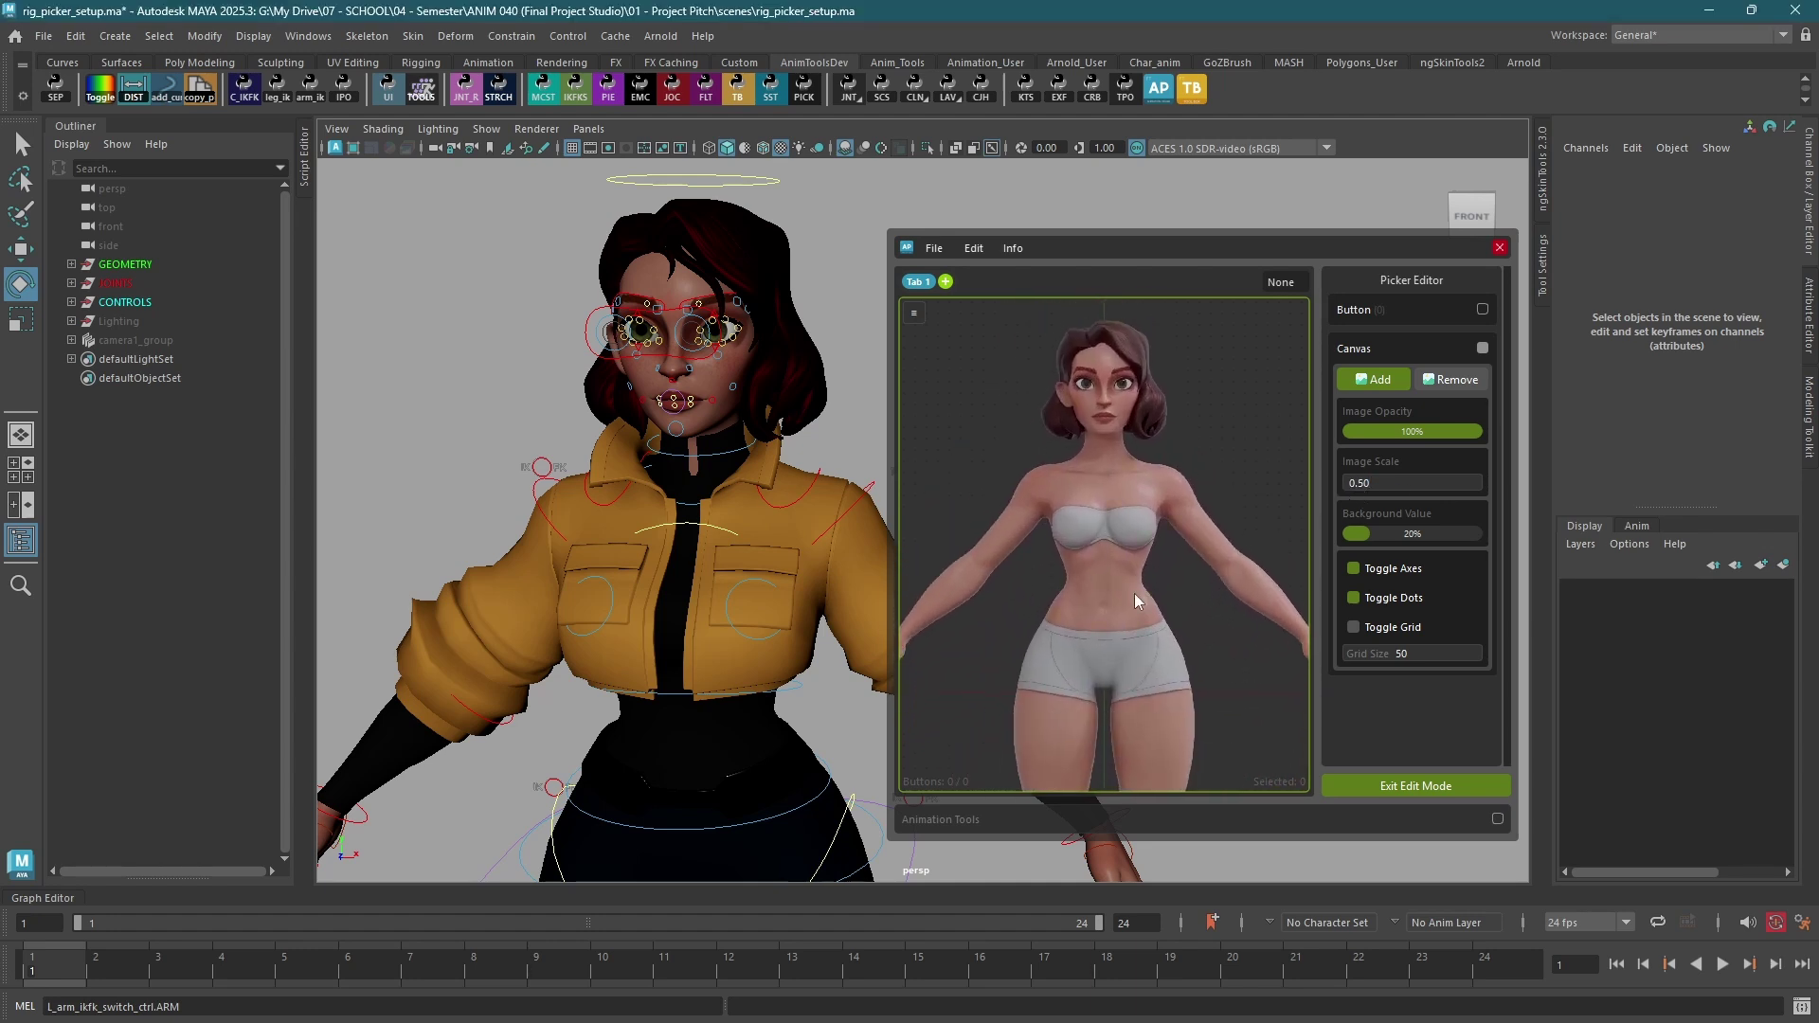
- Set the canvas background value to 23%, hide the dots and axes, and show the grid with a size of 55
mouse_move(1363, 532)
left_mouse_down()
mouse_move(1463, 533)
mouse_move(1352, 533)
left_mouse_up()
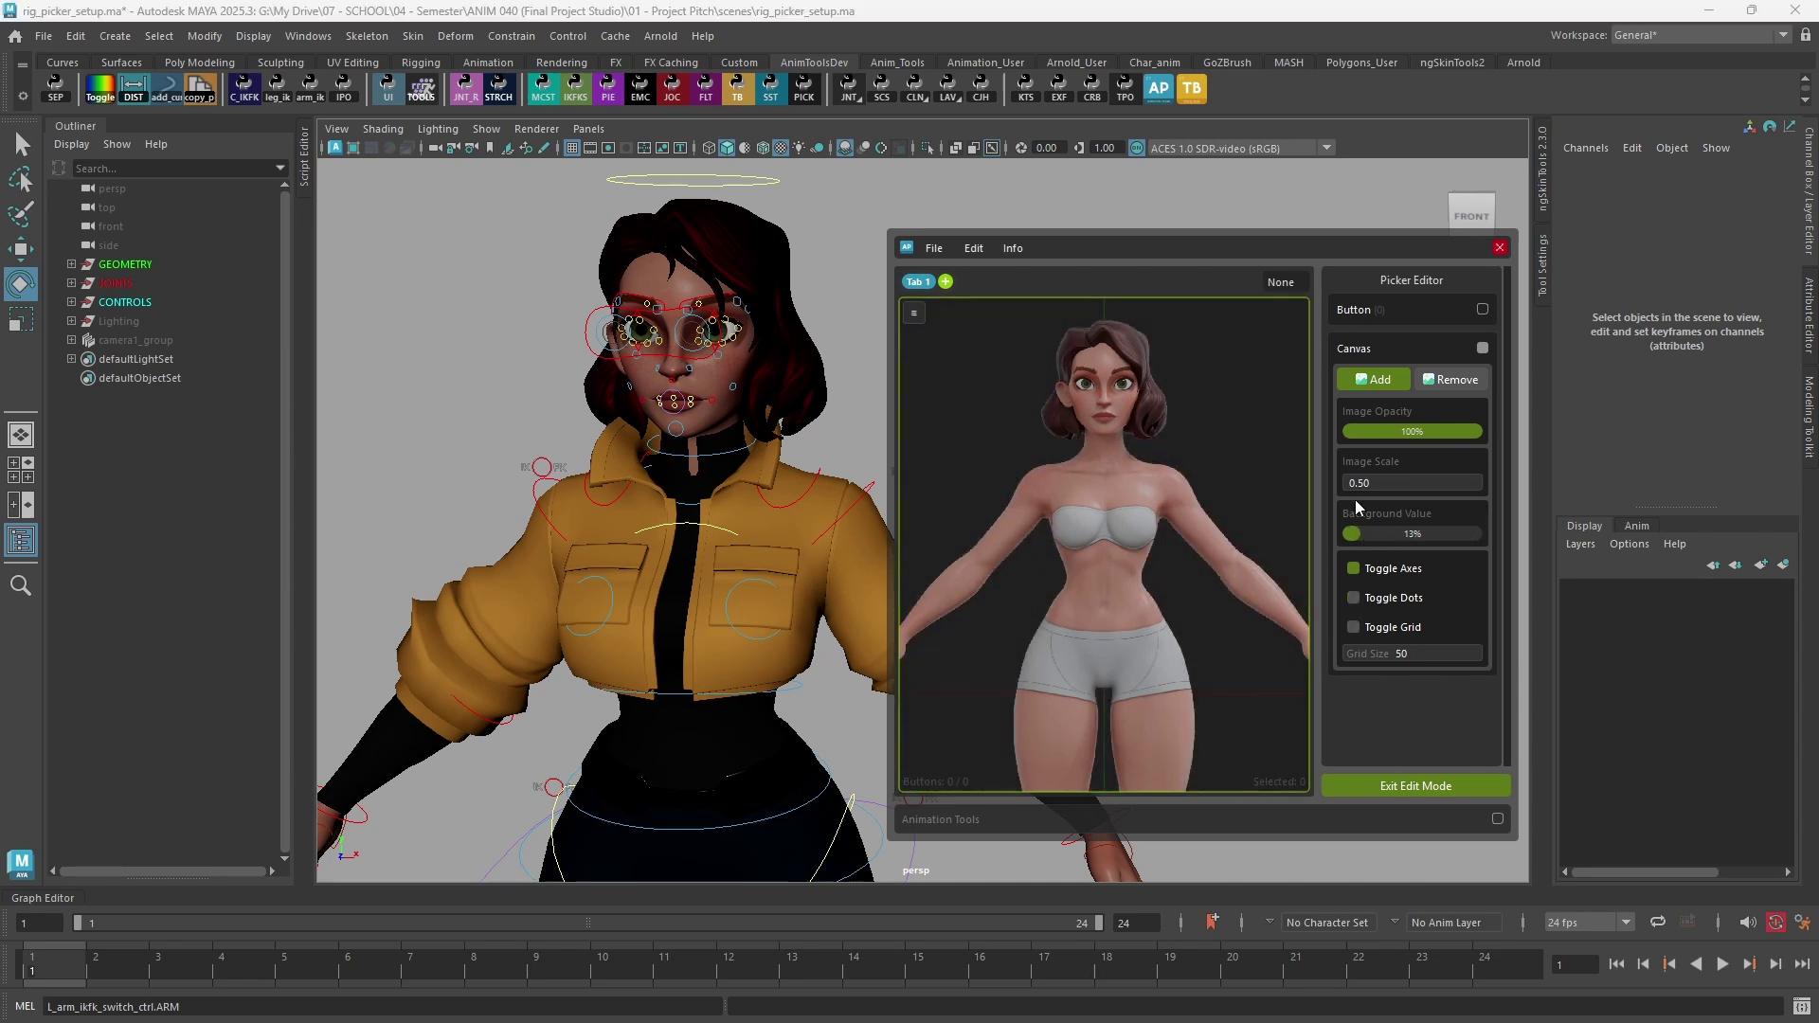
left_click_drag(1368, 535, 1379, 534)
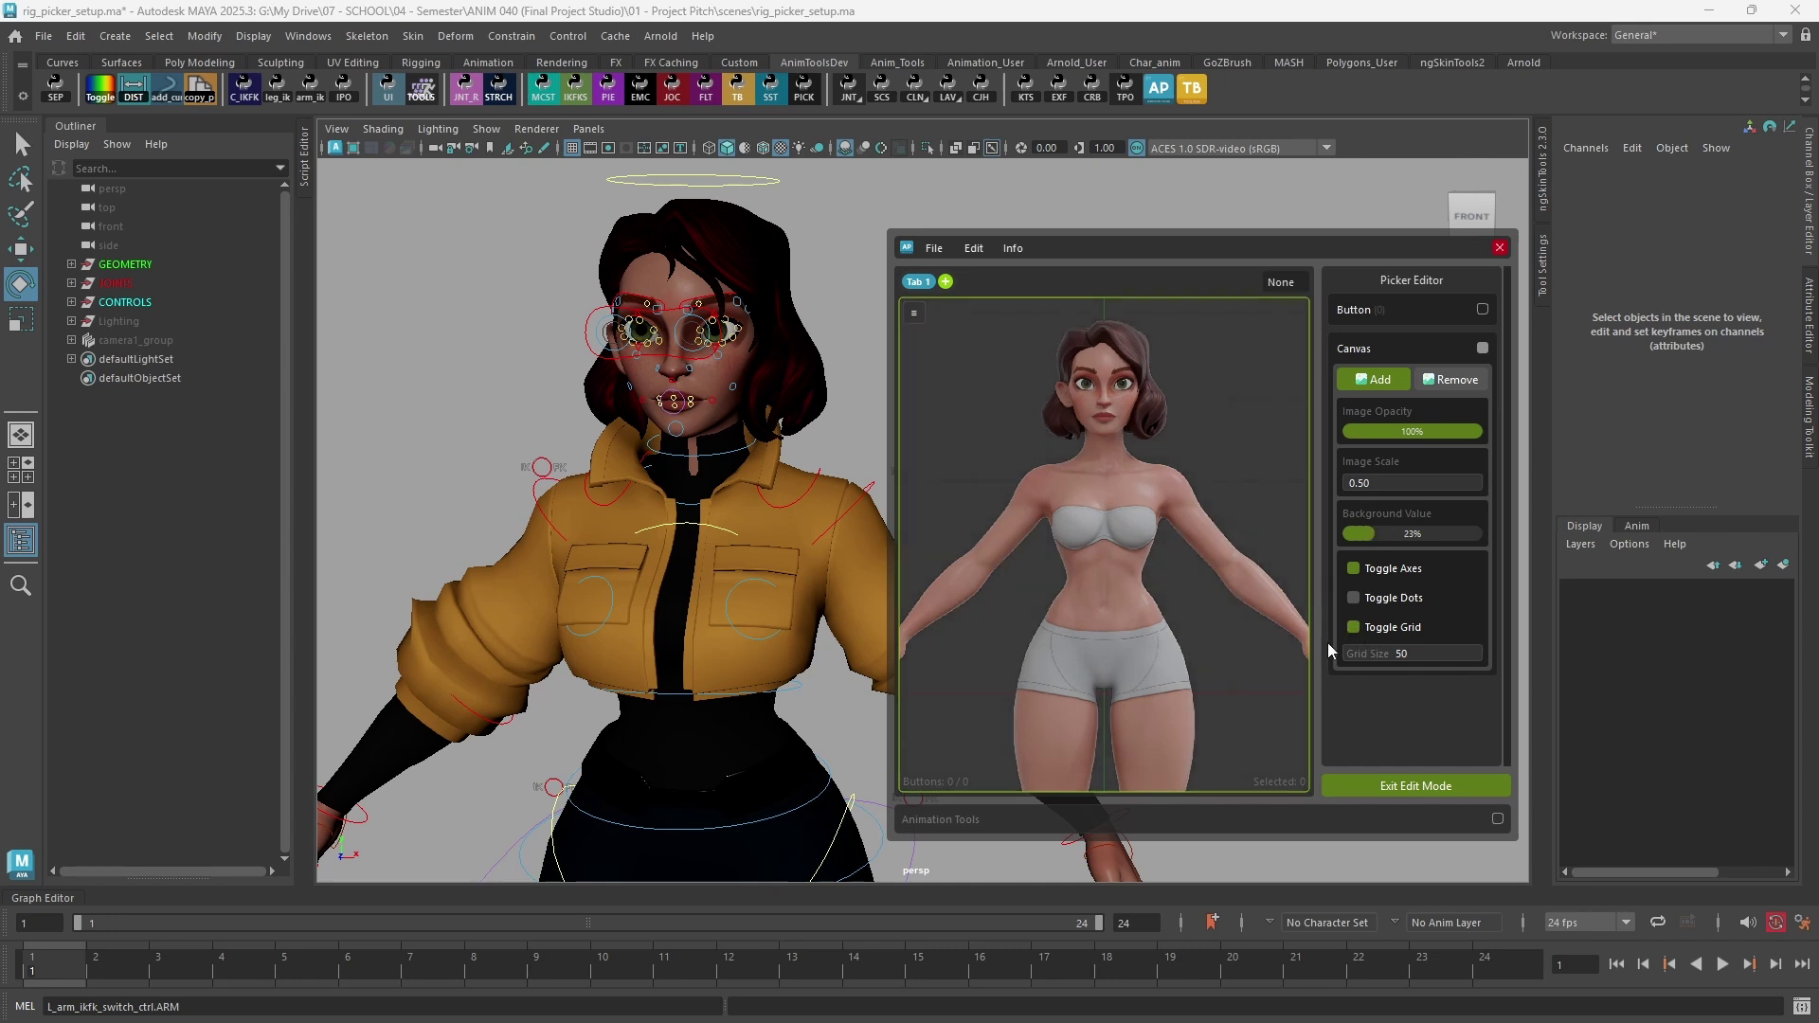
left_click(1352, 570)
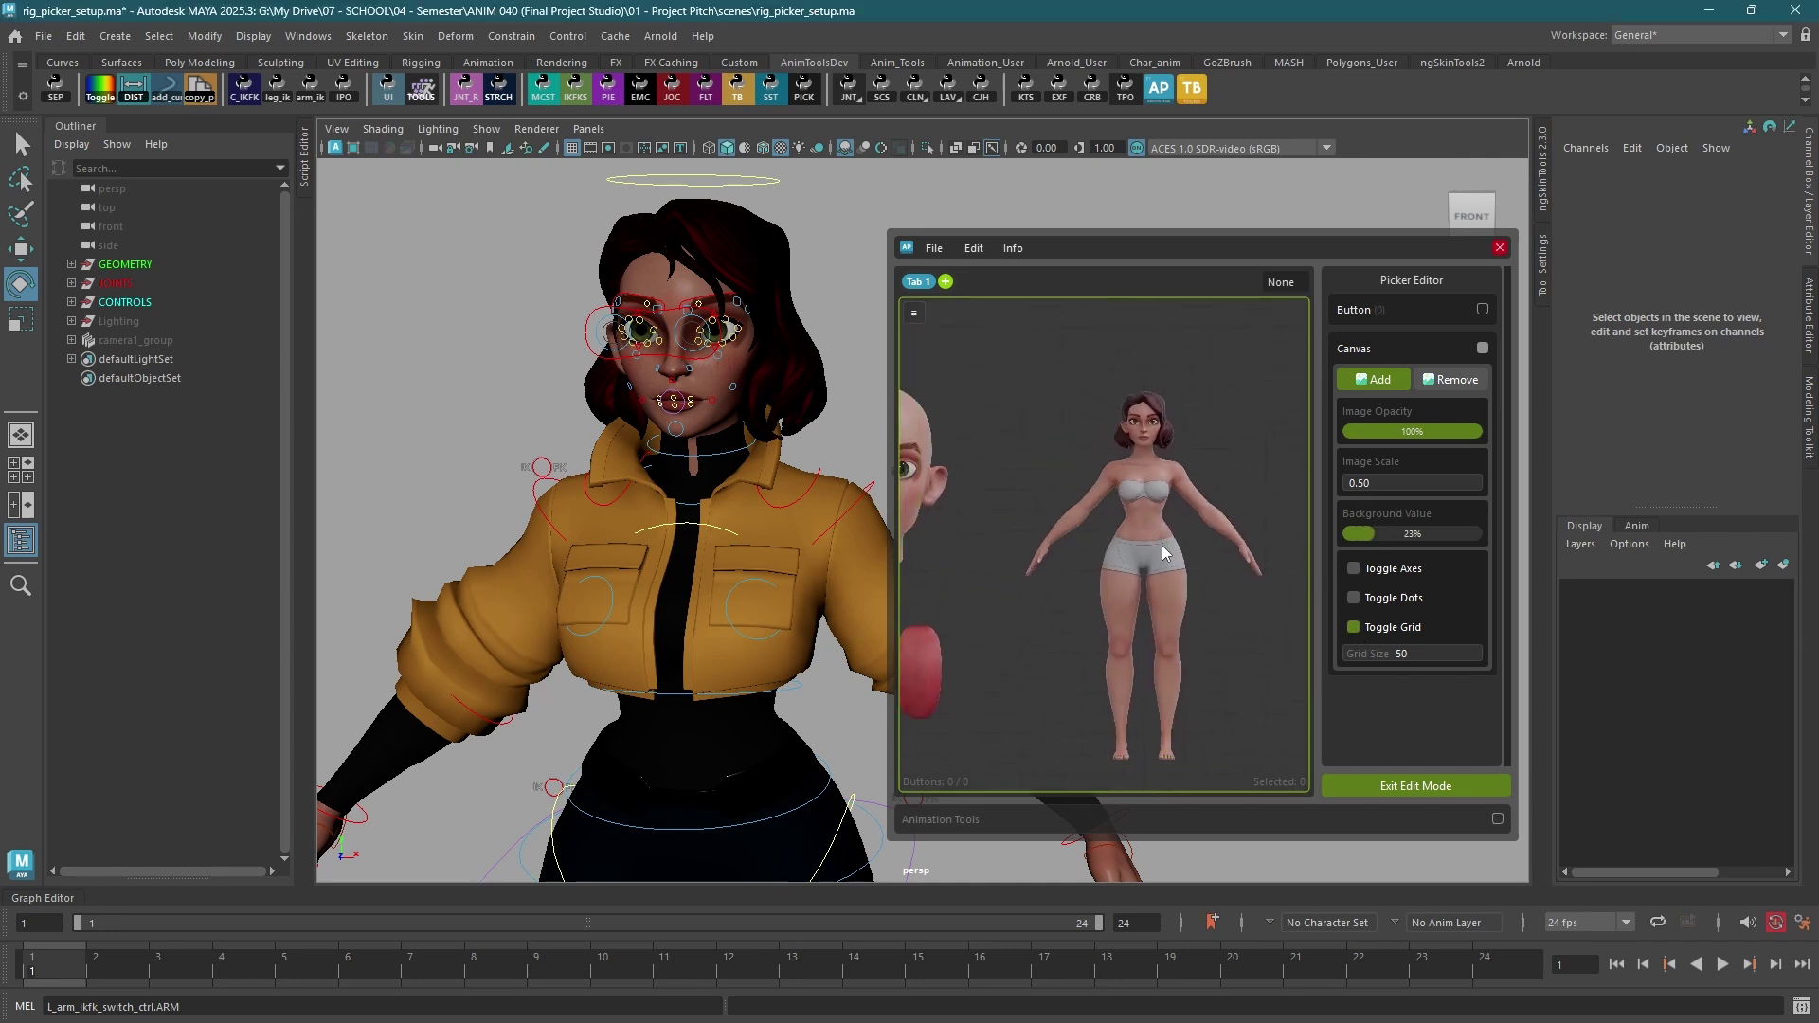
left_click_drag(1394, 653, 1432, 649)
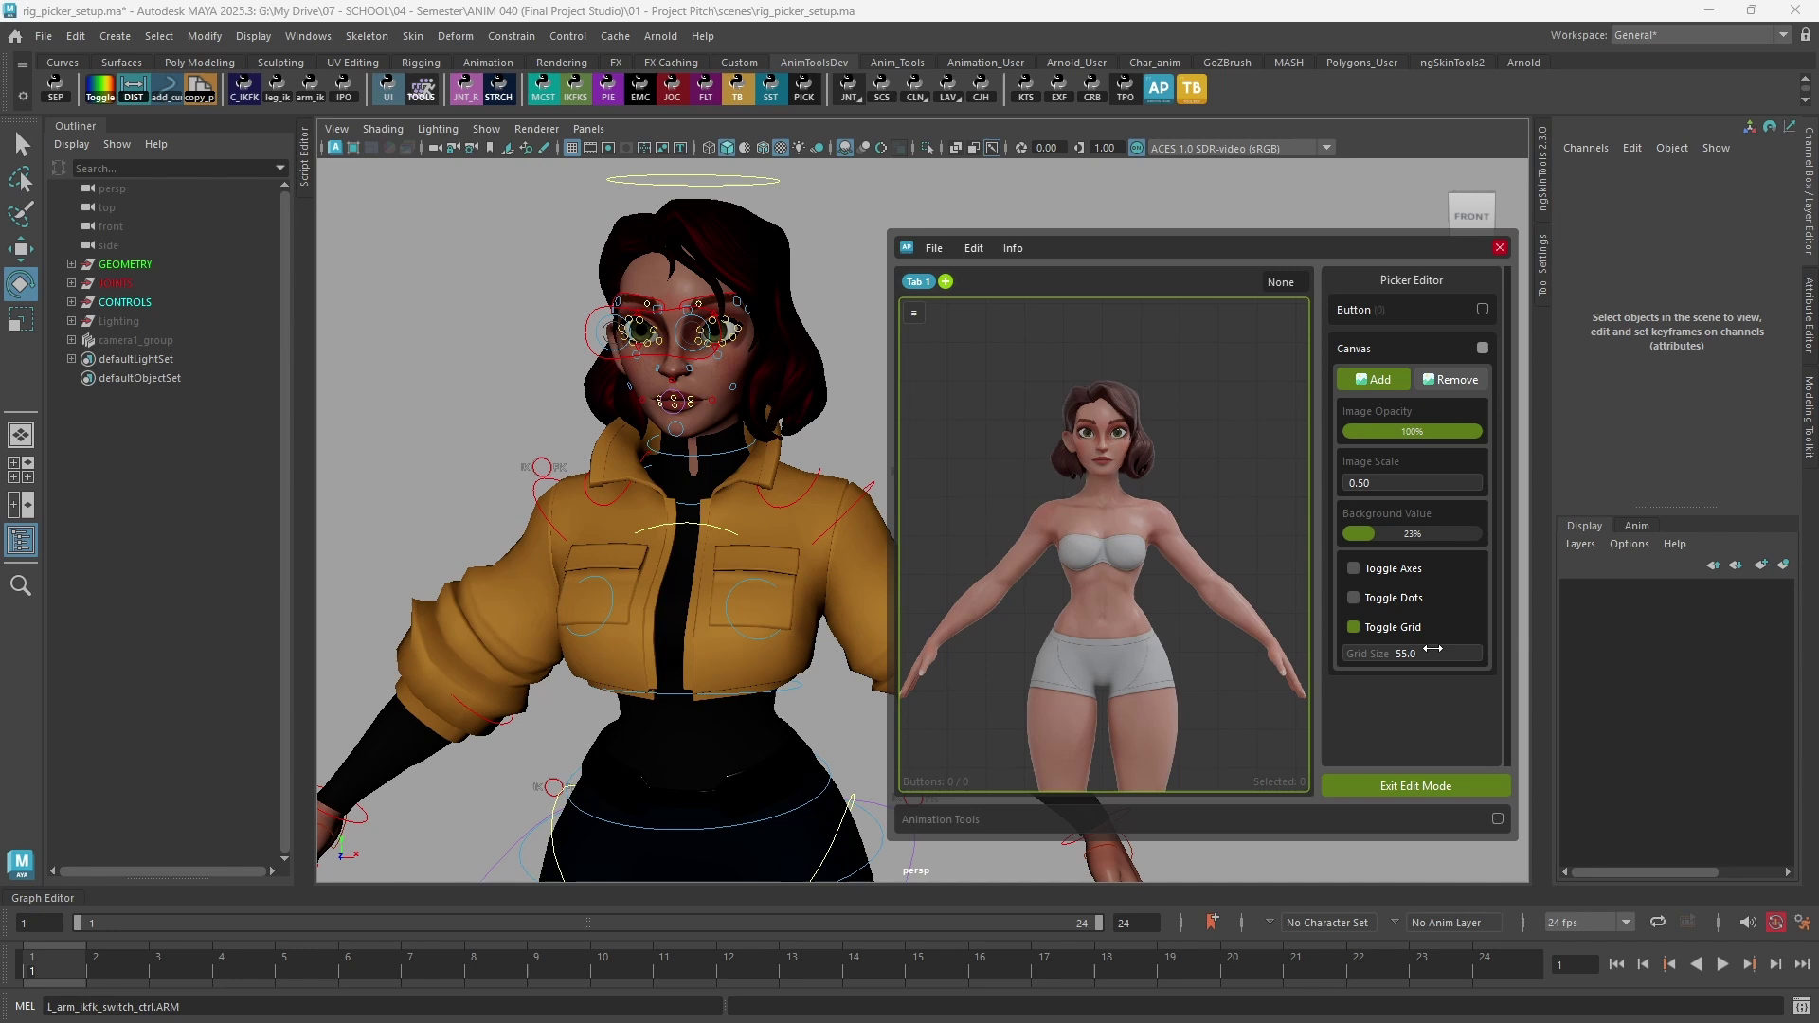
left_click(1365, 351)
- Open the button settings and add two buttons to the canvas beside the character's head and shoulder
left_click(1343, 309)
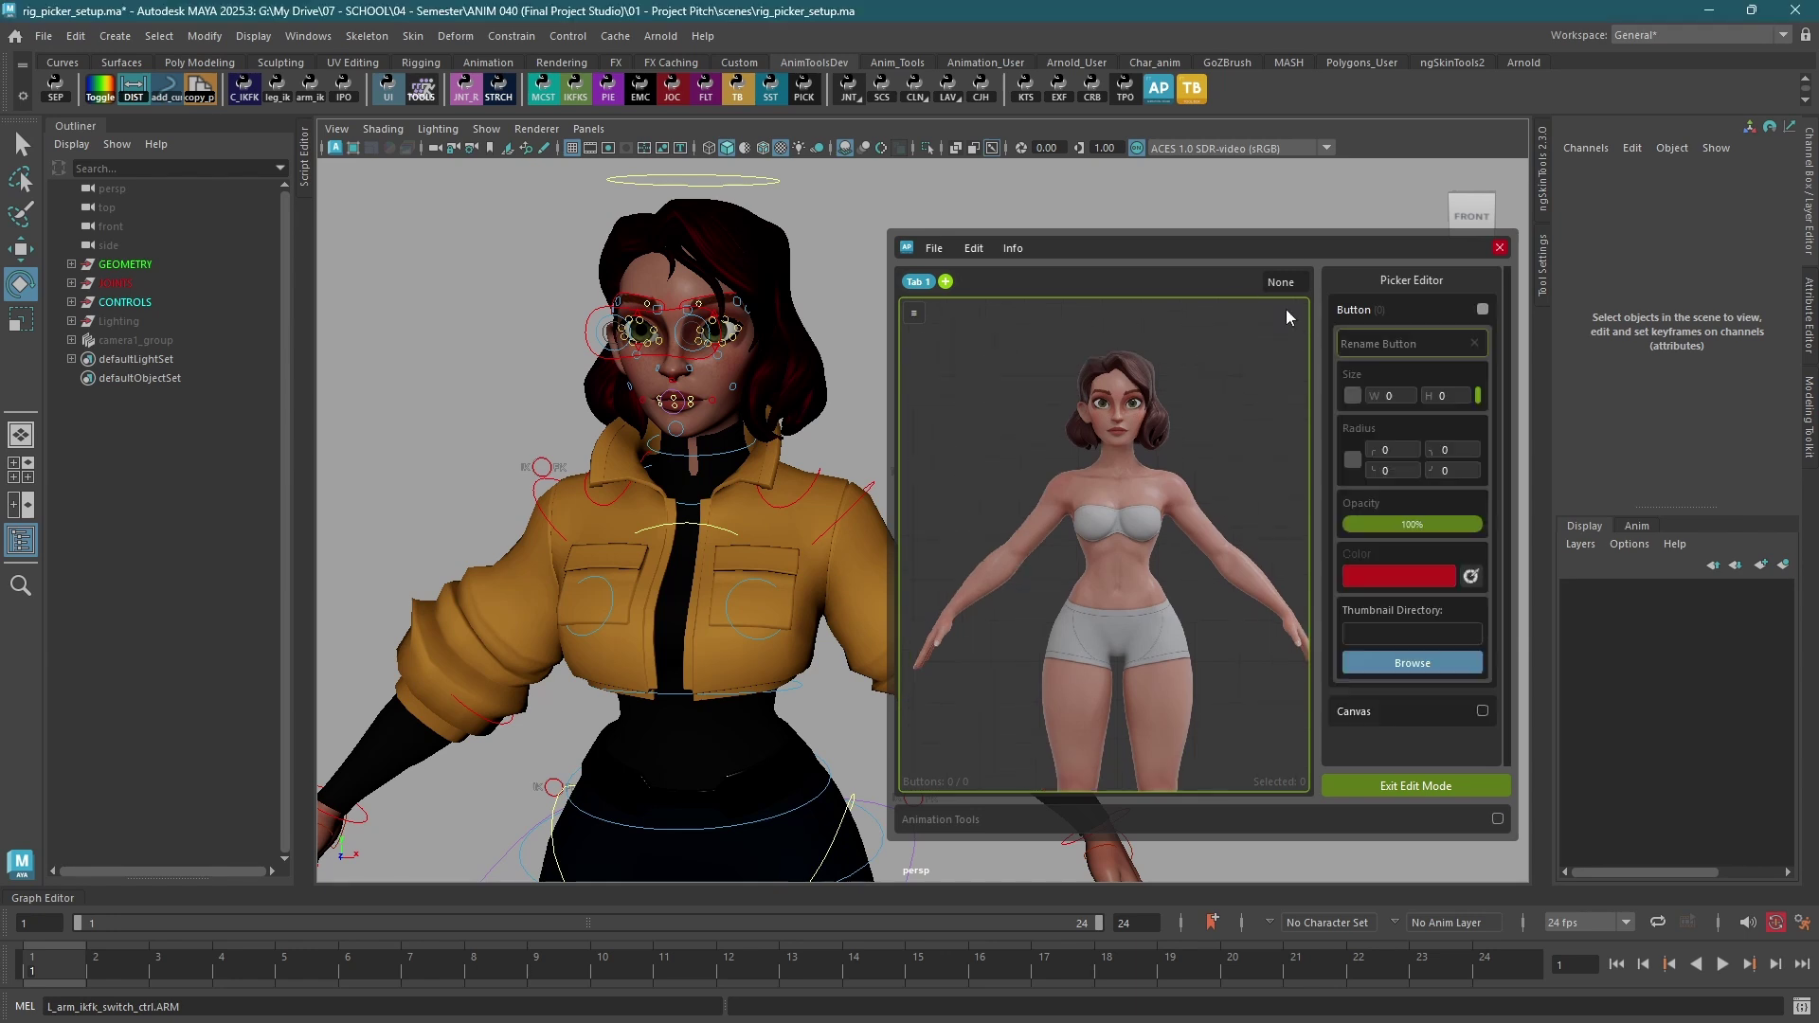
left_click_drag(1243, 256, 1329, 254)
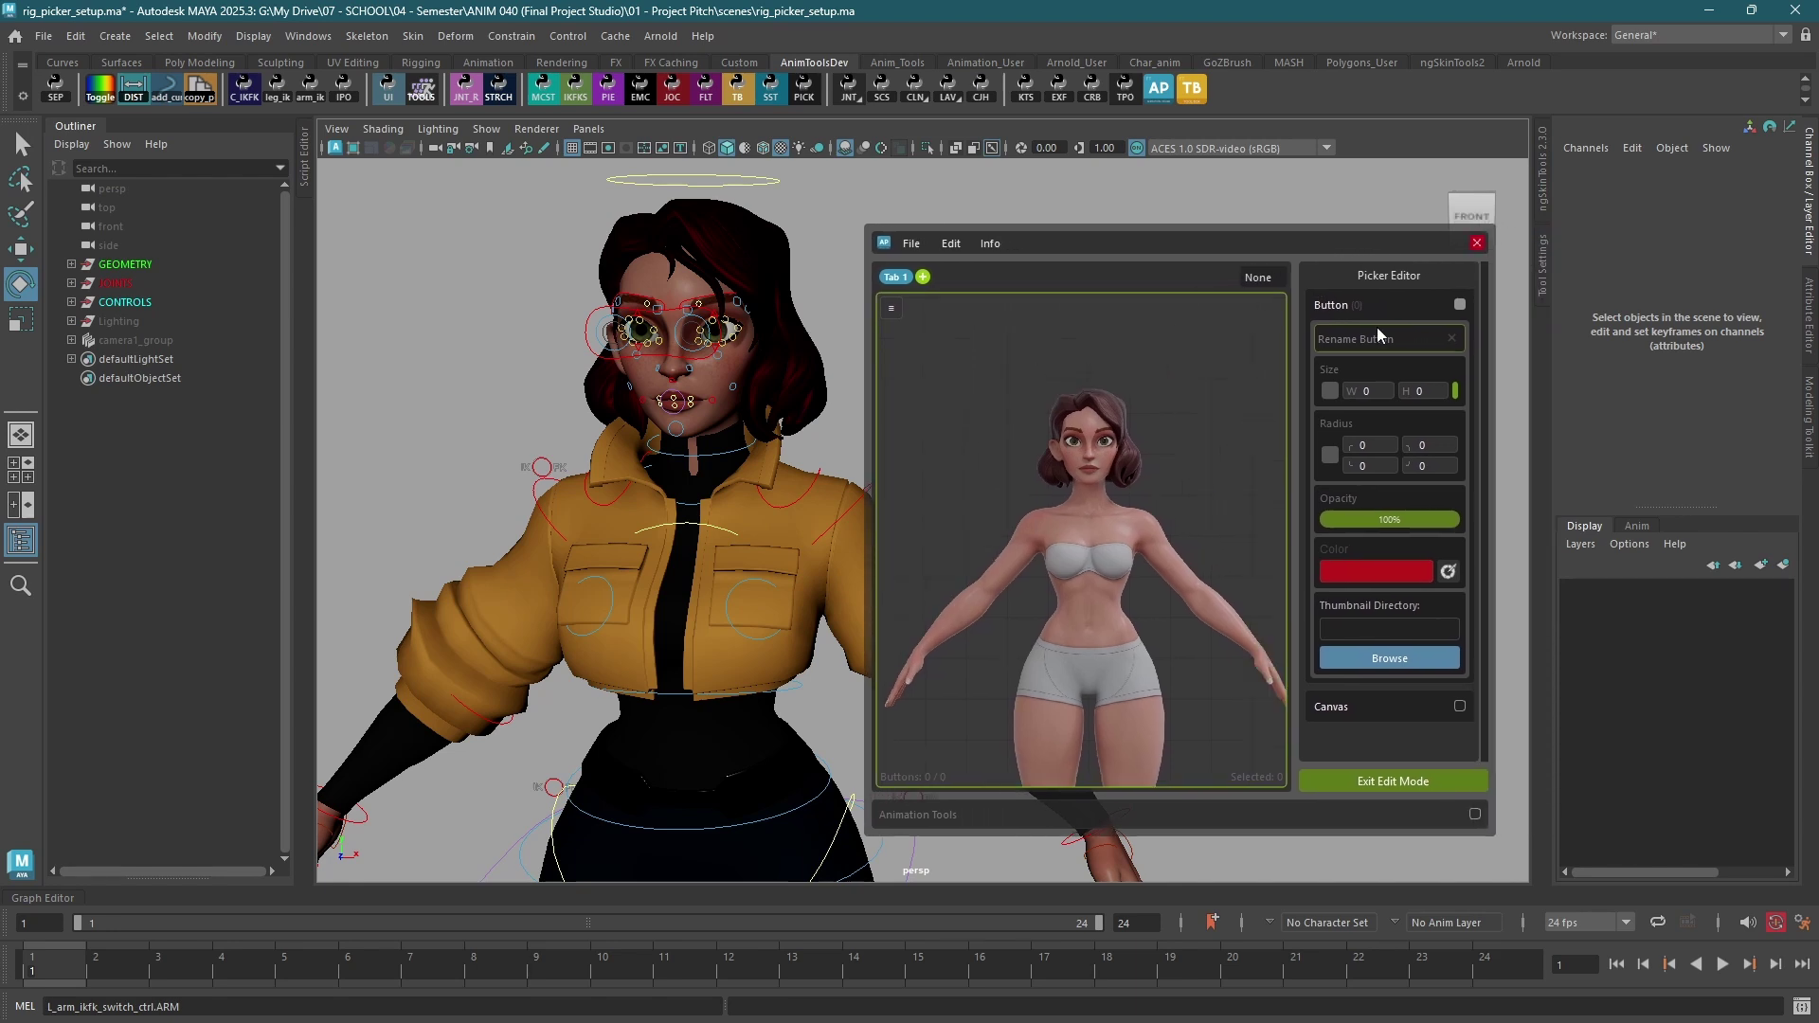
scroll(1090, 436, "up", 3)
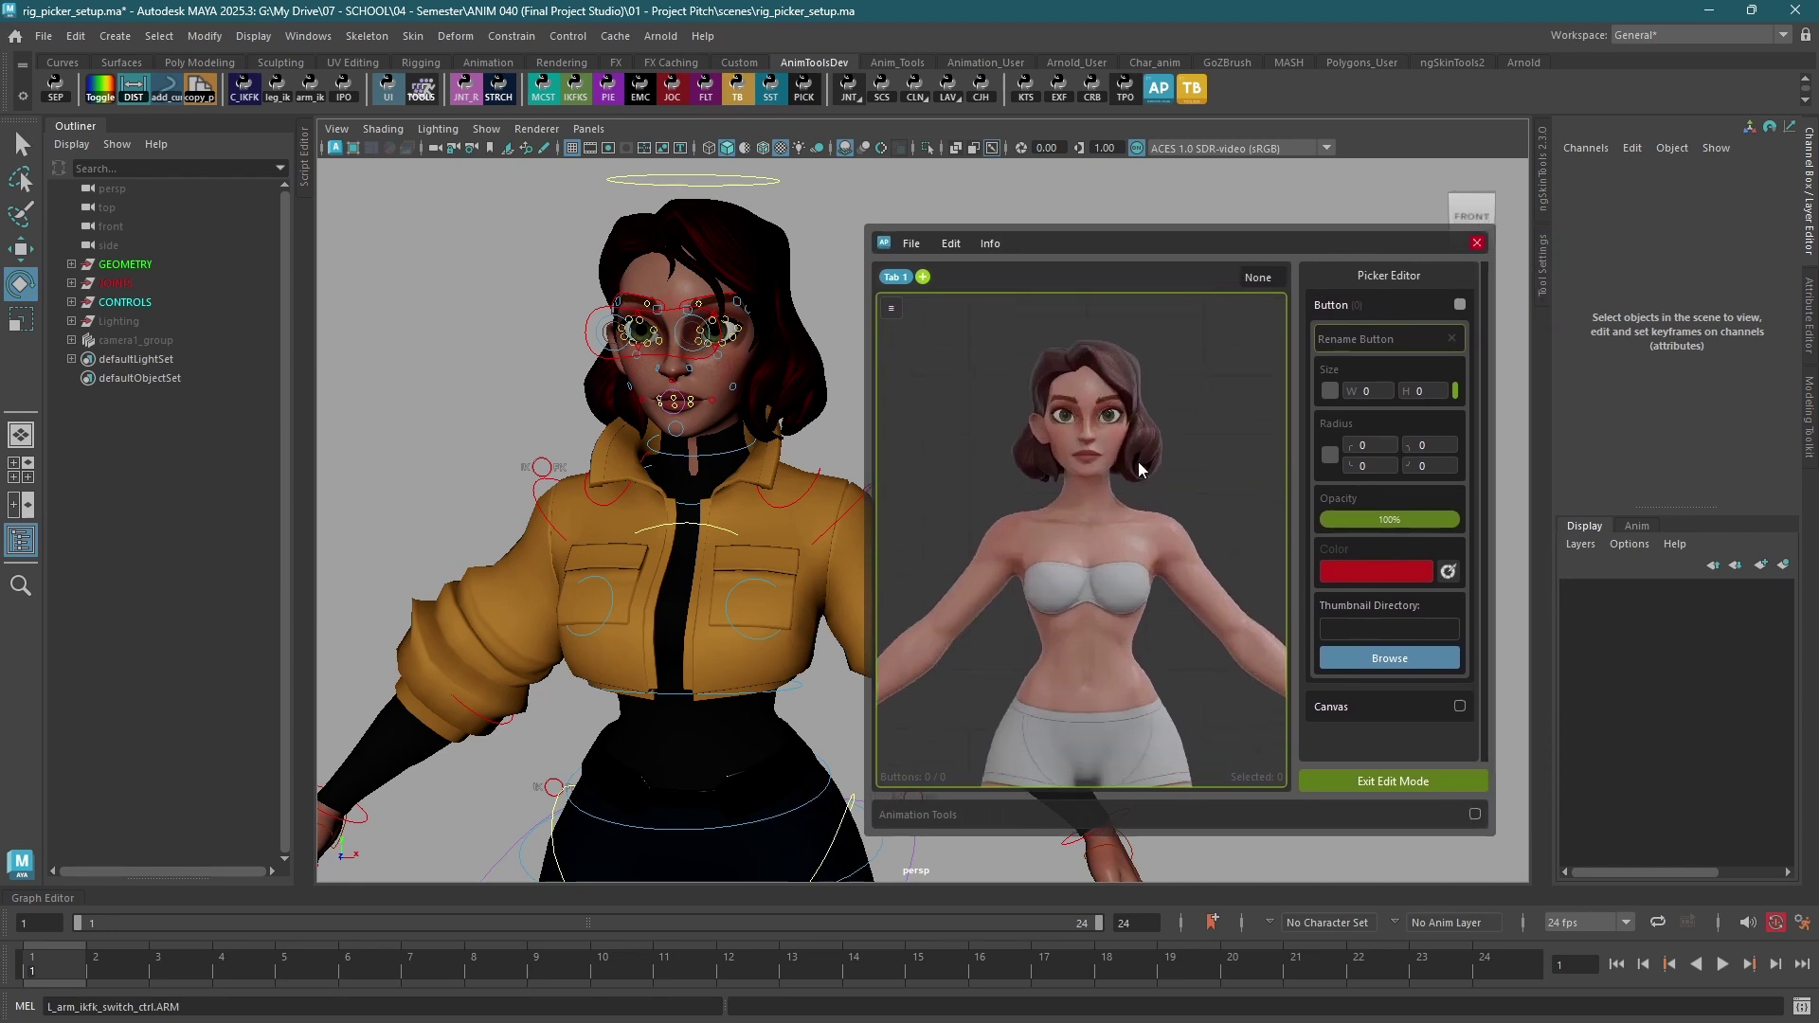
right_click(1083, 417)
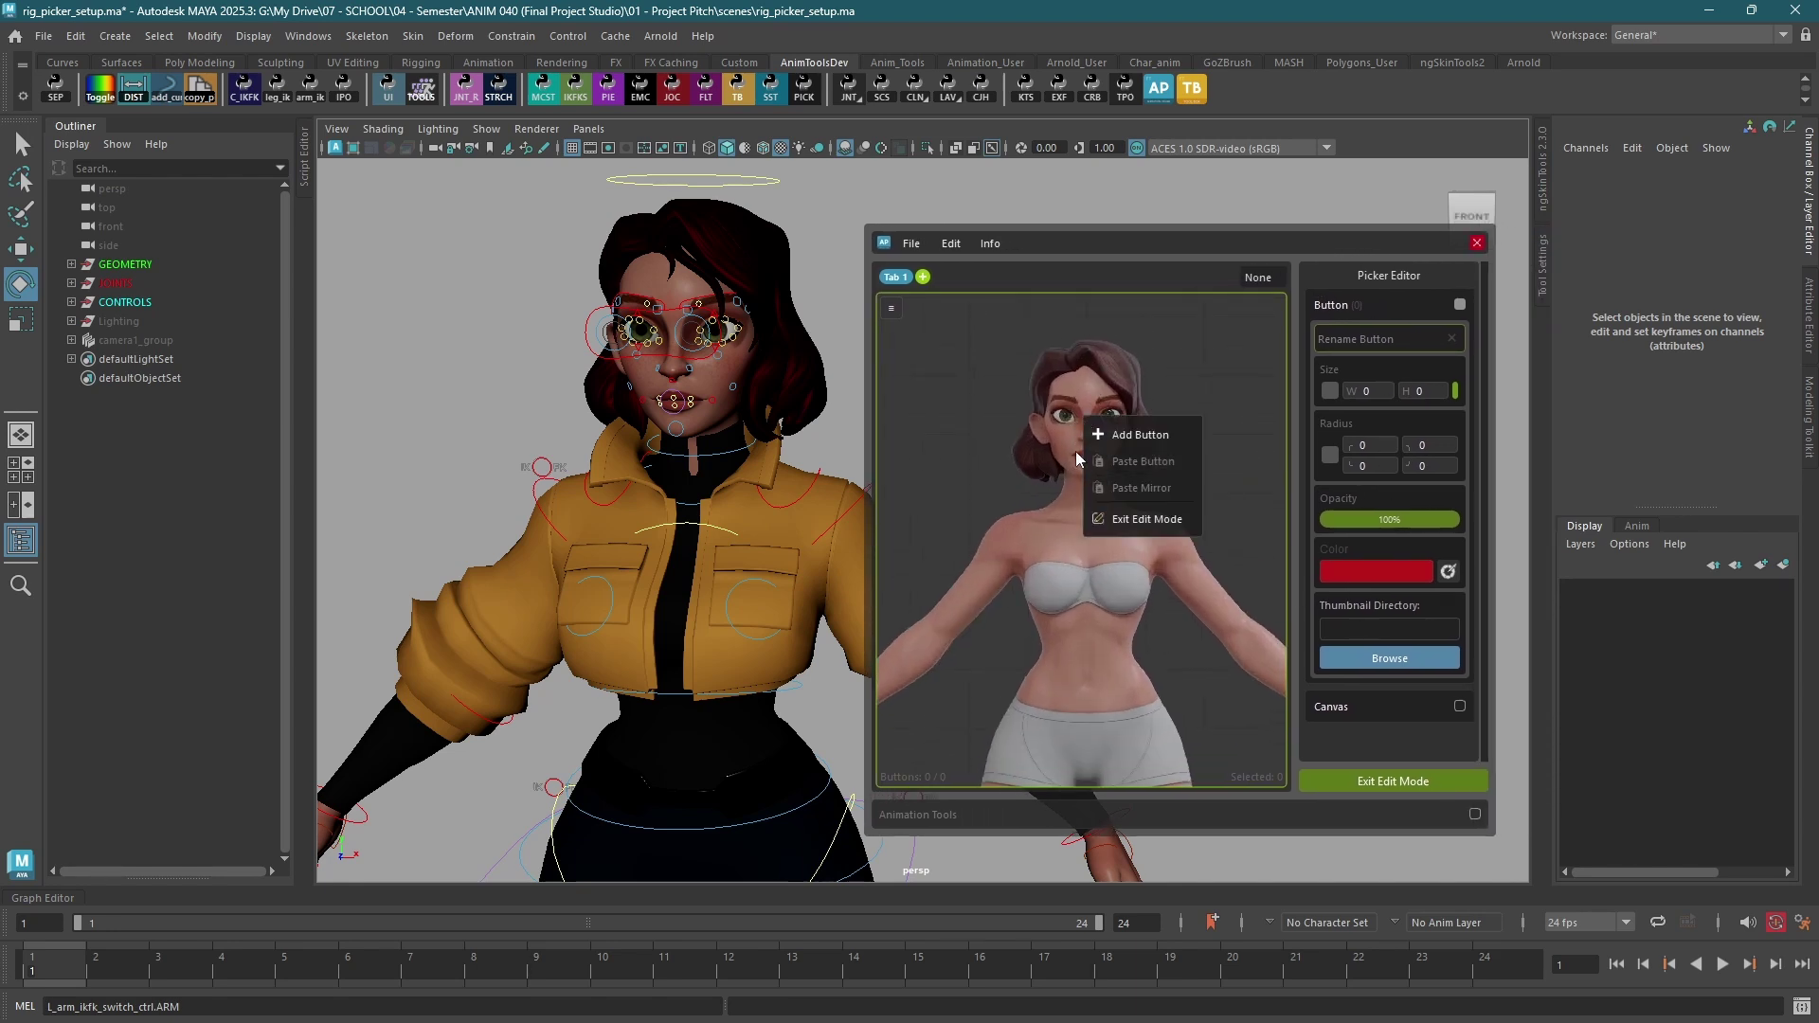
left_click(1140, 438)
left_click_drag(1081, 415, 1160, 443)
middle_click_drag(1154, 487, 998, 416)
left_click_drag(997, 356, 1181, 468, "alt")
left_click_drag(1060, 398, 1081, 394)
left_click_drag(1105, 254, 1182, 249)
- Arrange three buttons along the reference character's arm, at the shoulder, elbow and wrist
scroll(844, 504, "down", 4)
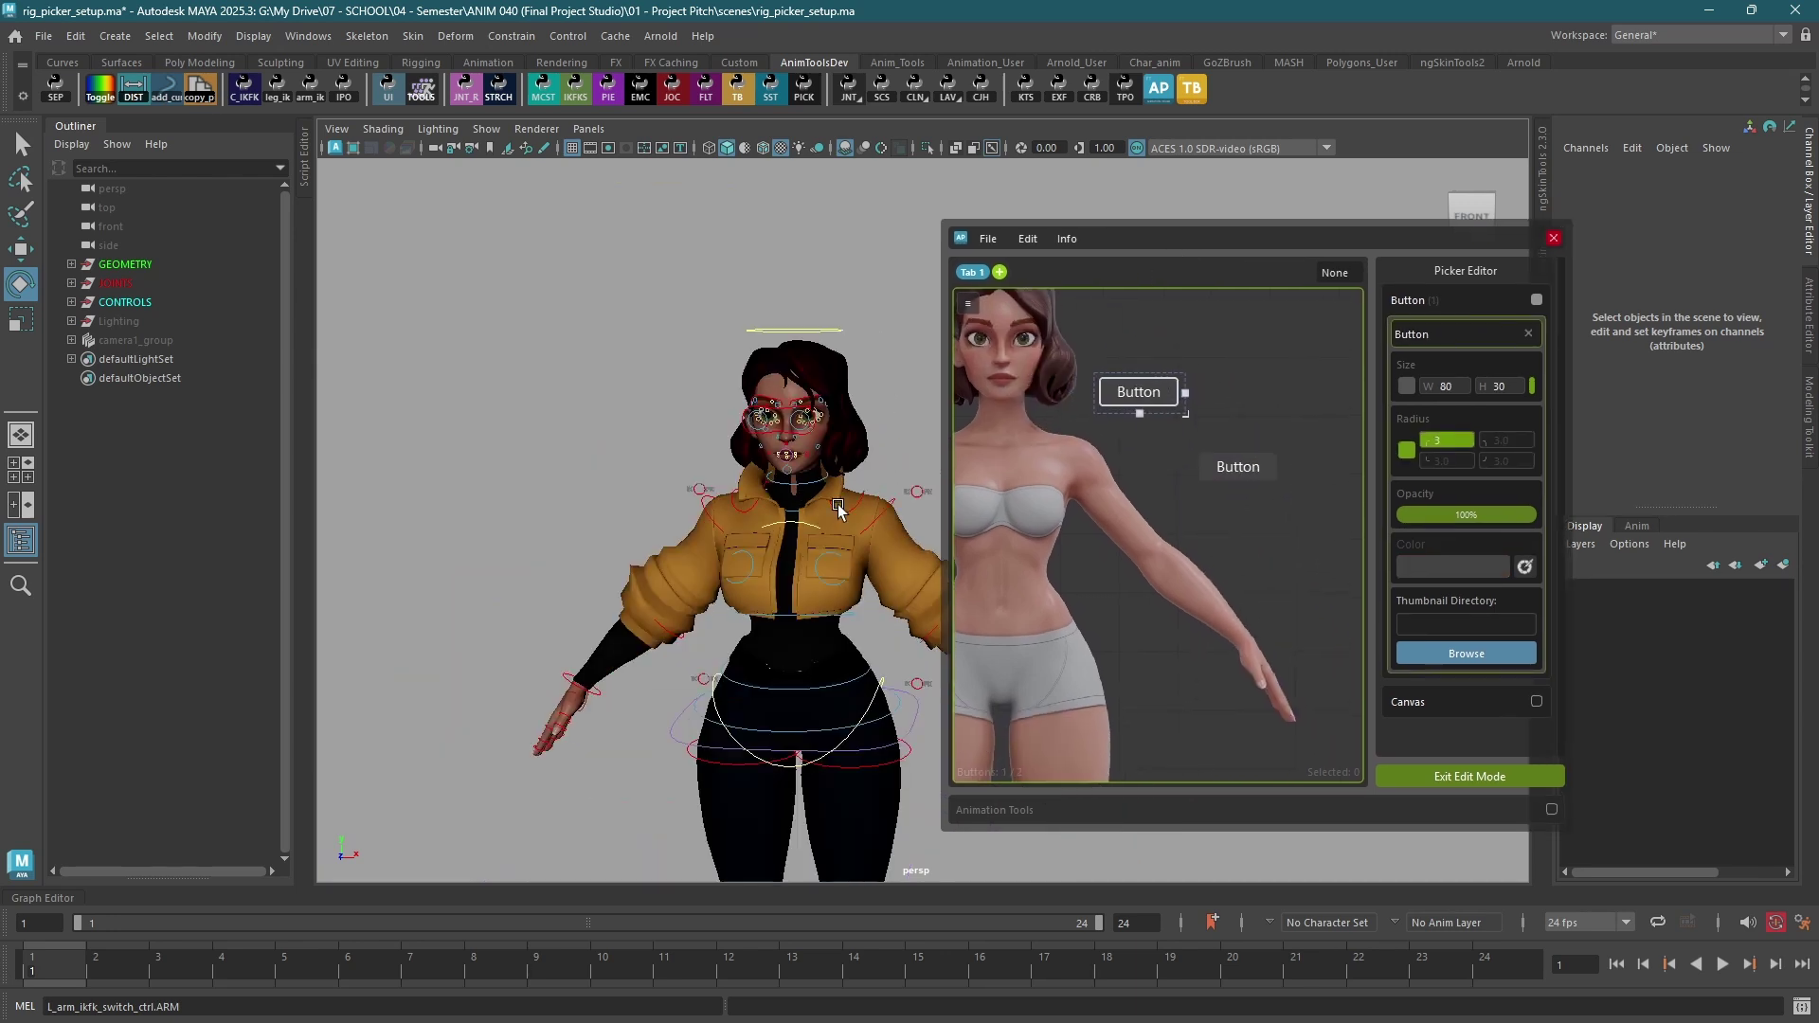
left_click_drag(844, 504, 725, 540, "alt")
right_click_drag(725, 540, 808, 585, "alt")
middle_click_drag(808, 584, 747, 453, "alt")
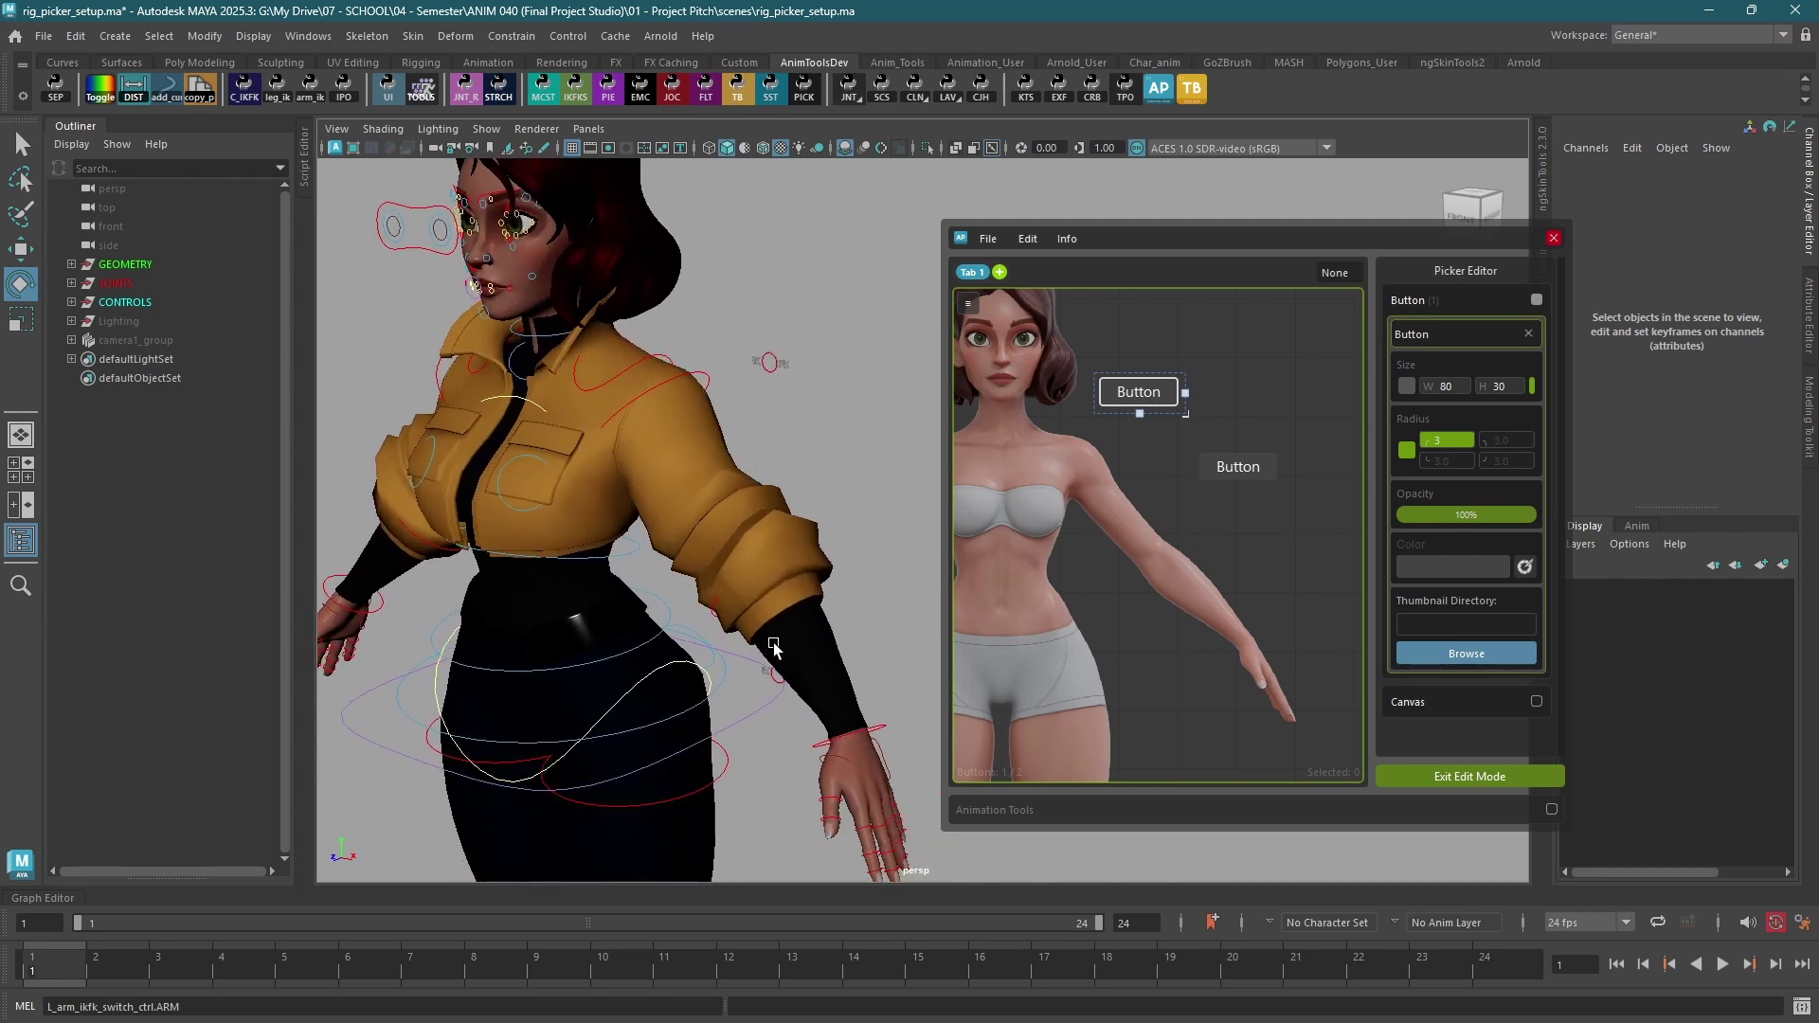
left_click_drag(769, 646, 805, 554, "alt")
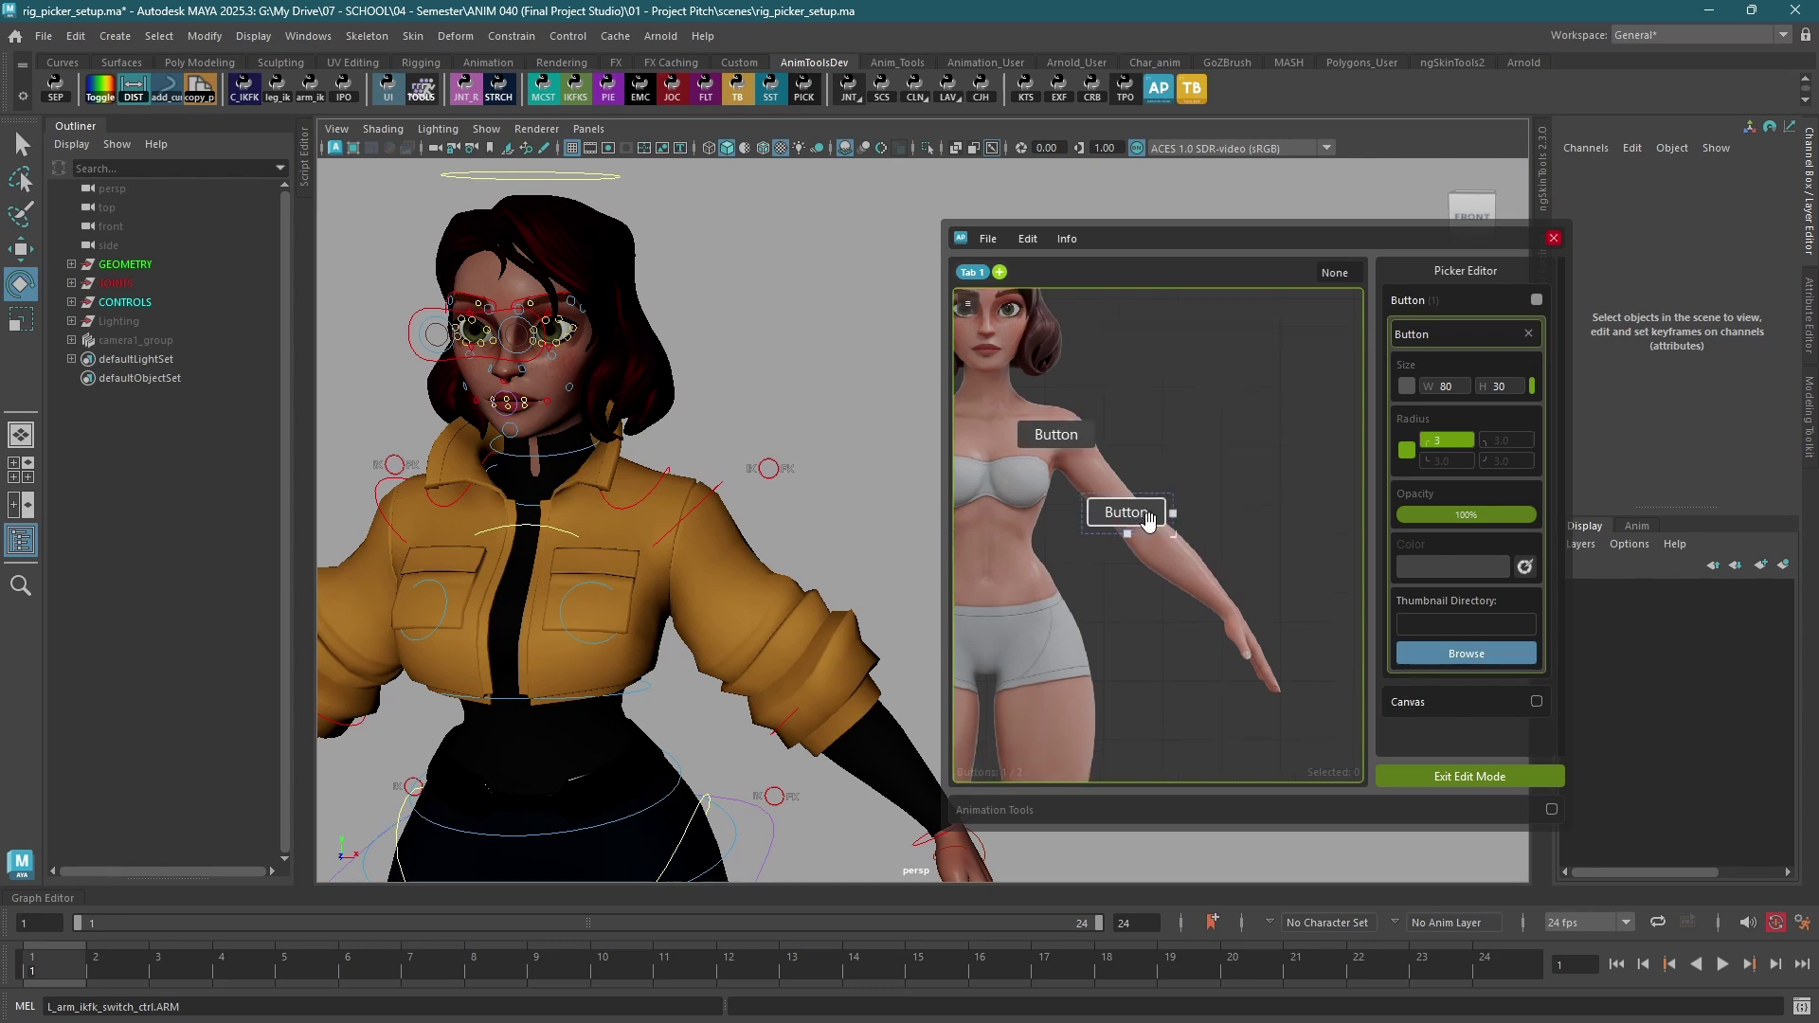
left_click(1231, 609, "alt")
middle_click_drag(1127, 666, 1081, 662)
left_click_drag(1064, 513, 1085, 526)
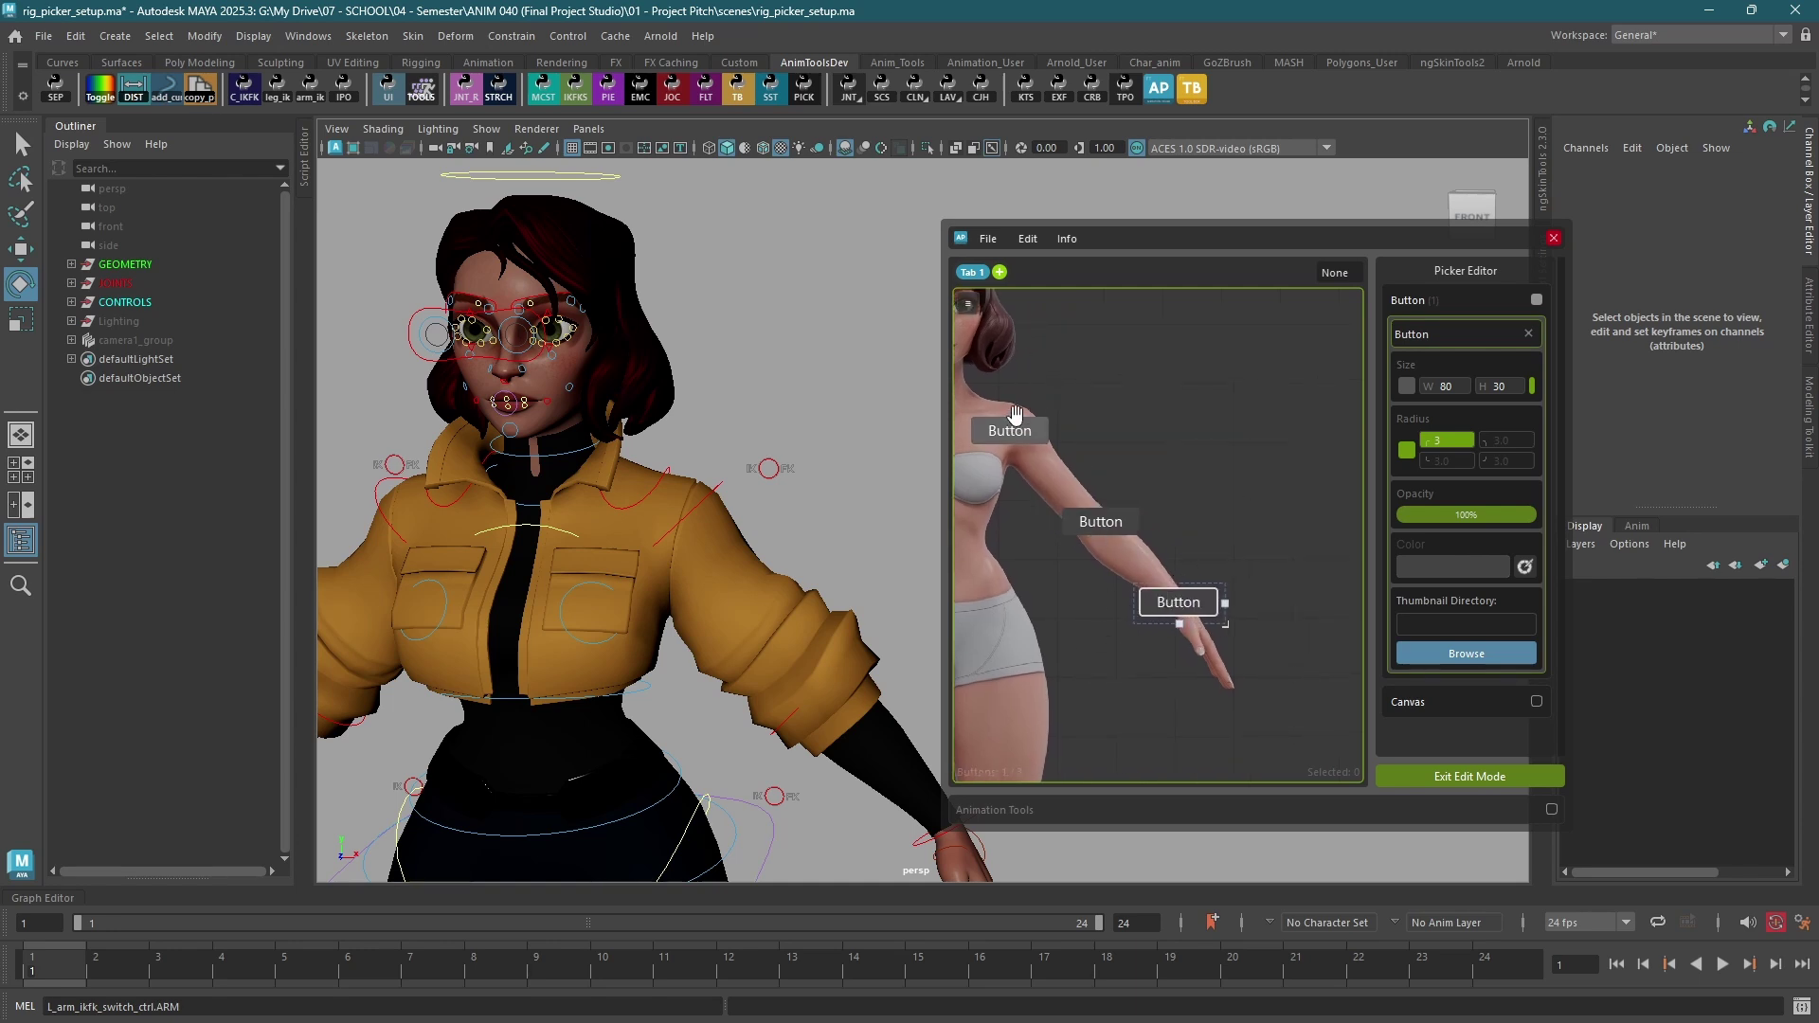
middle_click_drag(1133, 545, 1144, 539)
- Duplicate the elbow and wrist buttons and place the copies in the empty area outside the arm
left_click_drag(1282, 458, 1126, 626)
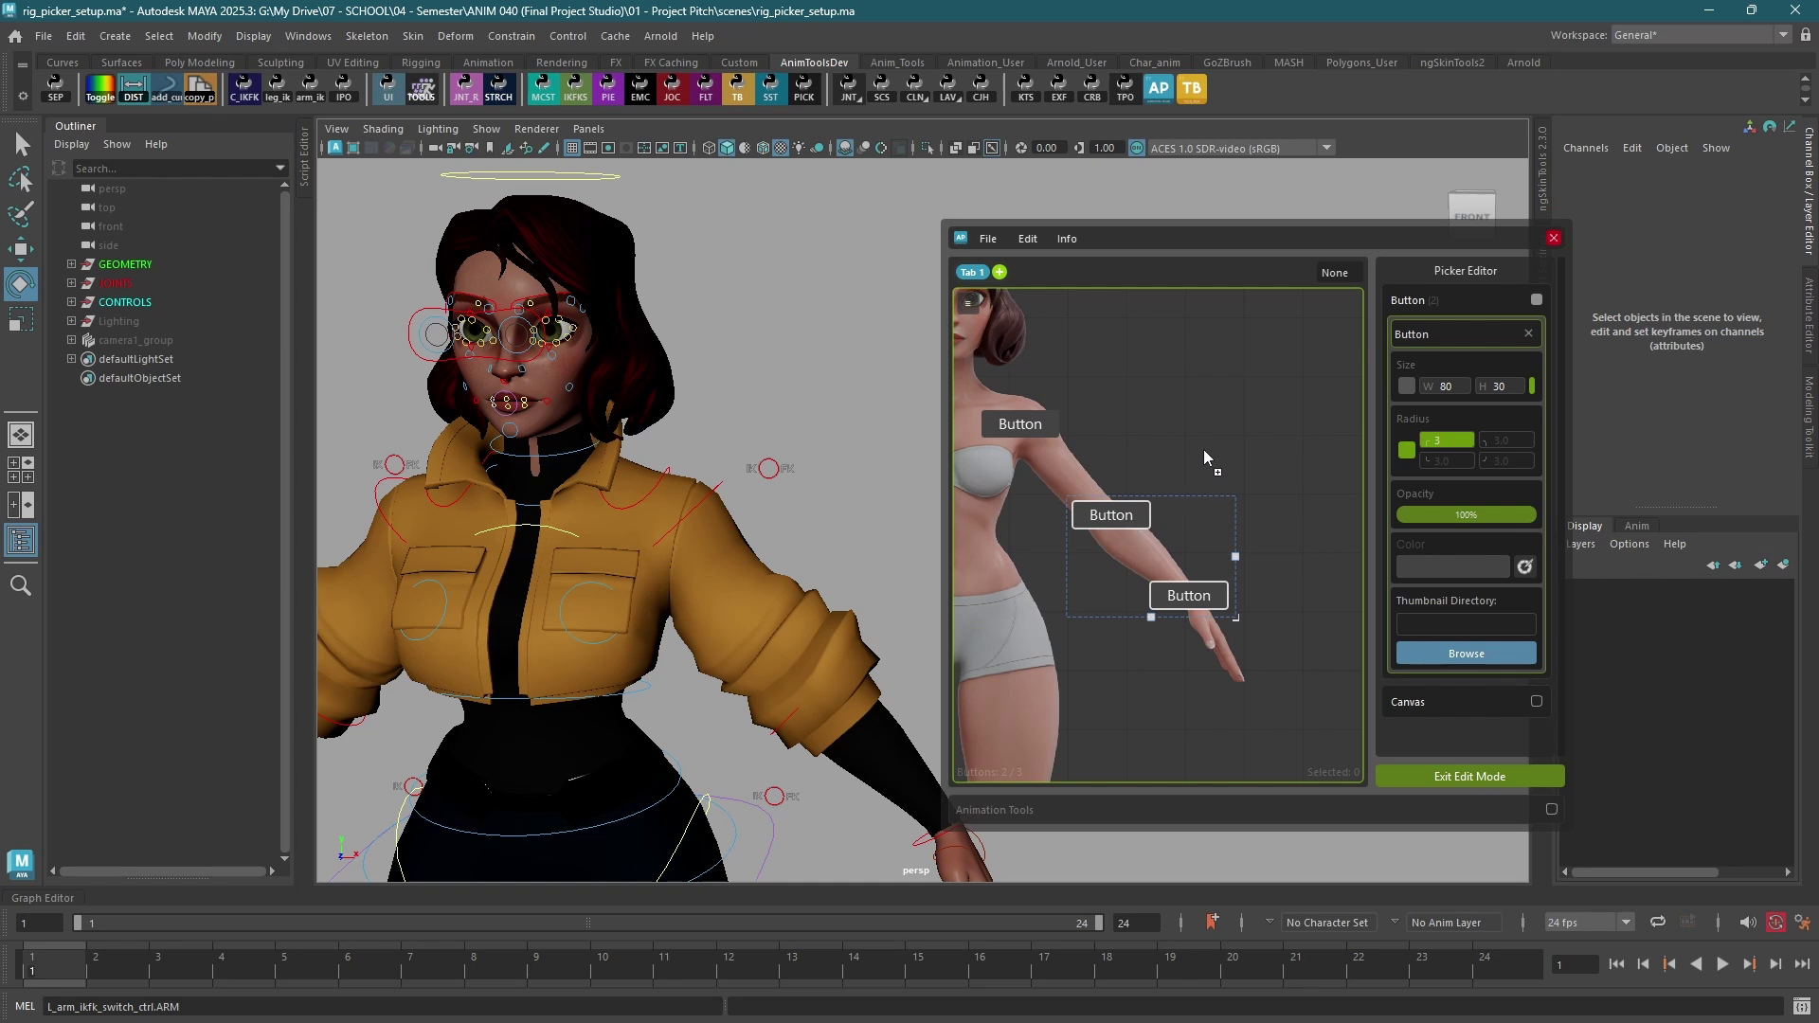
key("ctrl+v")
left_click_drag(1238, 495, 1260, 536)
left_click(1152, 629)
scroll(1137, 606, "down", 3)
middle_click_drag(1131, 596, 1094, 593)
- Select all five buttons and match their width to their 30 height so they become square
left_click_drag(954, 366, 1207, 607)
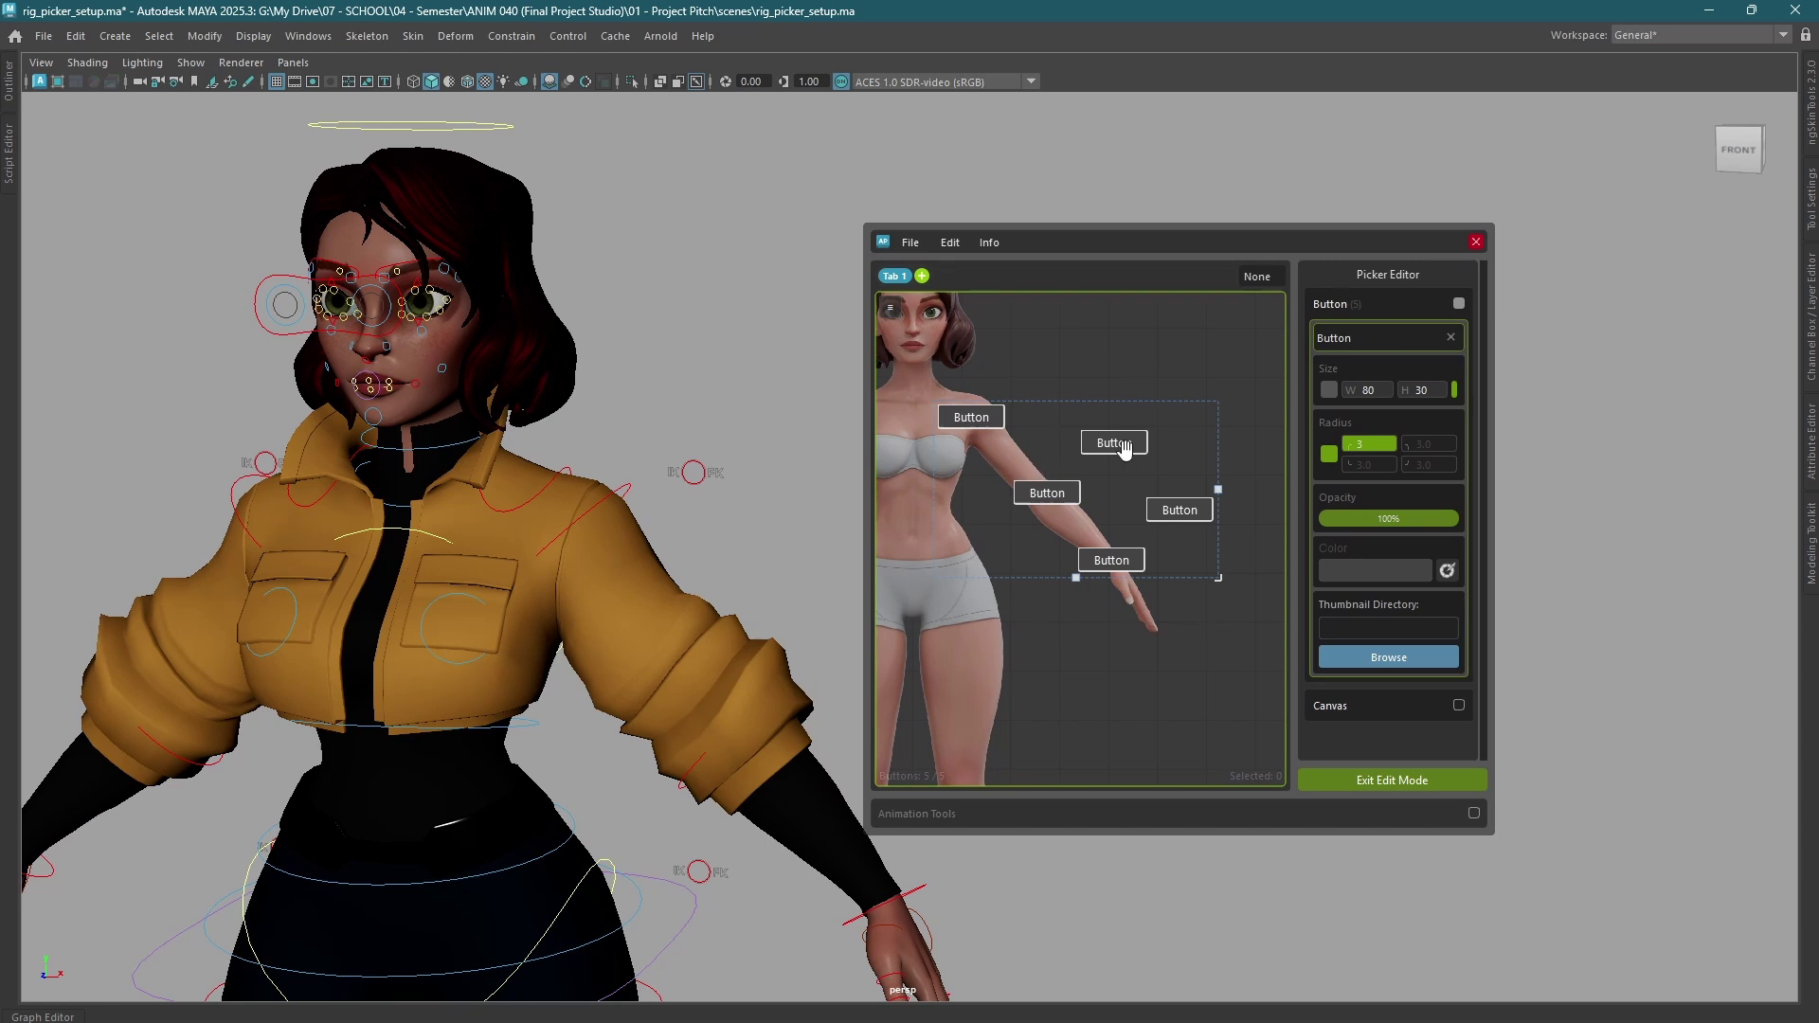
middle_click_drag(1089, 377, 1103, 372)
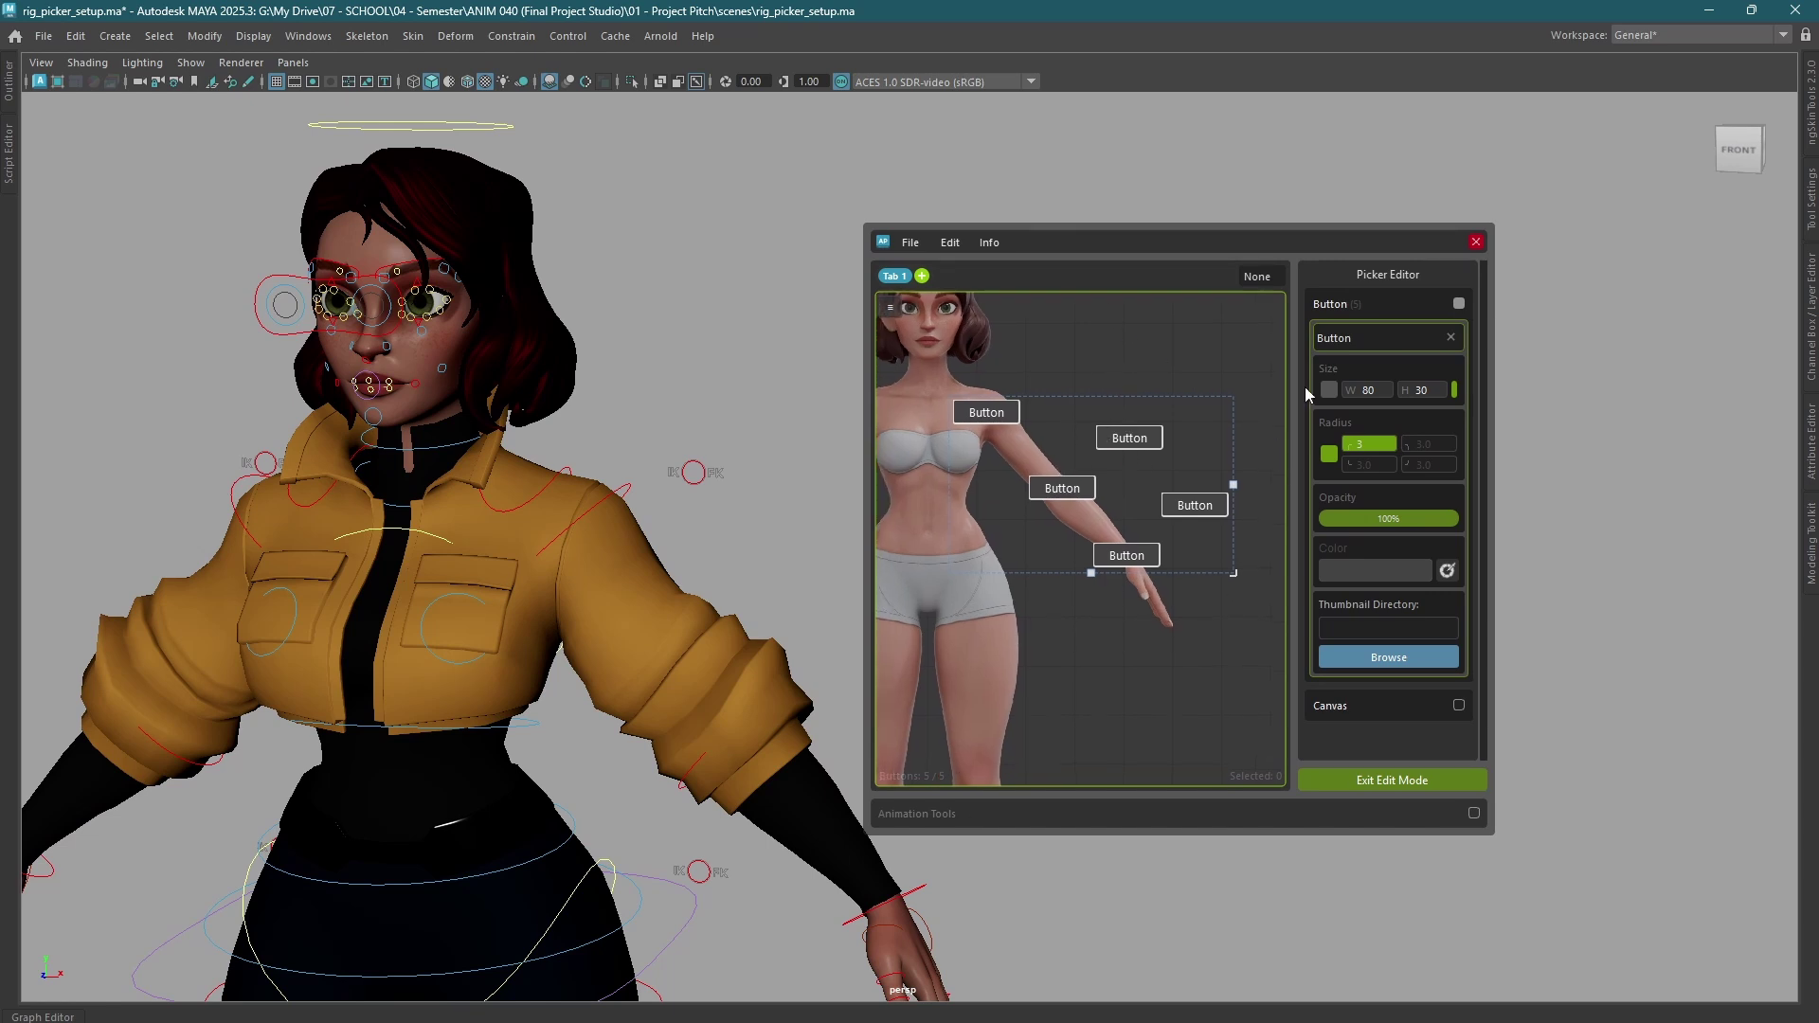
left_click_drag(1234, 485, 1229, 485)
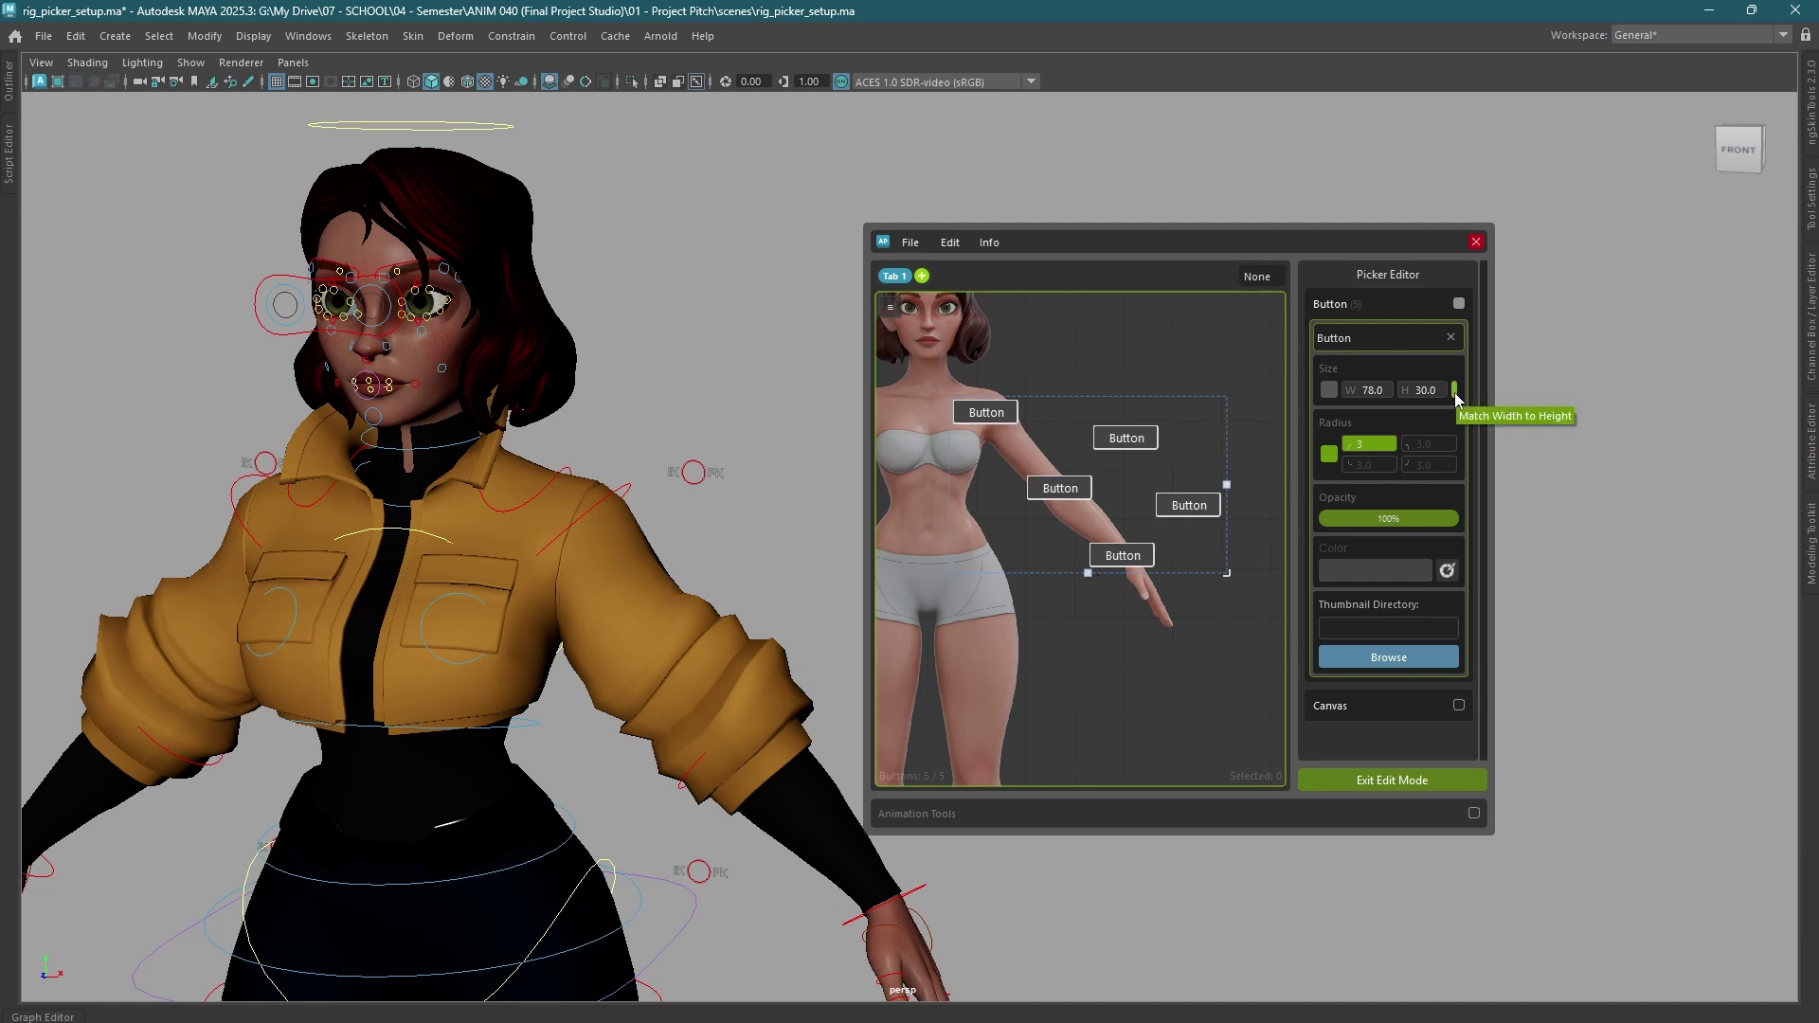
left_click(1454, 390)
scroll(1118, 569, "up", 2)
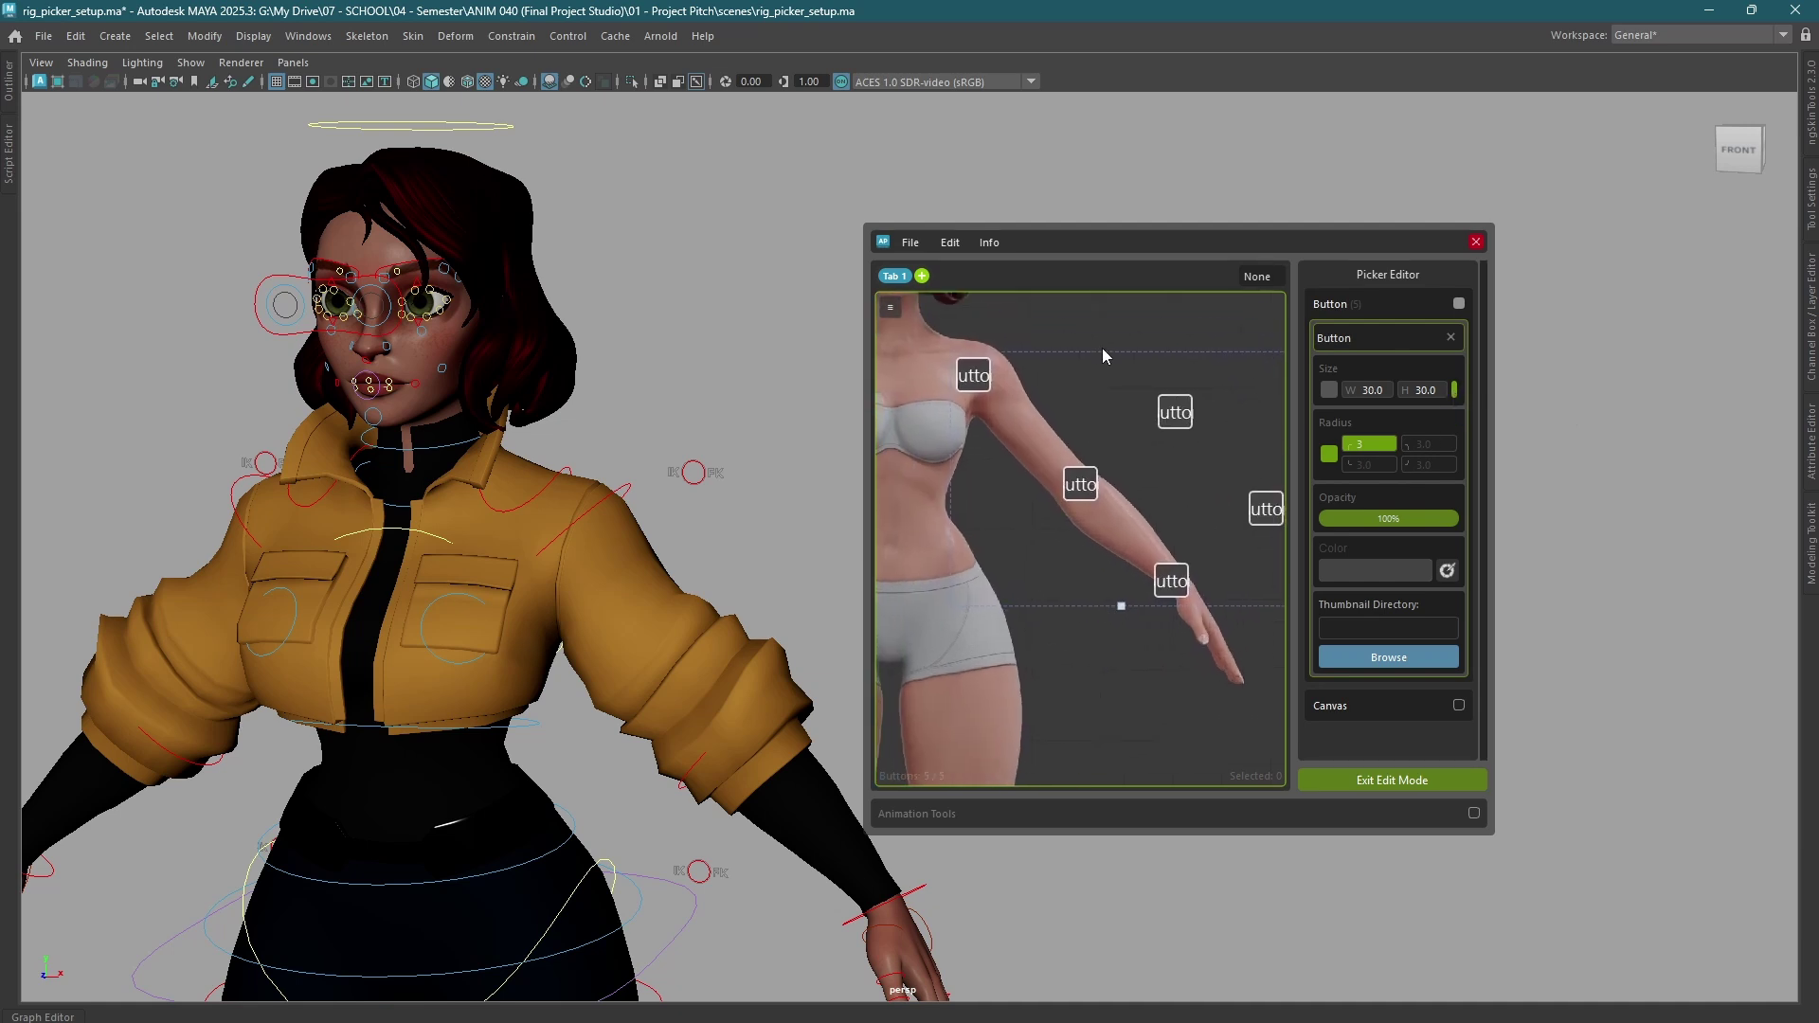
middle_click_drag(1032, 396, 1094, 457)
middle_click_drag(1215, 340, 1159, 338)
- Label all five buttons FK, and relabel the two buttons outside the arm as IK
left_click(1450, 339)
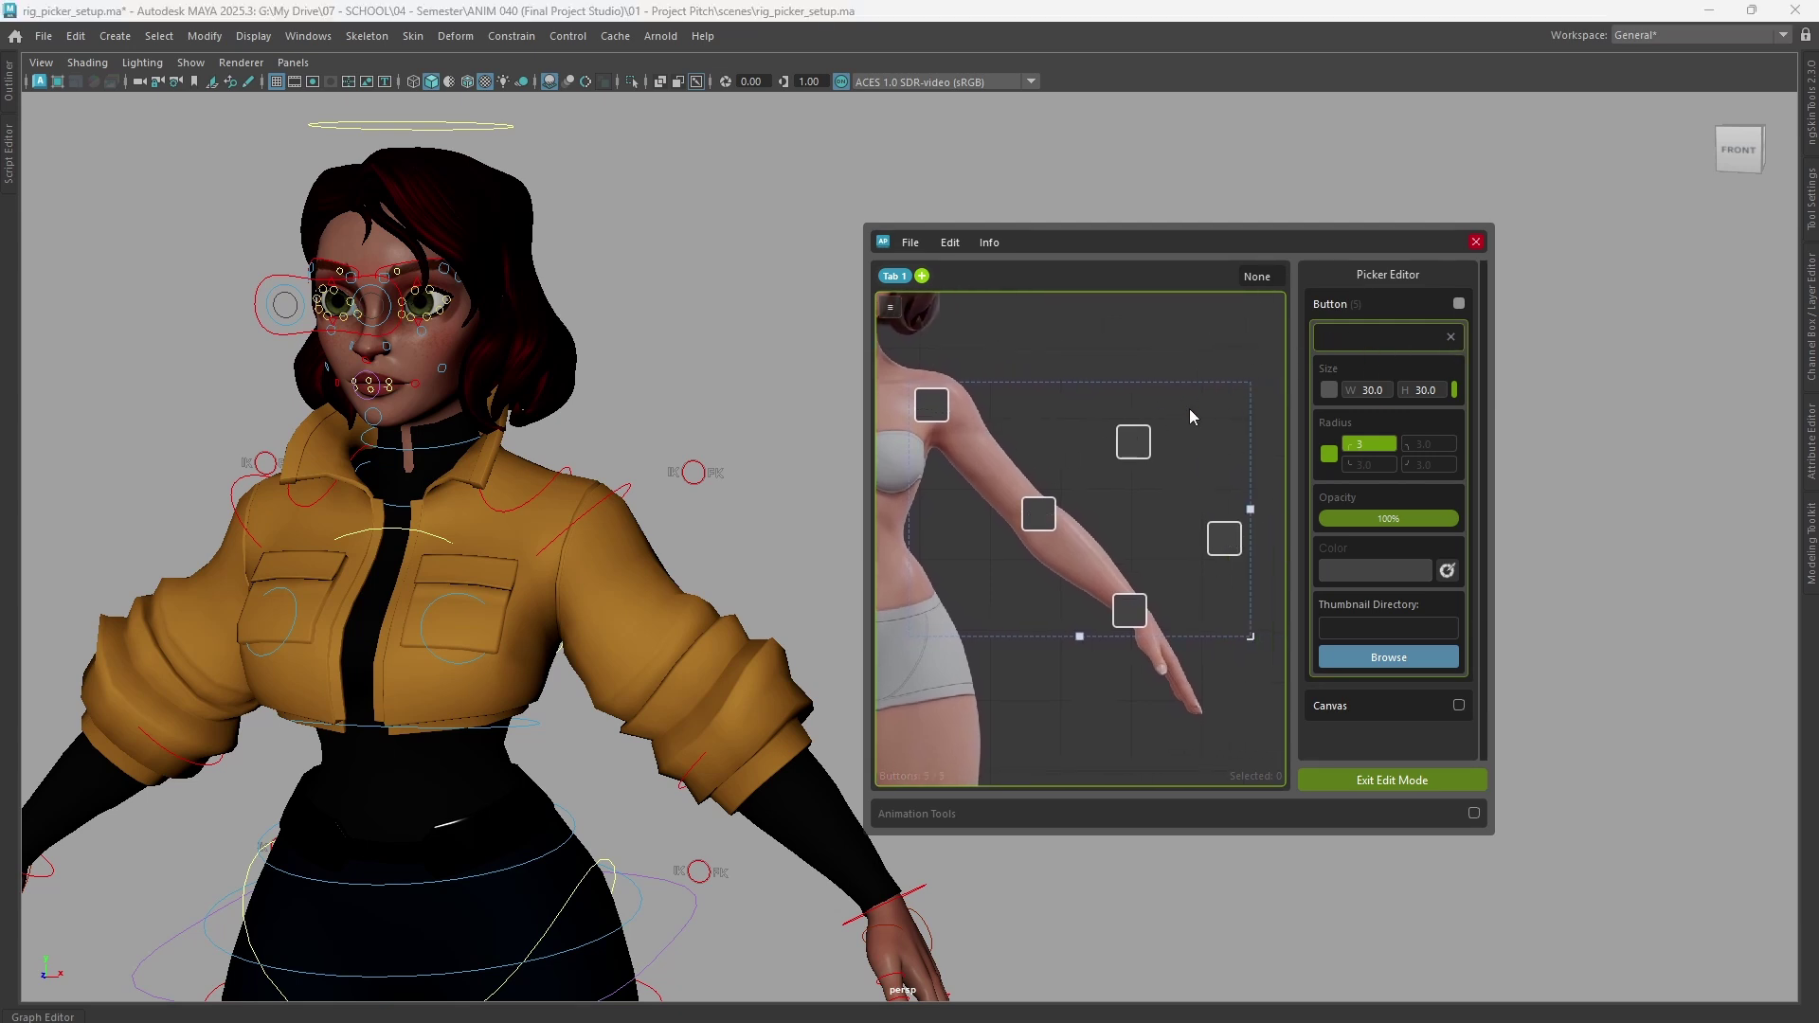
type("FK")
left_click_drag(1109, 360, 1268, 551)
double_click(1347, 343)
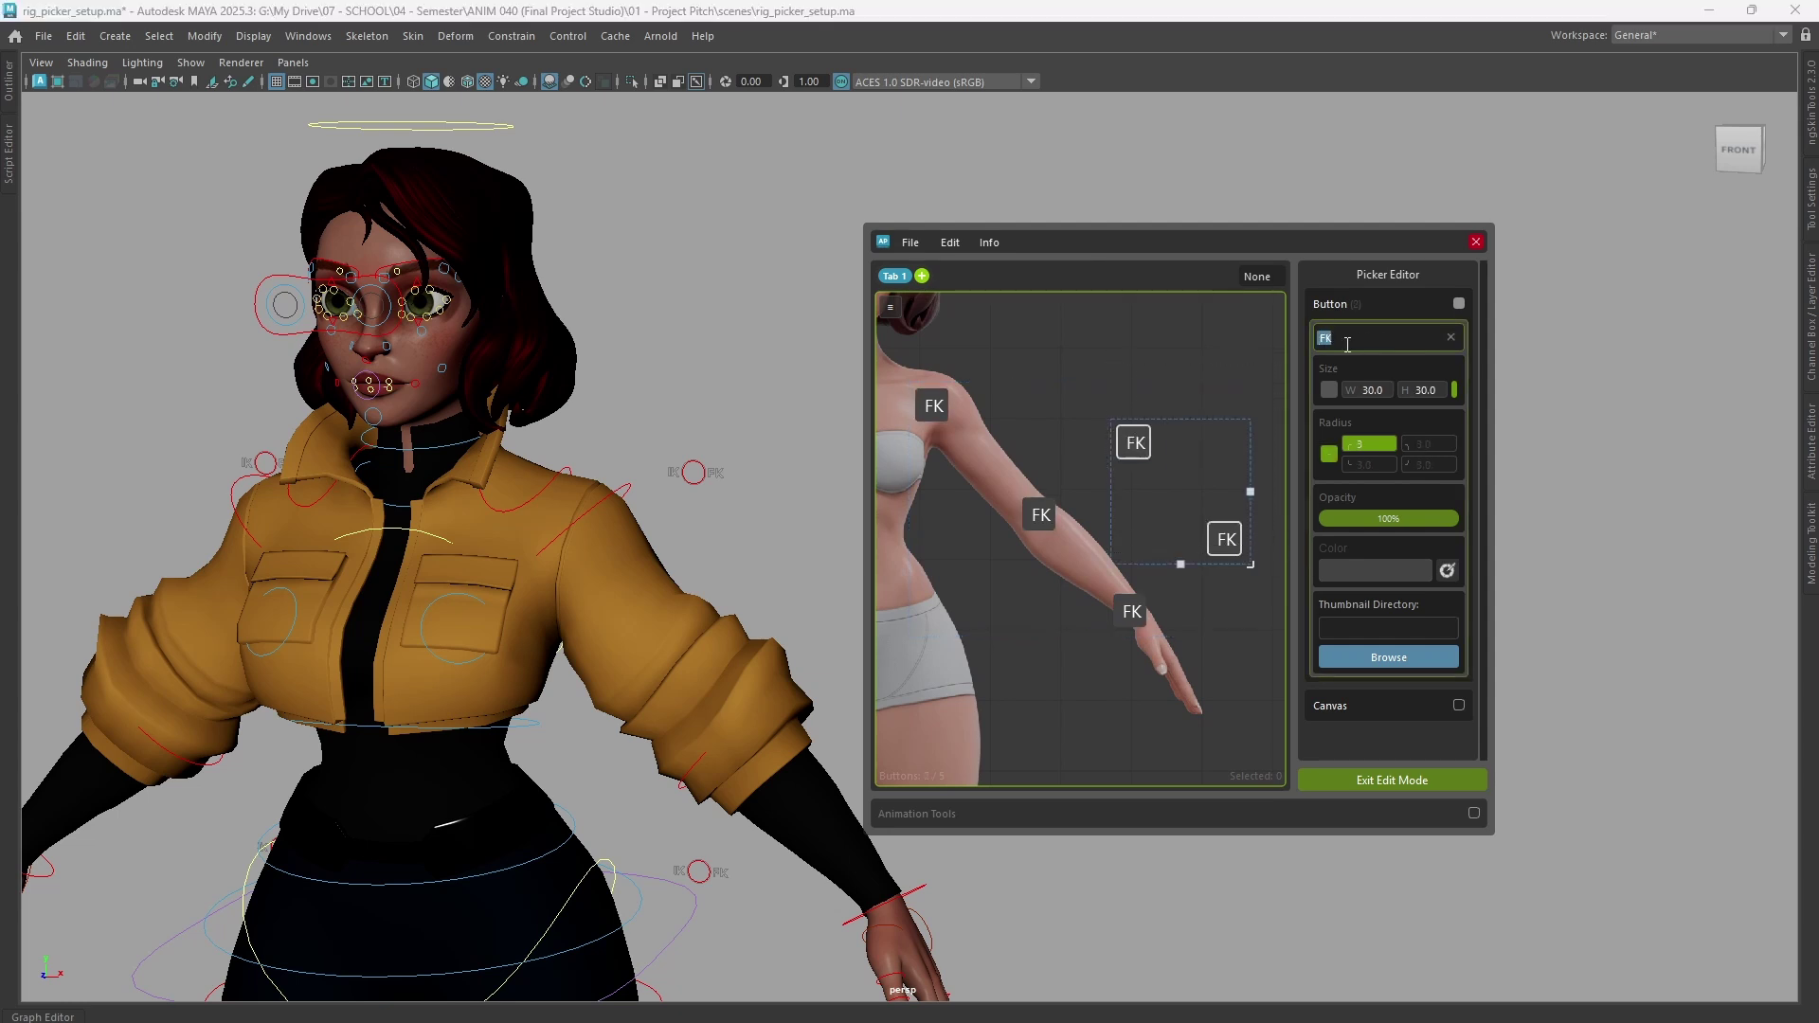
type("IK")
left_click(1065, 393)
- Select the three FK buttons on the arm and round their corners with a radius of 13
mouse_move(1065, 394)
middle_mouse_down()
mouse_move(1083, 397)
mouse_move(1061, 381)
middle_mouse_up()
middle_click_drag(1056, 450, 1081, 456)
left_click_drag(913, 365, 1170, 623)
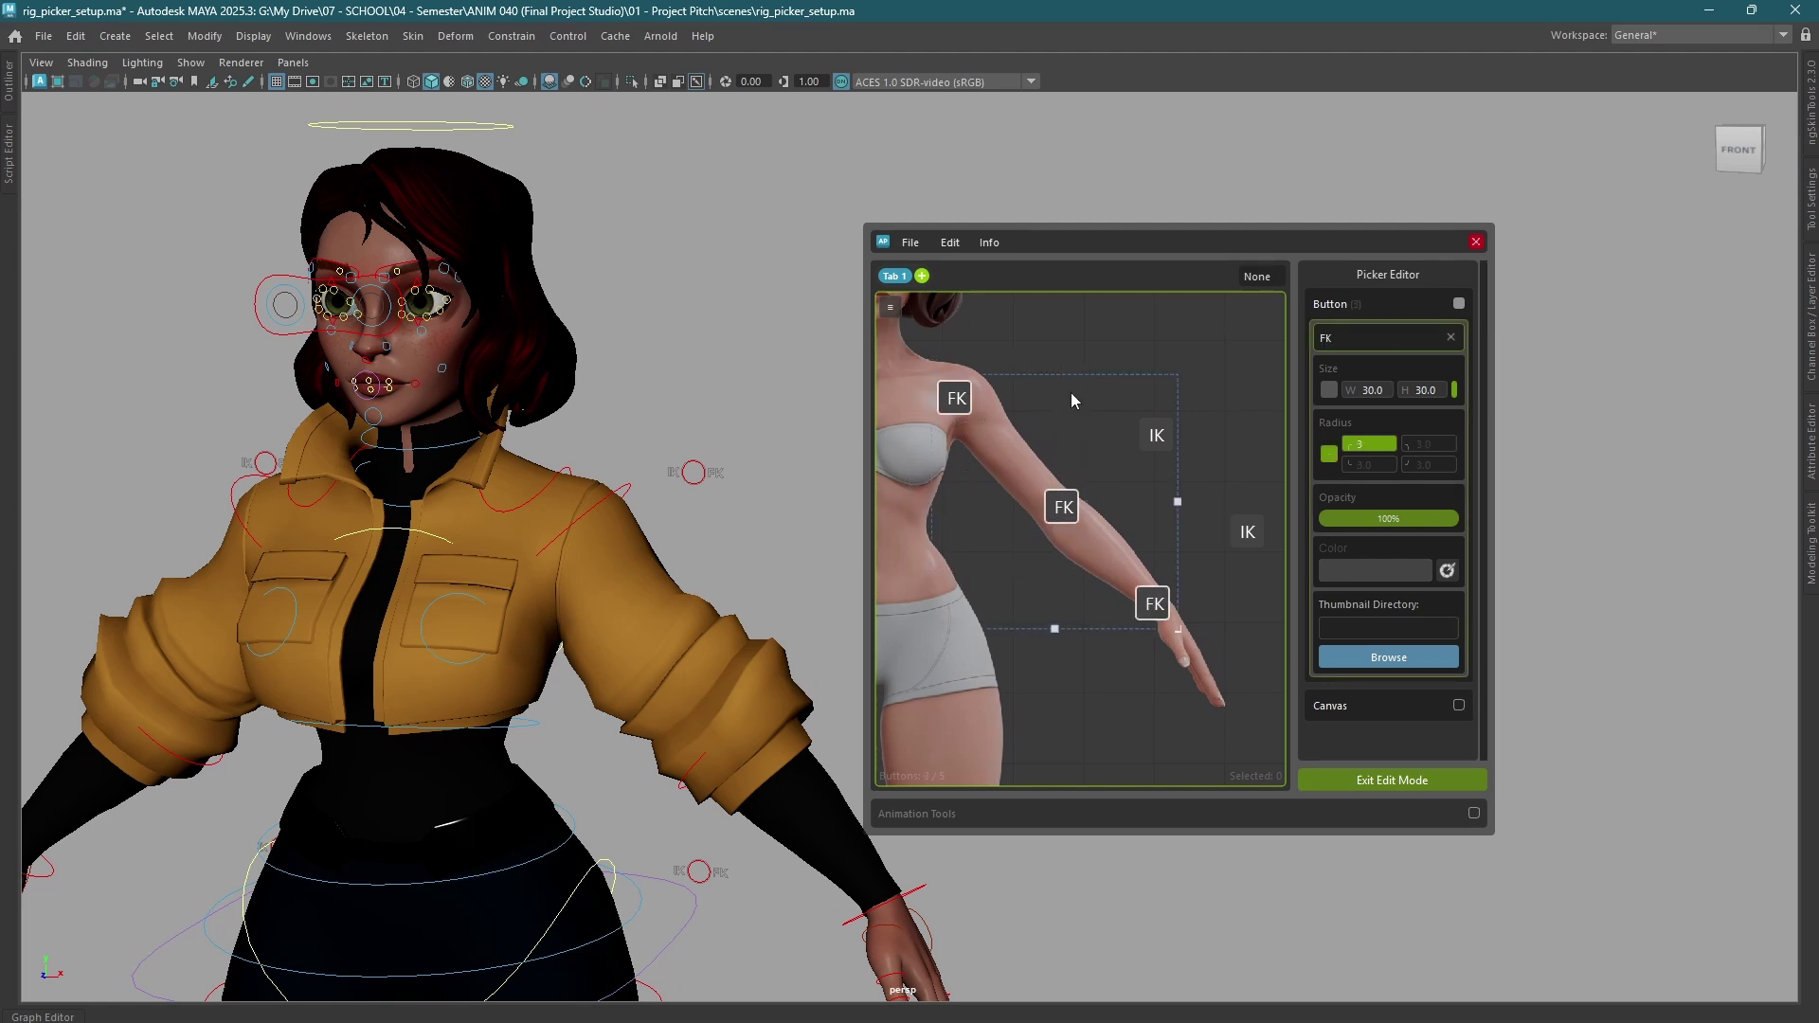
scroll(1076, 663, "down", 2)
middle_click_drag(1076, 658, 1099, 655)
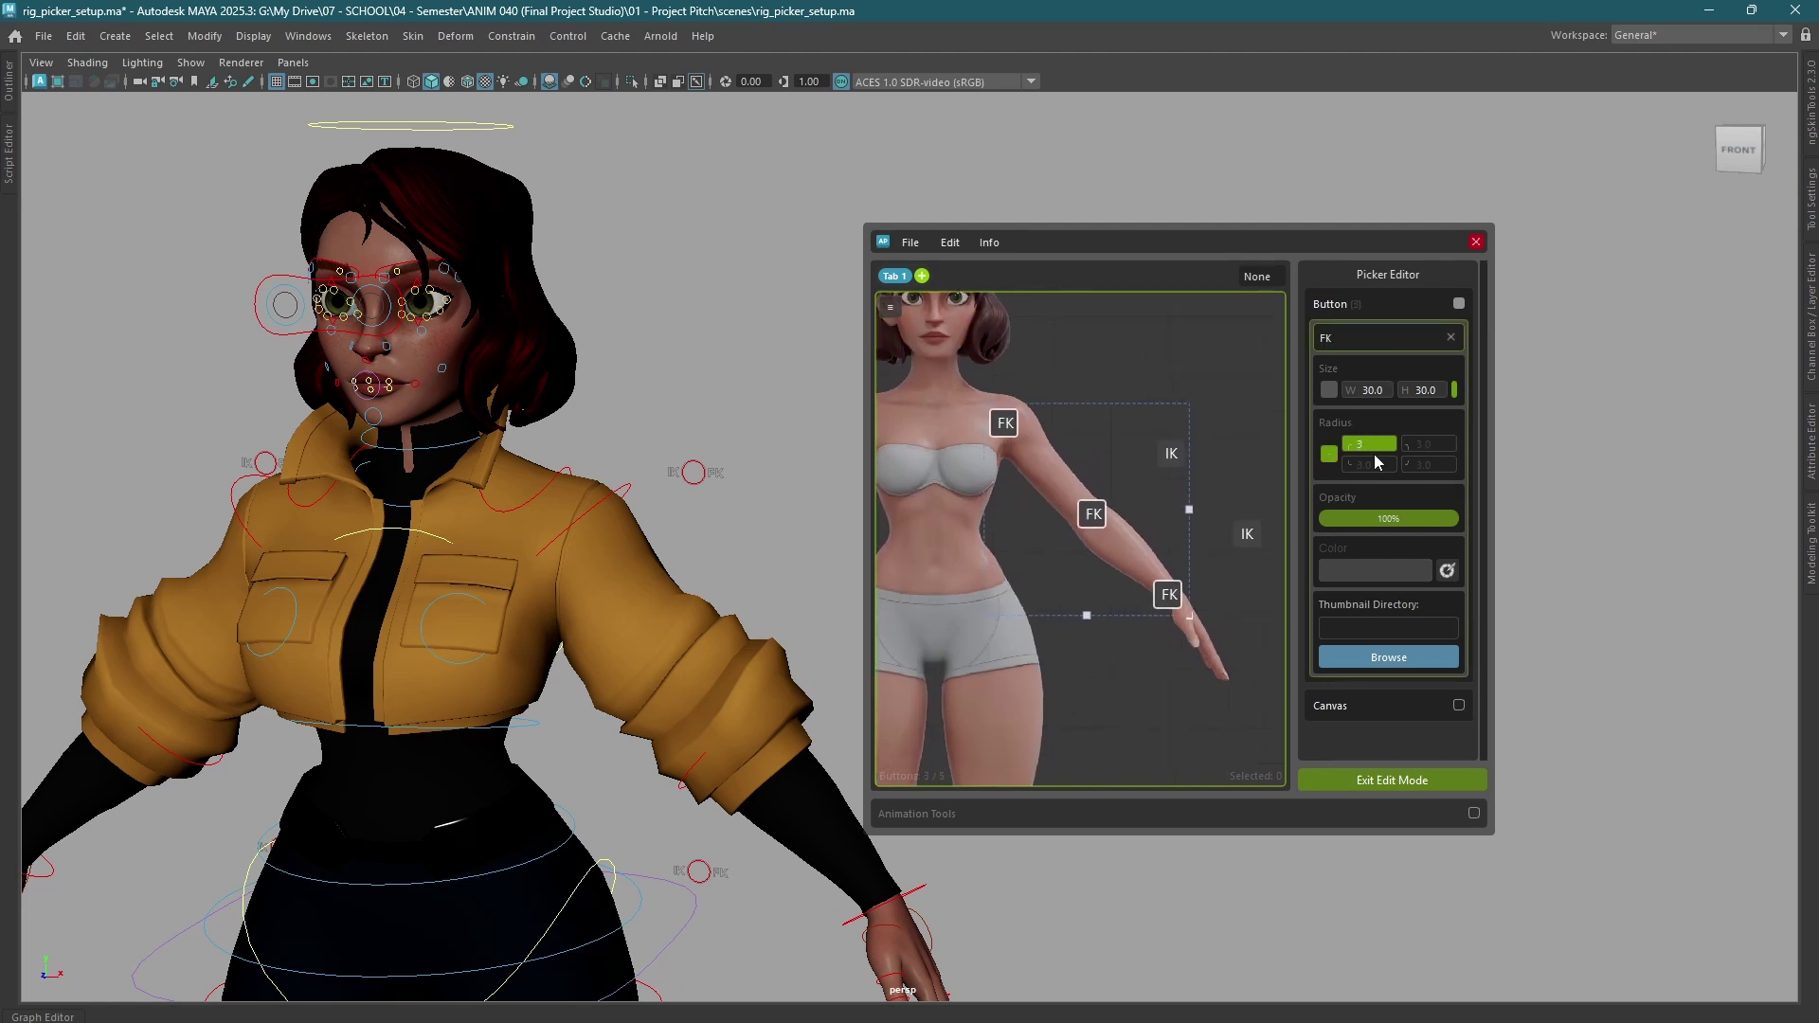
middle_click_drag(1373, 440, 1429, 432)
left_click_drag(1424, 432, 1418, 427)
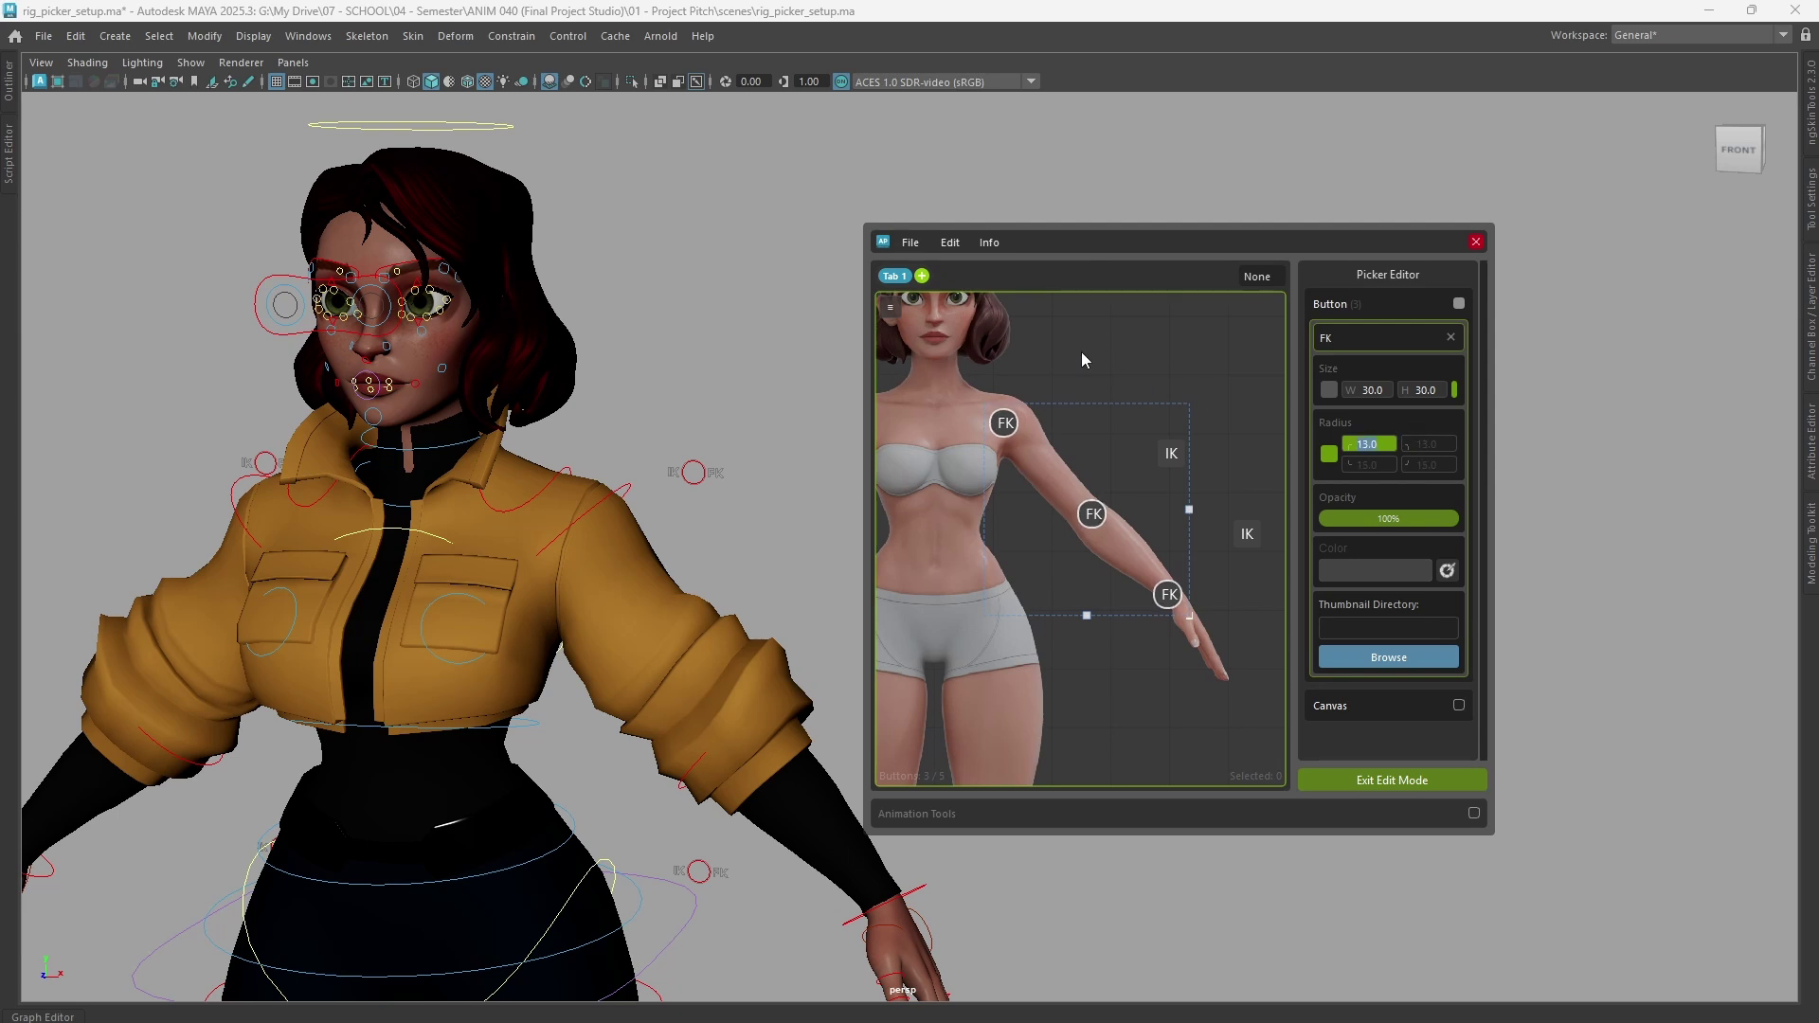
- Try unlinking the corner radii of the FK buttons and setting one corner to 0, and relink them at a uniform 13
scroll(1070, 352, "up", 2)
middle_click_drag(1213, 580, 1203, 543)
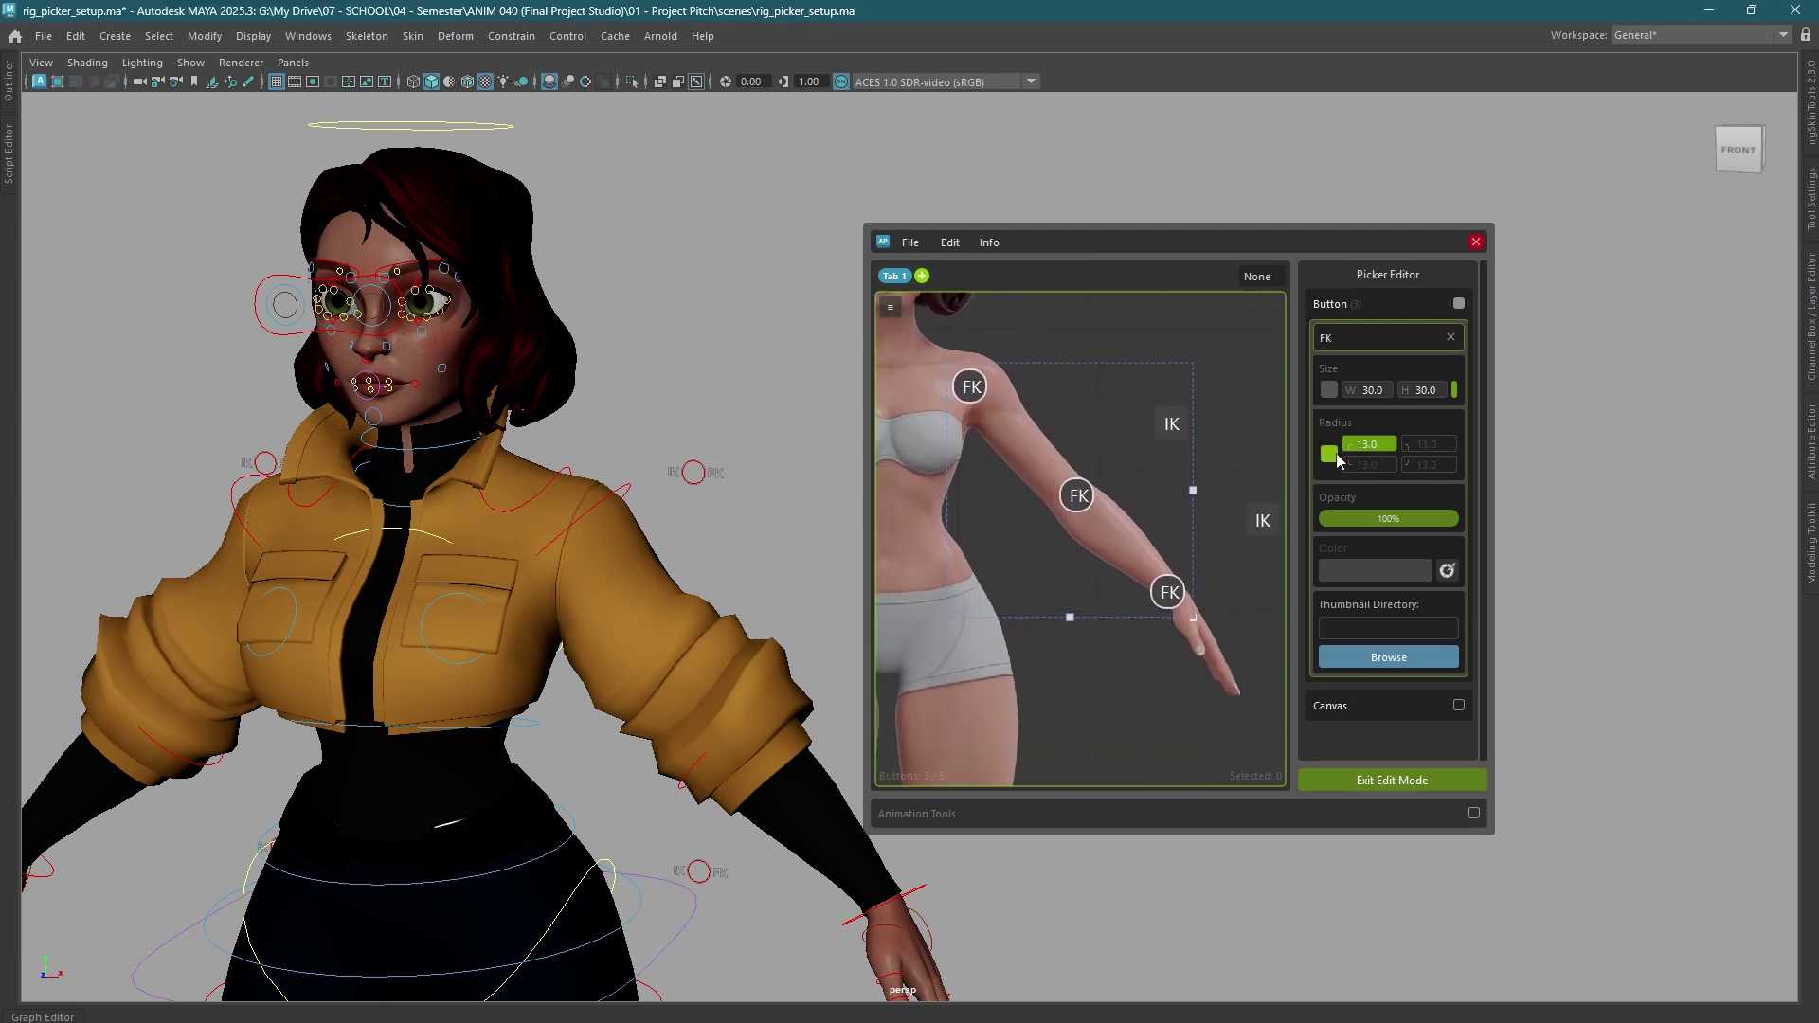
scroll(1082, 521, "up", 3)
middle_click_drag(1082, 521, 1088, 551)
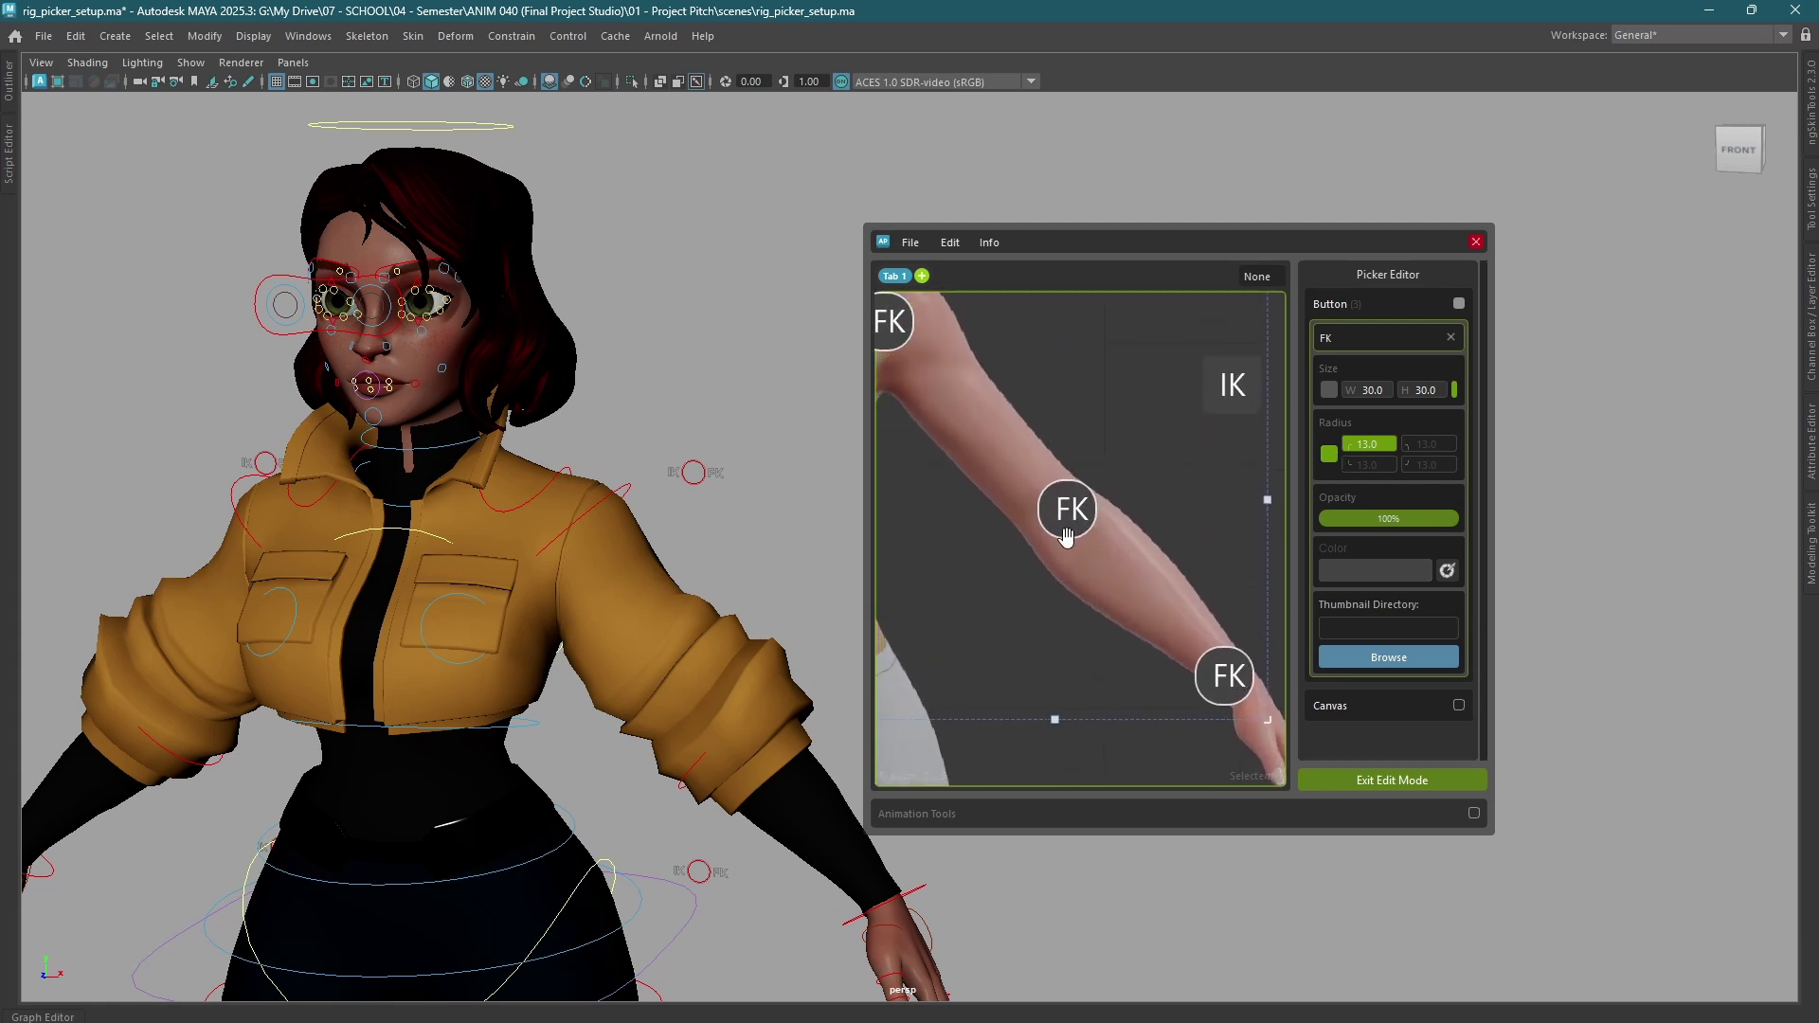
middle_click_drag(1116, 572, 1099, 553)
left_click(1329, 454)
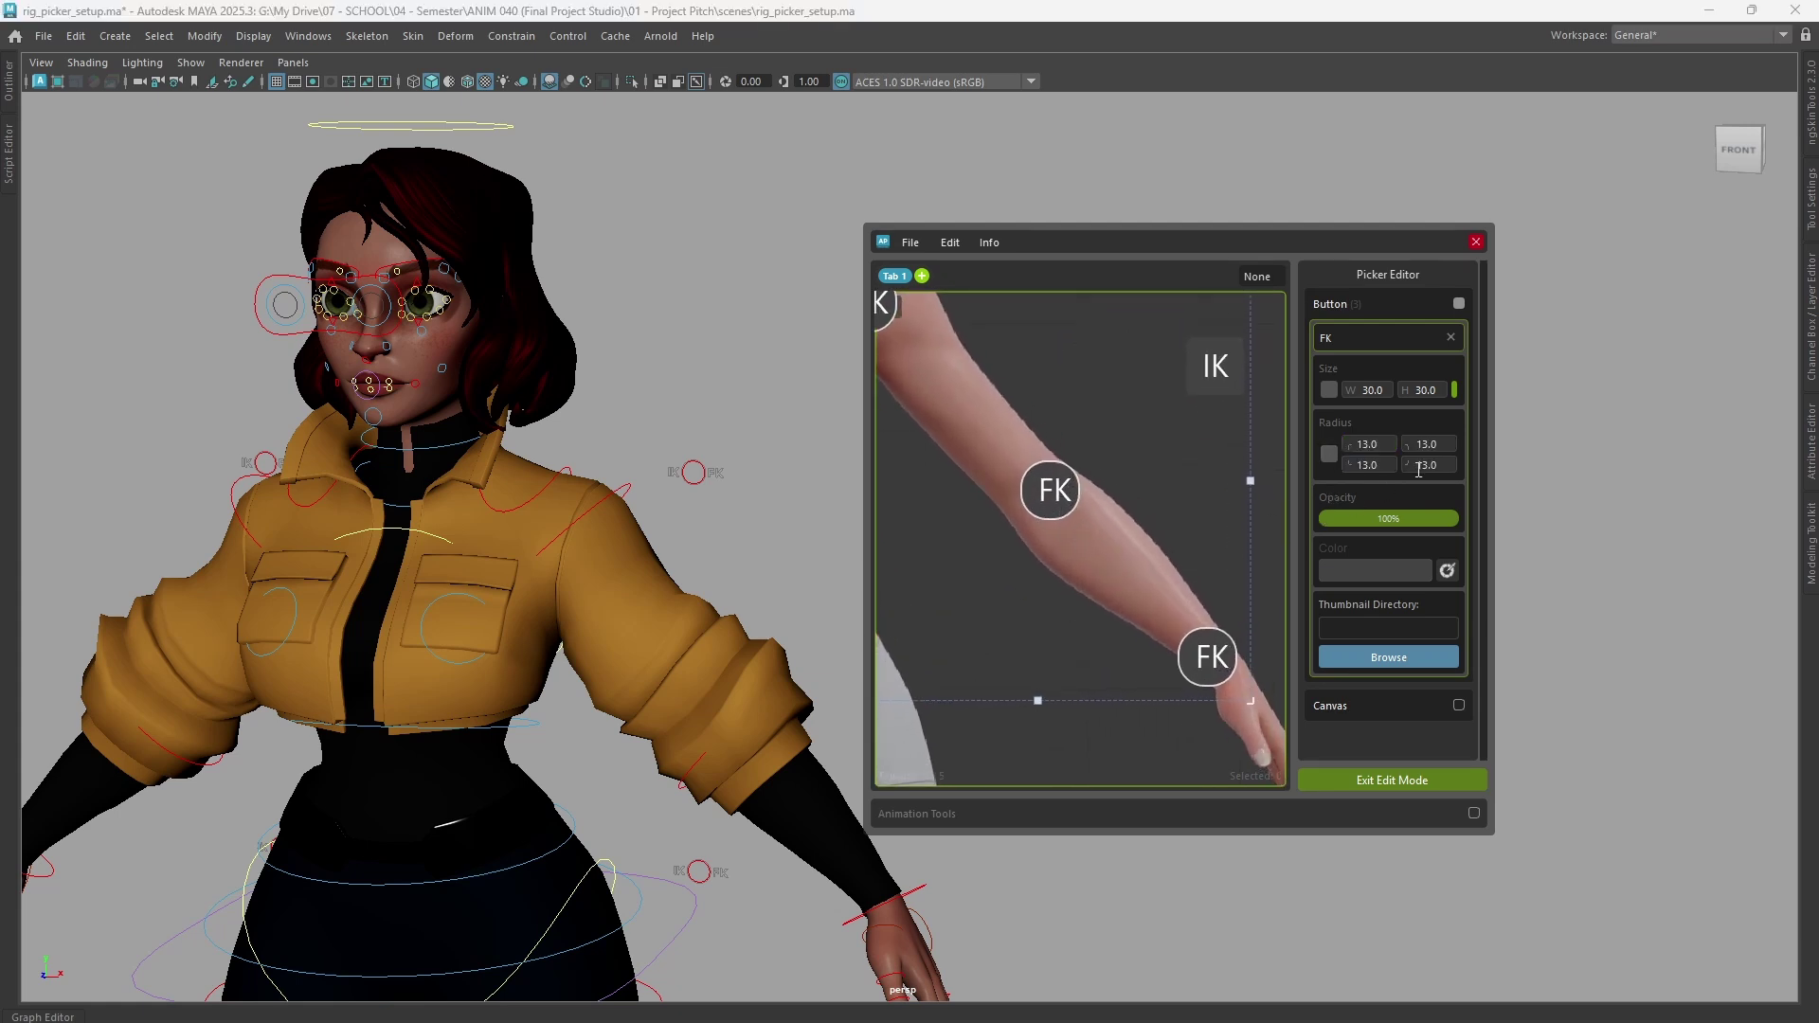
left_click_drag(1420, 466, 1272, 464)
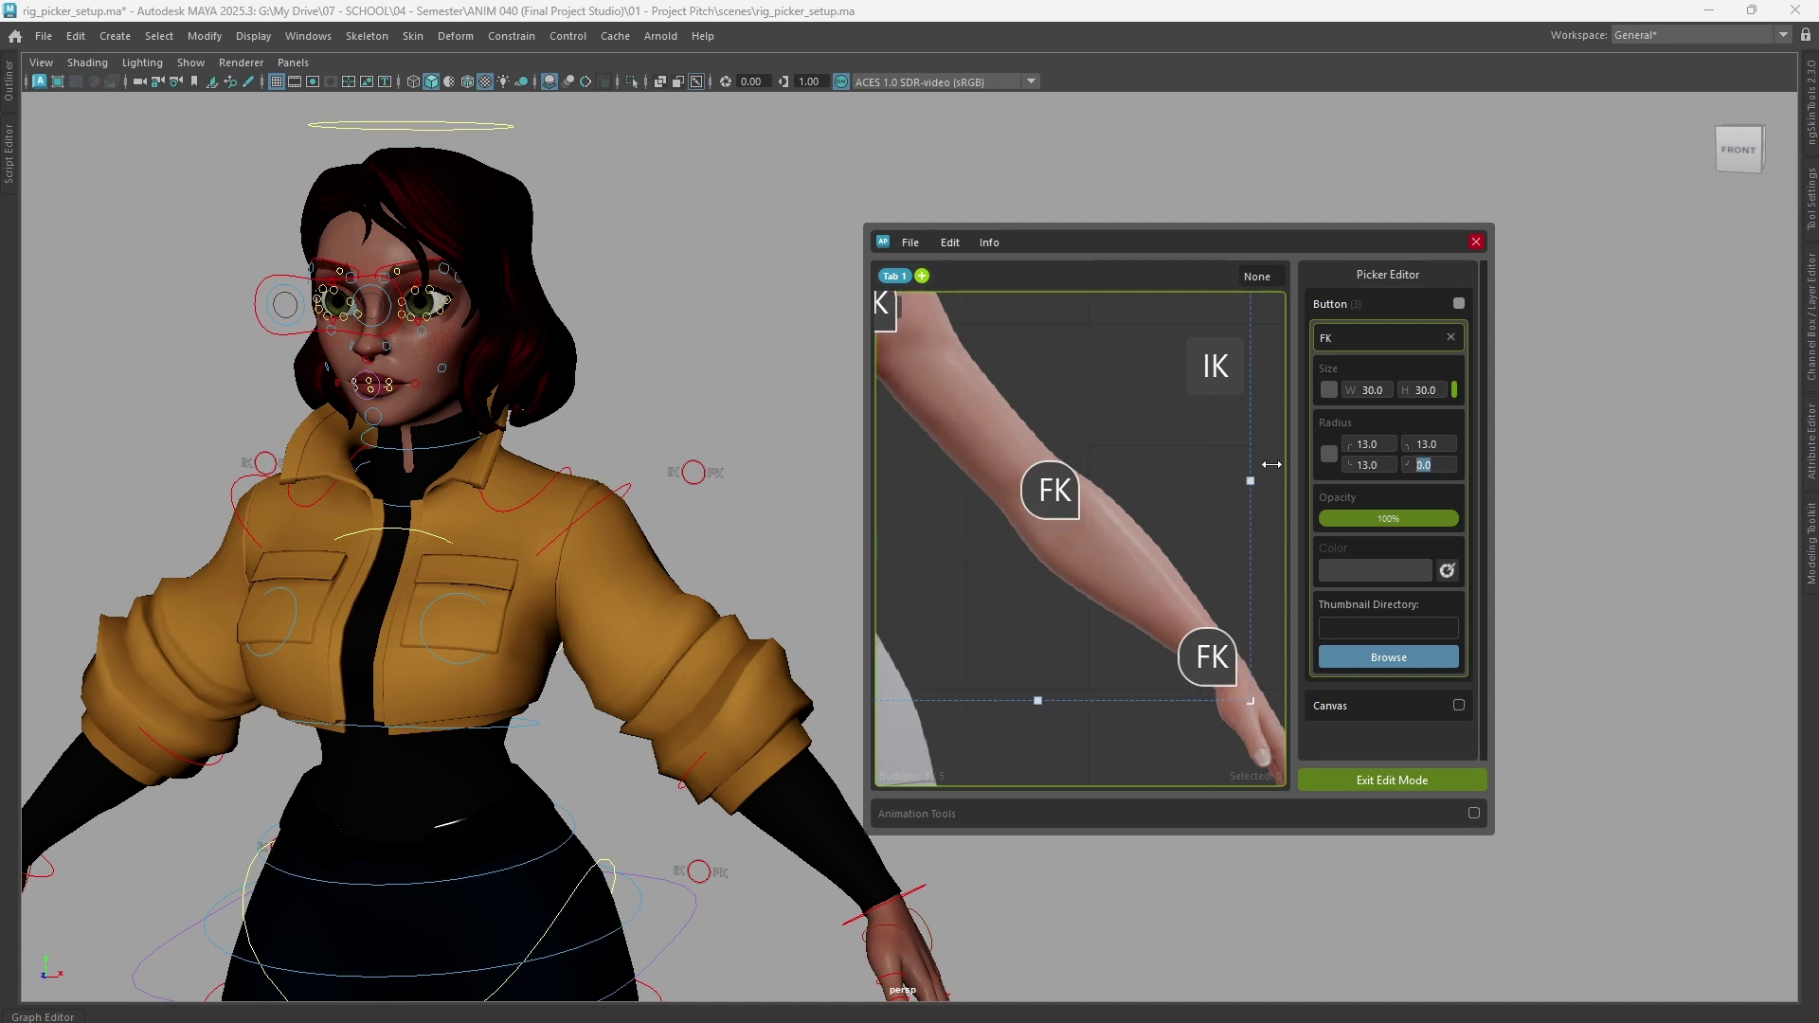
left_click(1328, 460)
- Try a lower opacity on the three FK arm buttons and return it to 100%
scroll(1129, 587, "down", 2)
middle_click_drag(1129, 587, 1004, 570)
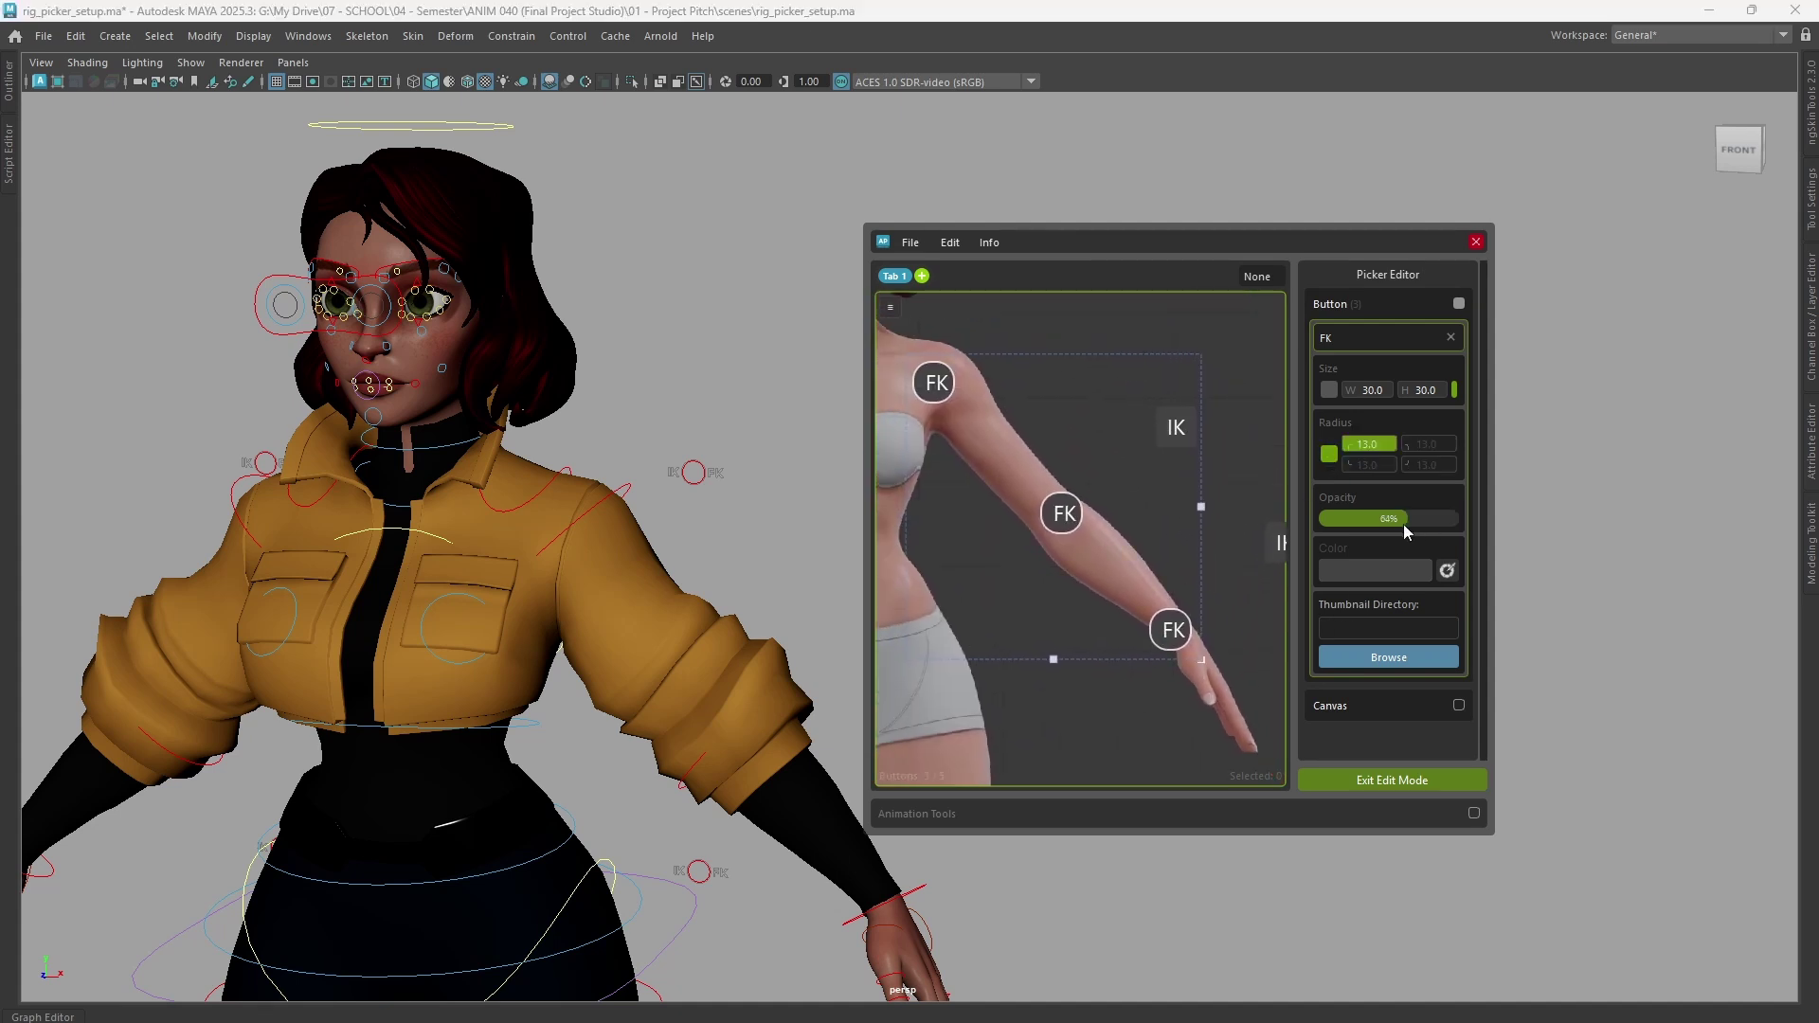
left_click_drag(1396, 520, 1463, 521)
left_click(1091, 699)
- Select the three FK buttons on the arm and color them red from the preset swatches
middle_click_drag(1091, 699, 1098, 686)
left_click_drag(932, 326, 1213, 657)
left_click(1351, 572)
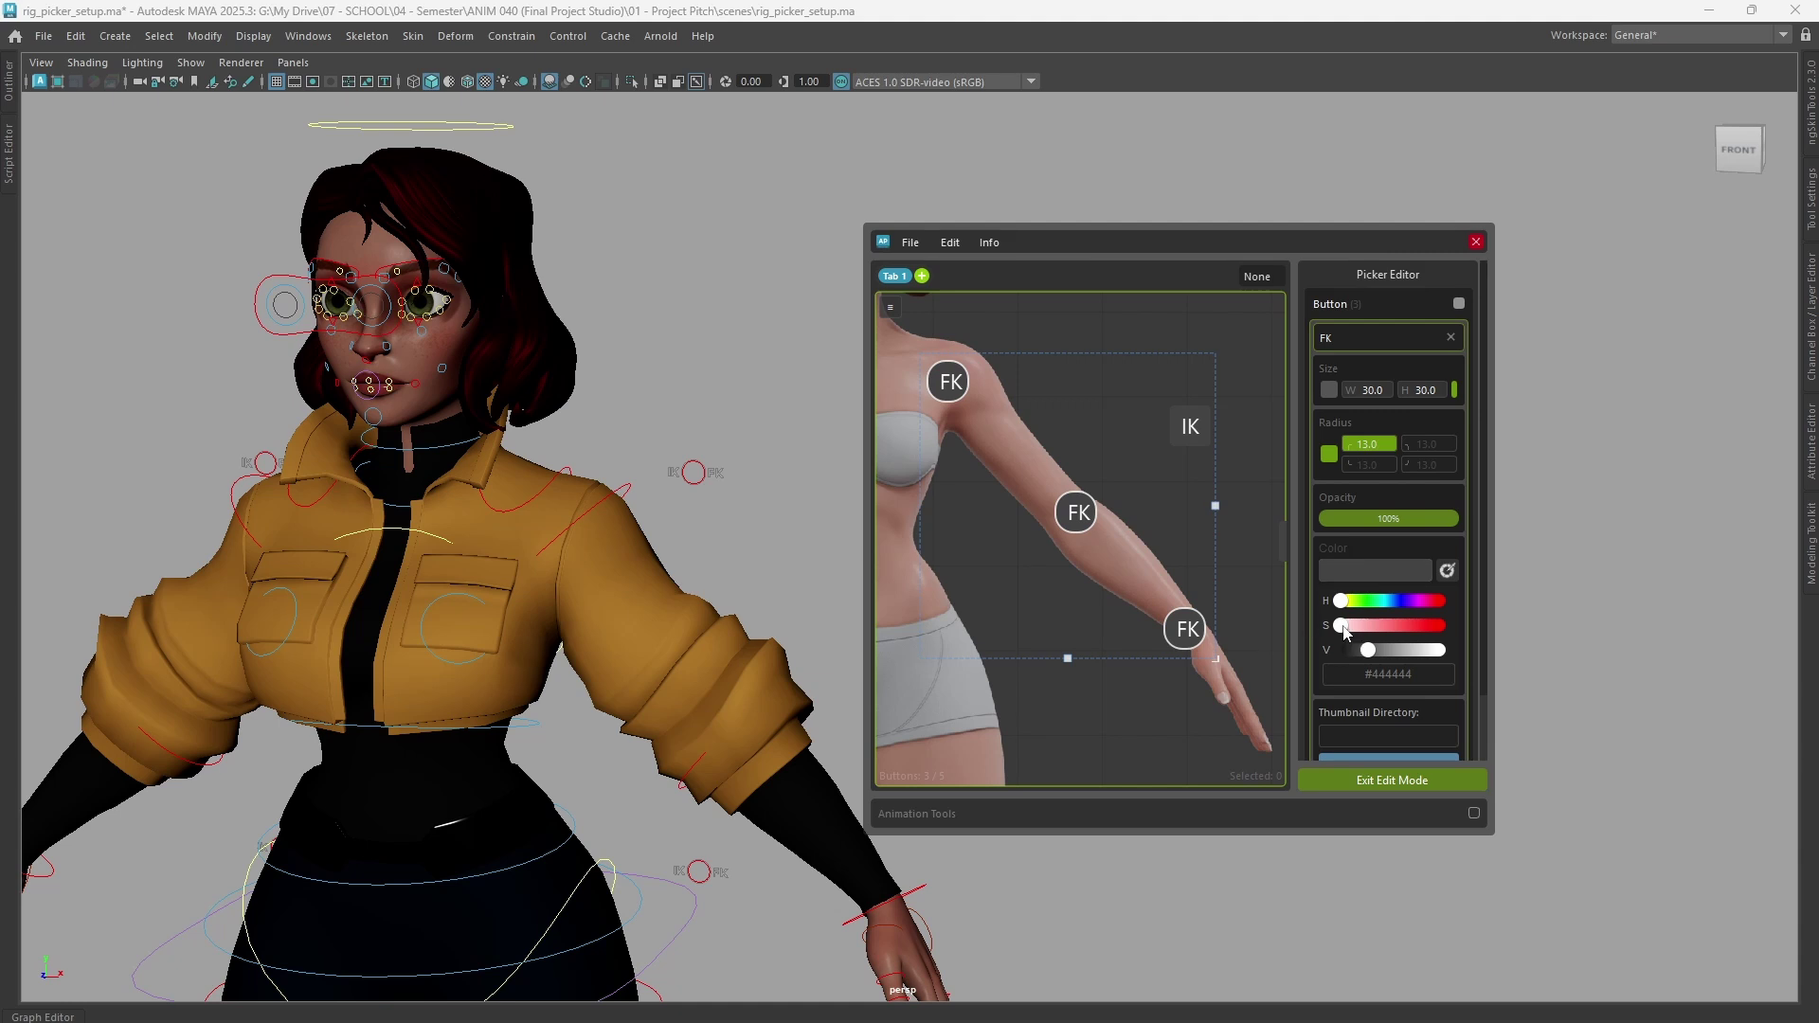
left_click_drag(1343, 626, 1381, 663)
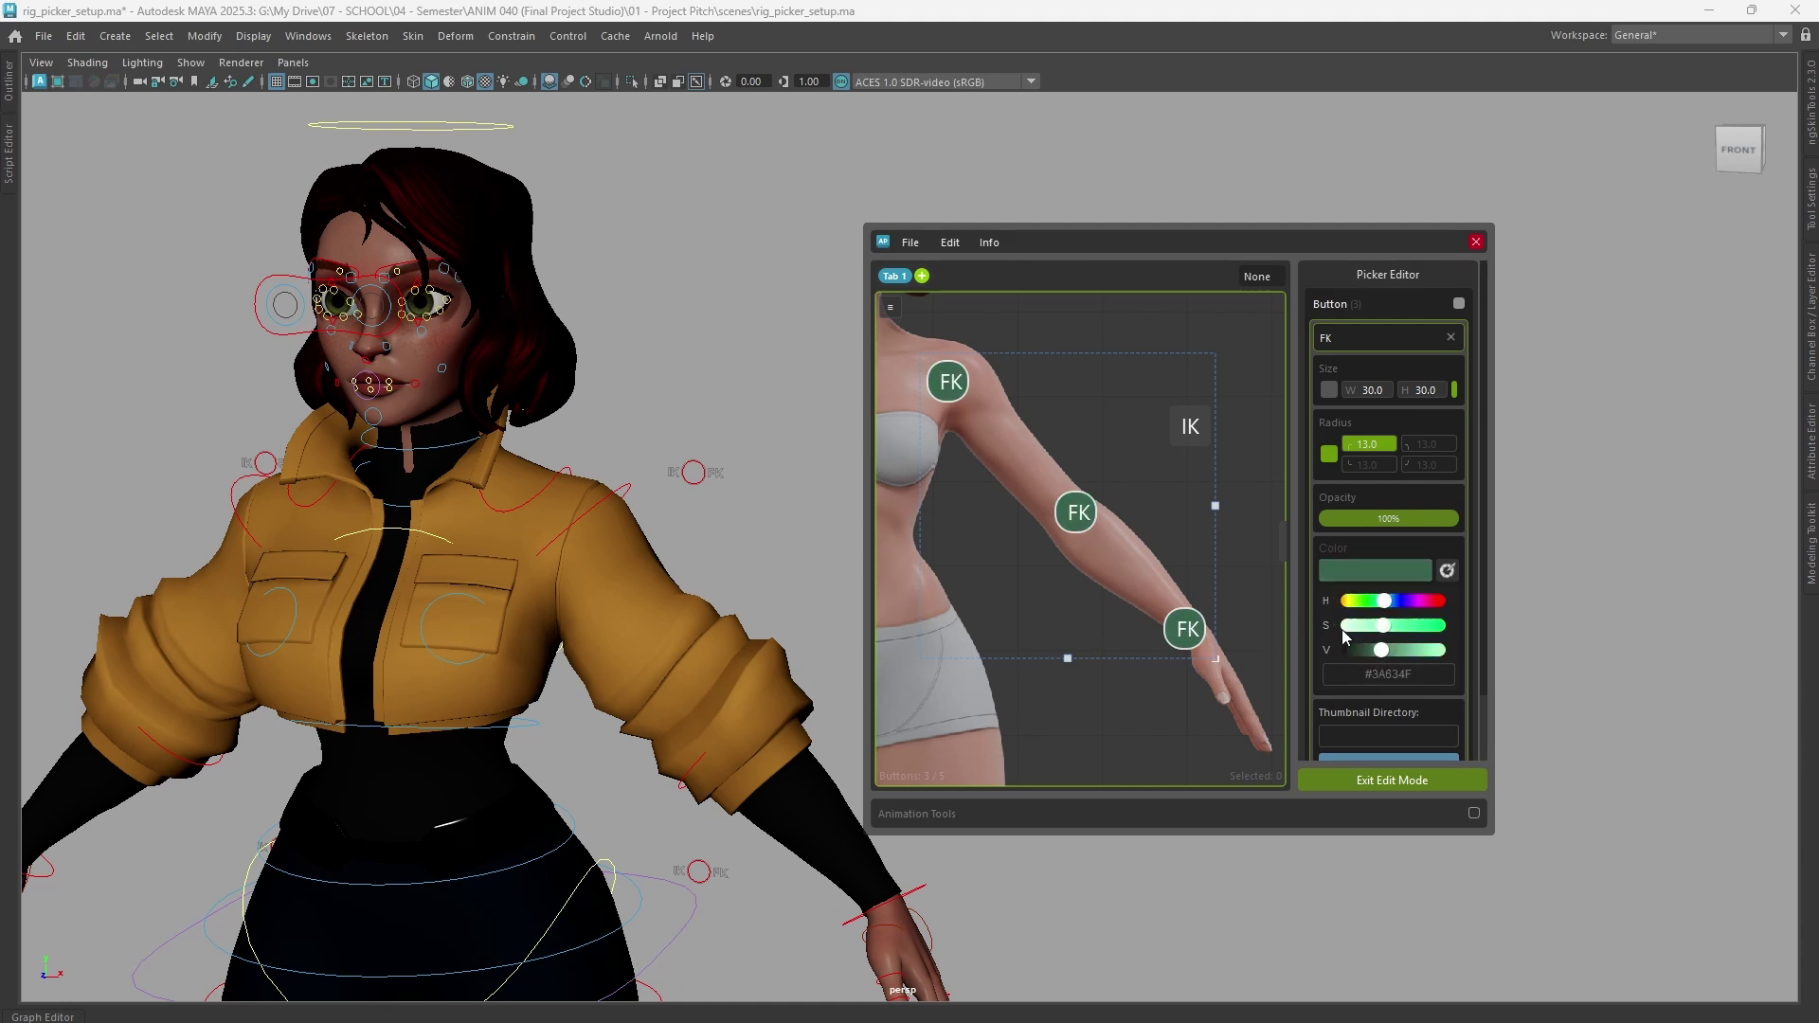
right_click(1376, 571)
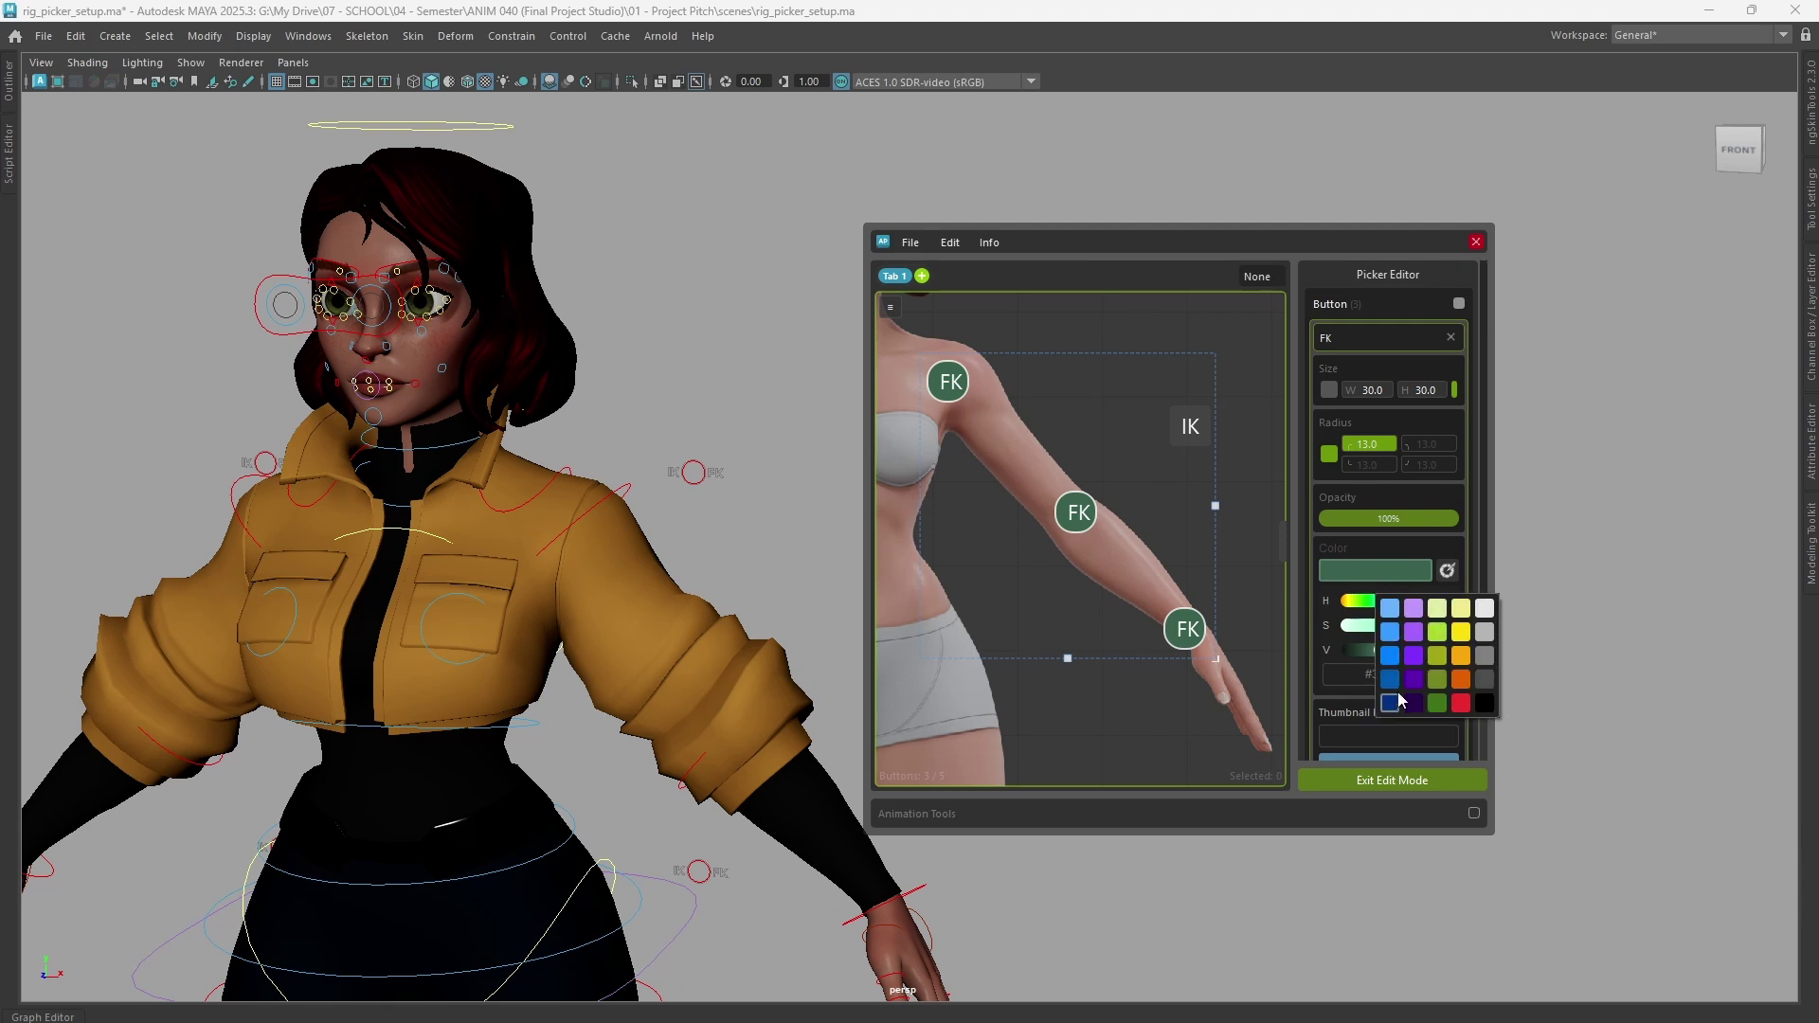
left_click(1461, 704)
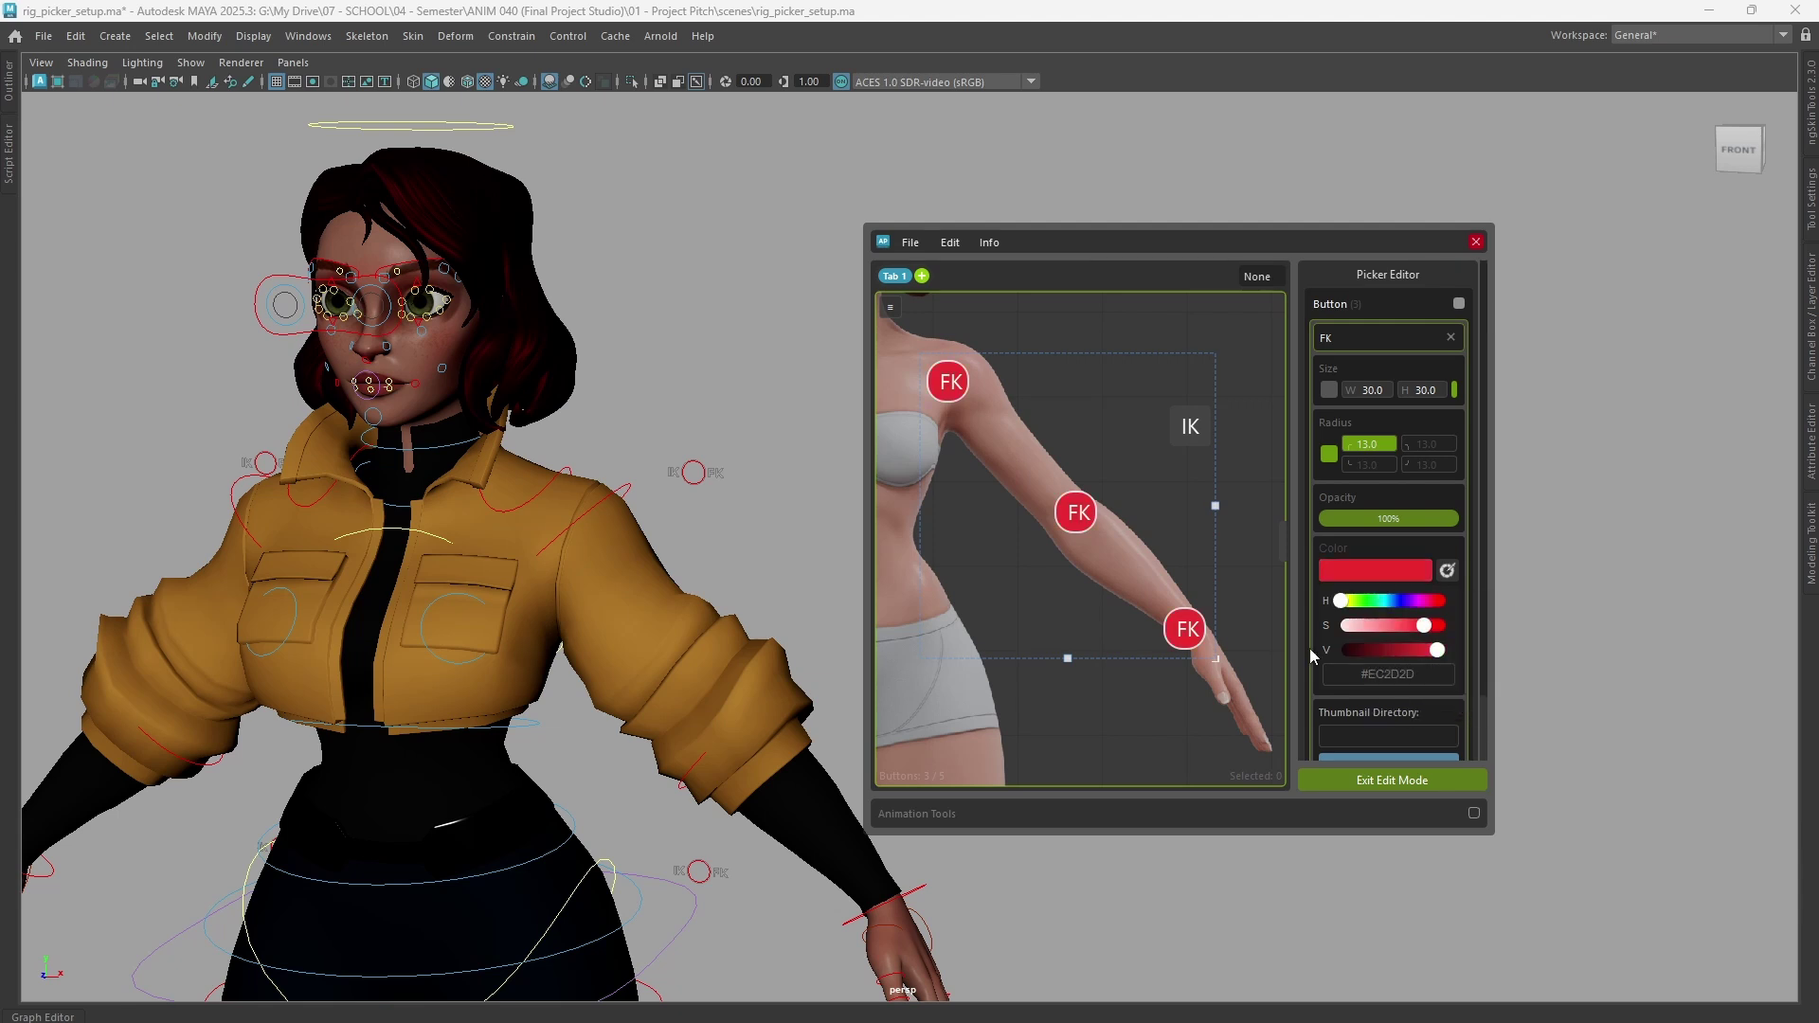
left_click(993, 675)
- Select the two IK buttons outside the arm and color them blue (#3399FF)
middle_click_drag(1224, 555, 1110, 568)
scroll(1110, 568, "down", 1)
left_click_drag(1060, 402, 1178, 557)
left_click(1389, 576)
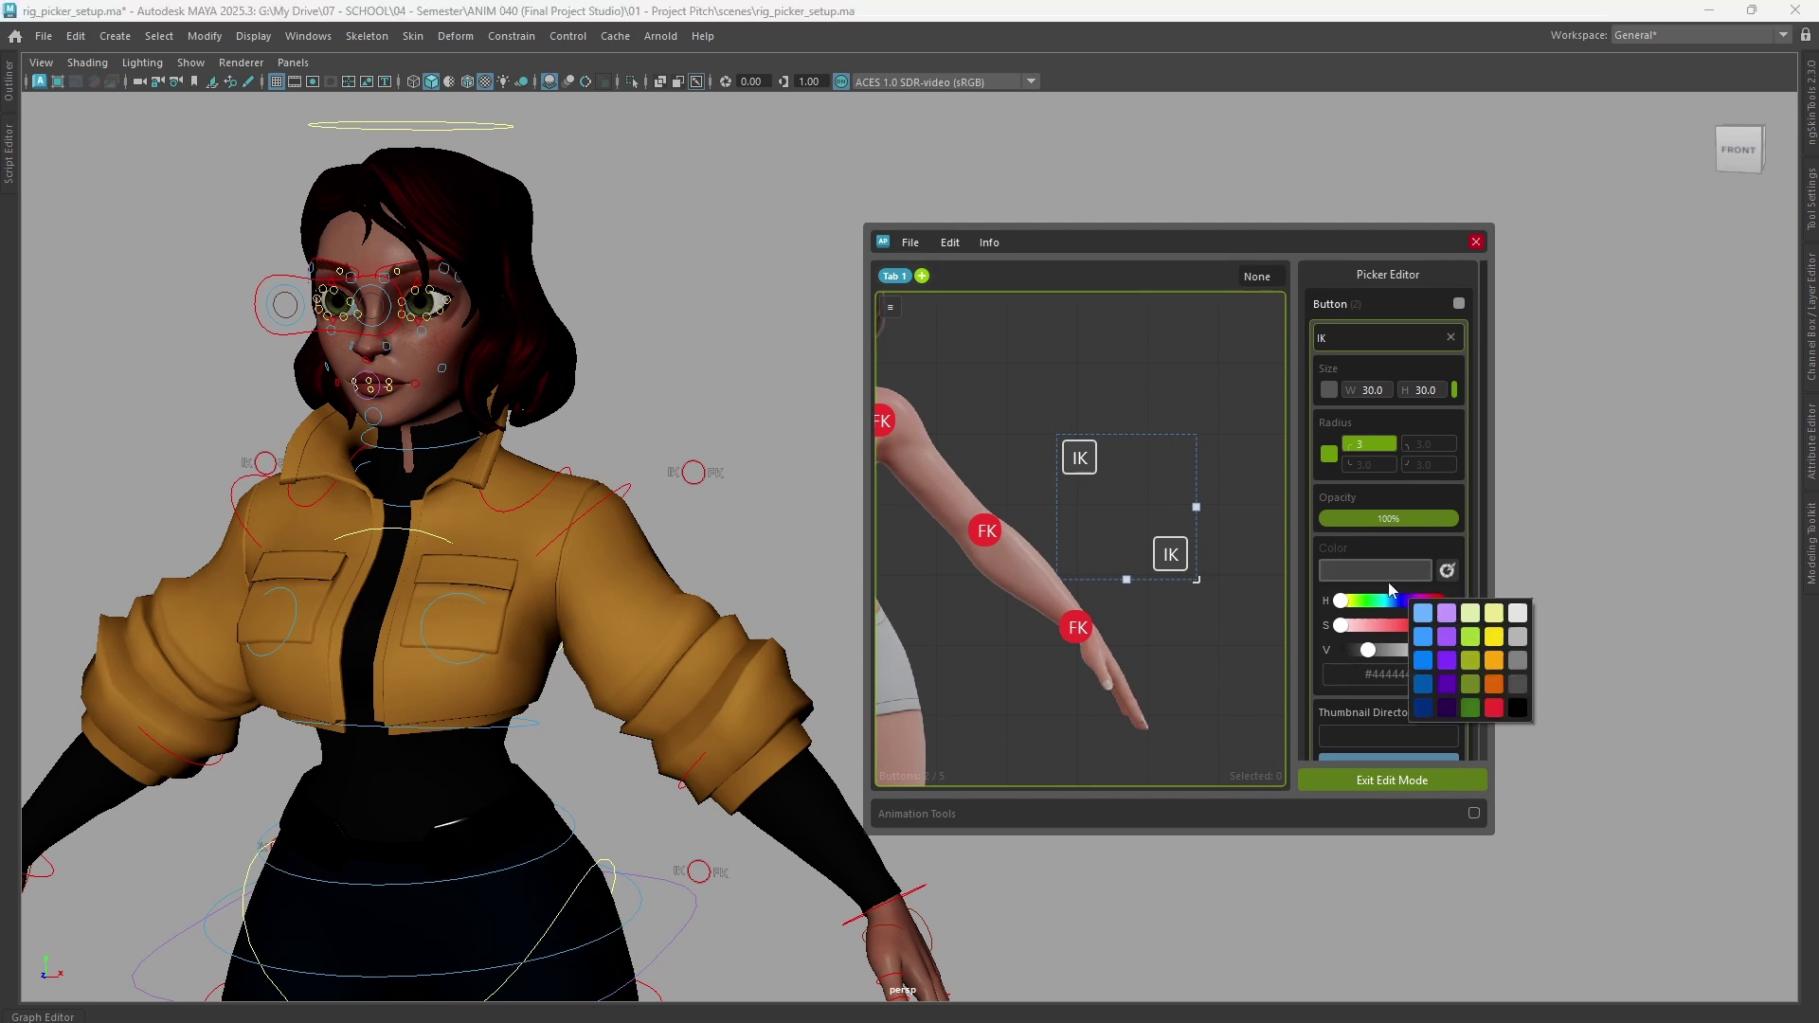
left_click(1426, 642)
left_click(1049, 638)
middle_click_drag(1050, 639, 1108, 627)
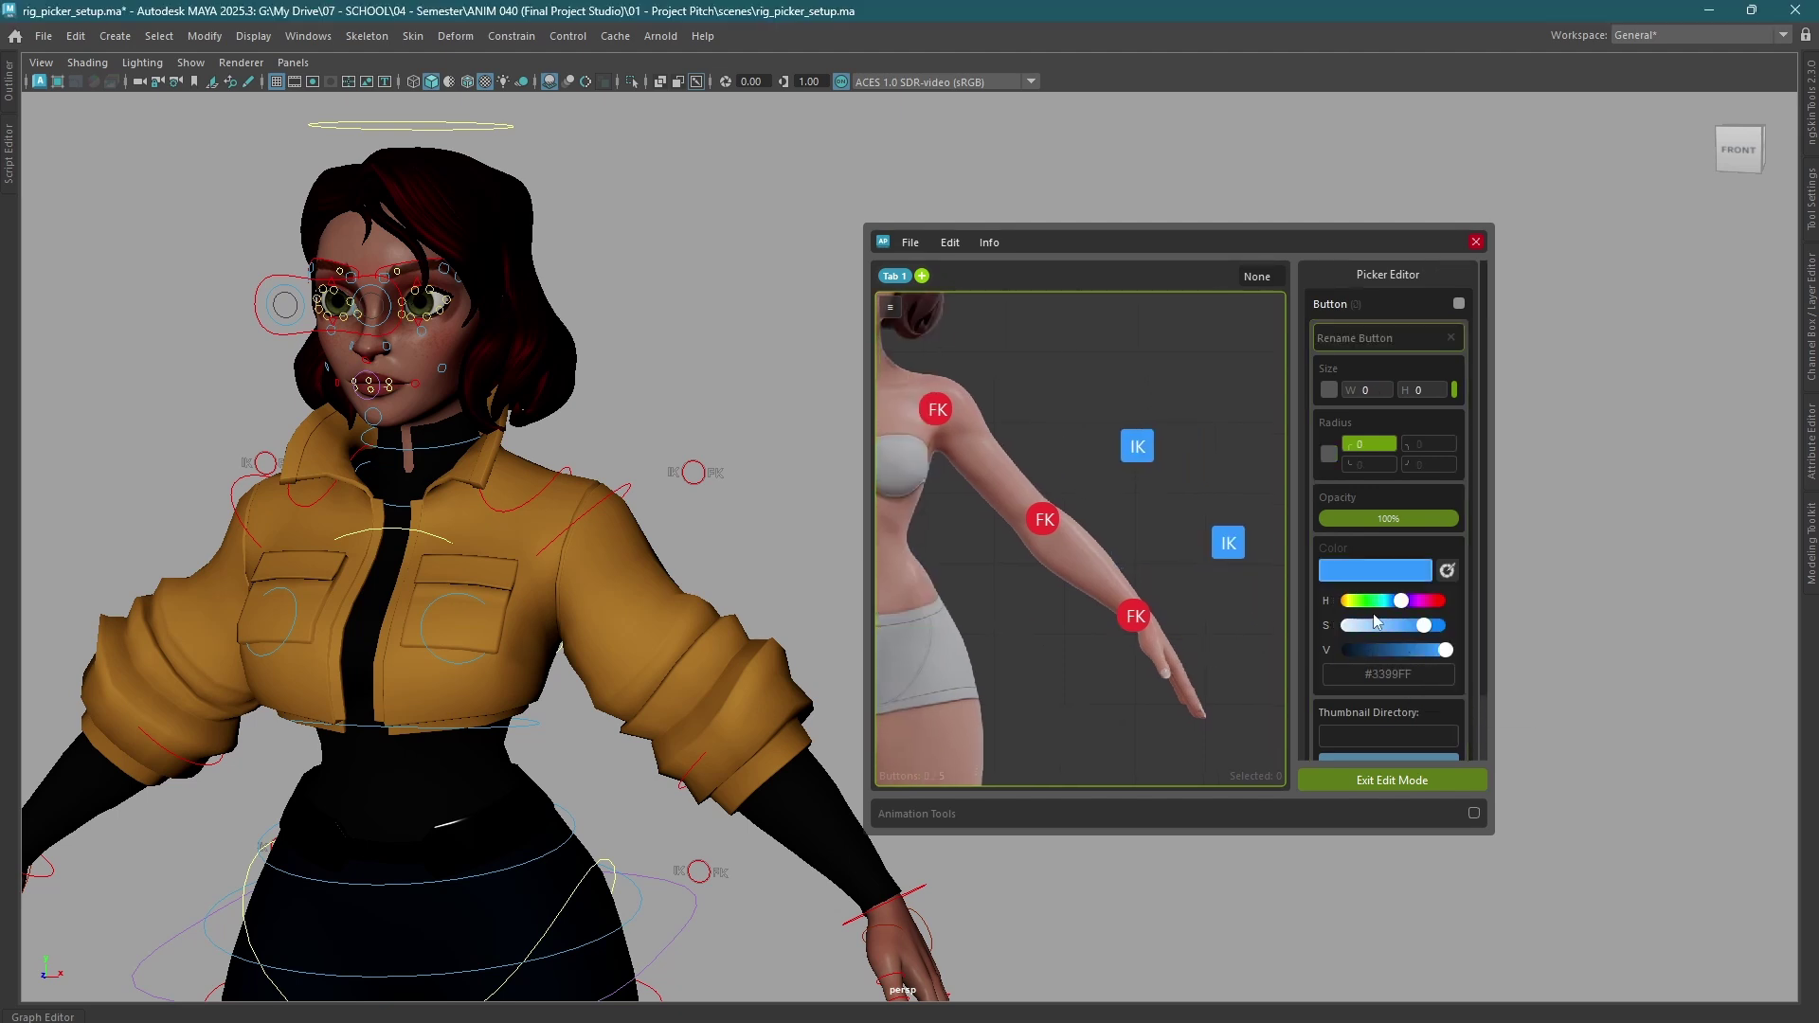
- Sample a color from Maya's interface with the eyedropper while no button is selected, and collapse the color sliders
left_click(1448, 571)
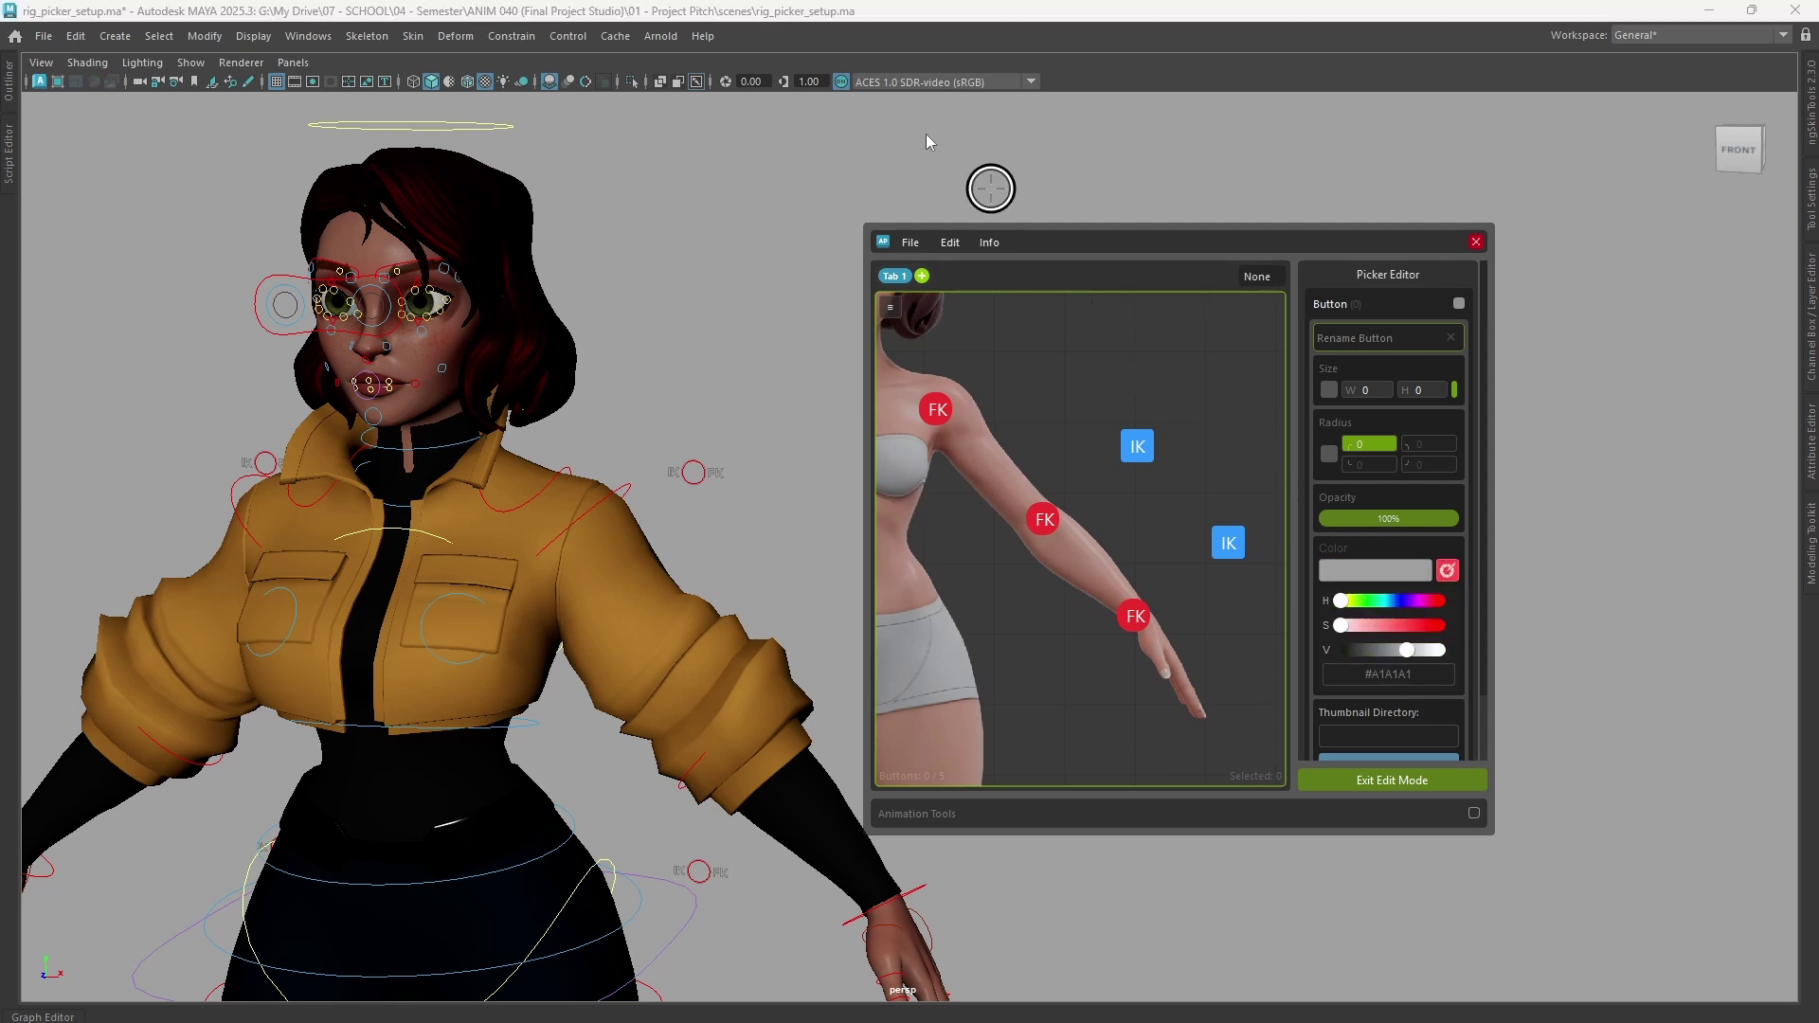
left_click(846, 85)
mouse_move(1172, 583)
middle_mouse_down()
mouse_move(1151, 596)
mouse_move(1179, 628)
mouse_move(1145, 577)
mouse_move(1174, 597)
middle_mouse_up()
left_click(1367, 576)
scroll(1094, 576, "down", 1)
middle_click_drag(1059, 352, 1076, 398)
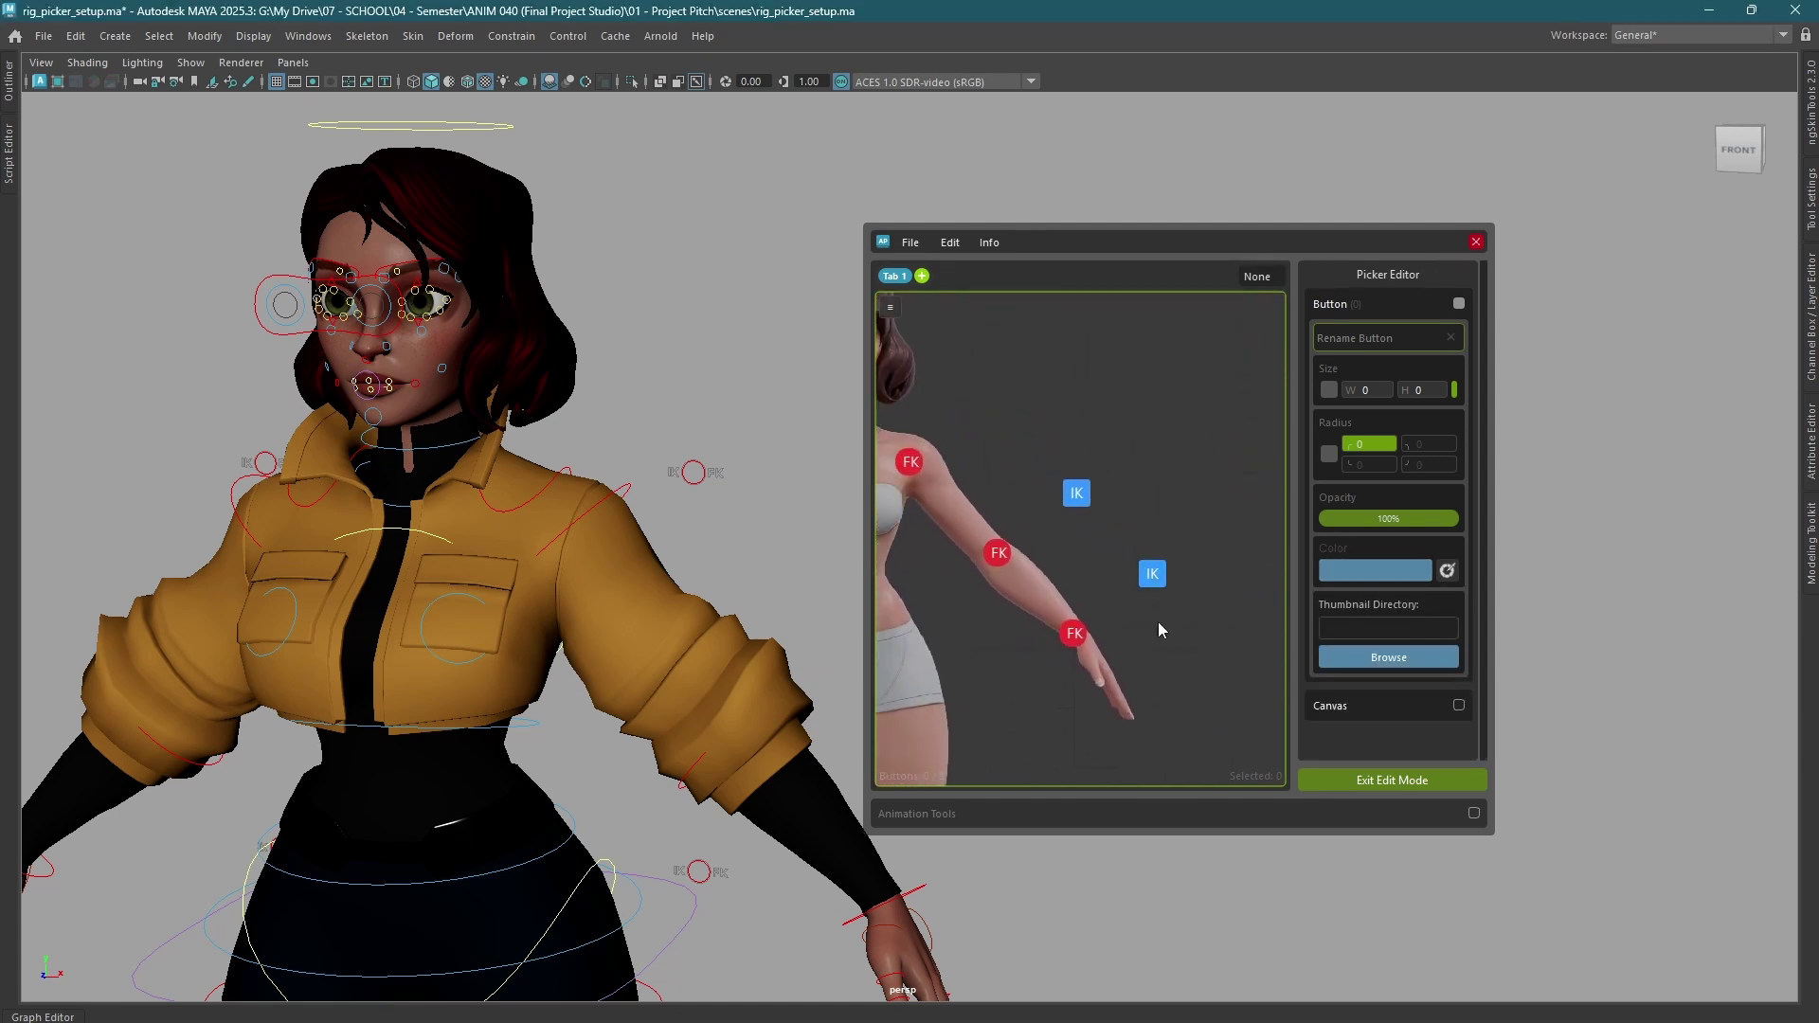
- Add a new button in the empty area beside the character's hand and label it Arm Pose
middle_click_drag(1138, 641, 1050, 551)
right_click(1031, 510)
left_click(1039, 521)
left_click_drag(1047, 502, 1075, 550)
left_click_drag(1362, 336, 1279, 330)
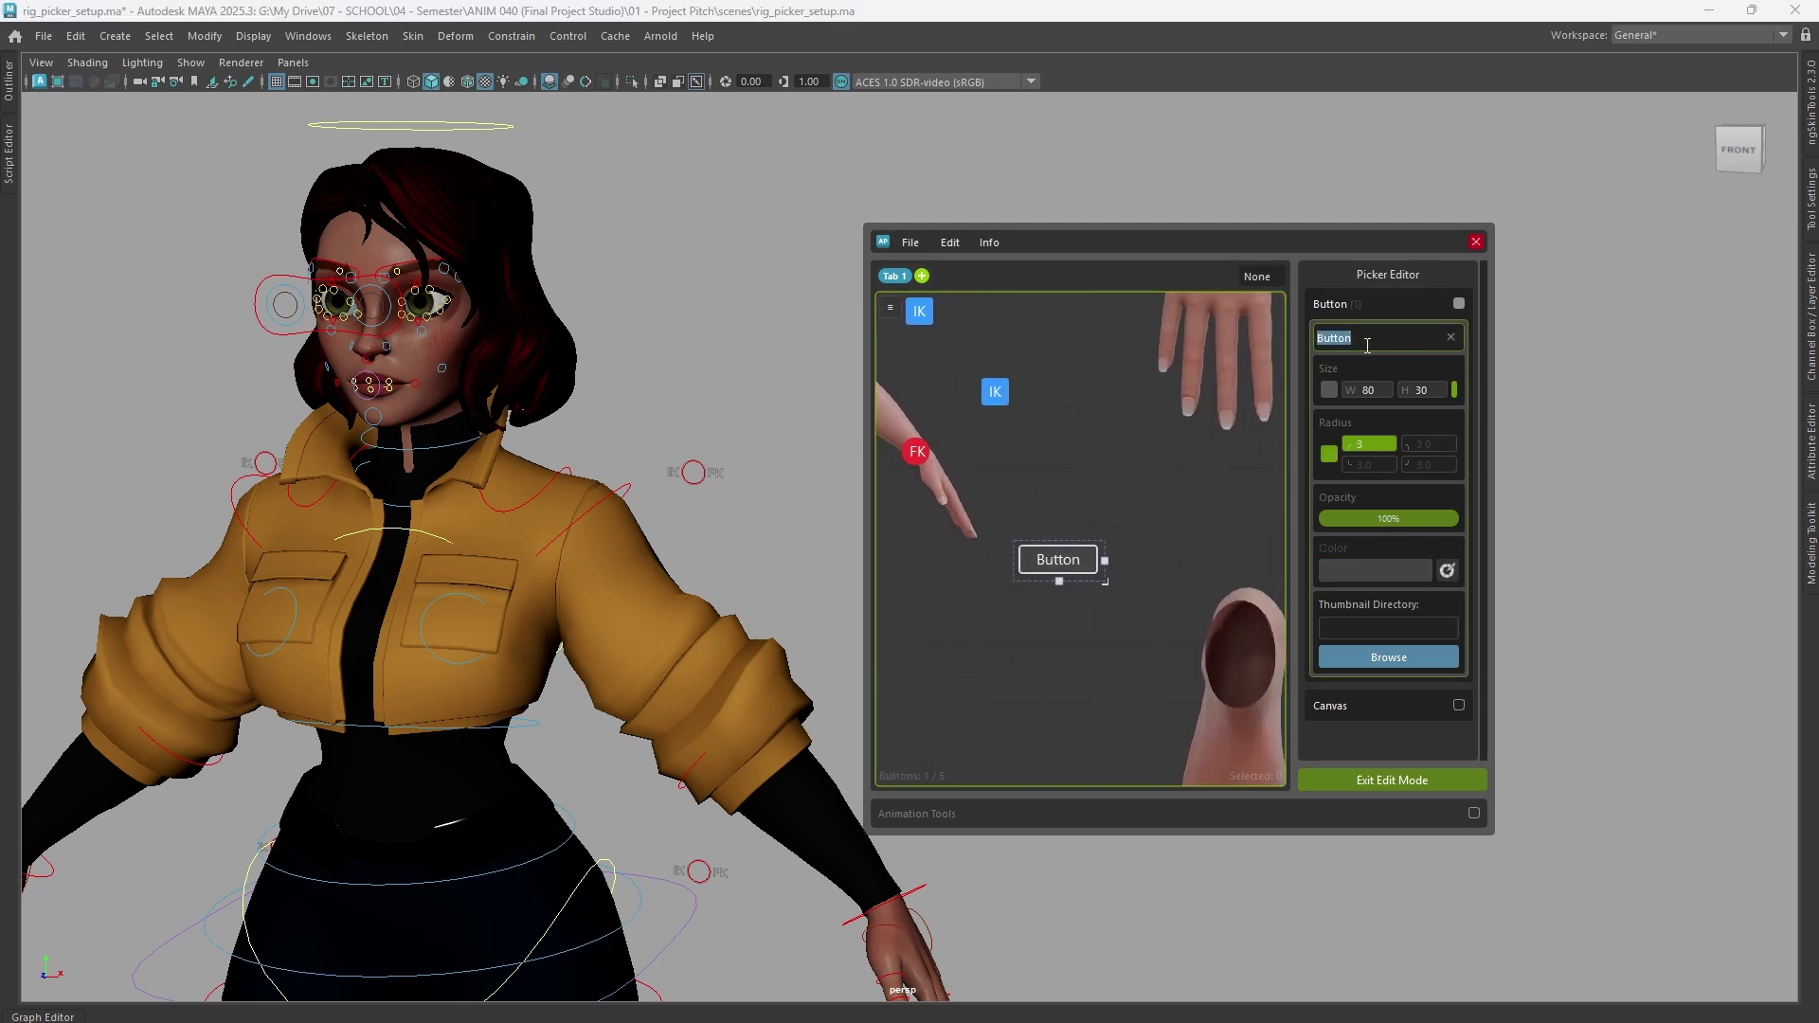
type("Arm Pose")
left_click(1103, 572)
- Change the Arm Pose button to Pose Mode and move it up beside the large hand image
right_click(1041, 550)
mouse_move(1118, 715)
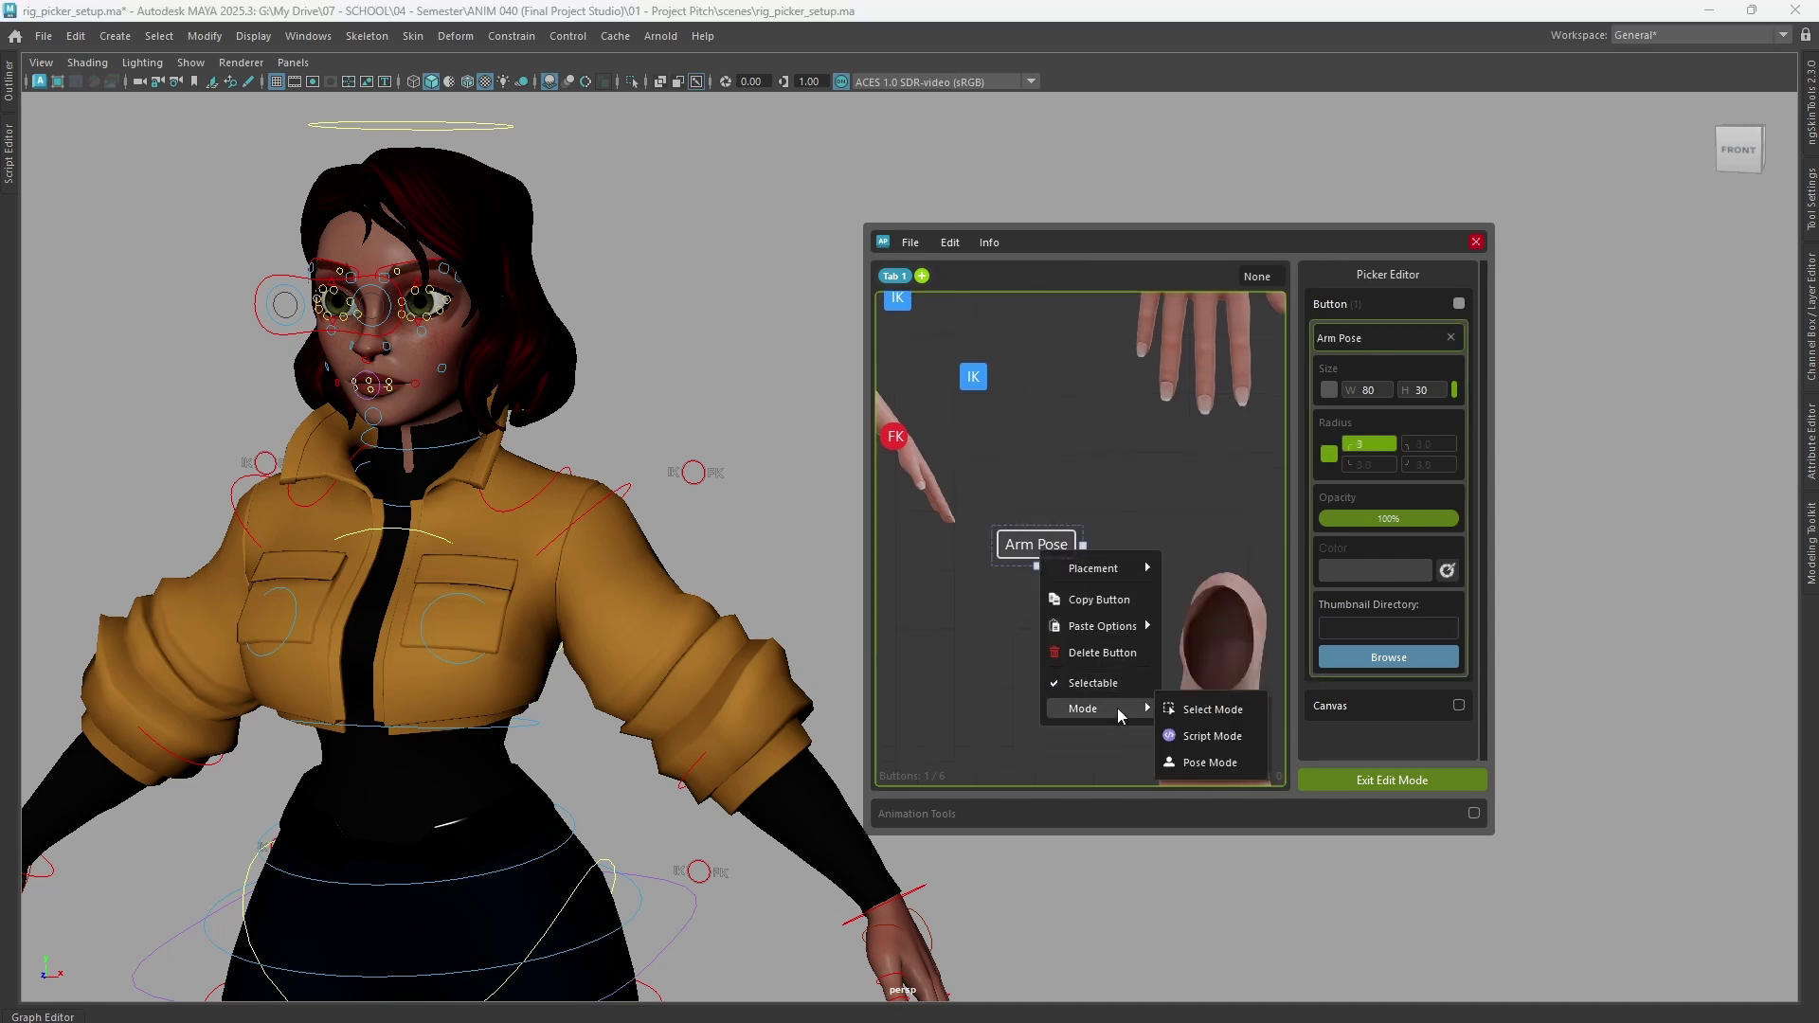
left_click(1195, 760)
middle_click_drag(1108, 633, 1194, 724)
scroll(1193, 724, "down", 1)
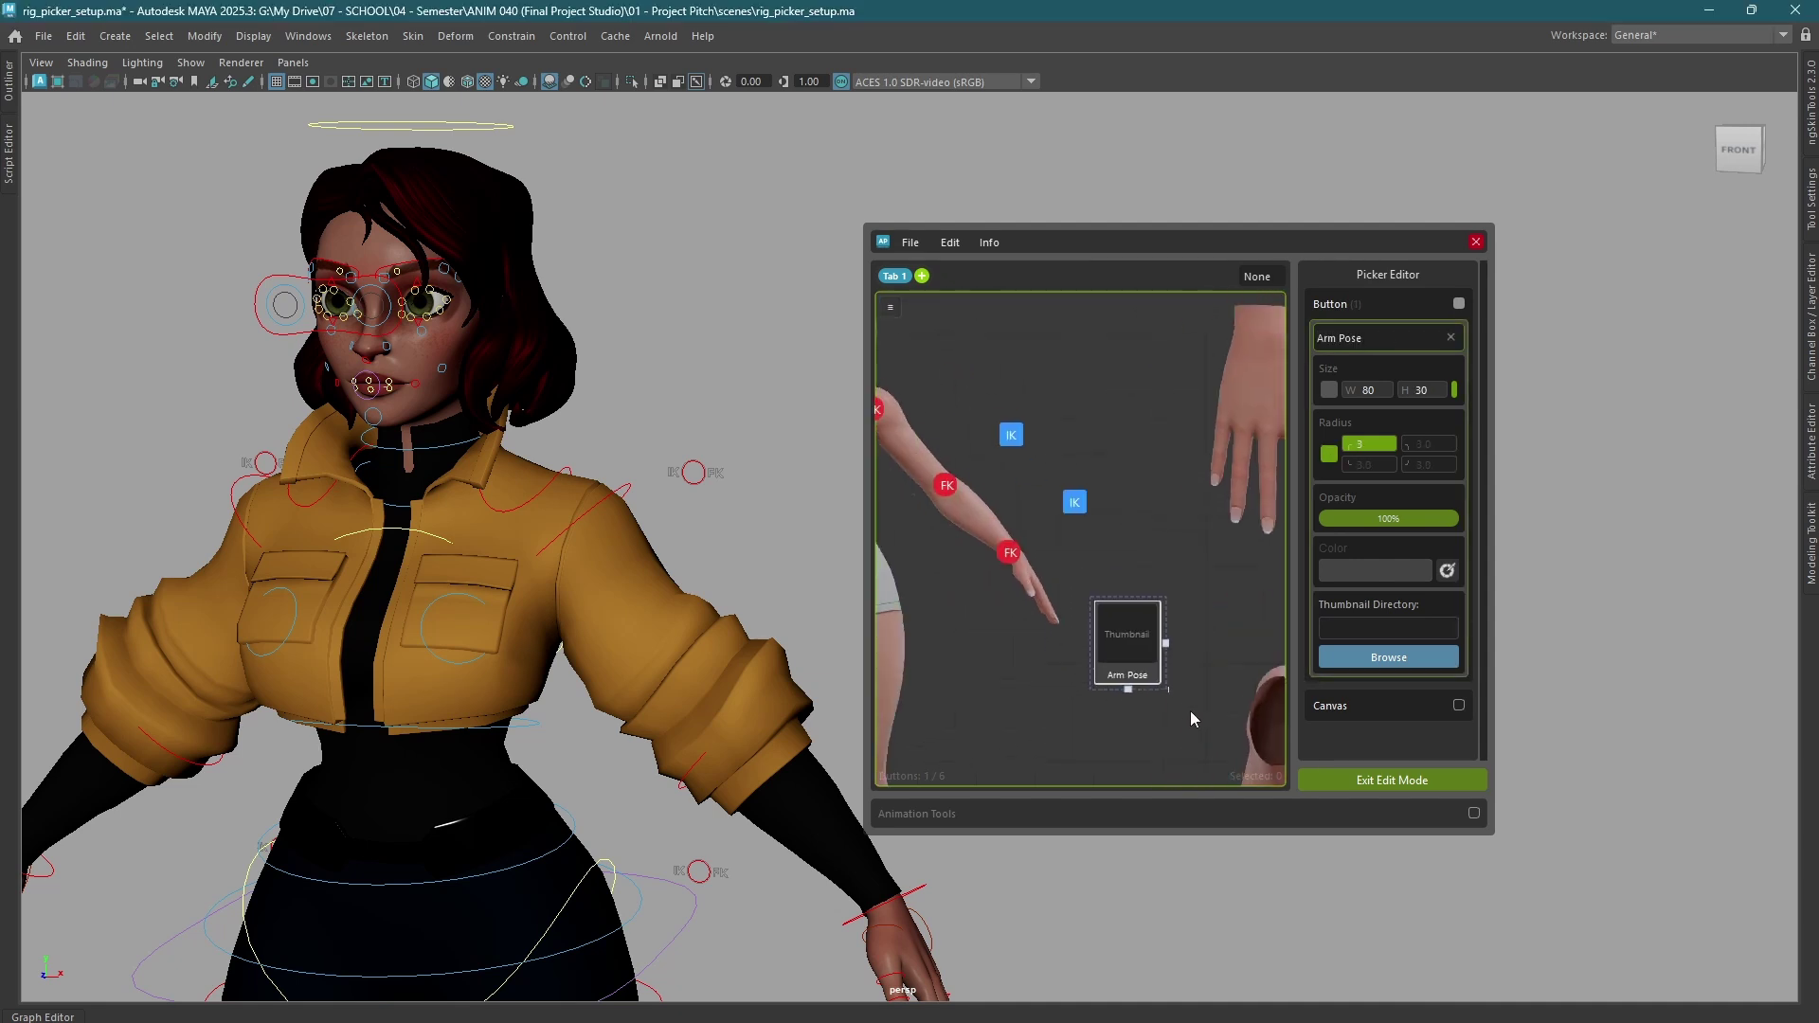
scroll(1193, 729, "up", 1)
left_click_drag(1116, 649, 1180, 379)
- Place two new buttons side by side below the IK buttons and label them IK and FK
right_click(1080, 549)
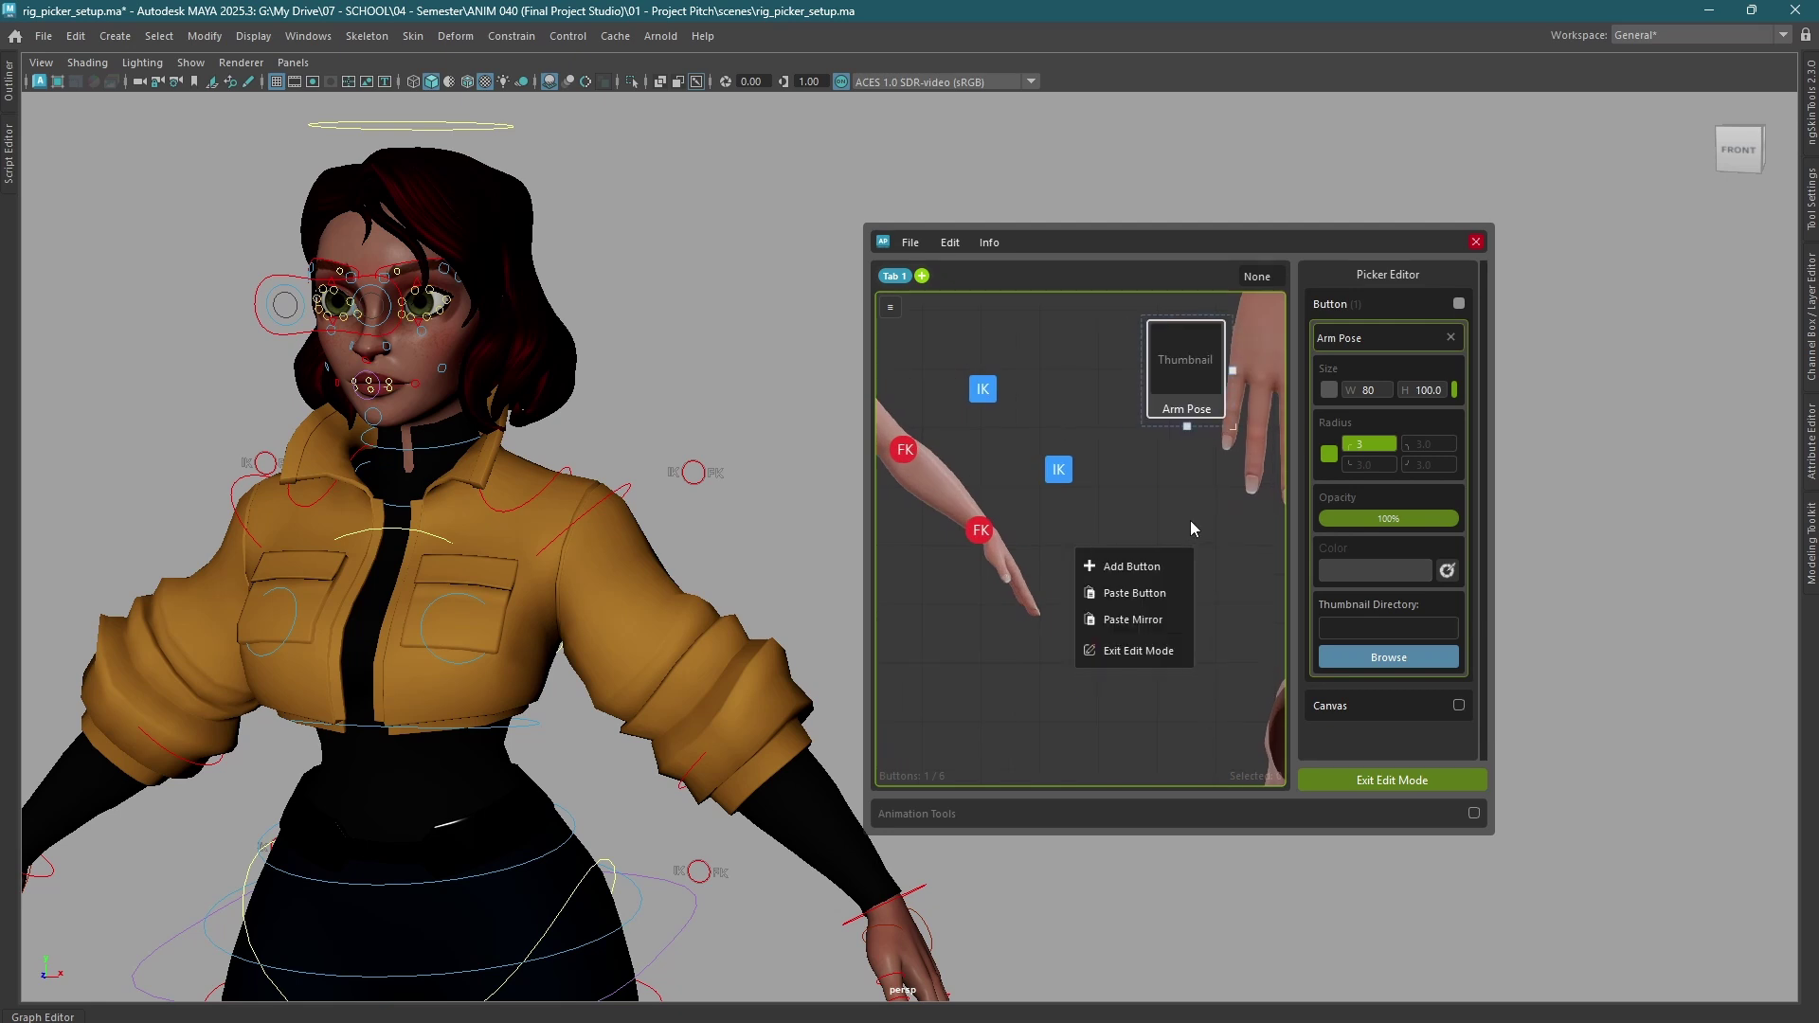
left_click(1126, 567)
left_click_drag(1081, 554, 1100, 585)
scroll(1106, 613, "up", 3)
middle_click_drag(1106, 614, 988, 601)
left_click_drag(1103, 542, 1092, 536, "alt")
middle_click_drag(1009, 598, 1046, 593)
left_click_drag(980, 465, 1148, 552)
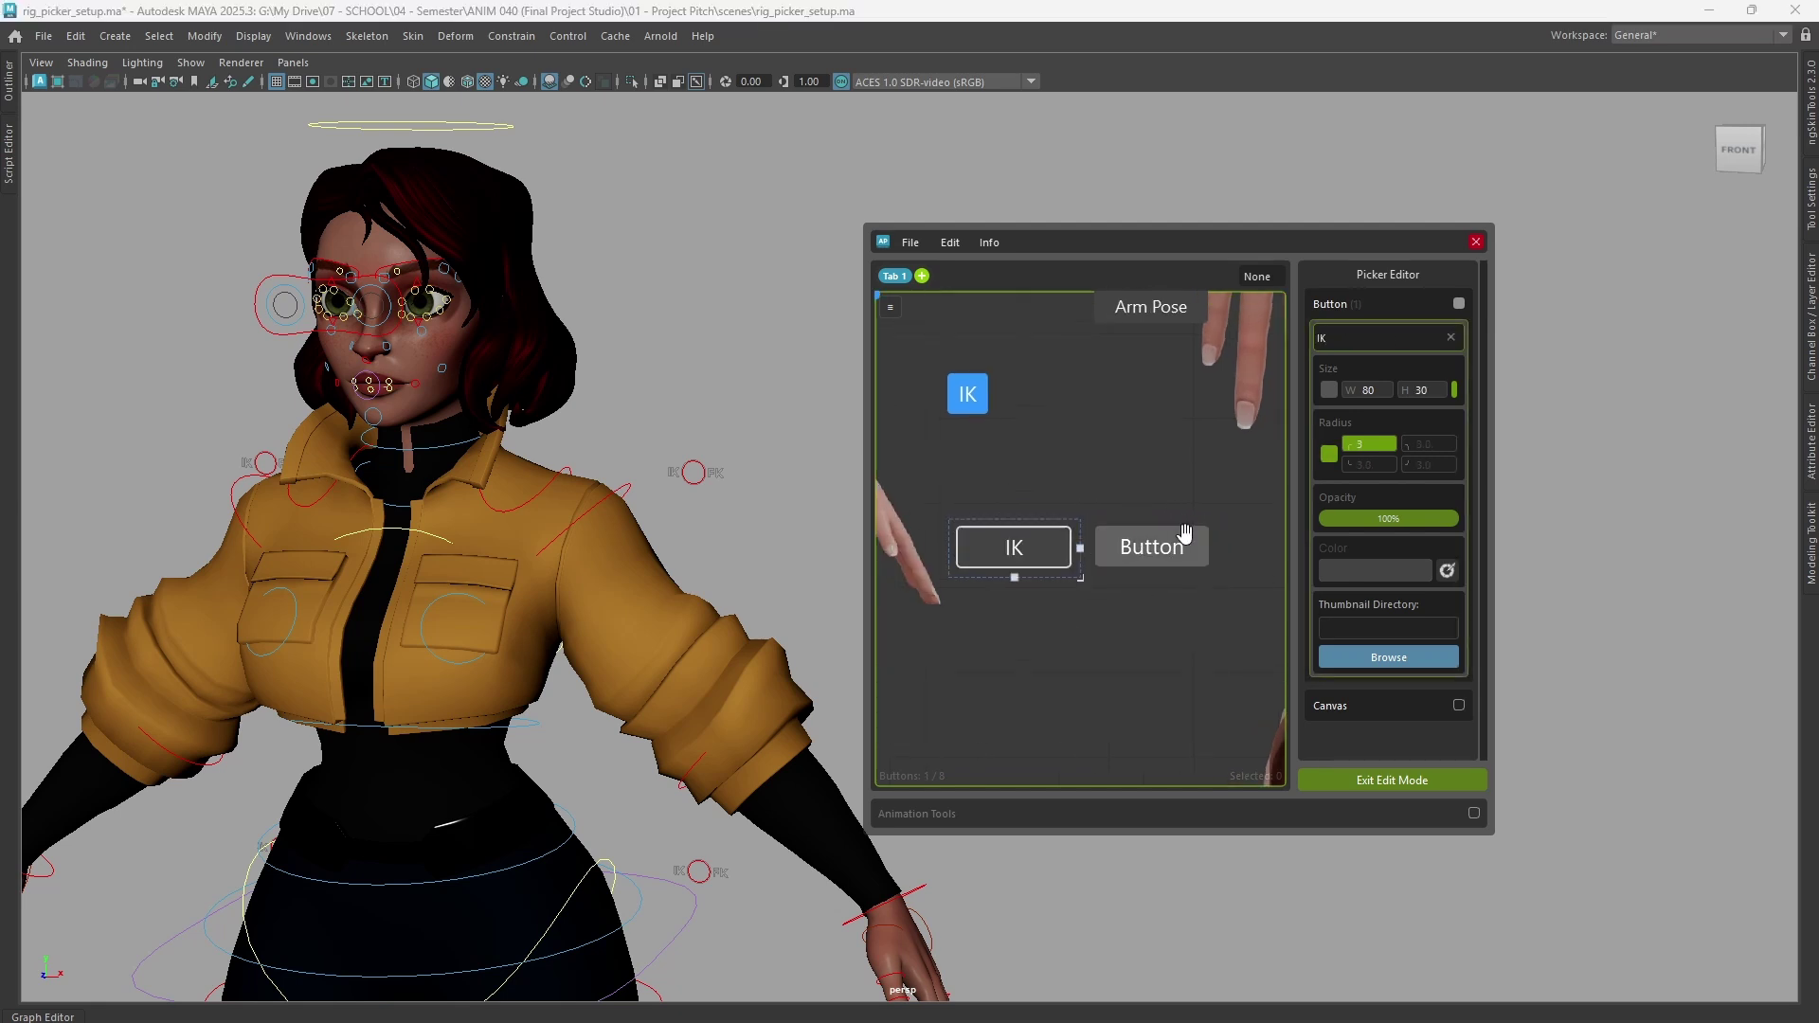
left_click(1167, 538)
type("FK")
left_click(1127, 622)
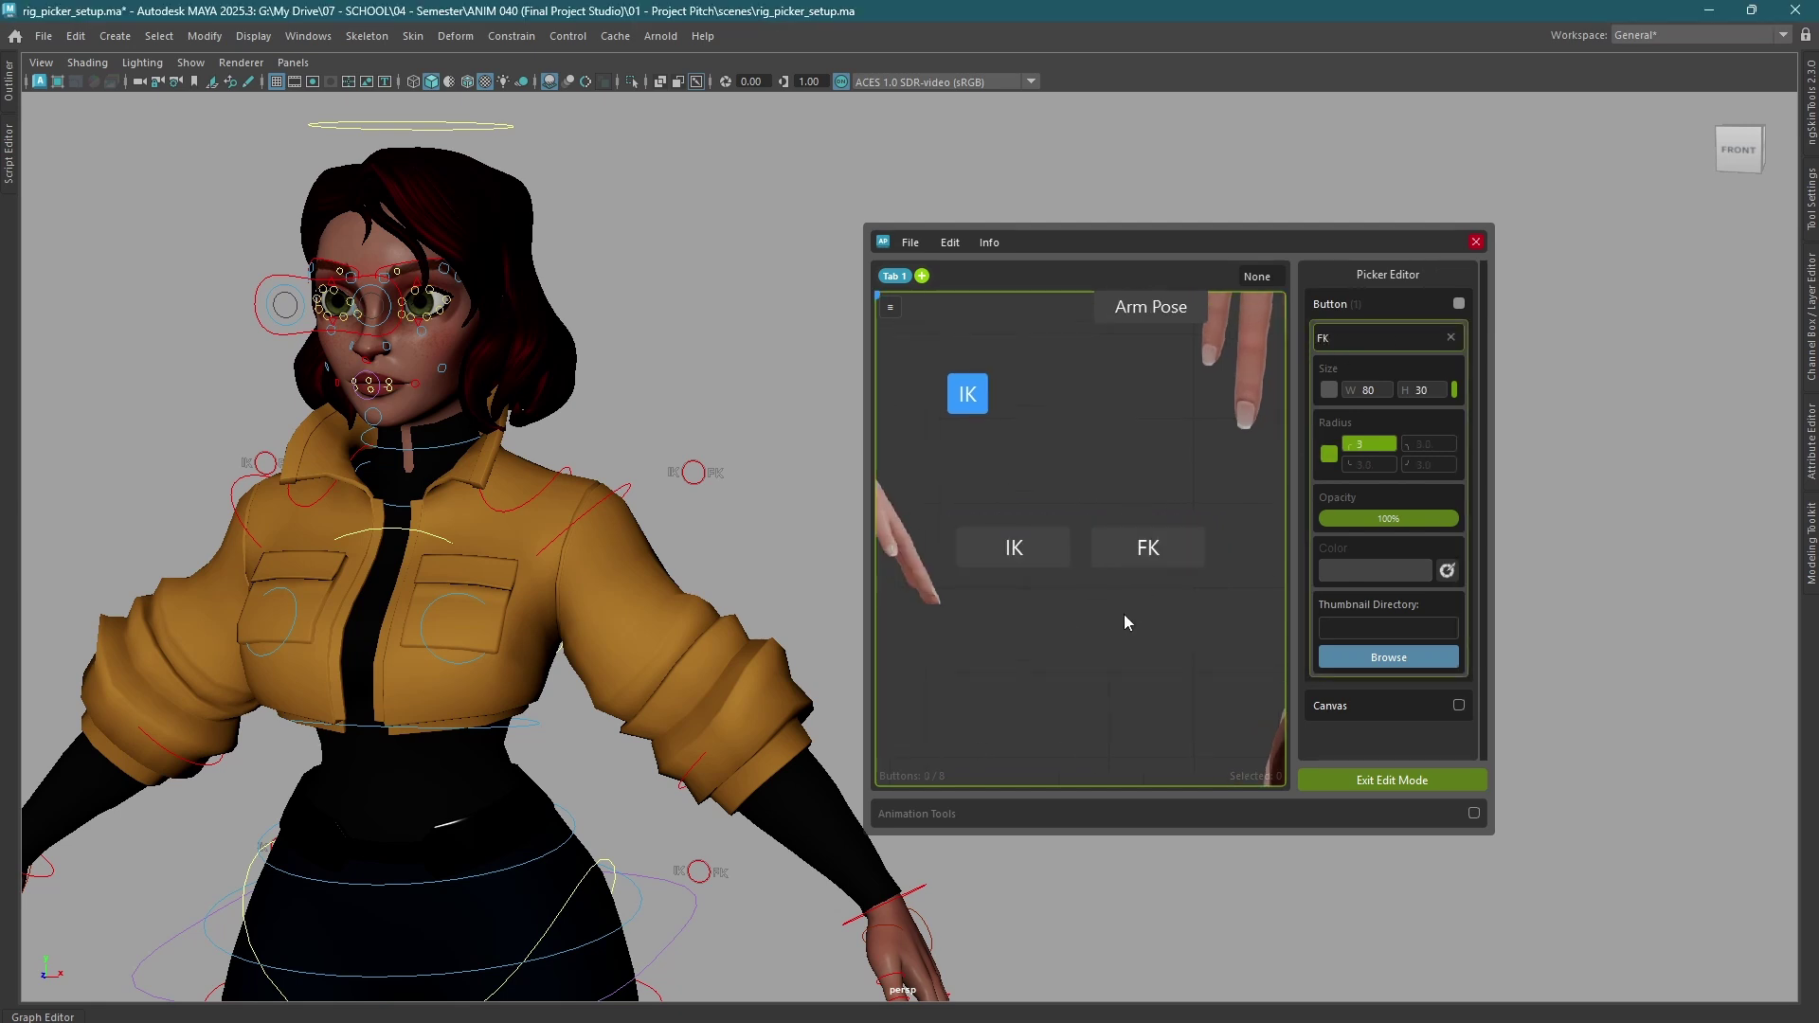
- Duplicate the new FK button and place the copy centred below the IK and FK pair
left_click(1174, 558)
key("ctrl+c")
key("ctrl+v")
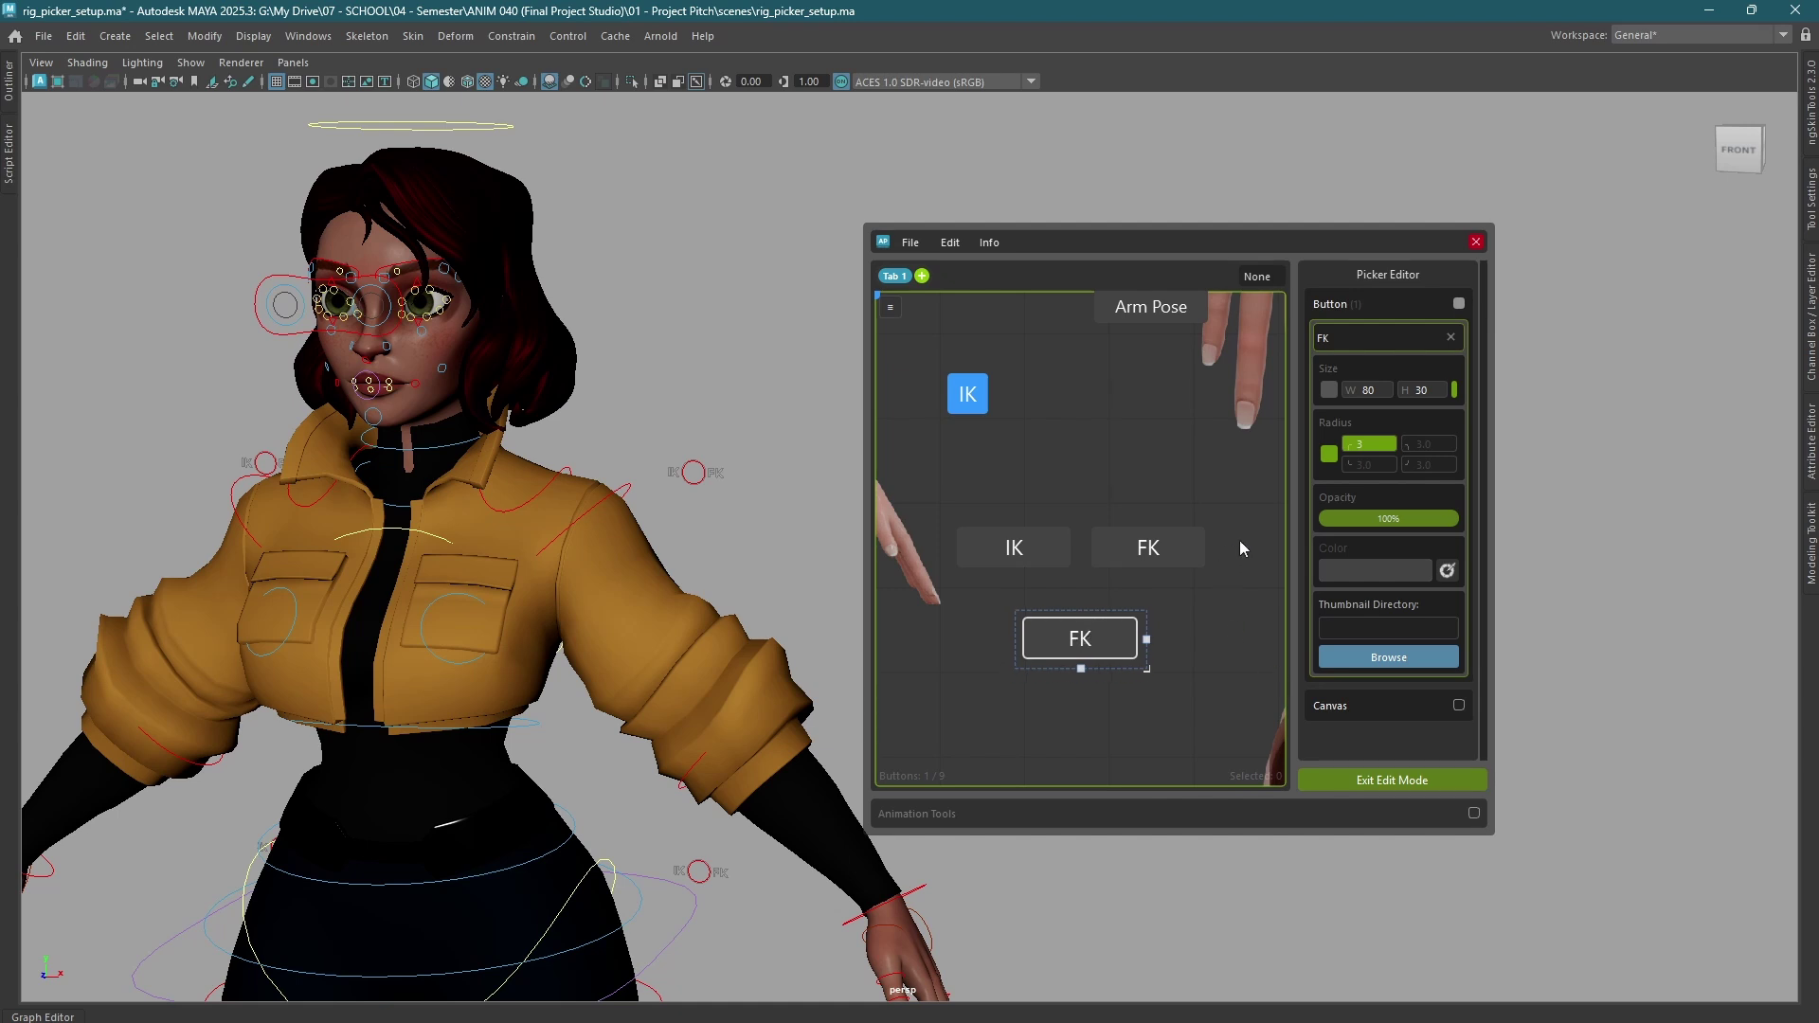
- Select the three new gray IK and FK buttons and color them black
left_click(1072, 474)
left_click_drag(974, 490, 1173, 674)
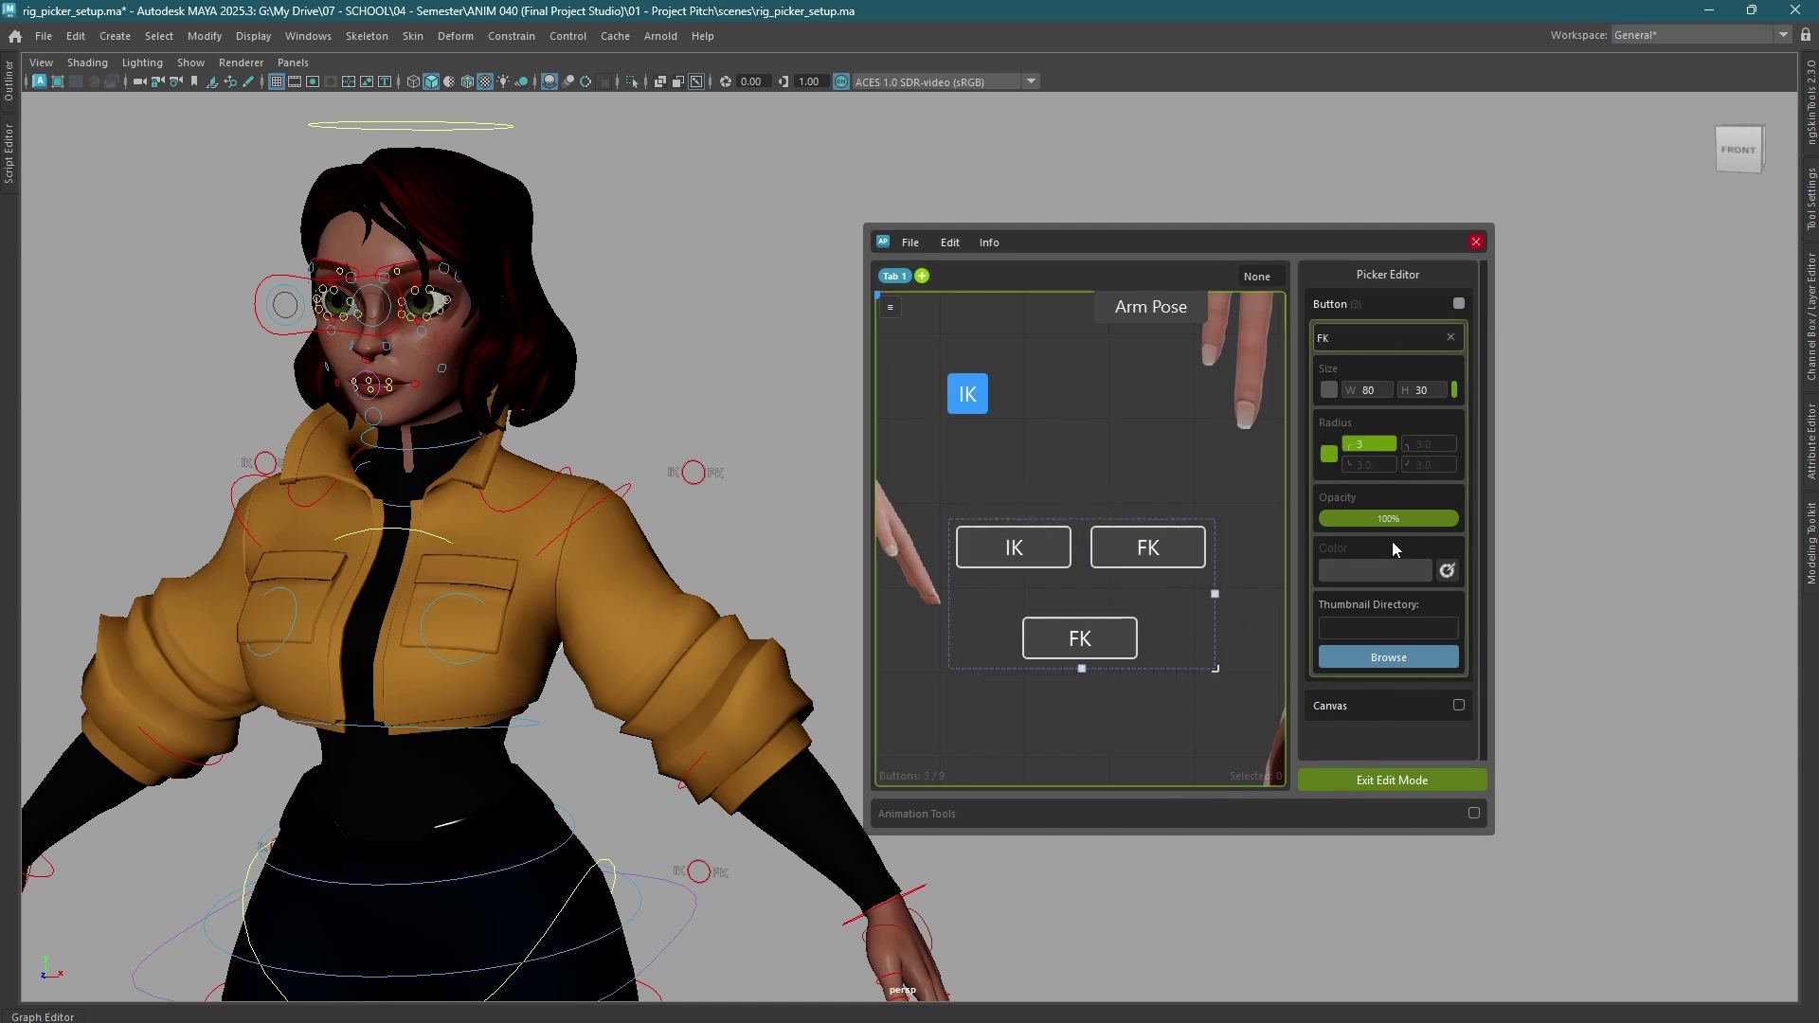
left_click(1370, 570)
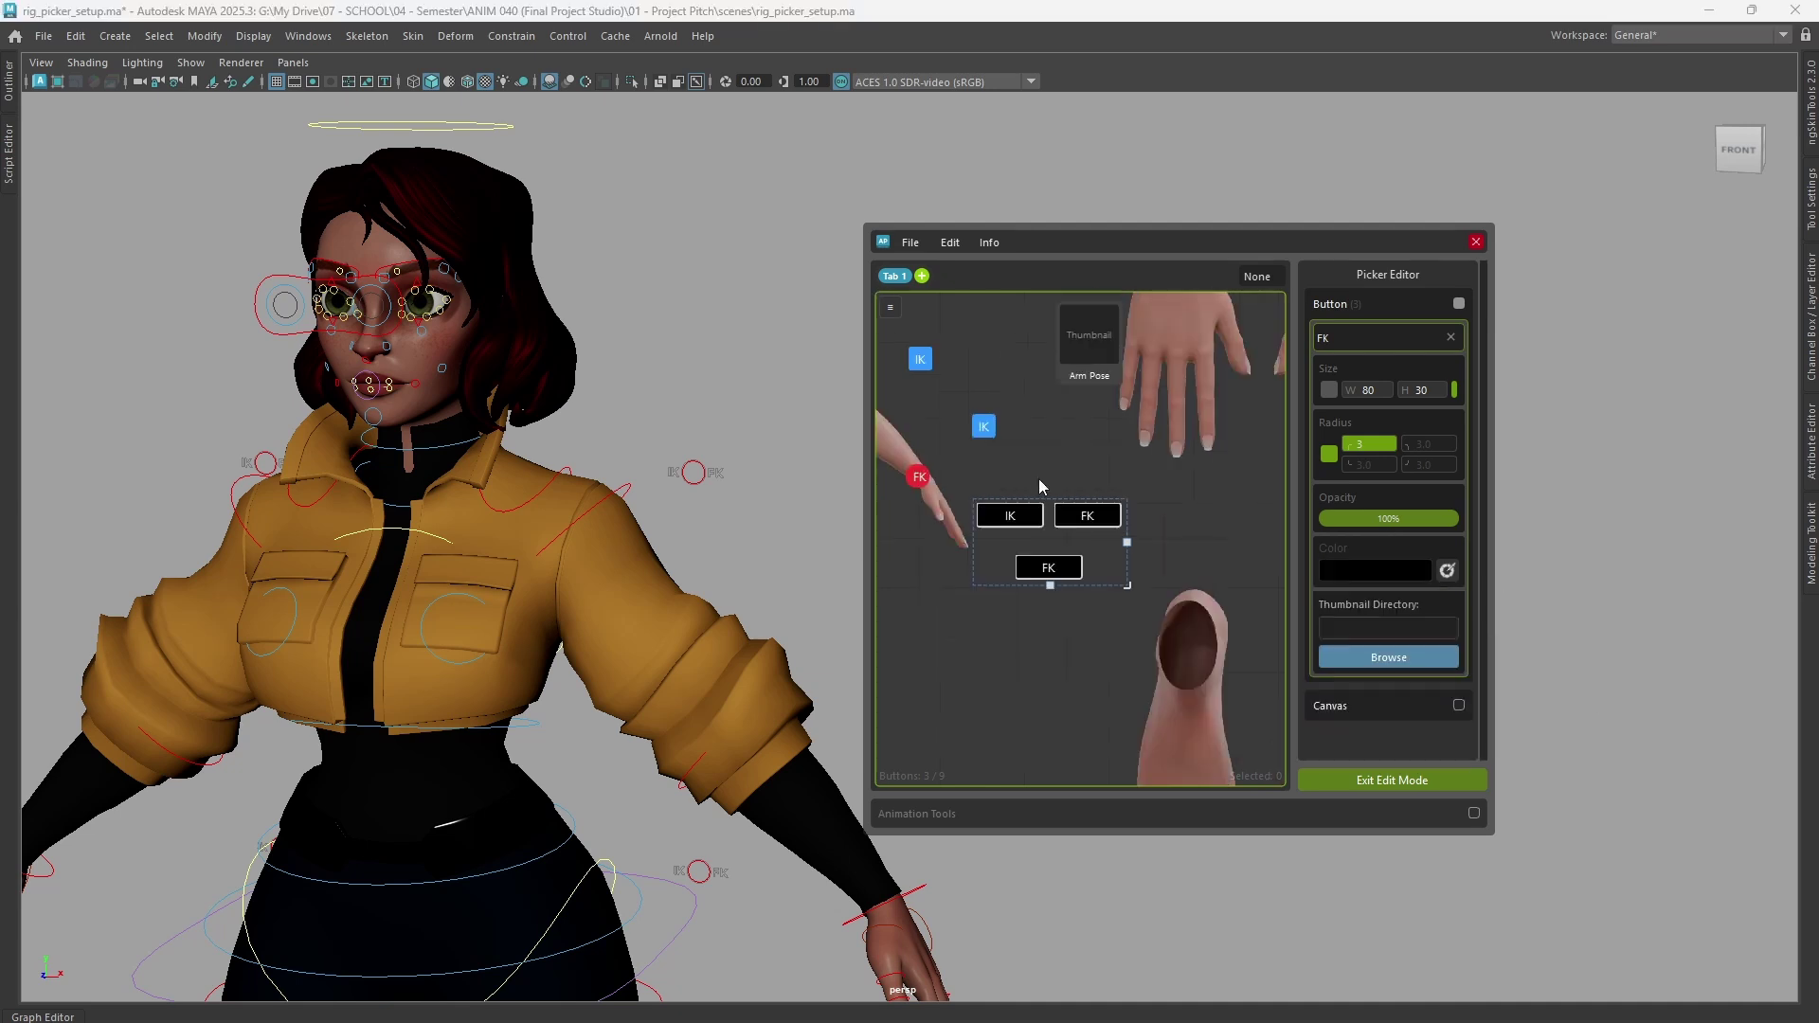
left_click(1040, 481)
- Select the Arm Pose thumbnail button and color it purple
middle_click_drag(1083, 364, 1116, 492)
mouse_move(1116, 491)
left_mouse_down()
mouse_move(1068, 467)
mouse_move(1098, 480)
left_mouse_up()
left_click(1382, 572)
left_click(1419, 653)
left_click(1103, 567)
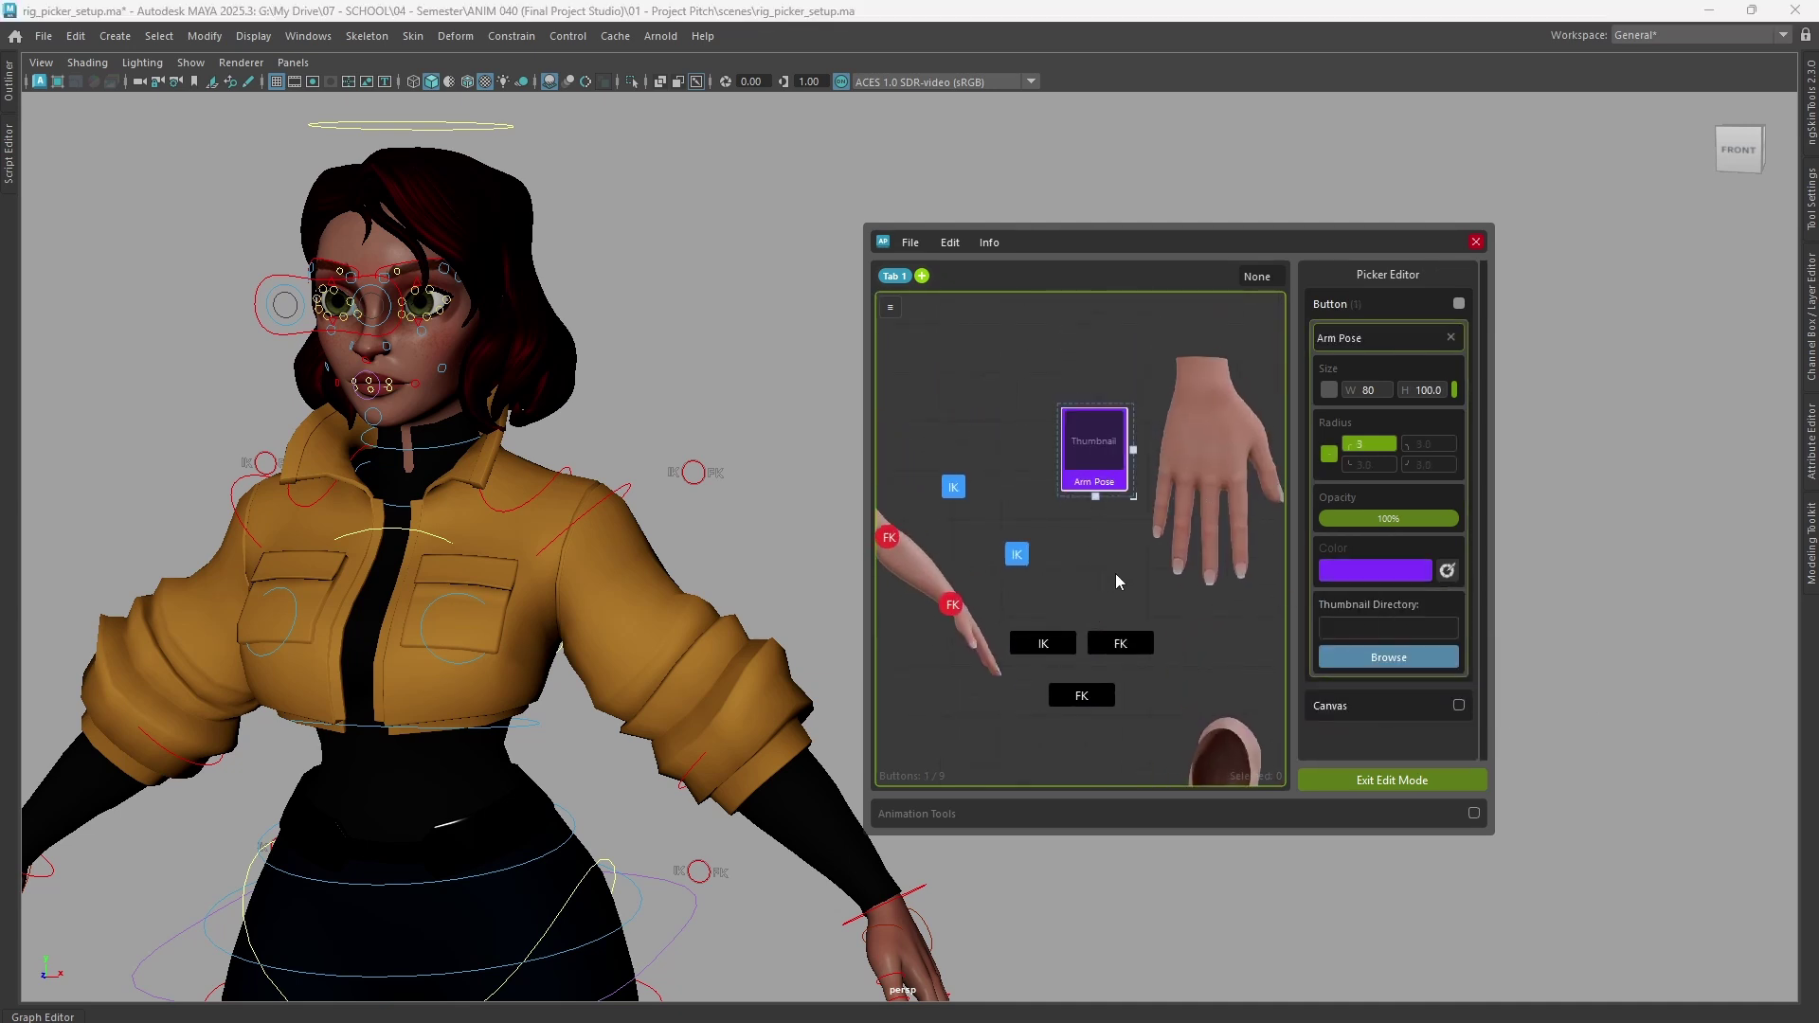
- Tighten the three black buttons into a compact group near the hand and shift the Arm Pose button slightly
middle_click_drag(1116, 574, 1152, 565)
left_click_drag(975, 538, 1193, 580)
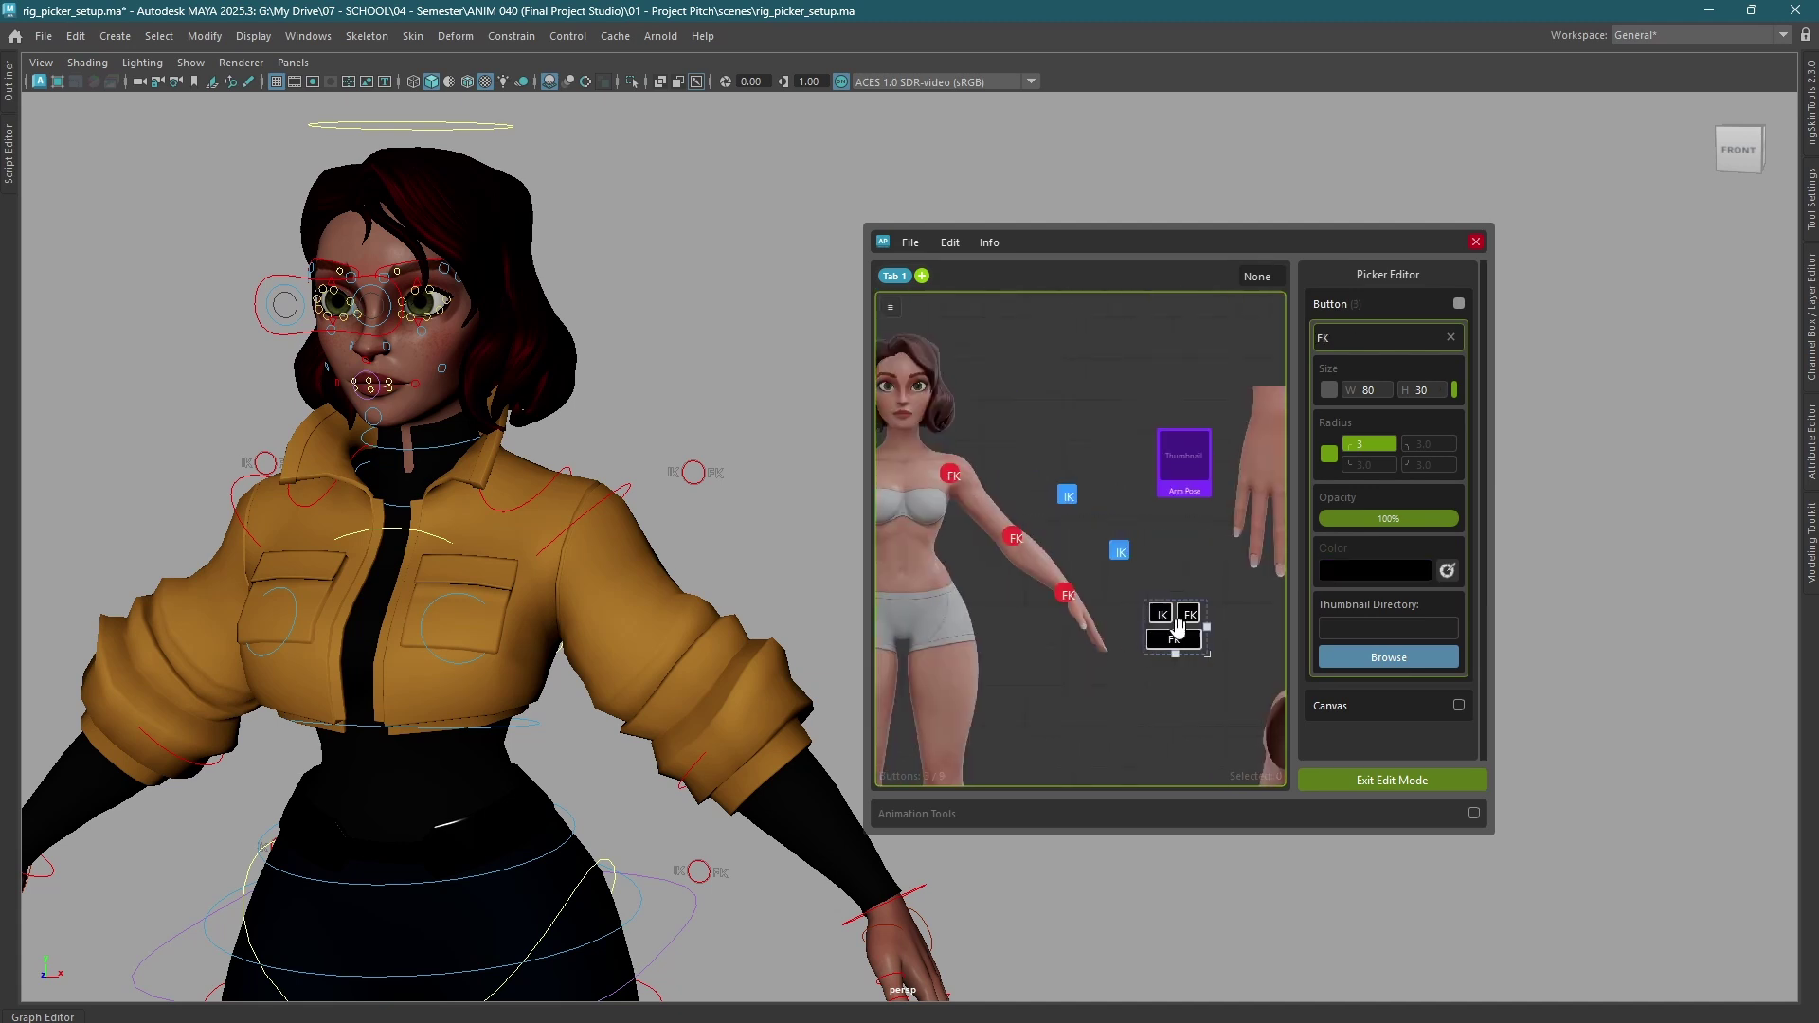
left_click_drag(1175, 642, 1161, 639)
mouse_move(1184, 473)
left_mouse_down()
mouse_move(1064, 419)
mouse_move(1170, 458)
left_mouse_up()
left_click(1196, 507)
scroll(1164, 639, "up", 5)
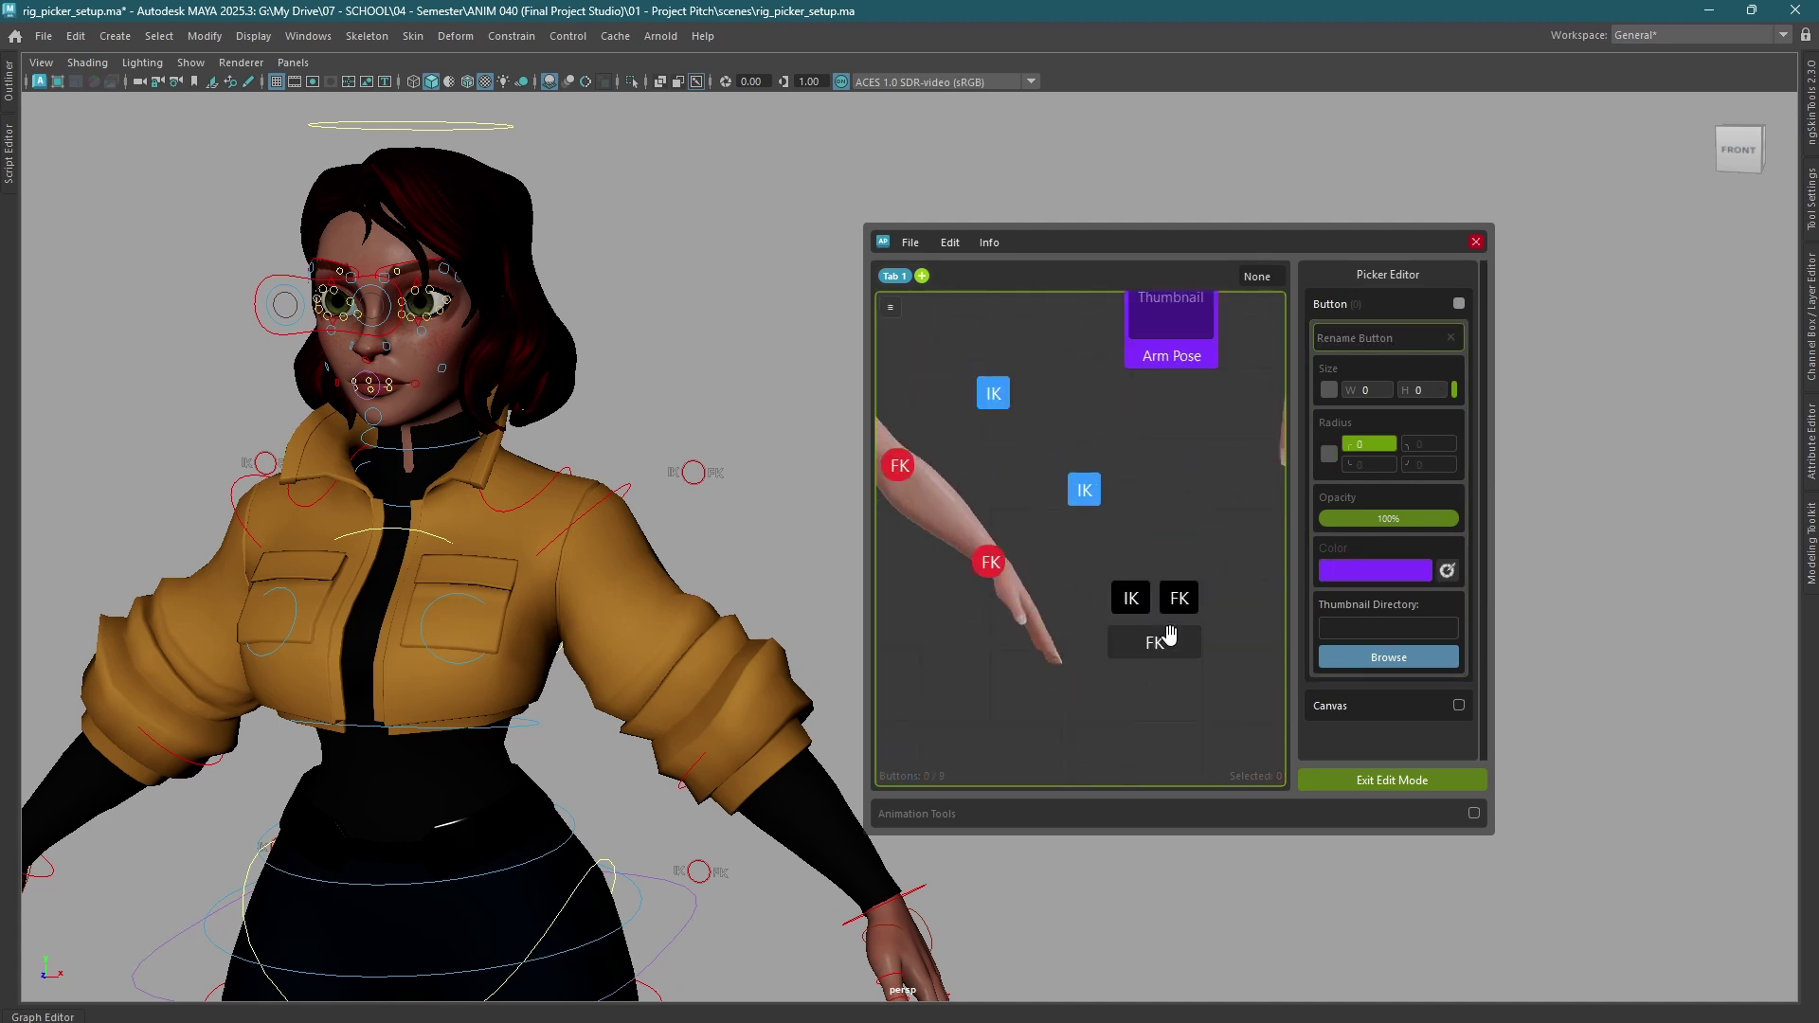
- Exit the picker's edit mode, move its window aside, and restore Maya's full interface around the viewport
left_click(1302, 778)
left_click_drag(1120, 248, 1155, 239)
scroll(673, 402, "up", 2)
scroll(671, 398, "down", 3)
key("ctrl+space")
left_click_drag(796, 565, 777, 574, "alt")
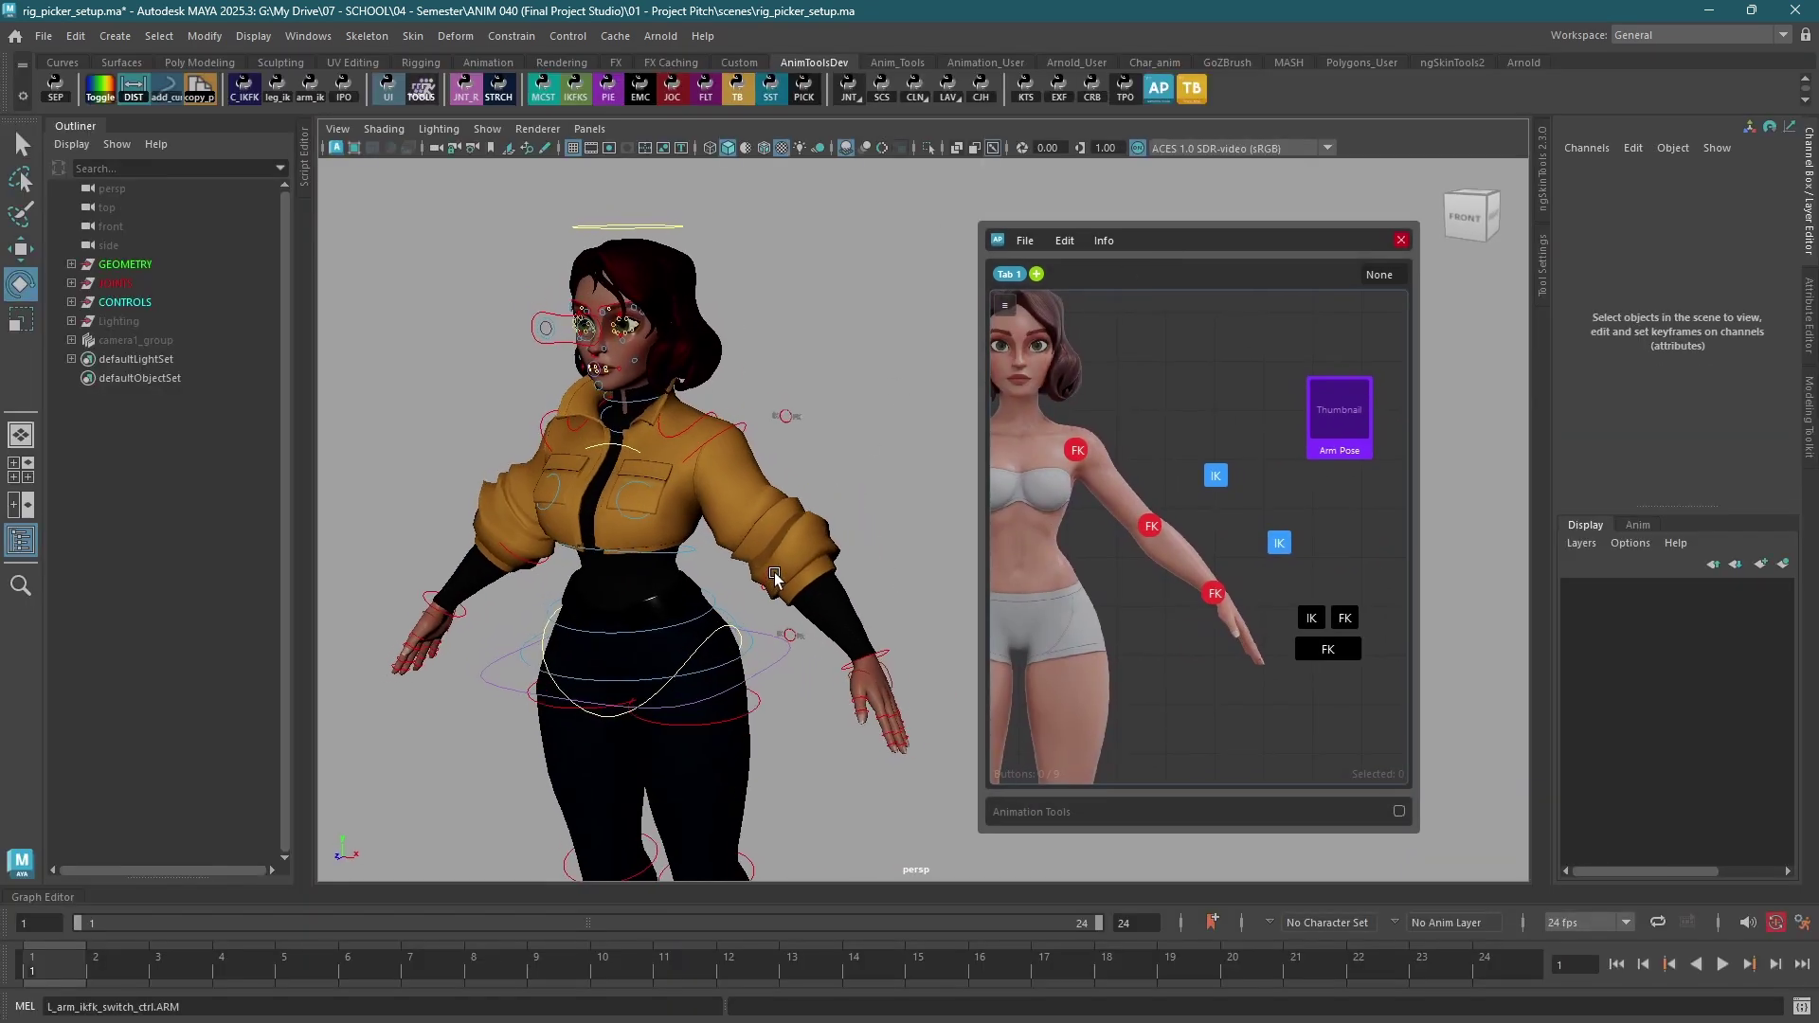
- Select the L_fk_upperArm_ctrl control and add it to the shoulder FK button's selection
scroll(777, 578, "up", 5)
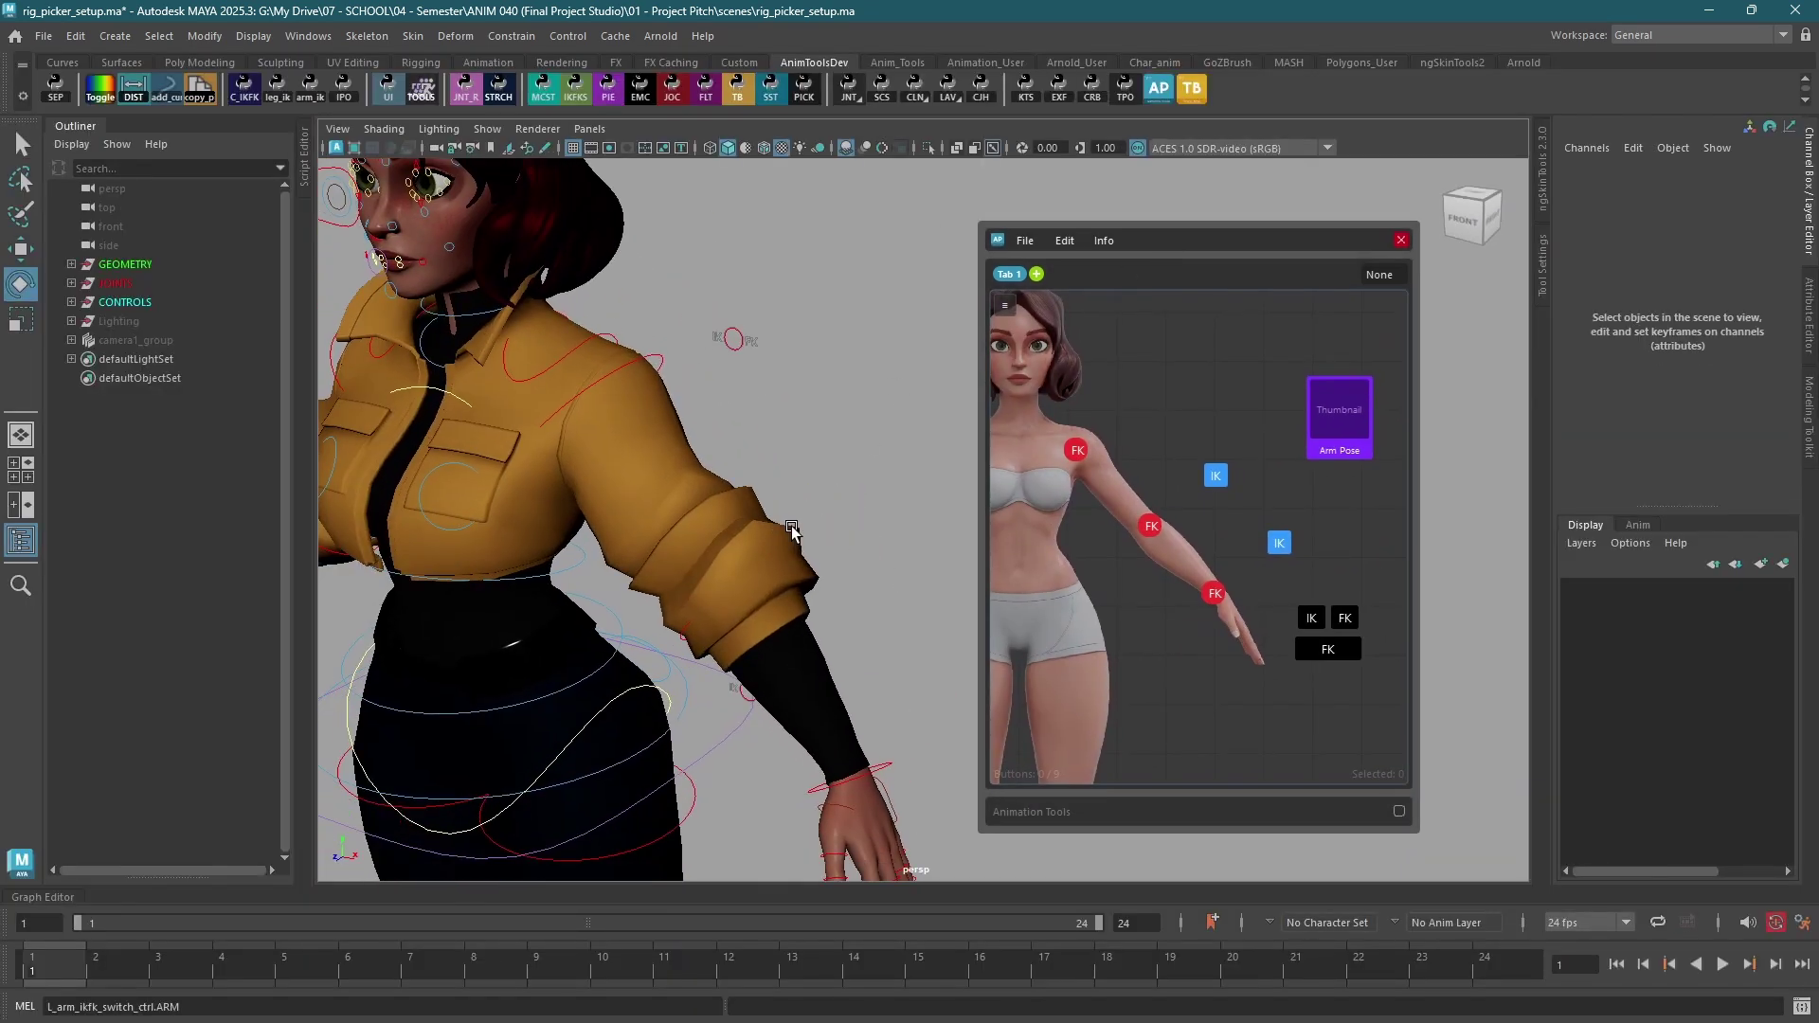
left_click_drag(692, 379, 663, 350, "alt")
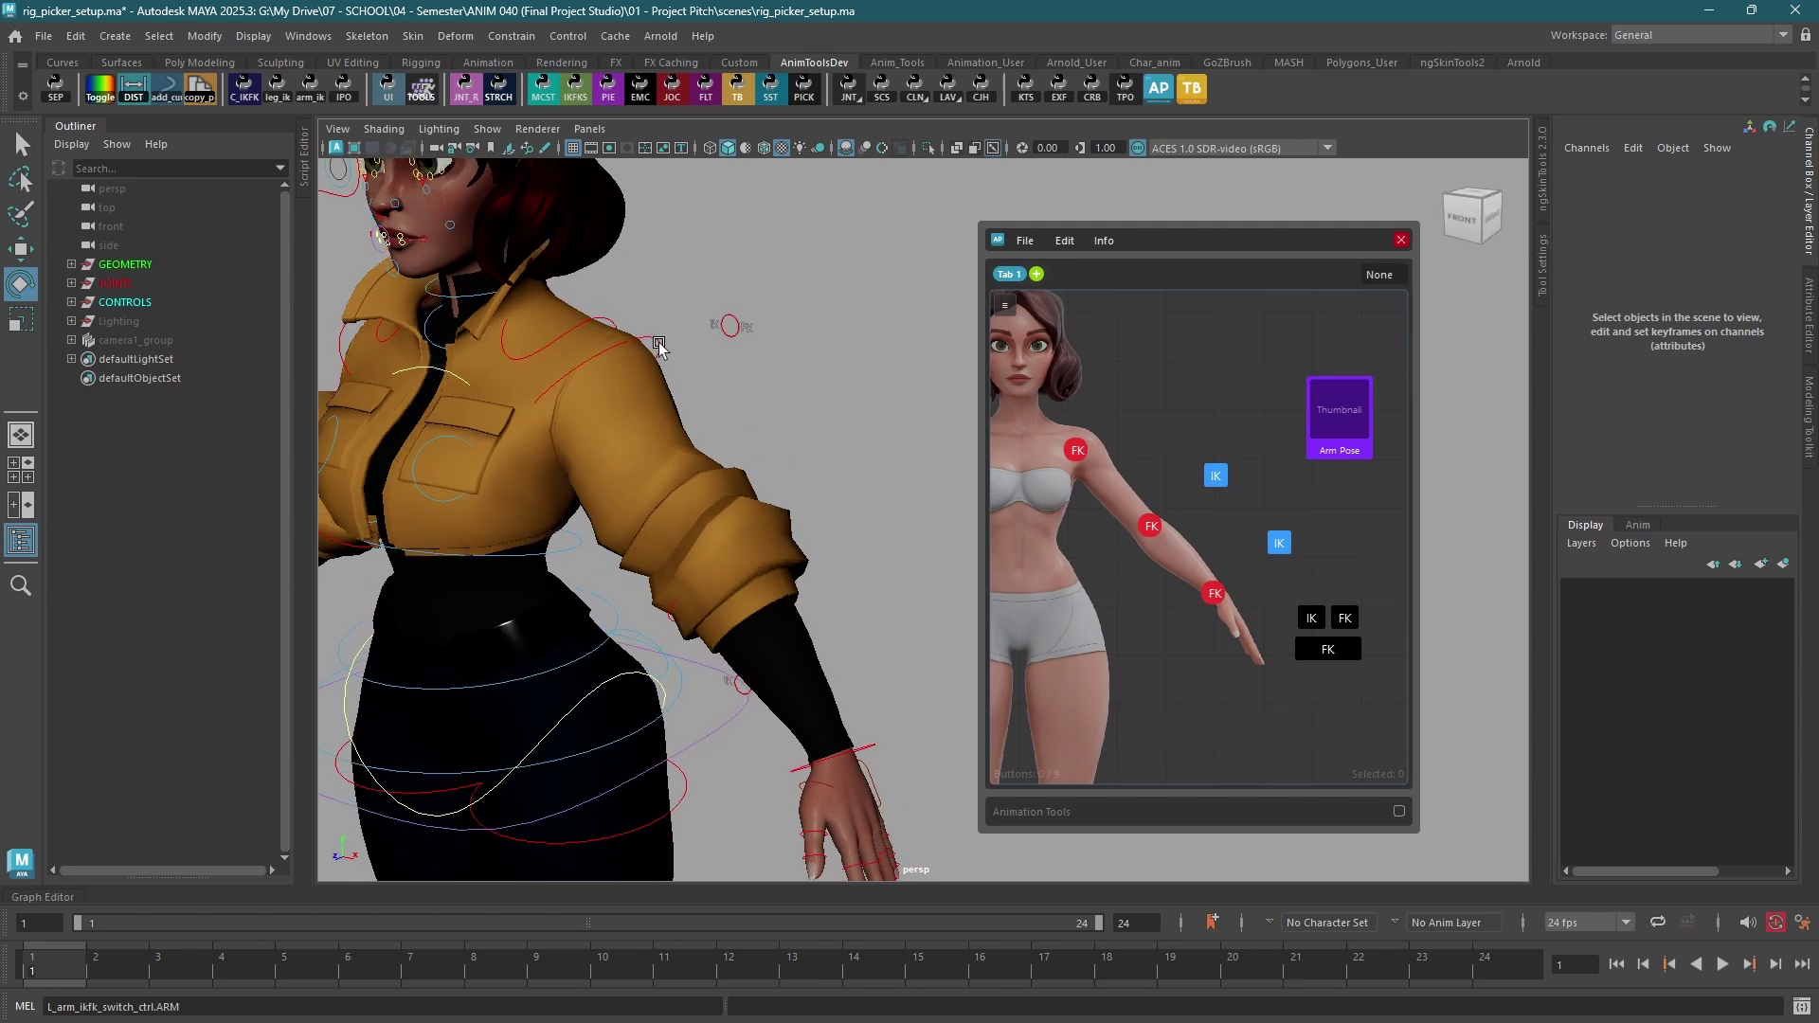
left_click(660, 342)
left_click_drag(720, 464, 812, 432, "alt")
scroll(1064, 468, "up", 3)
right_click(1065, 467)
left_click(1080, 455)
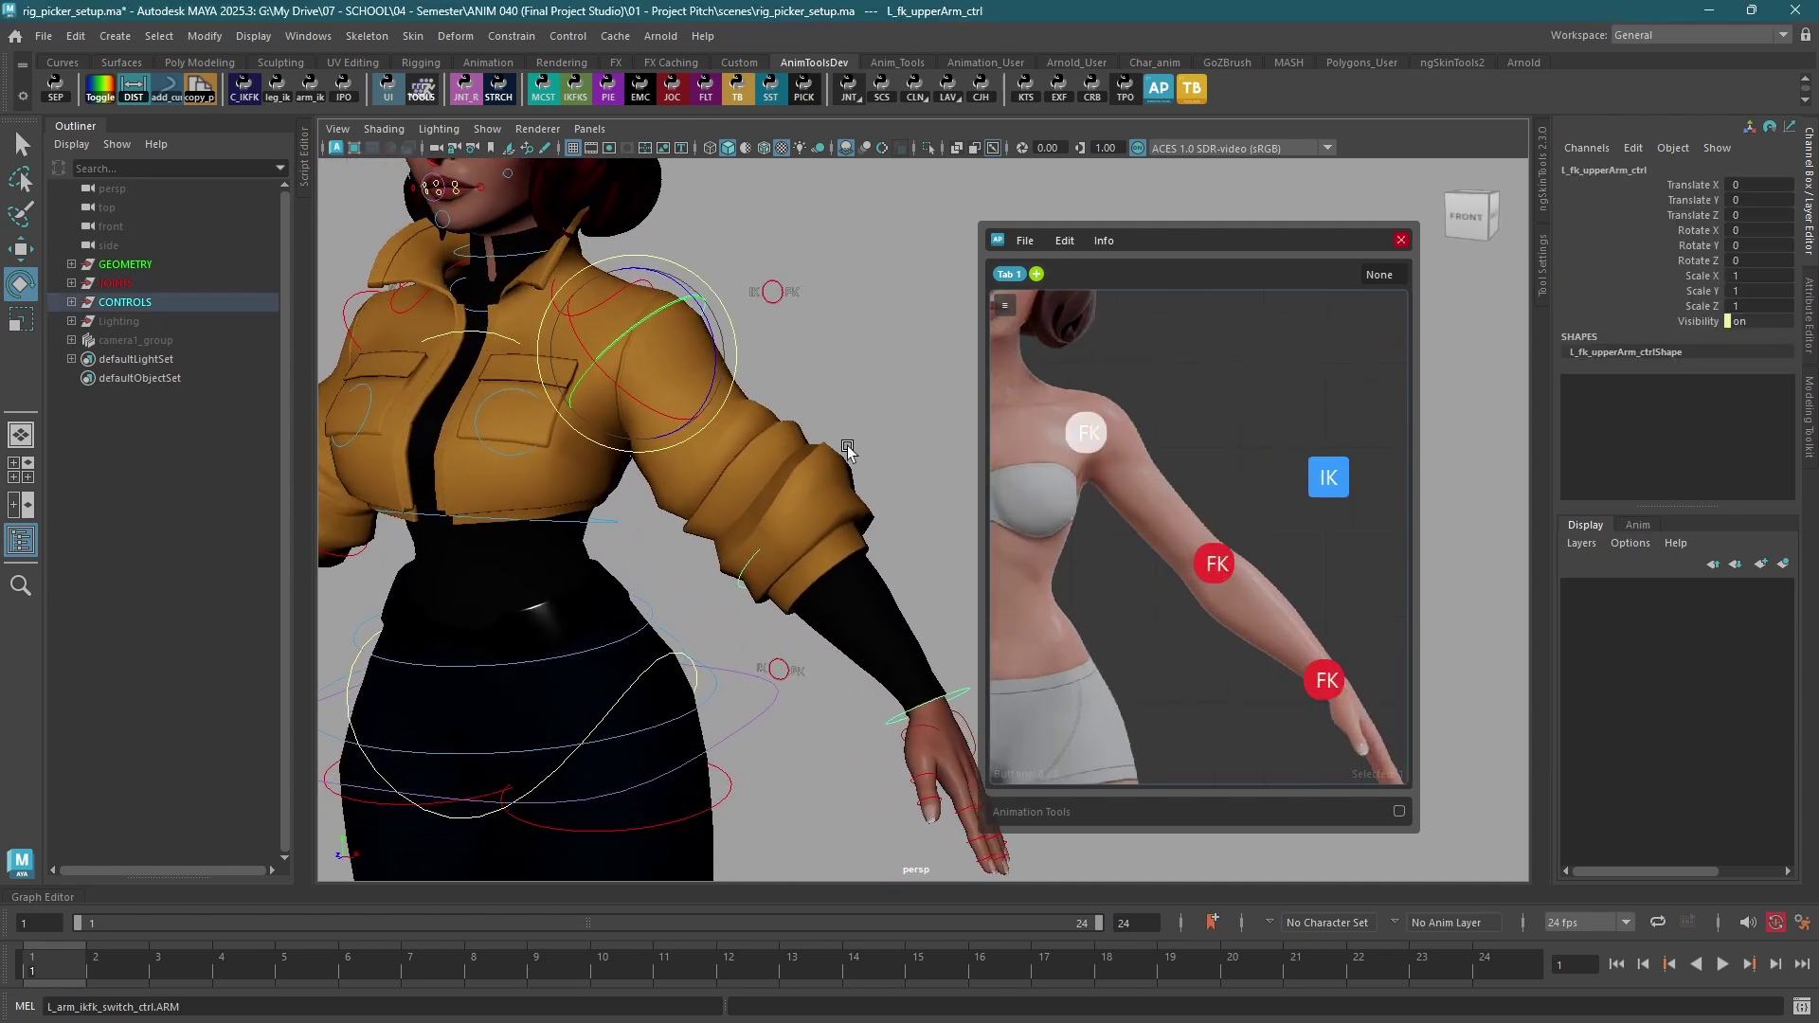
- Select the left elbow FK control and add it to the elbow FK button's selection
left_click(877, 441)
left_click(736, 564)
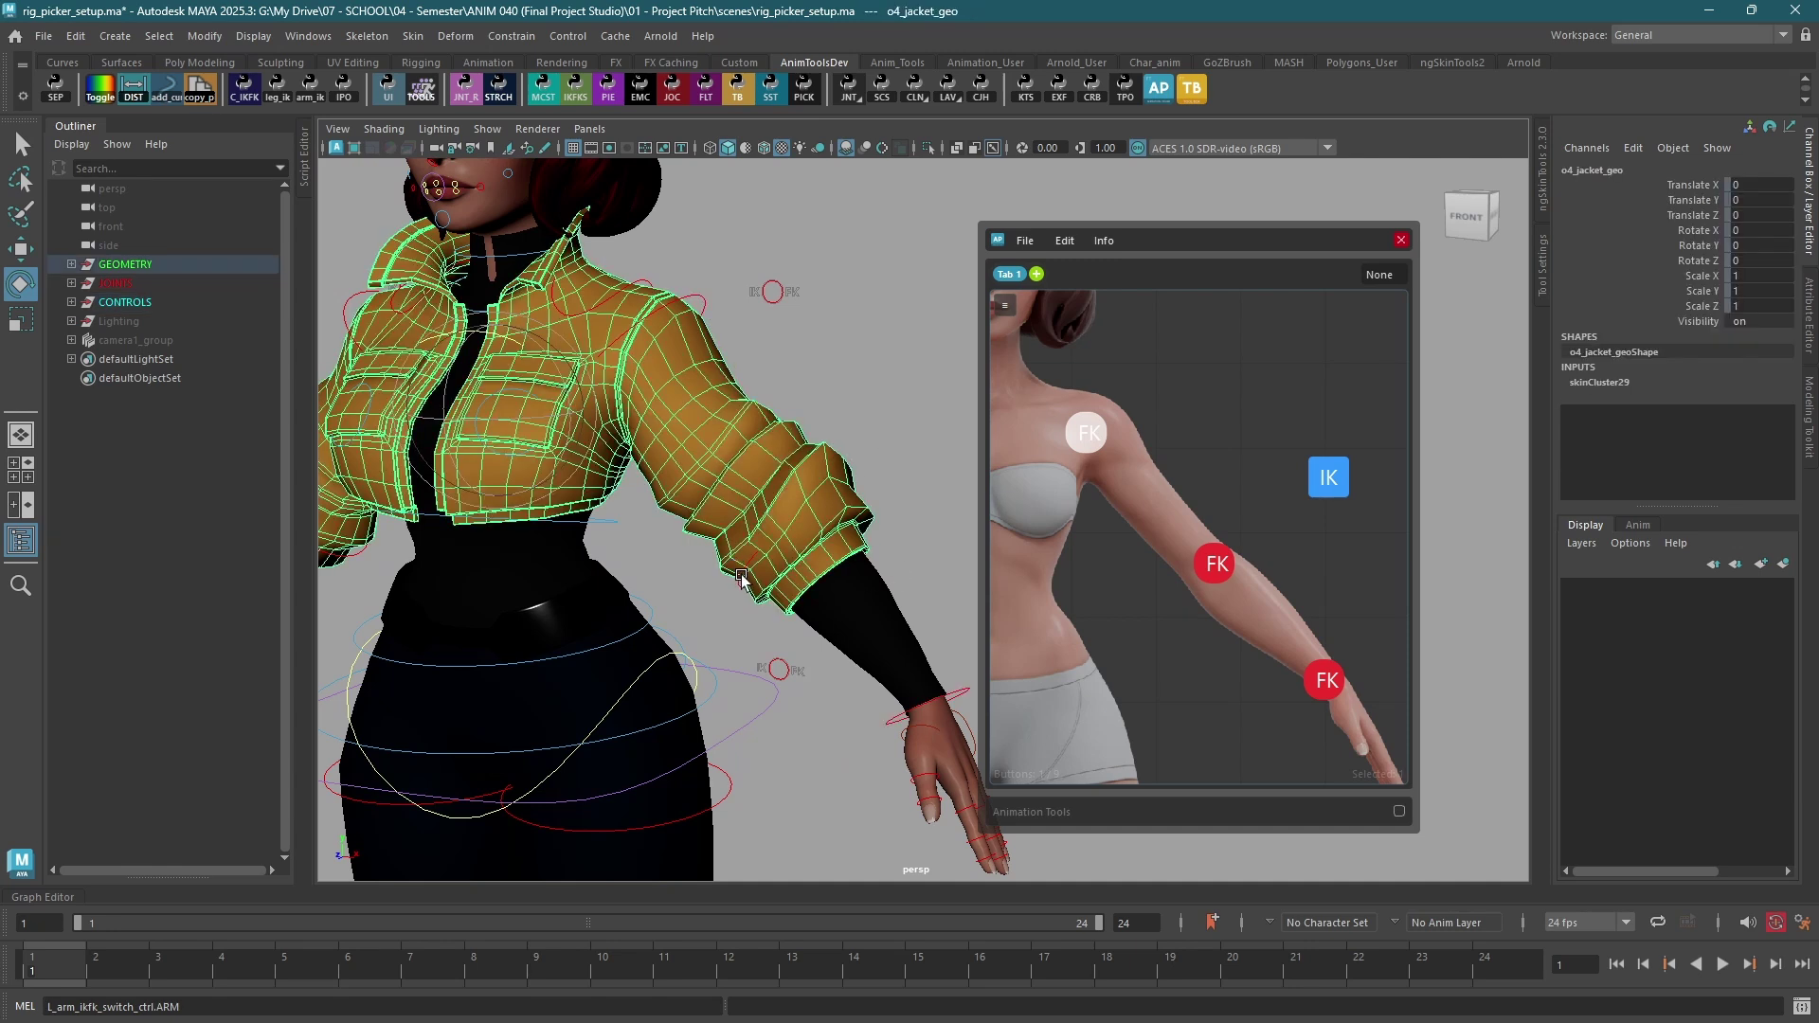
left_click(741, 575)
right_click(1204, 559)
left_click(1243, 584)
- Select the L_fk_wrist_ctrl control and add it to the wrist FK button's selection
middle_click_drag(796, 689, 715, 611, "alt")
left_click(851, 587)
right_click(1300, 672)
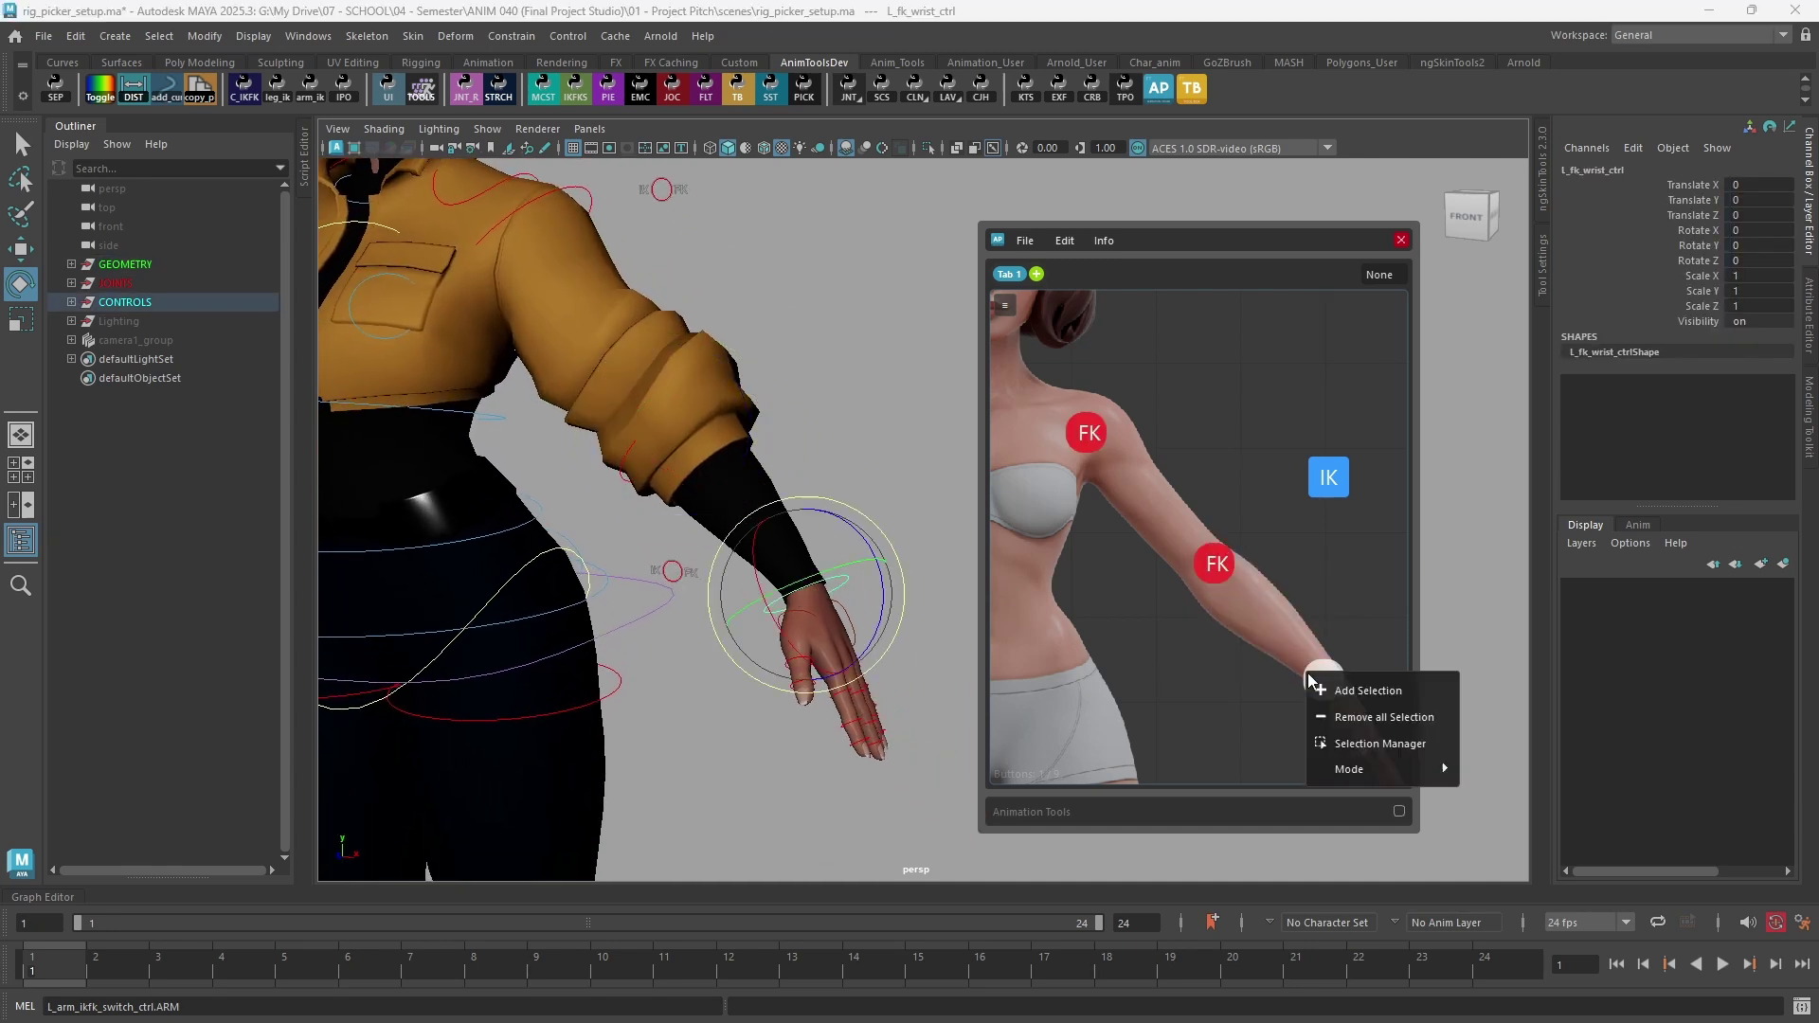
left_click(1345, 701)
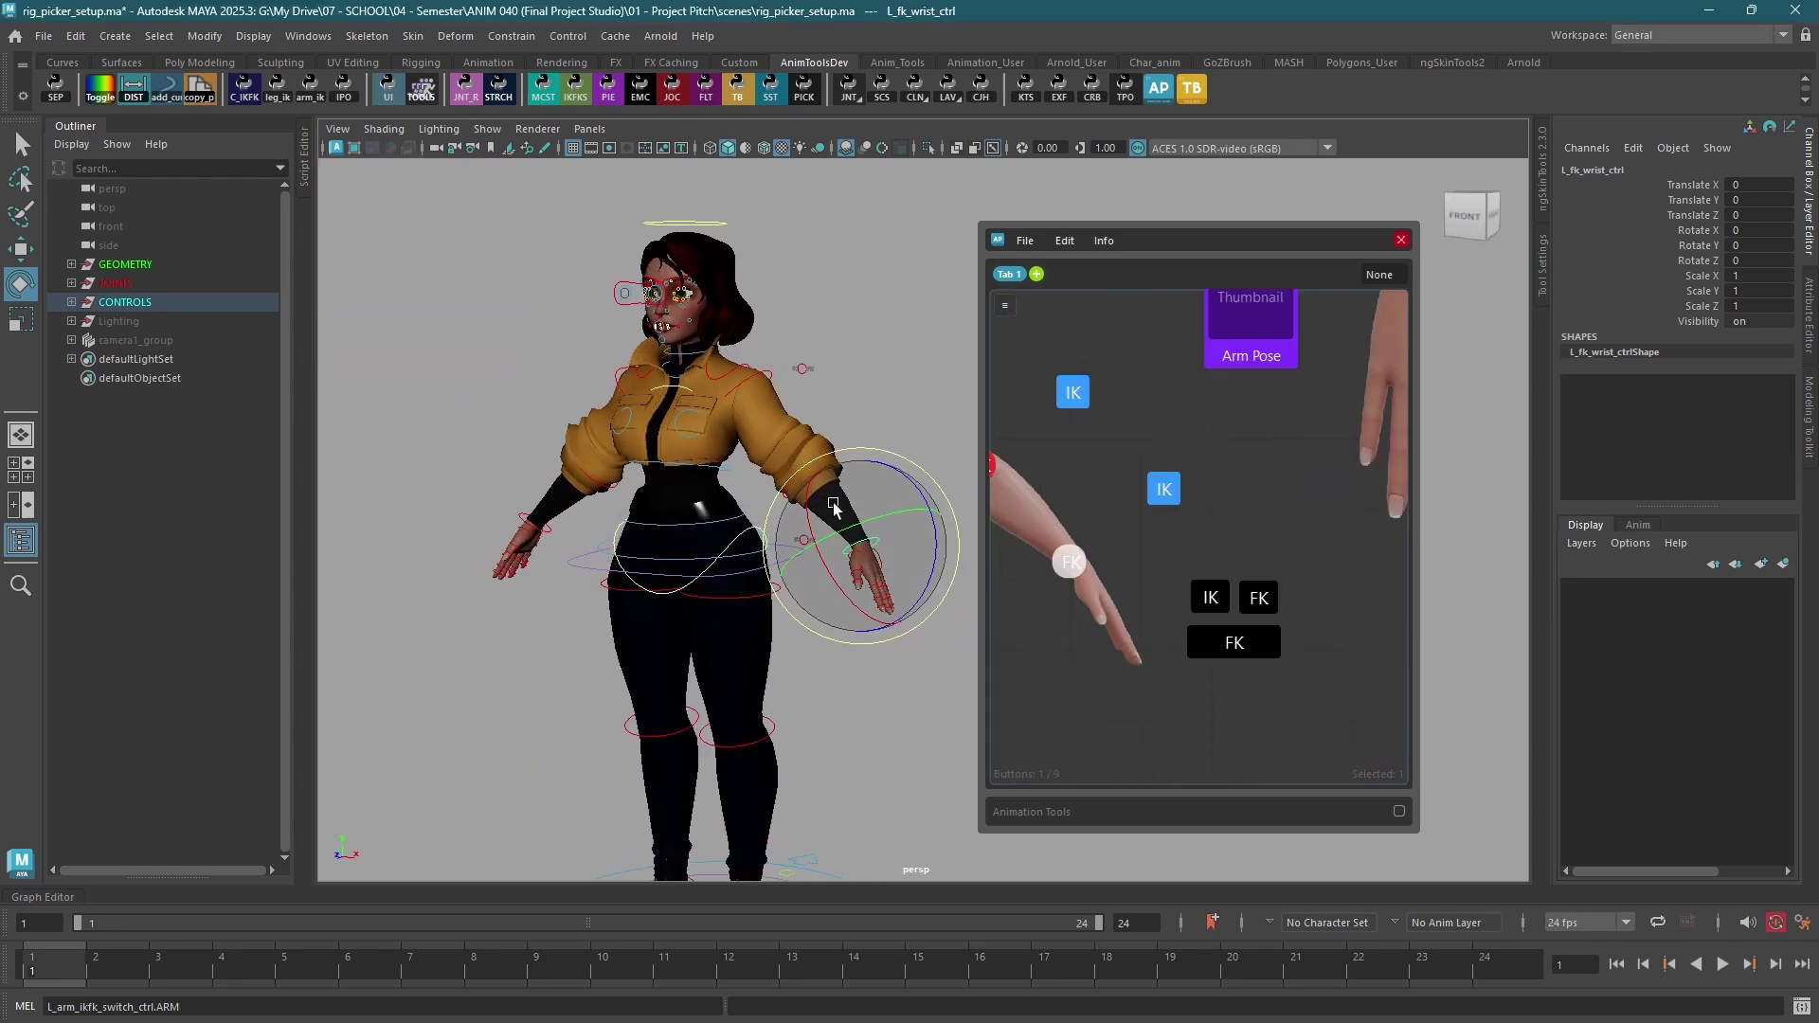
- Select L_arm_ikfk_switch_ctrl and switch its ARM attribute to IK
scroll(812, 473, "up", 4)
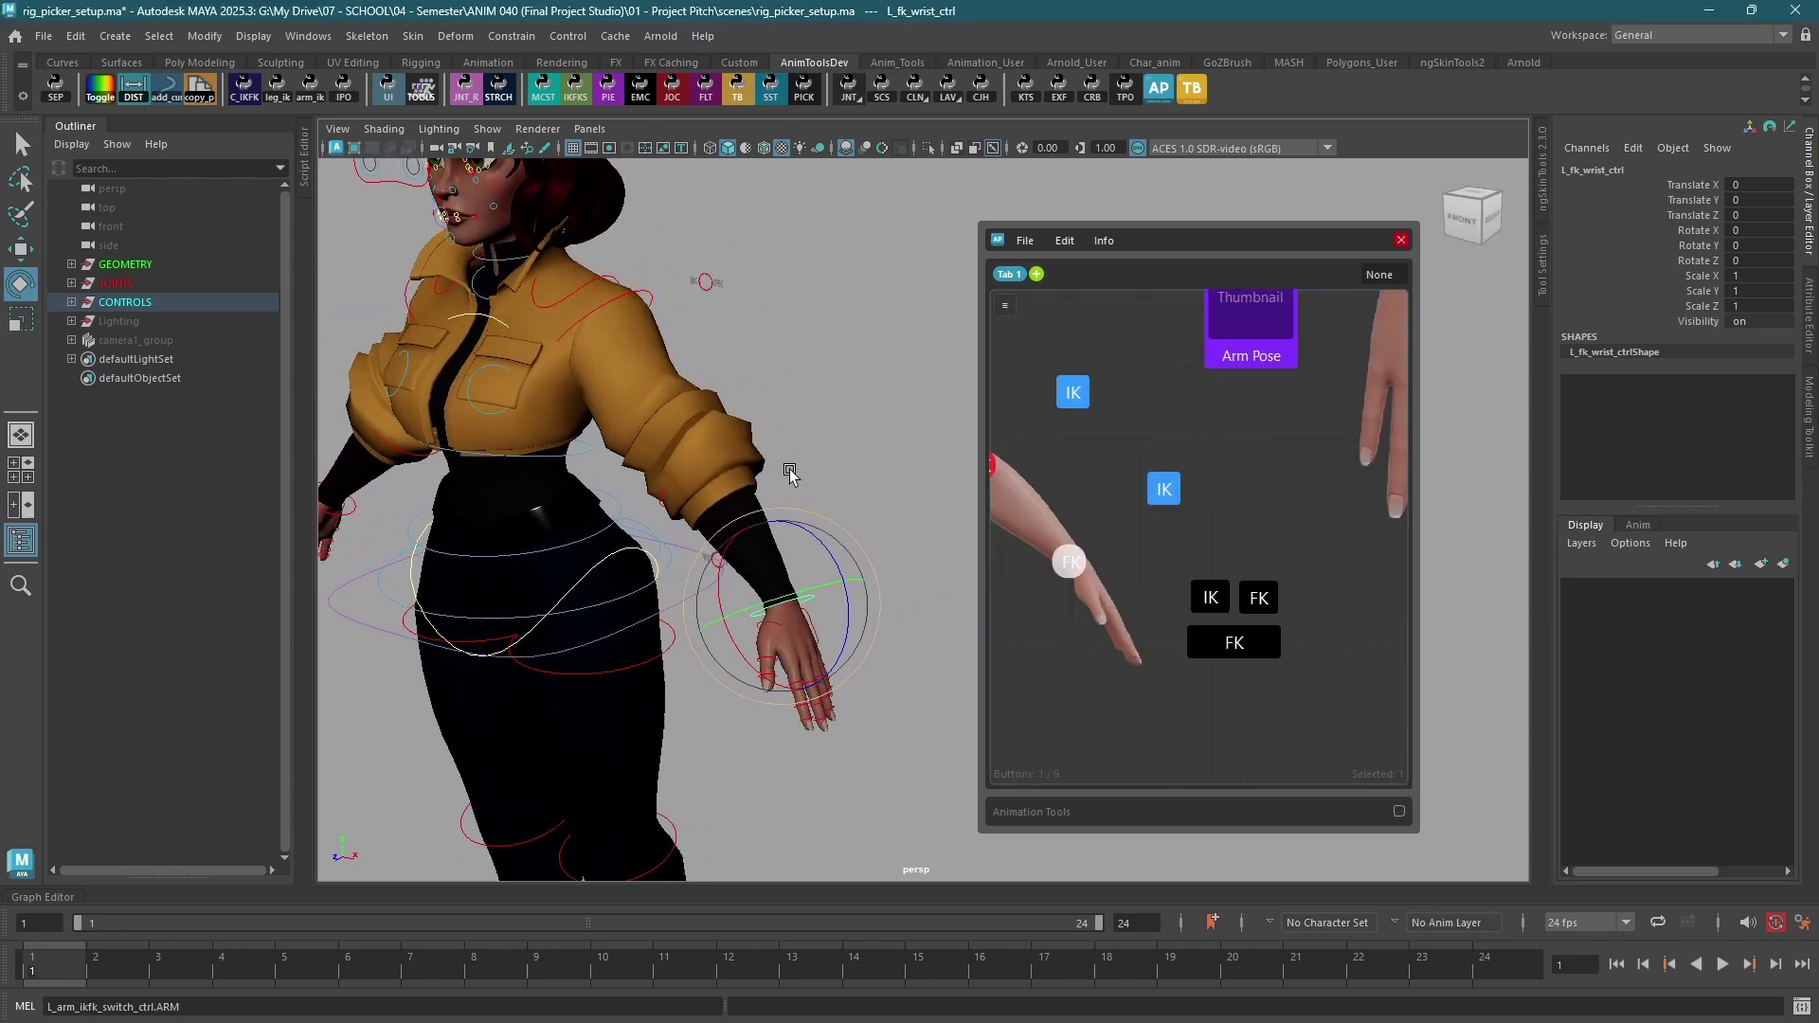
left_click(704, 279)
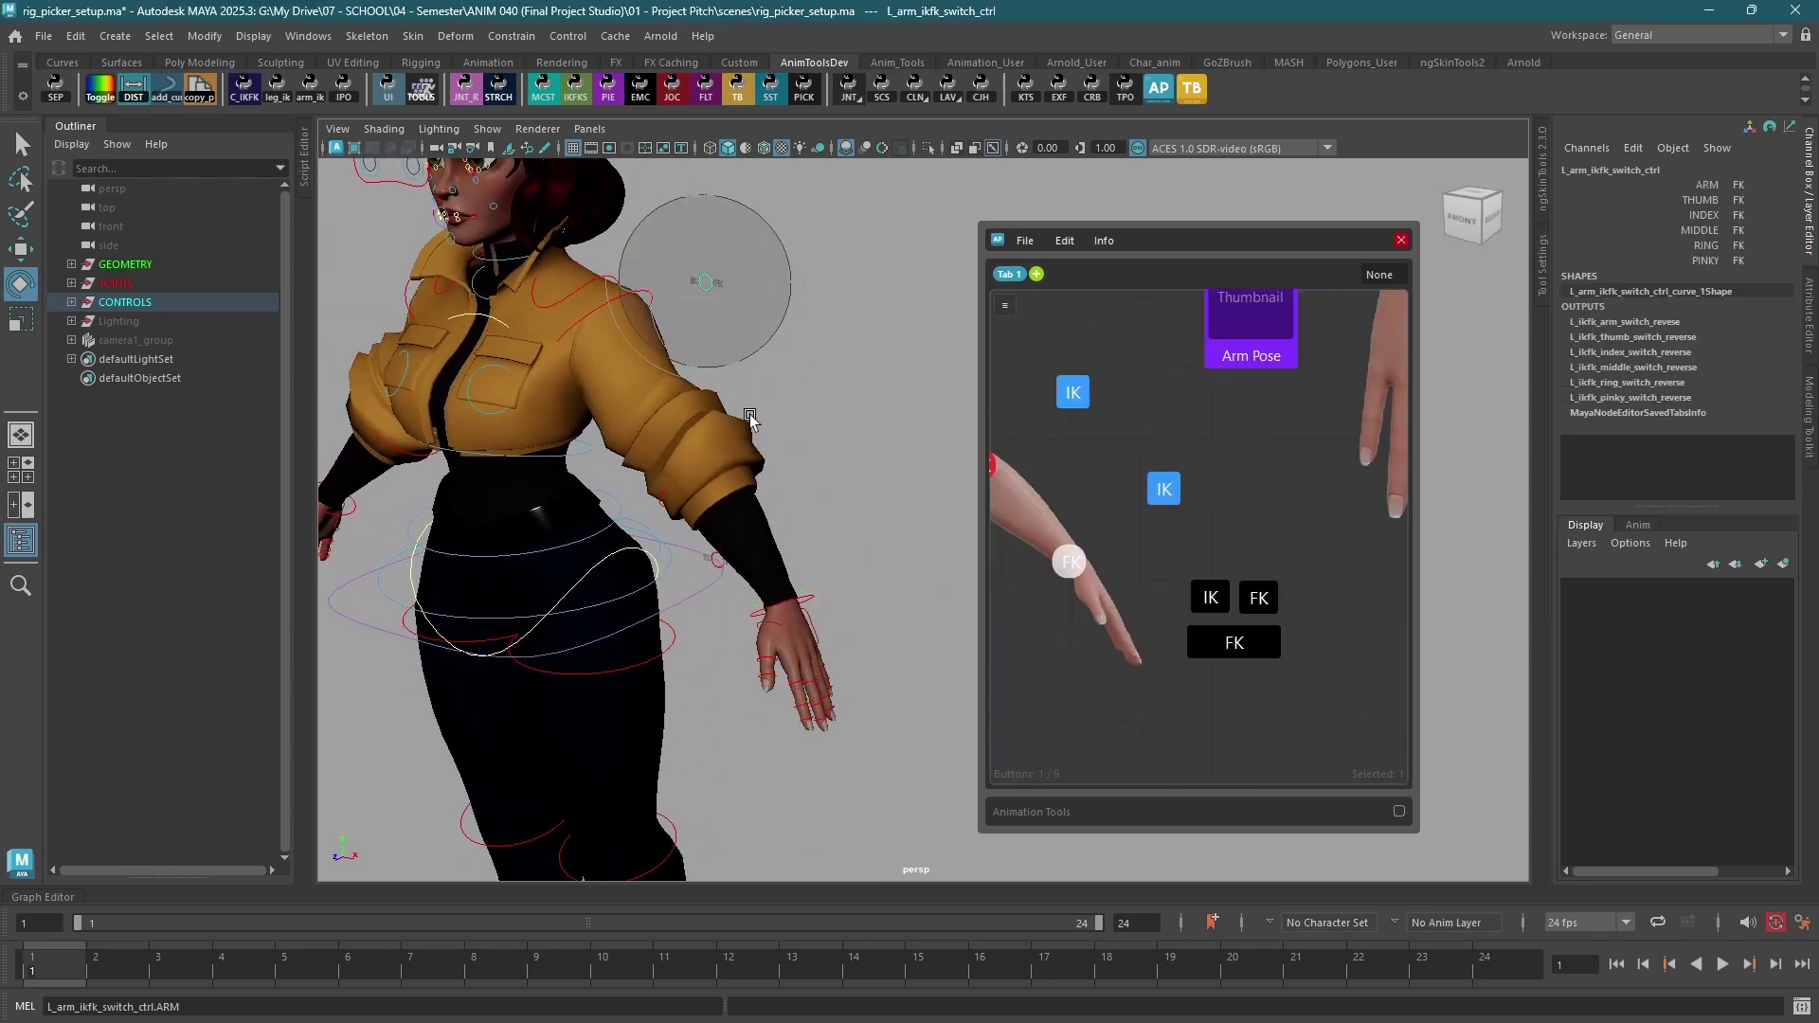
left_click(1721, 184)
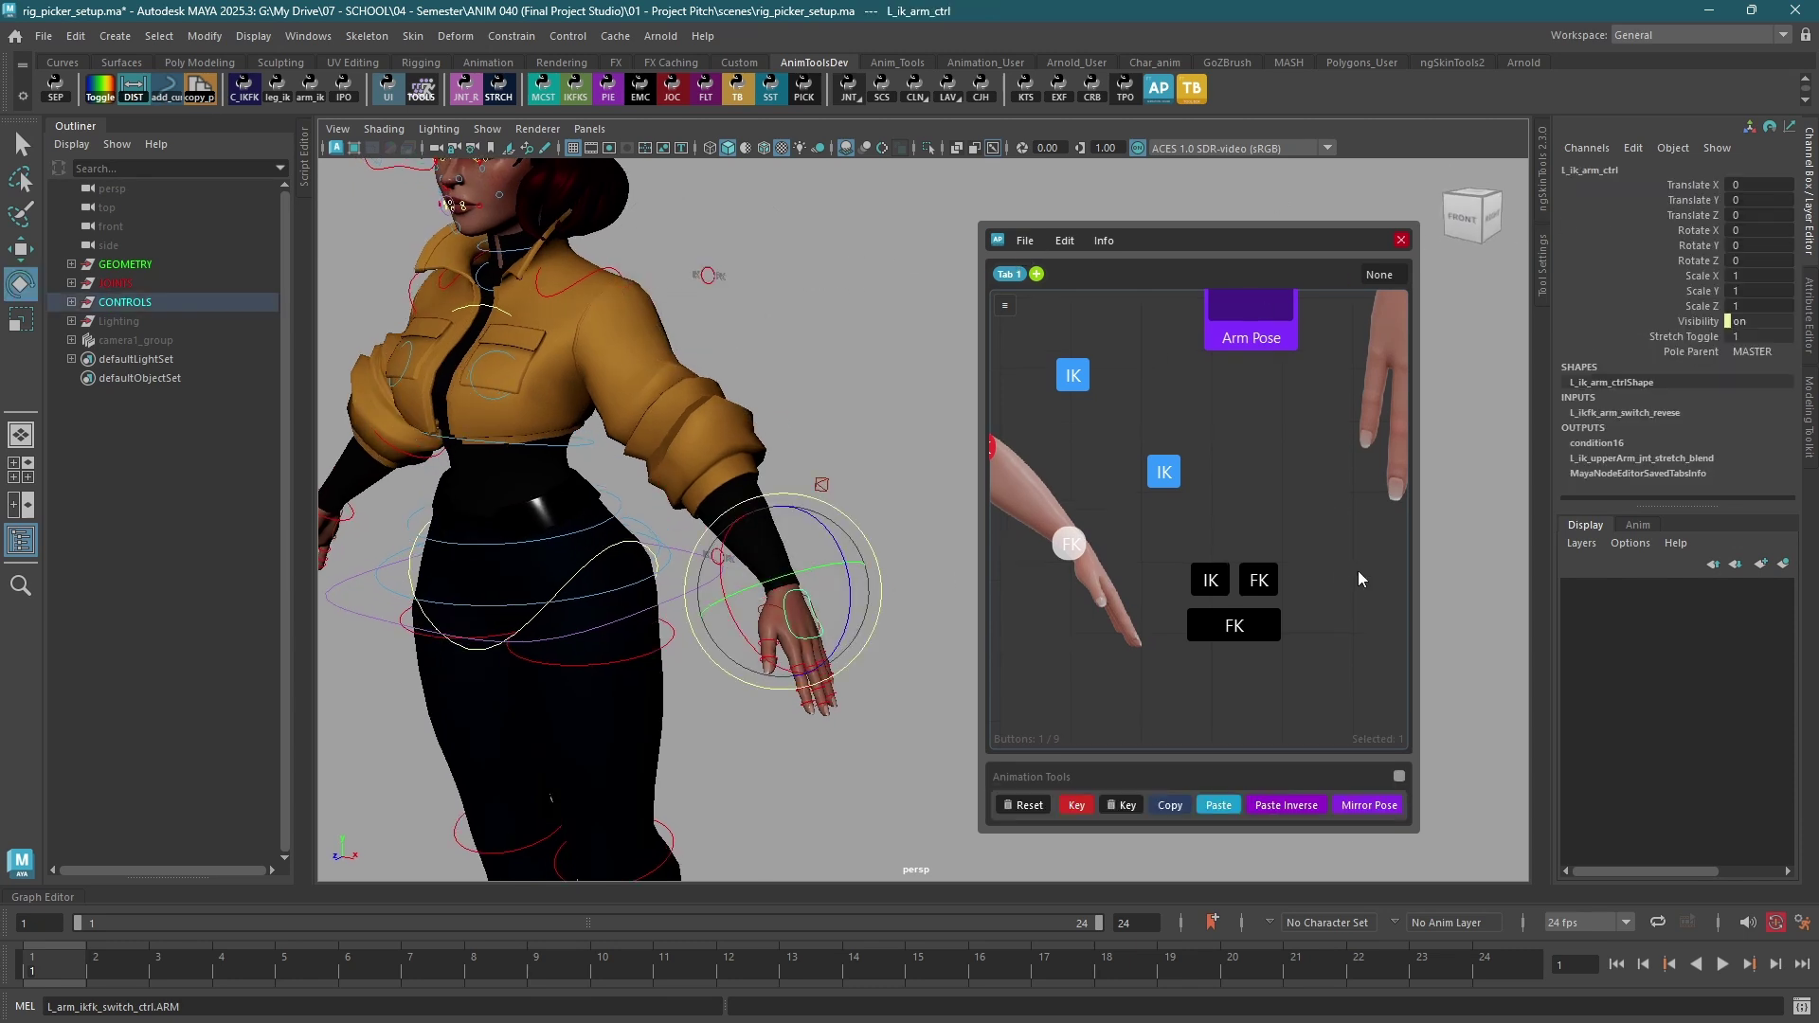
- Add the selected L_ik_arm_ctrl to the selection of the blue IK button nearest the hand, then clear the selection
right_click(1165, 471)
left_click(1209, 492)
left_click(858, 453)
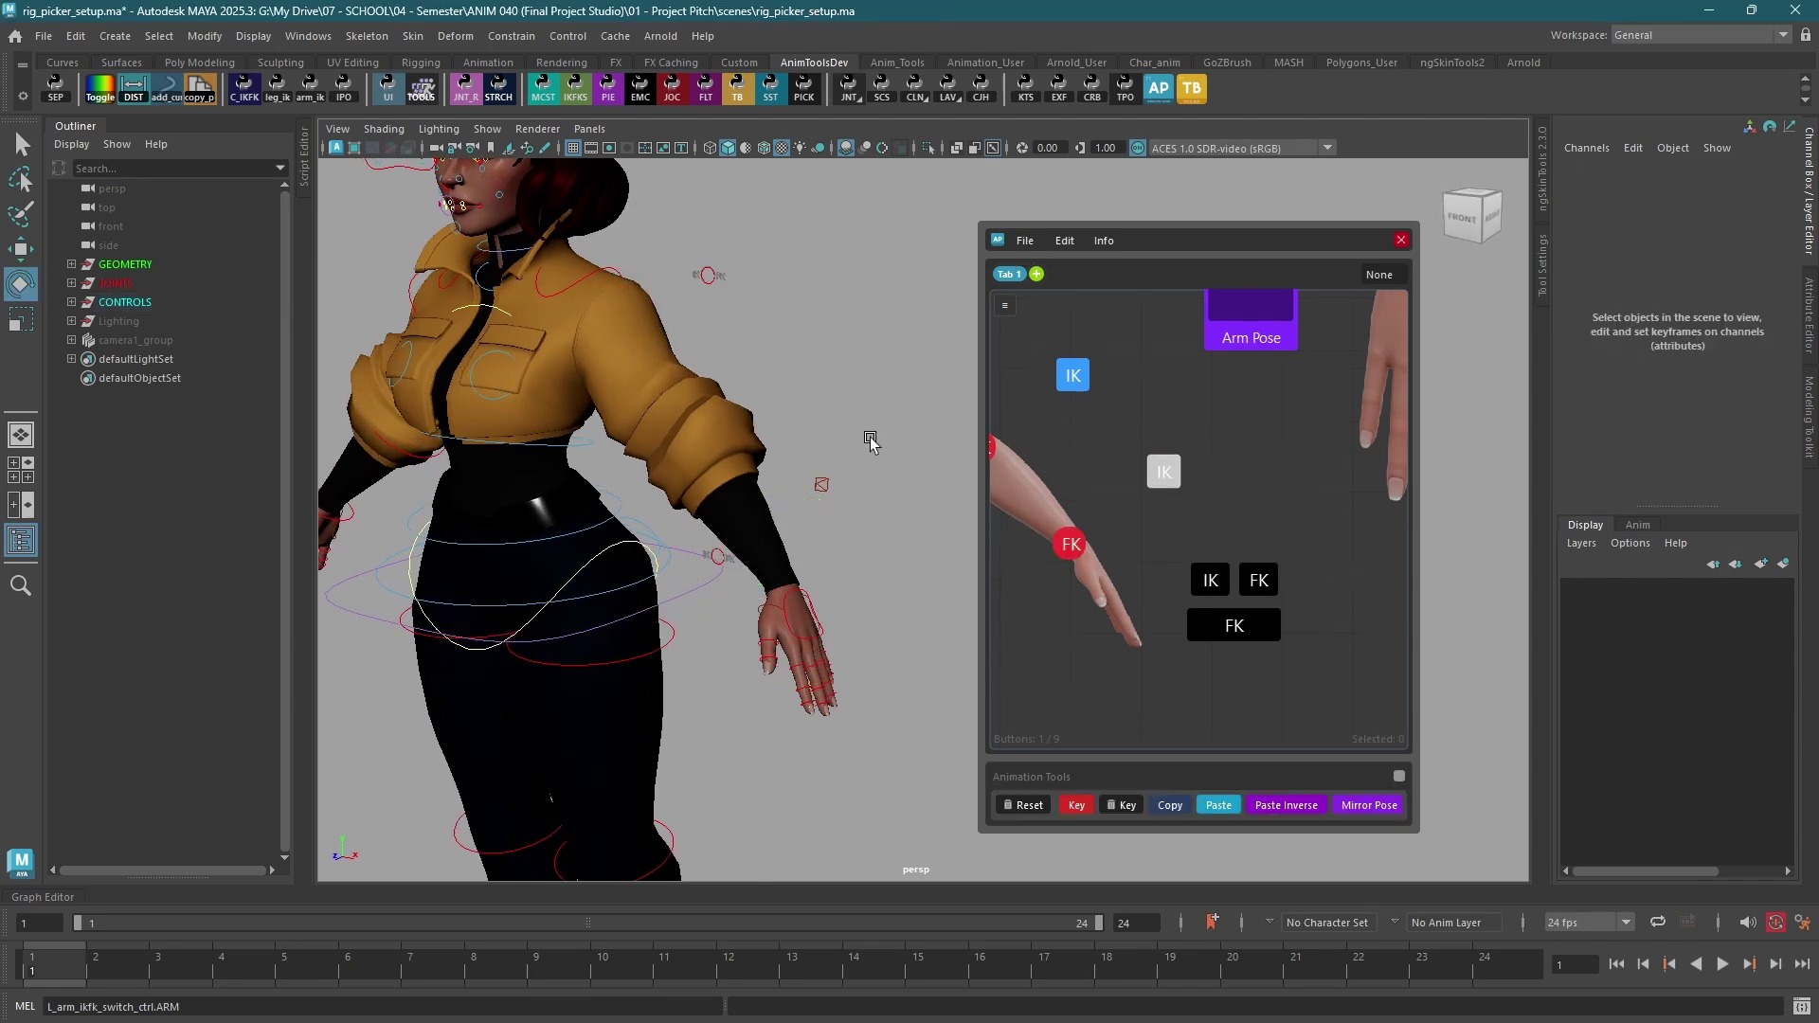
- Select the left elbow's IK pole control and add it to the upper blue IK button's selection
left_click_drag(858, 453, 776, 502, "alt")
left_click(880, 456)
left_click_drag(880, 456, 924, 460, "alt")
right_click(1079, 377)
left_click(1205, 395)
left_click(889, 368)
- Select the three black IK, FK and wide FK buttons and switch them to Script Mode
scroll(901, 499, "down", 8)
middle_click_drag(1110, 464, 1264, 538)
left_click_drag(852, 465, 785, 502, "alt")
right_click_drag(784, 502, 871, 497, "alt")
middle_click_drag(878, 494, 920, 527, "alt")
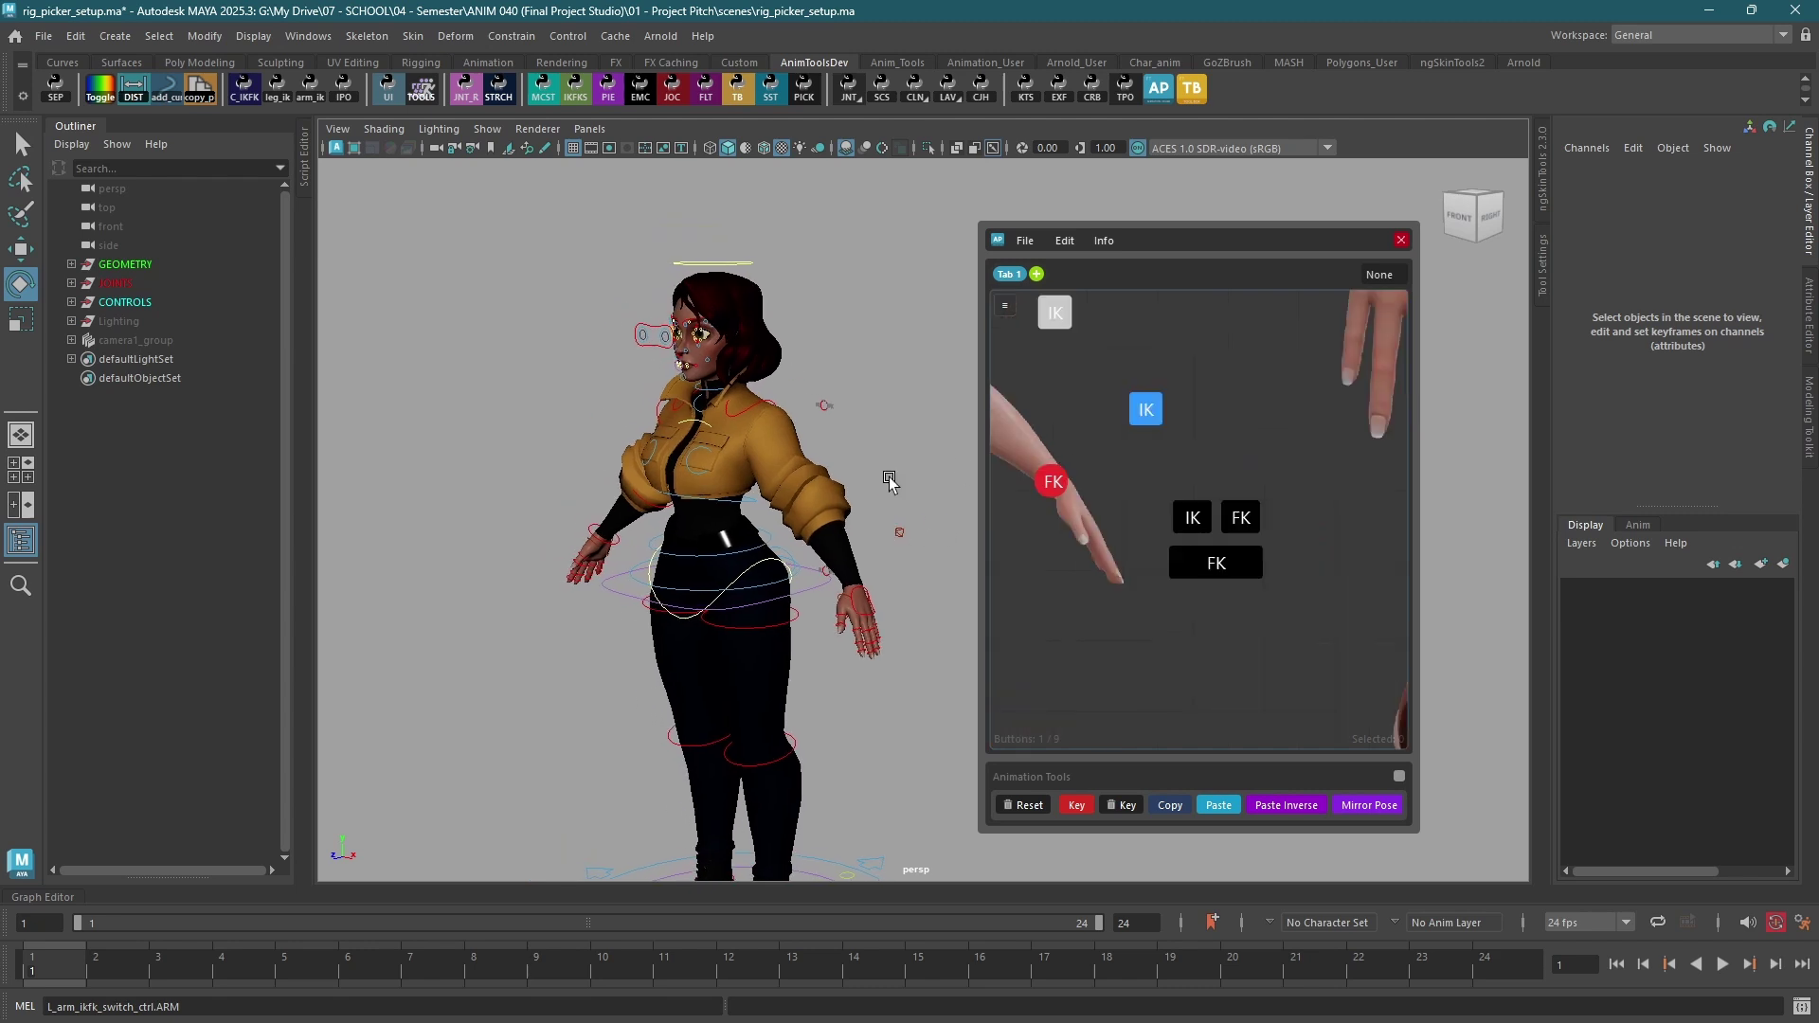
scroll(805, 560, "up", 3)
left_click_drag(815, 575, 898, 576, "alt")
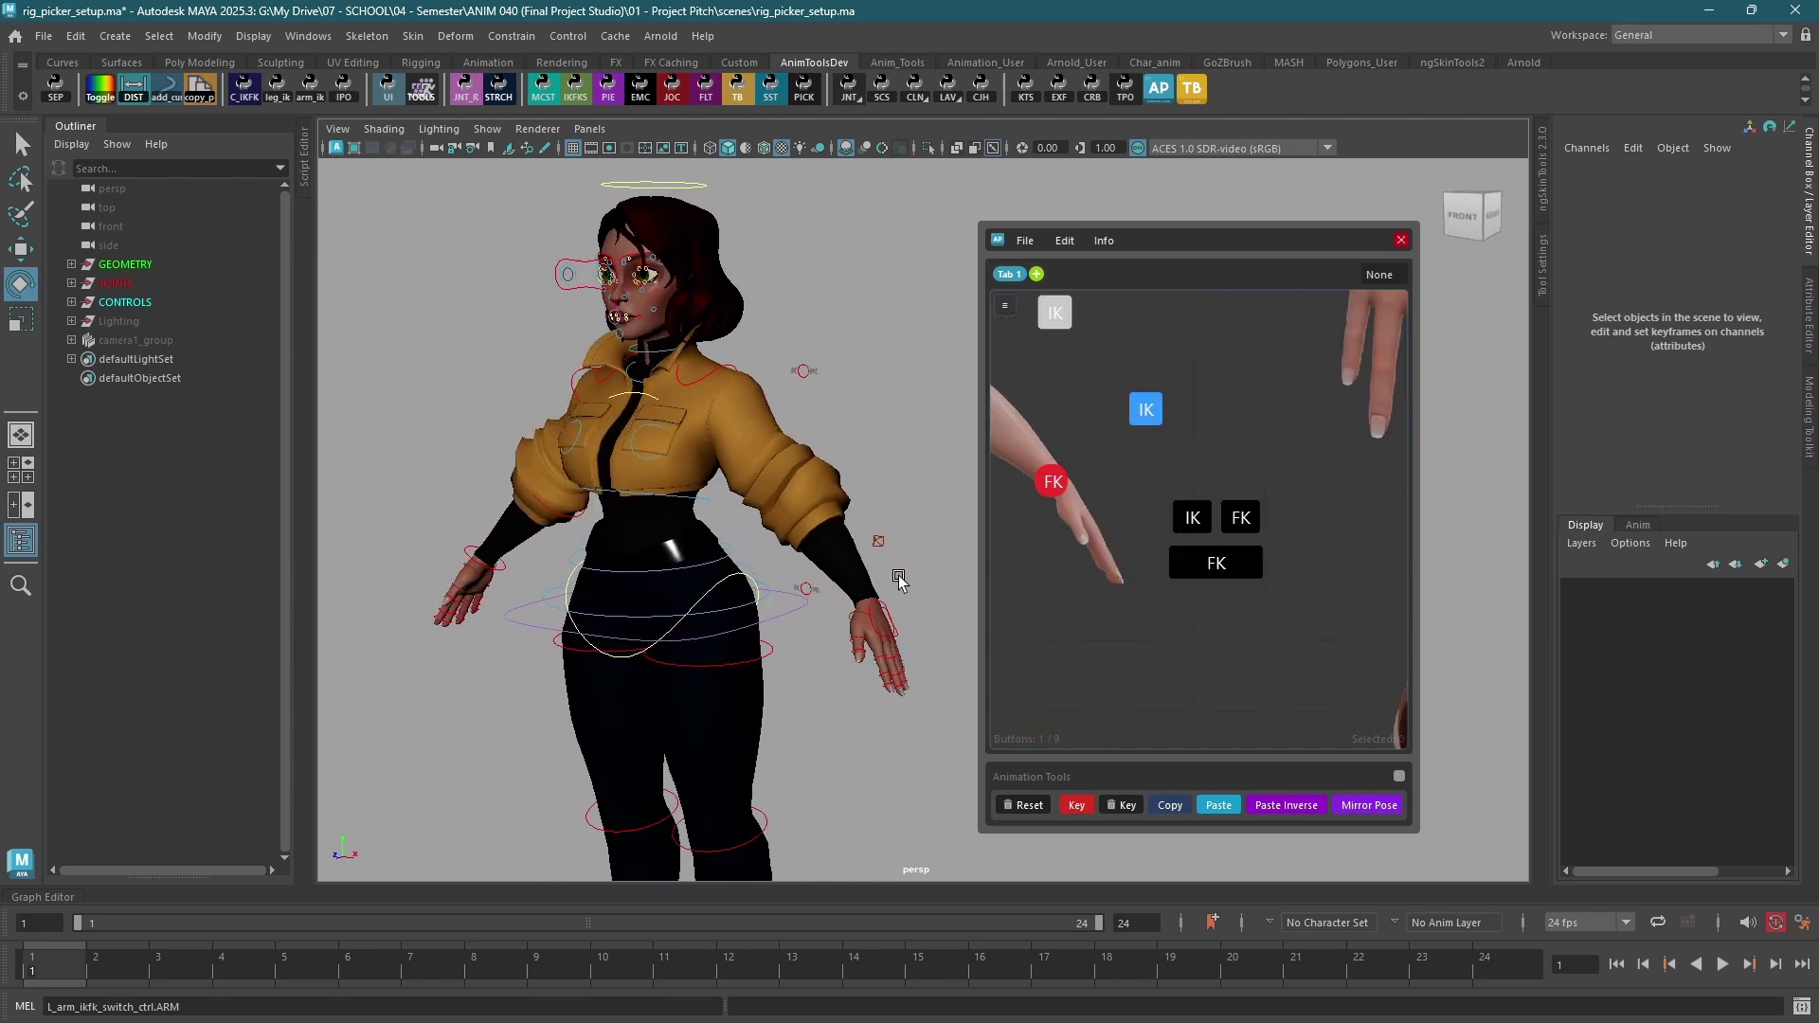
right_click(1191, 517)
left_click(1156, 465)
left_click_drag(1138, 470, 1269, 569)
right_click(1232, 565)
mouse_move(1288, 658)
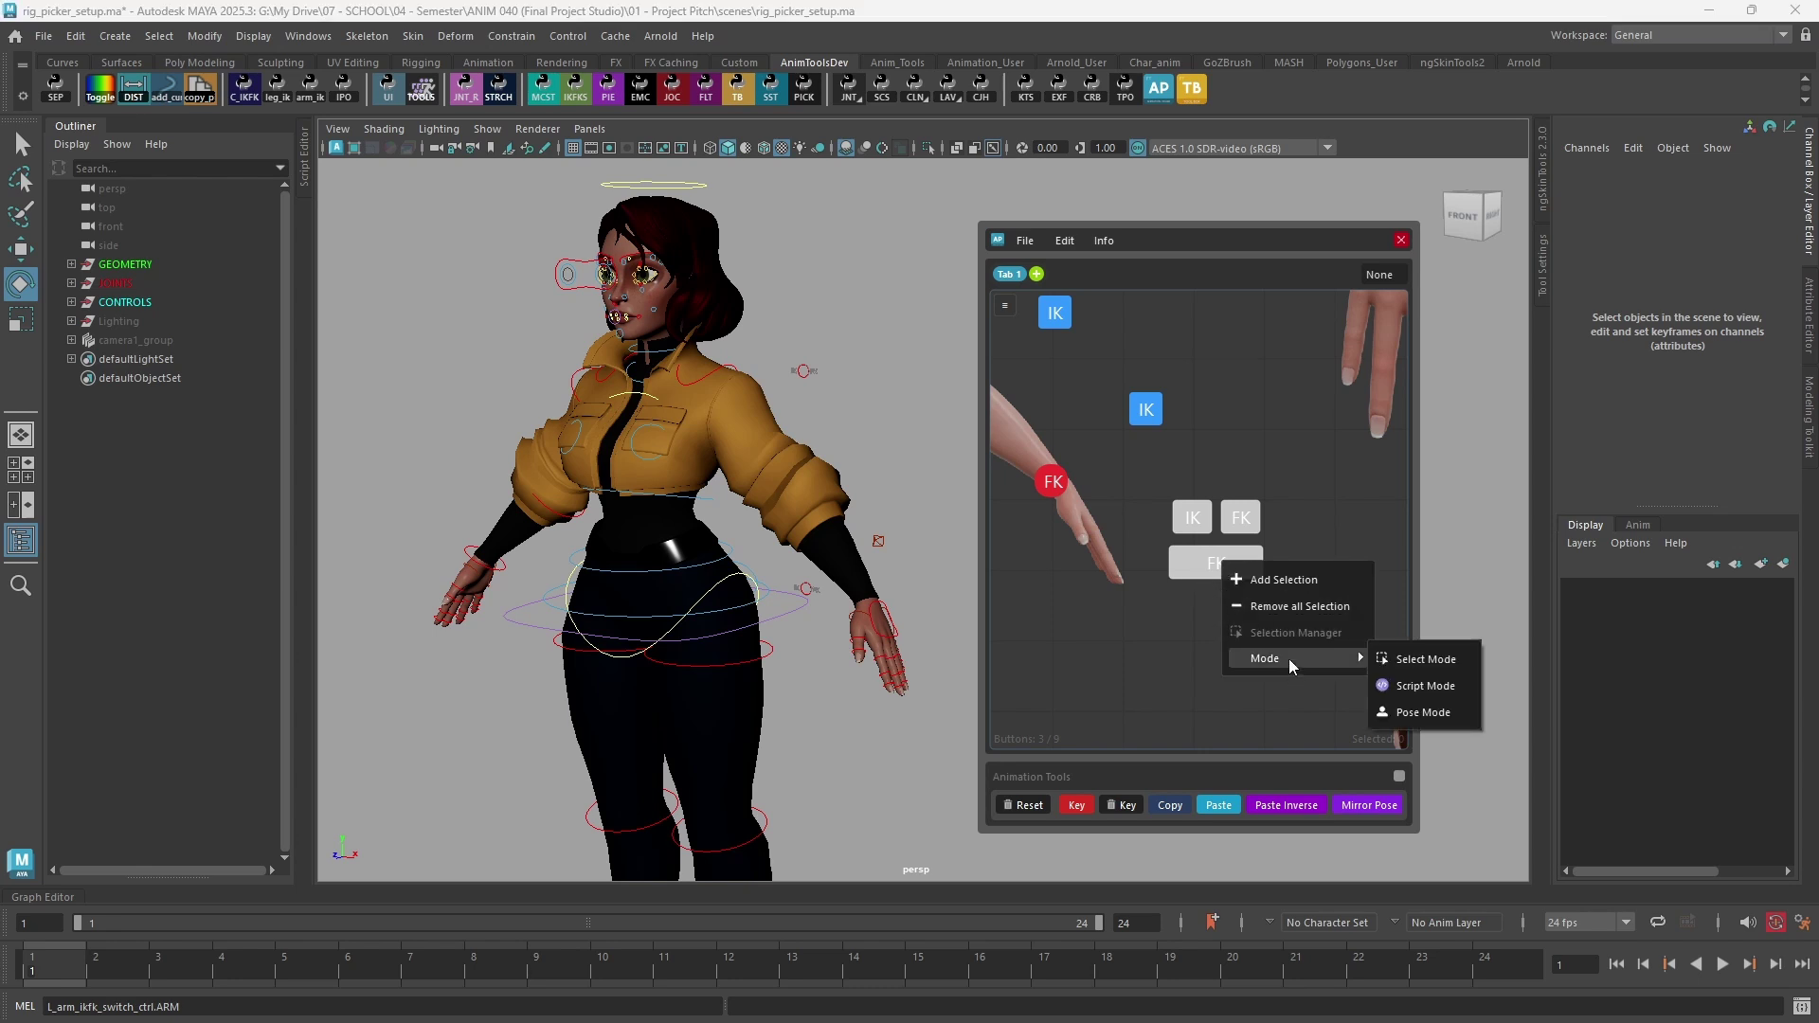
left_click(1428, 685)
- Write the Python line cmds.setAttr("L_arm_ikfk_switch_ctrl.ARM", 0) as the small black IK button's script and save it
right_click(1186, 511)
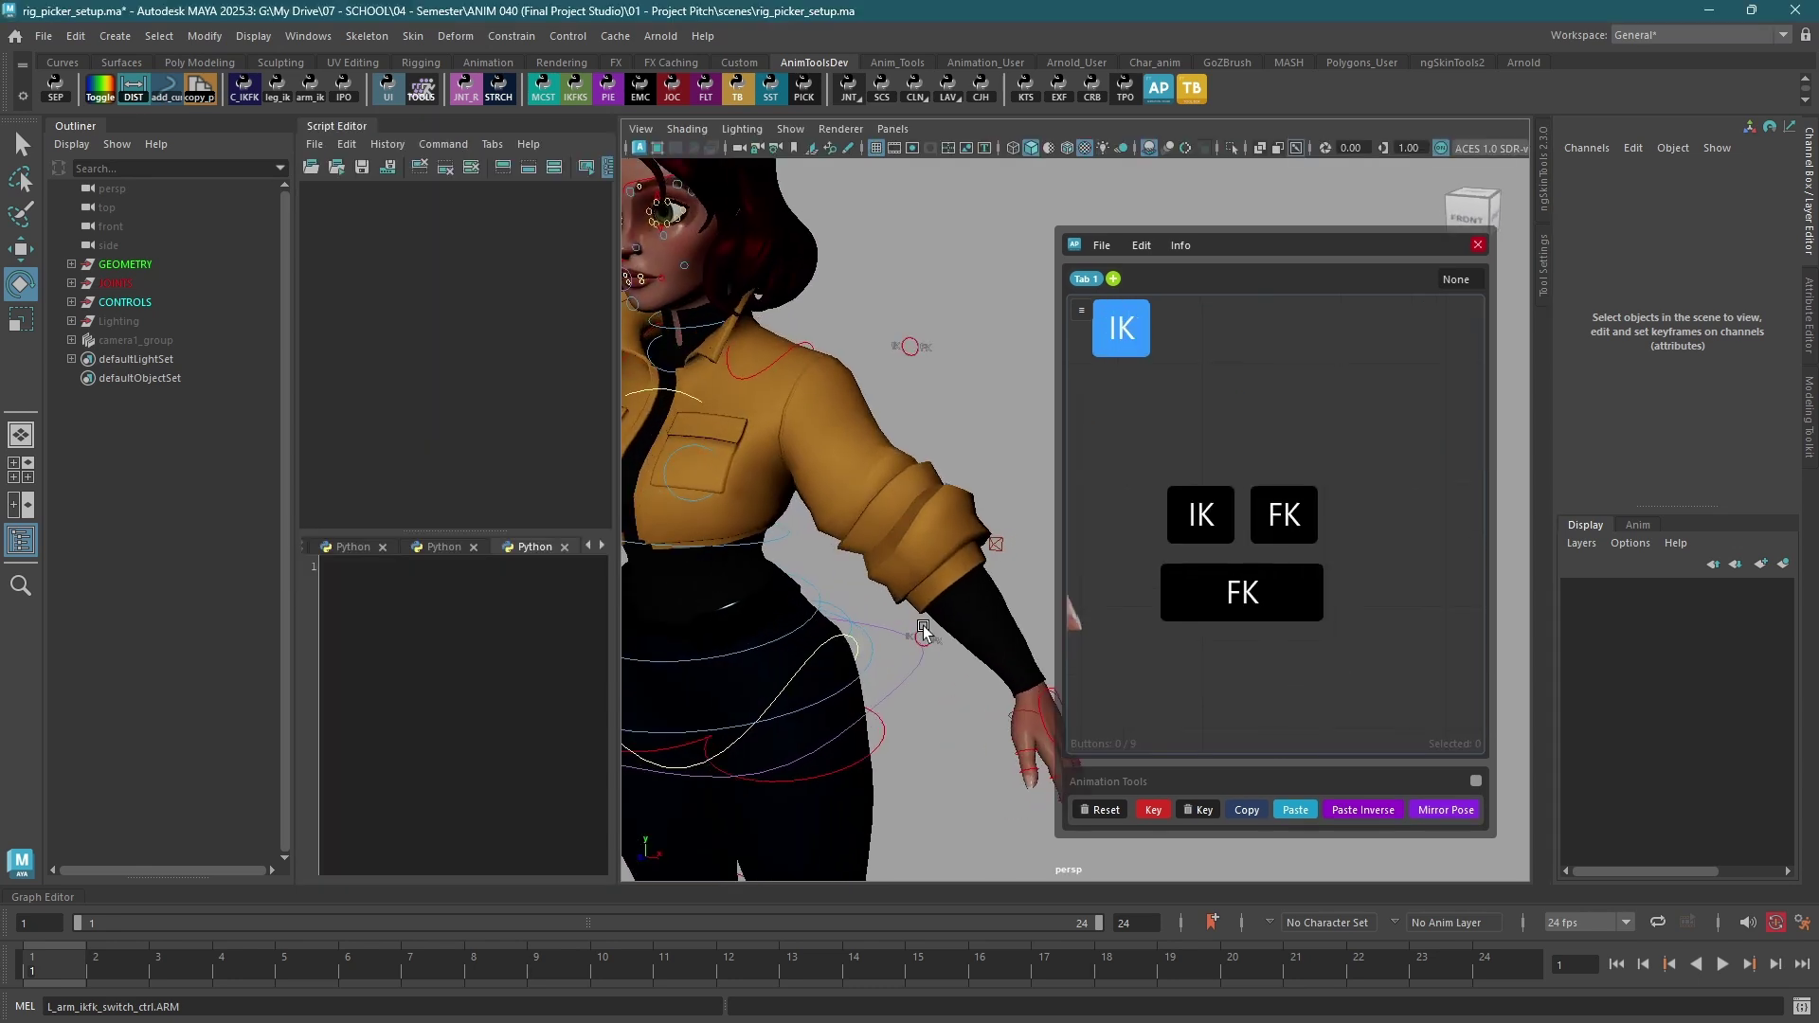
middle_click_drag(1148, 579, 1129, 523)
middle_click_drag(1285, 603, 1273, 571)
left_click_drag(936, 642, 917, 639, "alt")
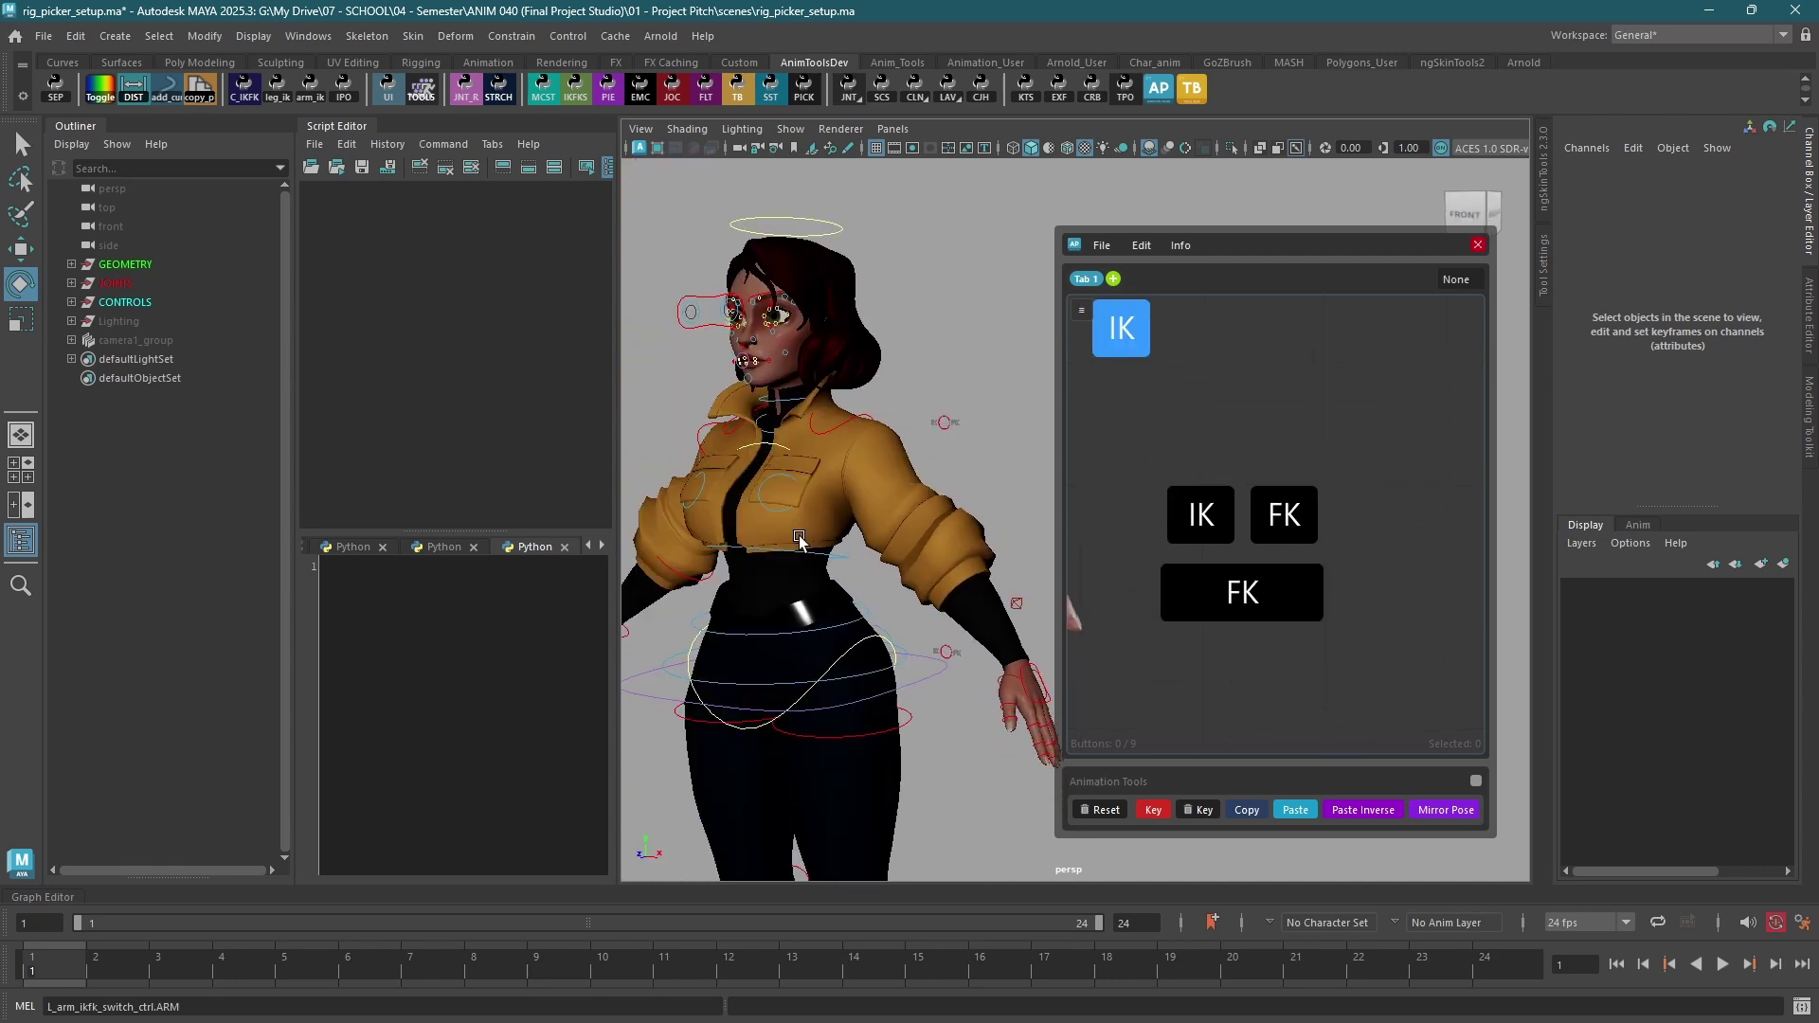
left_click_drag(799, 536, 860, 668, "alt")
middle_click_drag(861, 667, 873, 560, "alt")
right_click(1213, 459)
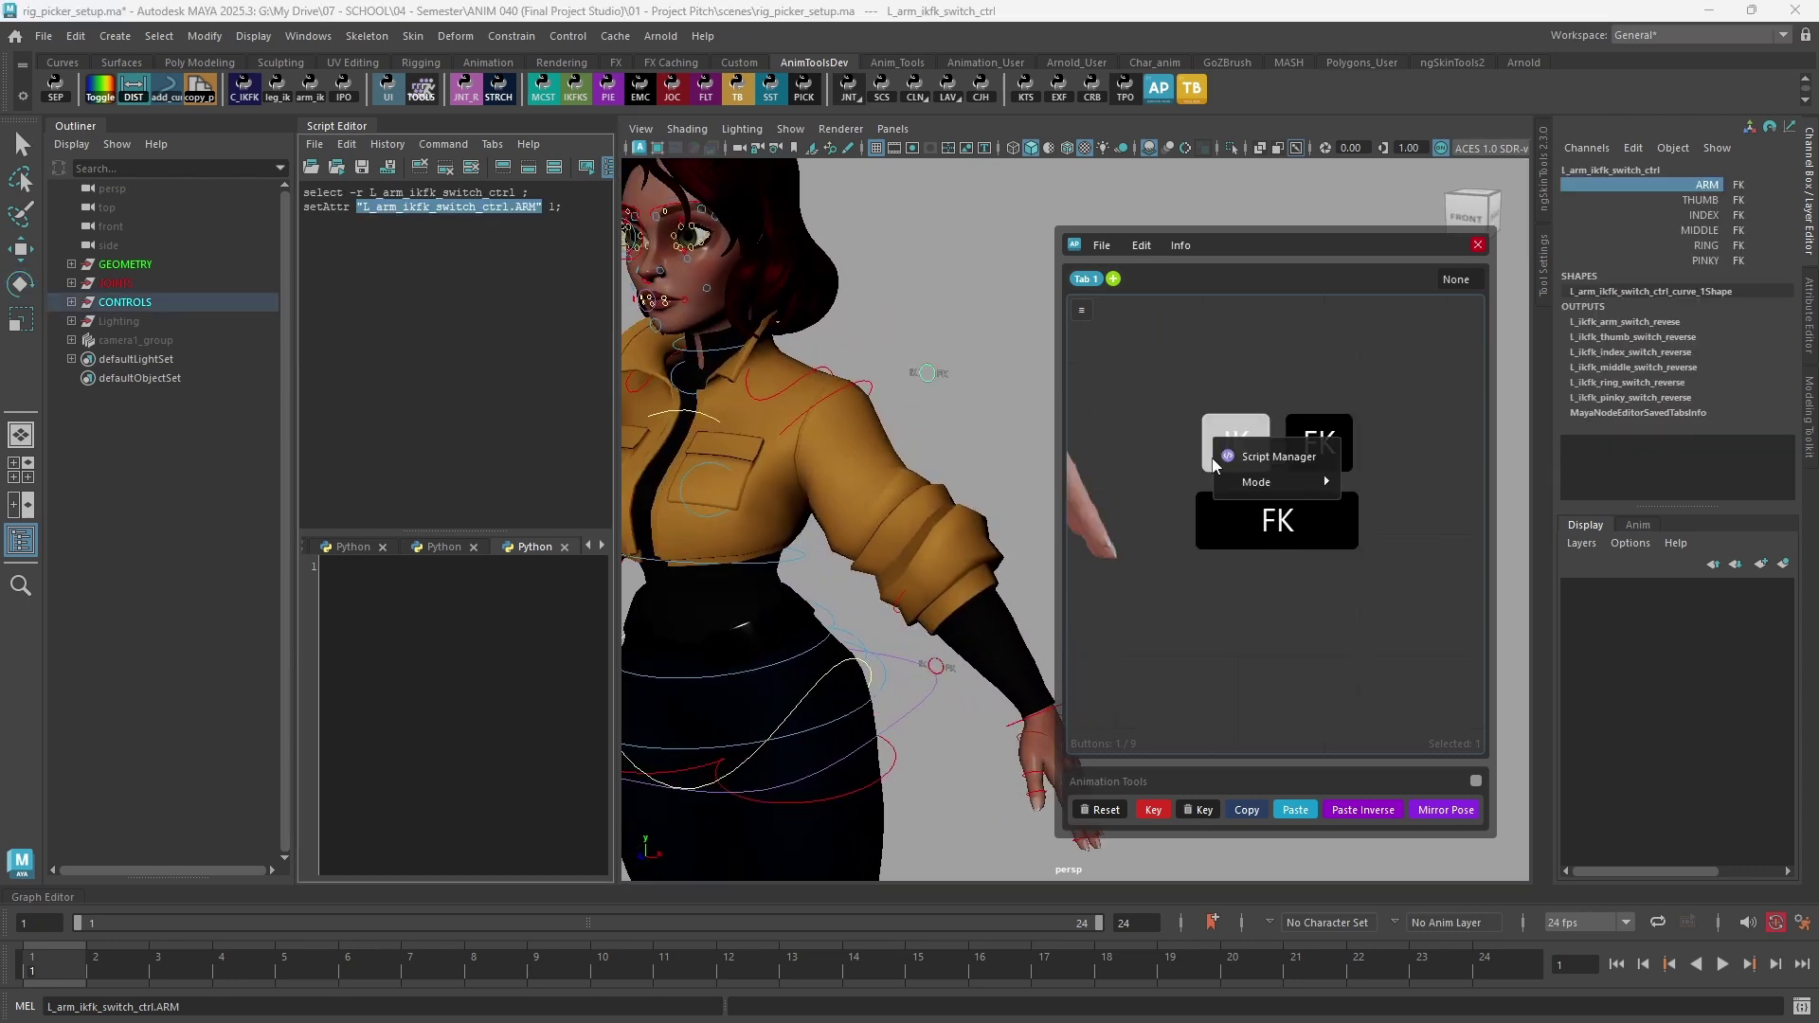
left_click(1269, 456)
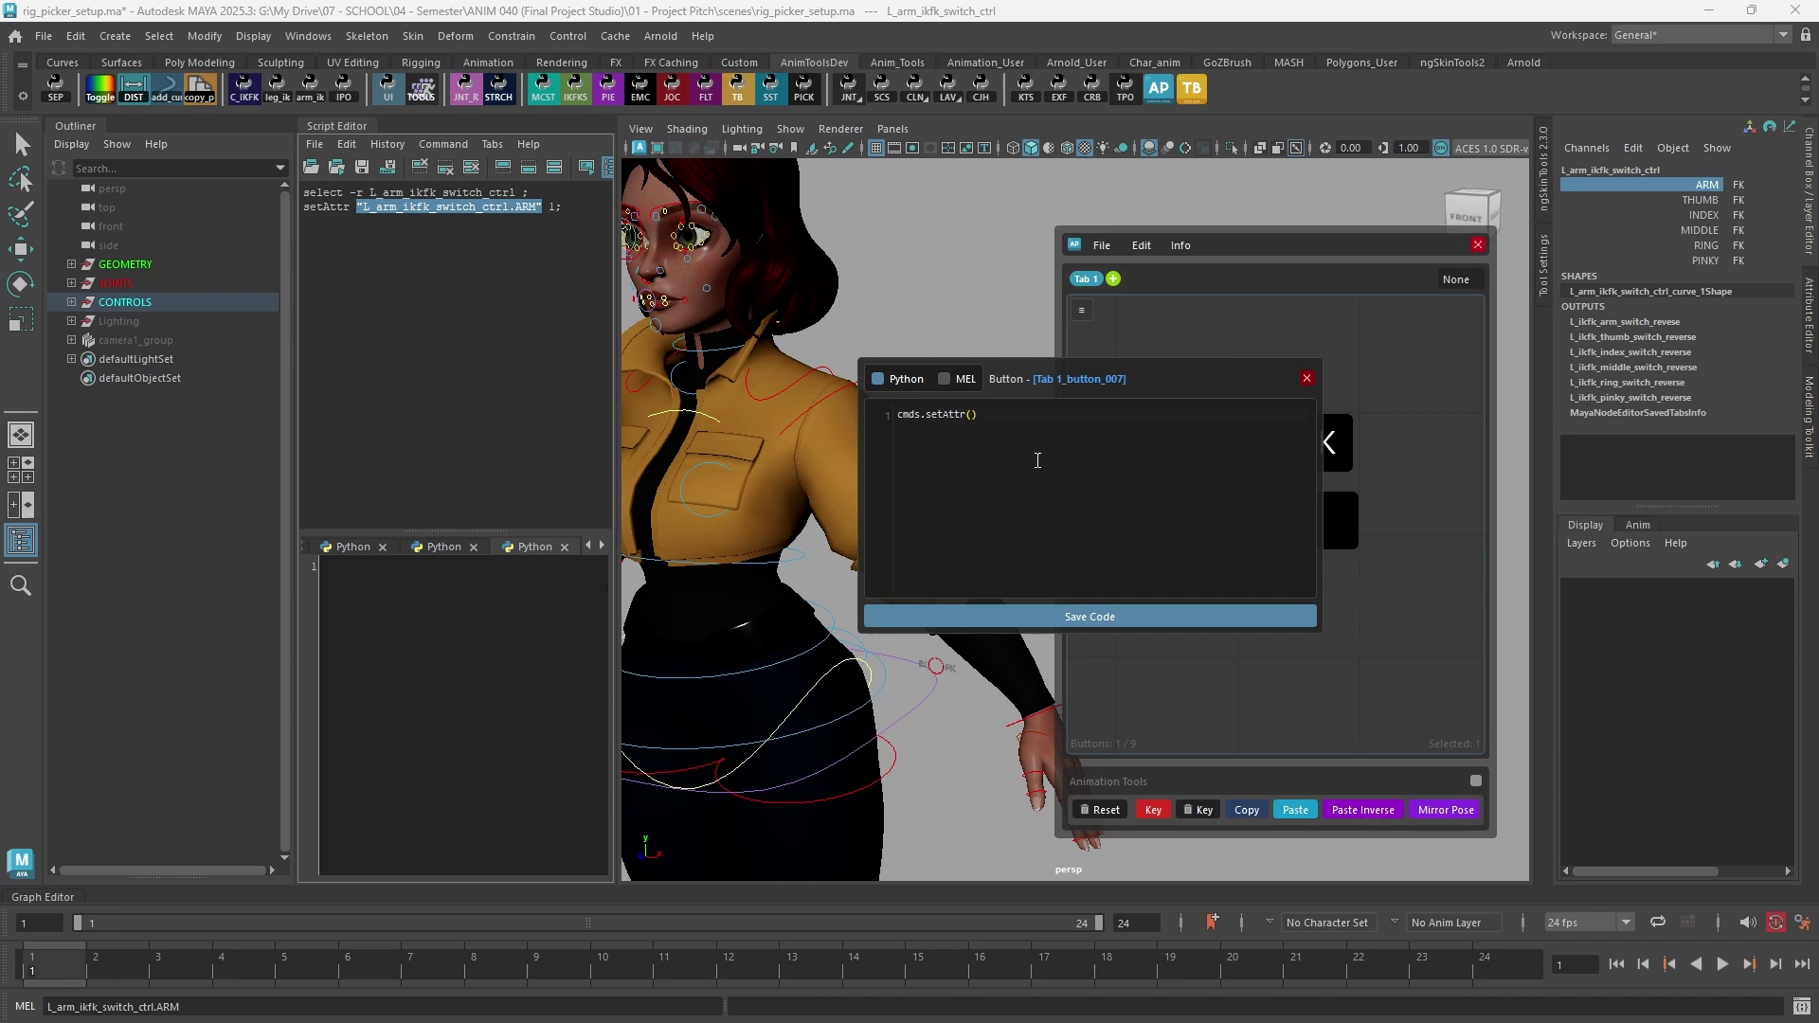
type("\"L_arm_ikfk_switch_ctrl.ARM\"")
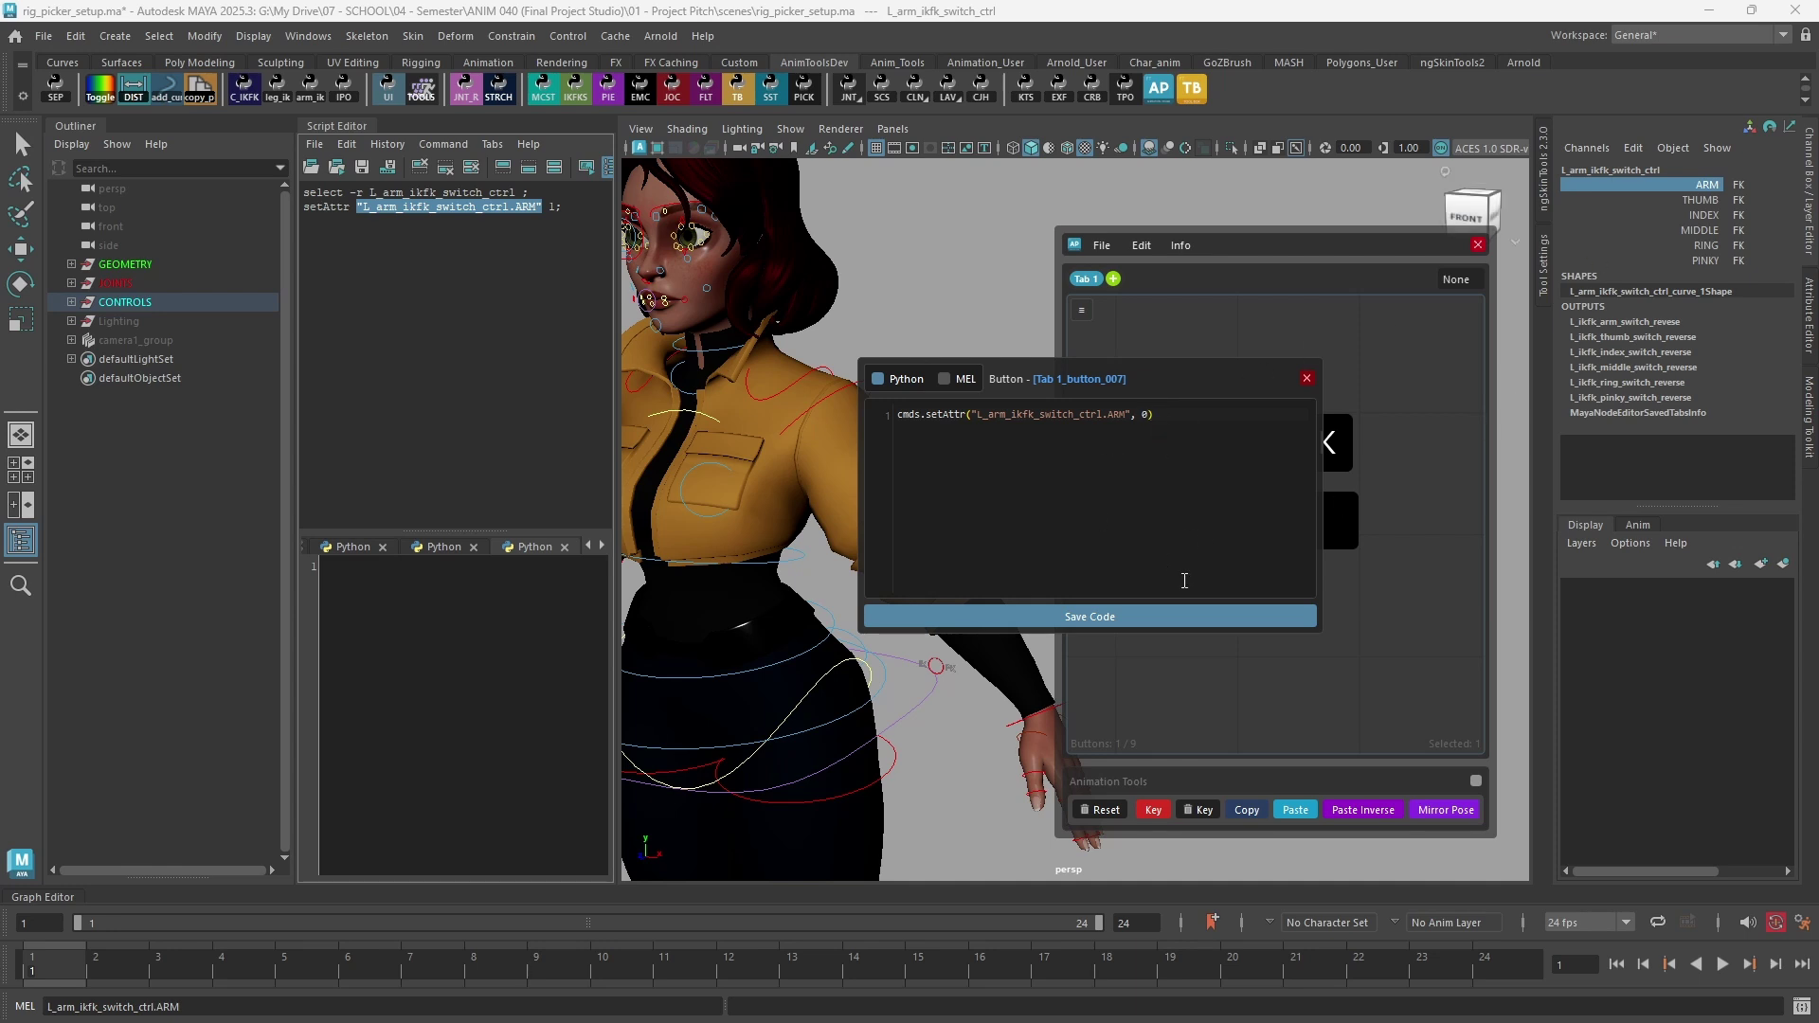
left_click(1184, 616)
- Copy the IK button's setAttr script into the small black FK button as its switch-to-FK script and save it
double_click(1180, 532)
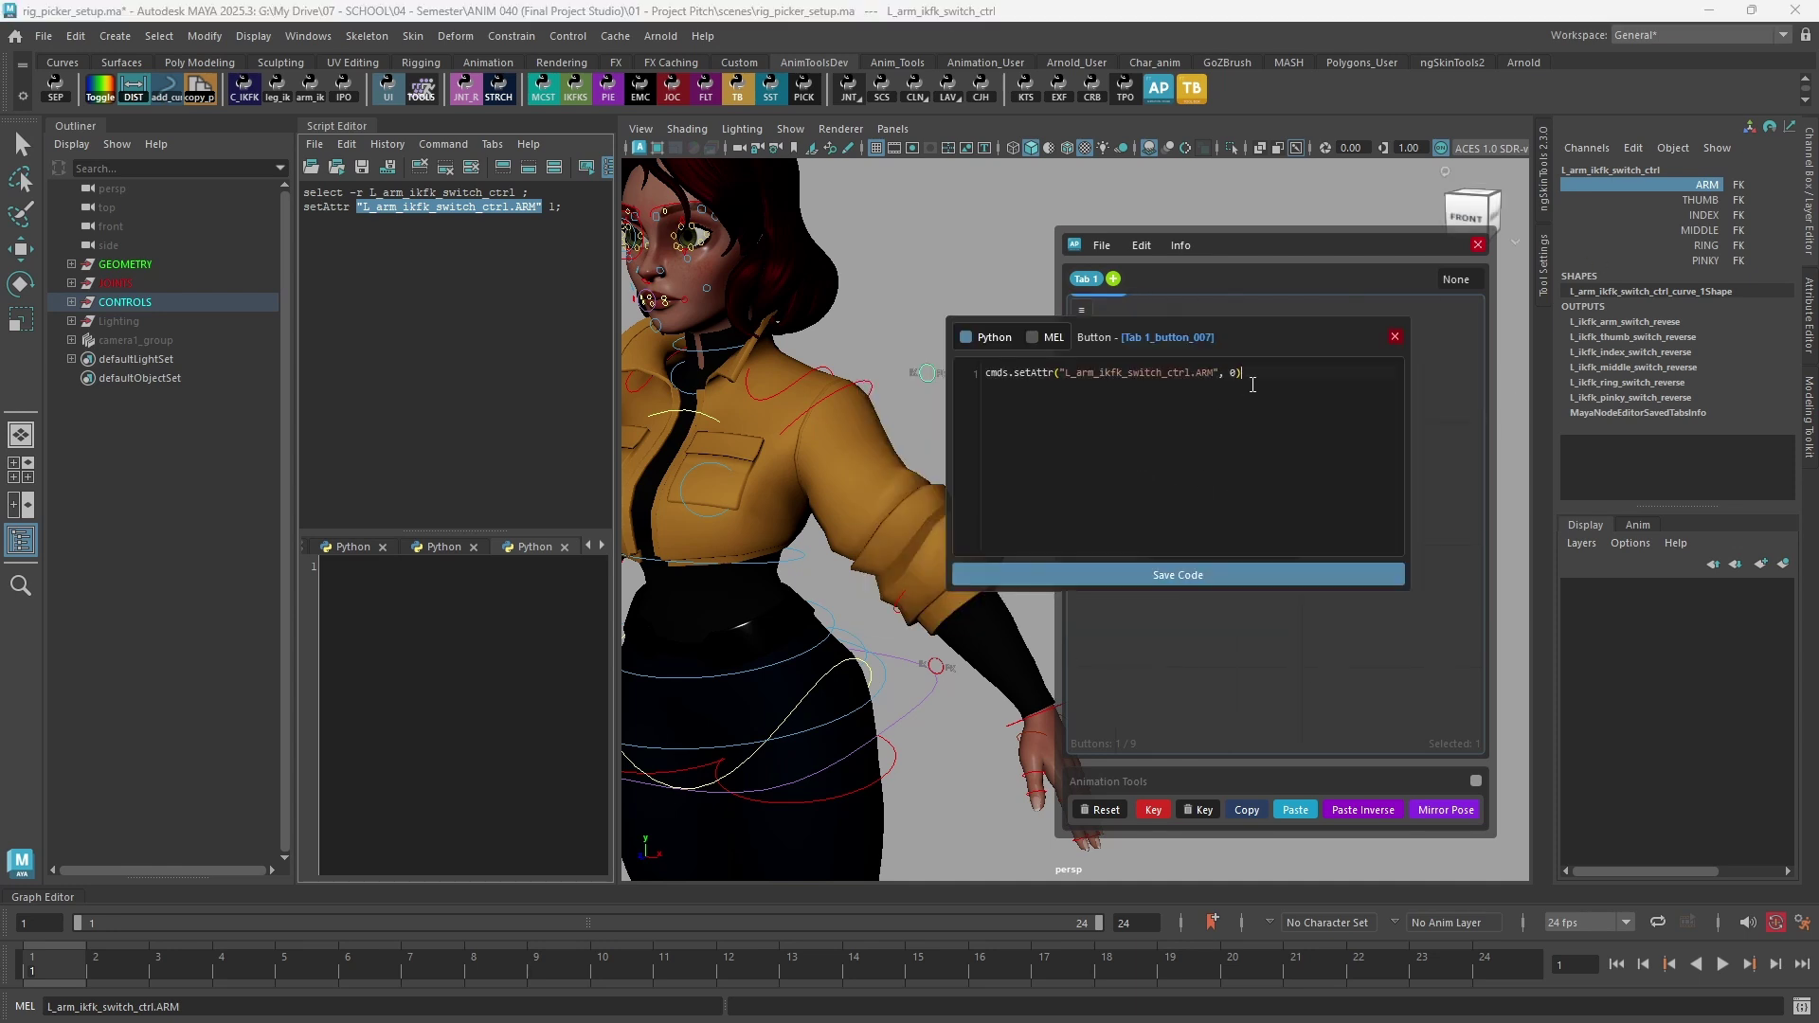
key("ctrl+a")
key("ctrl+c")
left_click(1237, 575)
right_click(1265, 471)
left_click(1293, 482)
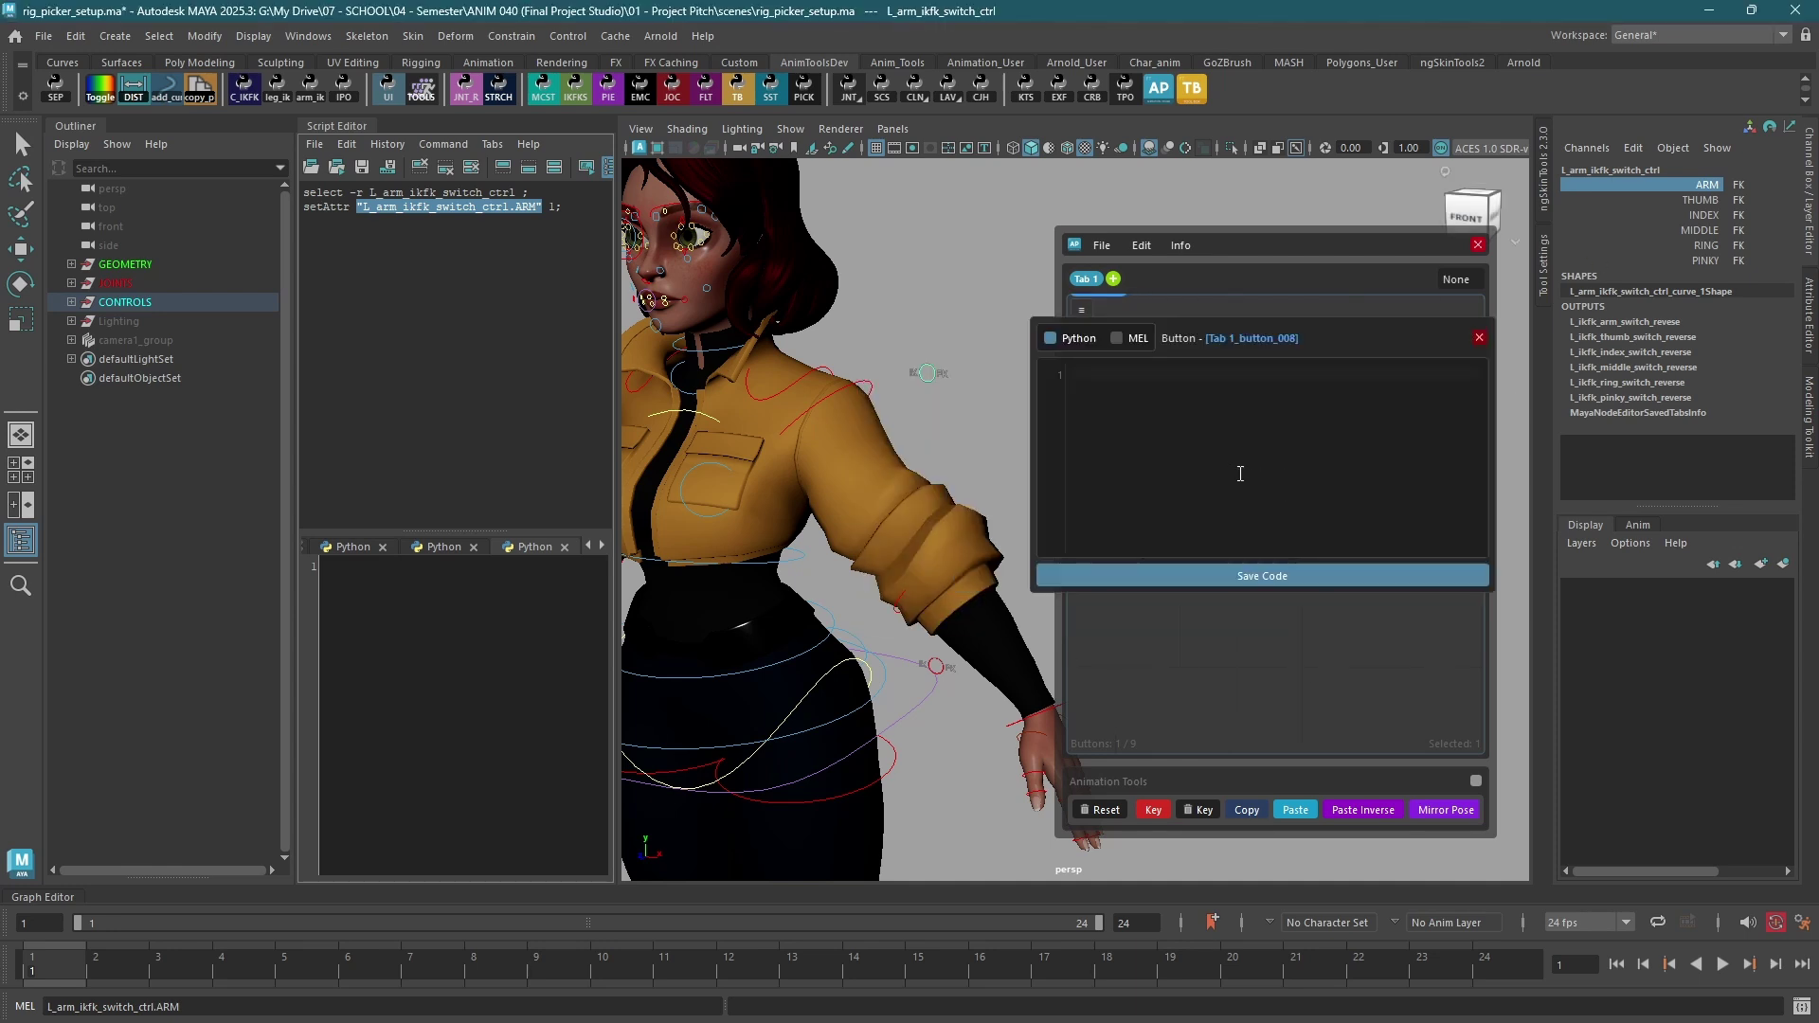
left_click(1175, 404)
key("ctrl+v")
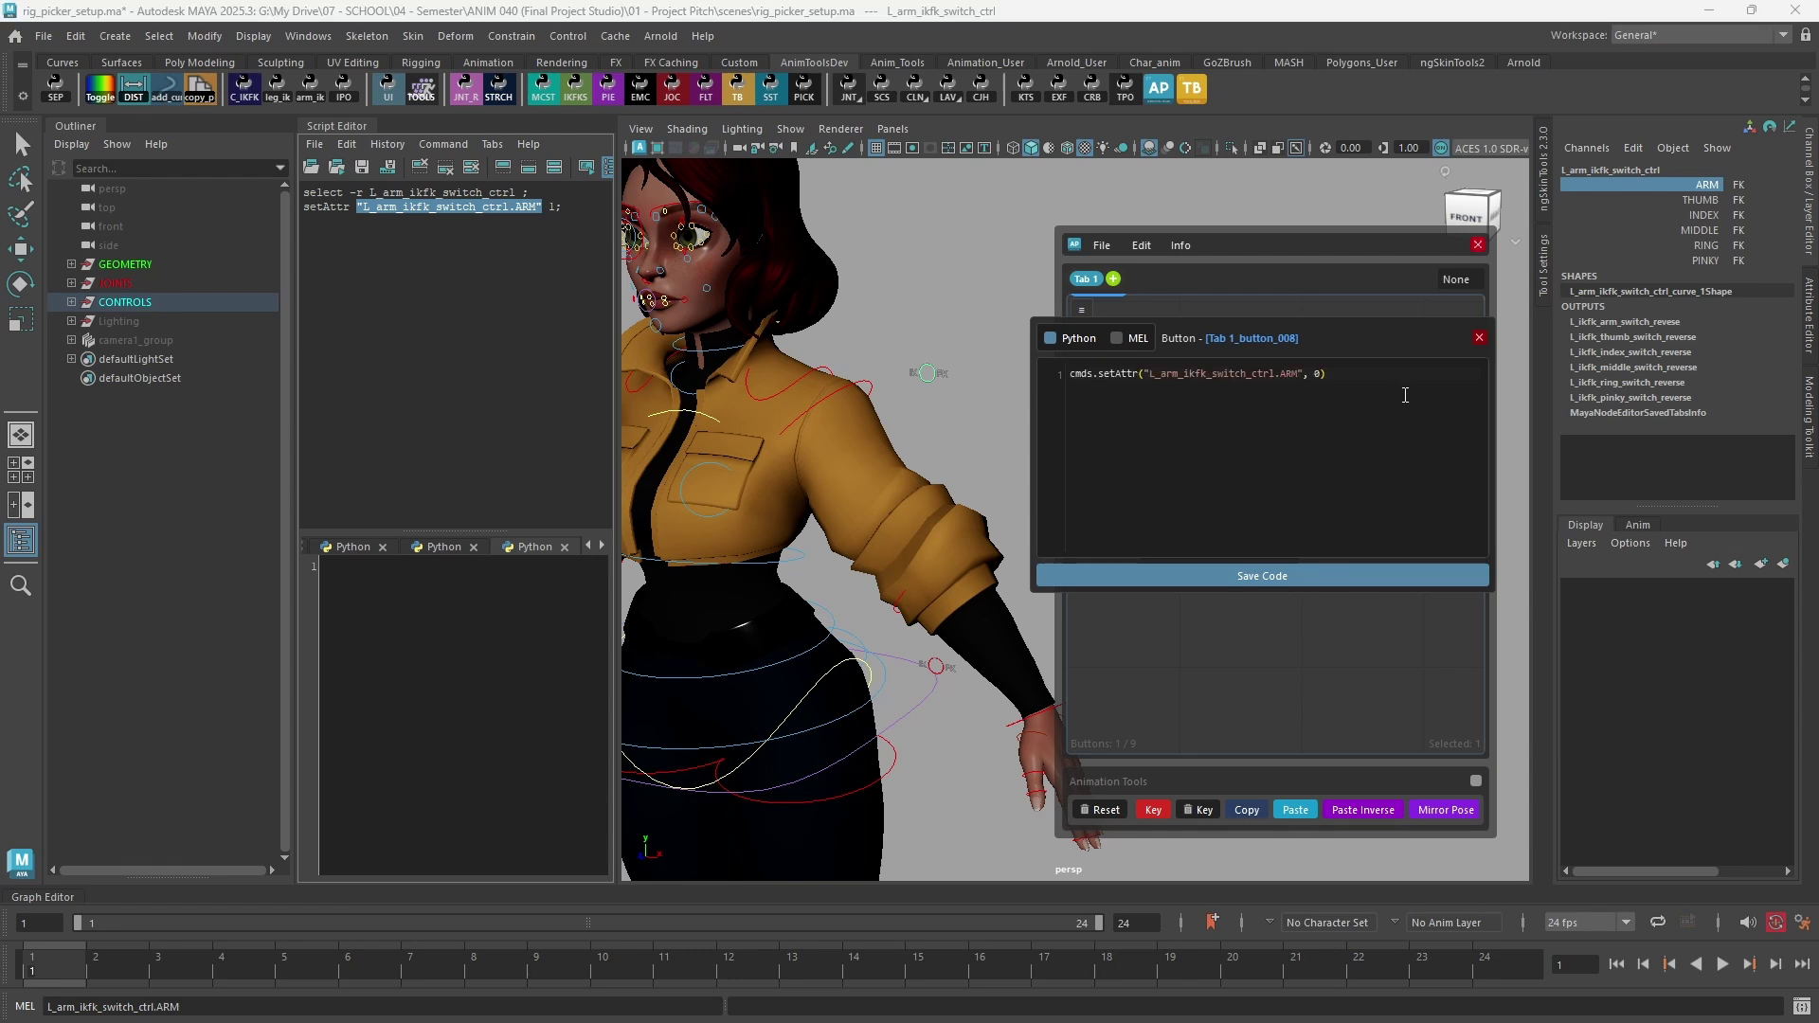
left_click(1290, 580)
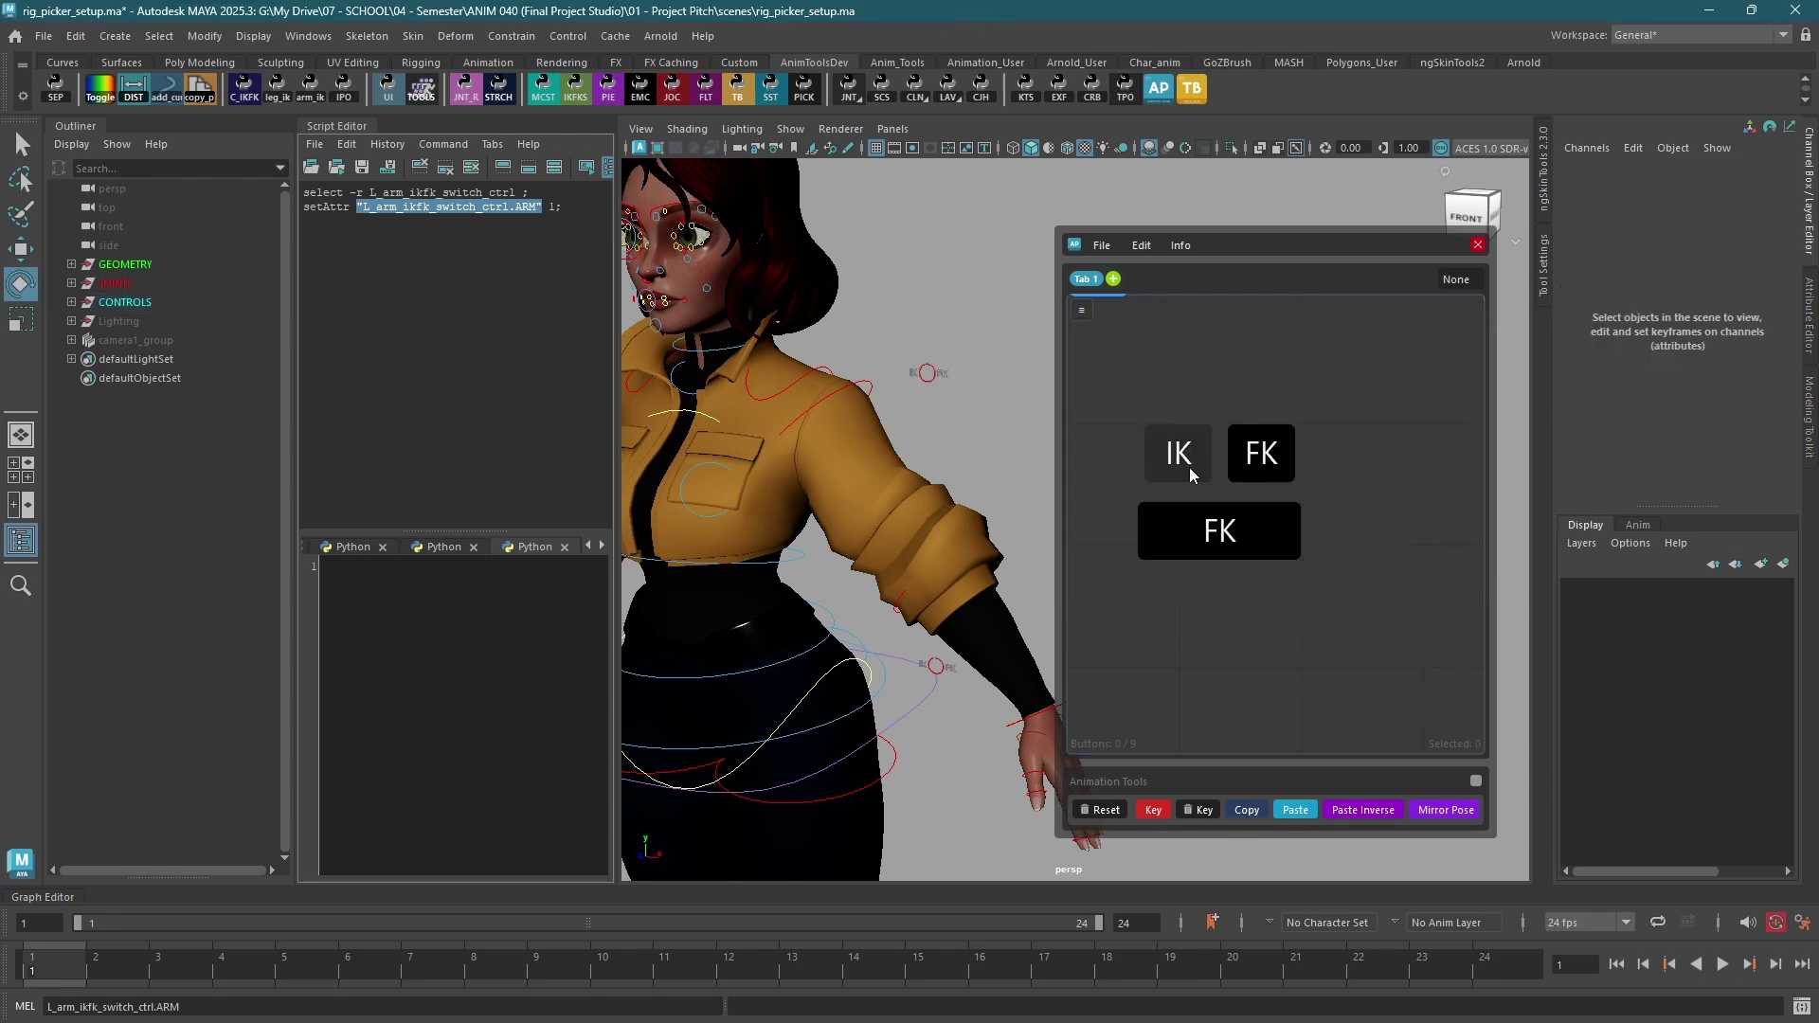
- Test the small black IK and FK script buttons by switching the left arm between both modes
left_click(1190, 468)
scroll(968, 486, "down", 5)
left_click_drag(1033, 483, 973, 508, "alt")
left_click(1244, 460)
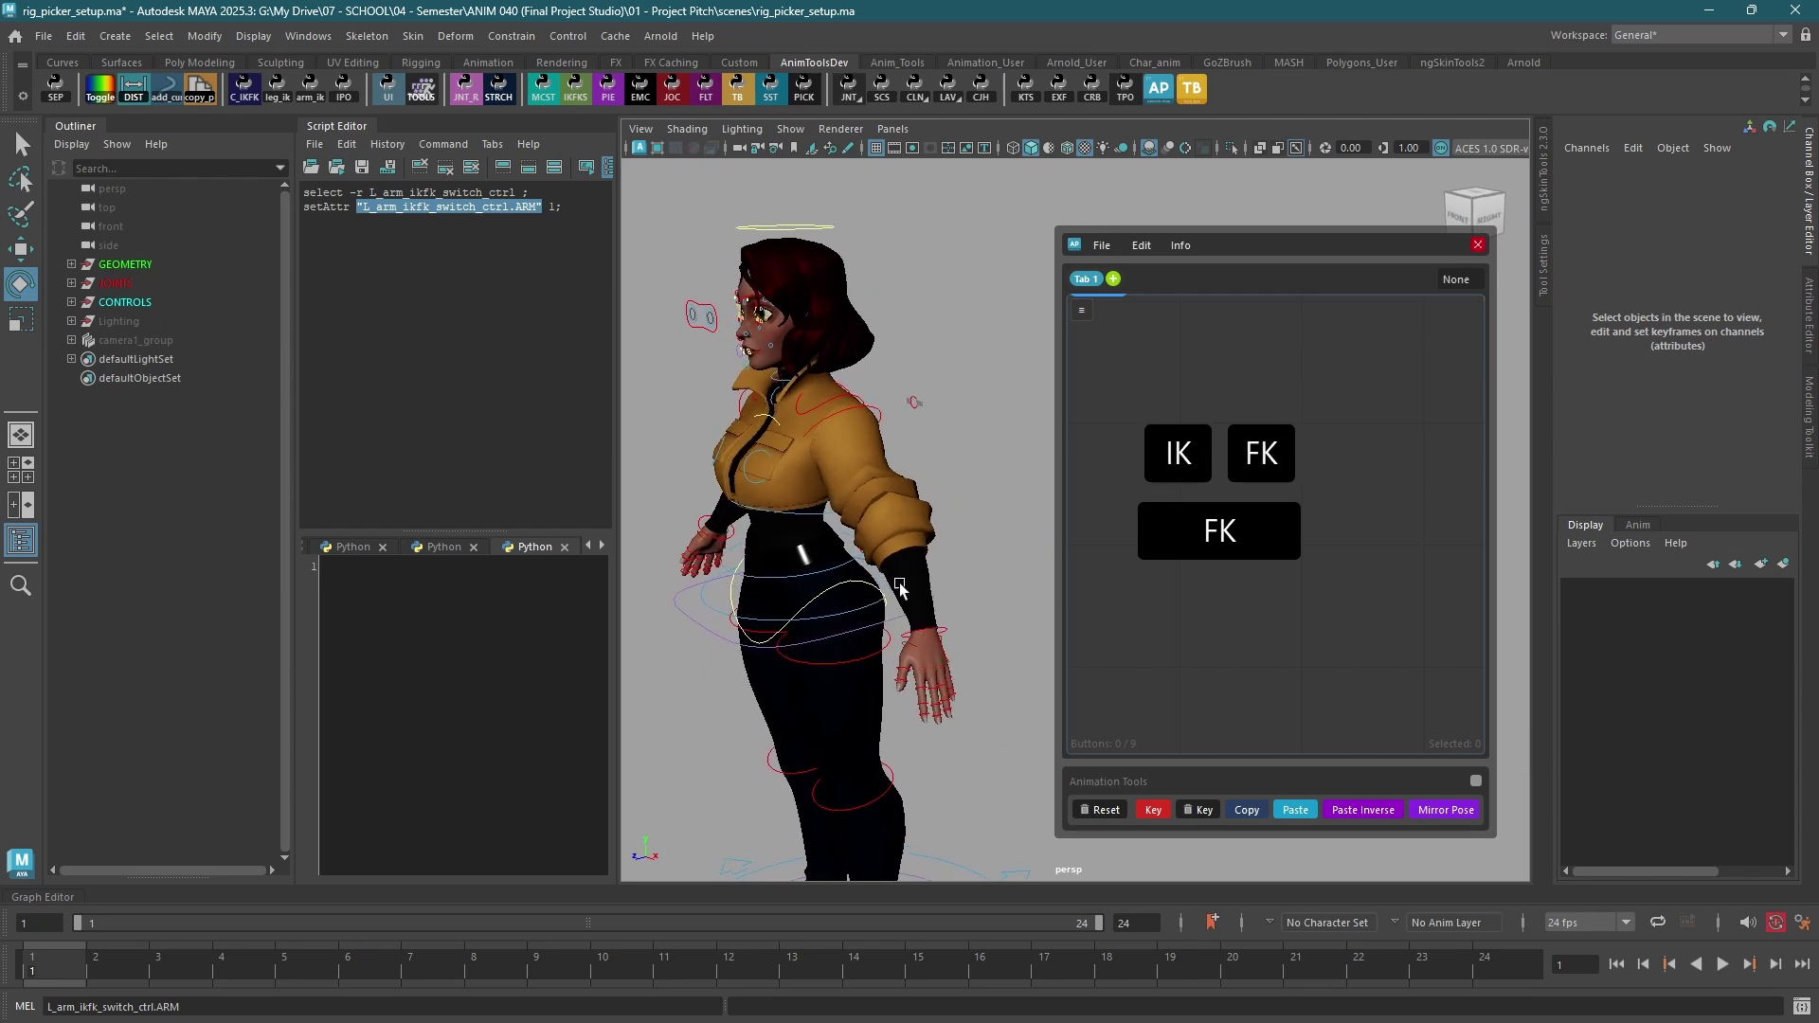
scroll(898, 586, "up", 4)
left_click_drag(898, 585, 923, 542, "alt")
left_click_drag(822, 458, 867, 497, "alt")
scroll(1186, 518, "down", 4)
middle_click_drag(1156, 559, 1264, 567)
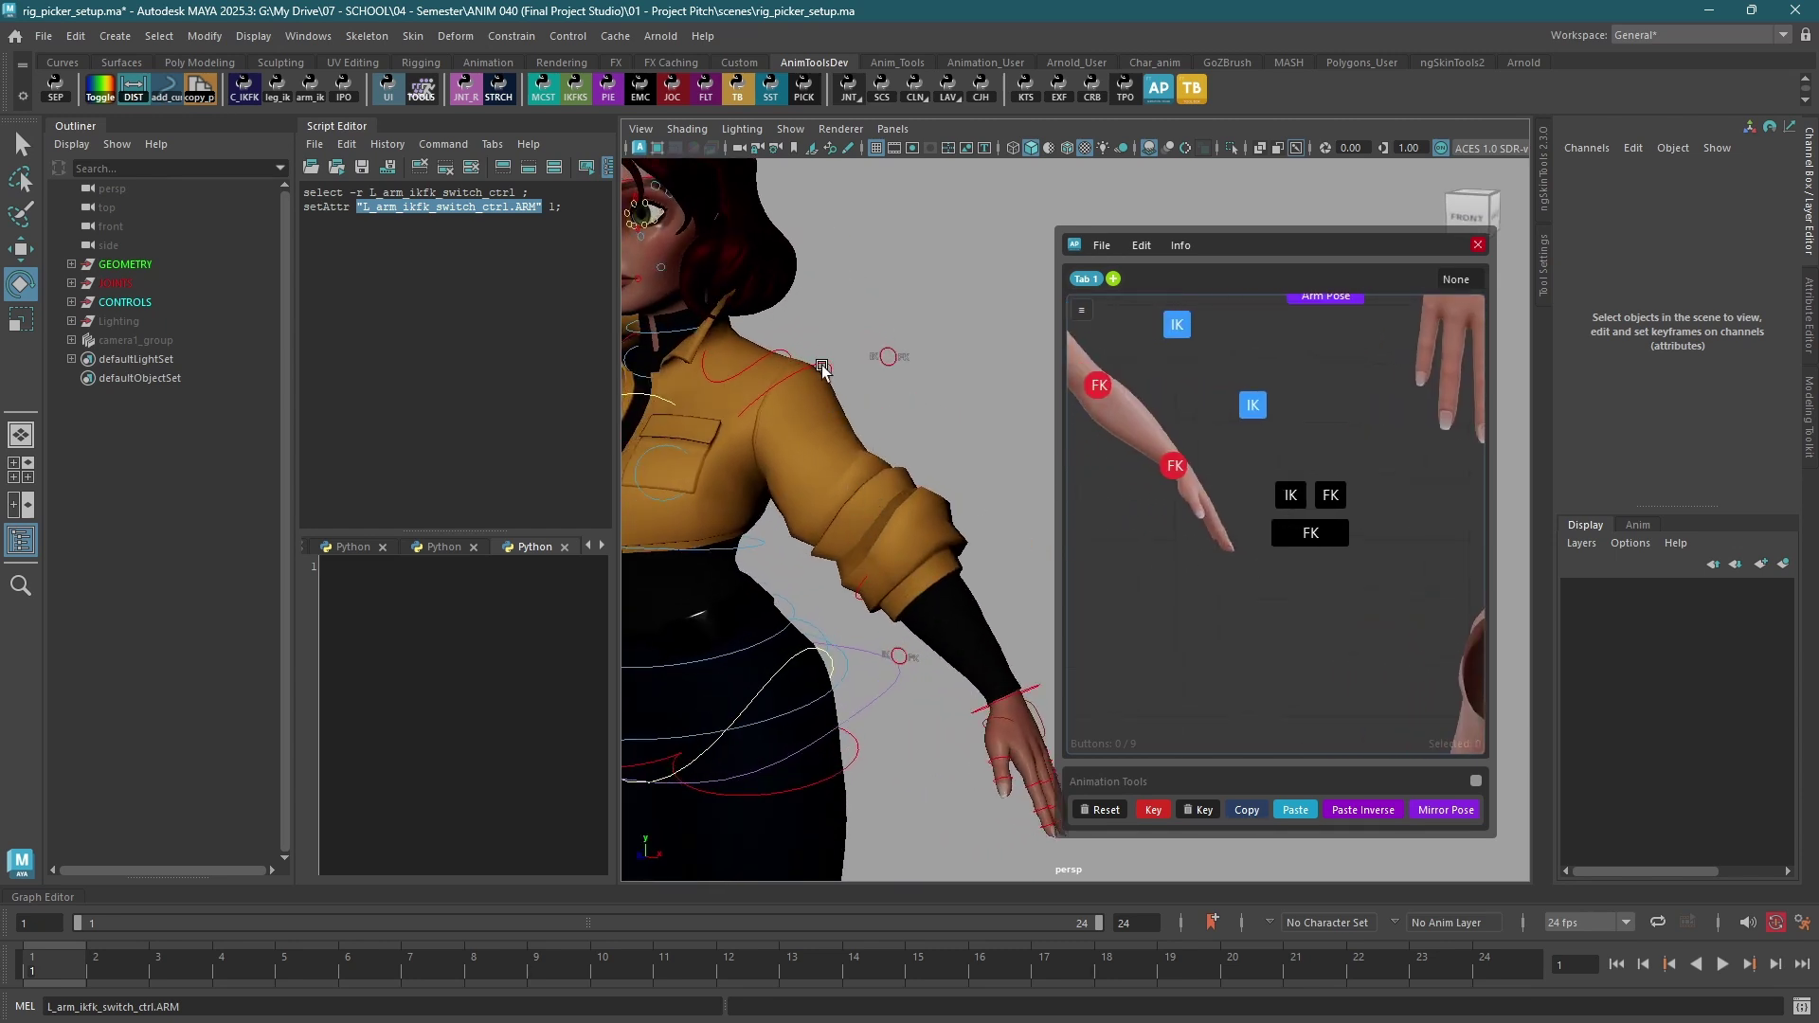
- Rotate L_fk_upperArm_ctrl to about 40, -41, 36 degrees and switch the arm to IK and back to FK with the picker
left_click(801, 446)
left_click_drag(801, 446, 986, 498)
left_click(1294, 496)
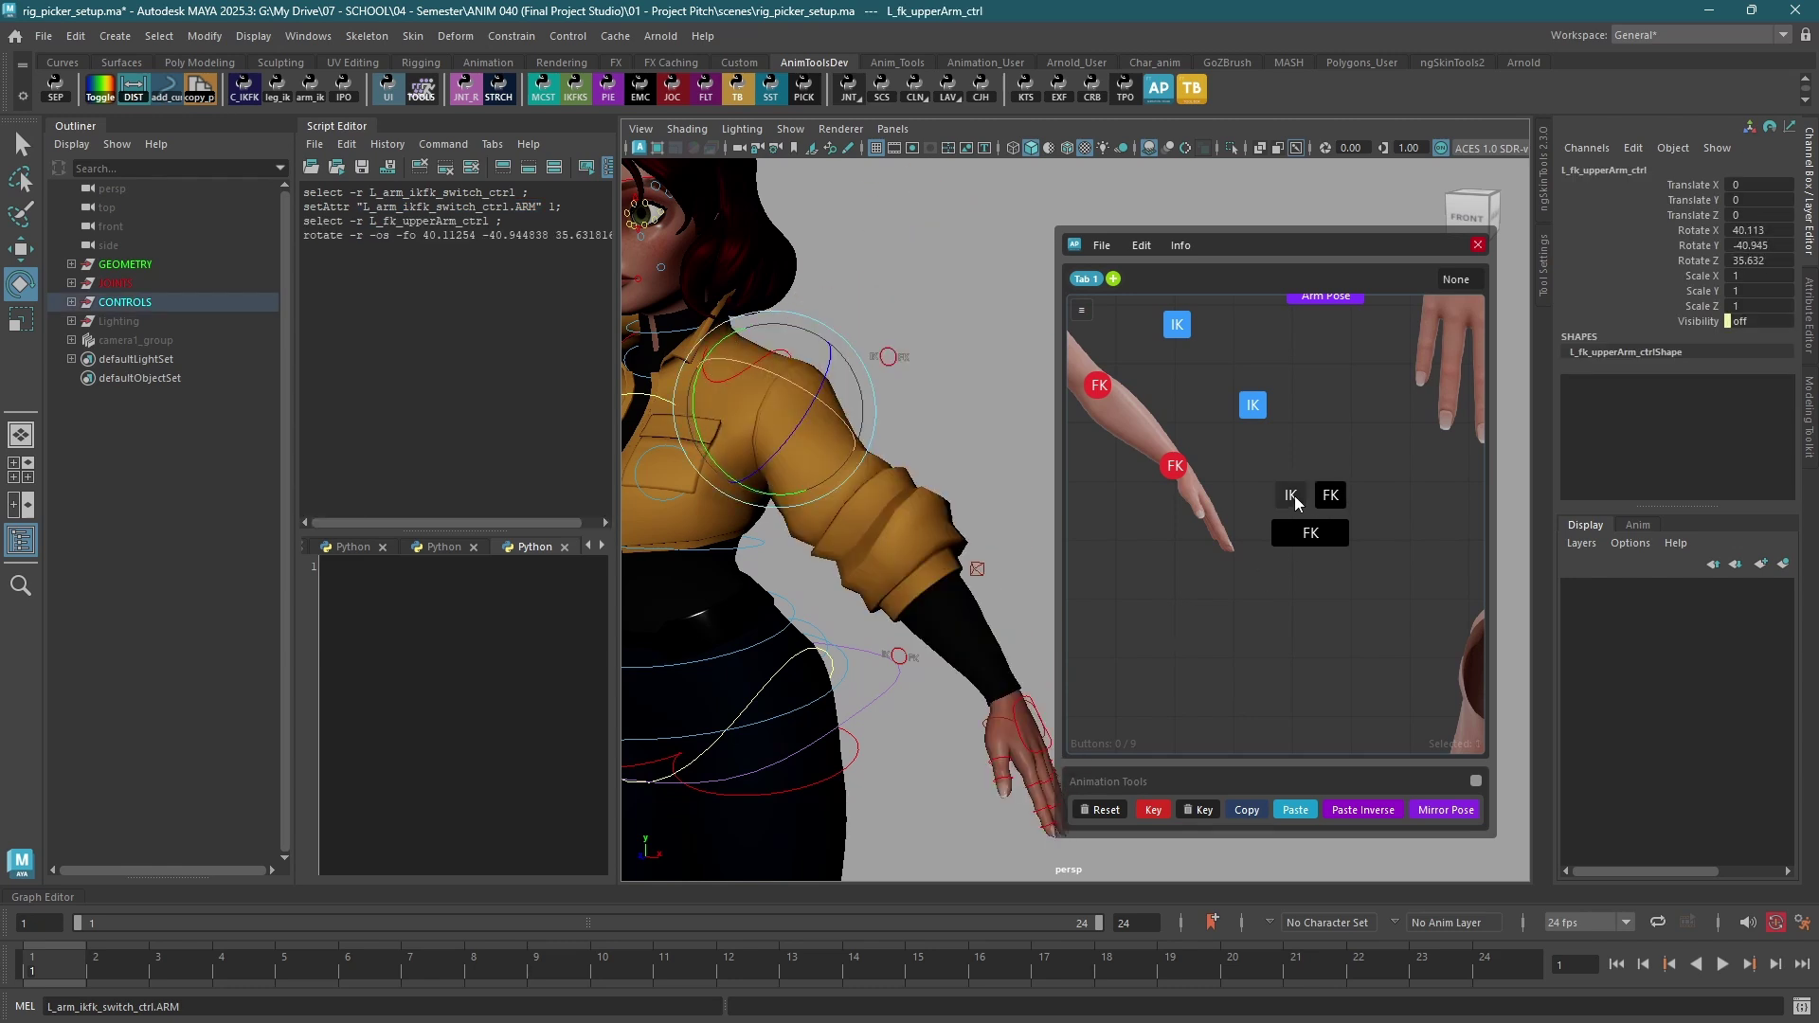
left_click(1330, 494)
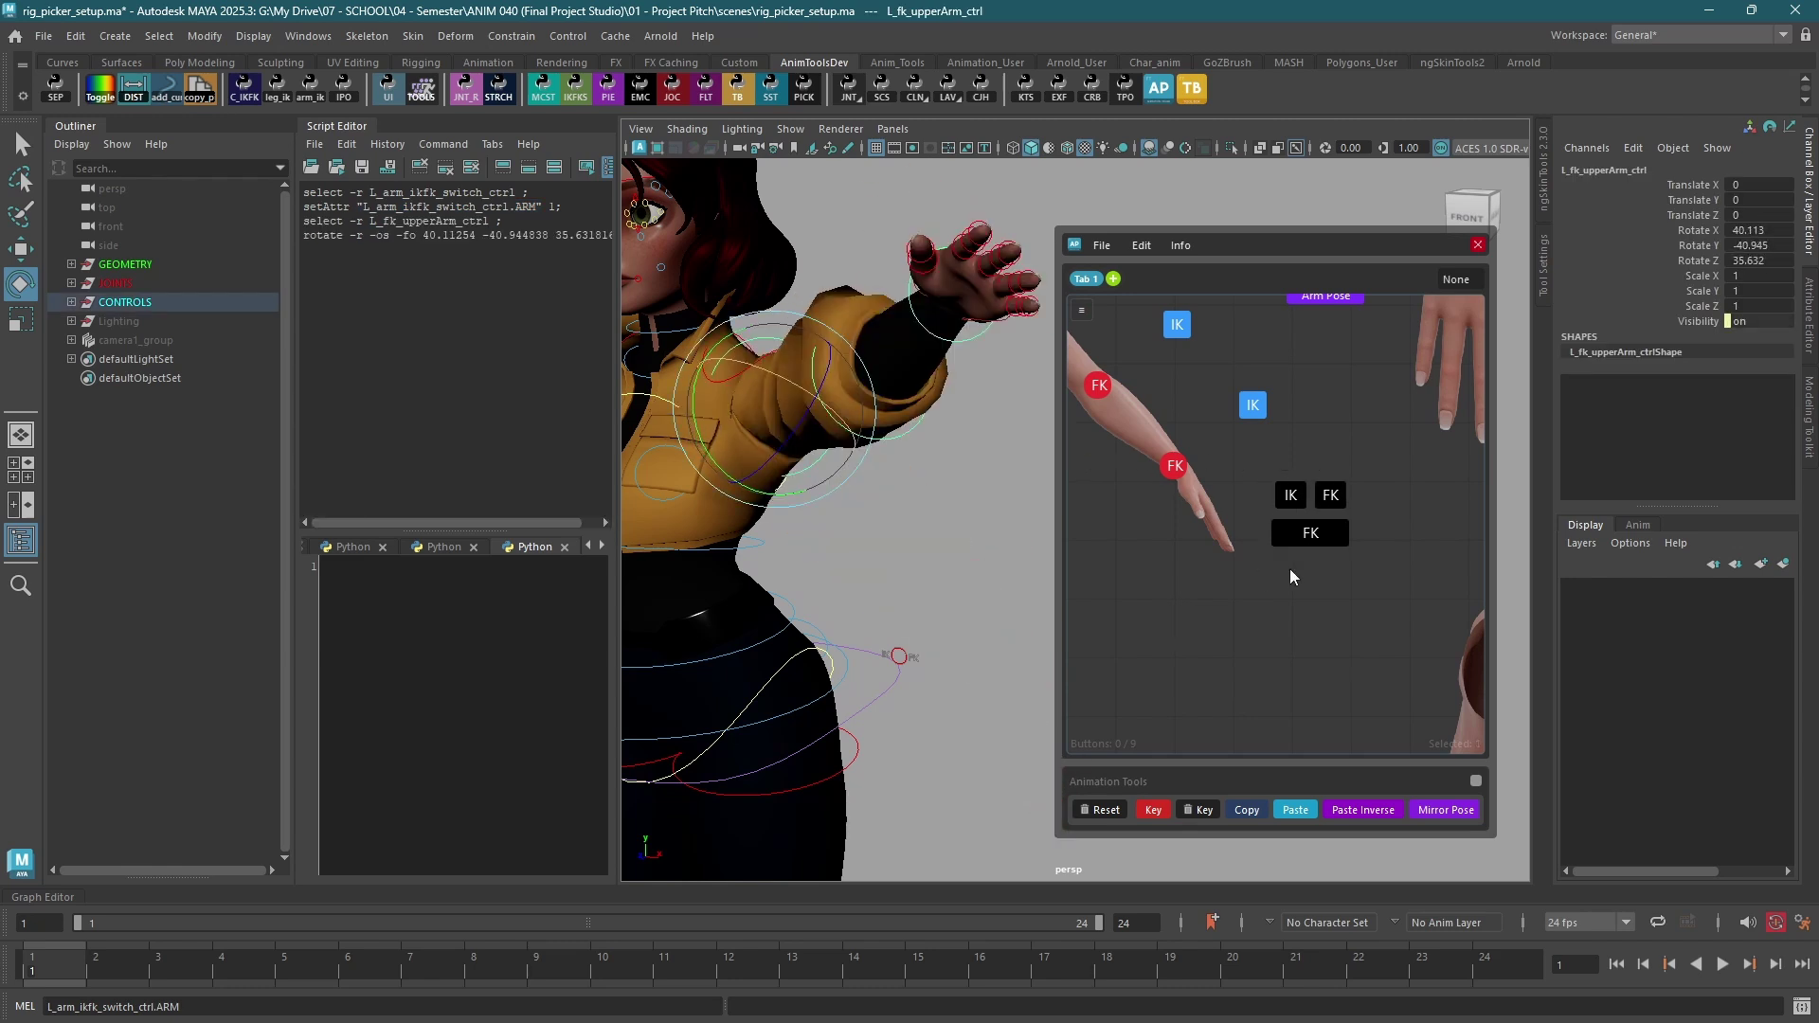
- Start the wide FK button's Python script with the condition if cmds.getAttr("L_arm_ikfk_switch_ctrl.ARM") == 0
scroll(1276, 564, "up", 3)
middle_click_drag(1276, 565, 1192, 564)
left_click(1237, 537)
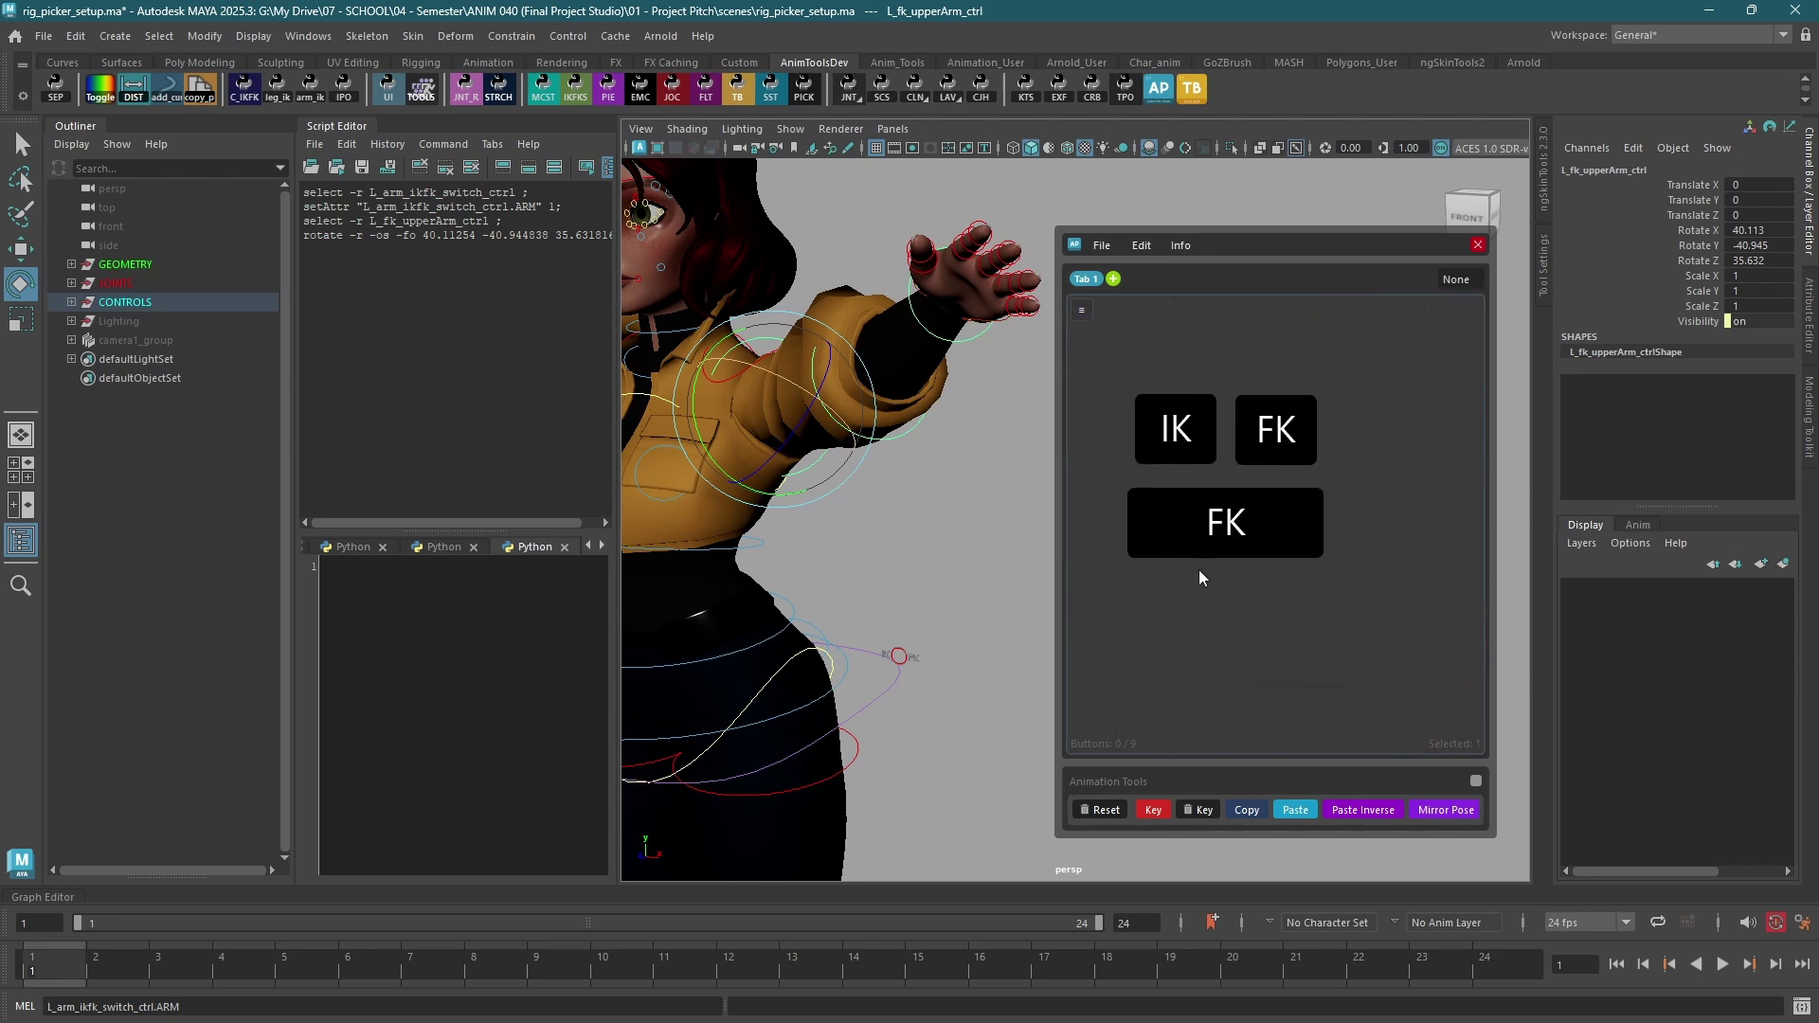
right_click(1199, 521)
left_click(1305, 548)
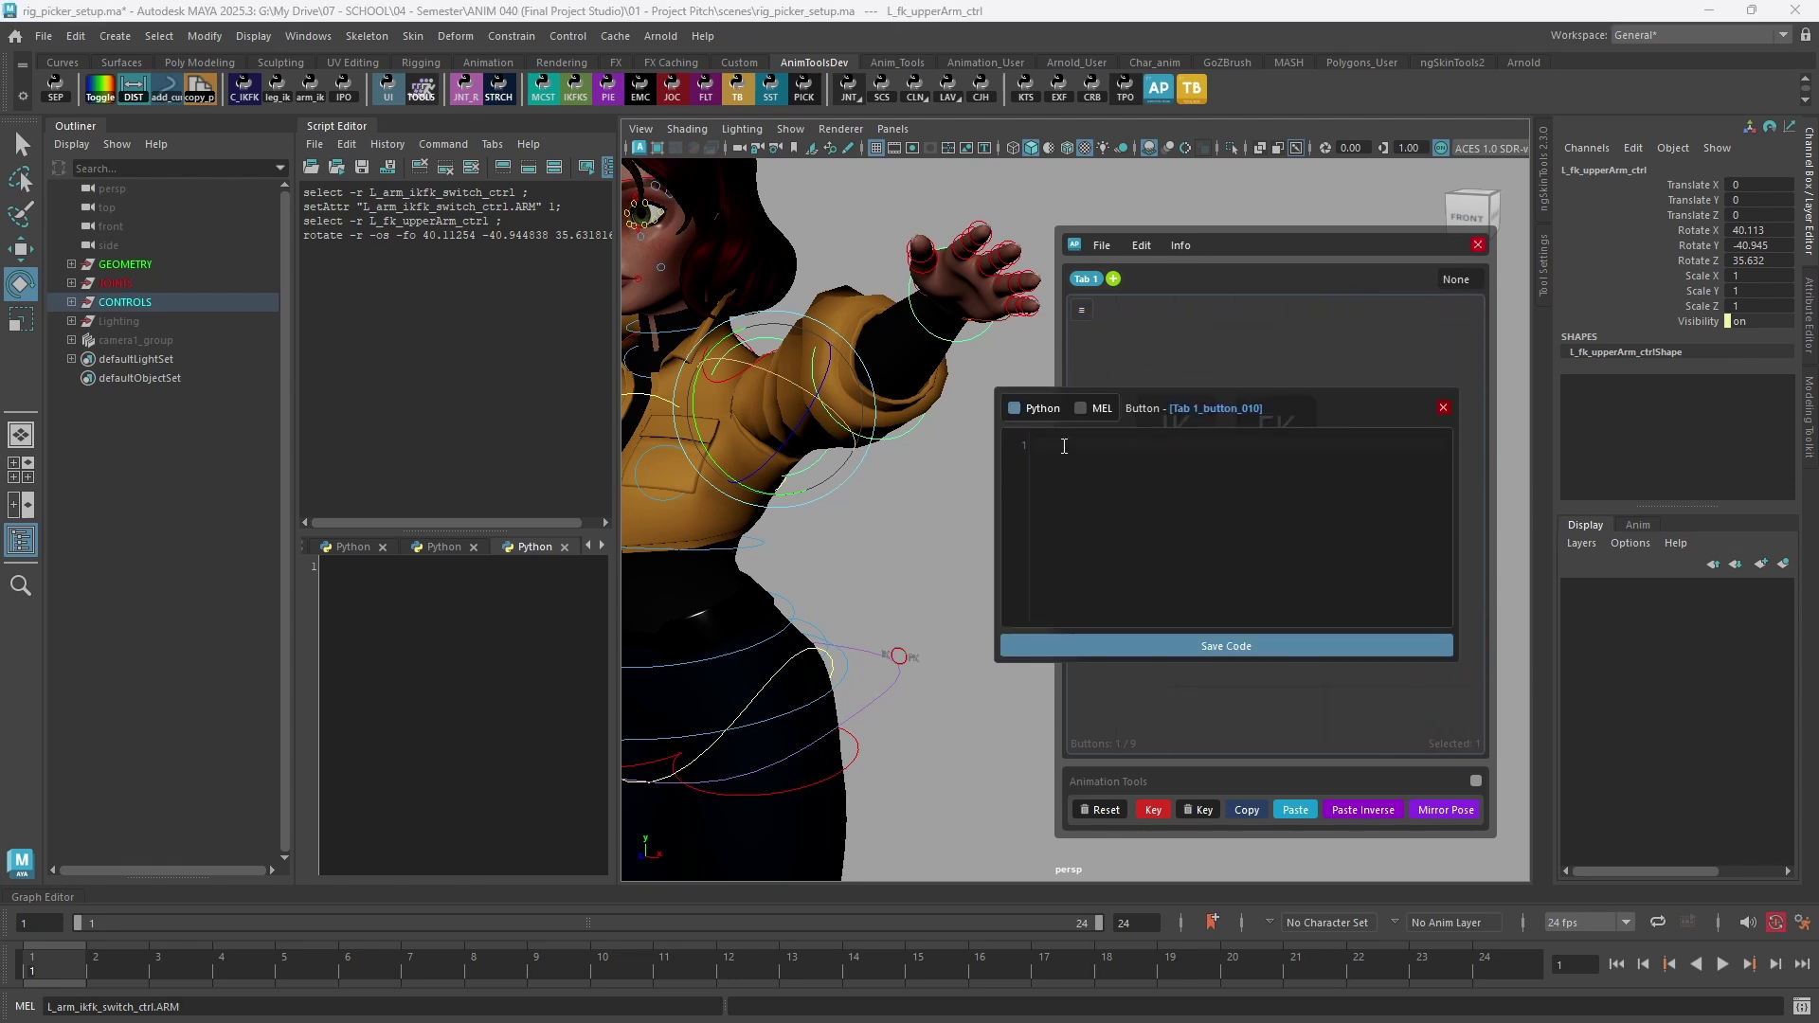
type("cmds.setAttr(\"L_arm_ikfk_switch_ctrl.ARM\", 0)")
key("BackSpace")
key("BackSpace")
key("BackSpace")
type("get")
key("Home")
type("if")
left_click_drag(1287, 443, 1196, 445)
left_click(1095, 465)
- Complete the toggle script so it sets L_arm_ikfk_switch_ctrl.ARM to 1, with an else branch setting it to 0, and save it
type("cmds.setAttr(\"L_arm_ikfk_switch_ctrl.ARM\", 0)")
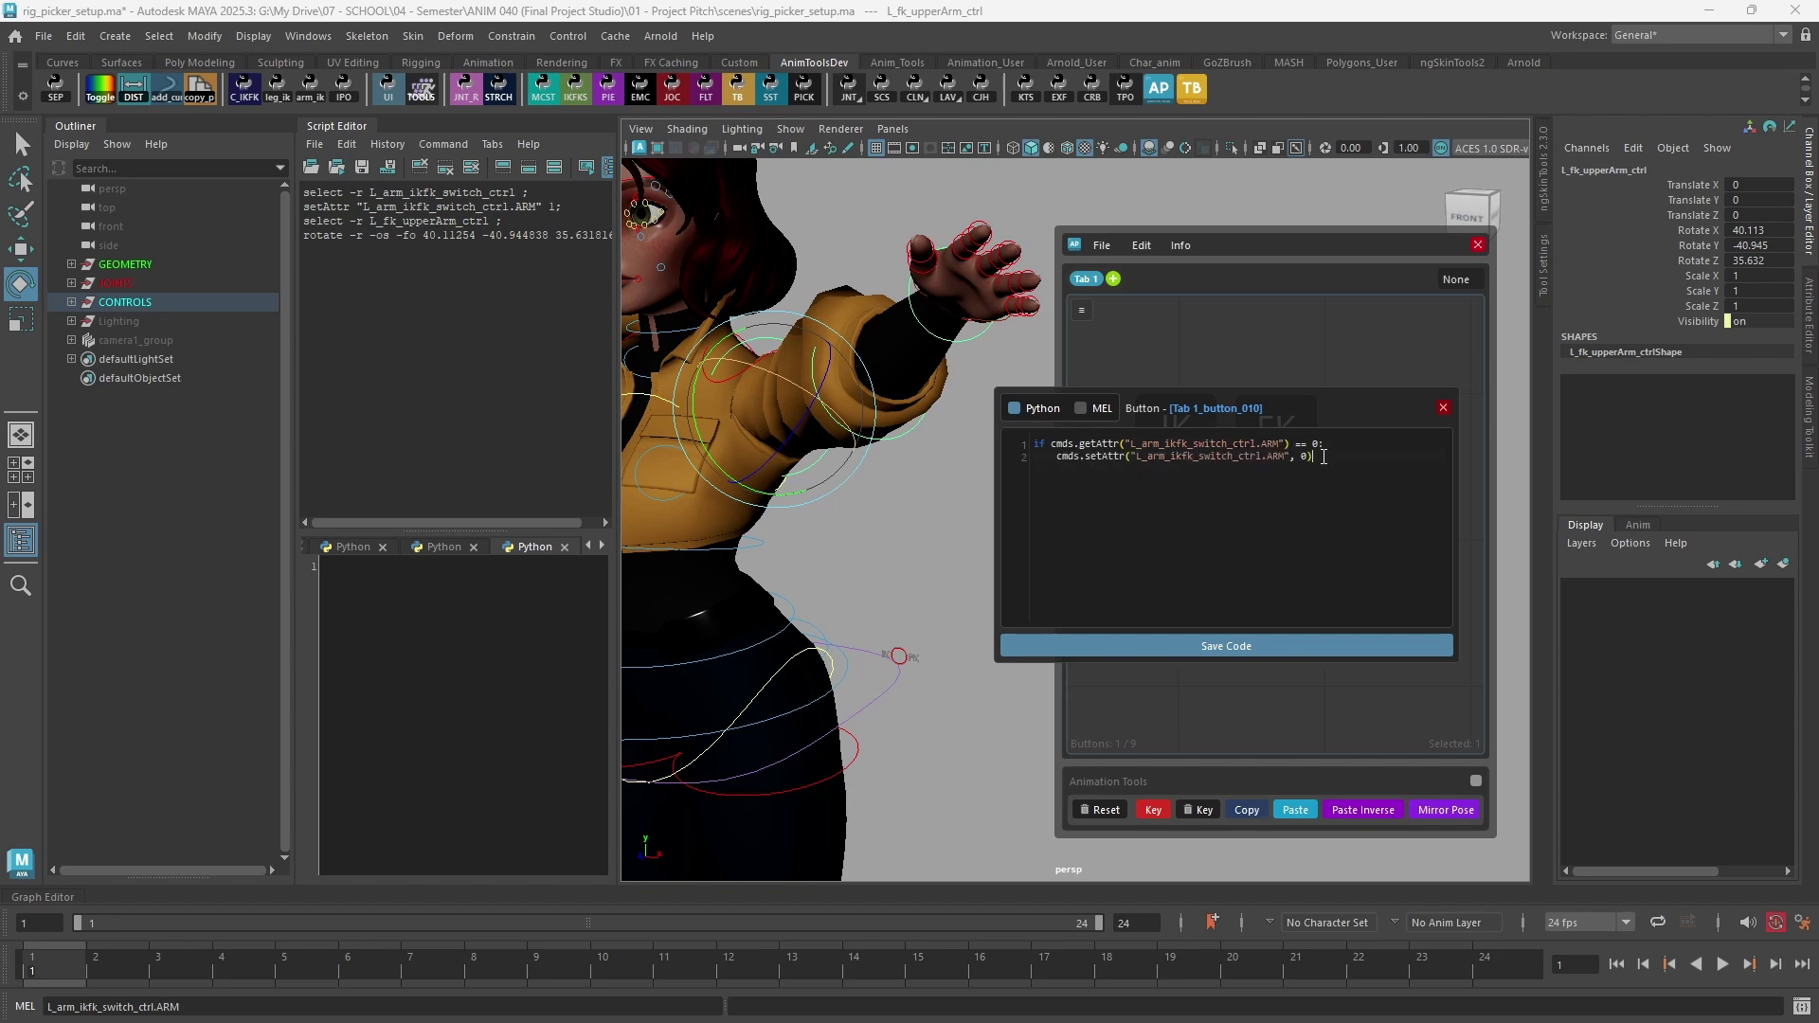
type("1")
left_click(1346, 465)
key("Return")
key("BackSpace")
type("else:")
key("Return")
type("cmds.setAttr(\"L_arm_ikfk_switch_ctrl.ARM\", 0)")
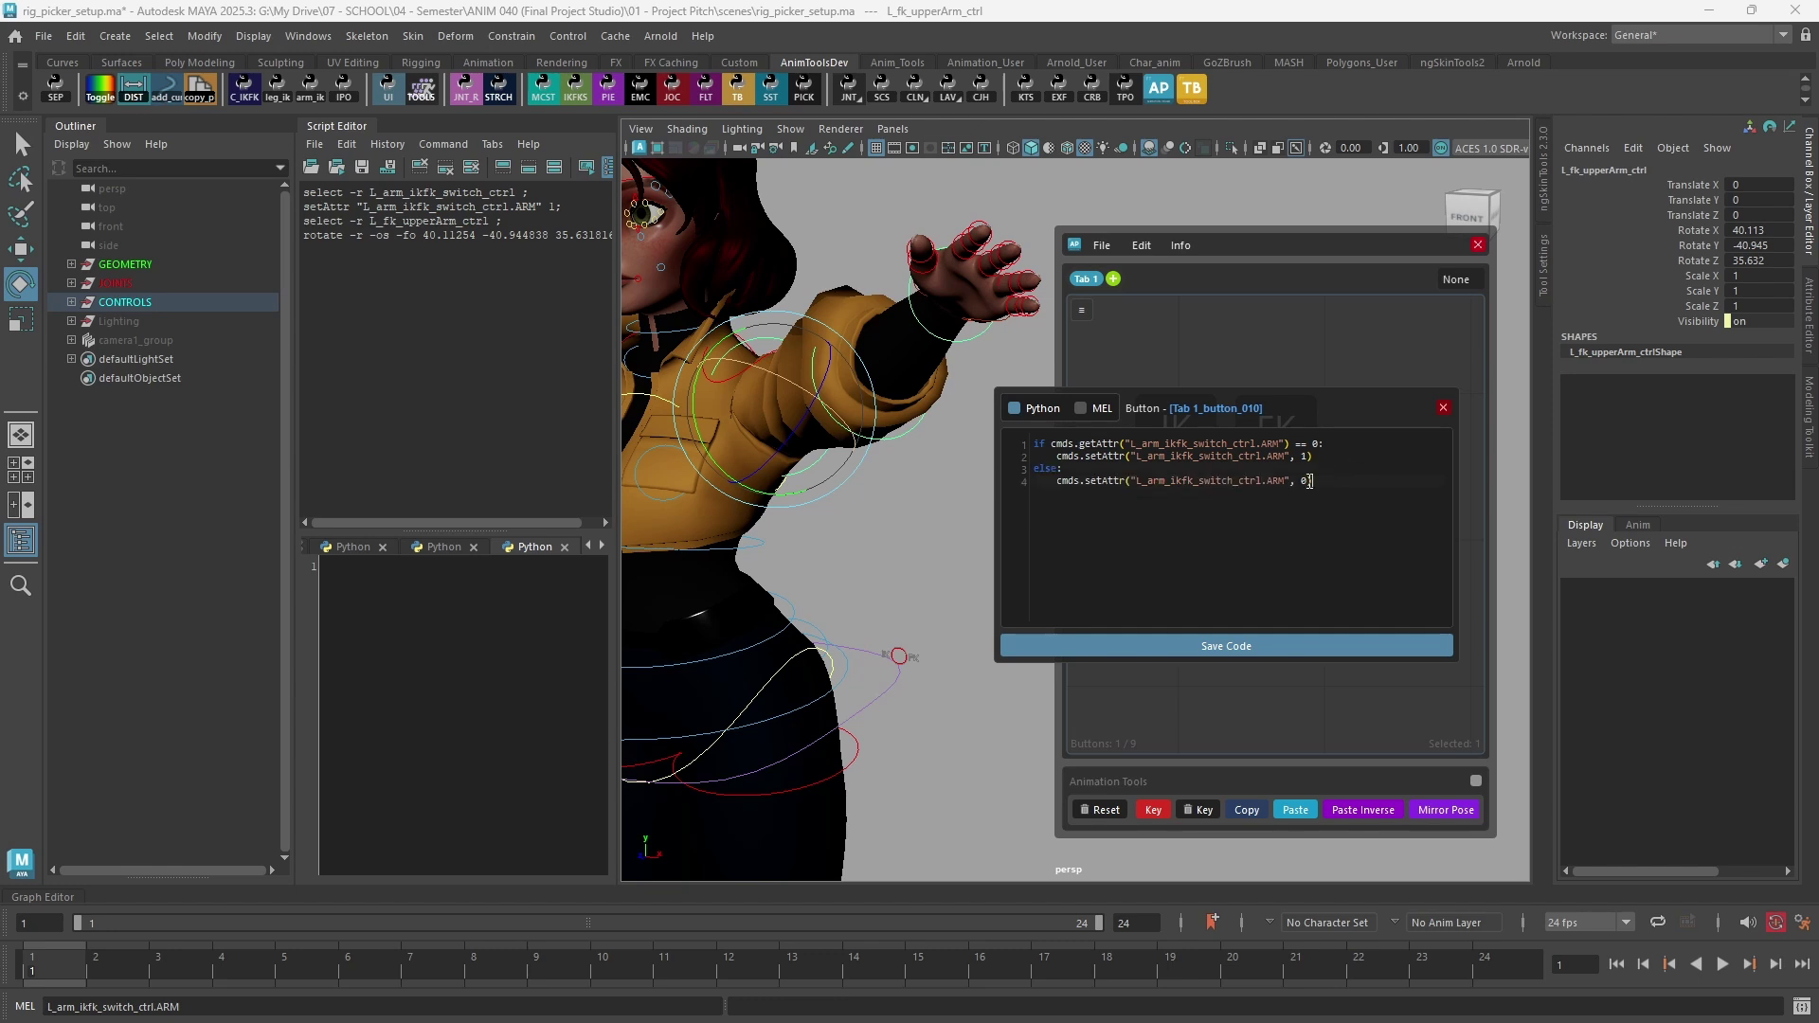
left_click(1241, 647)
- Test the wide FK button's toggle script by switching the left arm repeatedly between FK and IK
left_click(1320, 582)
left_click(1239, 536)
left_click(1239, 536)
left_click(1239, 536)
left_click(1239, 536)
left_click(1239, 536)
left_click(1239, 536)
left_click(1239, 536)
left_click_drag(623, 375, 644, 398, "alt")
middle_click_drag(587, 455, 809, 460, "alt")
right_click_drag(810, 461, 796, 547, "alt")
scroll(1218, 578, "down", 3)
scroll(1259, 611, "down", 4)
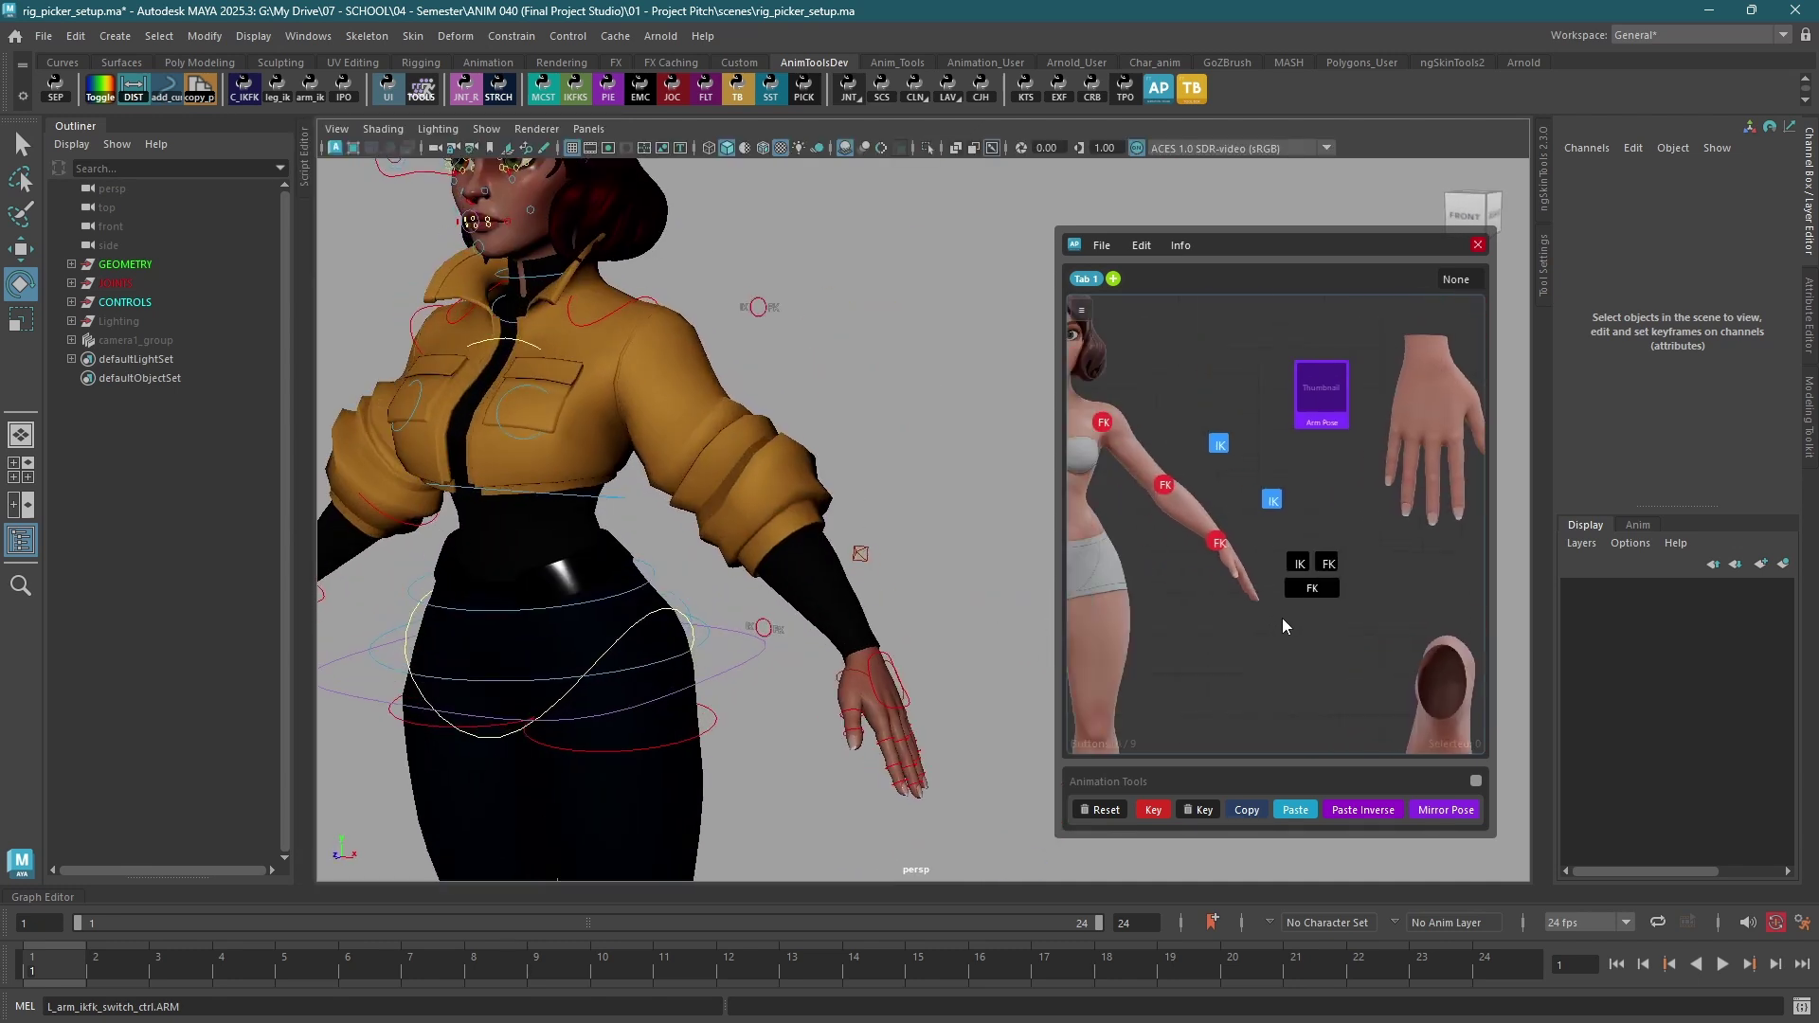
scroll(1283, 645, "up", 2)
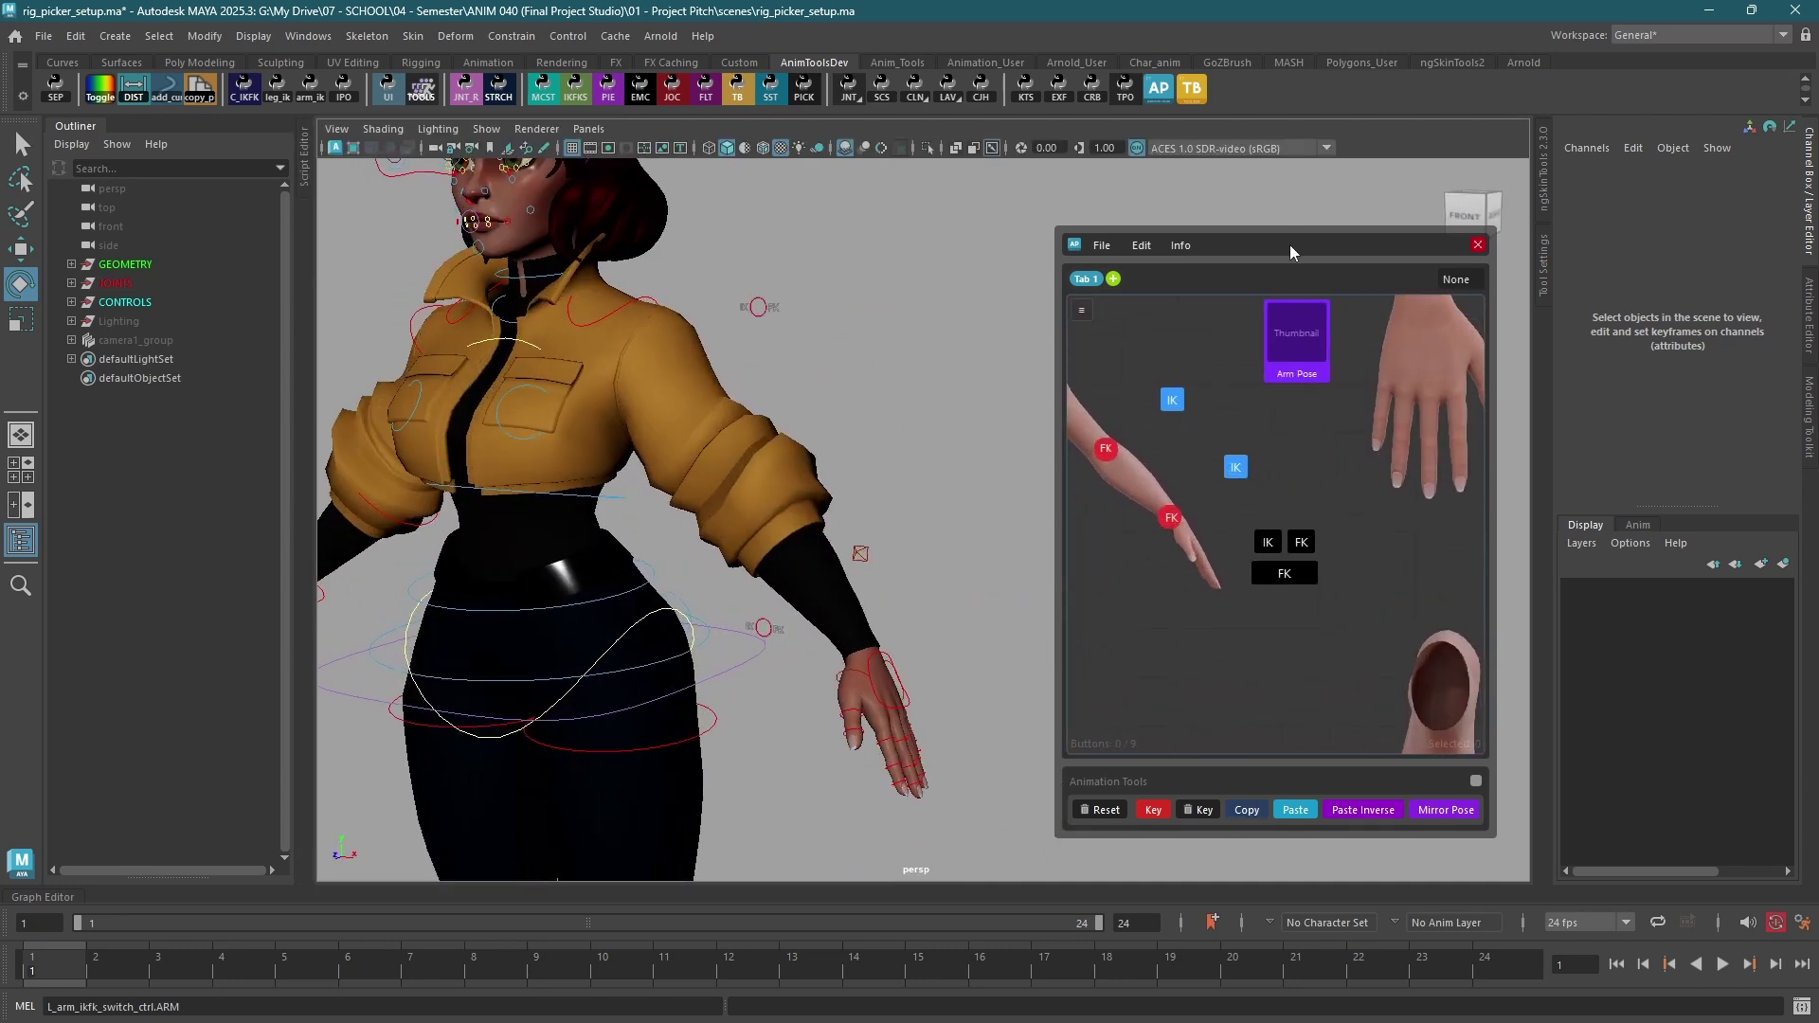
left_click_drag(1289, 245, 1284, 238)
middle_click_drag(1206, 545, 1268, 580)
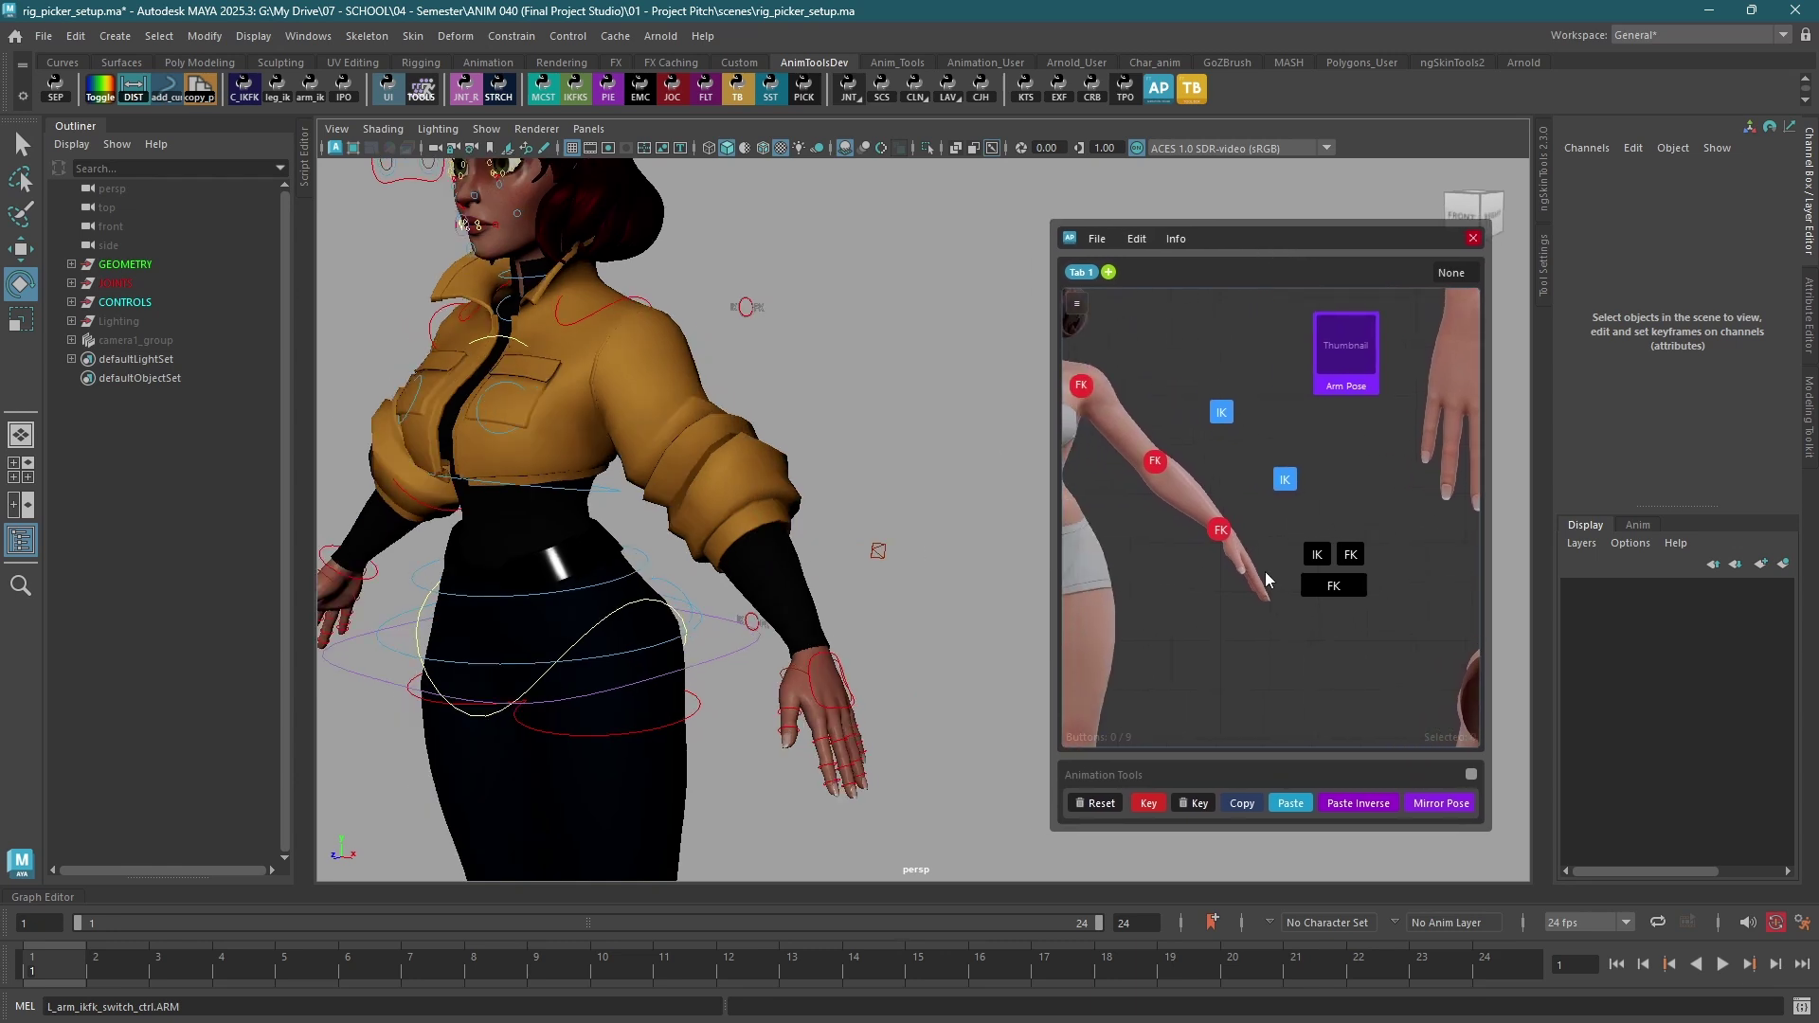
middle_click_drag(1281, 574, 1203, 555)
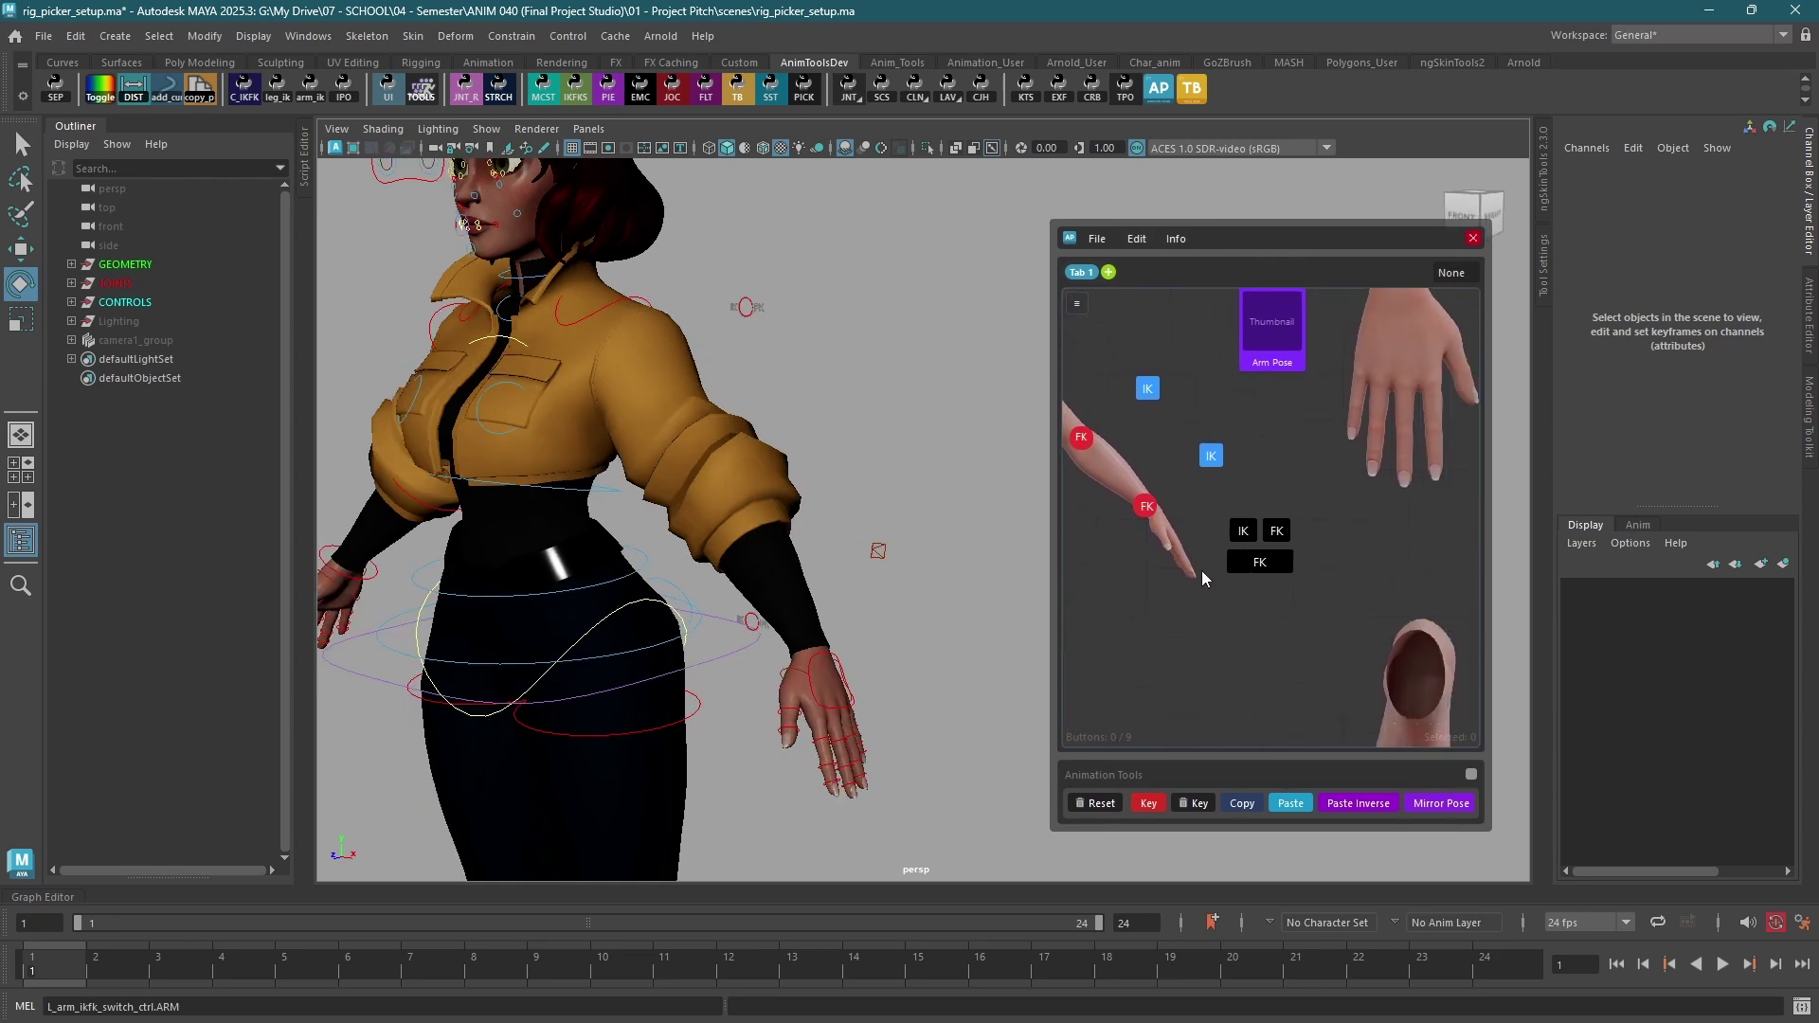
scroll(1231, 574, "up", 4)
scroll(1205, 584, "down", 3)
scroll(1211, 585, "down", 2)
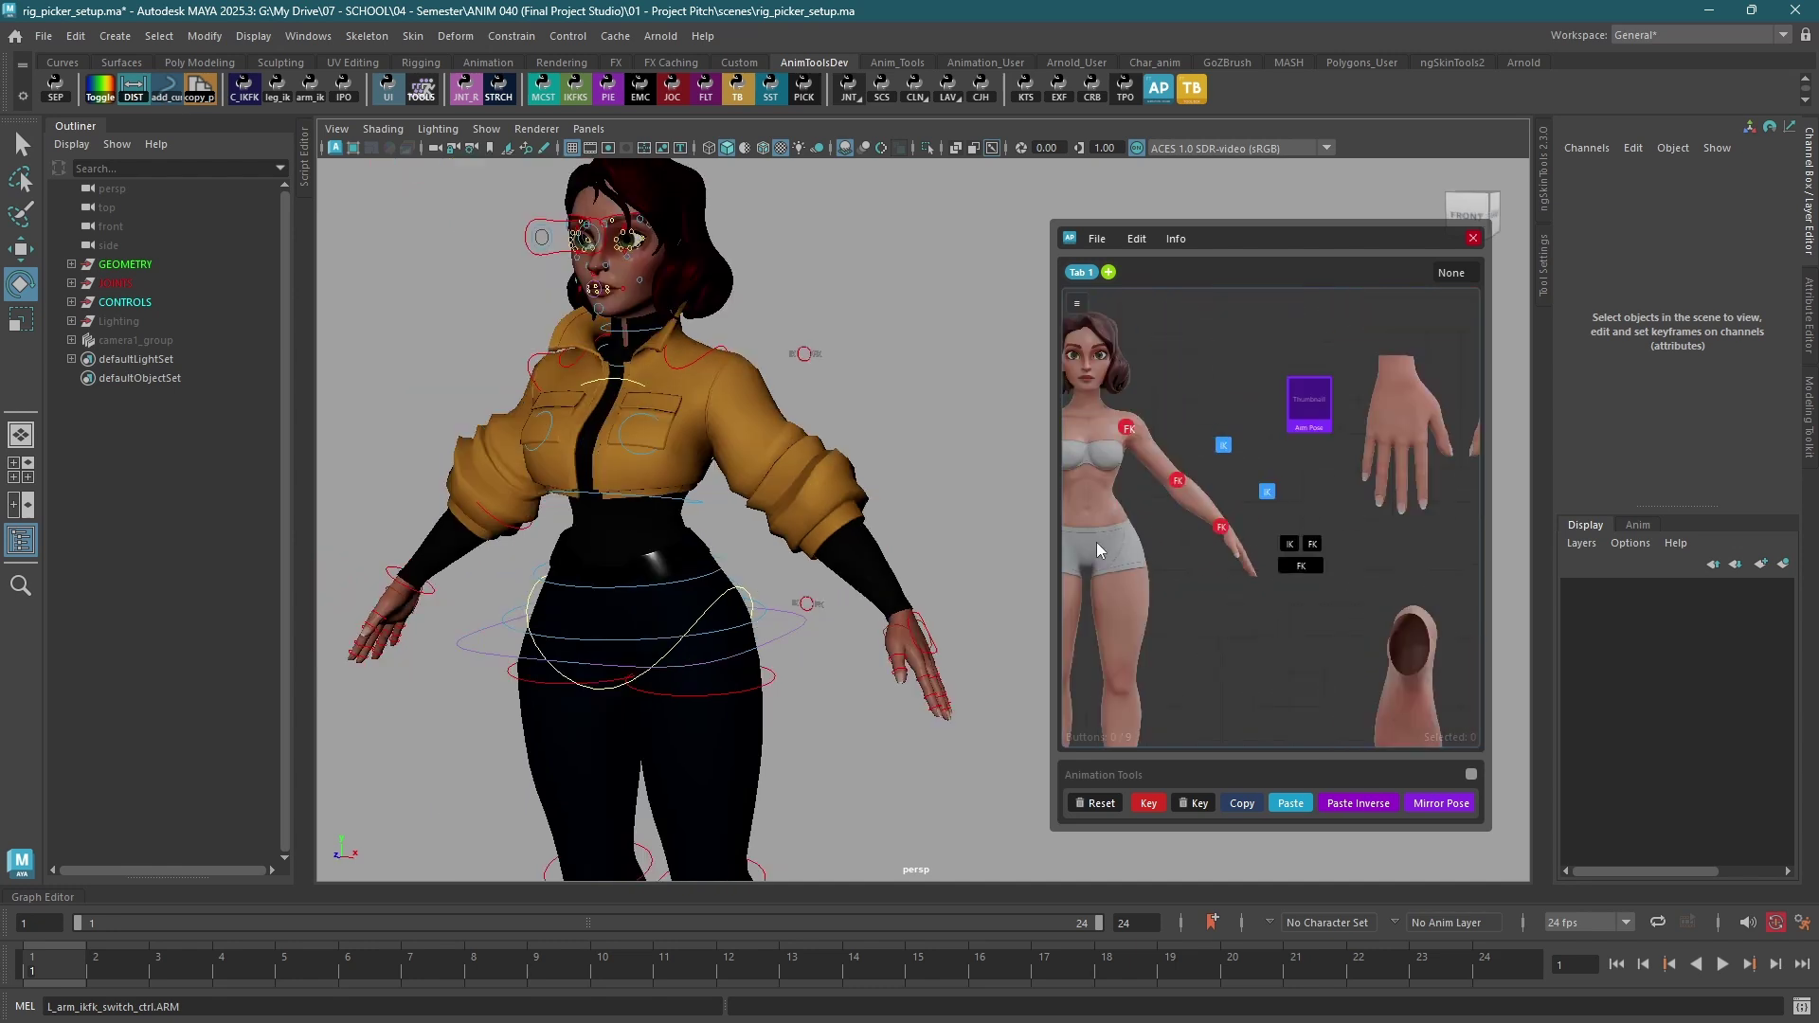
- Hide the rig's control curves in the viewport and rotate the left shoulder FK control selected through its picker button
mouse_move(820, 503)
left_mouse_down("alt")
mouse_move(792, 464)
mouse_move(833, 504)
left_mouse_up("alt")
key("alt+1")
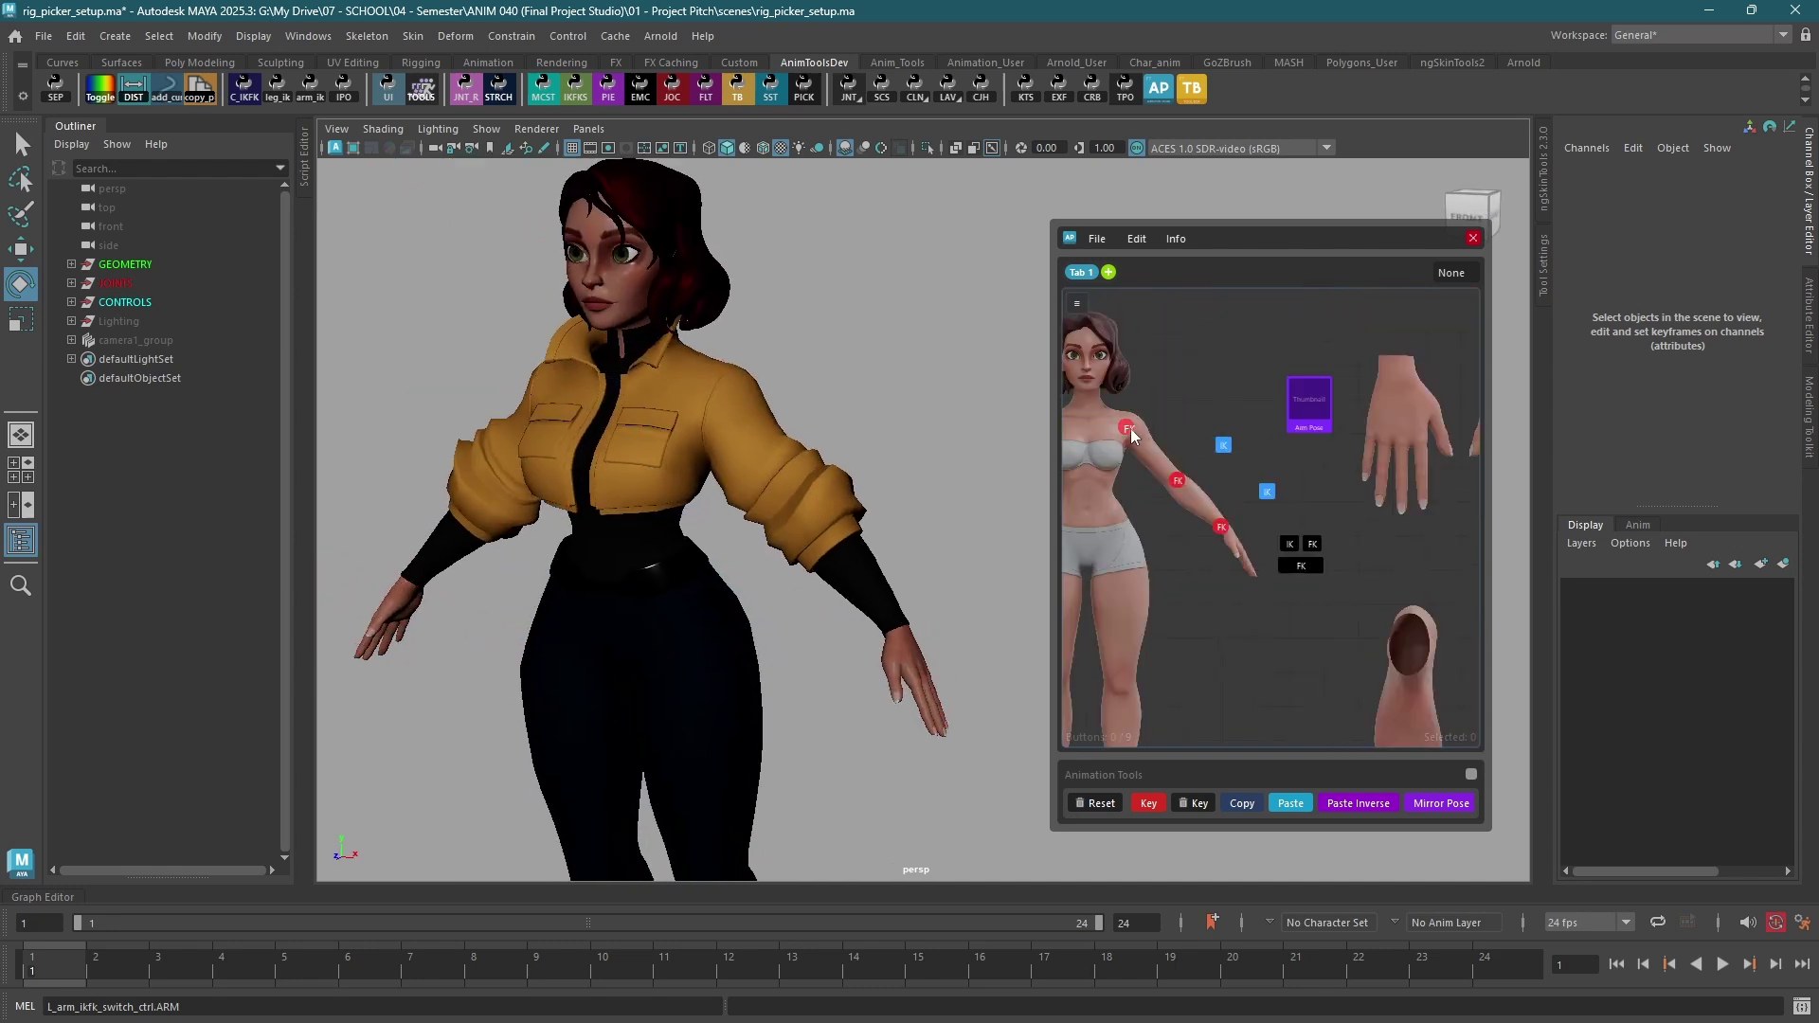
left_click(1127, 428)
left_click_drag(701, 384, 962, 542)
- Select the left elbow FK control through its picker button and bend it to about 41.5 degrees in Rotate X
middle_click_drag(1181, 491, 1186, 492)
left_click(1182, 482)
left_click_drag(877, 508, 852, 510, "alt")
left_click_drag(843, 464, 791, 389)
- Toggle the posed left arm between IK and FK with the wide FK button, ending in FK
left_click_drag(852, 559, 778, 571, "alt")
scroll(1309, 561, "up", 5)
left_click(1311, 575)
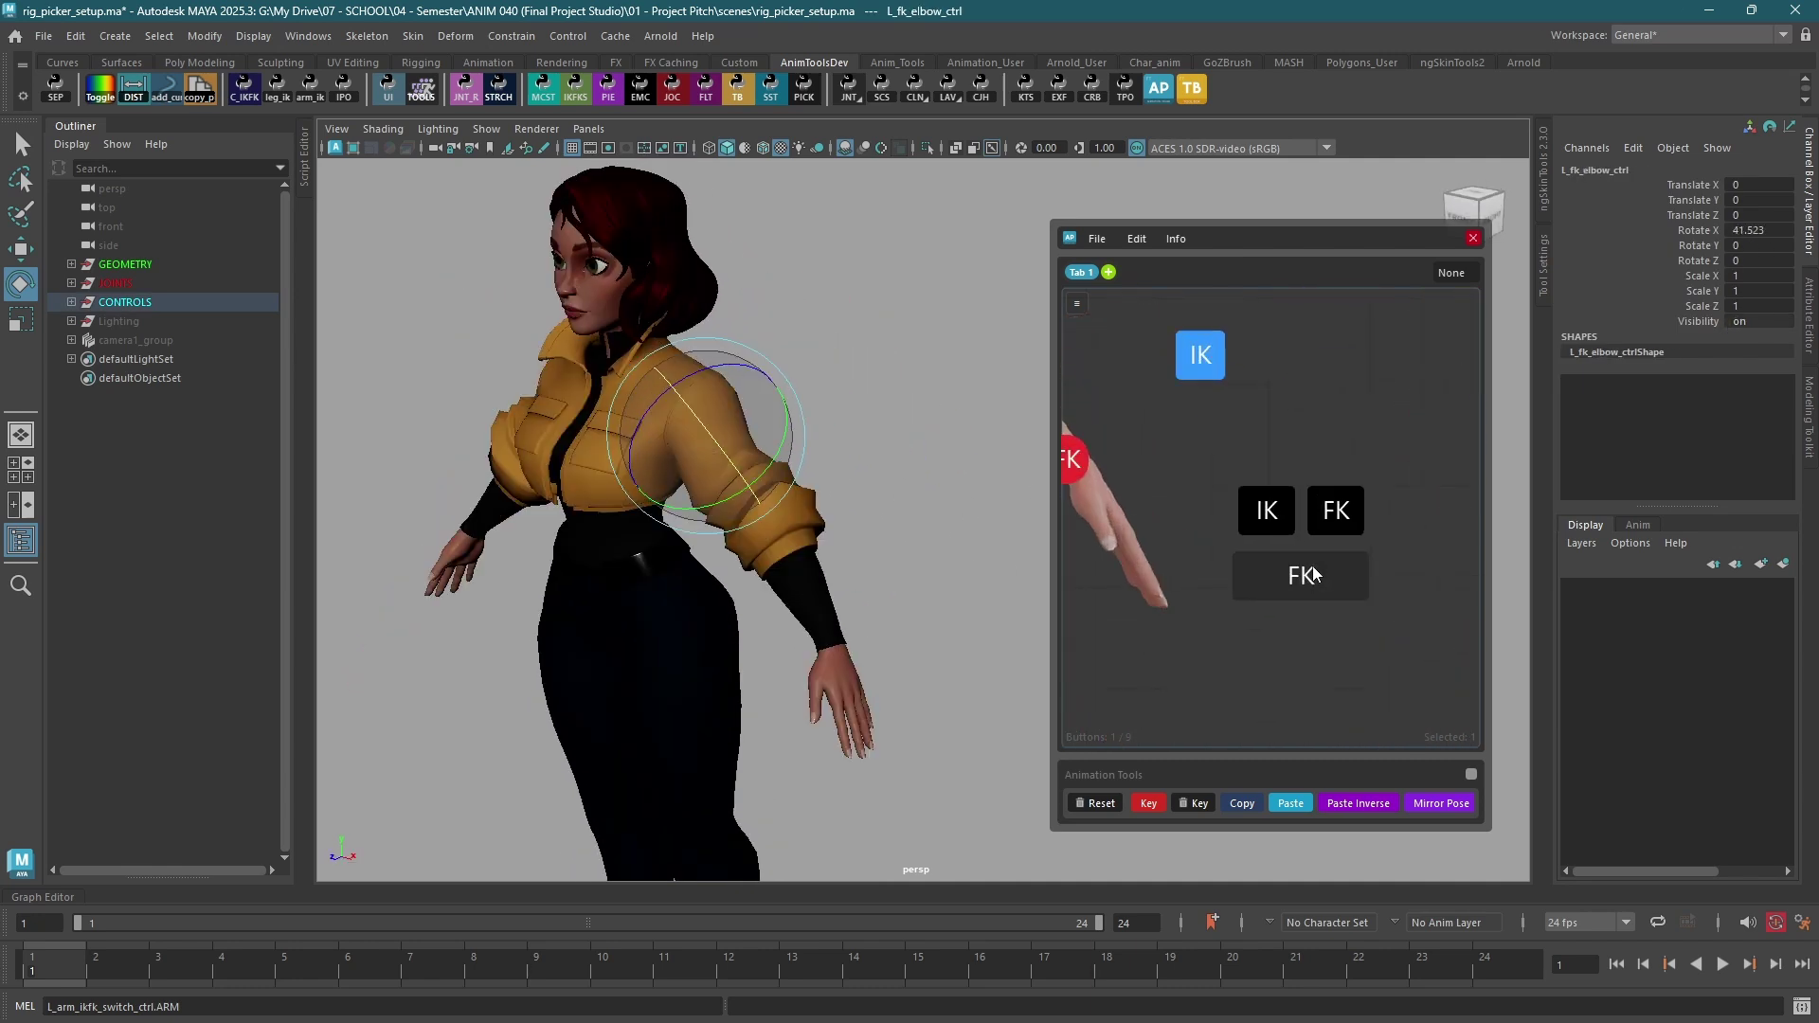
left_click(1311, 574)
left_click(1311, 574)
scroll(1191, 572, "down", 5)
middle_click_drag(1143, 613, 1181, 610)
scroll(1303, 401, "up", 3)
left_click_drag(739, 559, 817, 536, "alt")
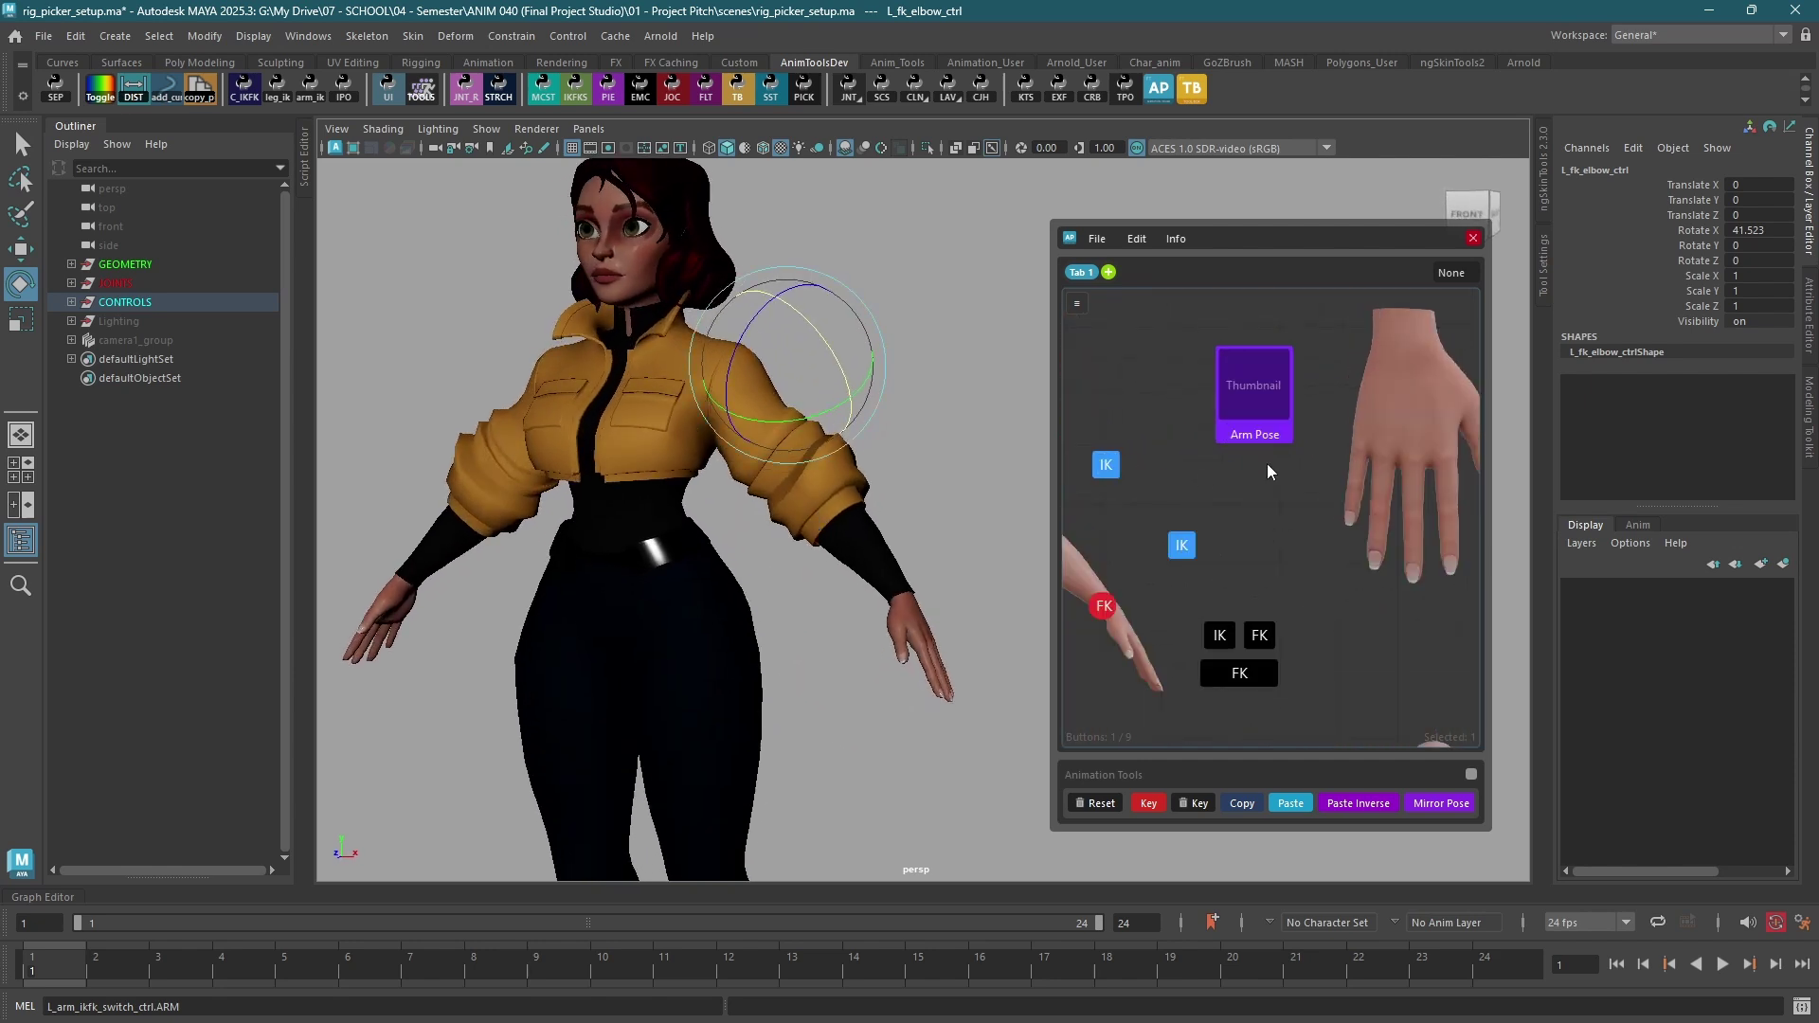
left_click(1260, 672)
- Rotate L_fk_upperArm_ctrl to about 44, -64, -8.6 degrees to refine the raised arm pose
mouse_move(831, 463)
left_mouse_down("alt")
mouse_move(836, 502)
mouse_move(820, 446)
left_mouse_up("alt")
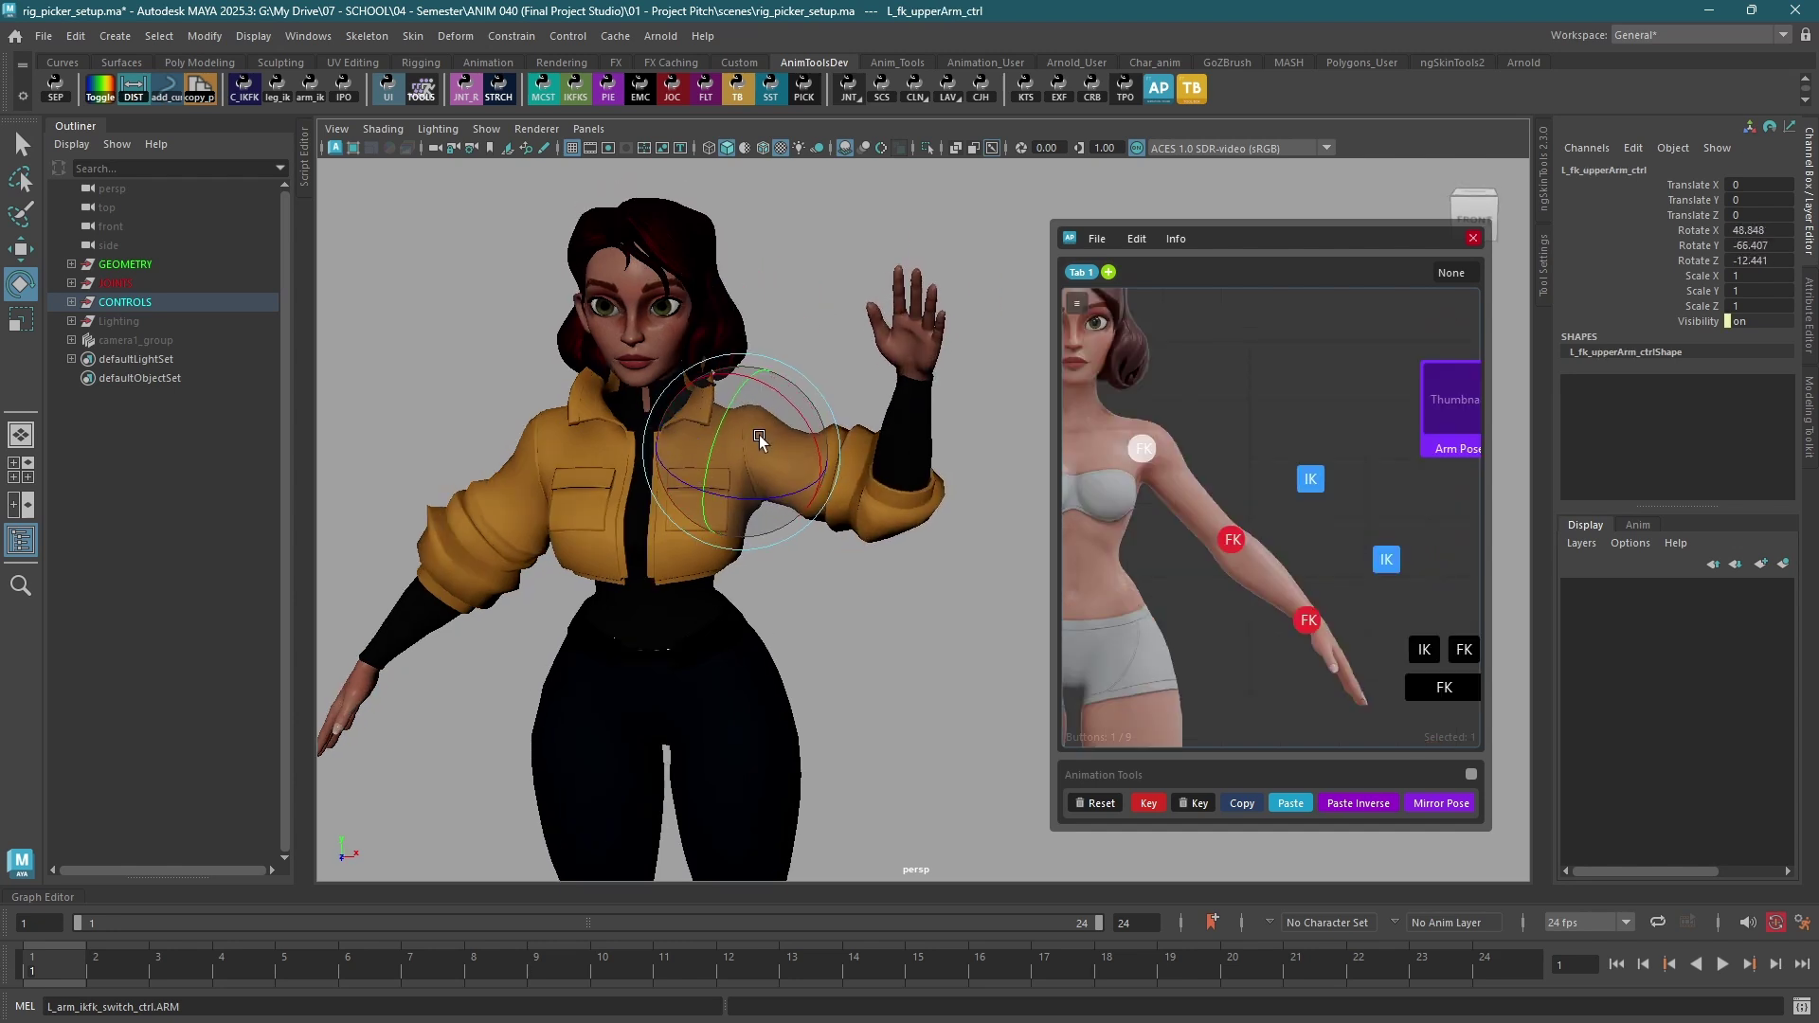
left_click_drag(759, 438, 791, 440)
scroll(828, 442, "up", 3)
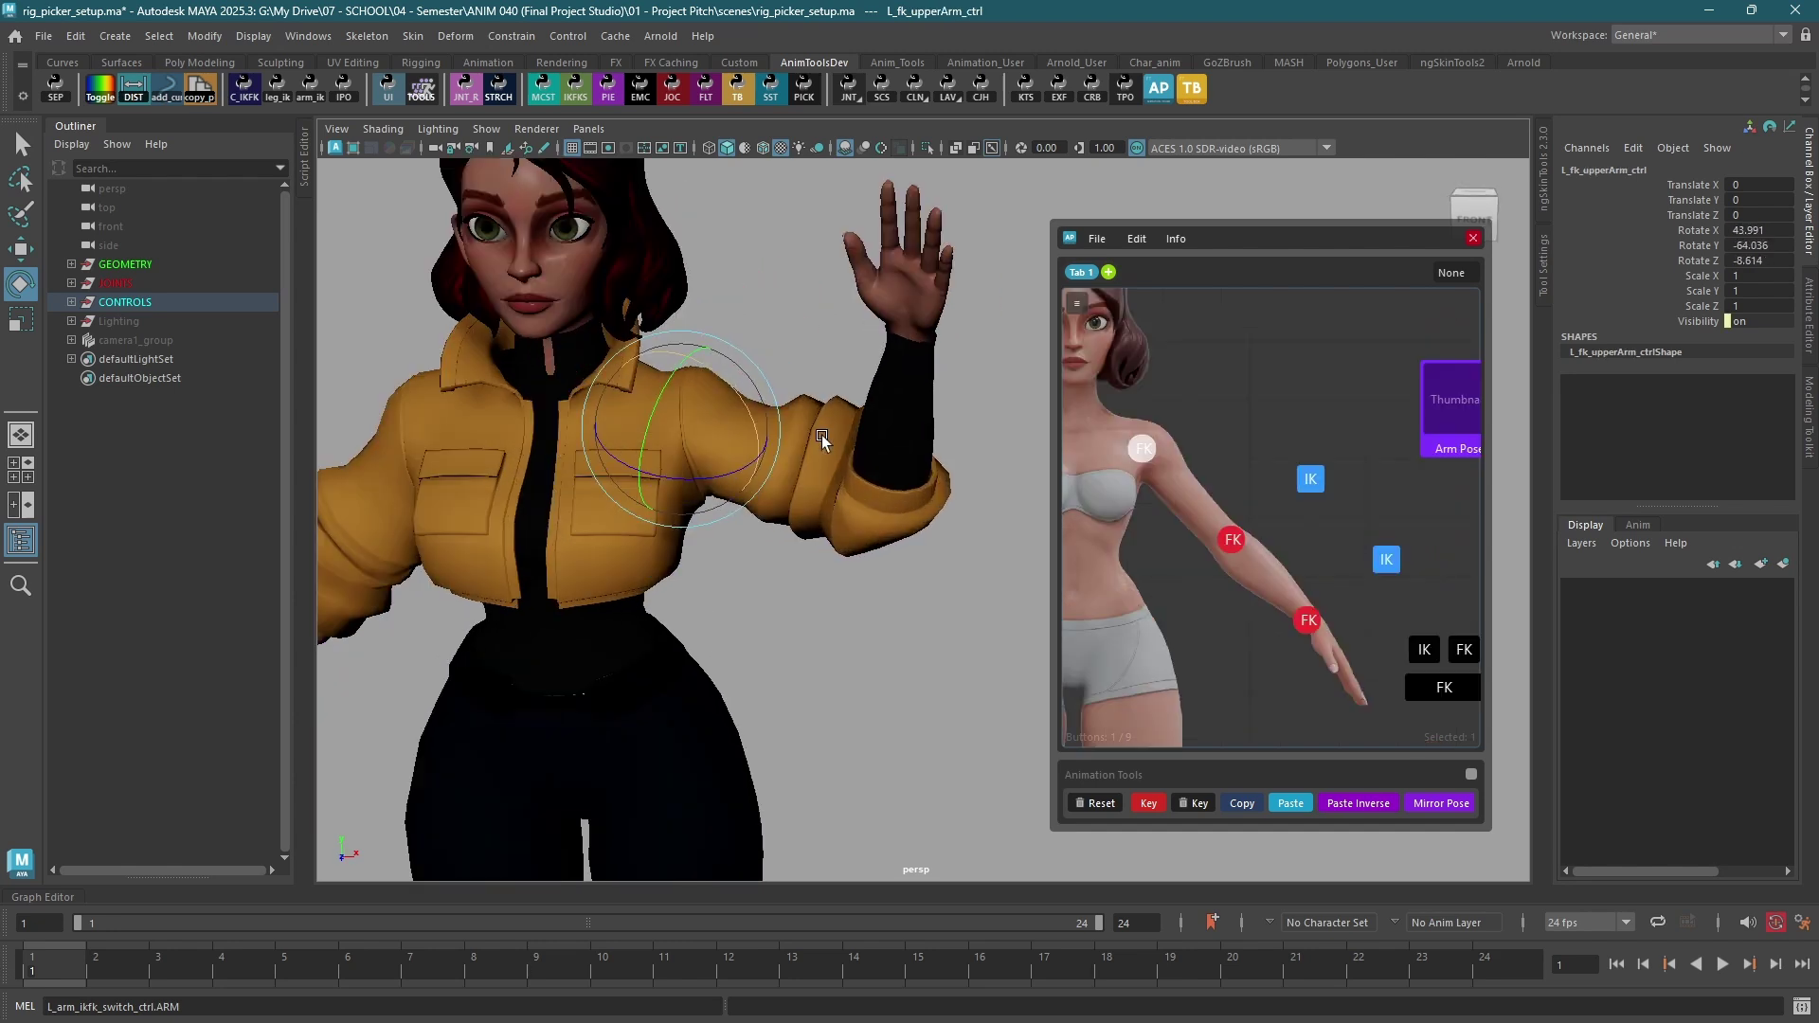
scroll(827, 441, "down", 1)
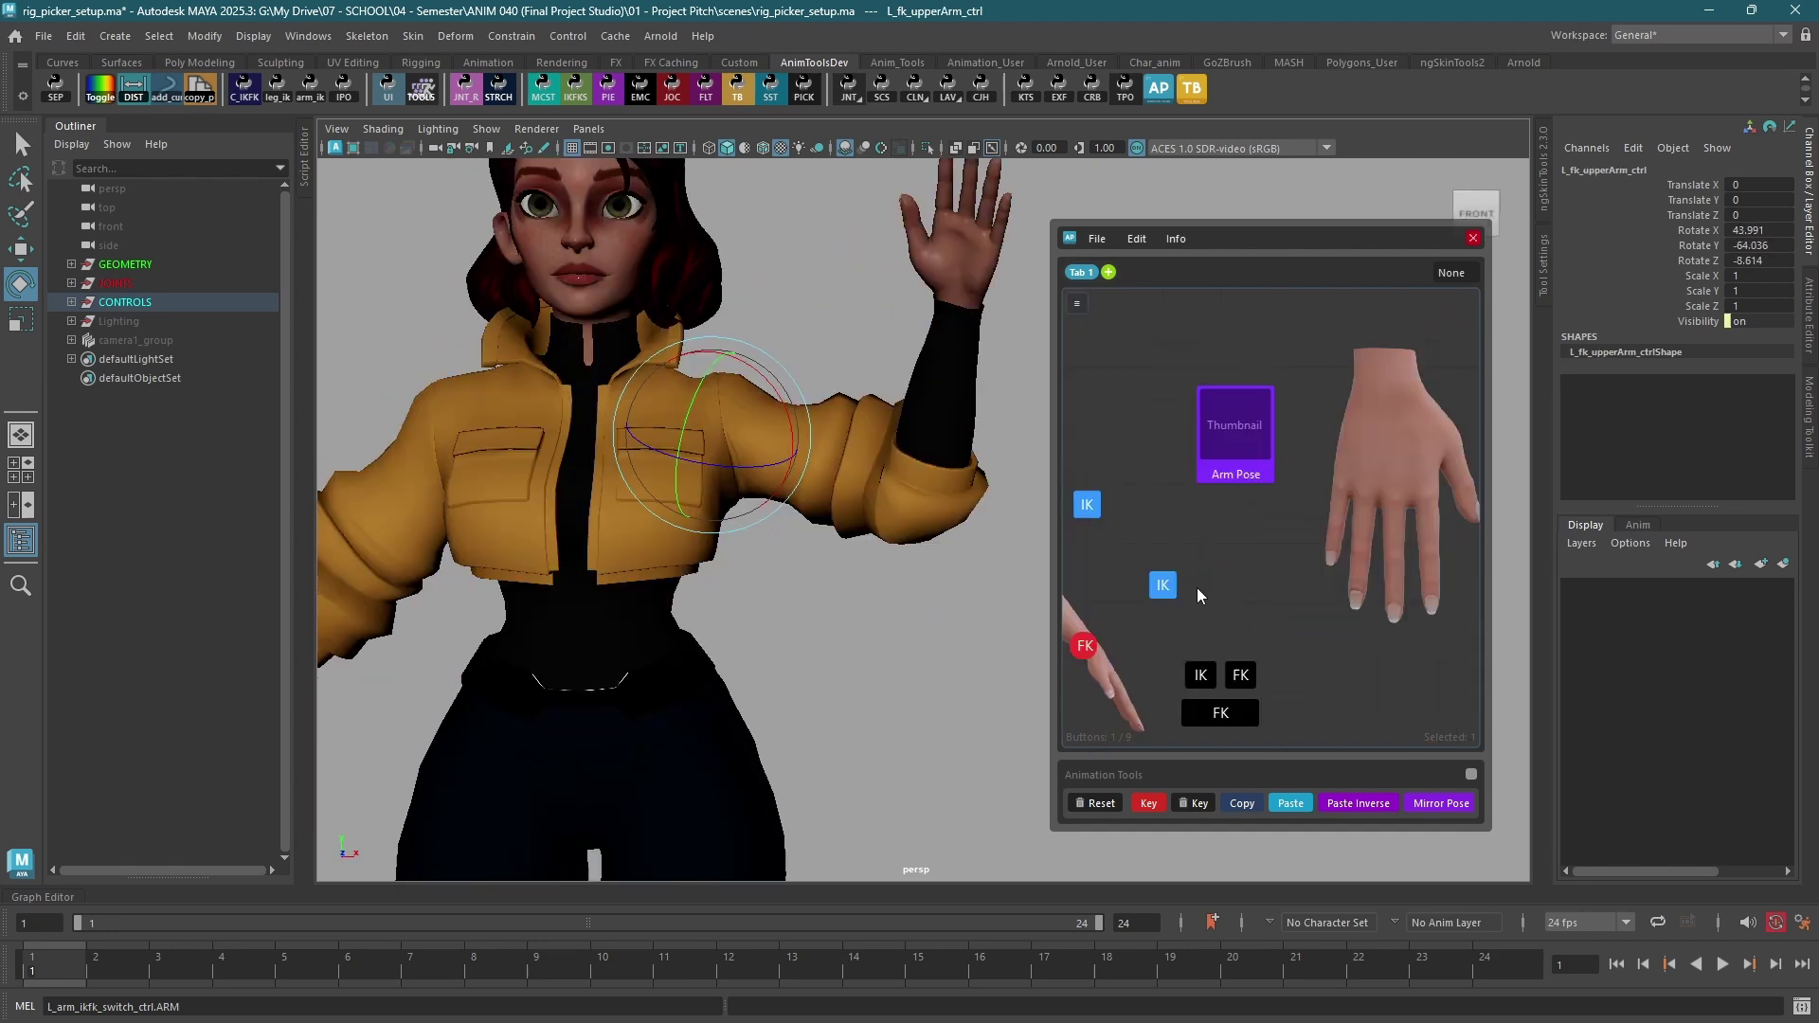
- Select the shoulder, elbow and wrist FK controls in the picker and add their pose to the Arm Pose button
middle_click_drag(1085, 536, 1174, 559)
left_click(1105, 502)
left_click(1194, 594, "shift")
left_click(1270, 674, "shift")
right_click(1282, 451)
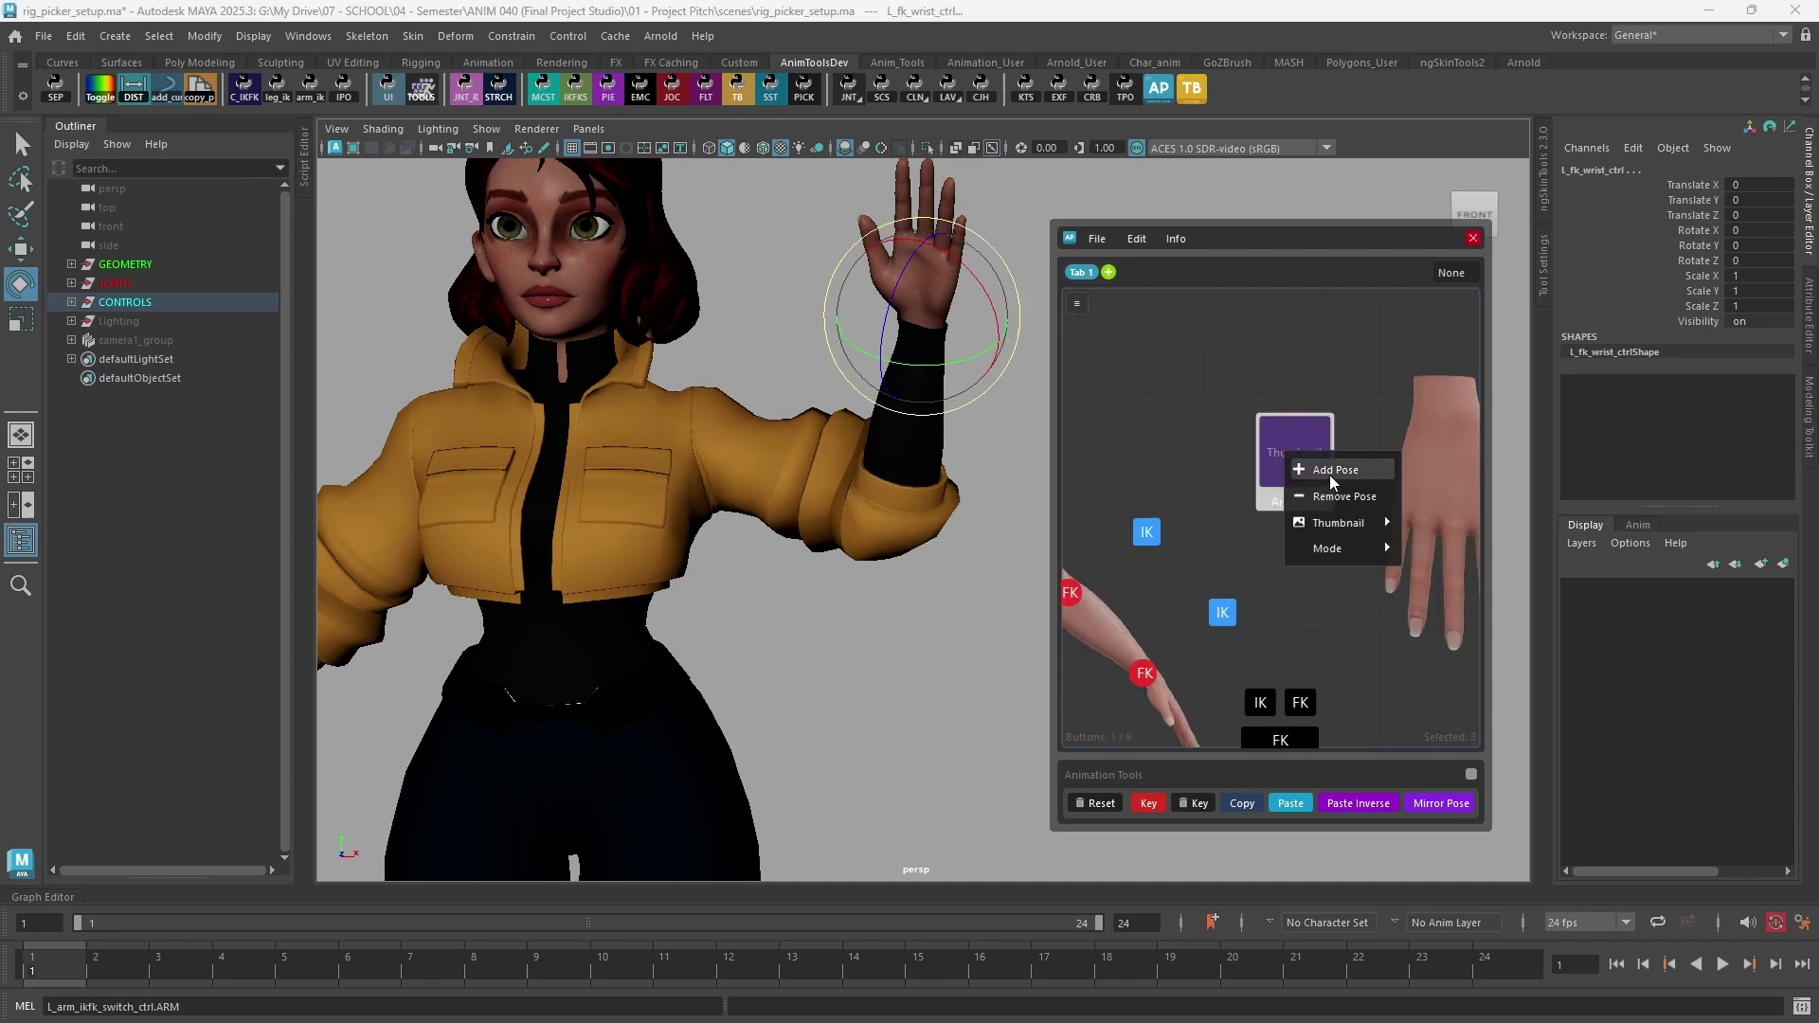
left_click(1330, 476)
- Reset the selected left arm FK controls and apply the stored pose with the Arm Pose button
scroll(1220, 561, "down", 1)
middle_click_drag(1173, 578, 1234, 527)
left_click(1091, 802)
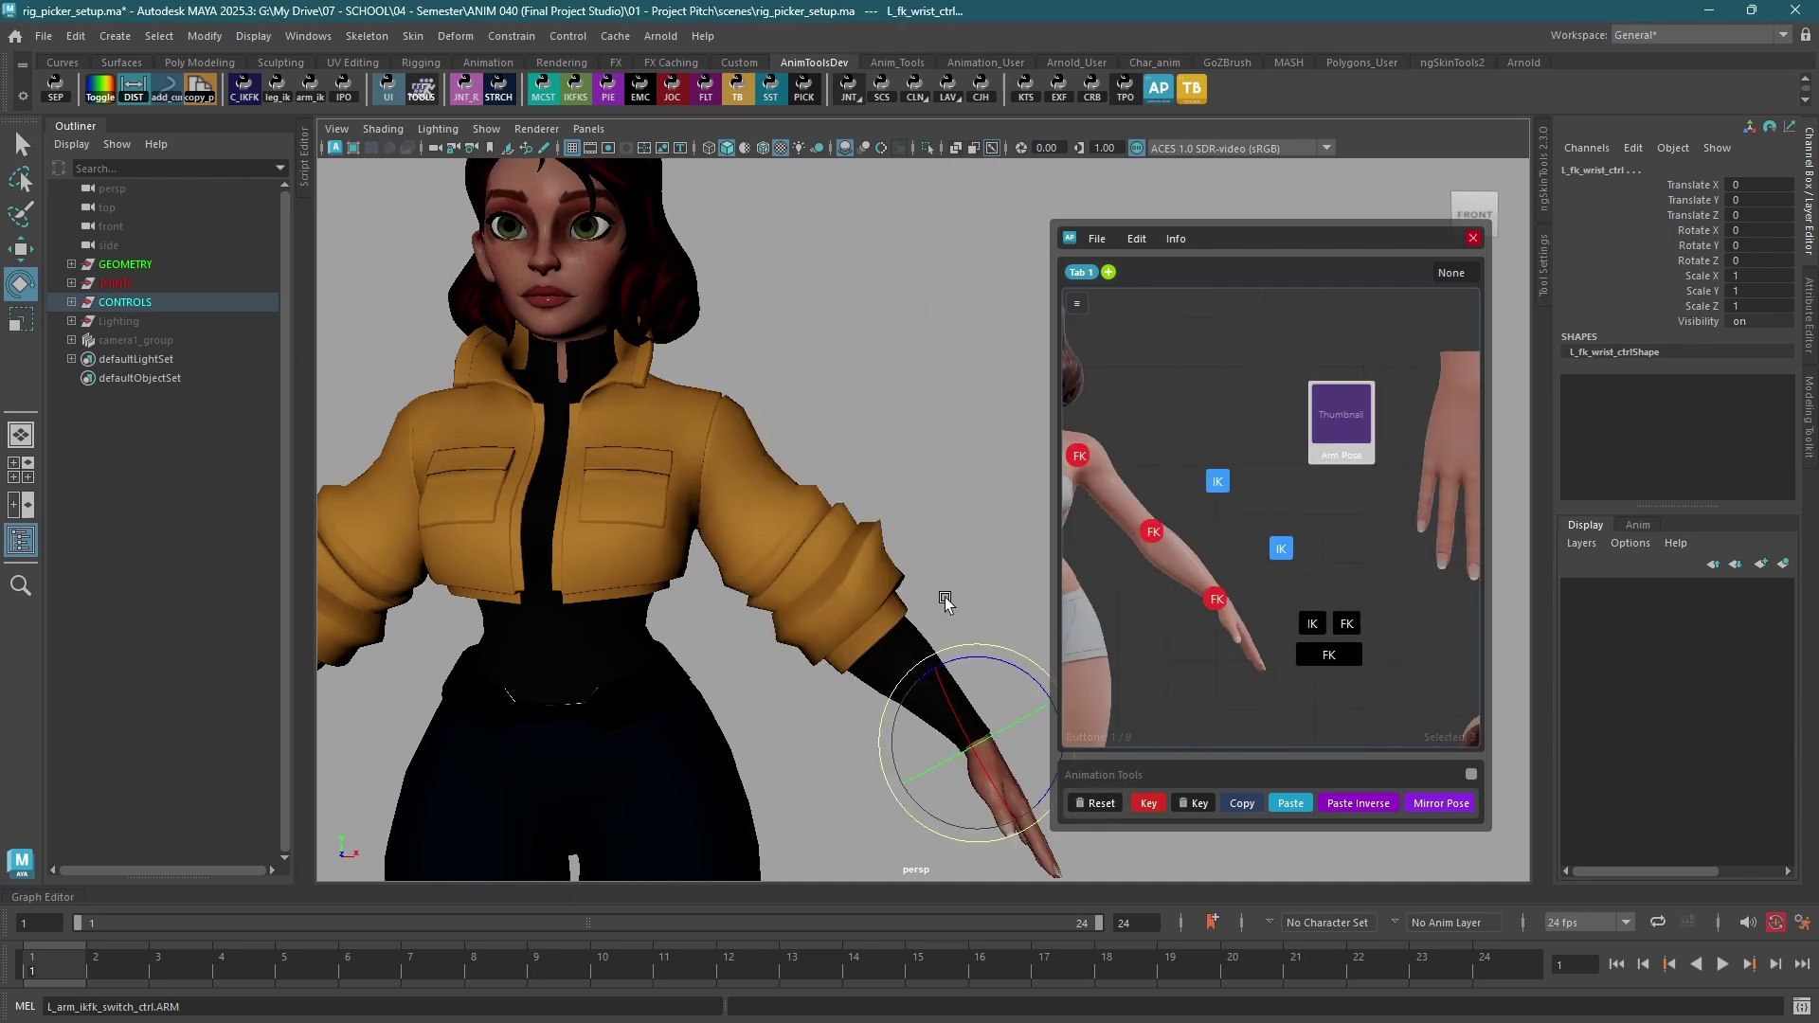
left_click(1198, 555)
left_click(1340, 436)
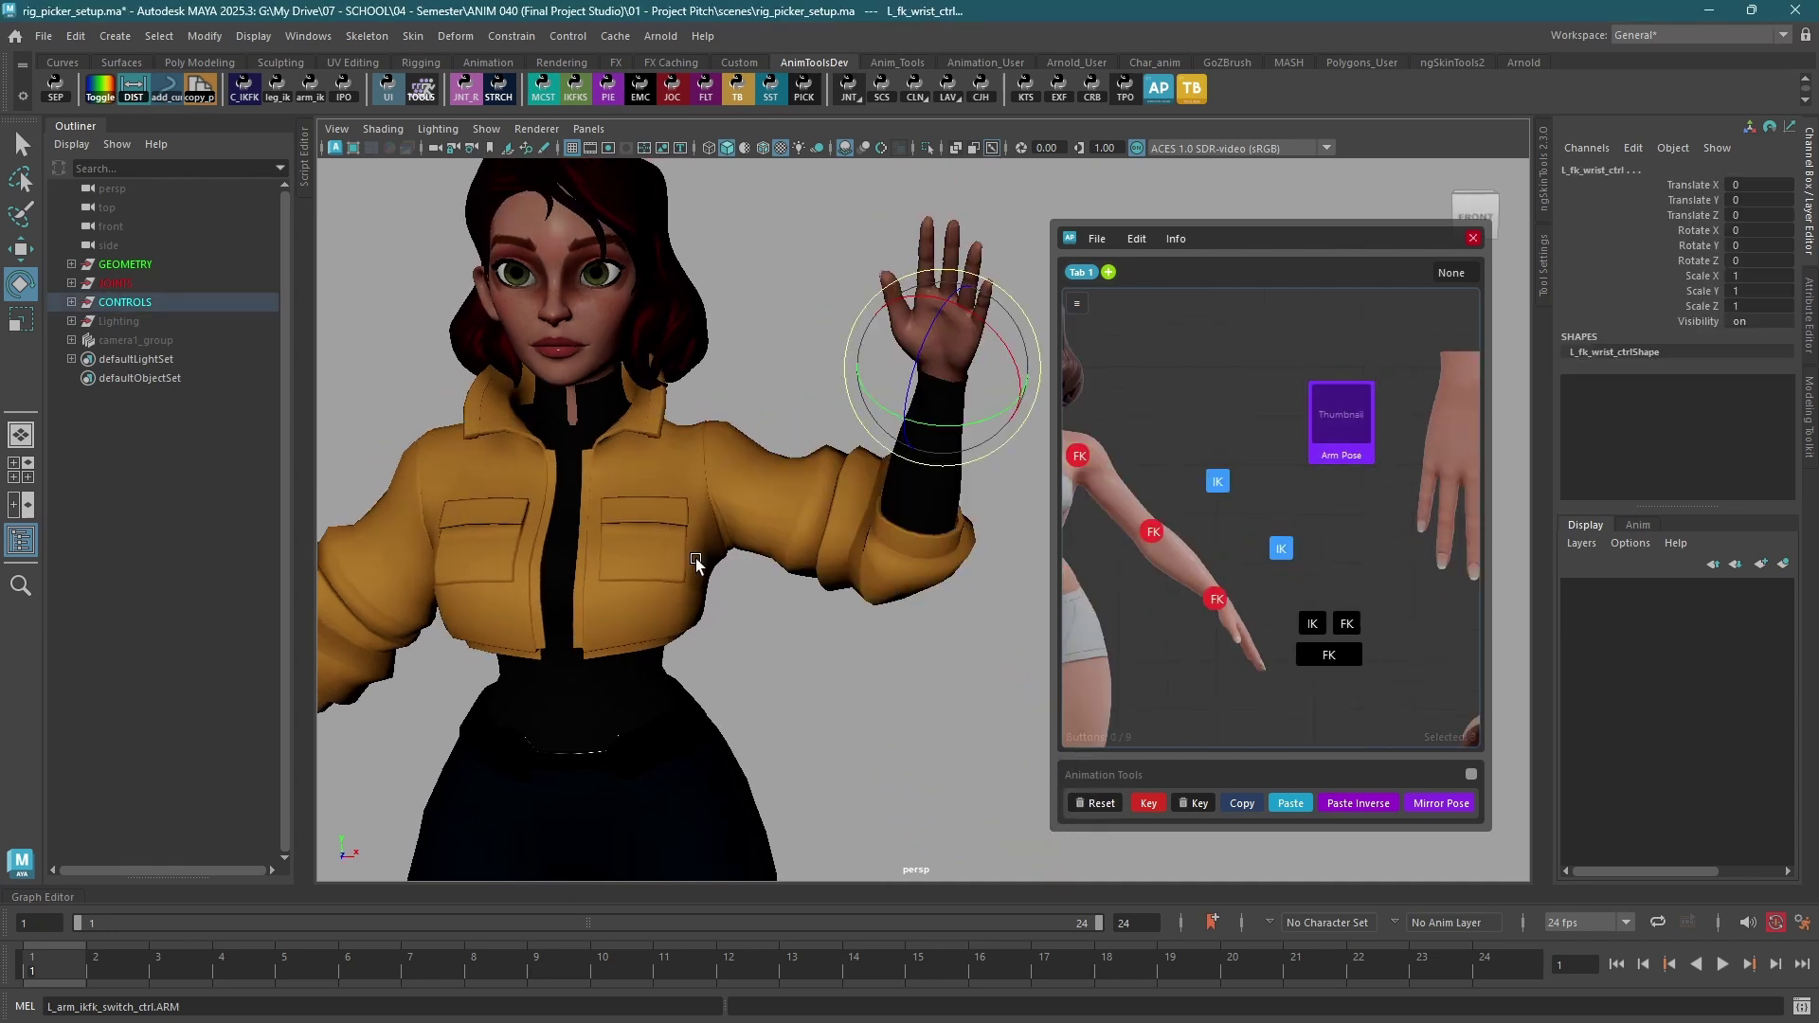
- Frame the raised left arm with no controls selected and add a thumbnail of that view to the Arm Pose button
scroll(864, 519, "up", 3)
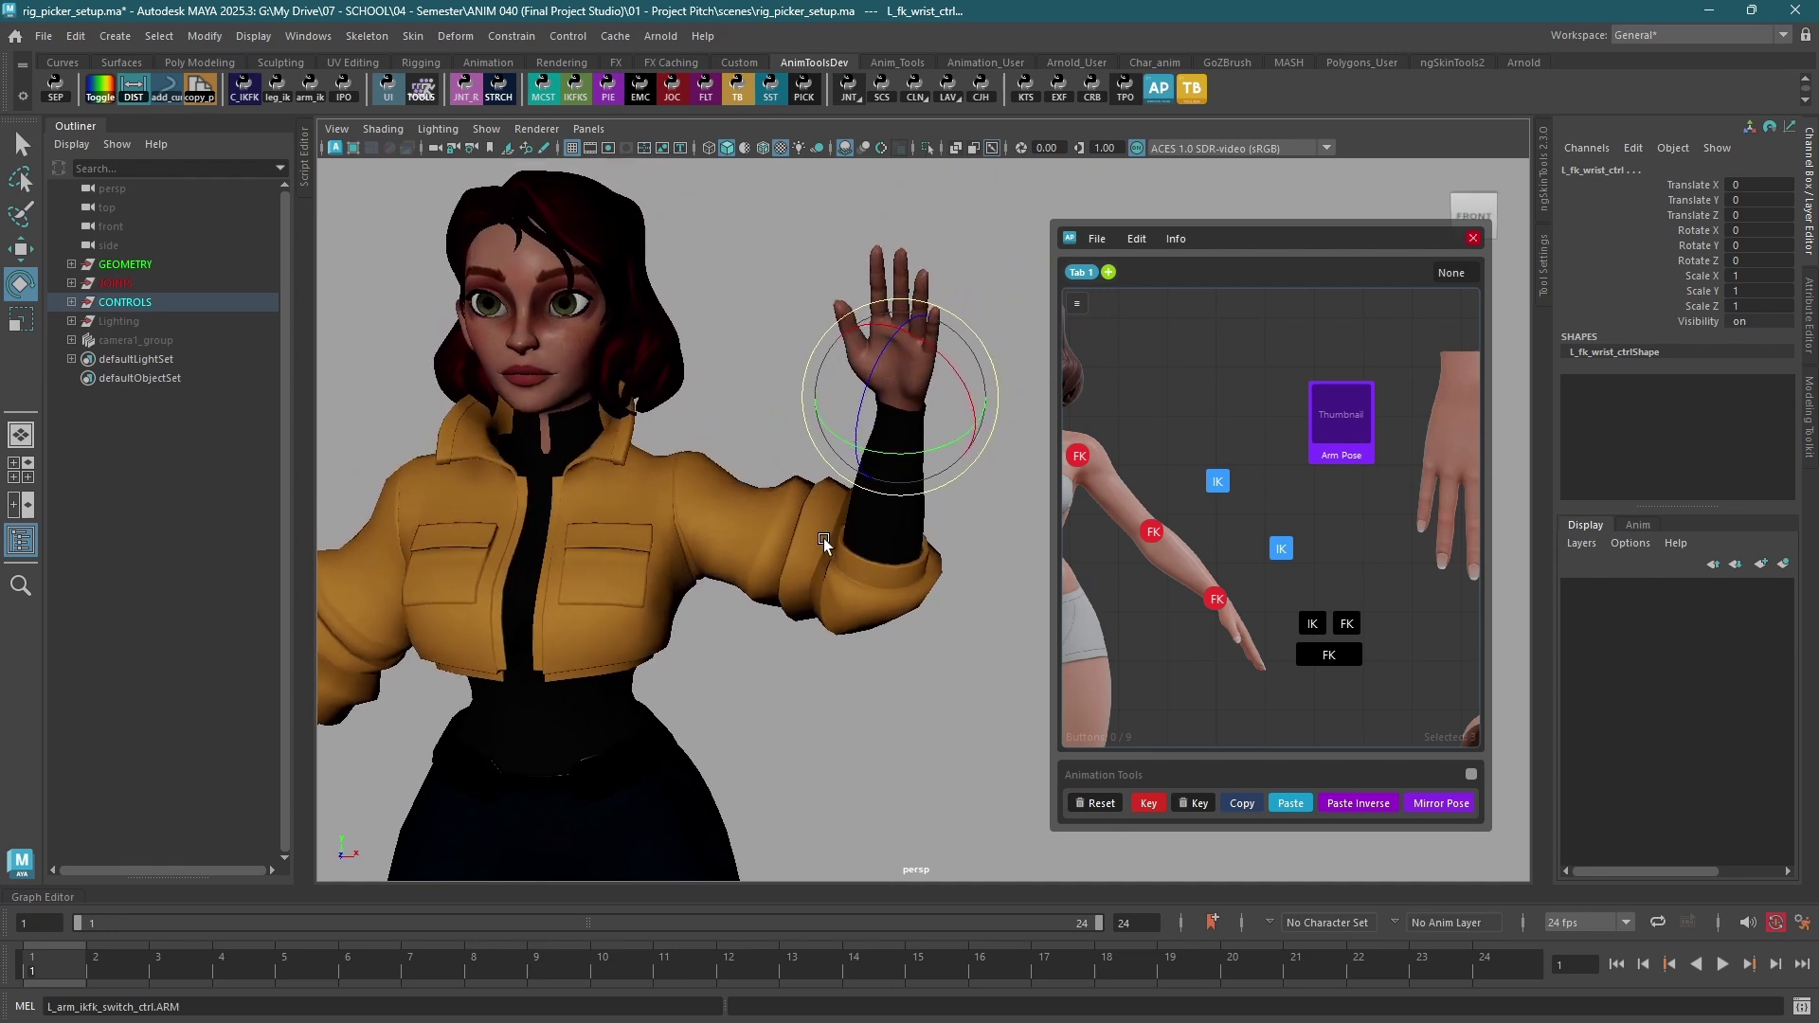
left_click_drag(822, 538, 833, 582, "alt")
middle_click_drag(833, 582, 840, 618, "alt")
scroll(1321, 514, "up", 4)
middle_click_drag(1321, 513, 1266, 575)
left_click_drag(739, 549, 770, 550, "alt")
scroll(771, 549, "up", 1)
scroll(849, 488, "up", 1)
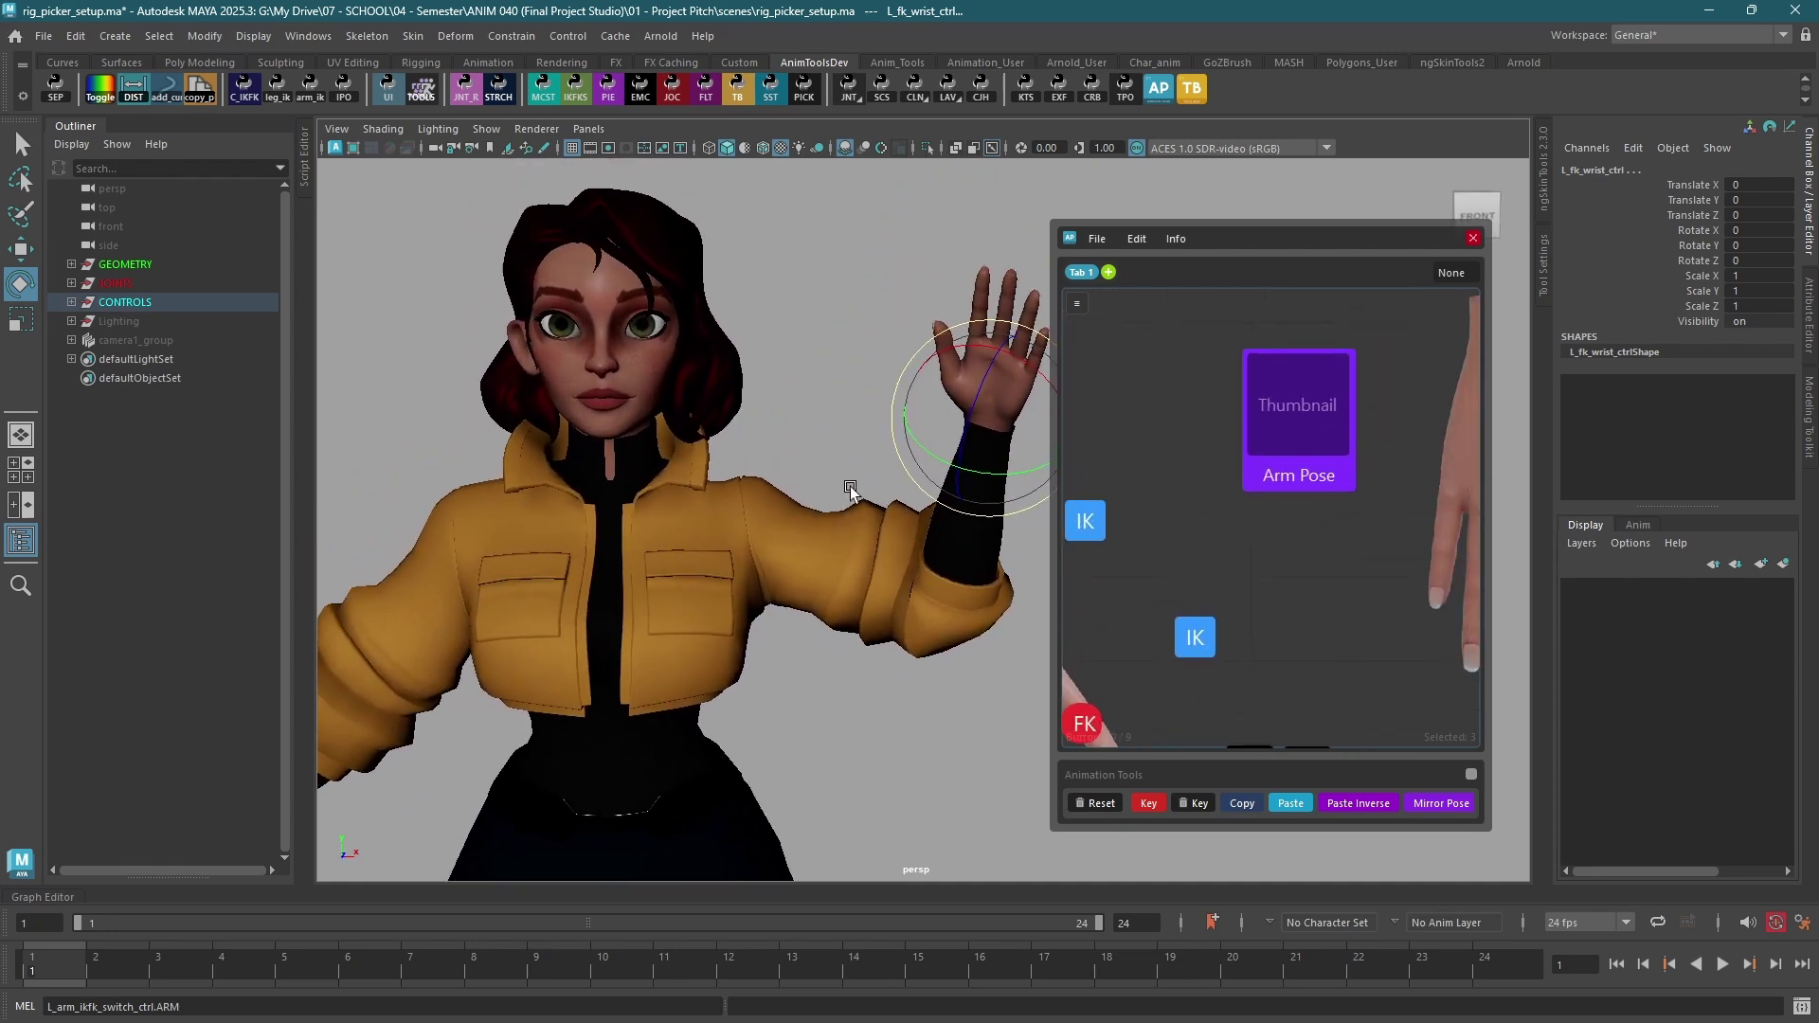
scroll(849, 488, "up", 4)
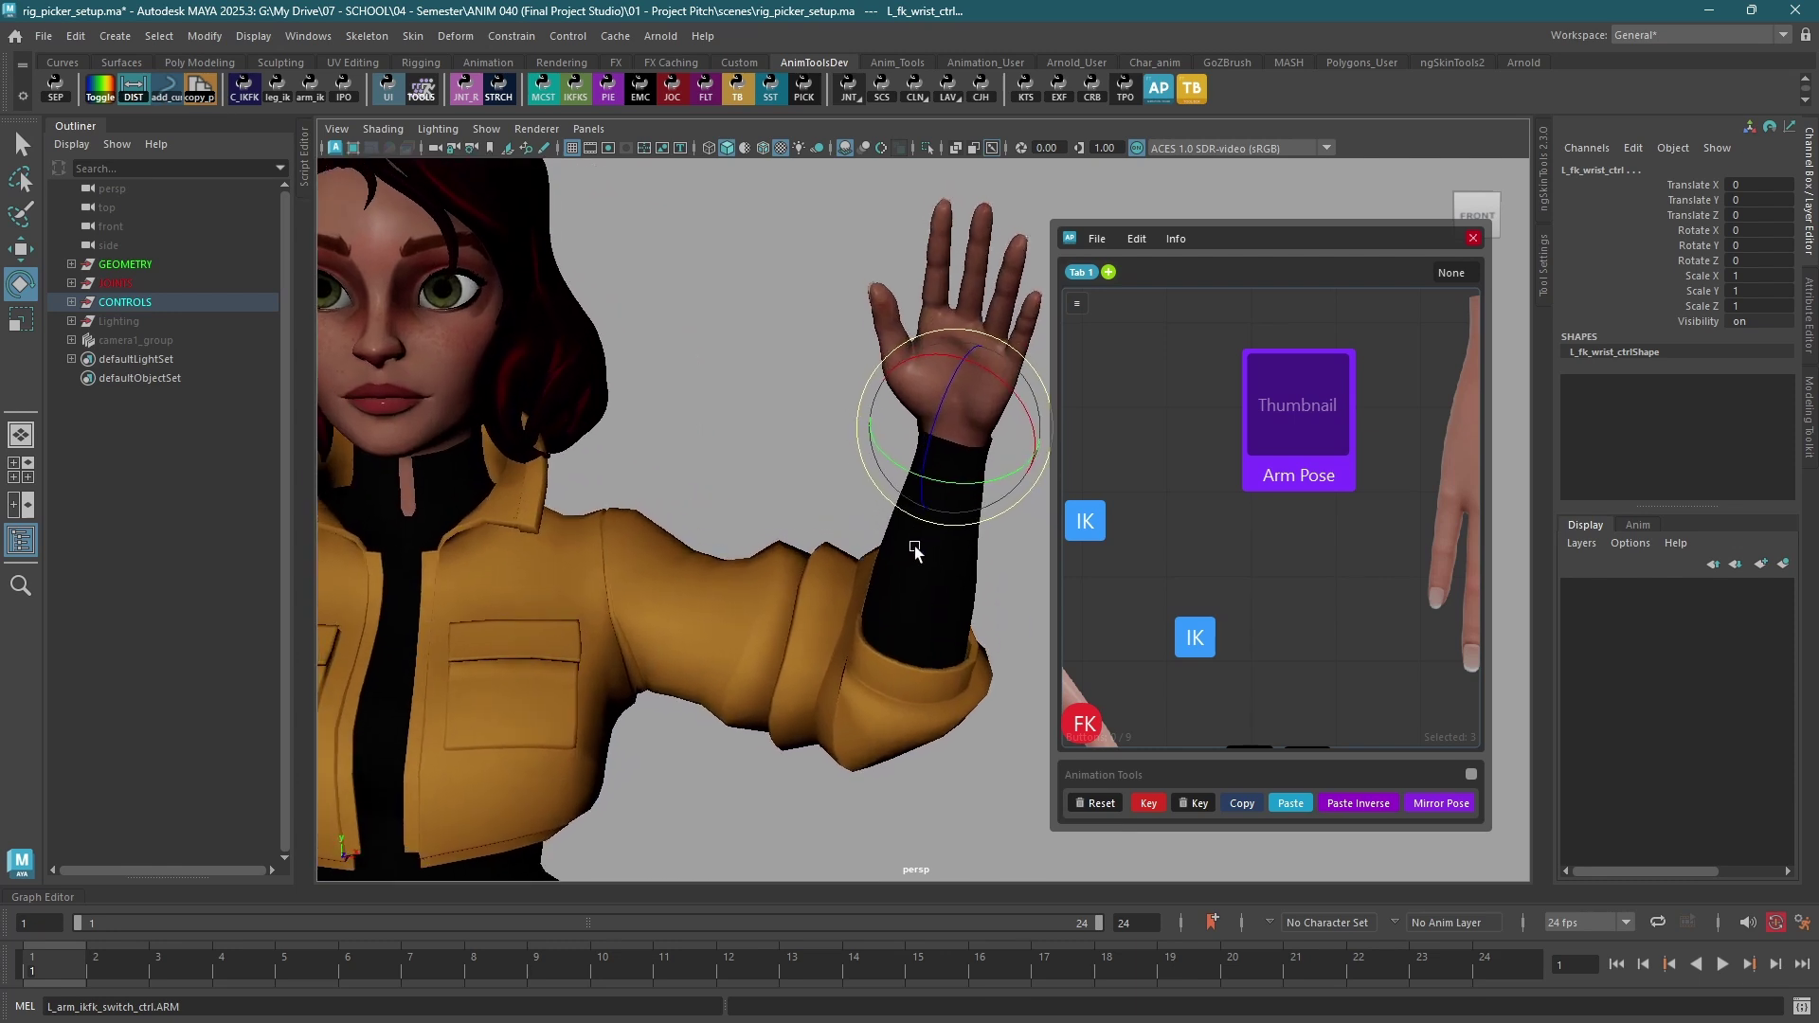
scroll(914, 549, "down", 5)
left_click(1017, 675)
right_click(1294, 418)
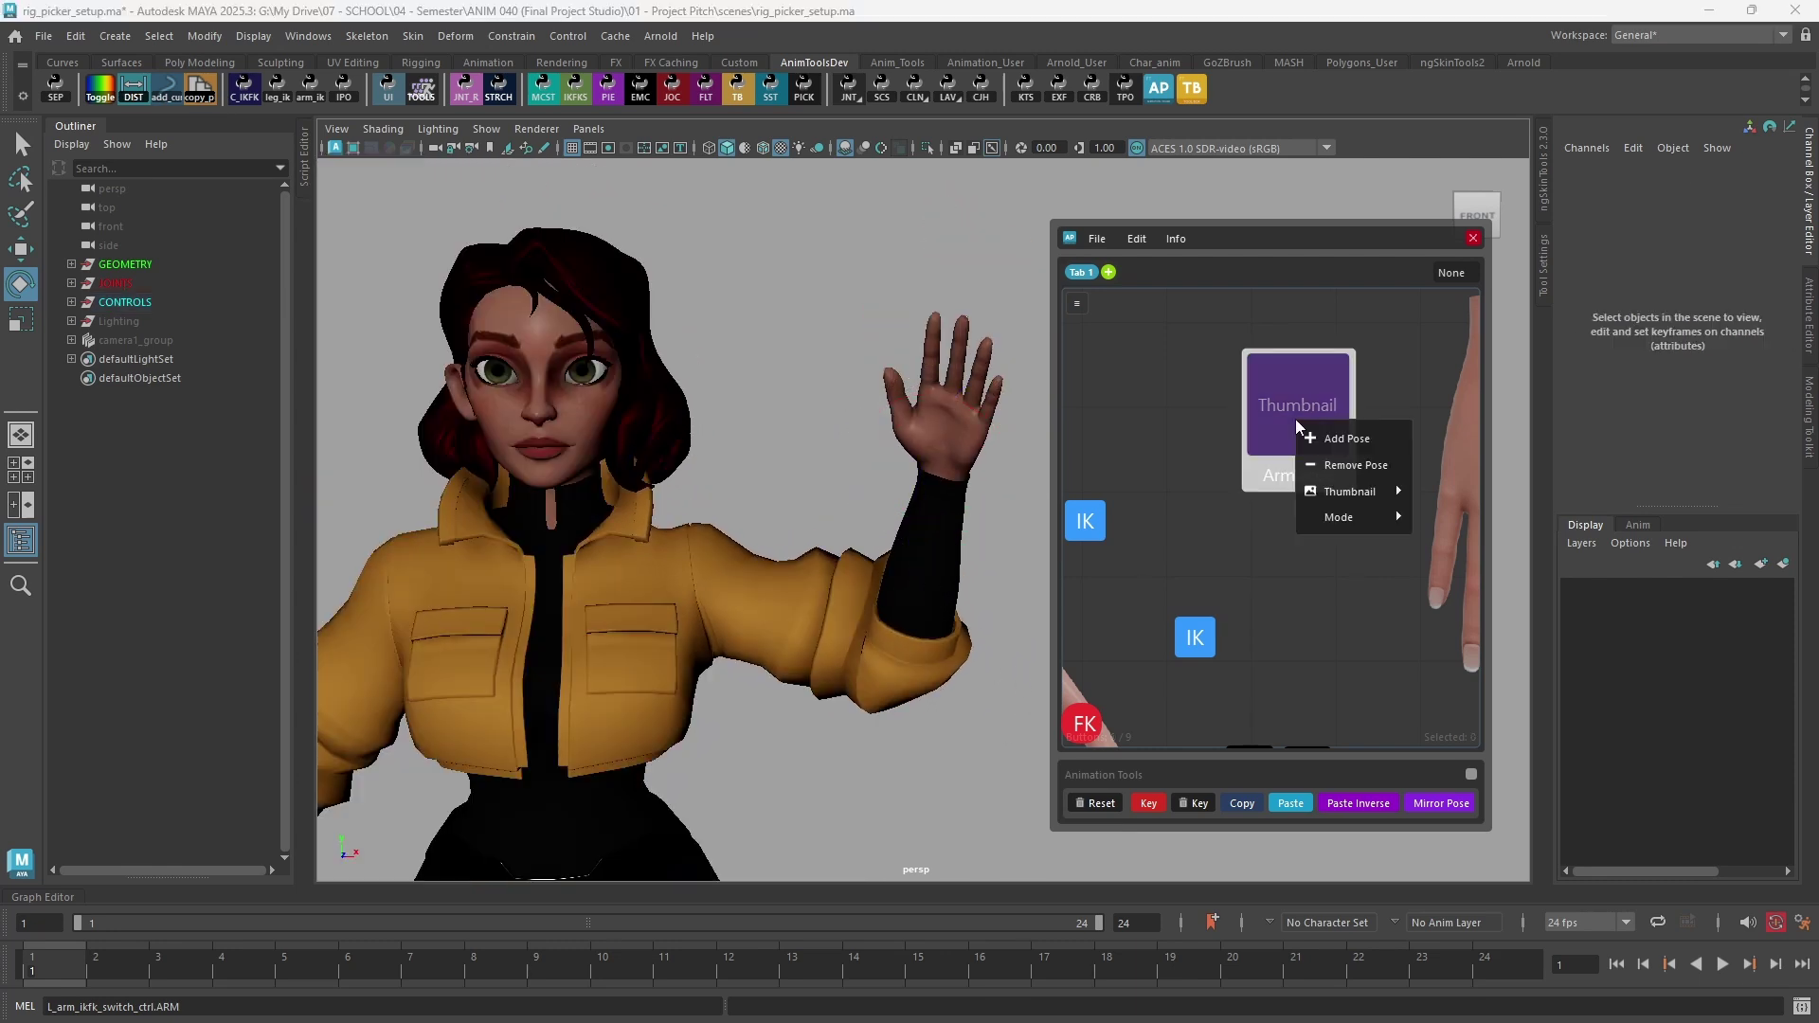
mouse_move(1338, 487)
left_click(1438, 491)
- Reframe the view closer on the raised arm and hand and update the Arm Pose button's thumbnail from it
scroll(900, 528, "up", 3)
scroll(1307, 369, "up", 4)
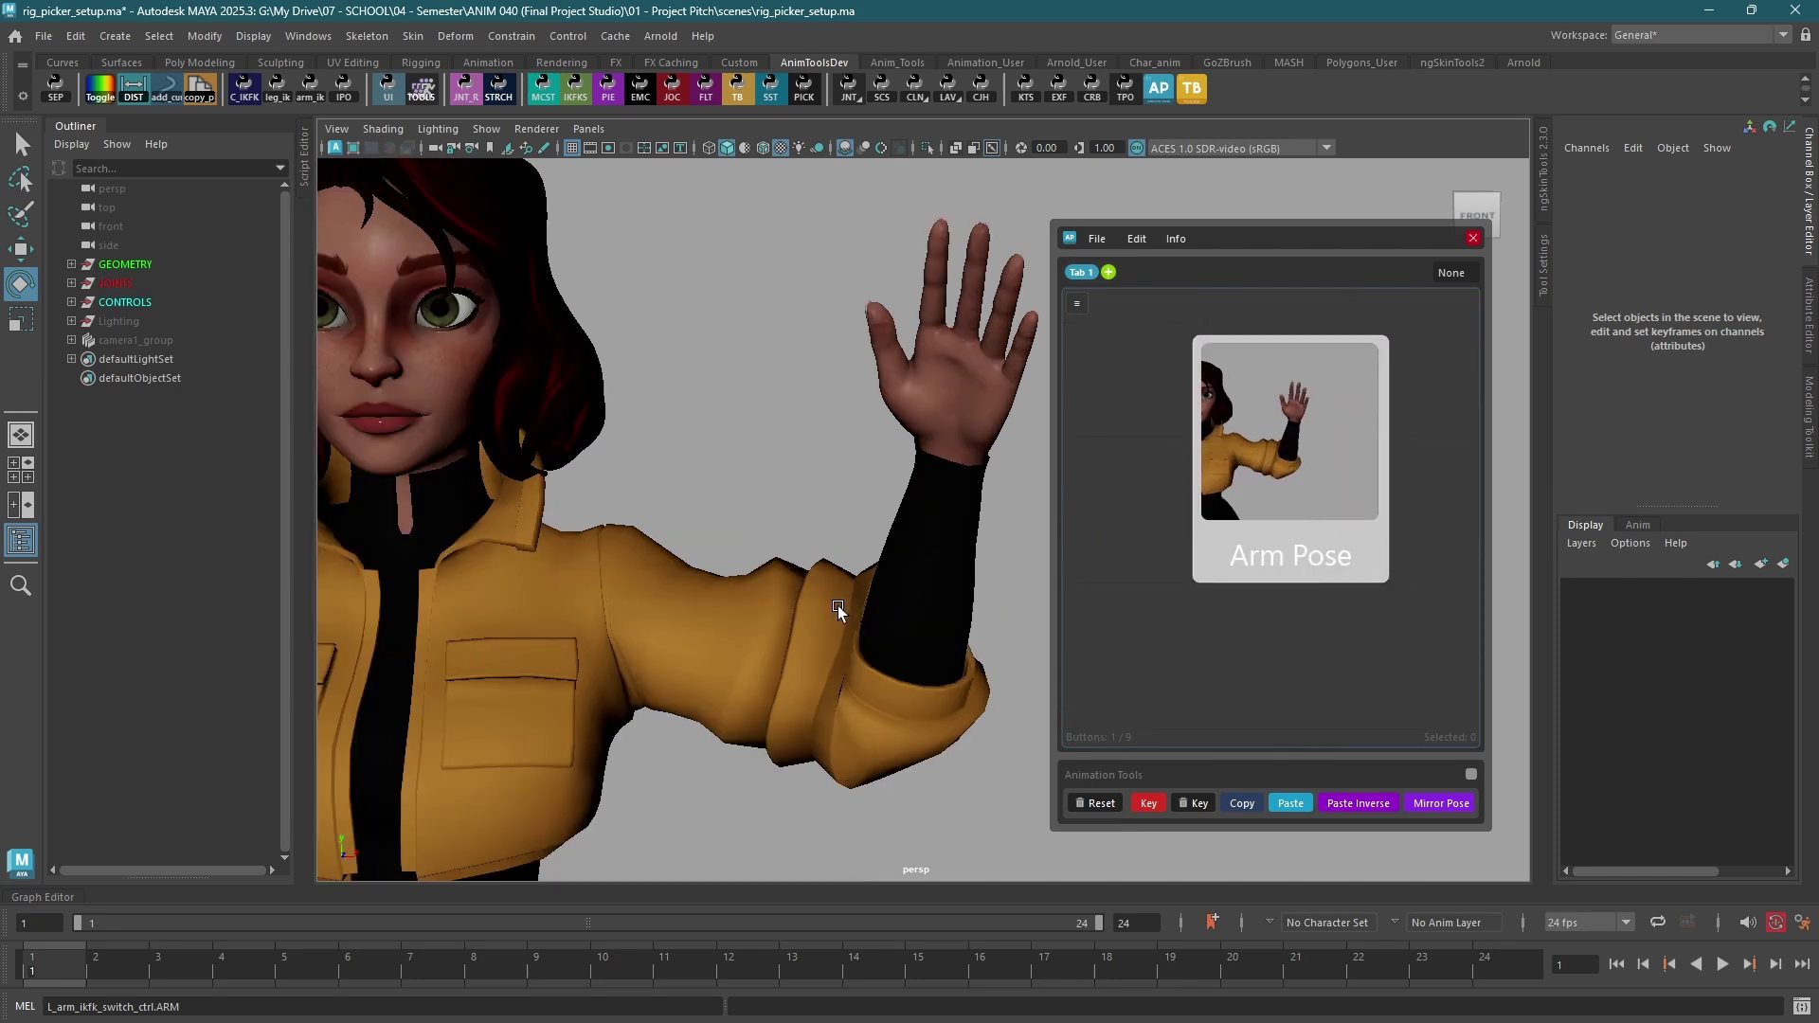
right_click_drag(838, 605, 809, 745, "alt")
right_click(1275, 409)
mouse_move(1357, 477)
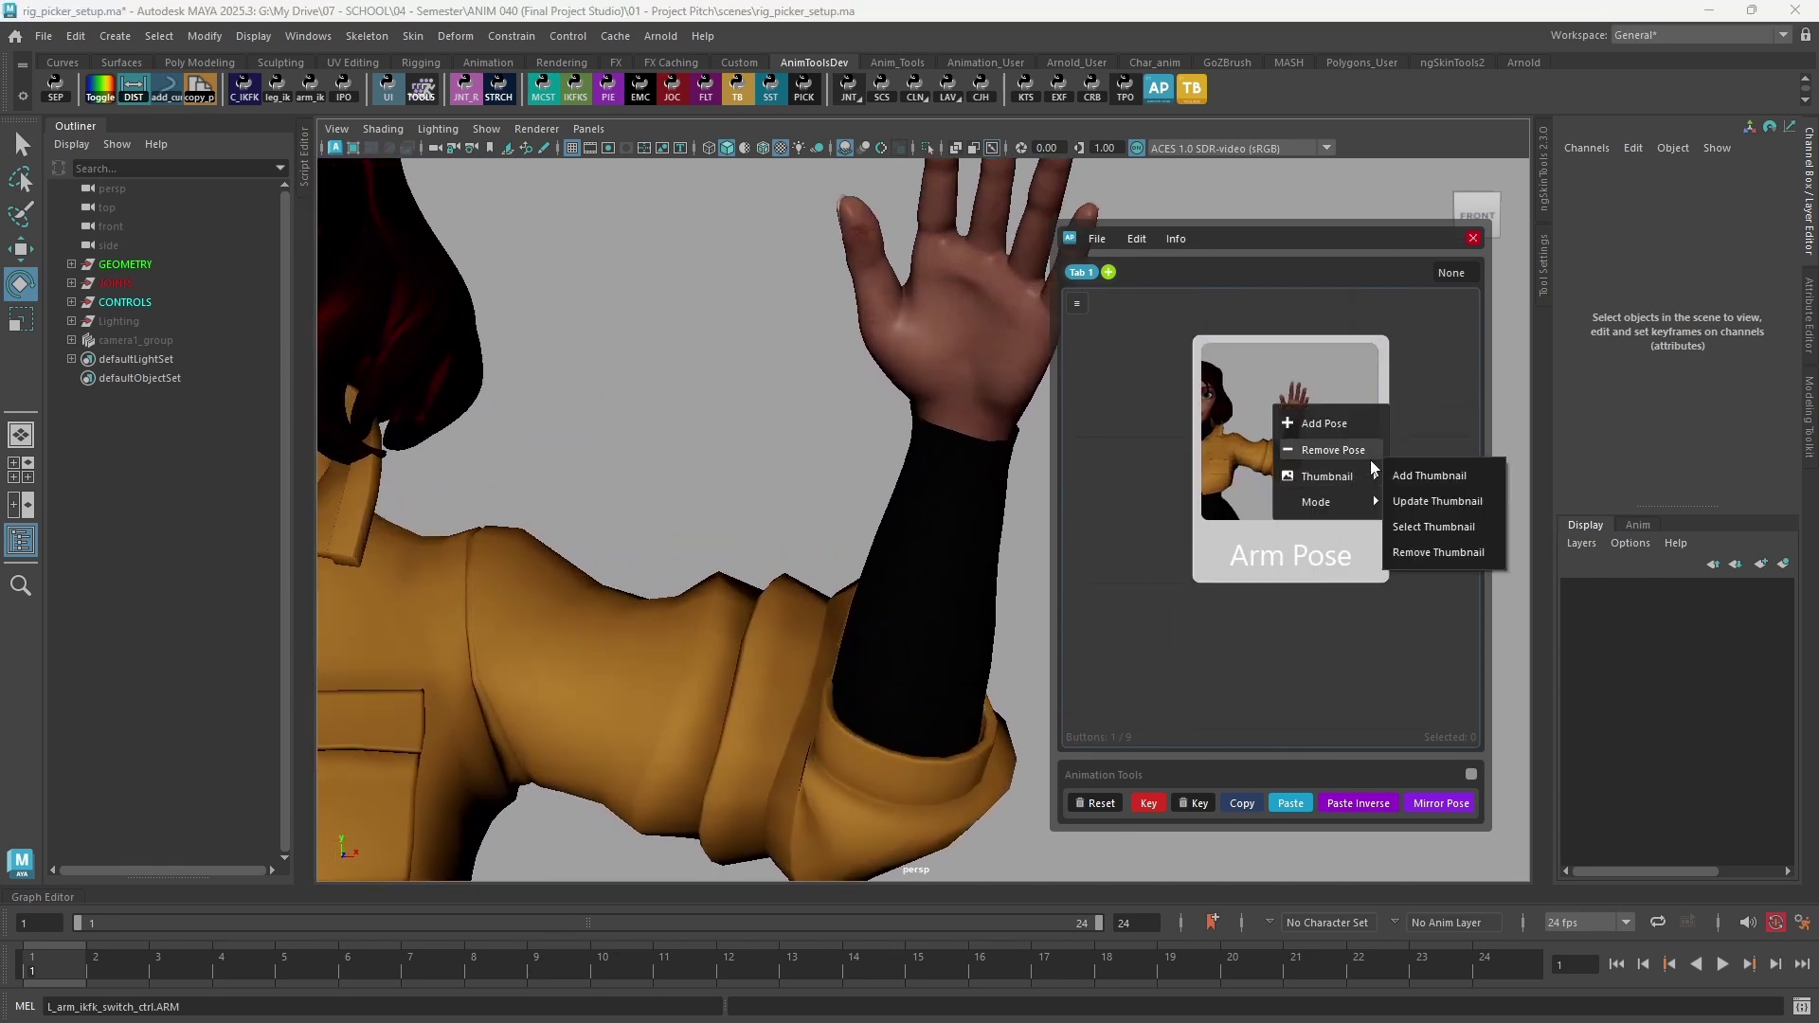
left_click(1423, 502)
right_click(1299, 470)
mouse_move(1364, 511)
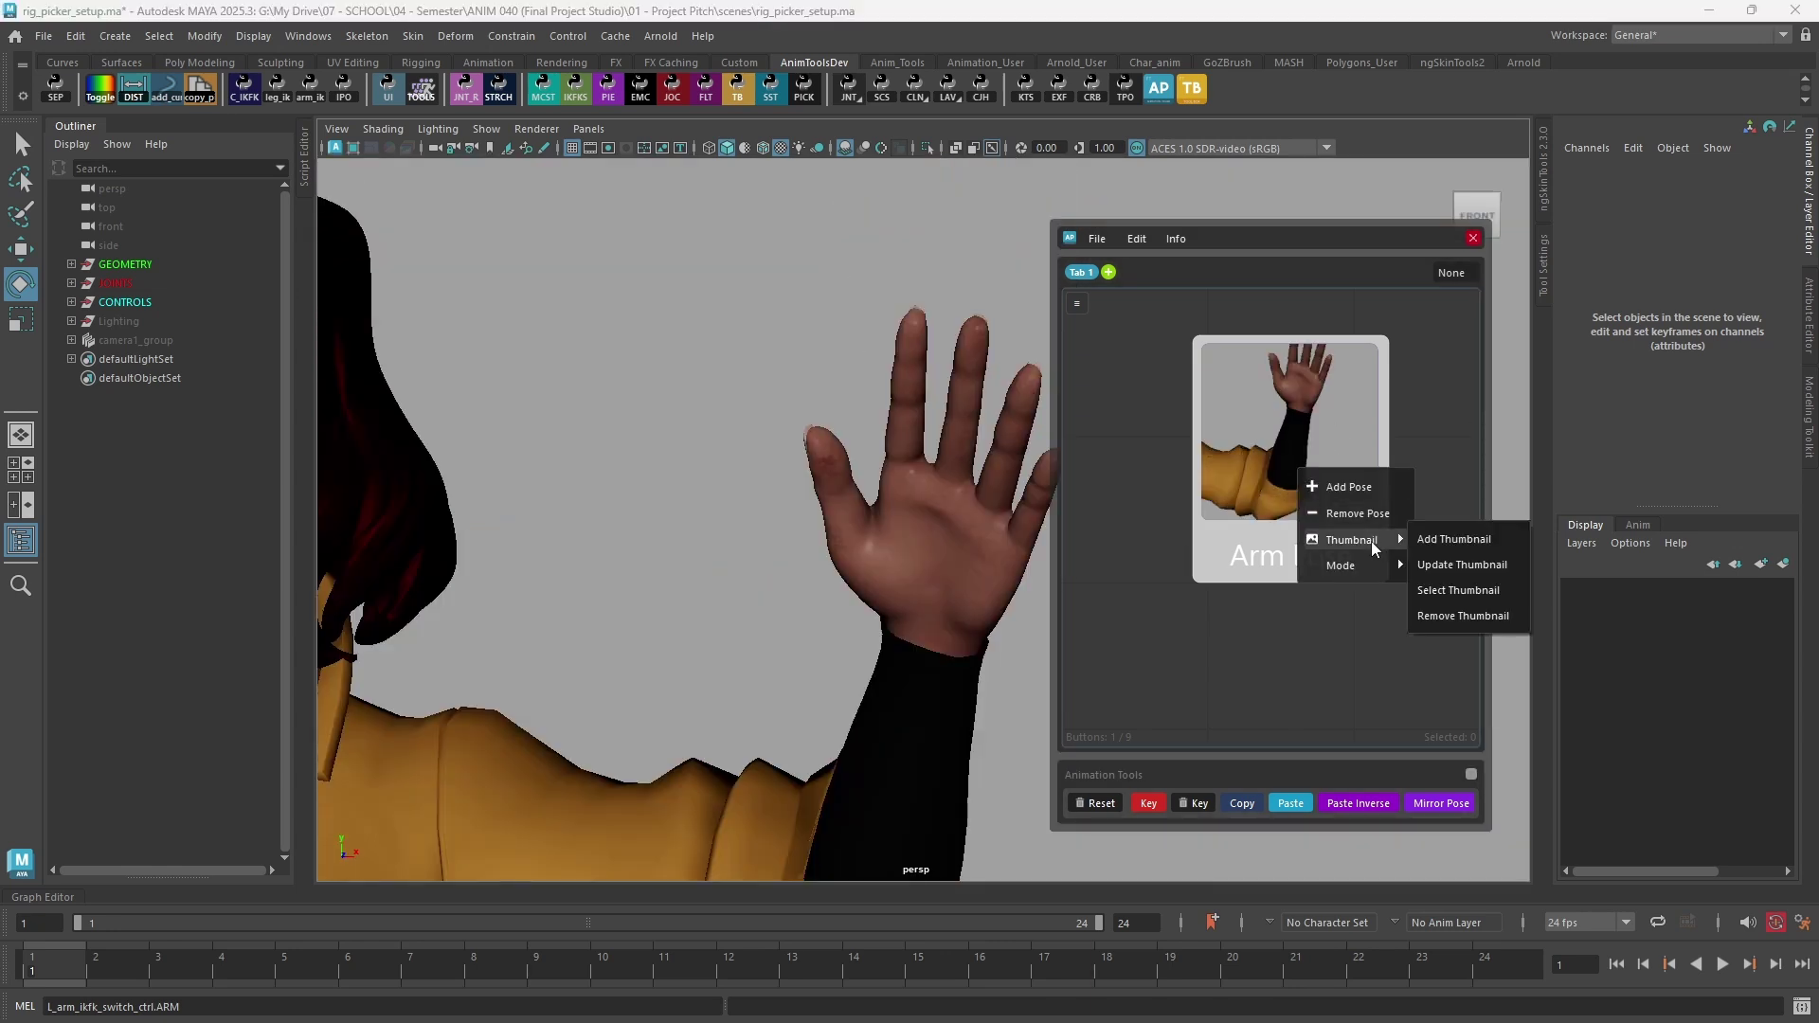
left_click(1464, 565)
- Deselect the Arm Pose button and examine its updated thumbnail in the picker alongside the posed character
scroll(847, 545, "down", 8)
left_click_drag(847, 559, 828, 611, "alt")
scroll(1363, 384, "down", 8)
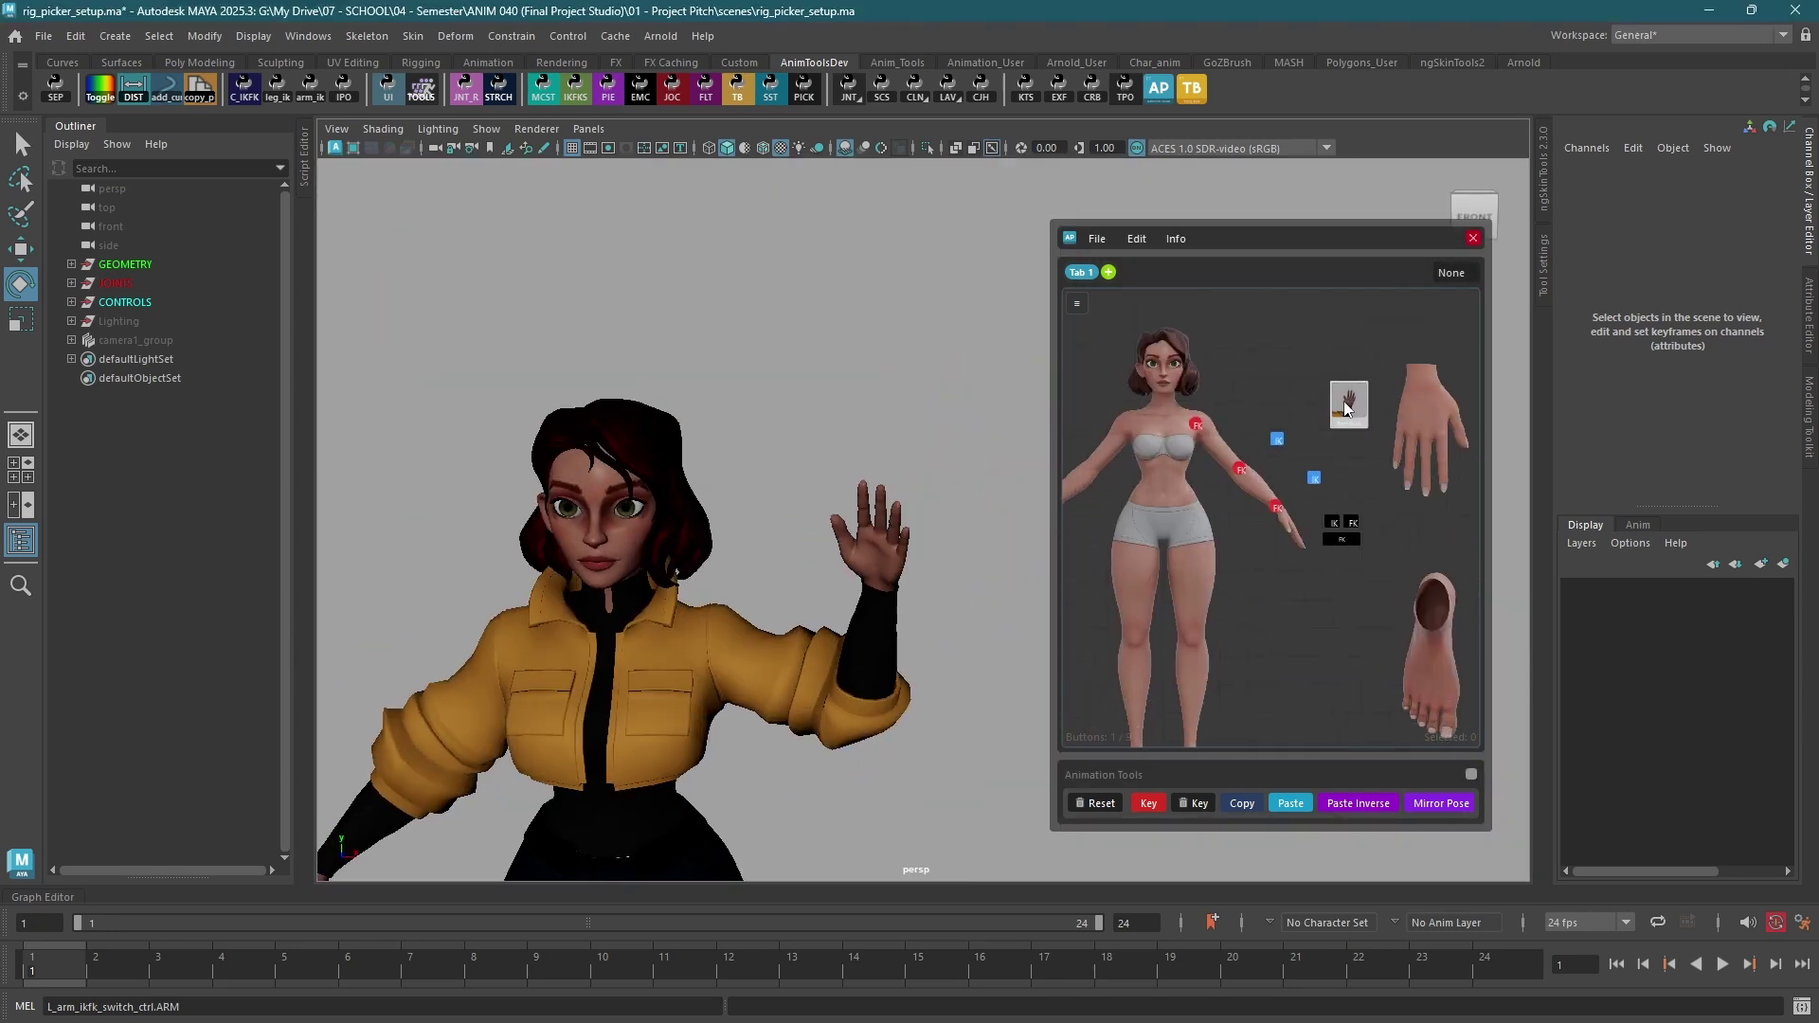
scroll(1392, 485, "up", 3)
middle_click_drag(1346, 545, 1294, 573)
middle_click_drag(1291, 489, 1294, 500)
scroll(1294, 500, "down", 2)
scroll(1194, 582, "up", 2)
middle_click_drag(1193, 582, 1305, 610)
left_click(1361, 411)
scroll(830, 635, "down", 5)
scroll(1282, 546, "down", 2)
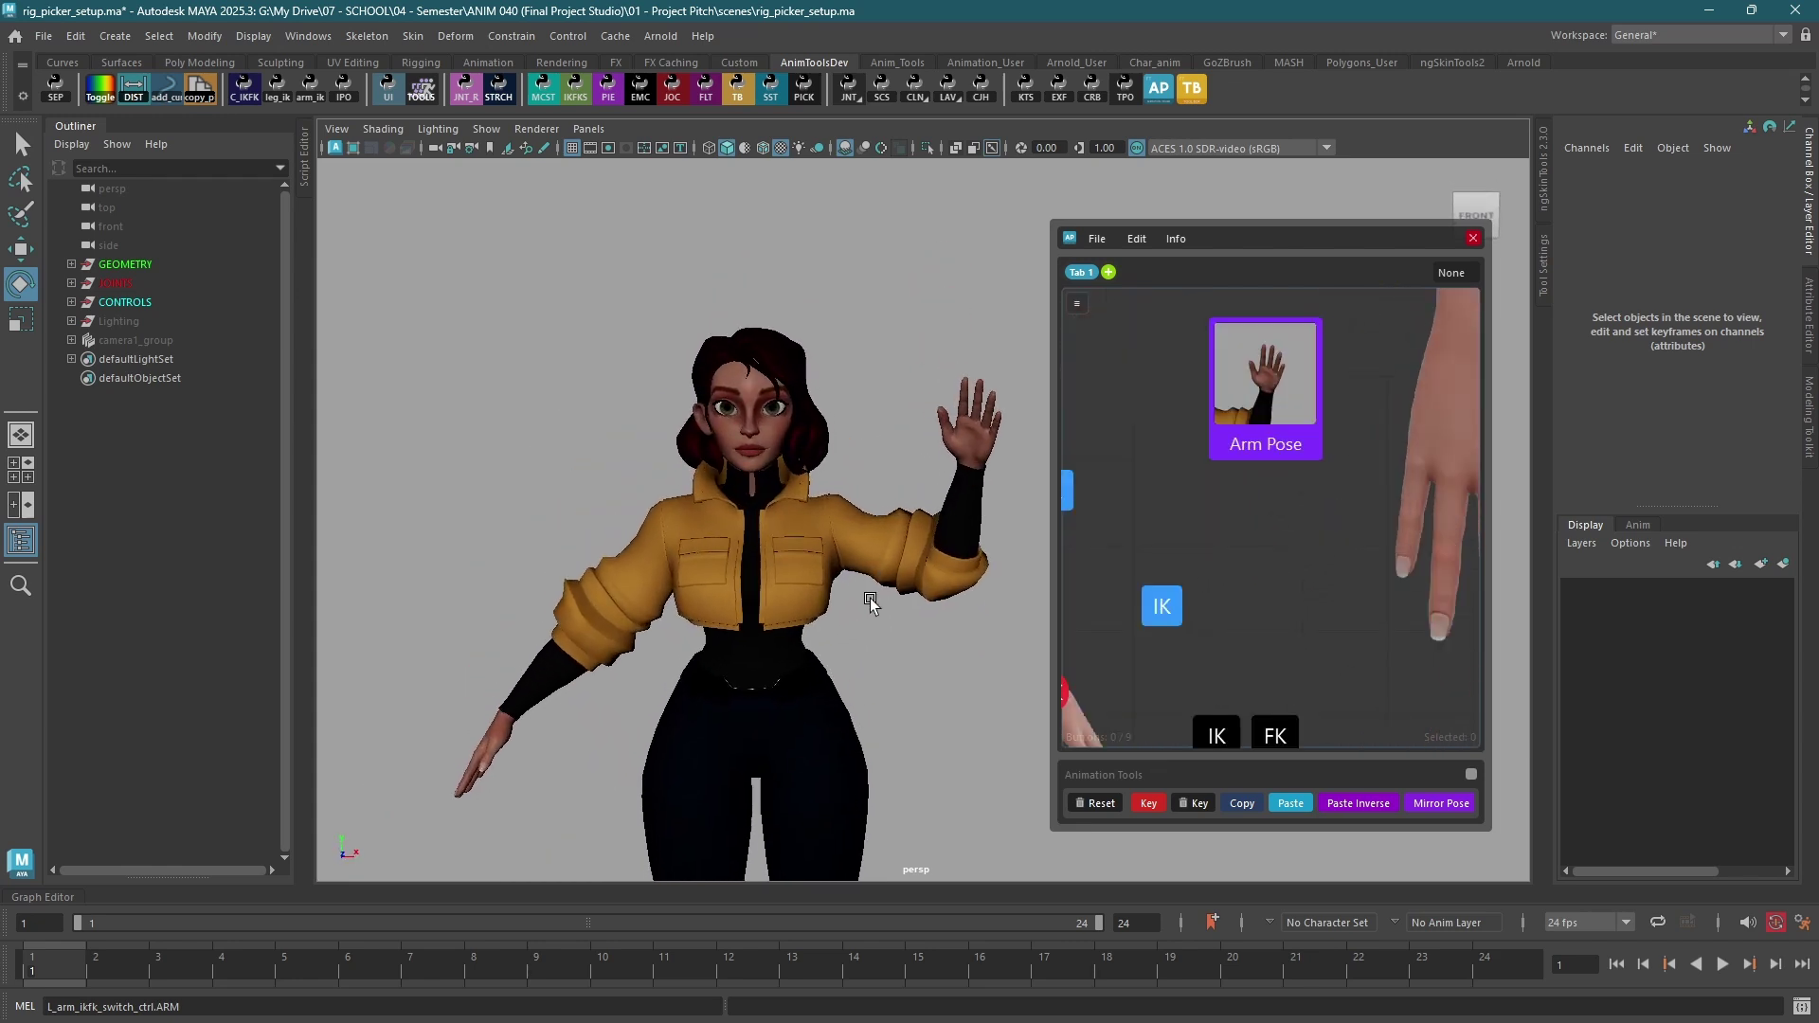
scroll(881, 592, "up", 2)
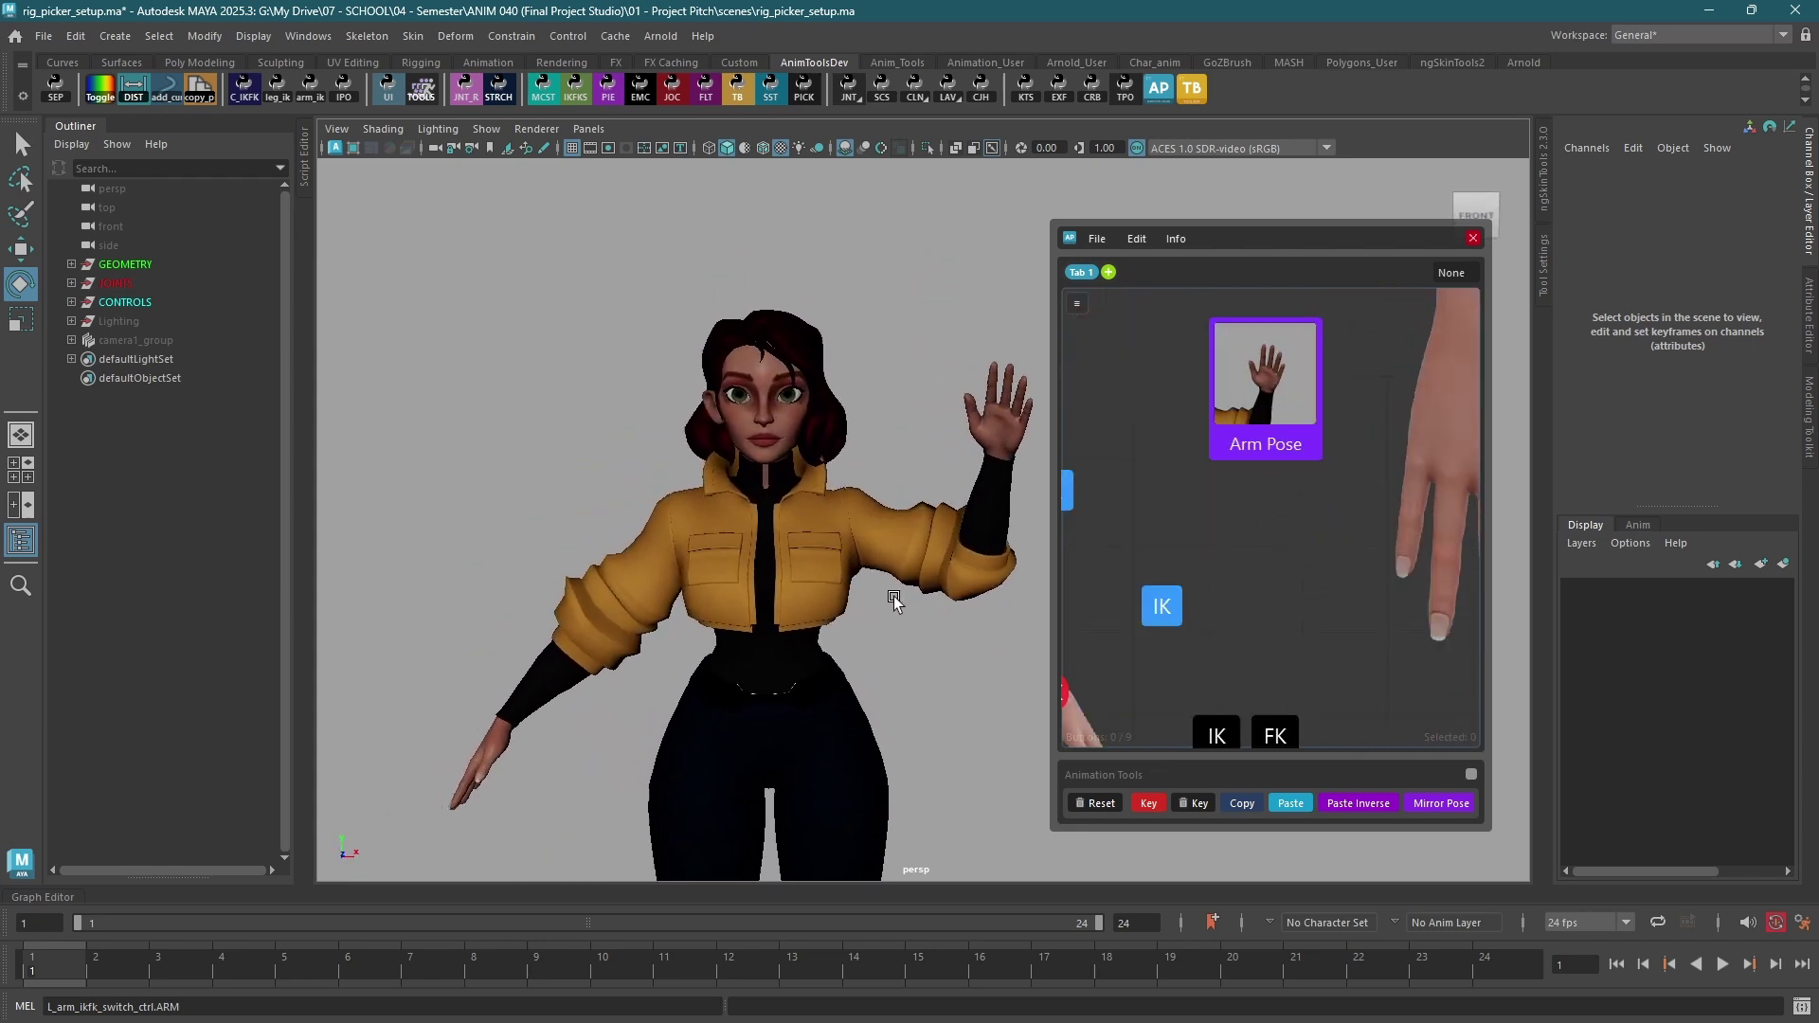
- Apply the stored Arm Pose mirrored to the character's right arm
left_click(1261, 407)
left_click_drag(853, 644, 808, 637, "alt")
scroll(808, 637, "up", 2)
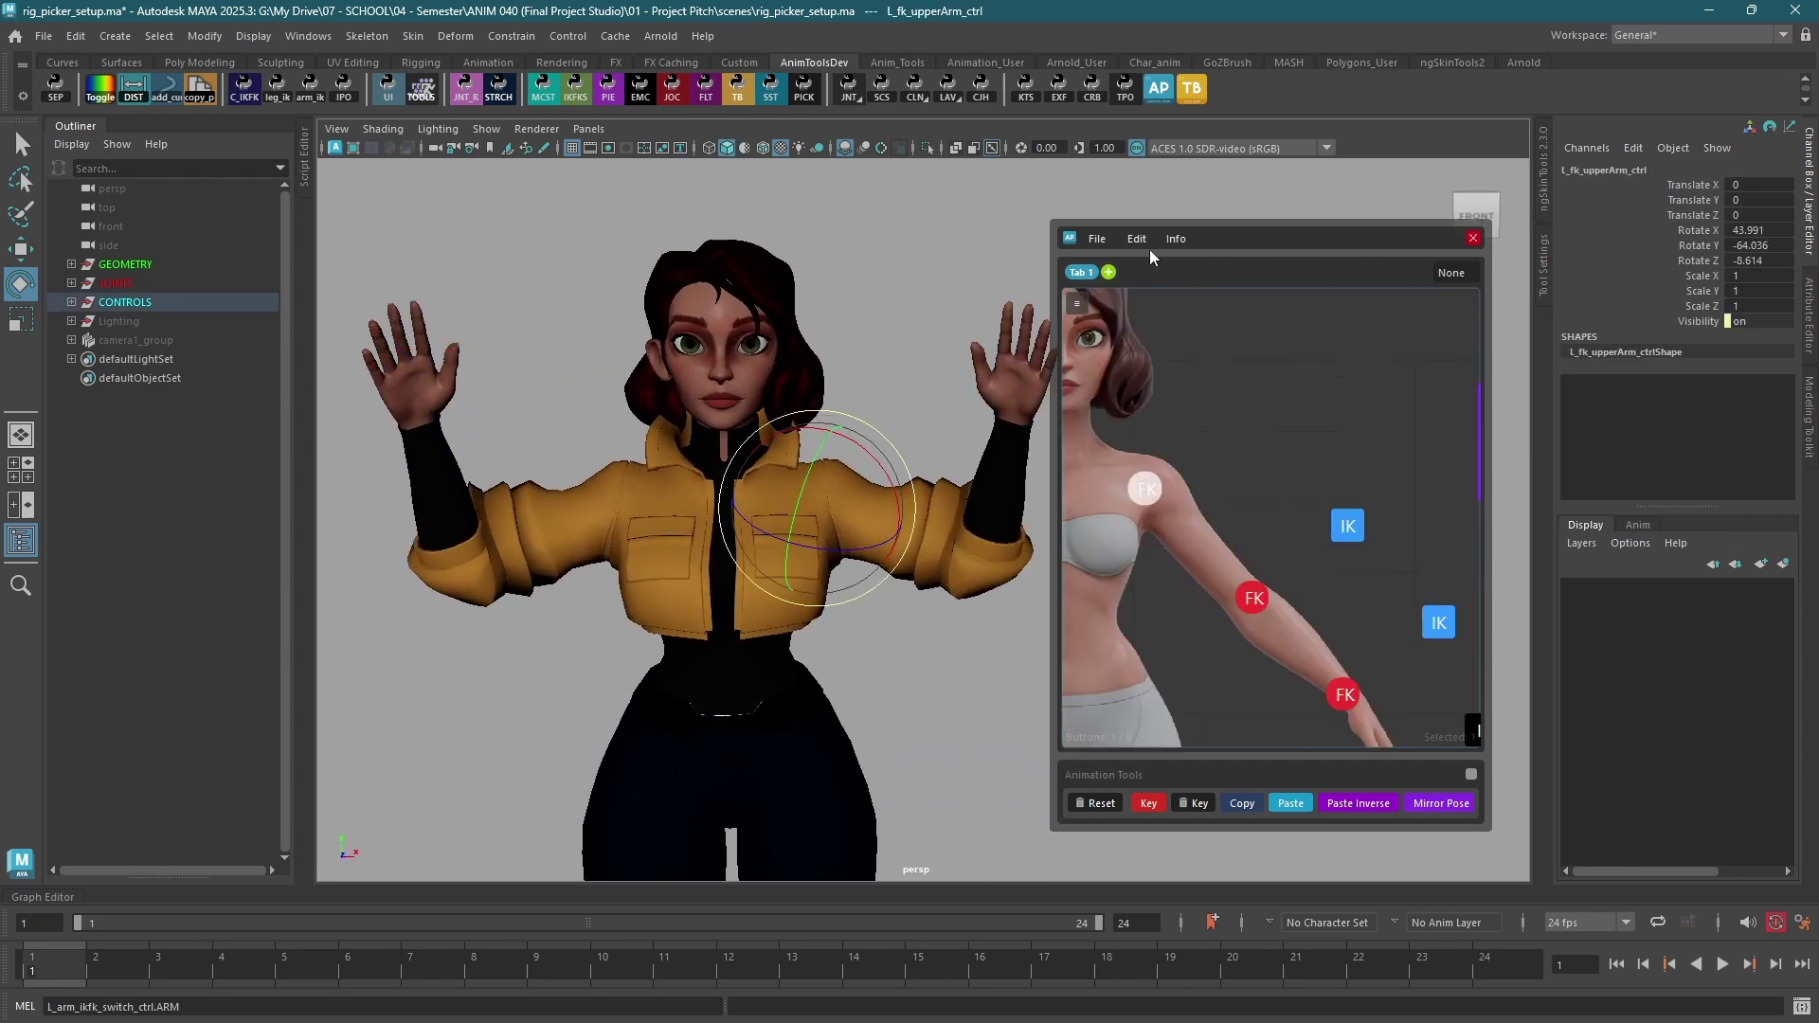
- Open the mirror preferences of L_fk_upperArm_ctrl to review its mirror object and axis settings, and close them
left_click(1137, 239)
left_click(1195, 278)
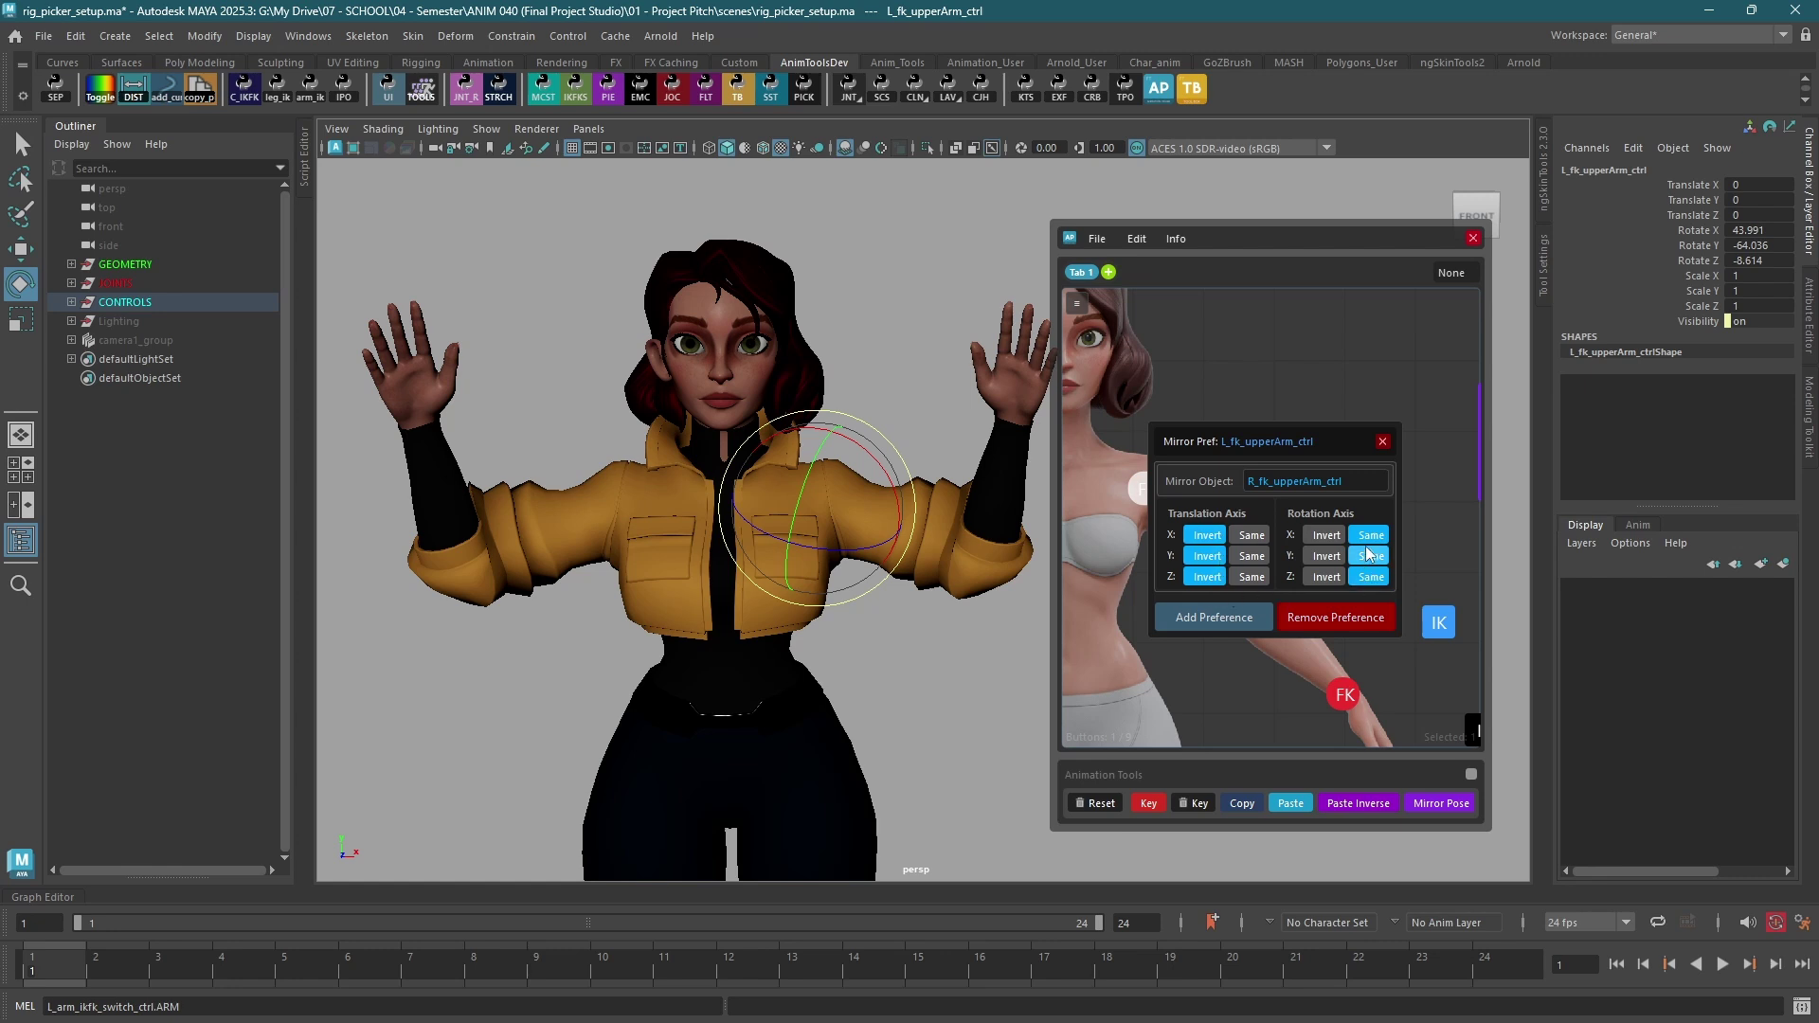
left_click(1382, 441)
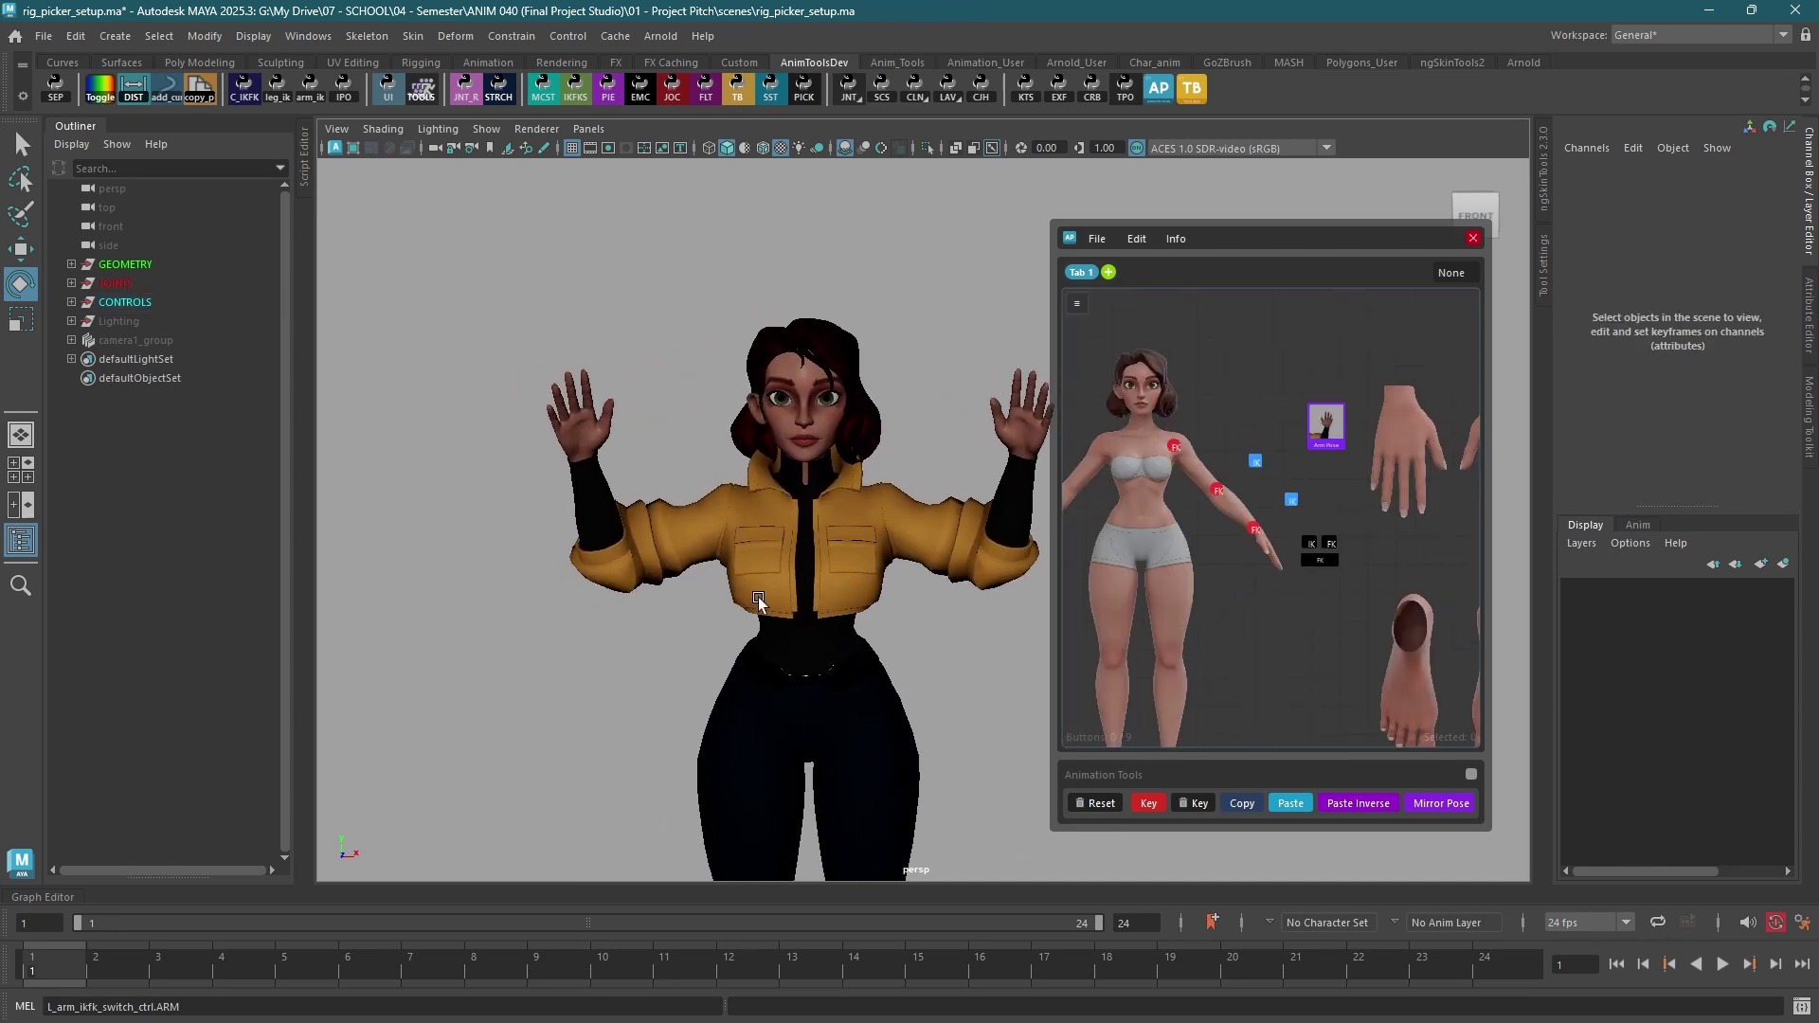
- Examine the picker's file commands for storing and loading picker data
scroll(813, 560, "up", 3)
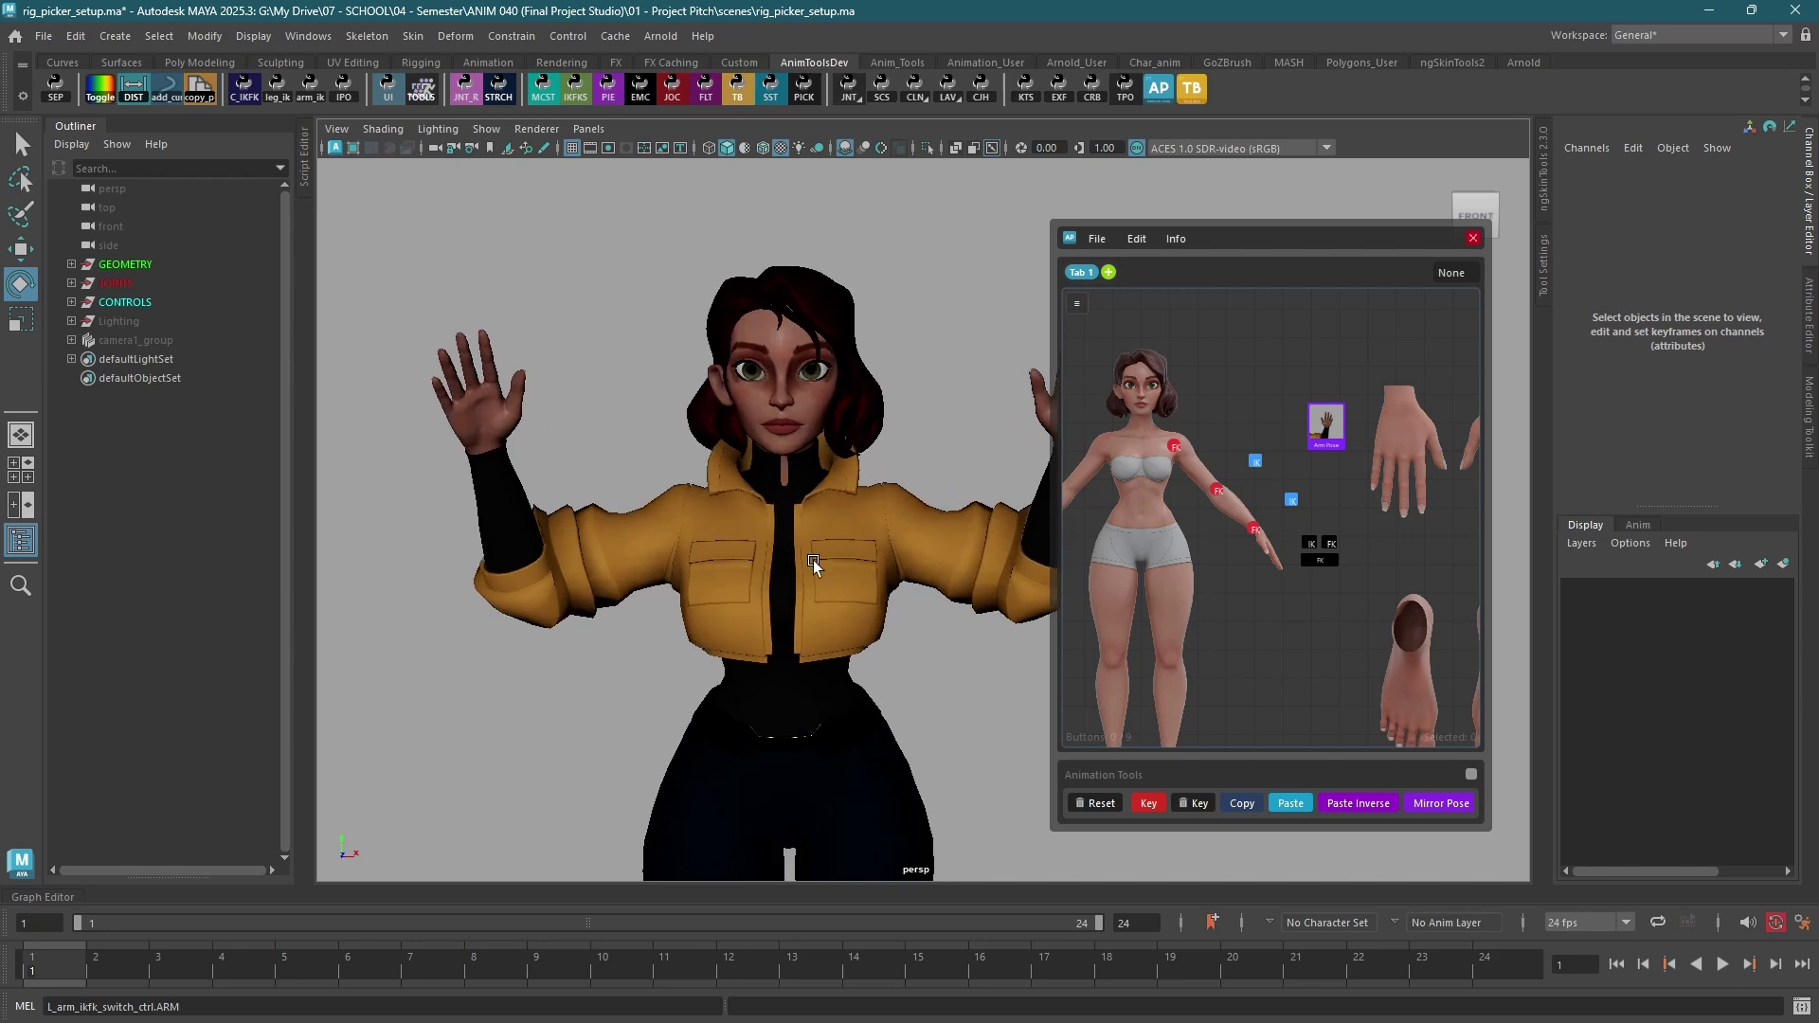
left_click(1100, 241)
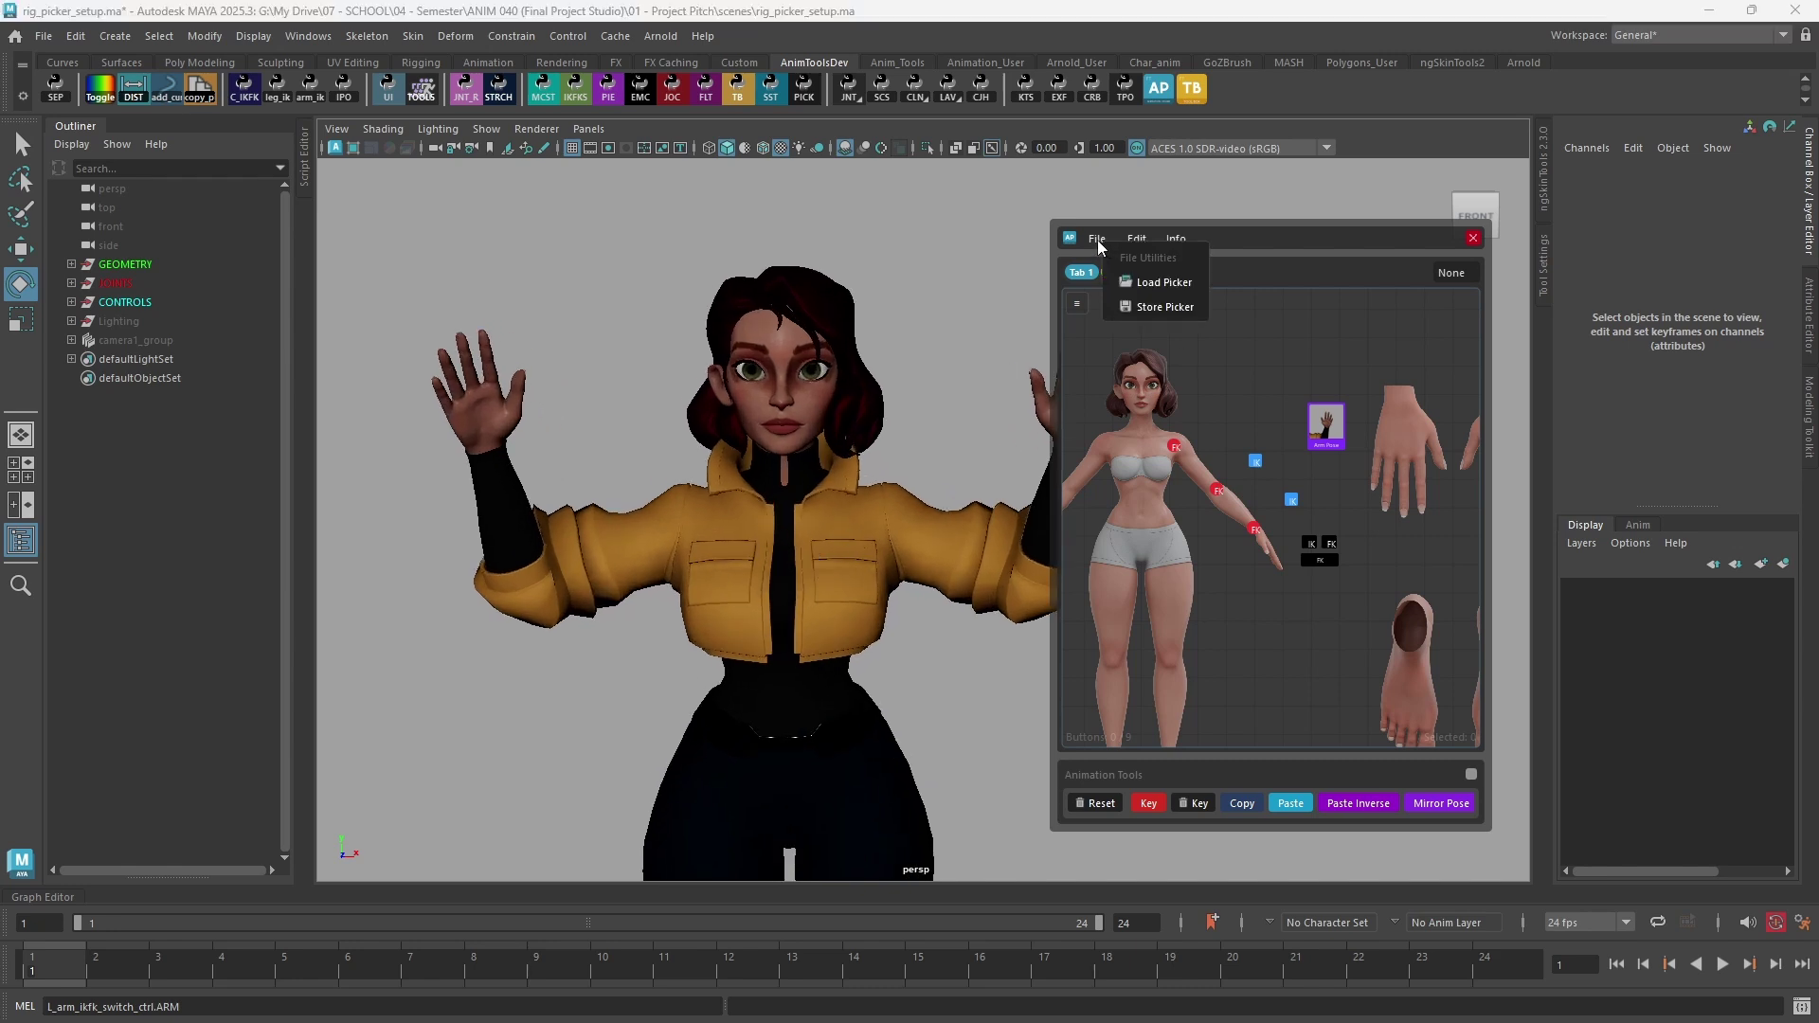
left_click(1151, 305)
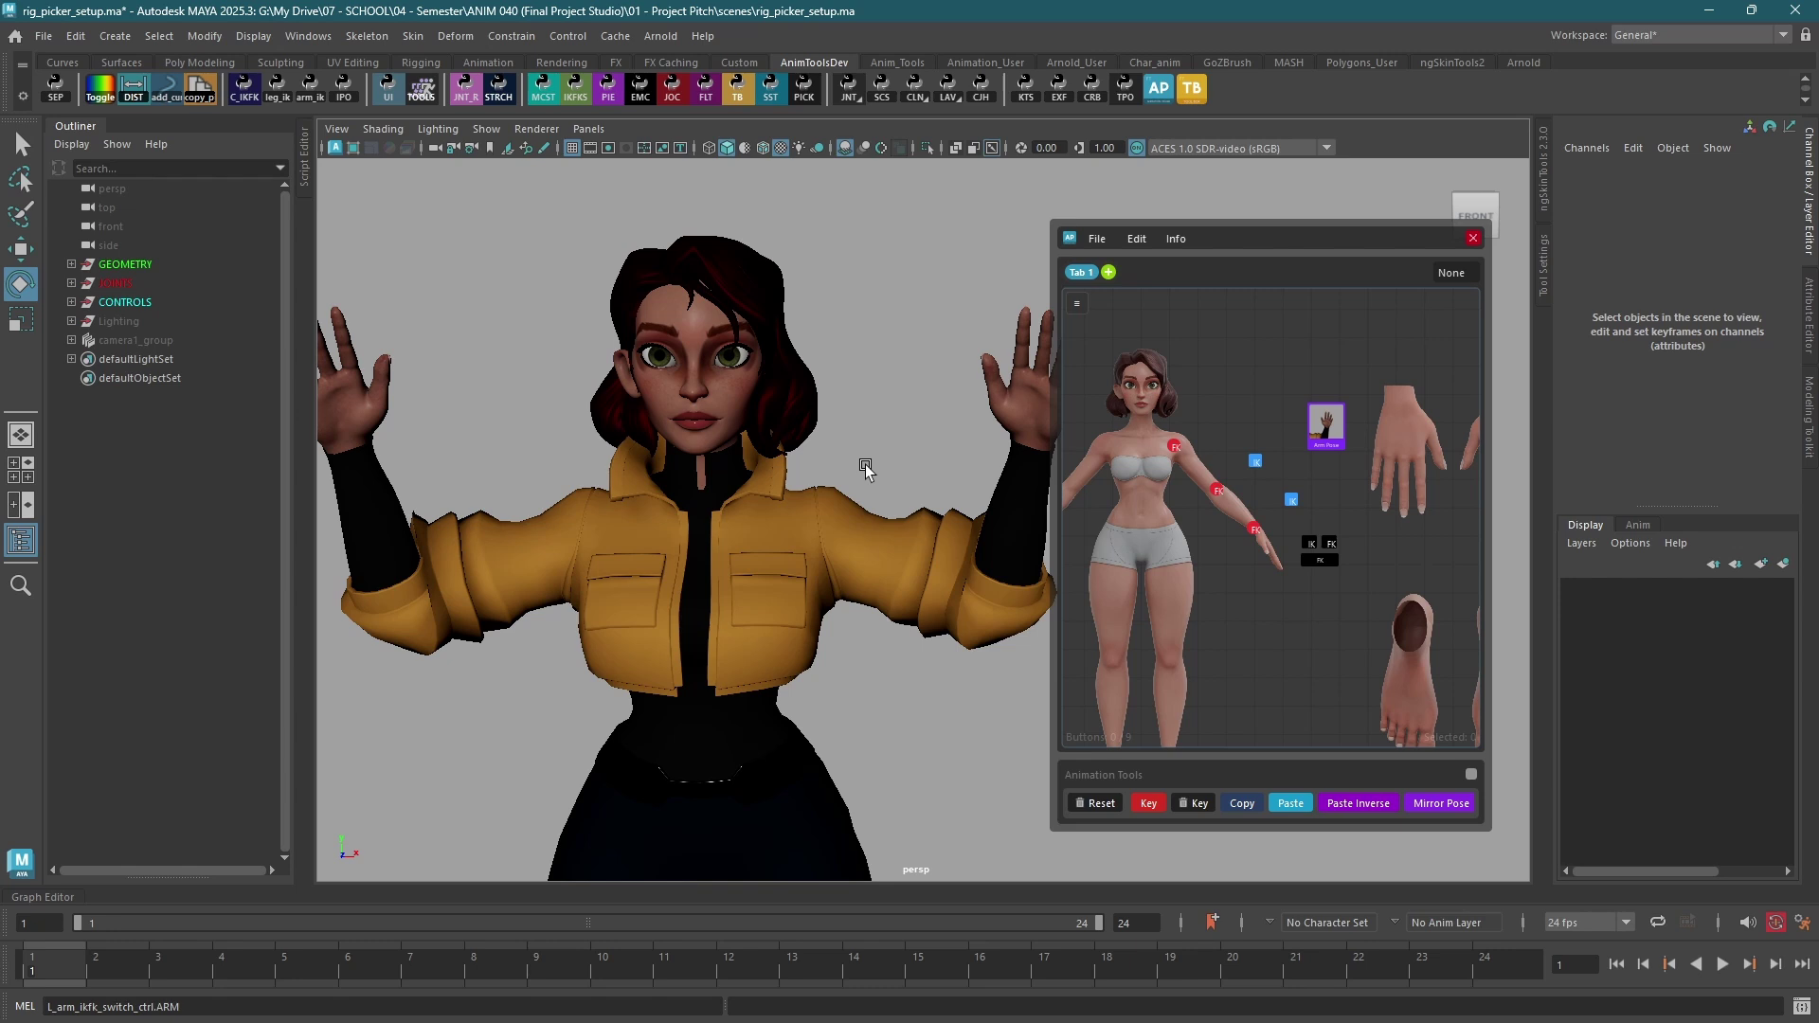
left_click_drag(846, 471, 816, 507, "alt")
left_click(1097, 238)
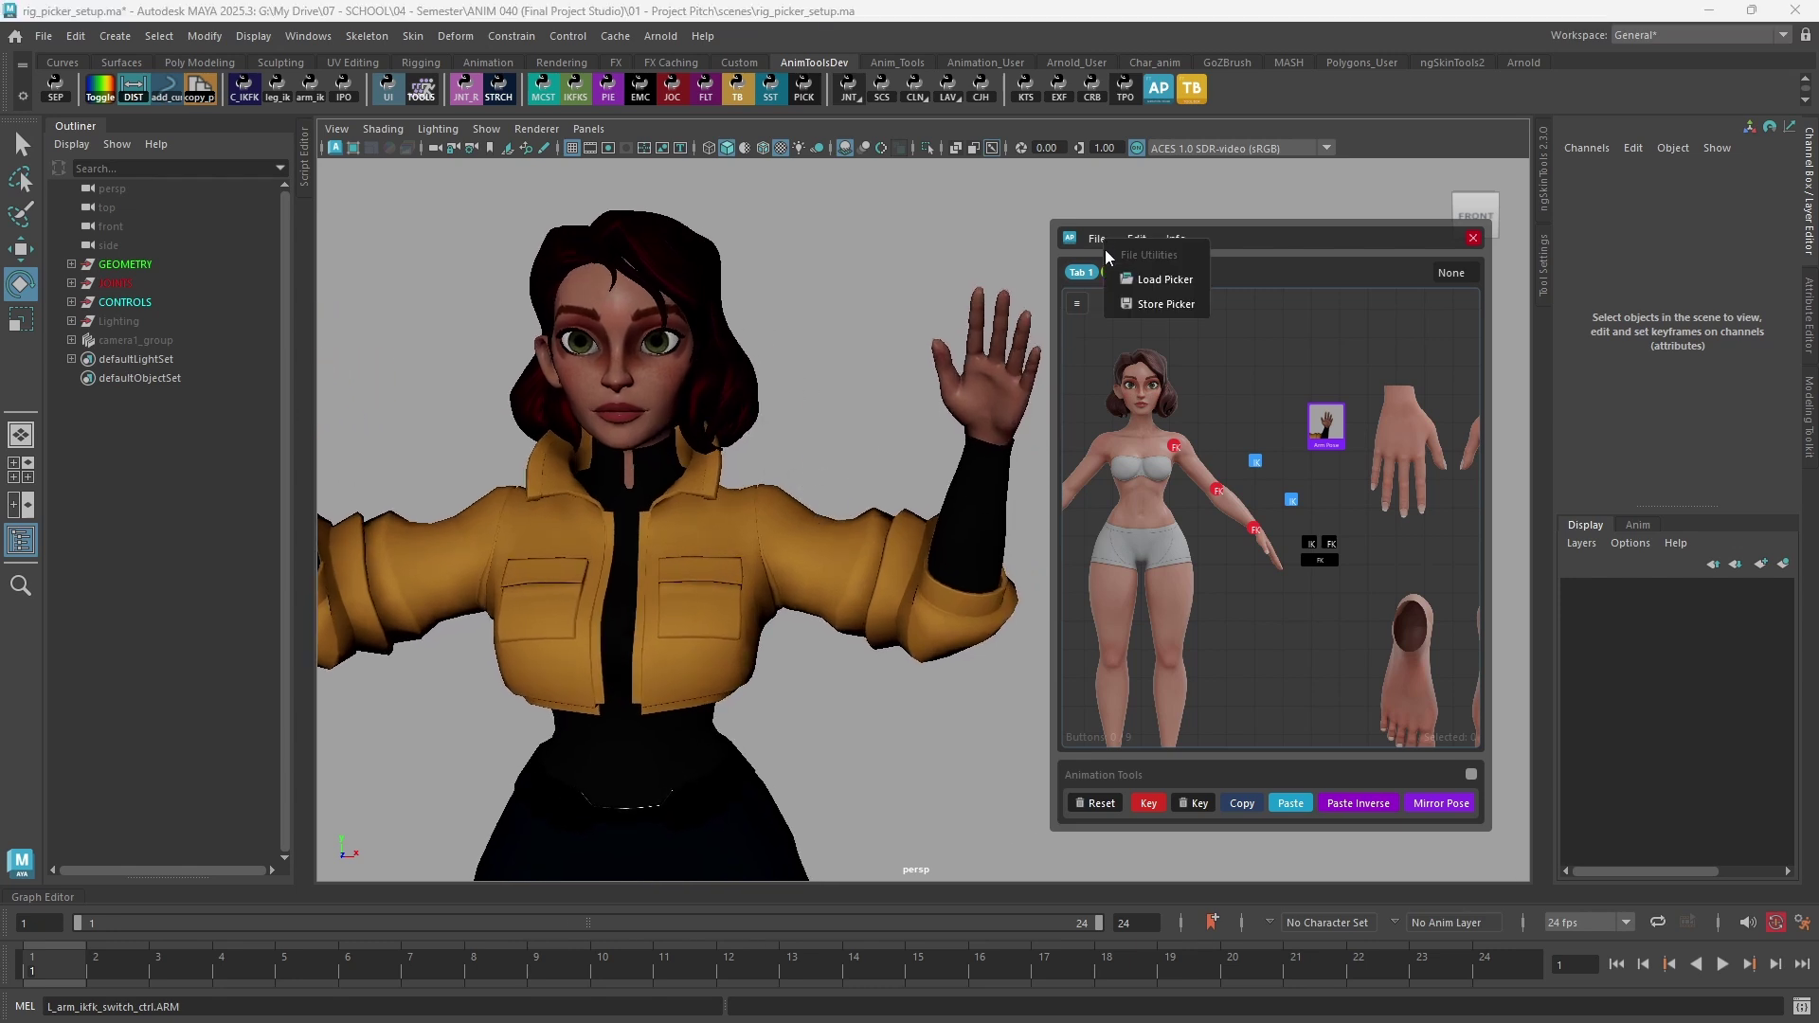
mouse_move(825, 410)
left_mouse_down("alt")
mouse_move(849, 416)
mouse_move(826, 405)
left_mouse_up("alt")
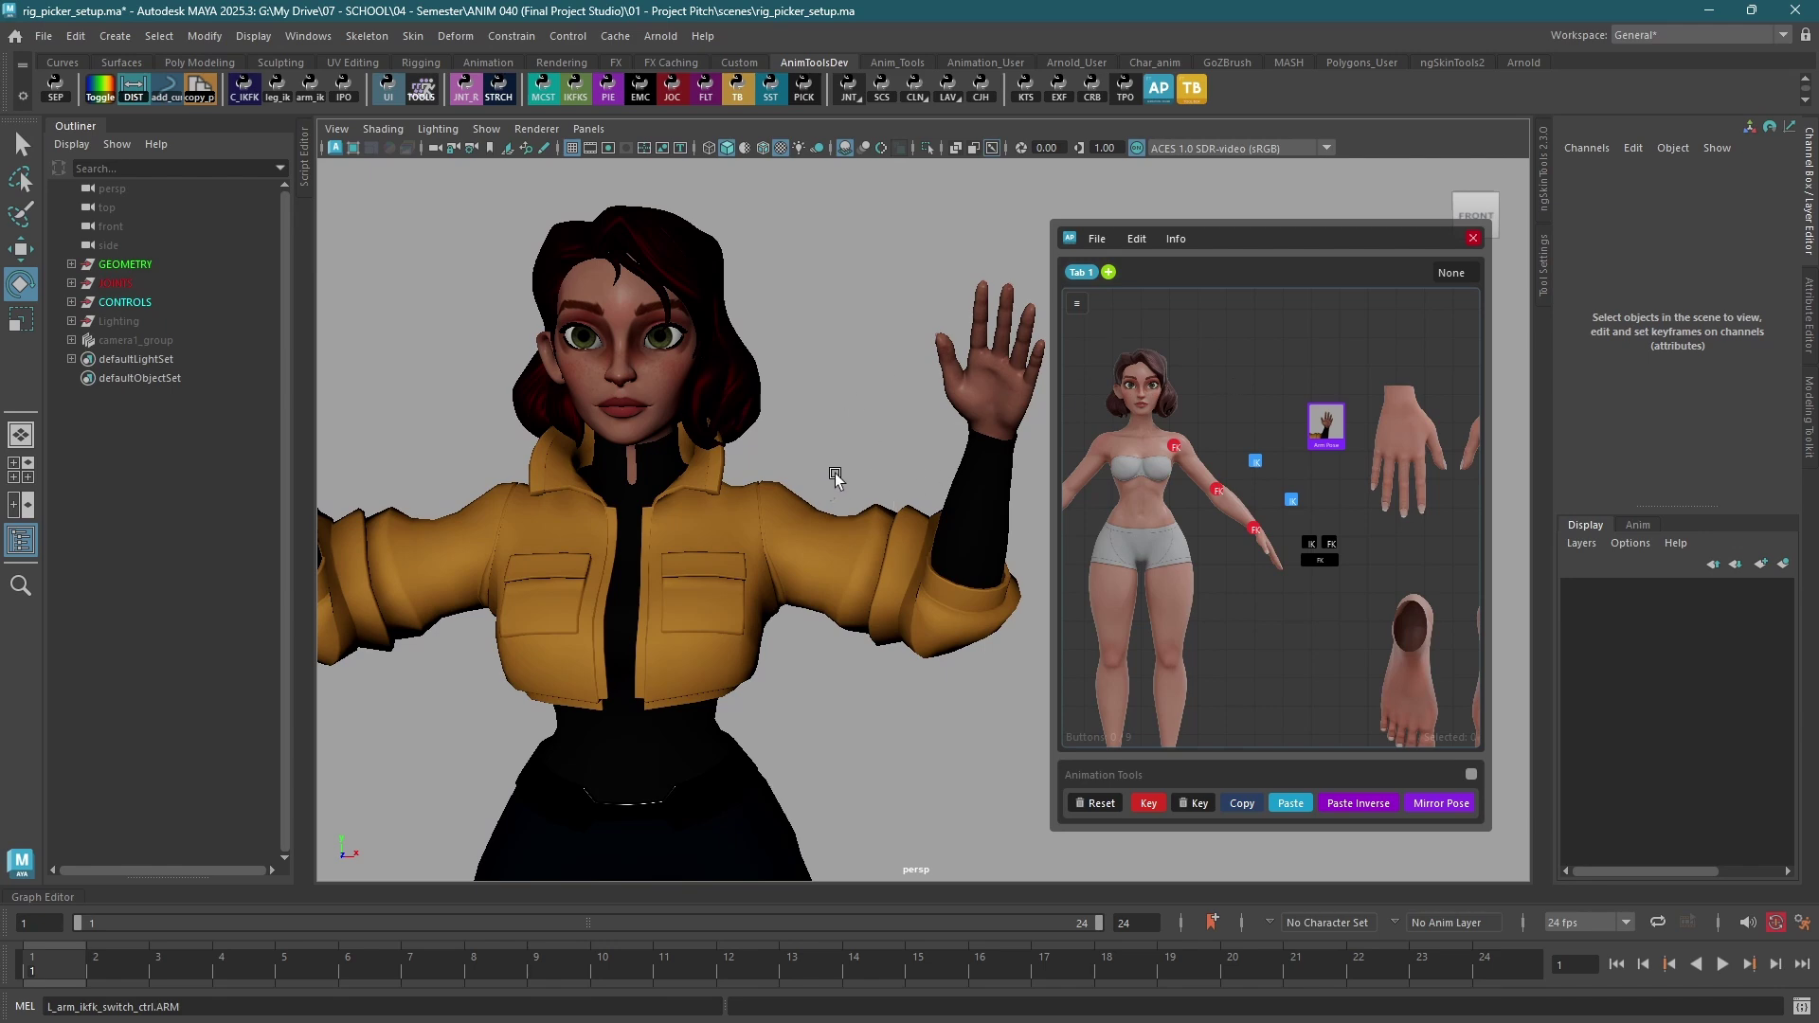
- Load rig_picker_data_07.json from the project's rig folder into the picker
key("alt+Tab")
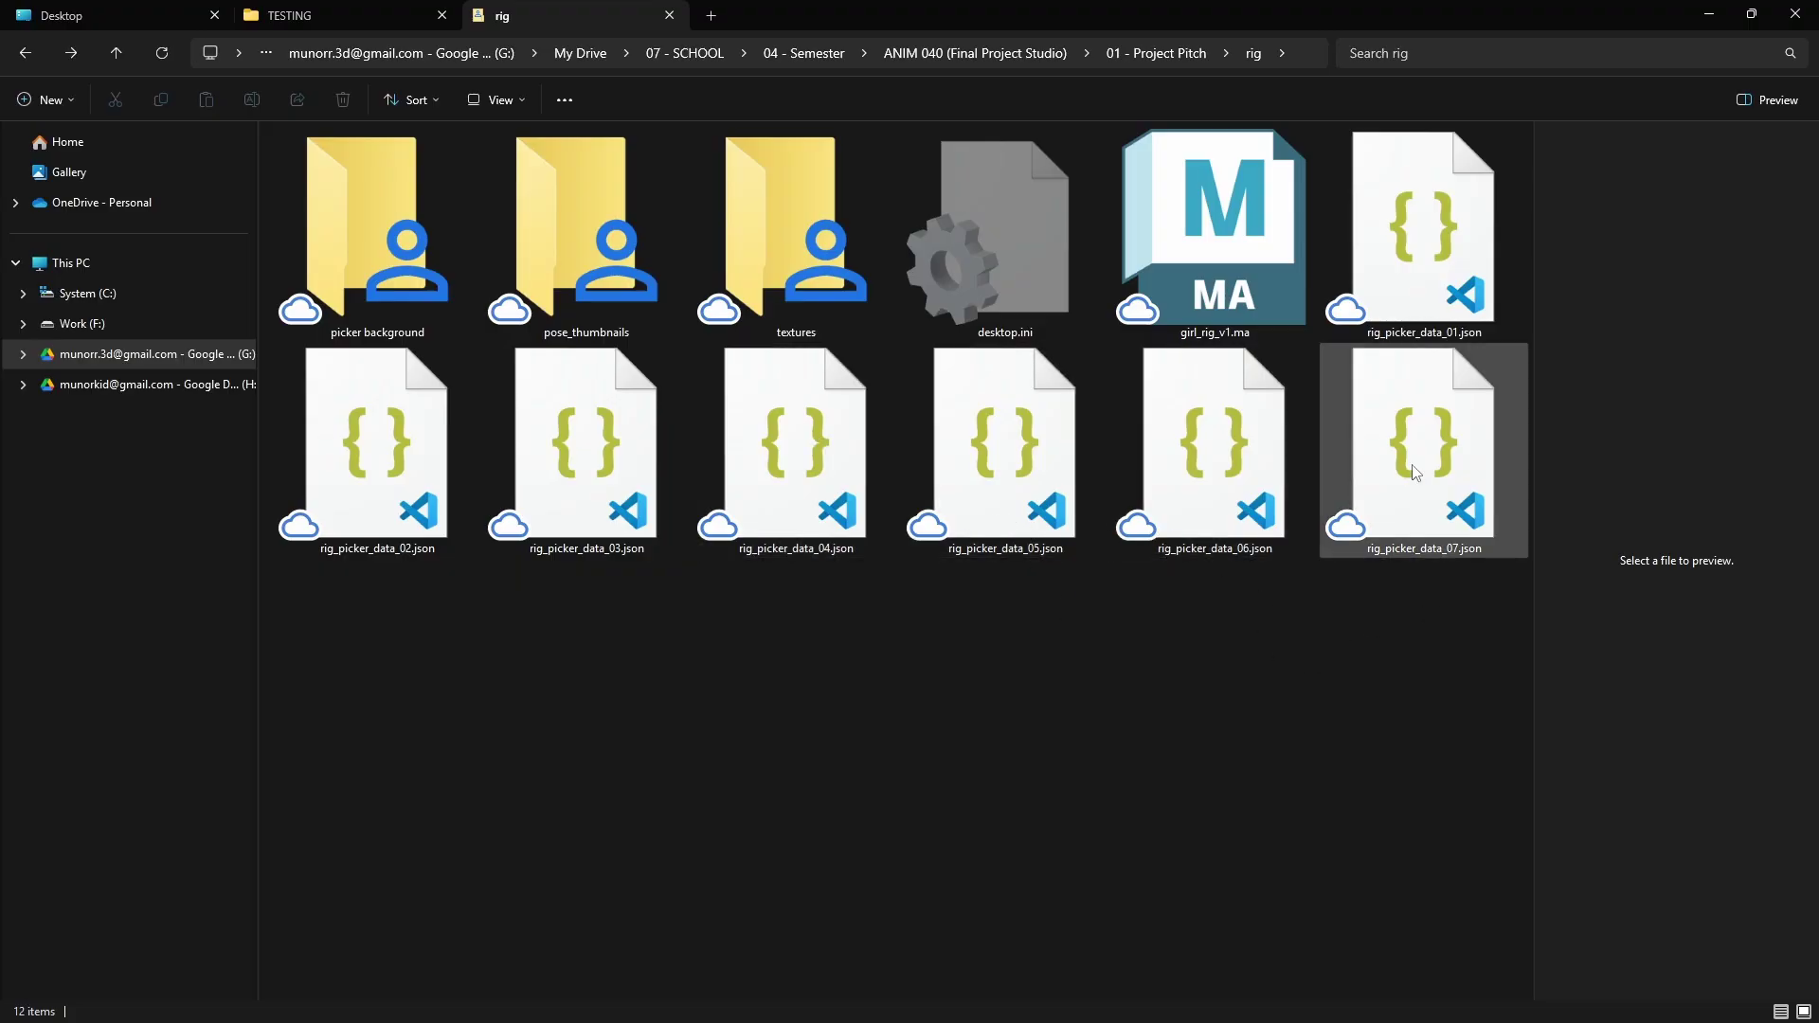
left_click_drag(1418, 471, 1208, 343)
key("alt+Tab")
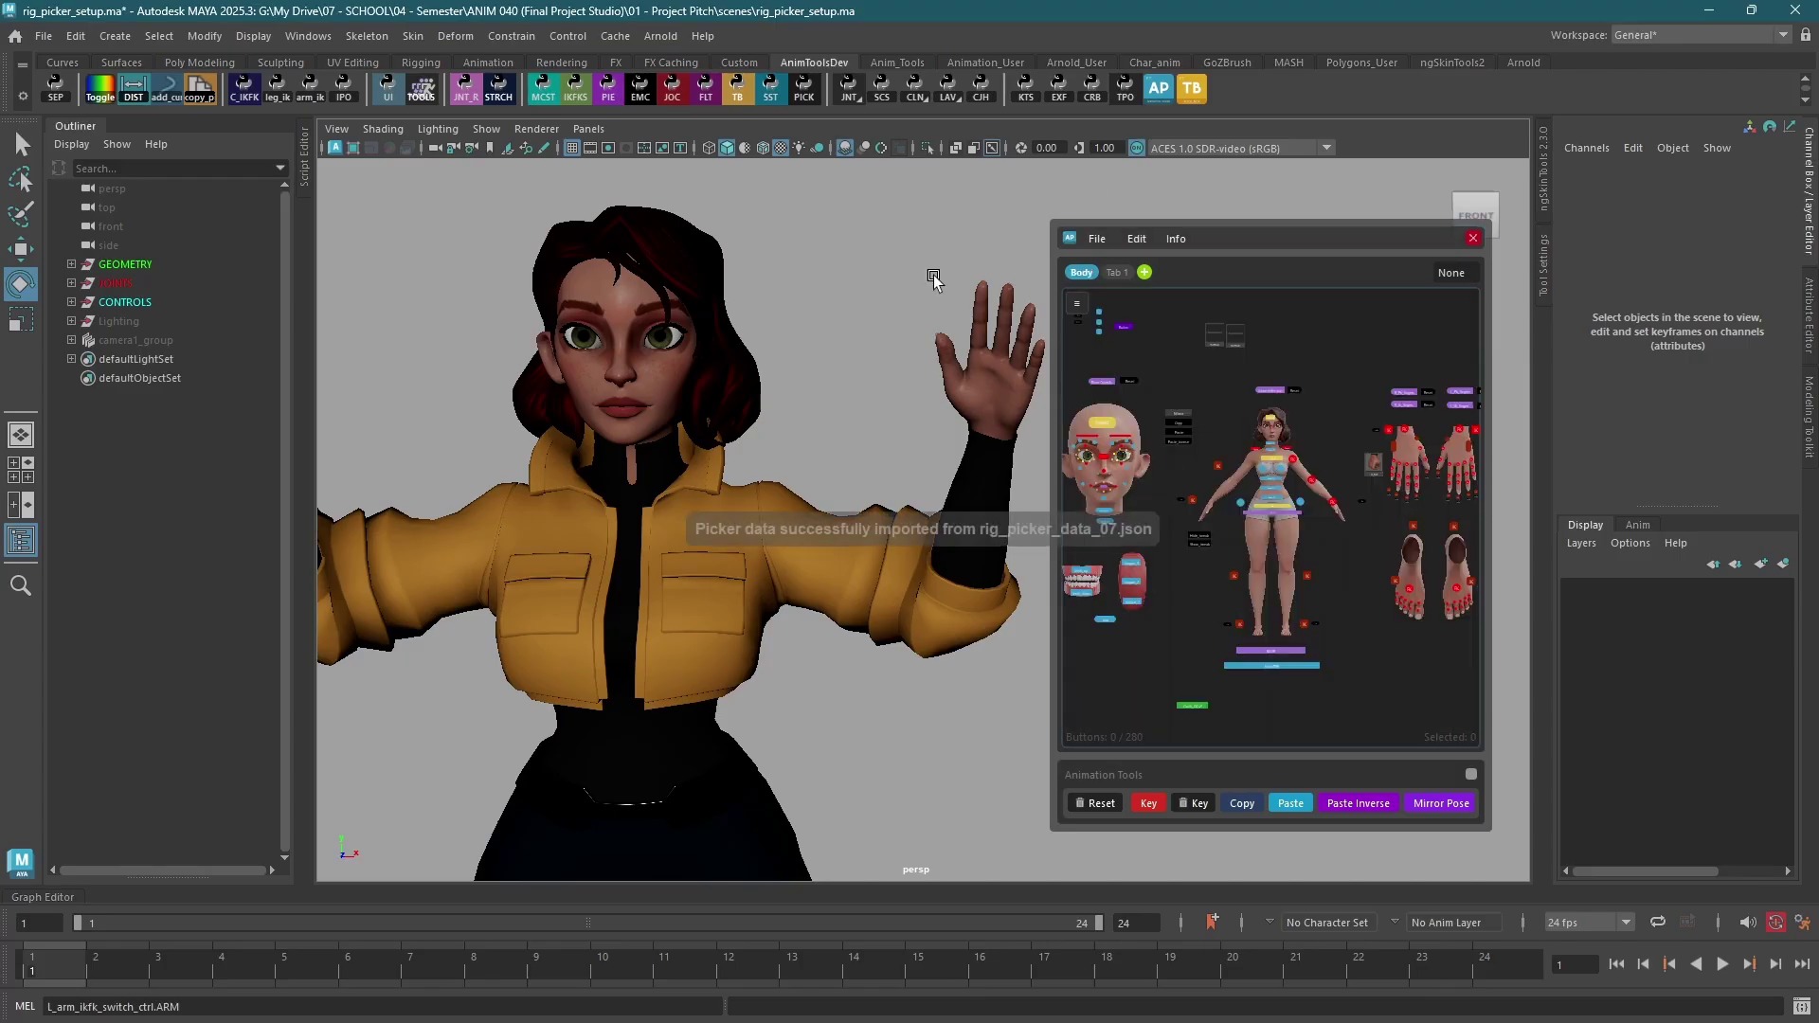
- Select all body controls through the imported Body picker and reset the character to its default pose
scroll(1232, 597, "down", 5)
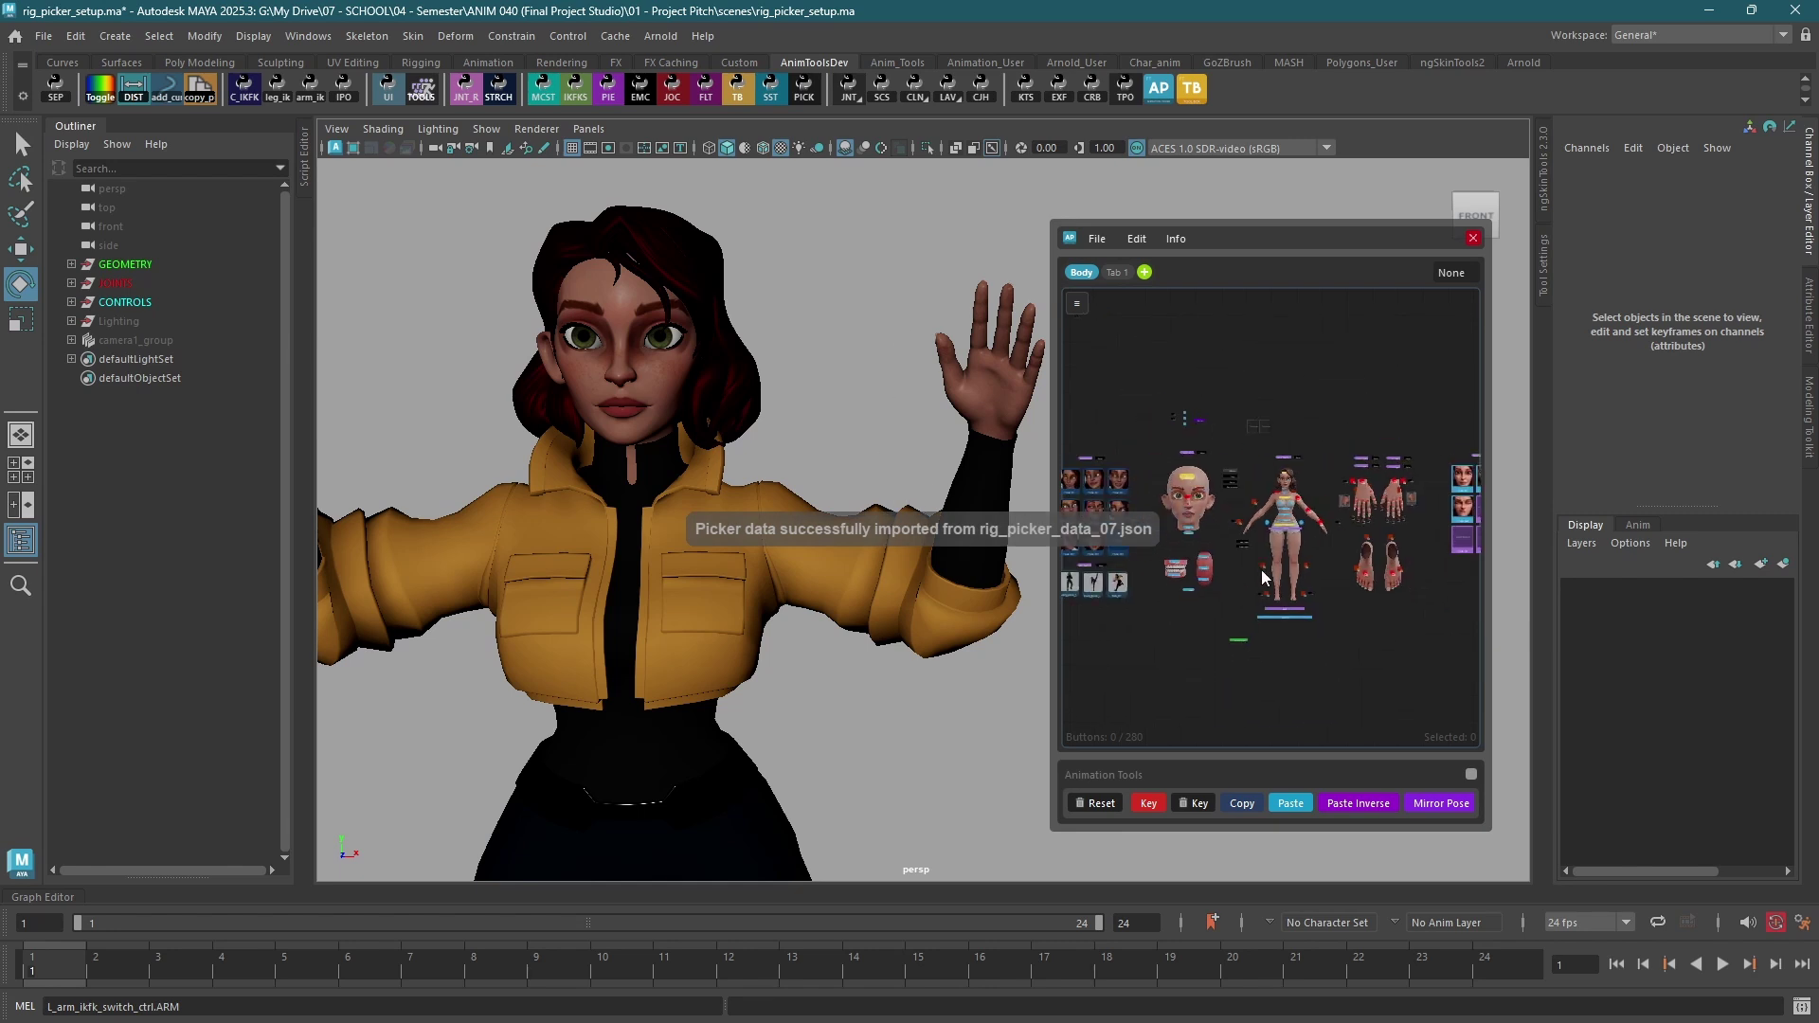
scroll(1300, 515, "up", 4)
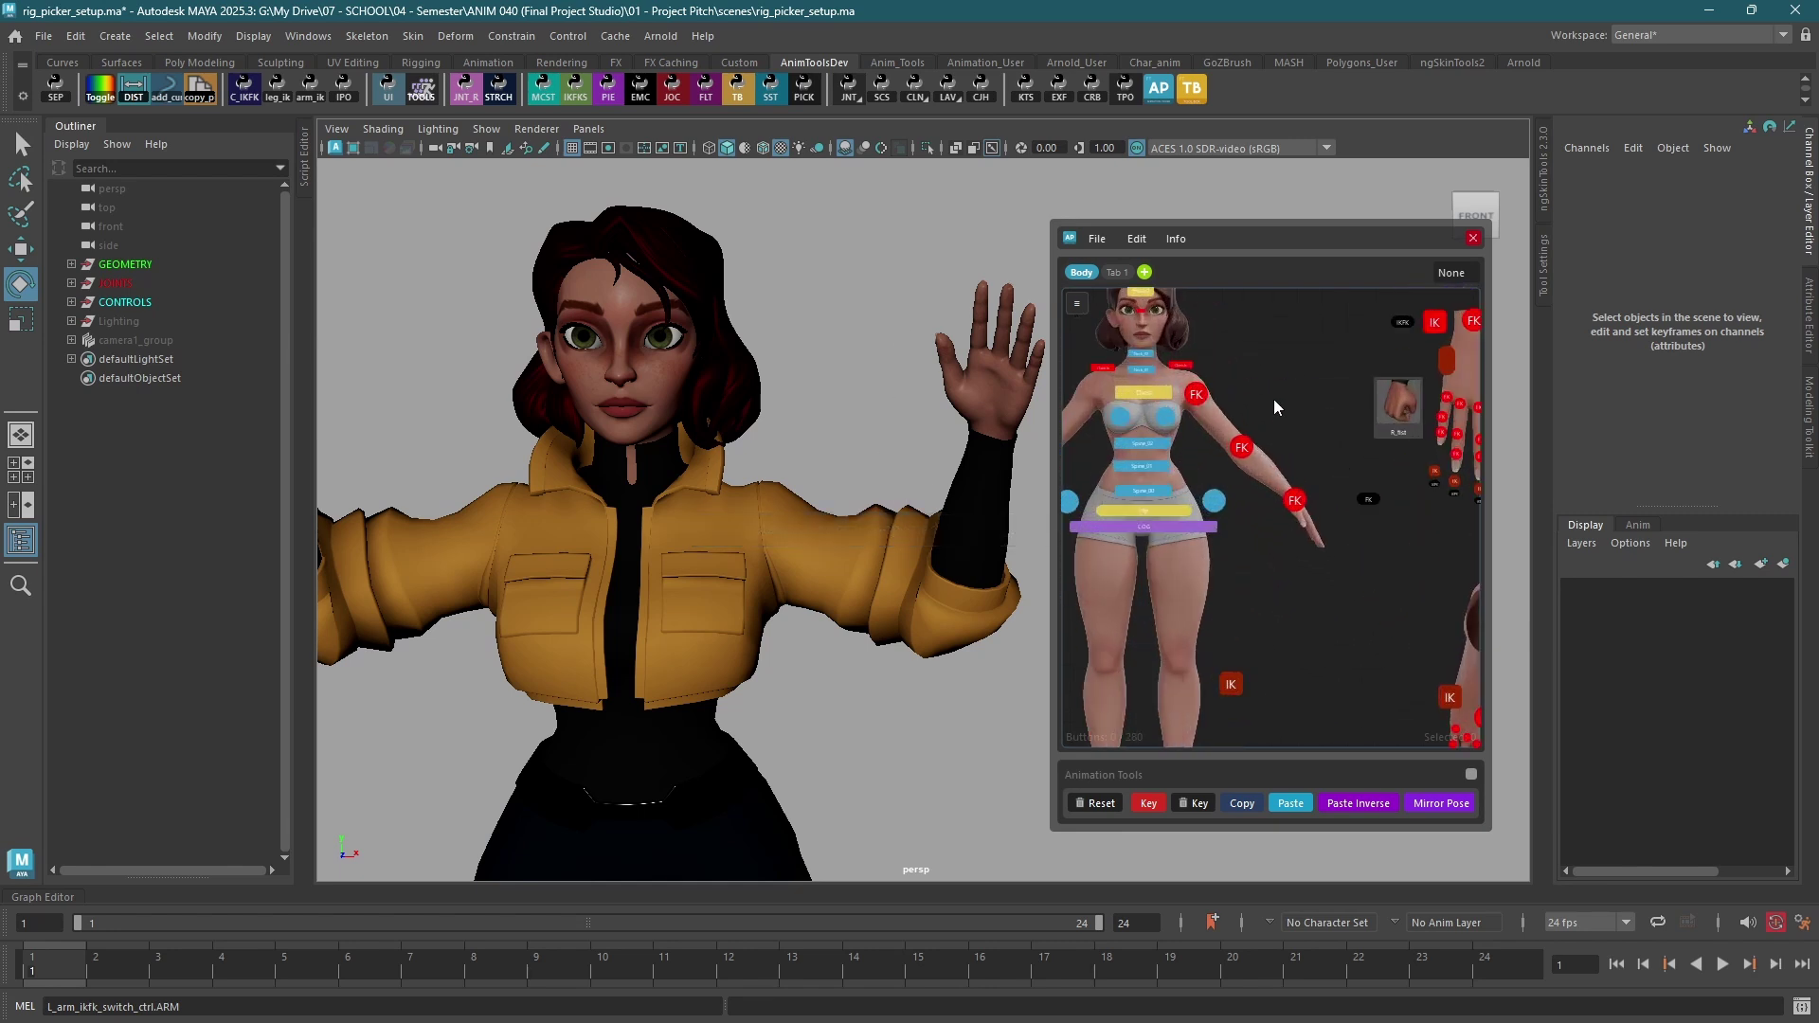
scroll(1273, 400, "down", 3)
left_click(1222, 523)
middle_click_drag(1277, 486, 1312, 442)
left_click(1228, 360)
left_click(1261, 360)
scroll(830, 571, "down", 5)
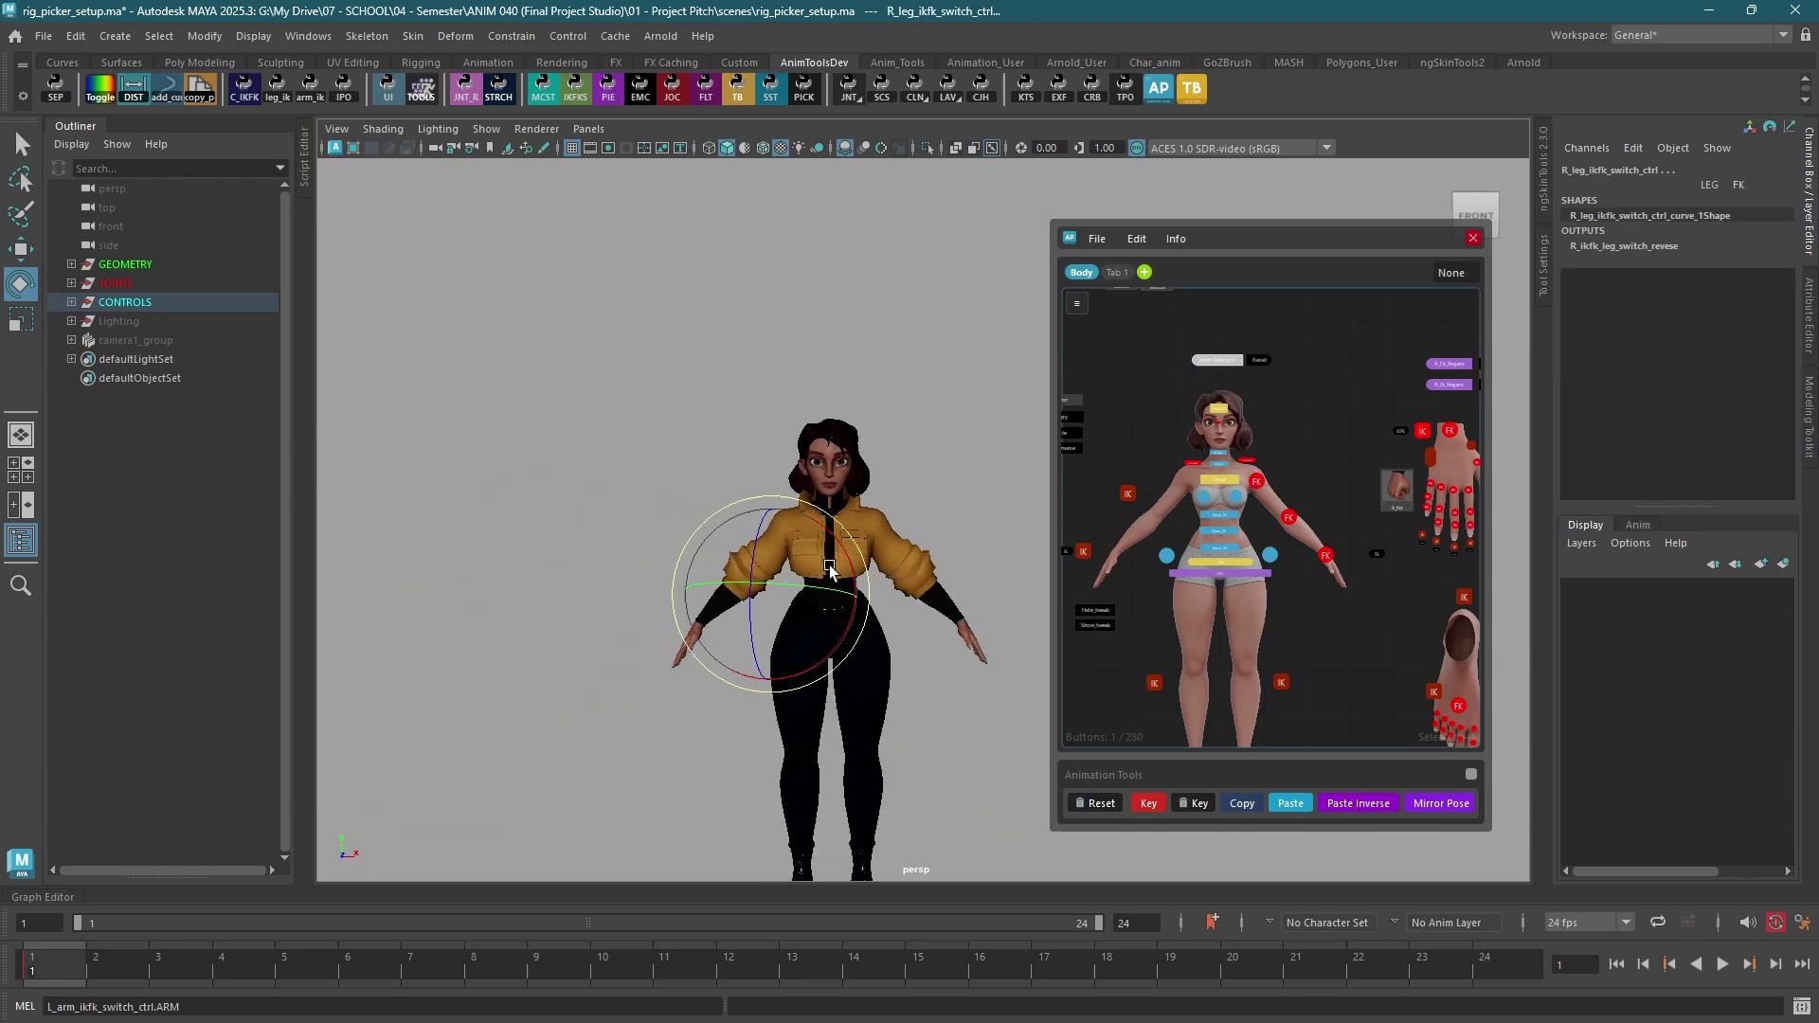
left_click_drag(830, 568, 792, 561, "alt")
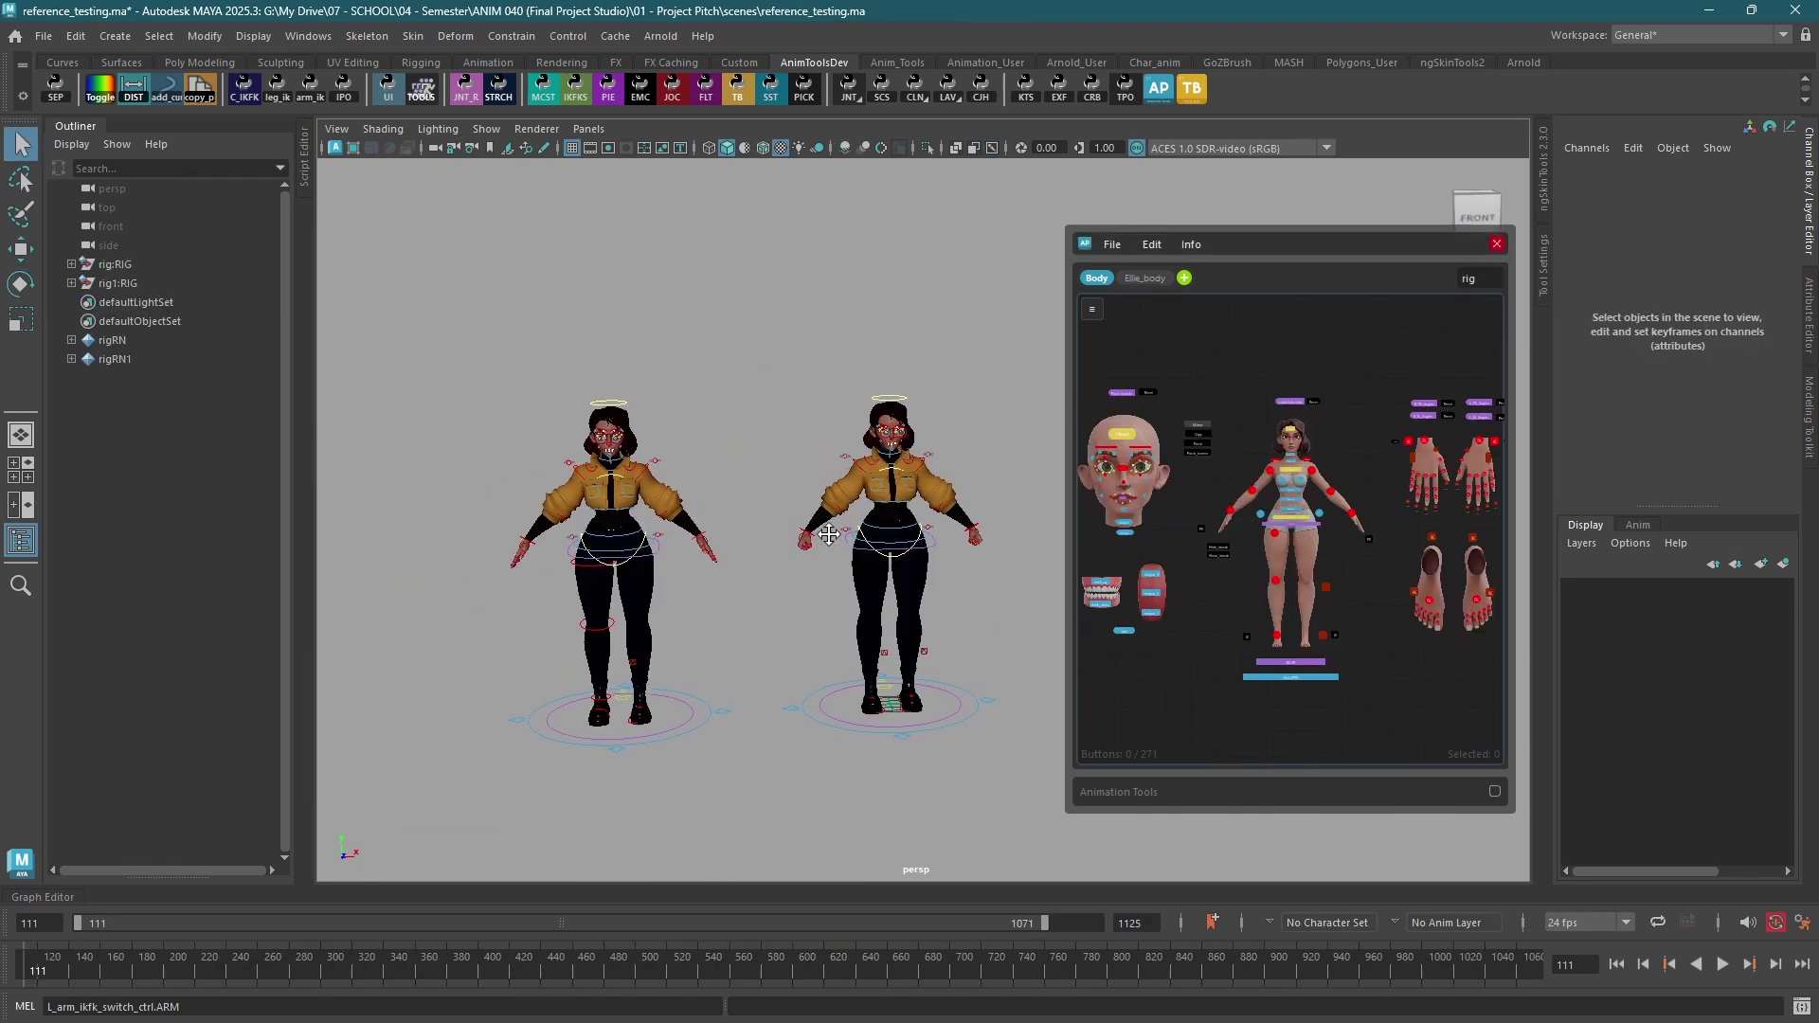
- Move the picker window clear of the two referenced characters and try the namespaces None and rig1
left_click_drag(814, 637, 782, 563, "alt")
right_click_drag(783, 563, 811, 657, "alt")
left_click_drag(811, 656, 748, 521, "alt")
scroll(734, 561, "up", 3)
scroll(756, 566, "down", 3)
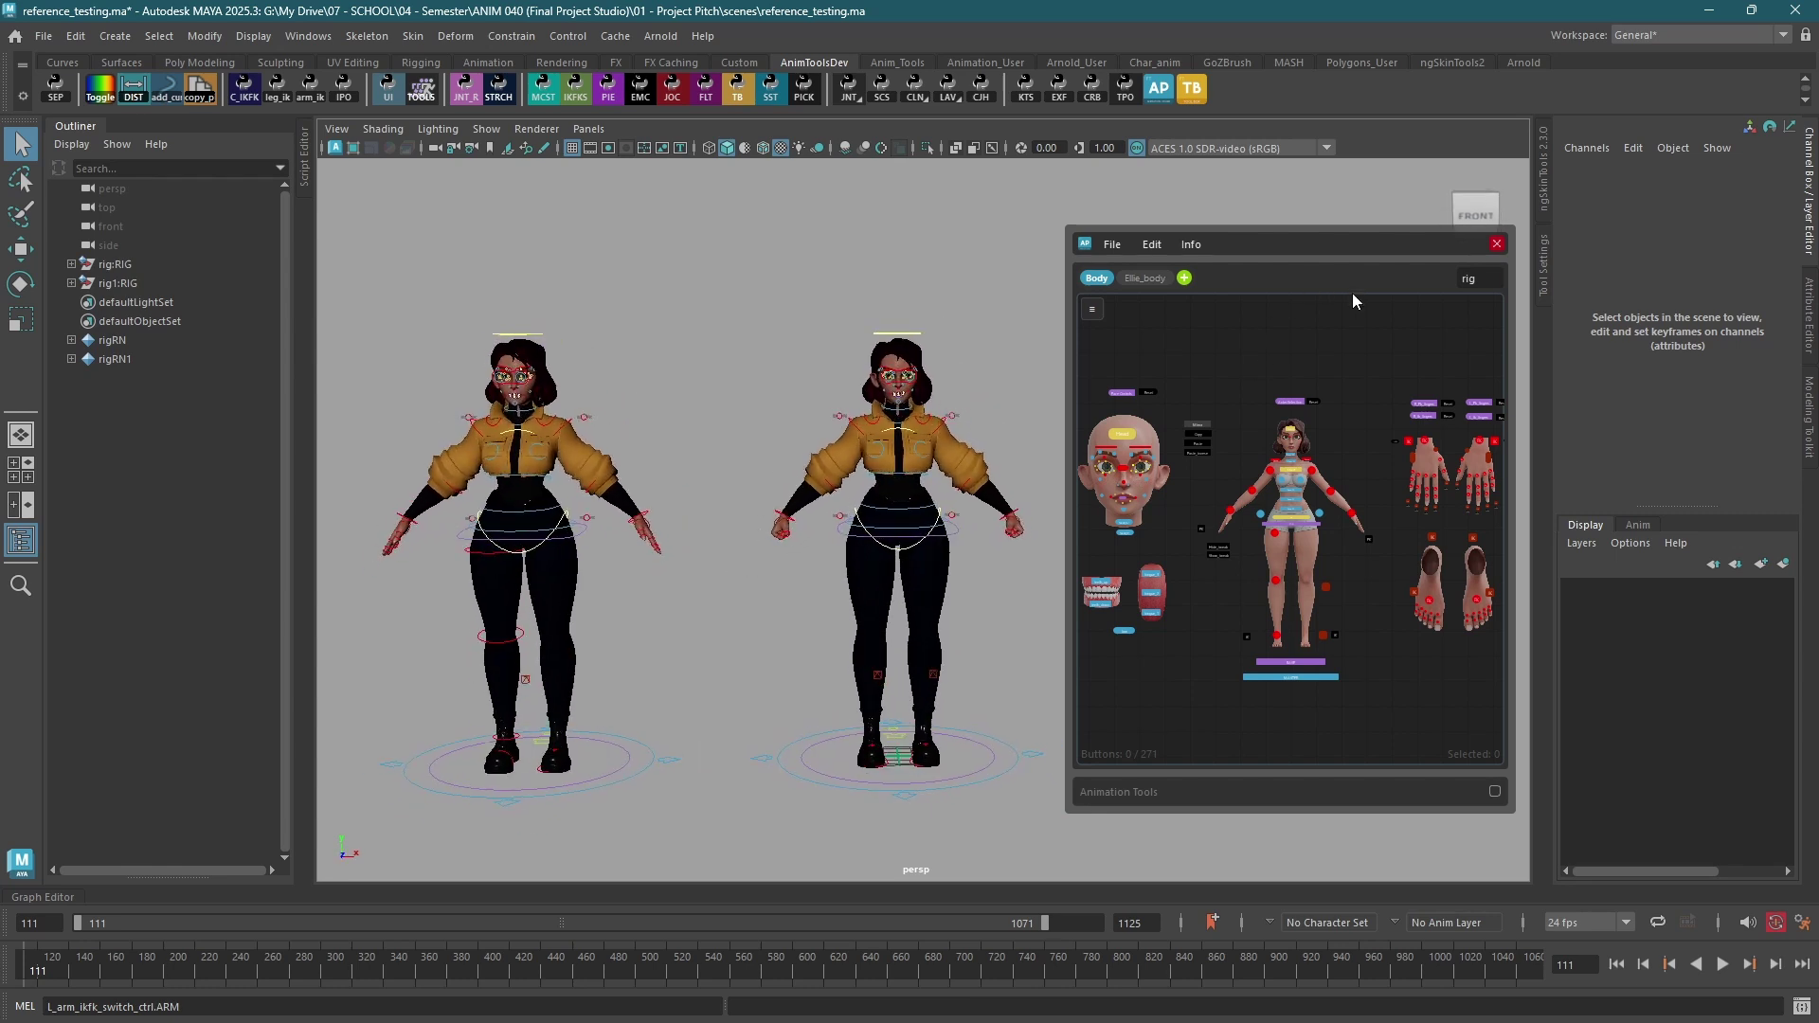
left_click_drag(1438, 245, 1356, 264)
left_click(1421, 275)
left_click_drag(879, 479, 861, 459, "alt")
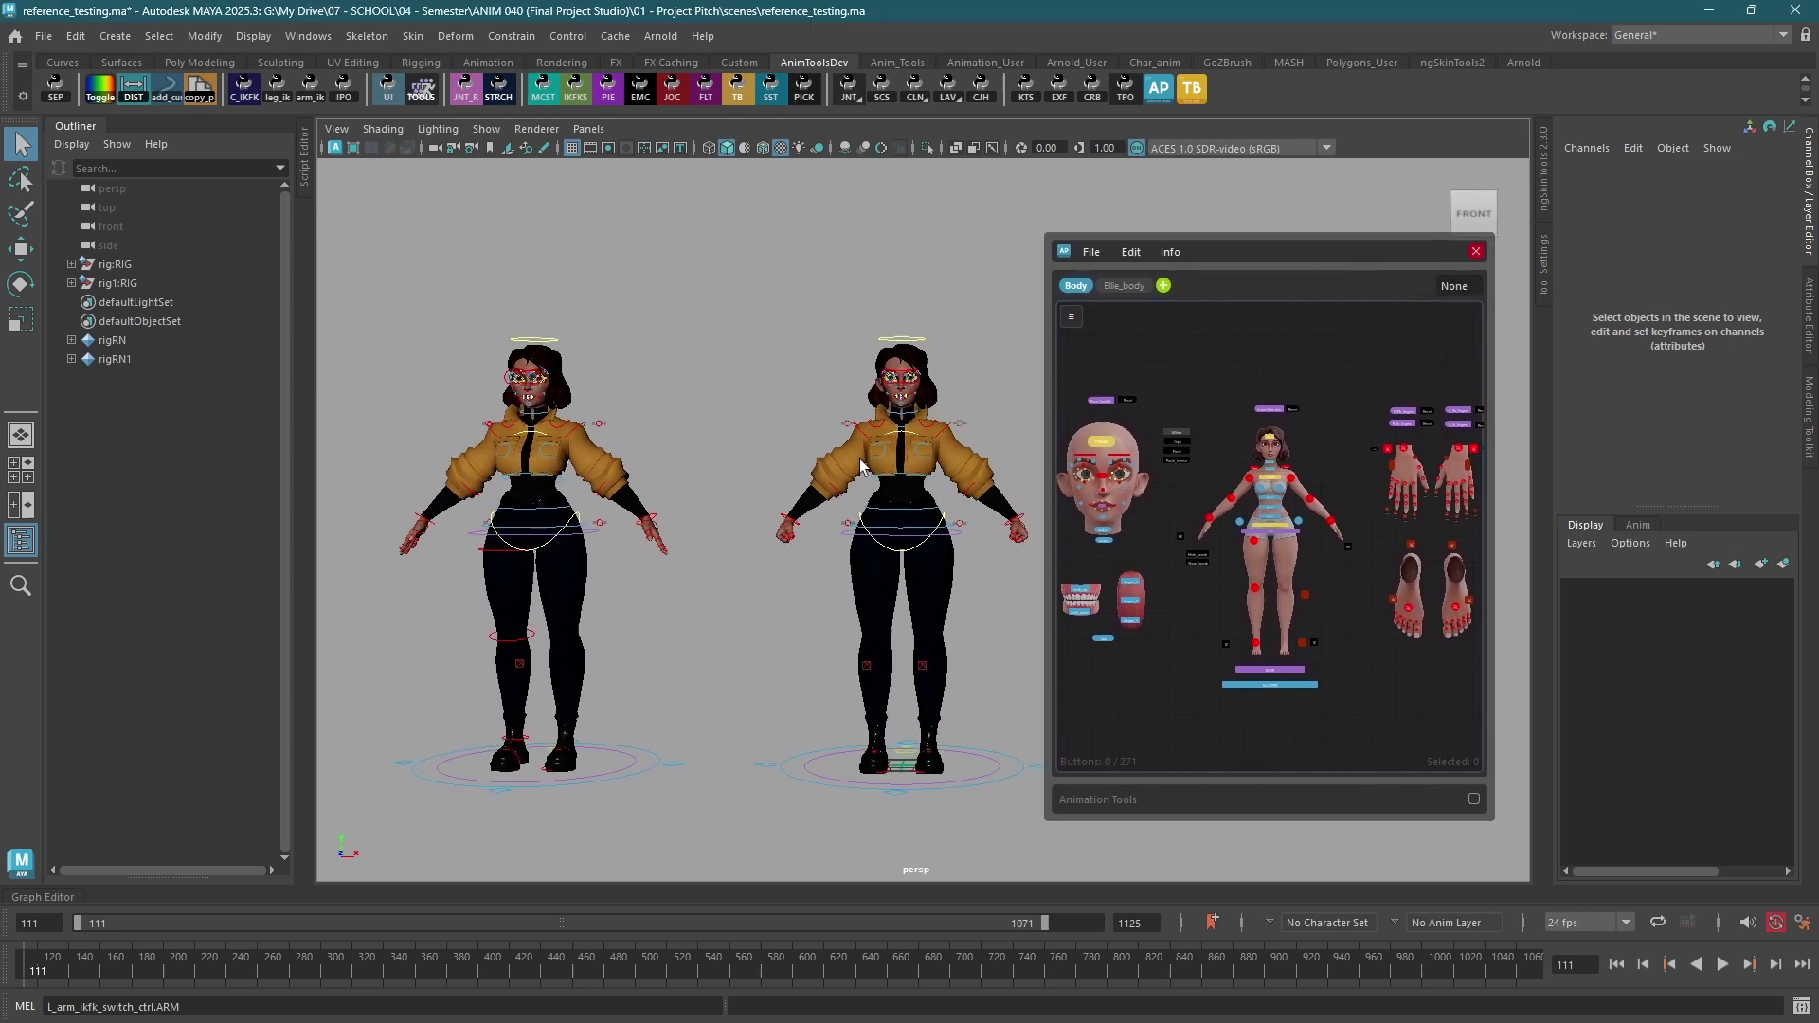
left_click(1454, 286)
left_click_drag(910, 379, 902, 381, "alt")
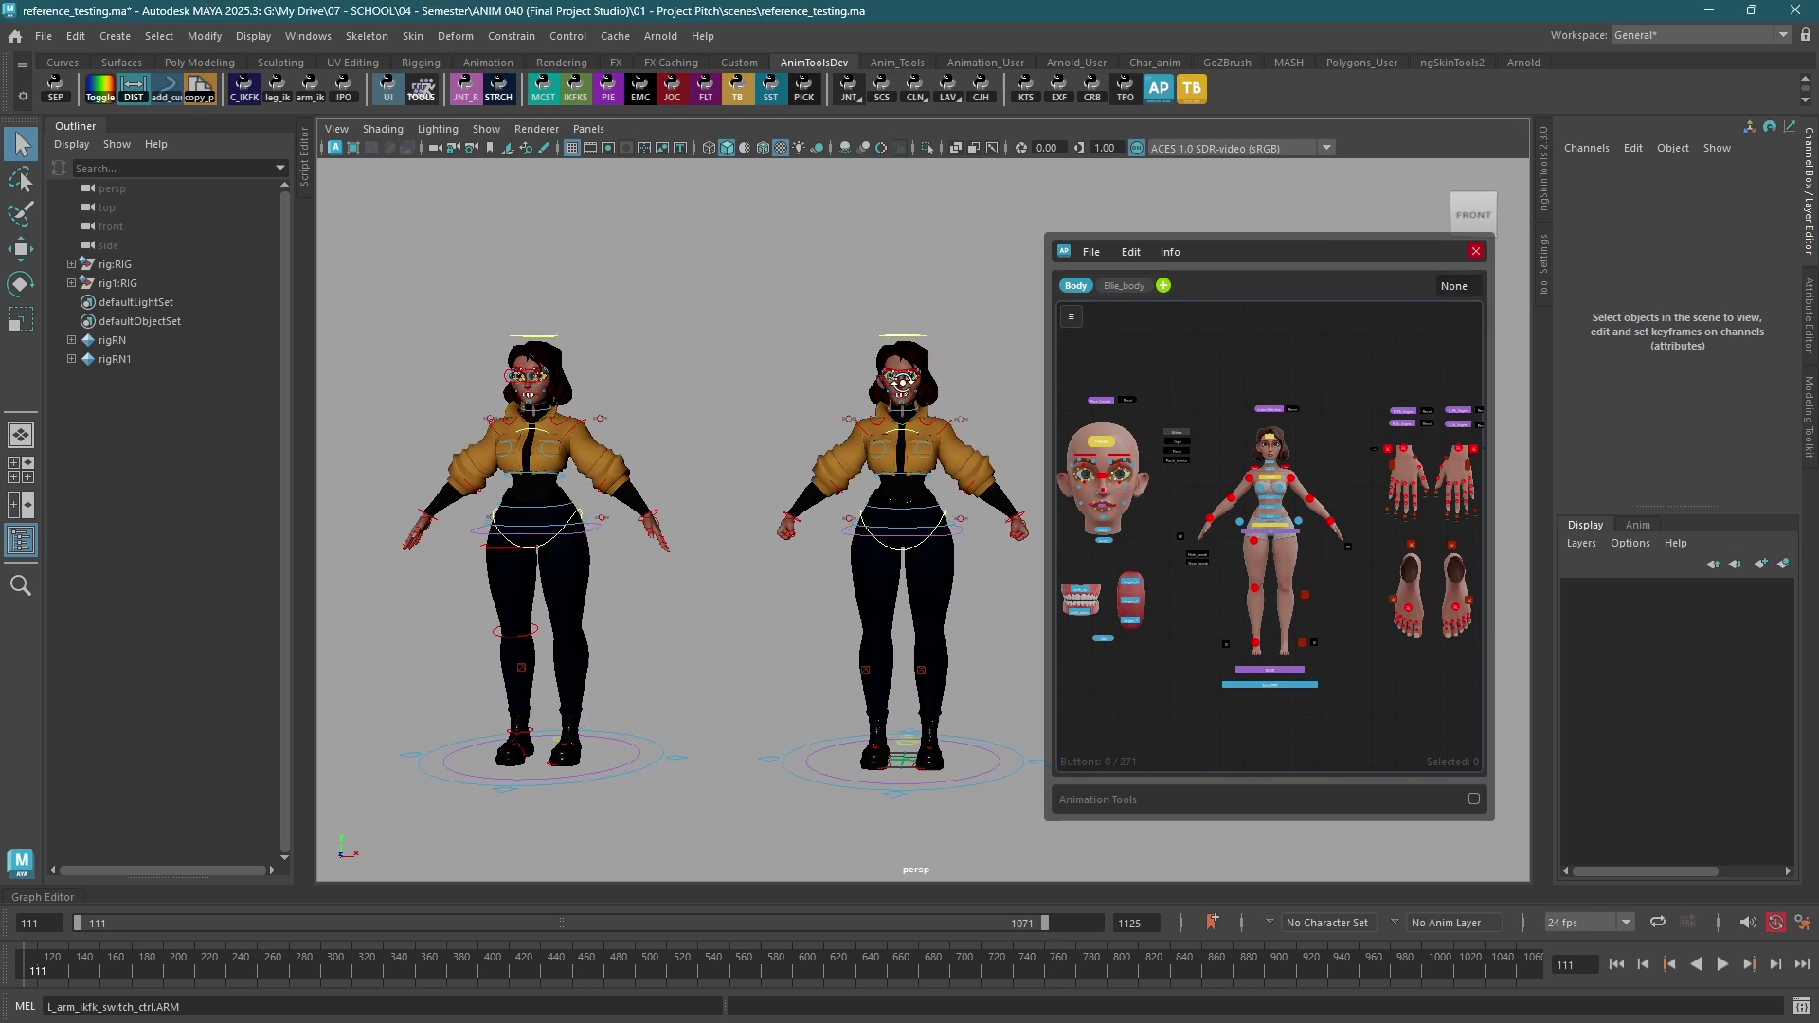
left_click(1452, 286)
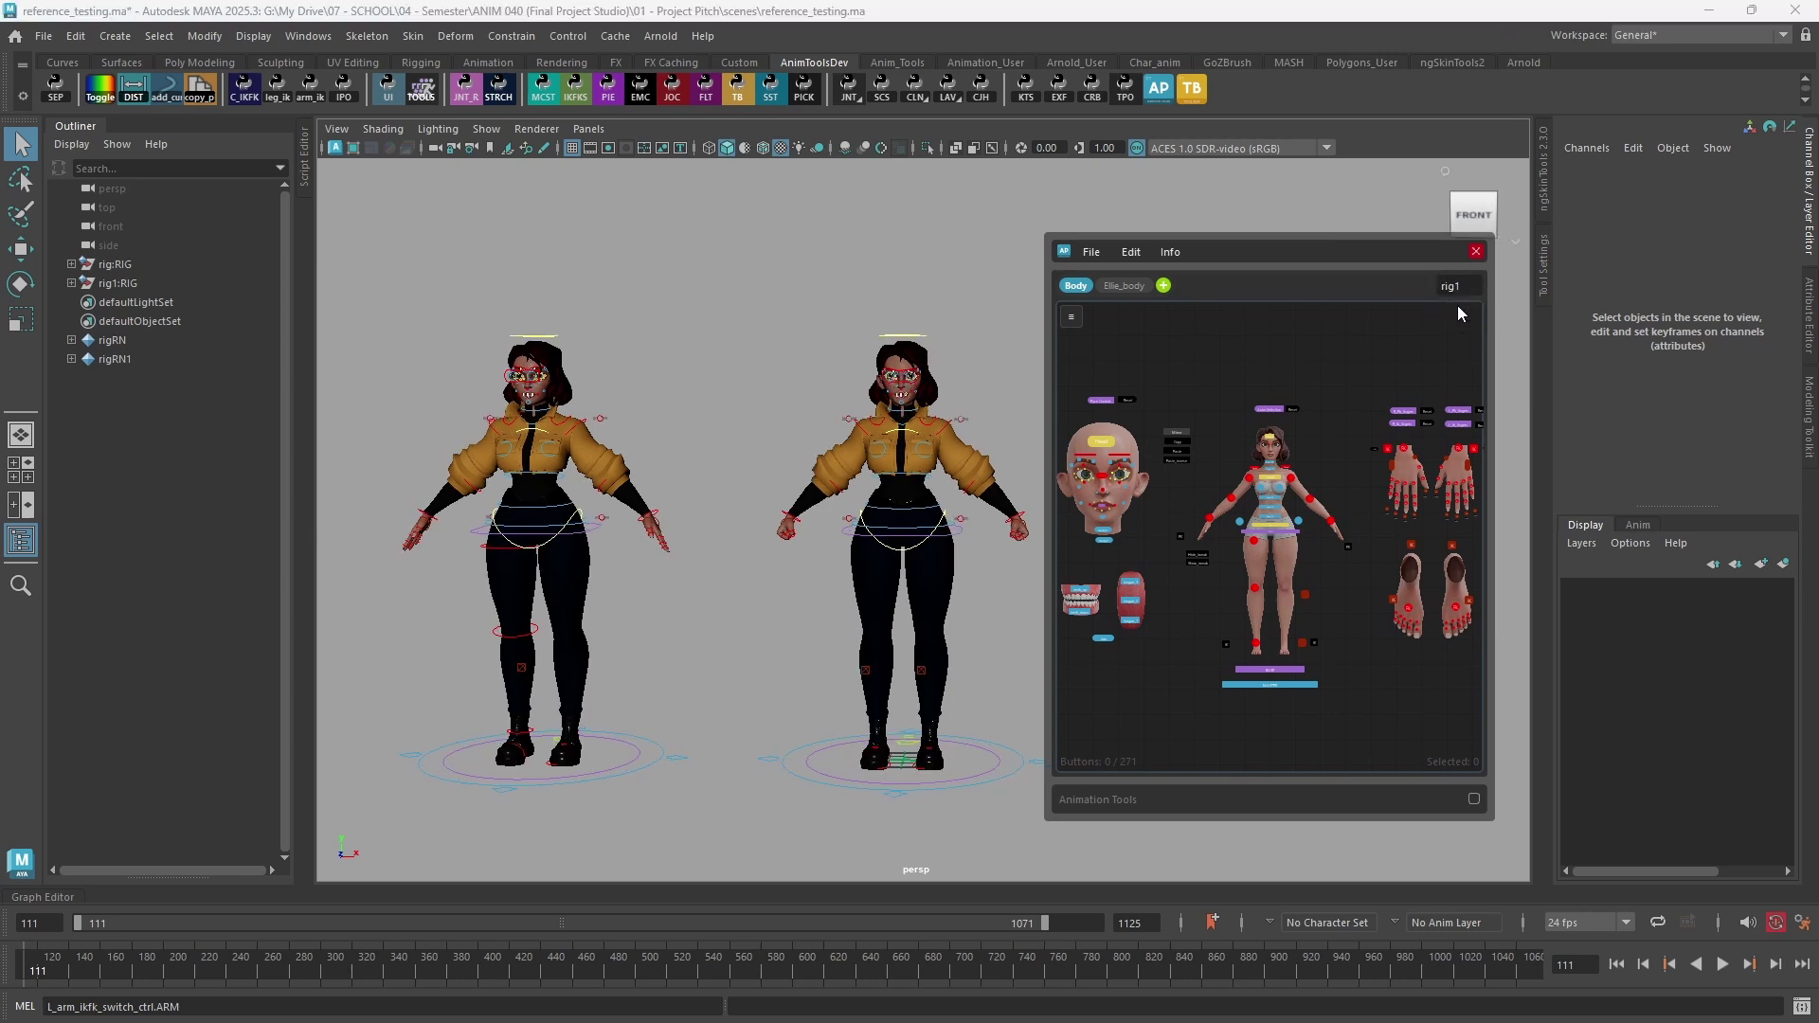
- Set the picker's namespace to rig and apply the run_01 body pose to that character
left_click(1457, 290)
left_click(1450, 320)
middle_click_drag(1216, 452, 1247, 430)
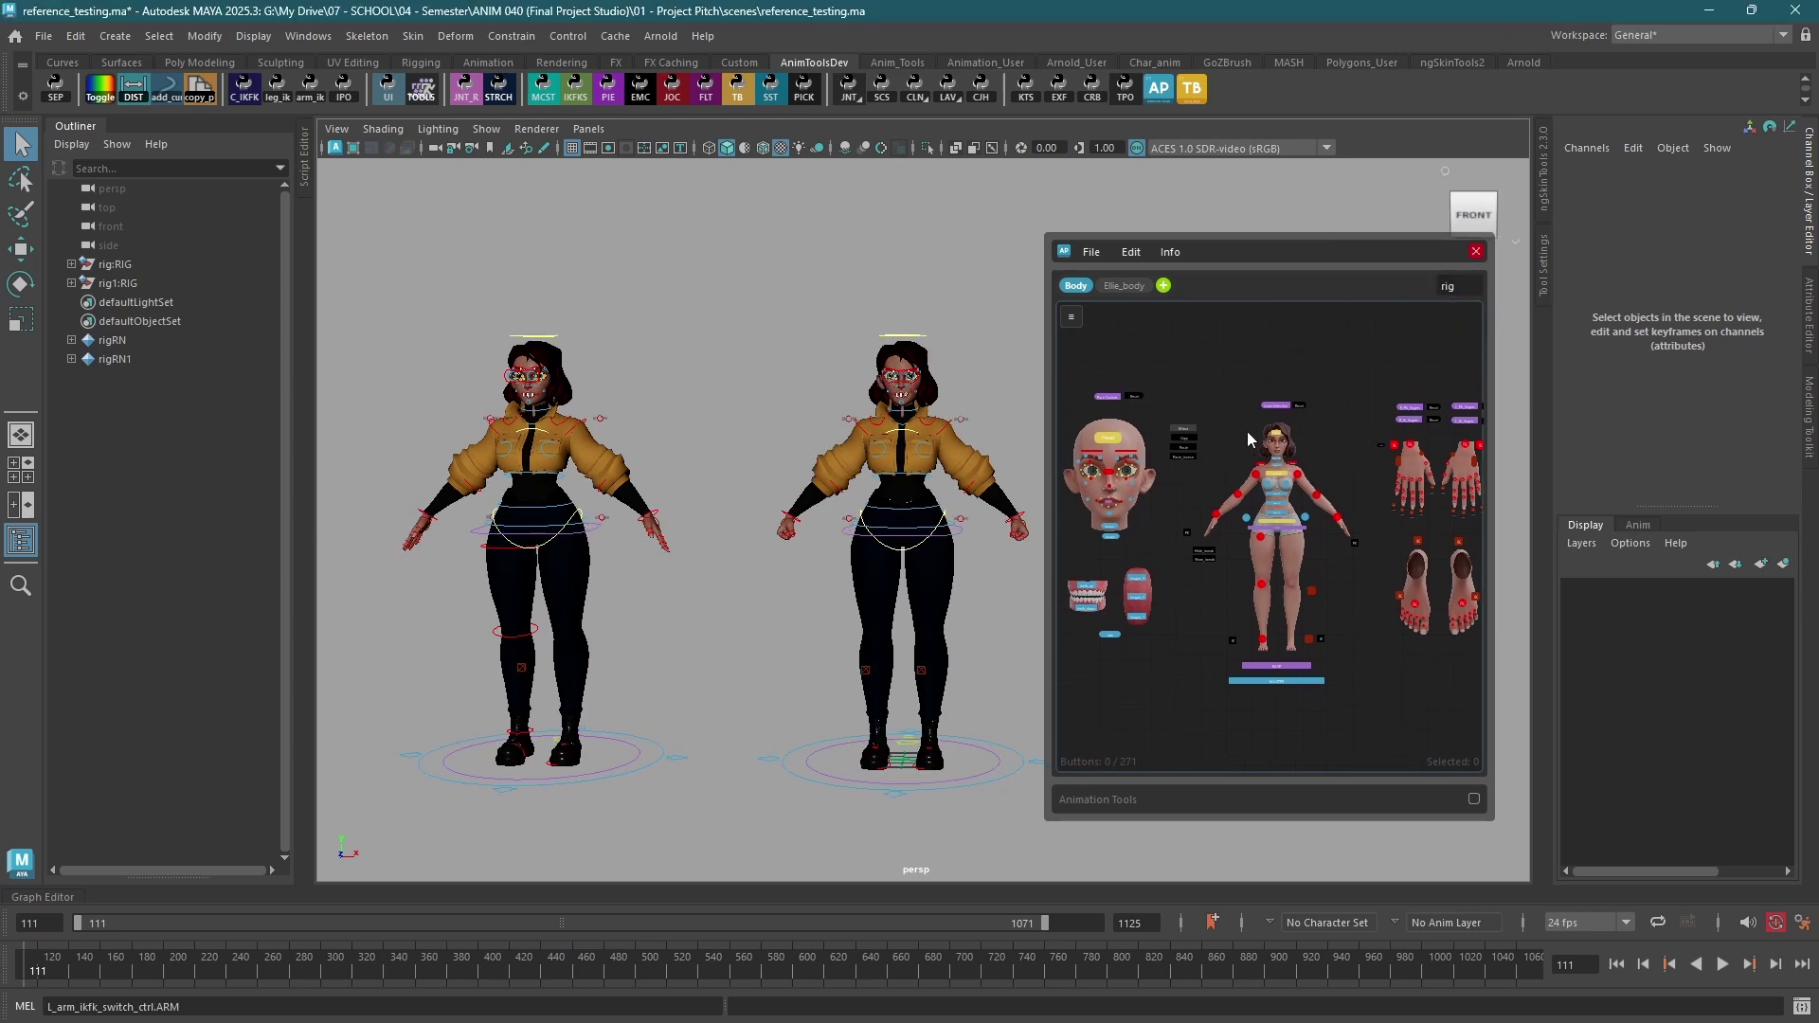
scroll(1300, 507, "down", 4)
middle_click_drag(1210, 531, 1282, 532)
scroll(1283, 549, "up", 6)
left_click(1293, 595)
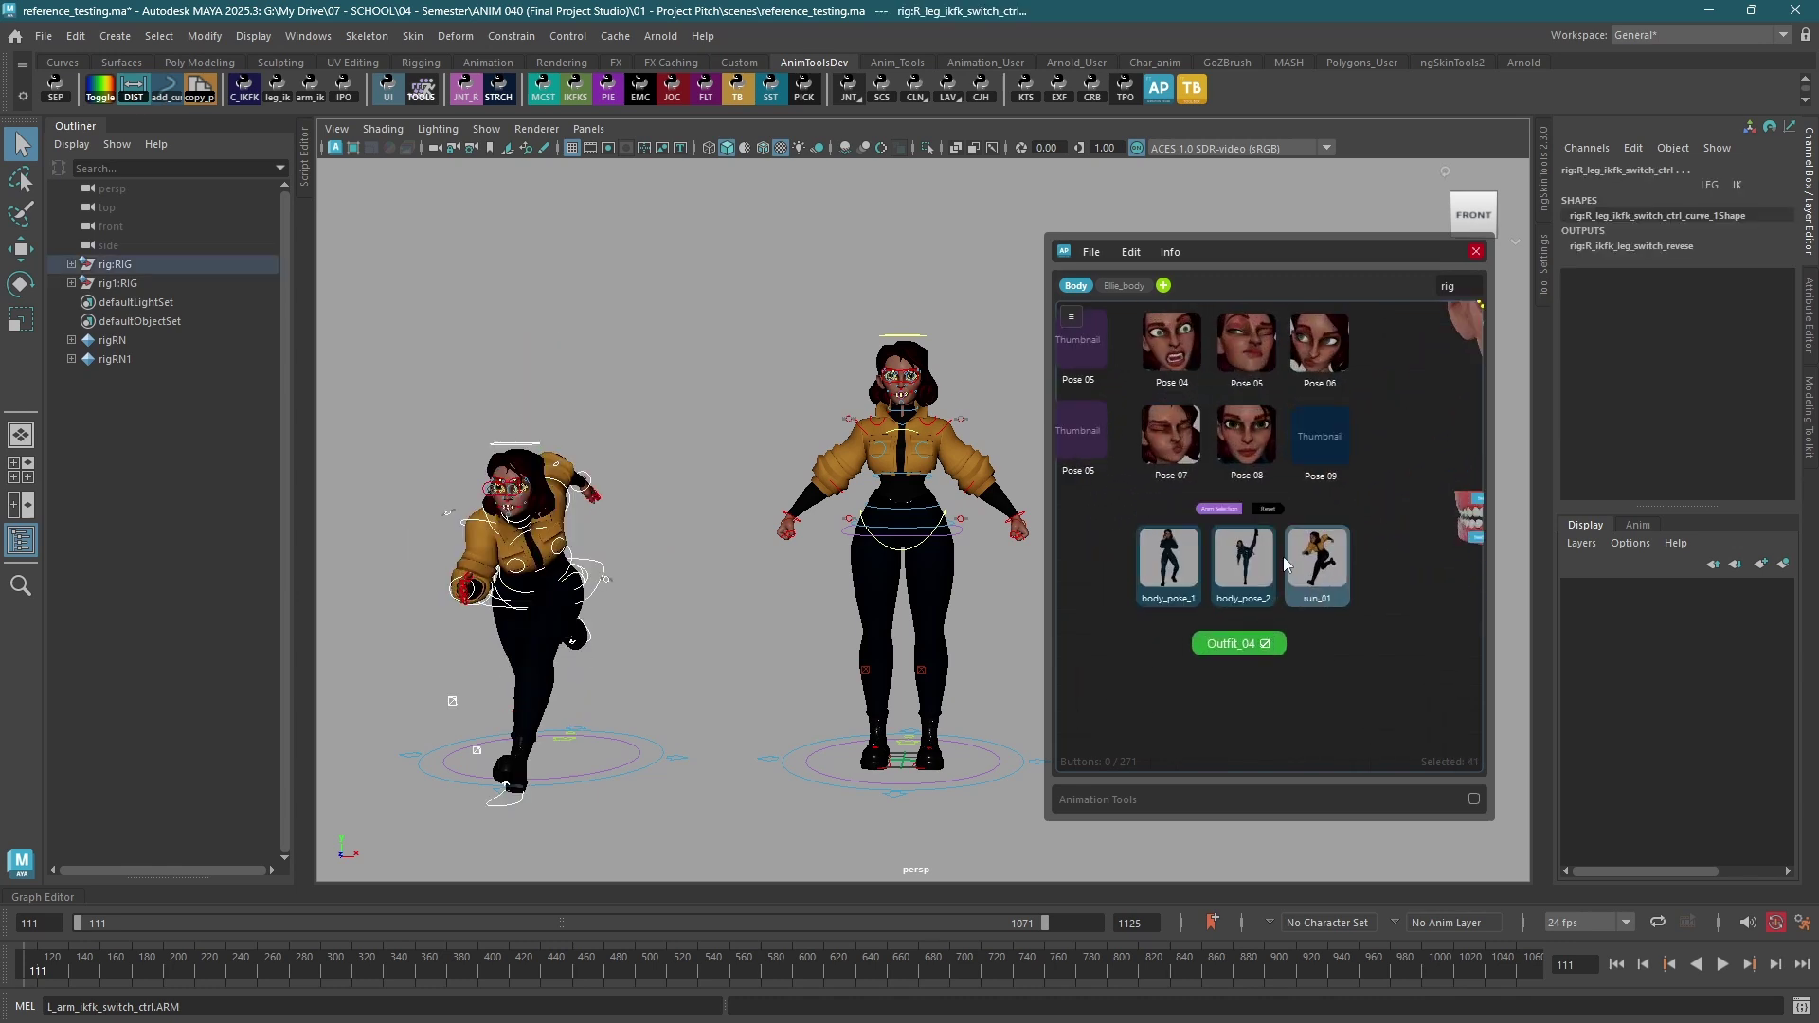
- Switch the picker's namespace to rig1 and apply run_01 followed by body_pose_2 to the second character
left_click_drag(720, 568, 691, 540, "alt")
middle_click_drag(690, 540, 705, 525, "alt")
scroll(900, 532, "down", 2)
middle_click_drag(896, 535, 795, 541, "alt")
left_click(1454, 290)
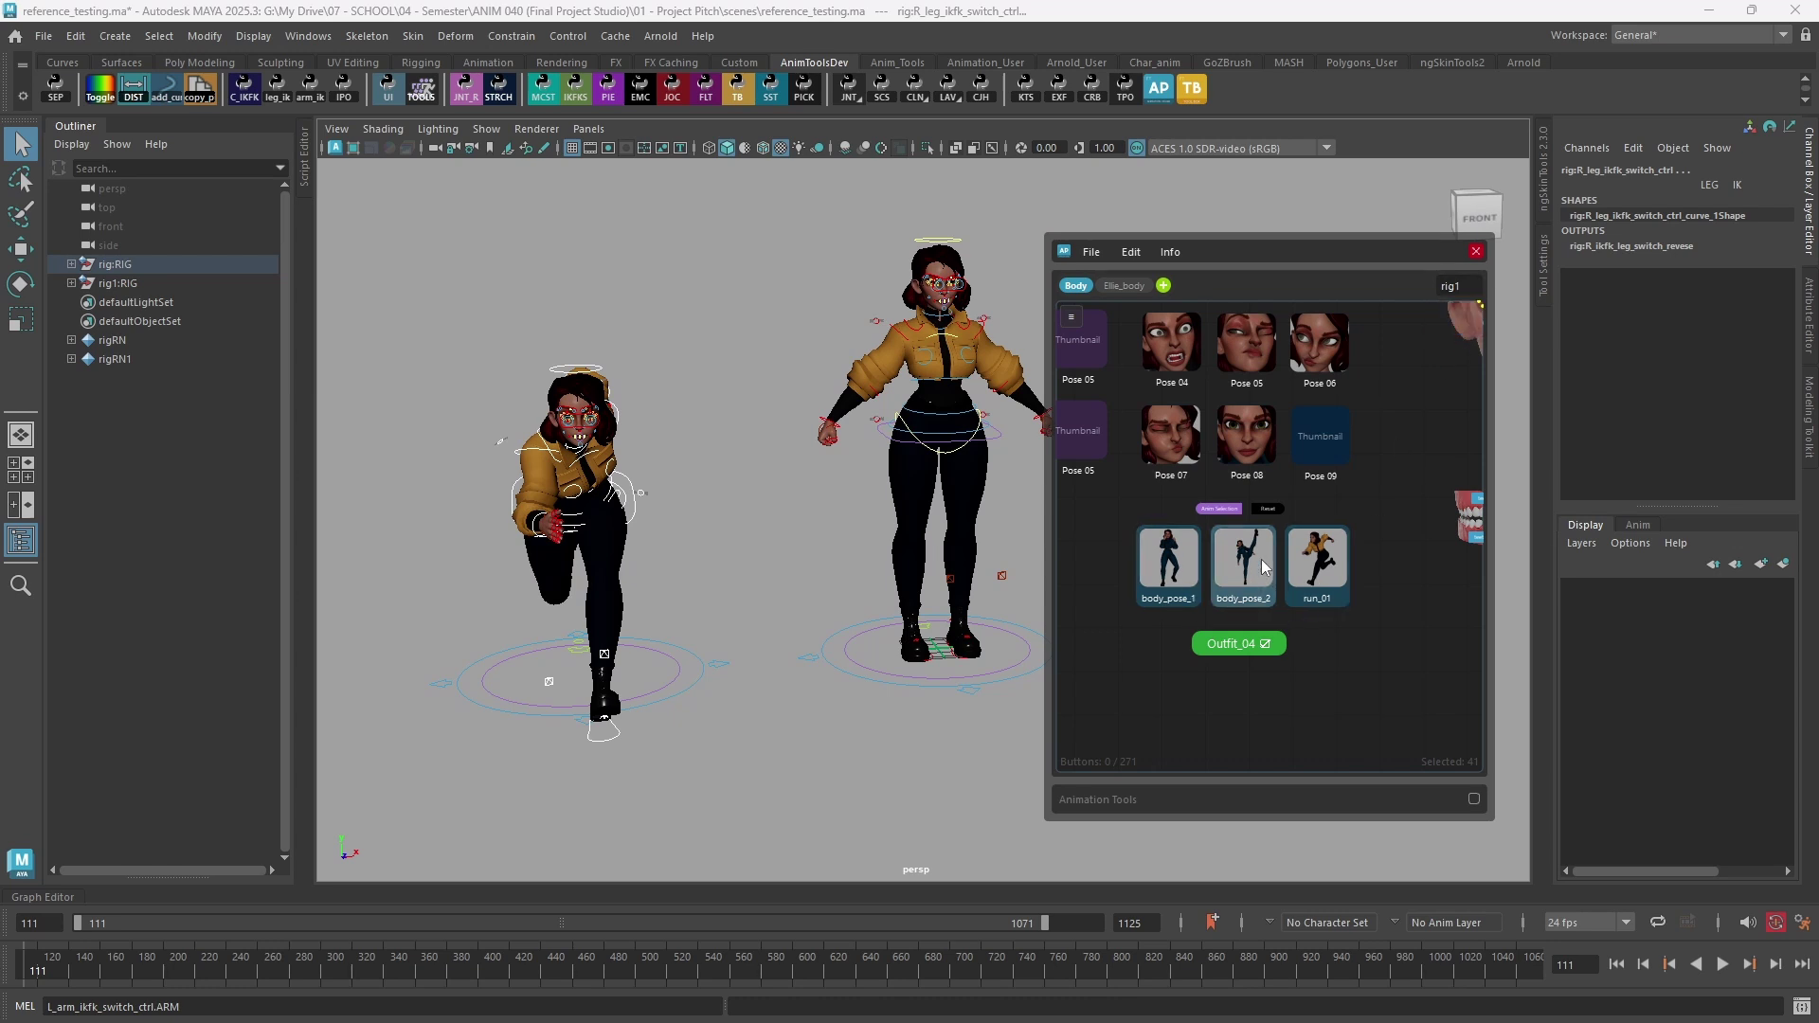
left_click(1317, 566)
left_click(1248, 567)
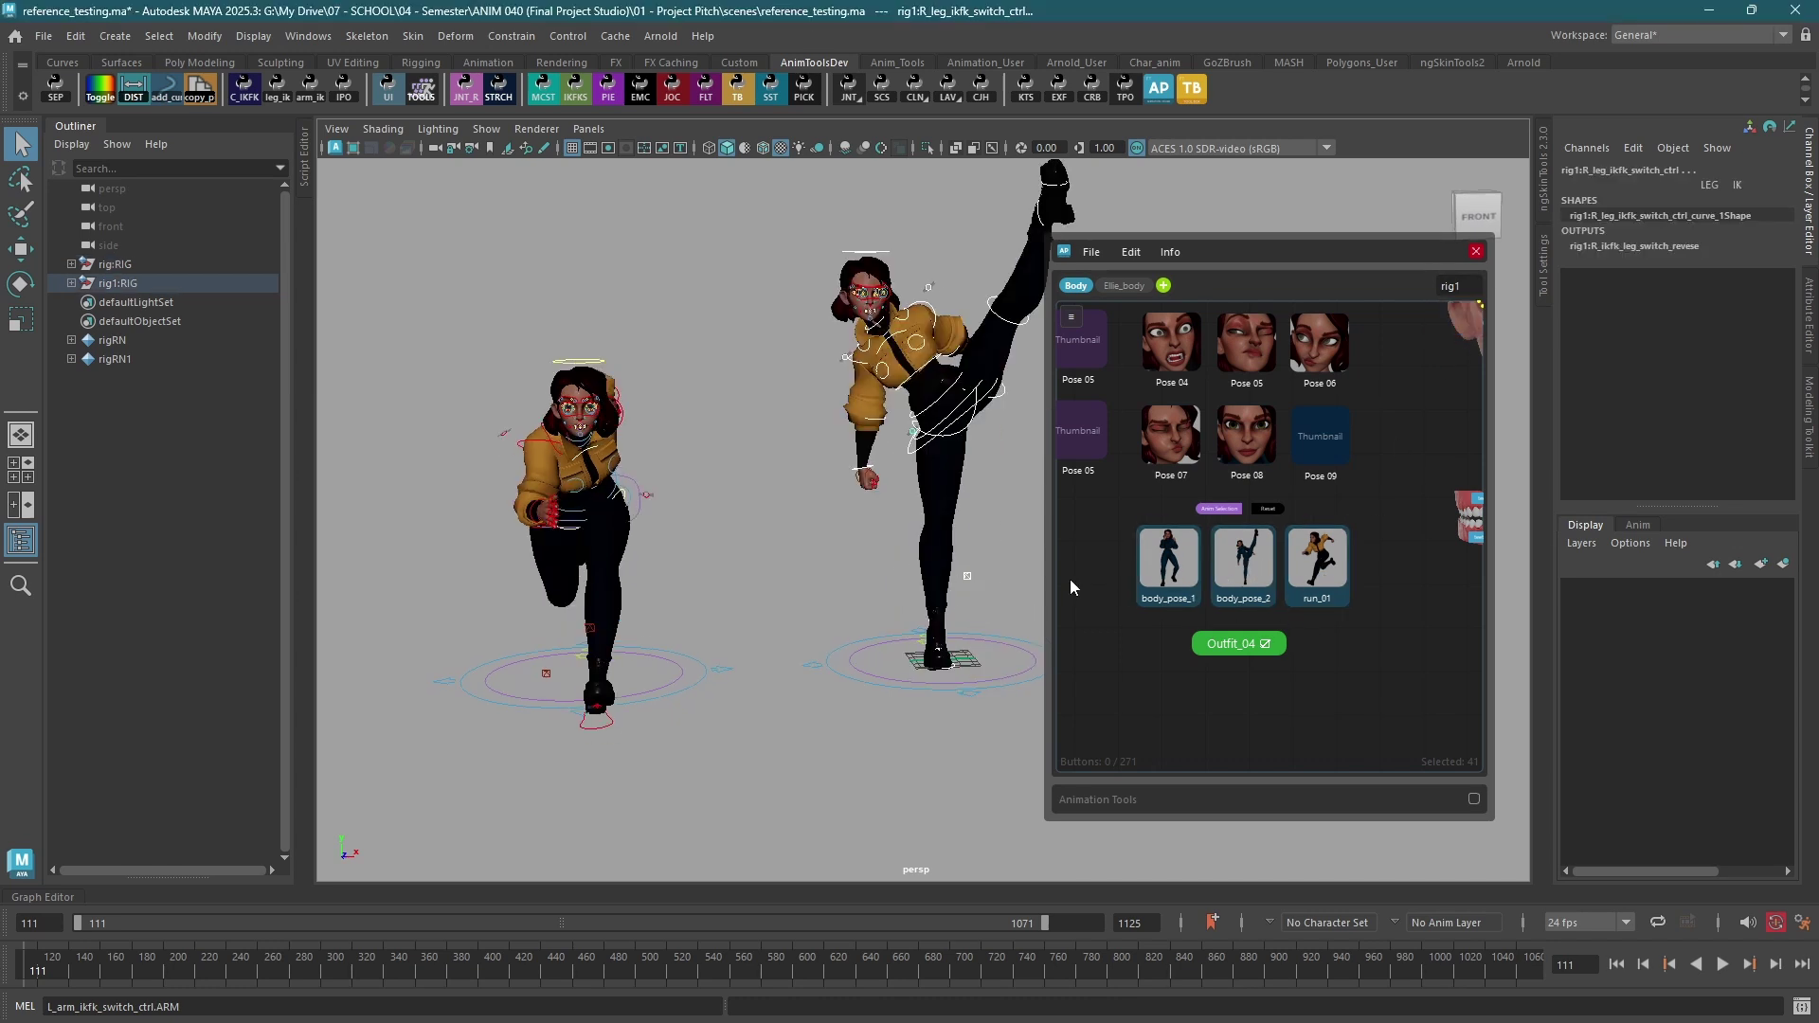
- Apply body_pose_2 mirrored to the rig1 character so the opposite leg kicks
left_click_drag(988, 571, 924, 544, "alt")
middle_click_drag(923, 544, 892, 546, "alt")
left_click(1239, 552, "alt")
middle_click_drag(998, 504, 846, 627, "alt")
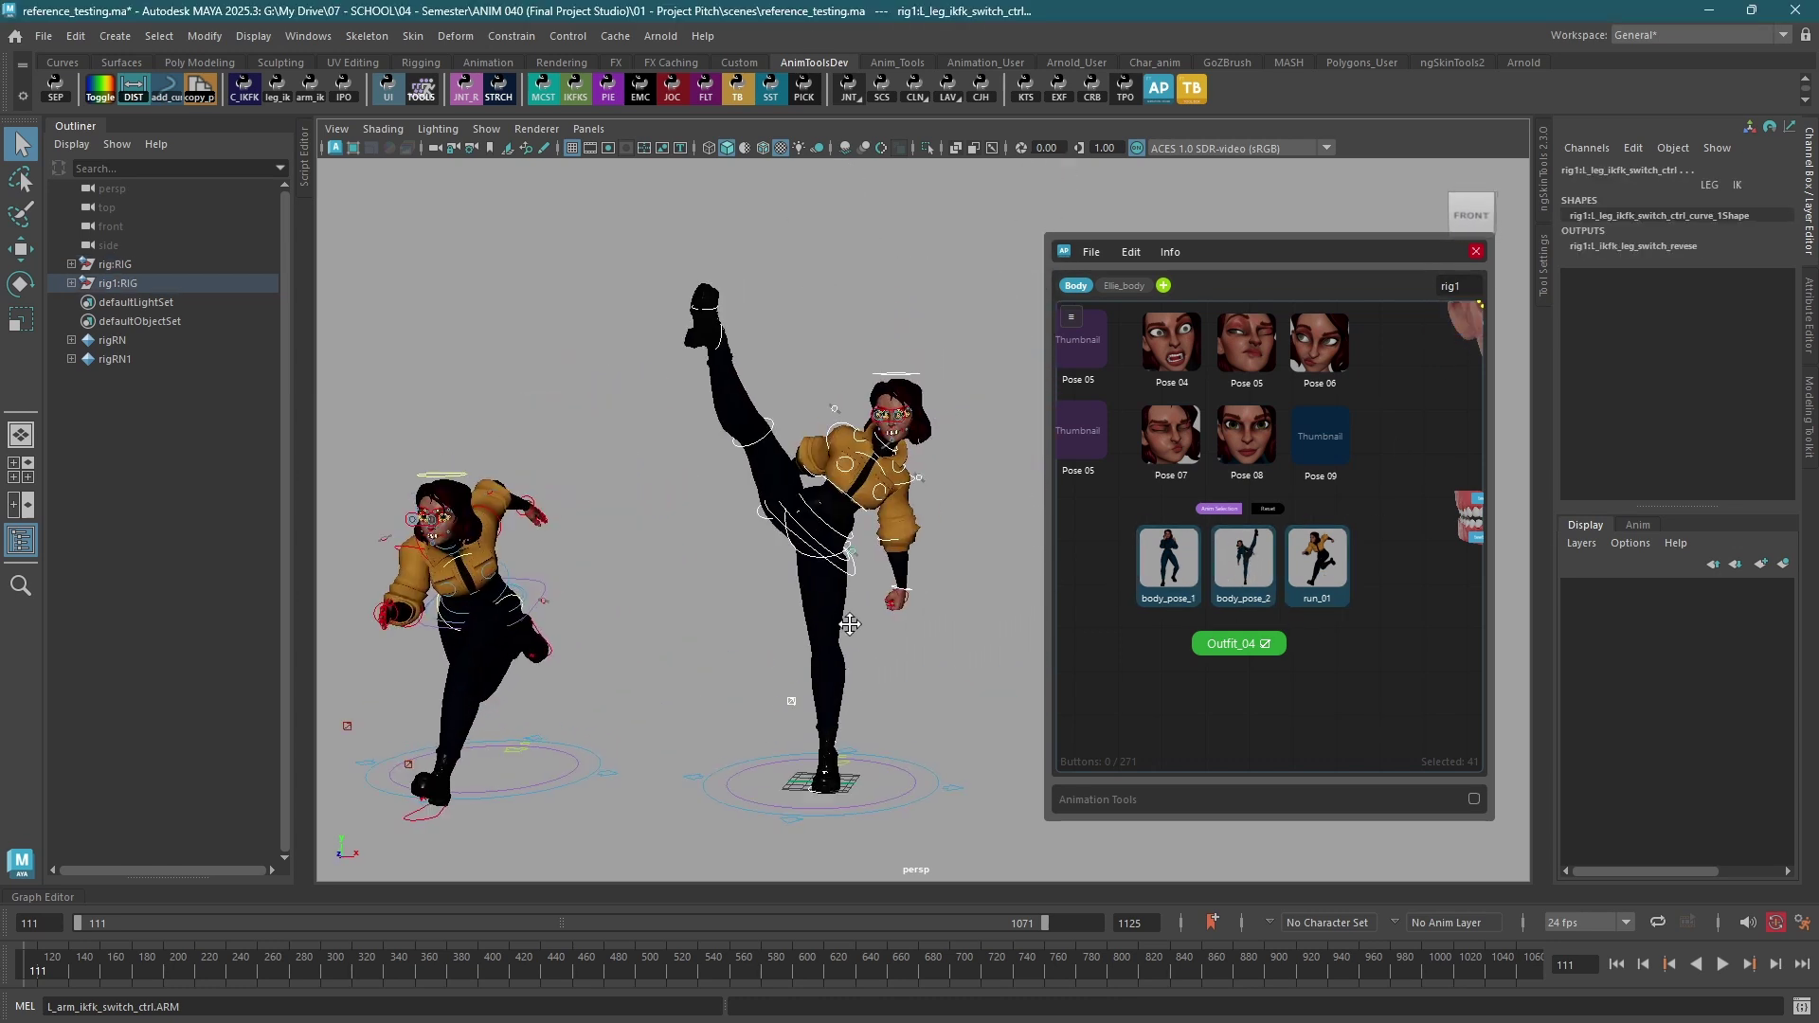
- Hide the control curves and apply one of the picker's facial expression poses to the kicking rig1 character
scroll(891, 333, "up", 7)
middle_click_drag(890, 333, 964, 547, "alt")
scroll(963, 546, "up", 7)
key("alt+1")
middle_click_drag(851, 548, 856, 559, "alt")
middle_click_drag(1218, 372, 1260, 487)
left_click(1223, 378)
scroll(762, 554, "down", 8)
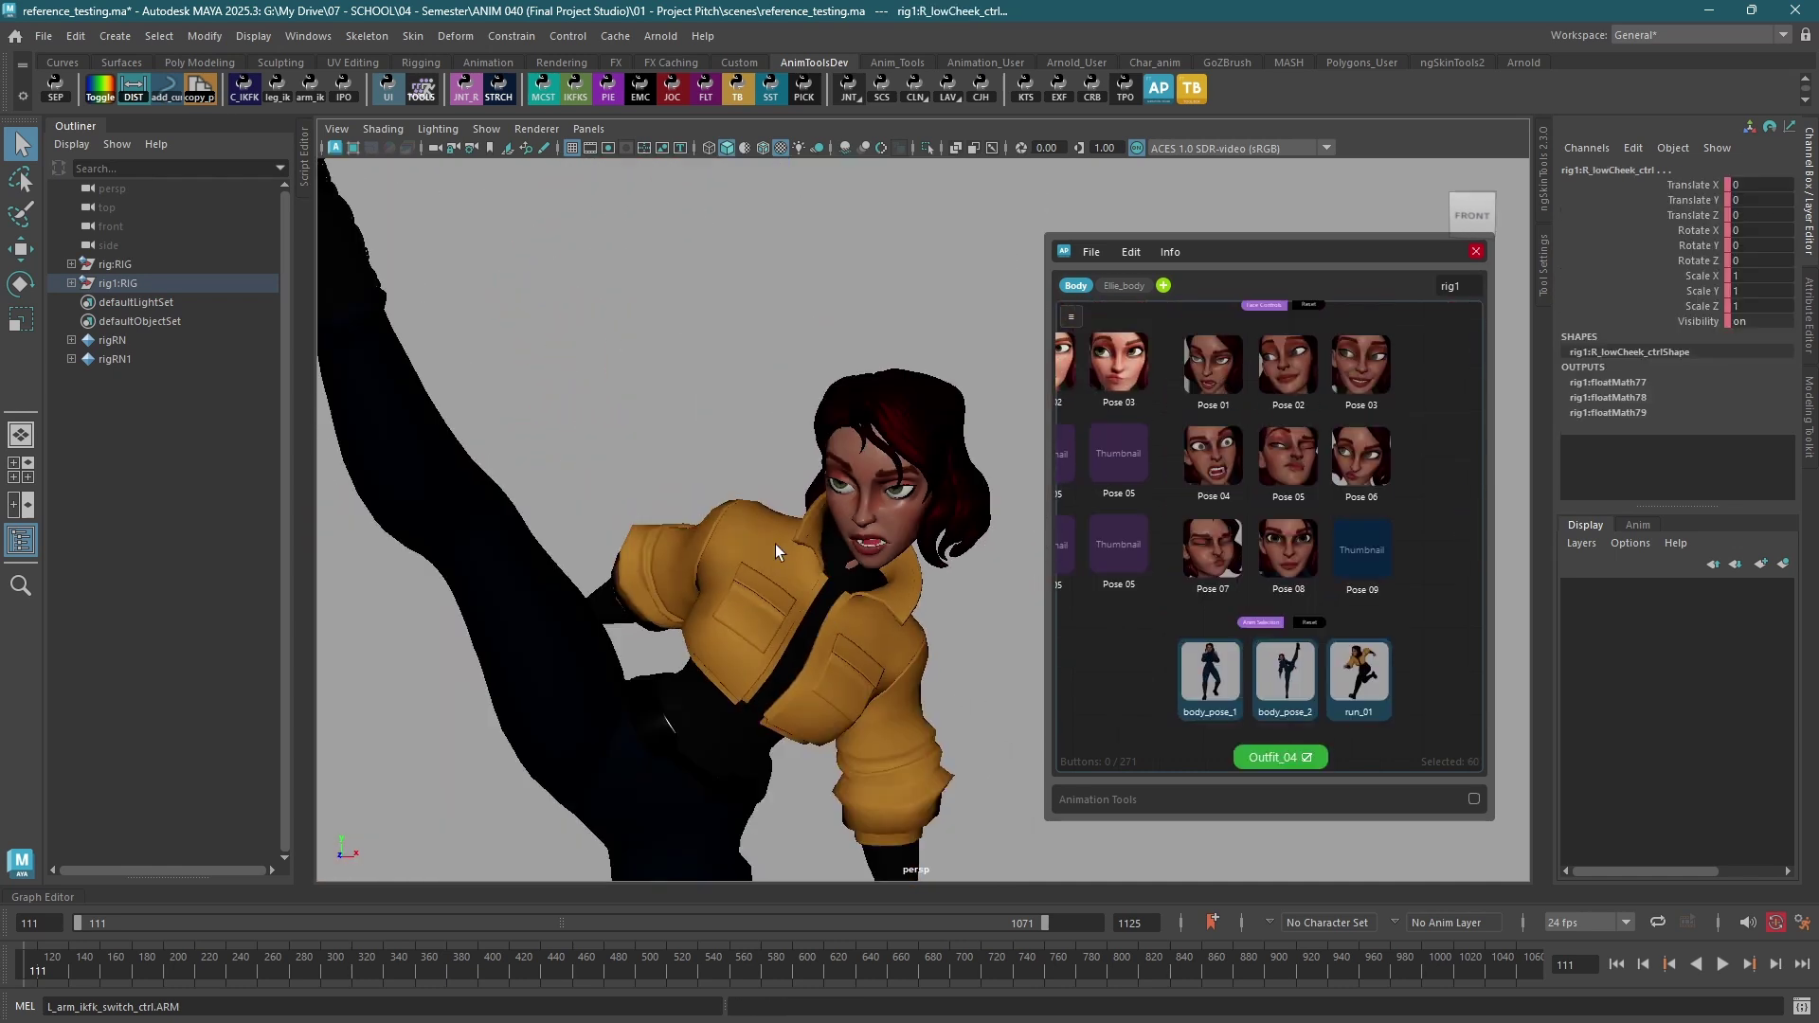
scroll(892, 394, "up", 5)
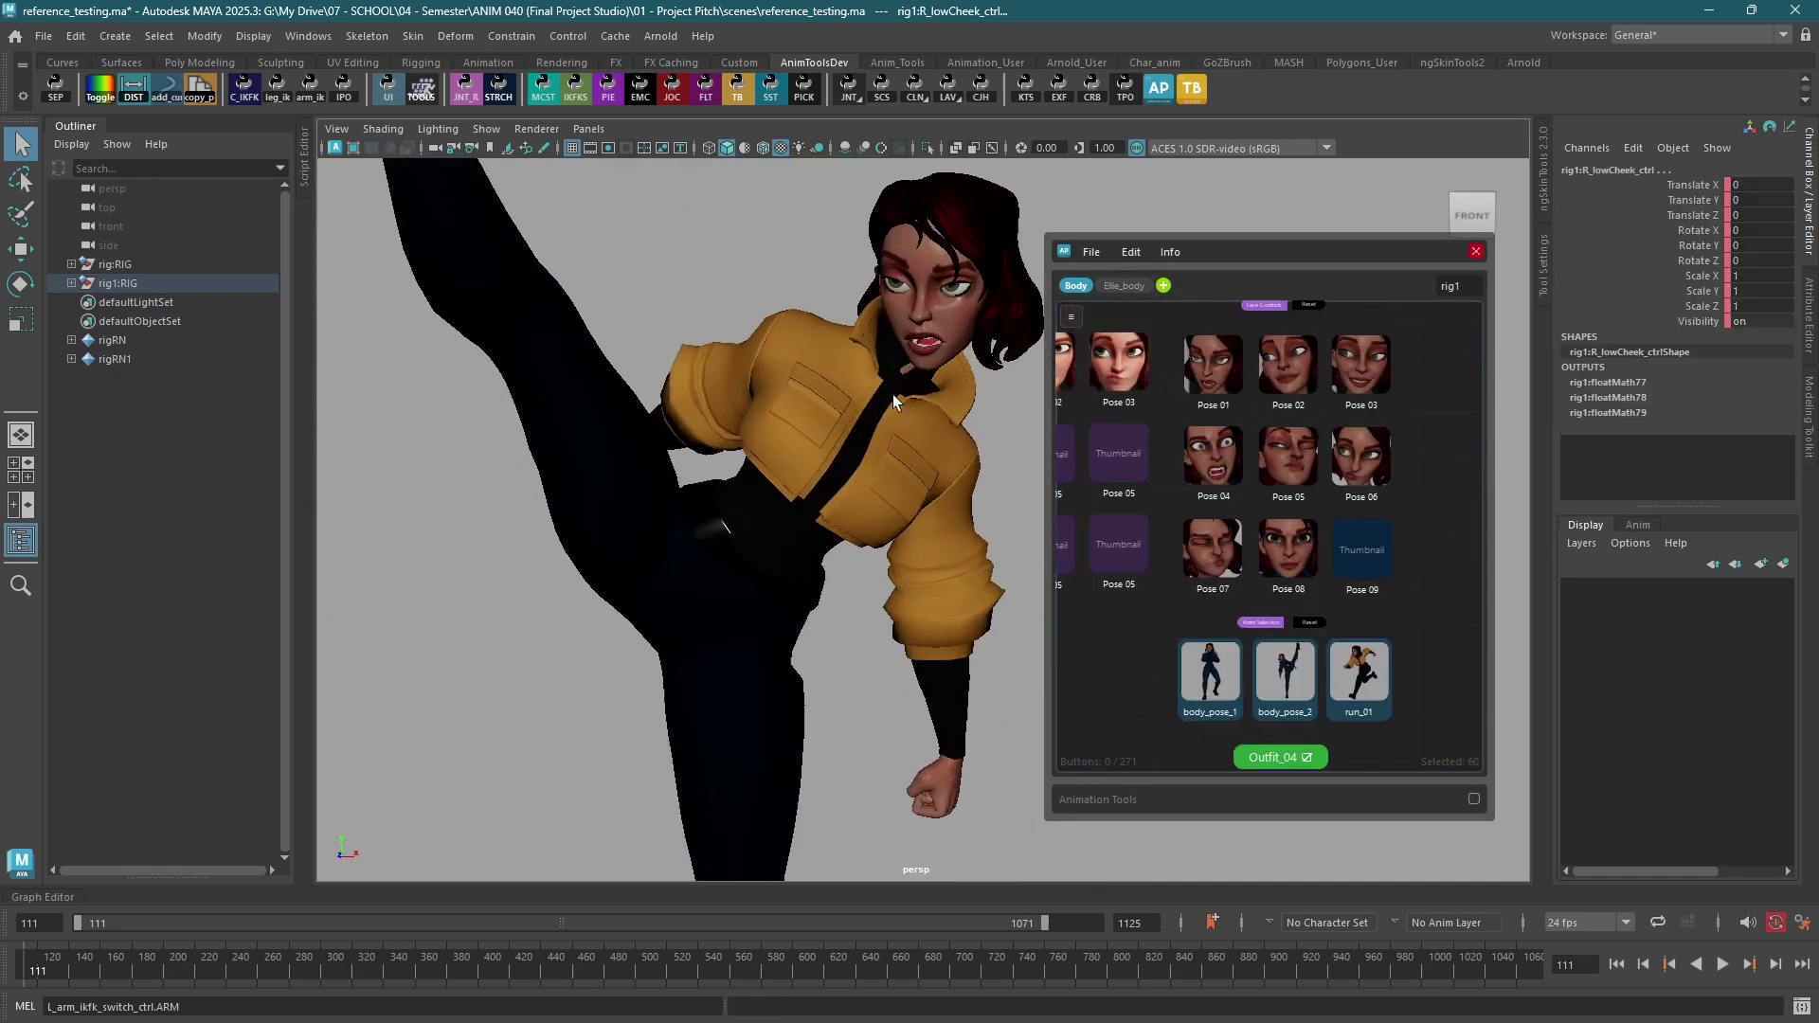
- Apply facial Pose 03 and then body_pose_1 to the rig1 character
left_click(1370, 366)
scroll(928, 530, "down", 3)
left_click(1212, 672)
scroll(853, 530, "down", 3)
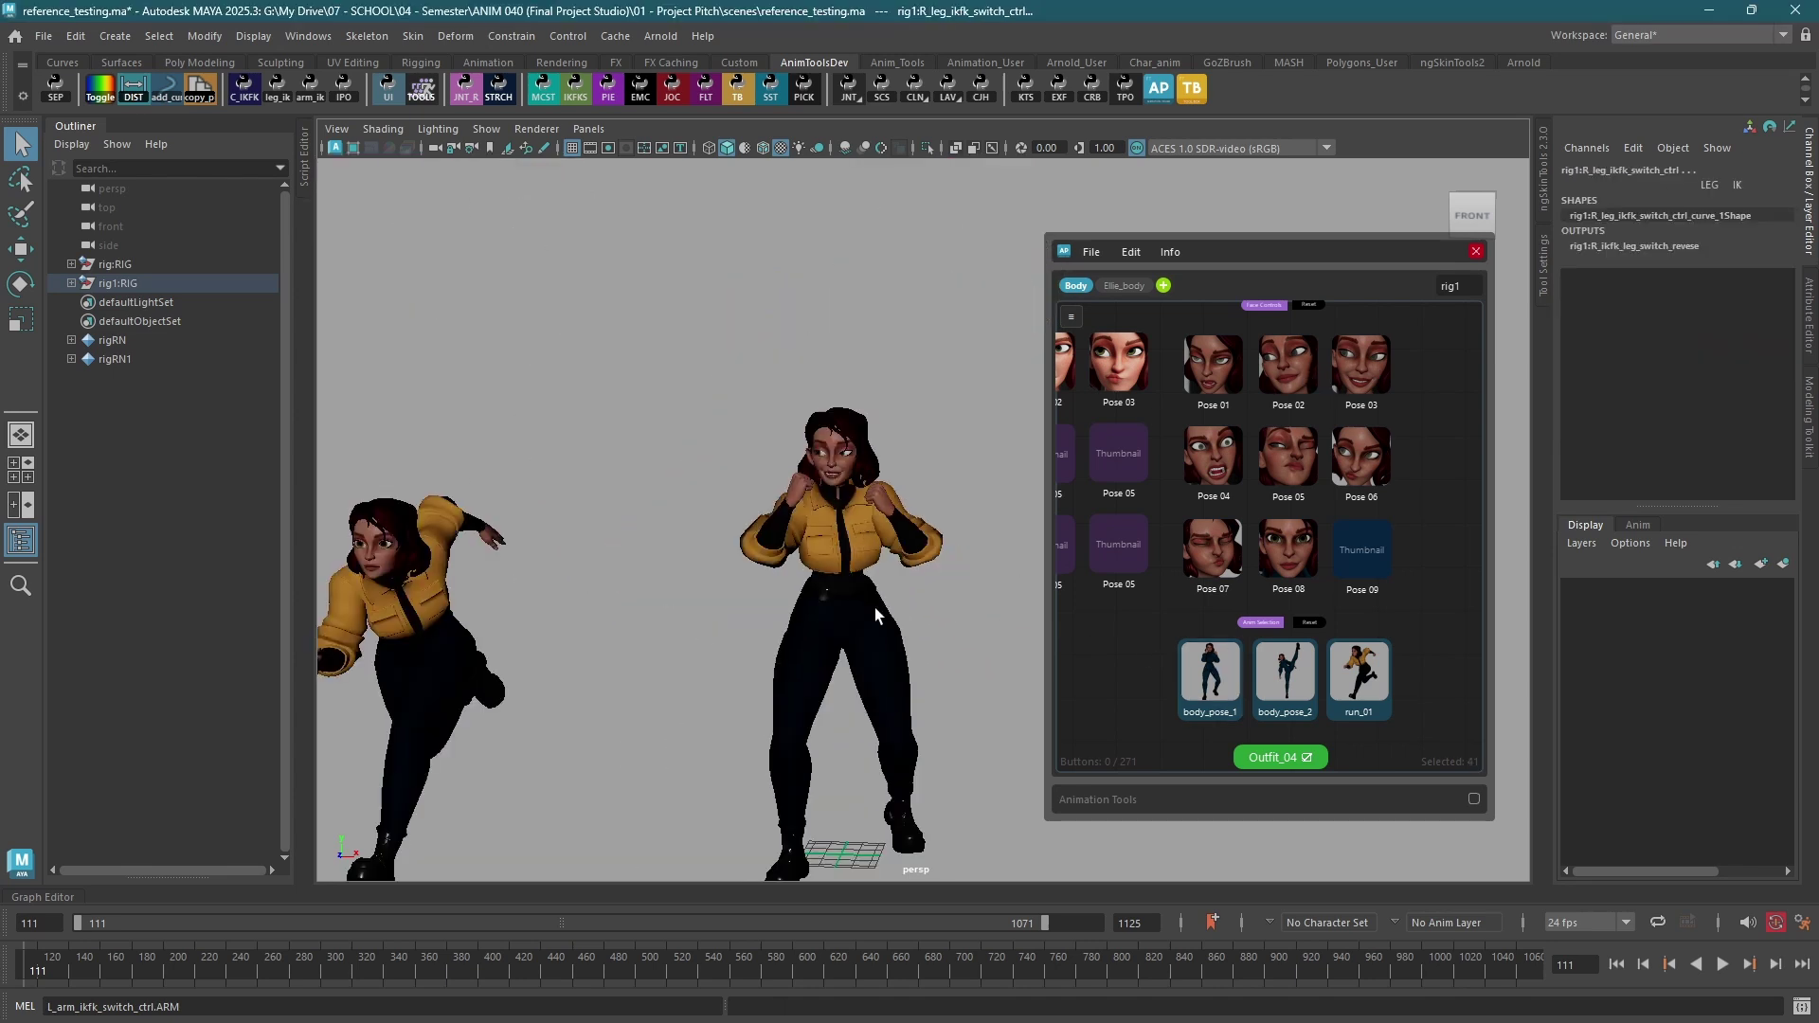
- Apply facial Pose 04 to the rig1 character standing in the fighting stance
scroll(816, 499, "up", 4)
scroll(1459, 286, "up", 1)
scroll(810, 557, "up", 5)
left_click(1212, 455)
left_click_drag(761, 445, 790, 465, "alt")
scroll(791, 471, "down", 5)
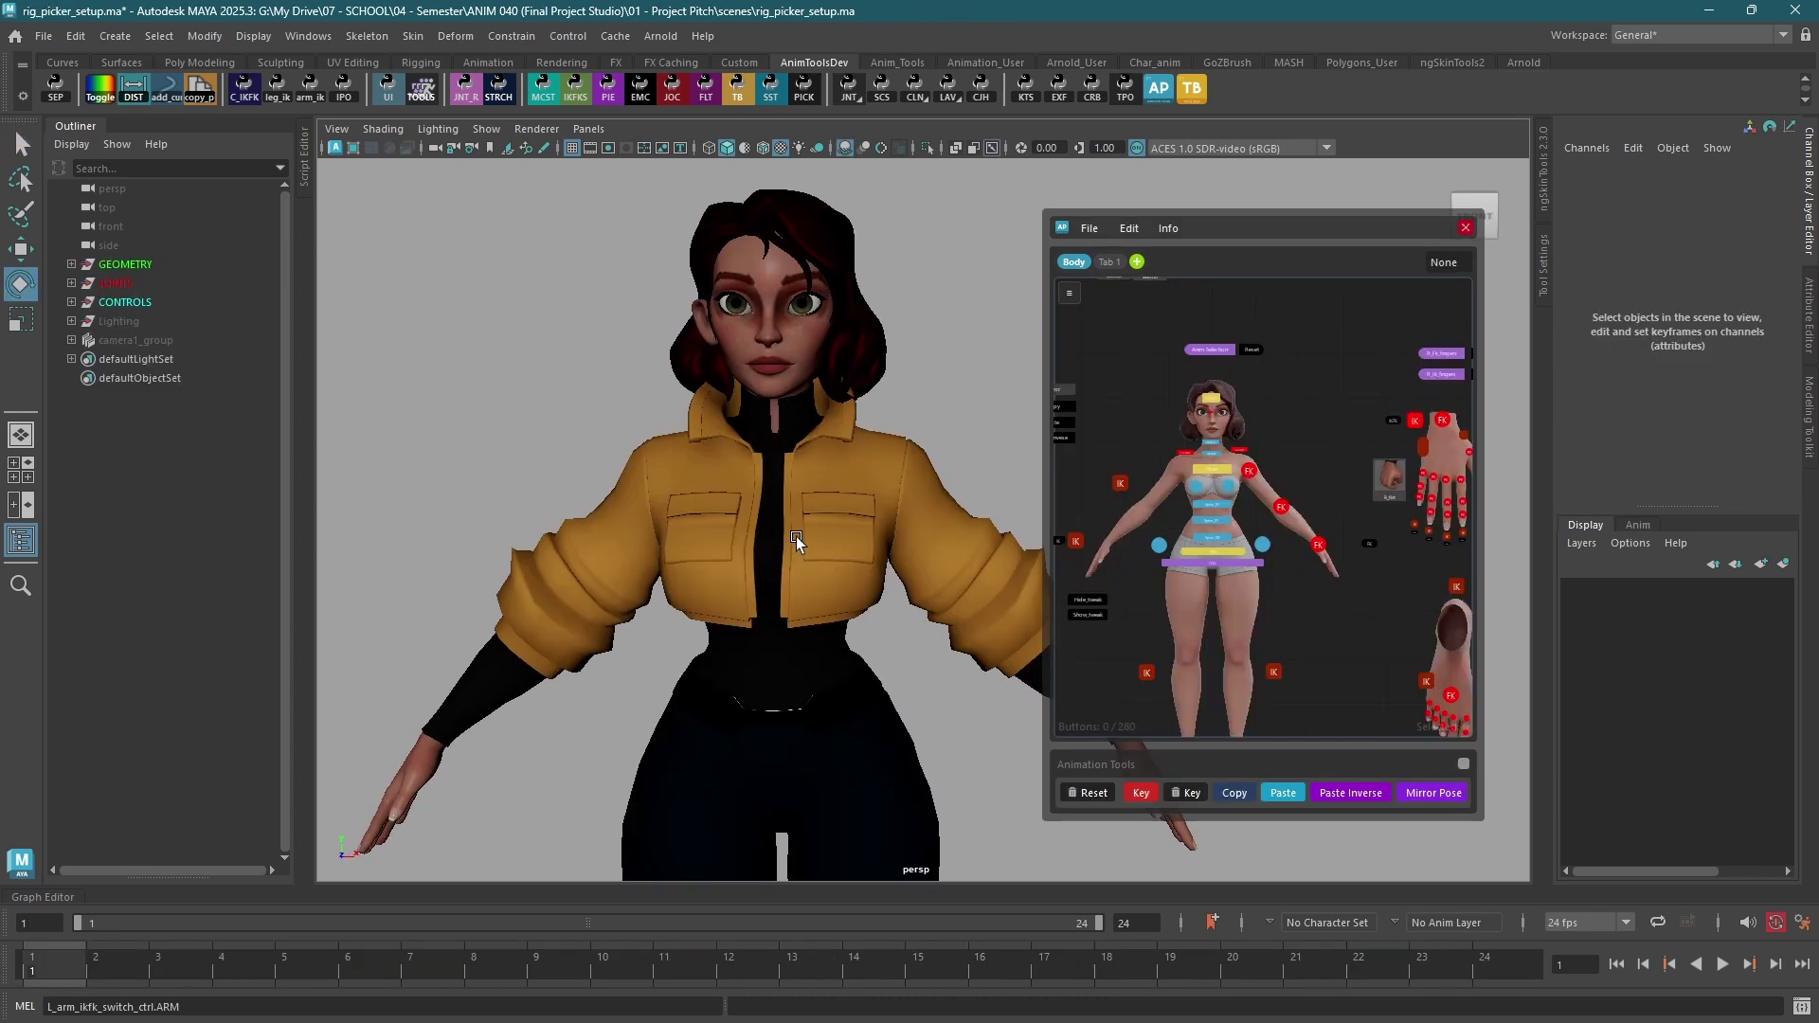
- Open the picker's online manual from its info options
scroll(795, 537, "up", 1)
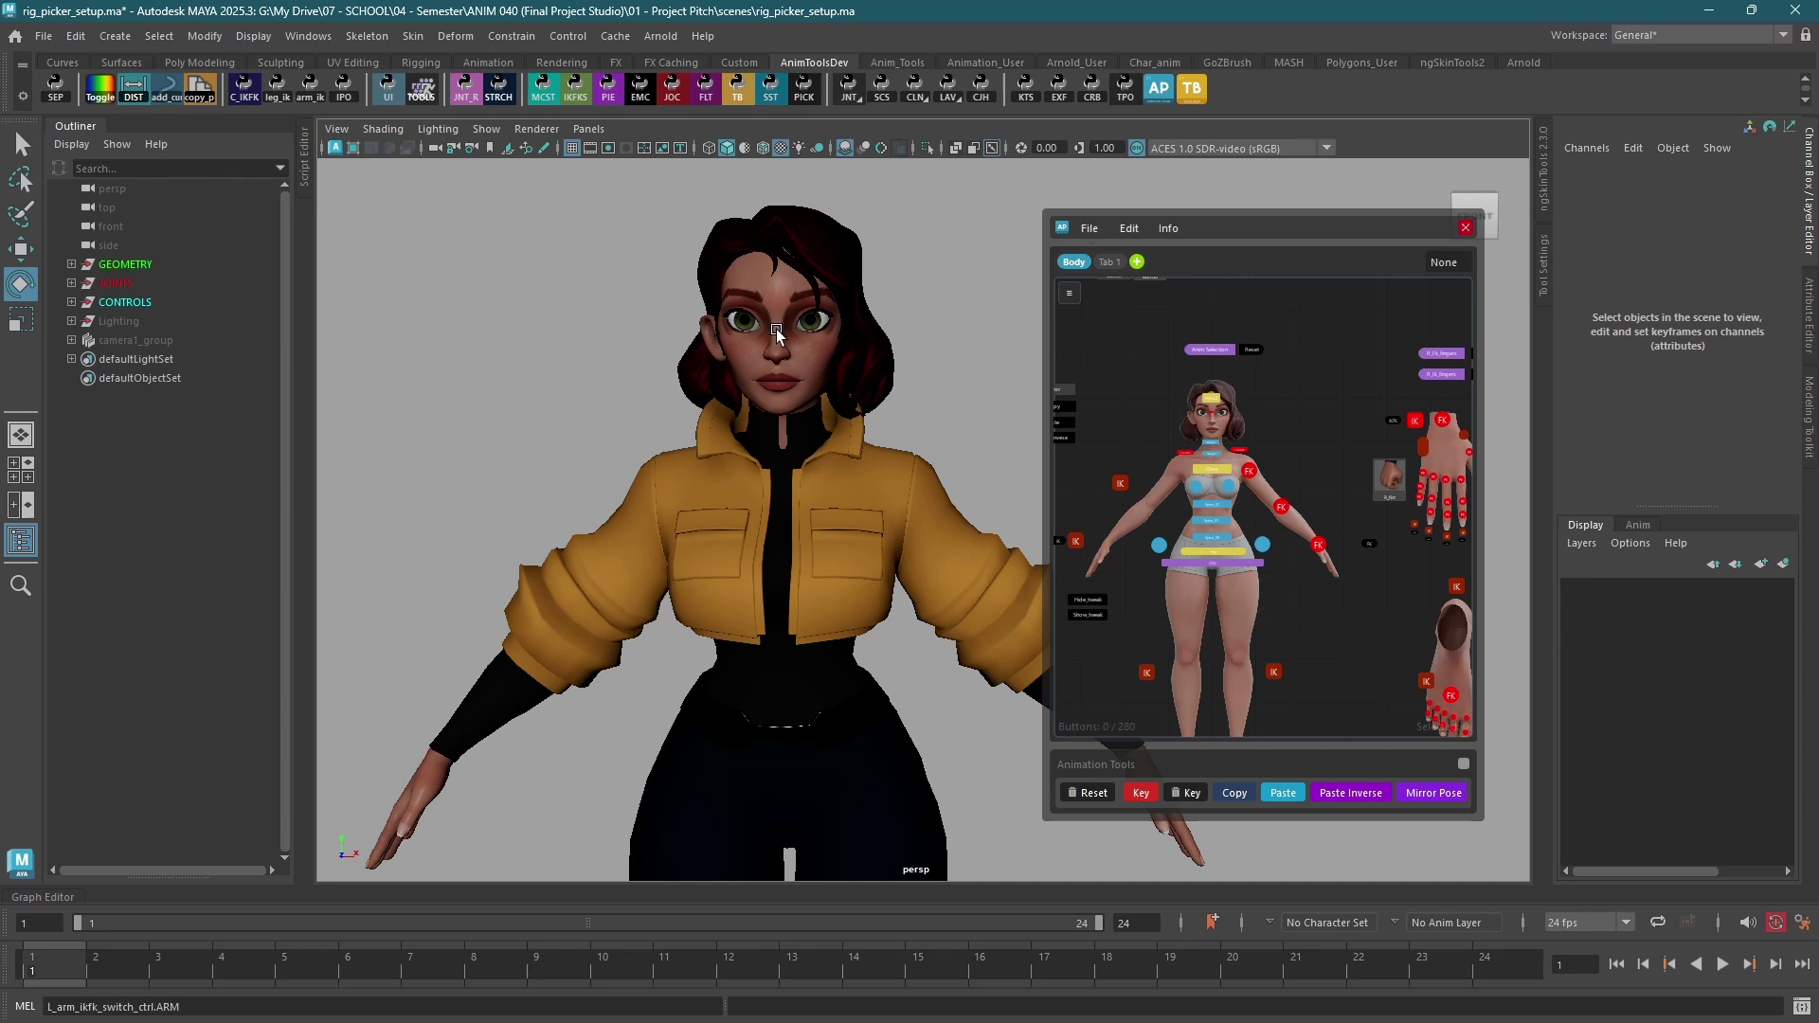
scroll(759, 351, "up", 1)
middle_click_drag(811, 430, 830, 481, "alt")
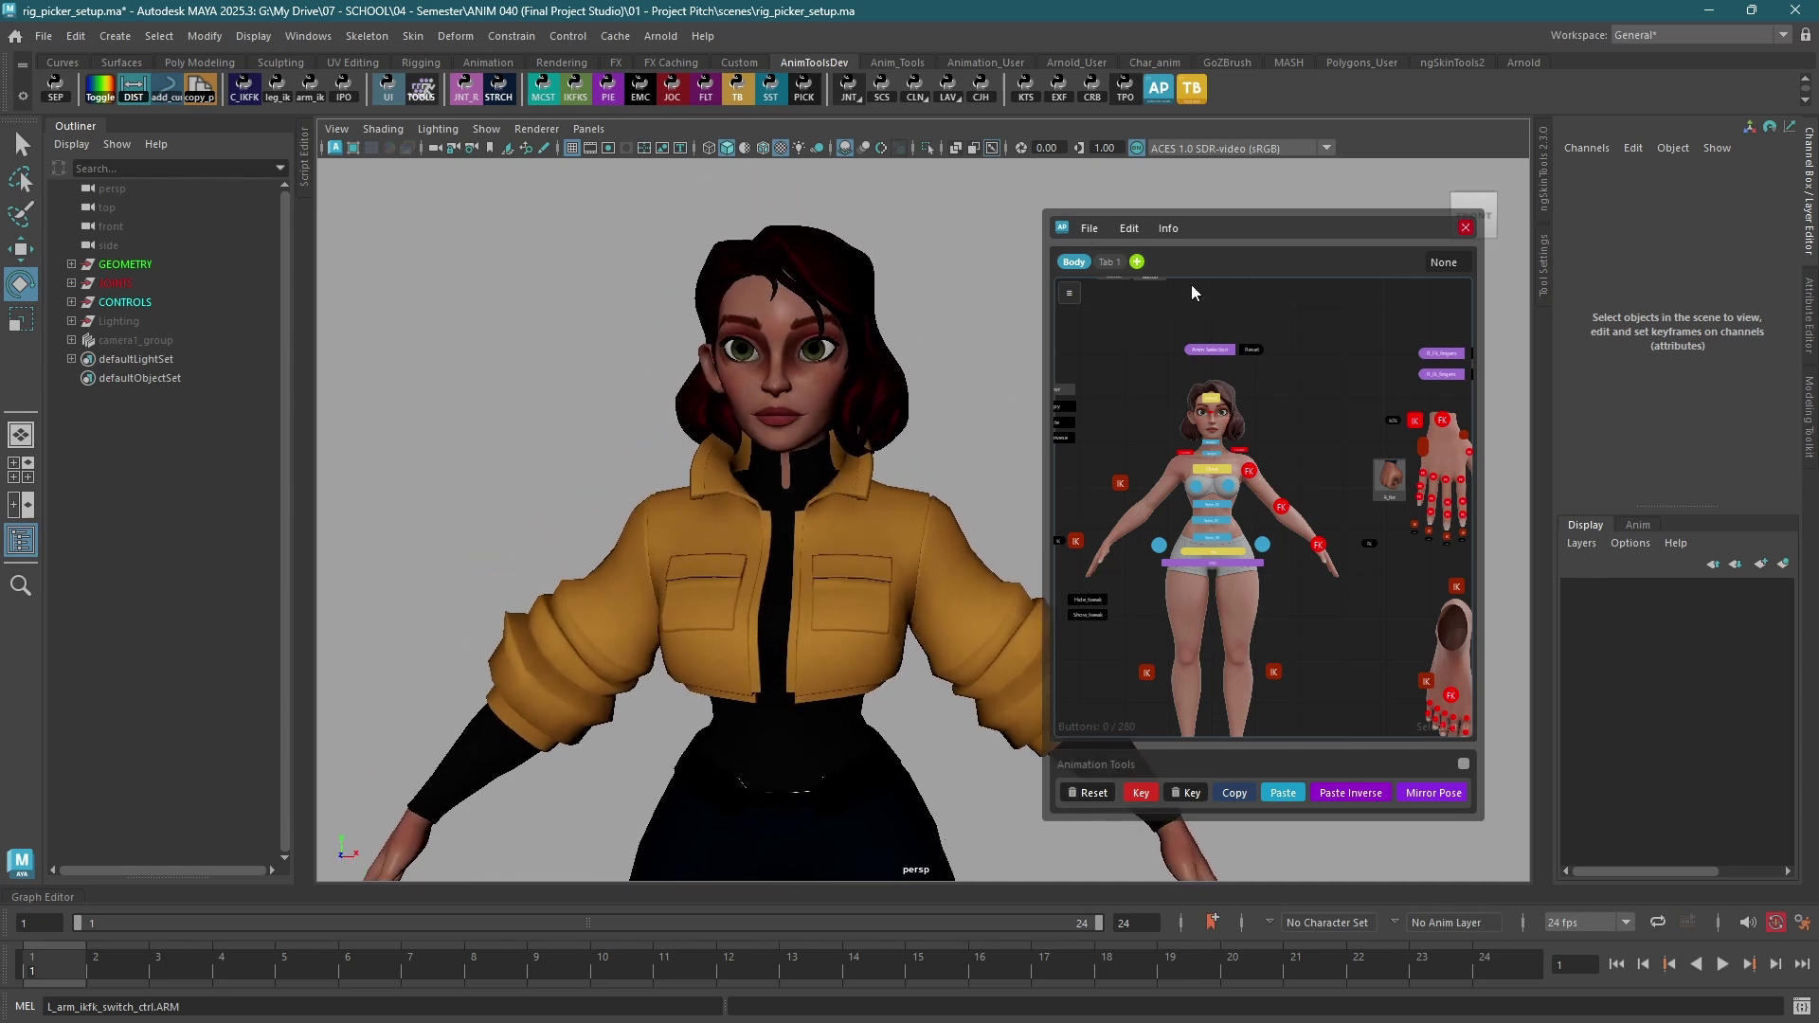
left_click(1168, 227)
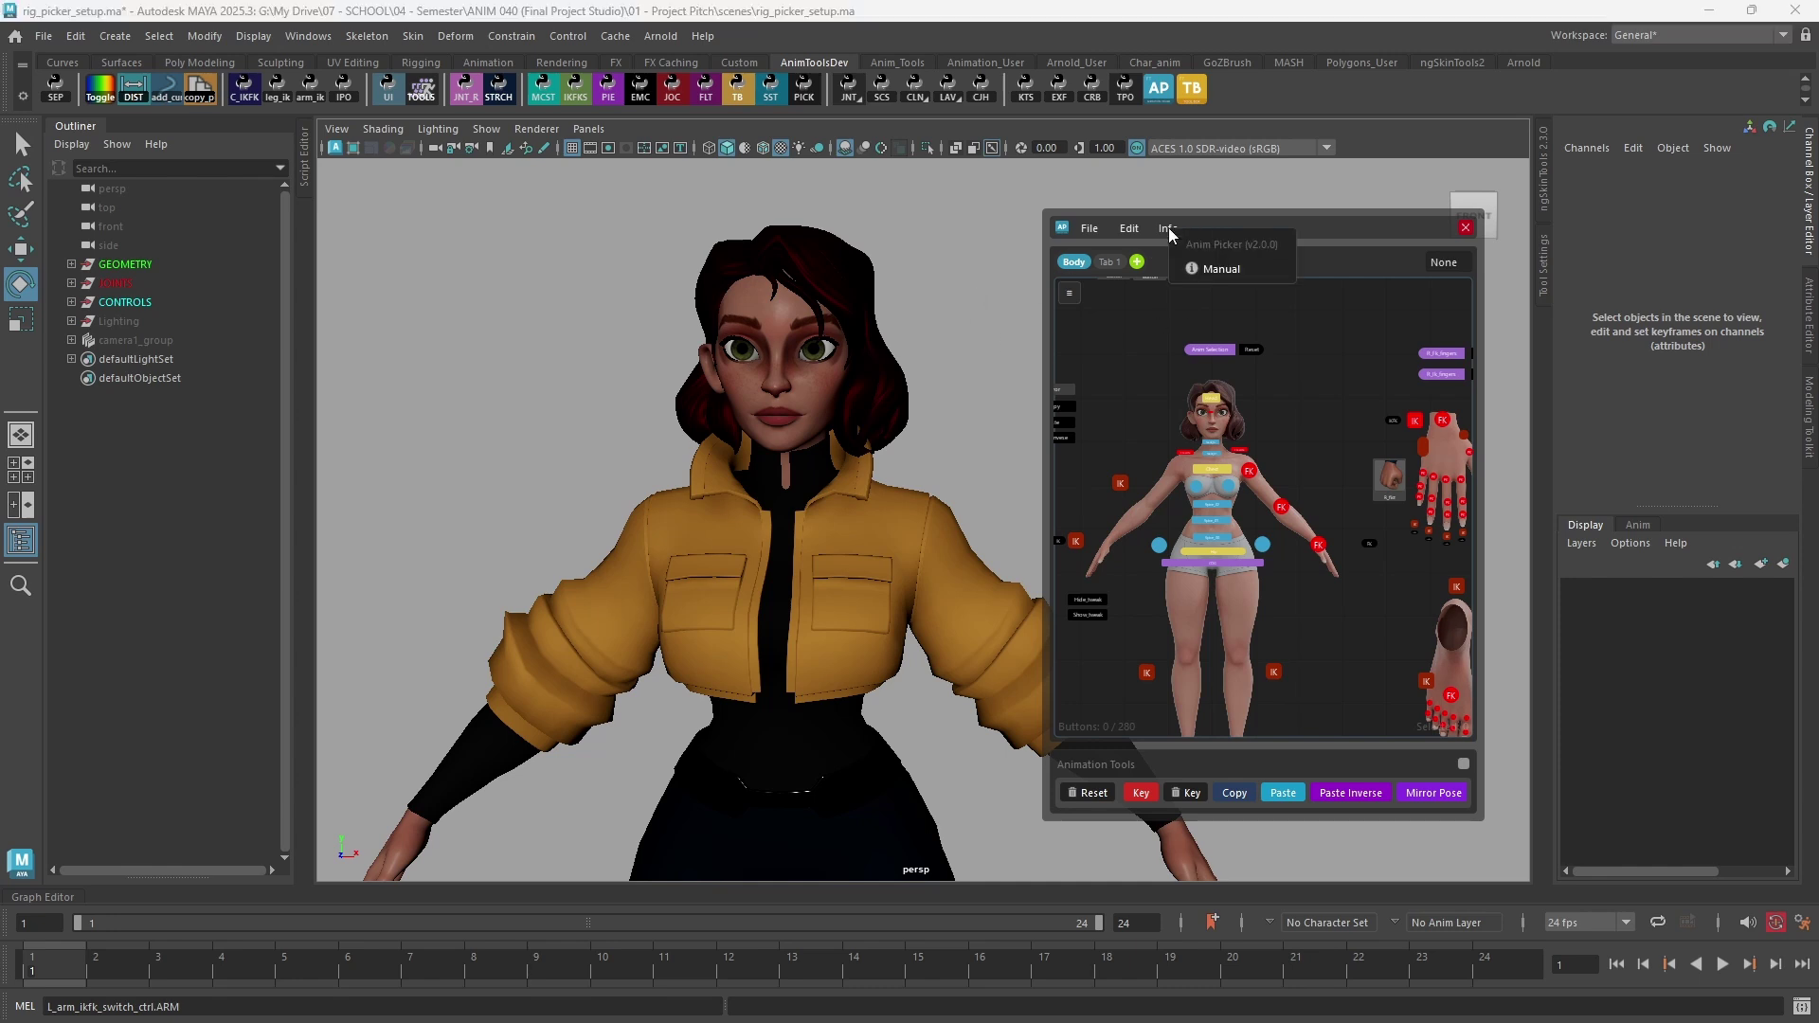
left_click(1222, 269)
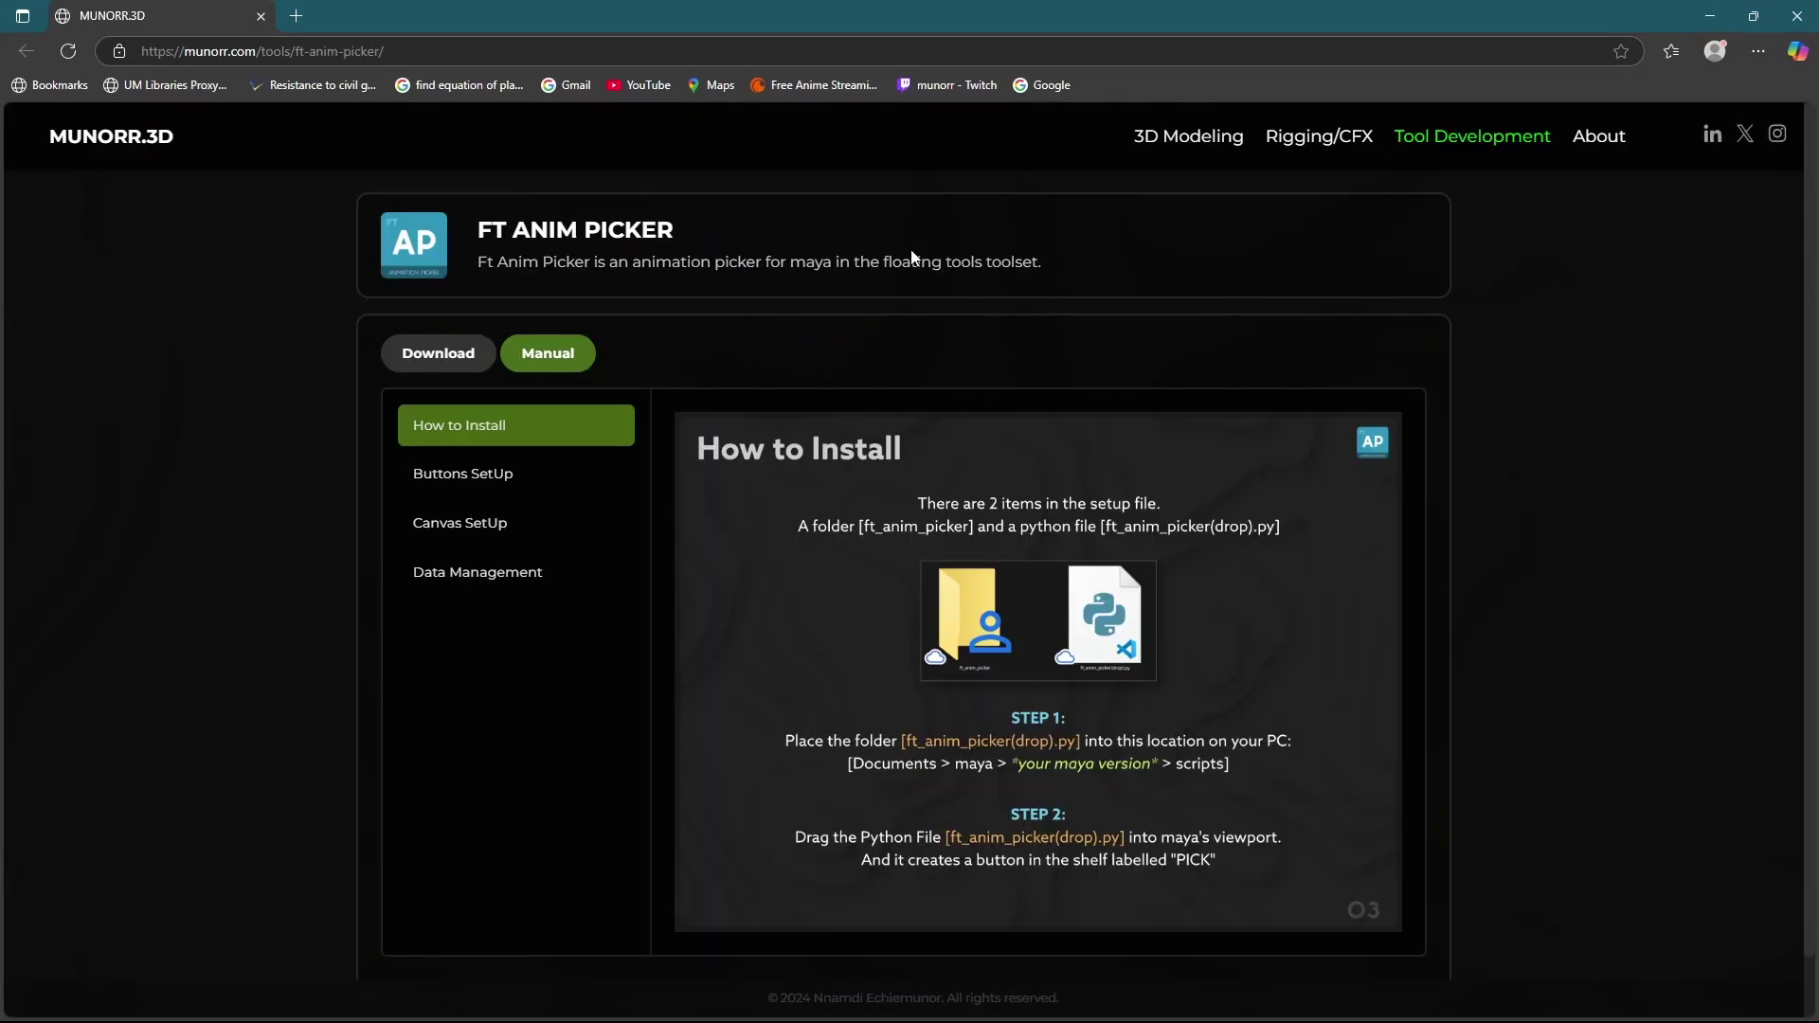
- Examine the manual's sections on button setup, canvas setup, data management and installation
scroll(1454, 451, "down", 1)
scroll(1453, 451, "up", 1)
left_click(512, 478)
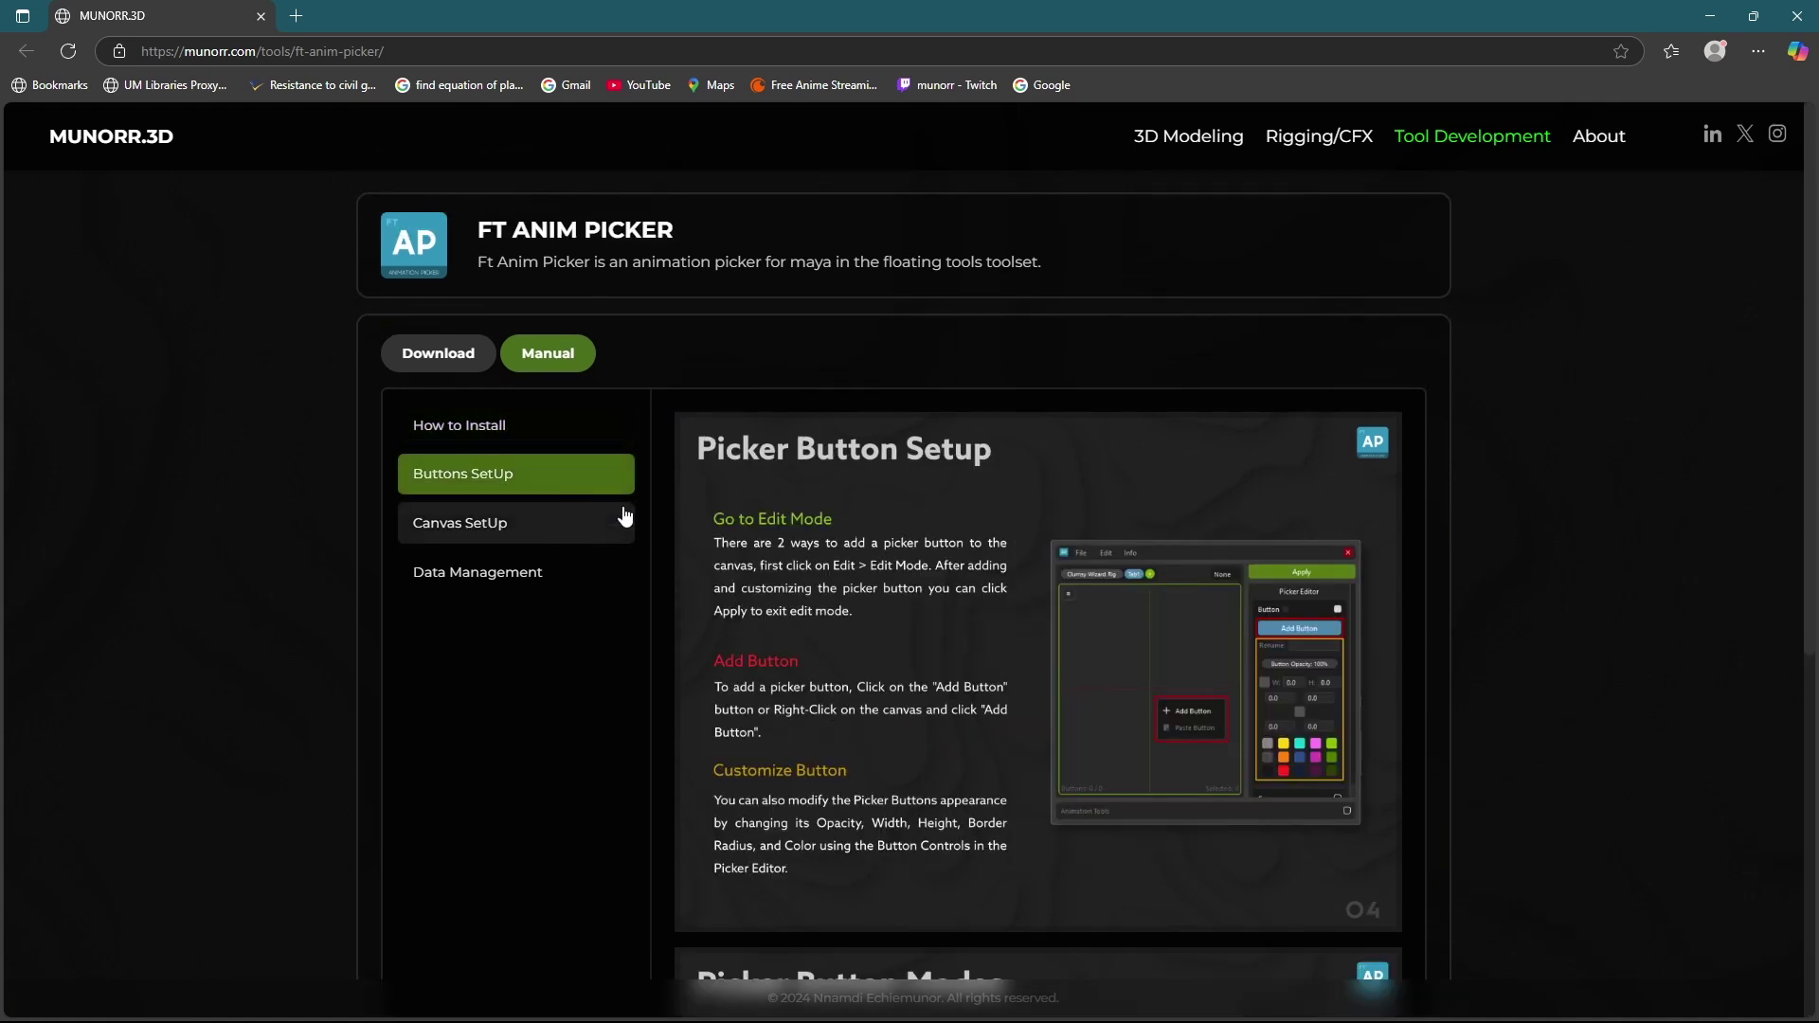
scroll(732, 491, "down", 3)
left_click(512, 237)
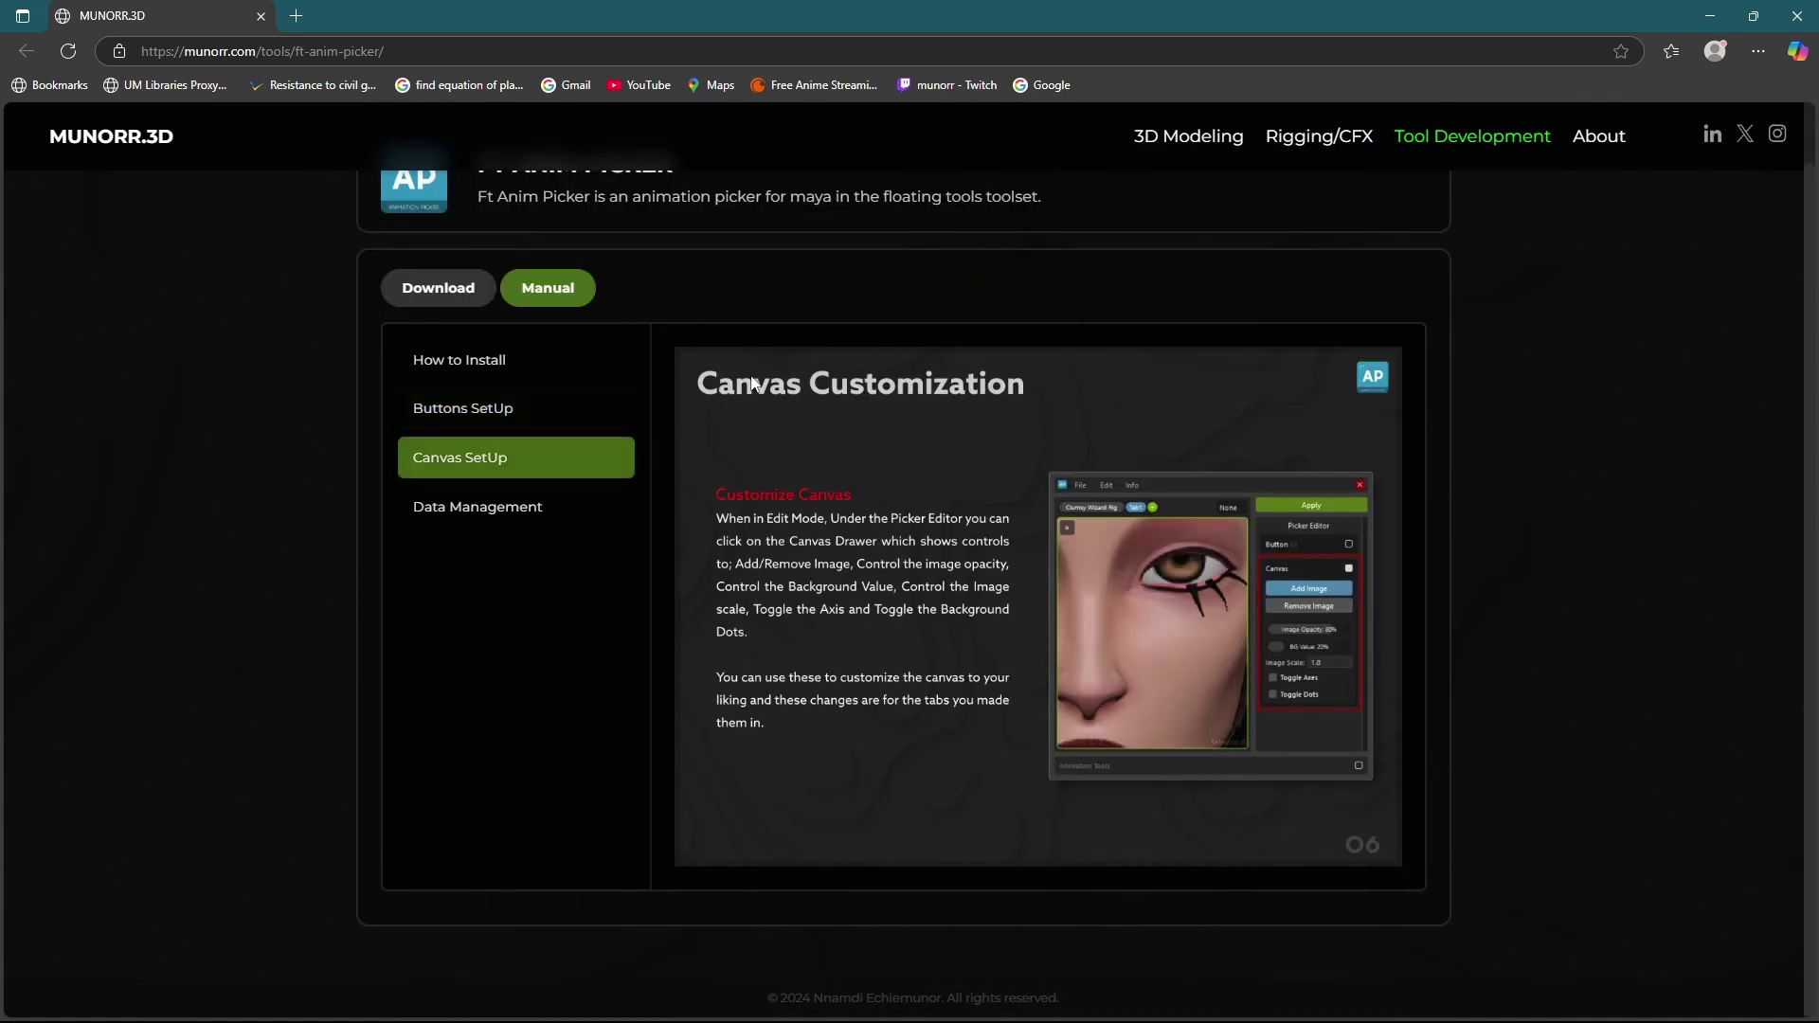
left_click(580, 526)
left_click(565, 476)
left_click(520, 360)
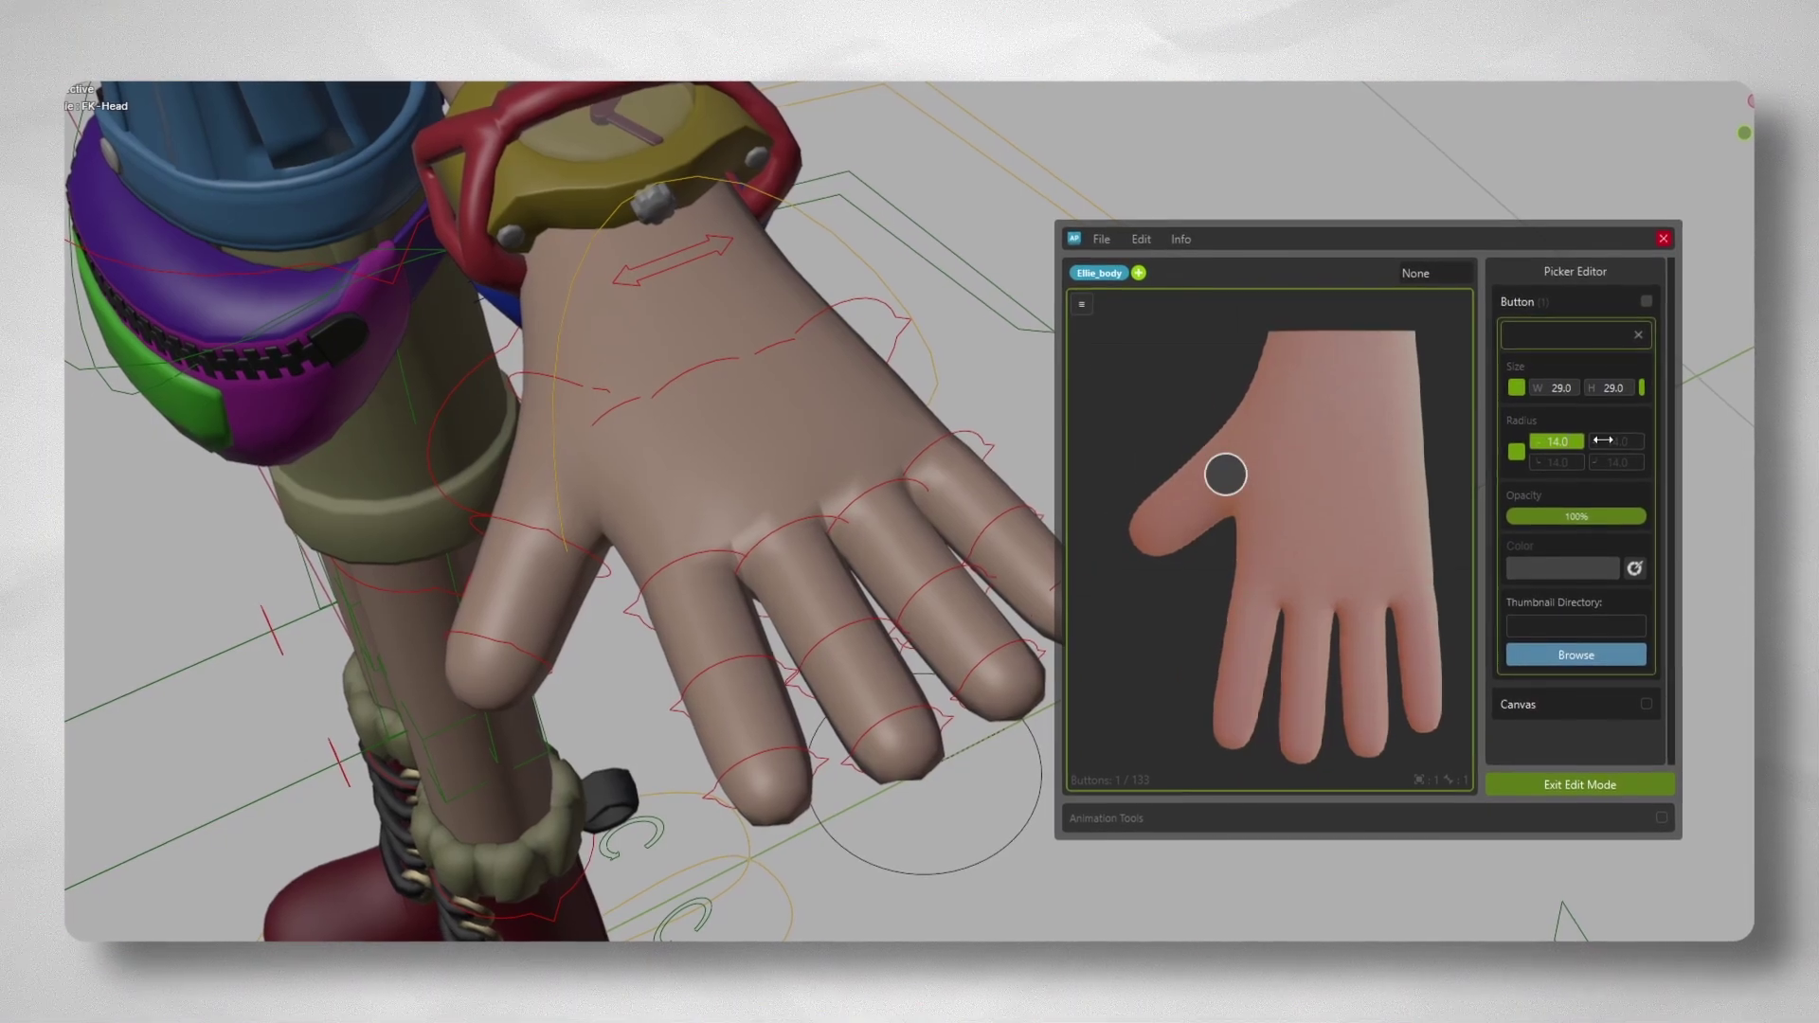
- Switch to the Blender hand rig's picker, colour the round button dark red and duplicate it along the thumb
left_click(1635, 569)
left_click(1633, 658)
left_click_drag(1225, 474, 1163, 515, "alt")
left_click(1634, 569)
left_click(1658, 609)
- Duplicate the red round buttons across the finger joints of the hand image
scroll(1254, 577, "up", 2)
scroll(1254, 577, "down", 3)
left_click_drag(1200, 426, 1245, 379, "alt")
left_click_drag(1232, 521, 1232, 526, "alt")
left_click_drag(1116, 379, 1292, 662)
left_click(1215, 538)
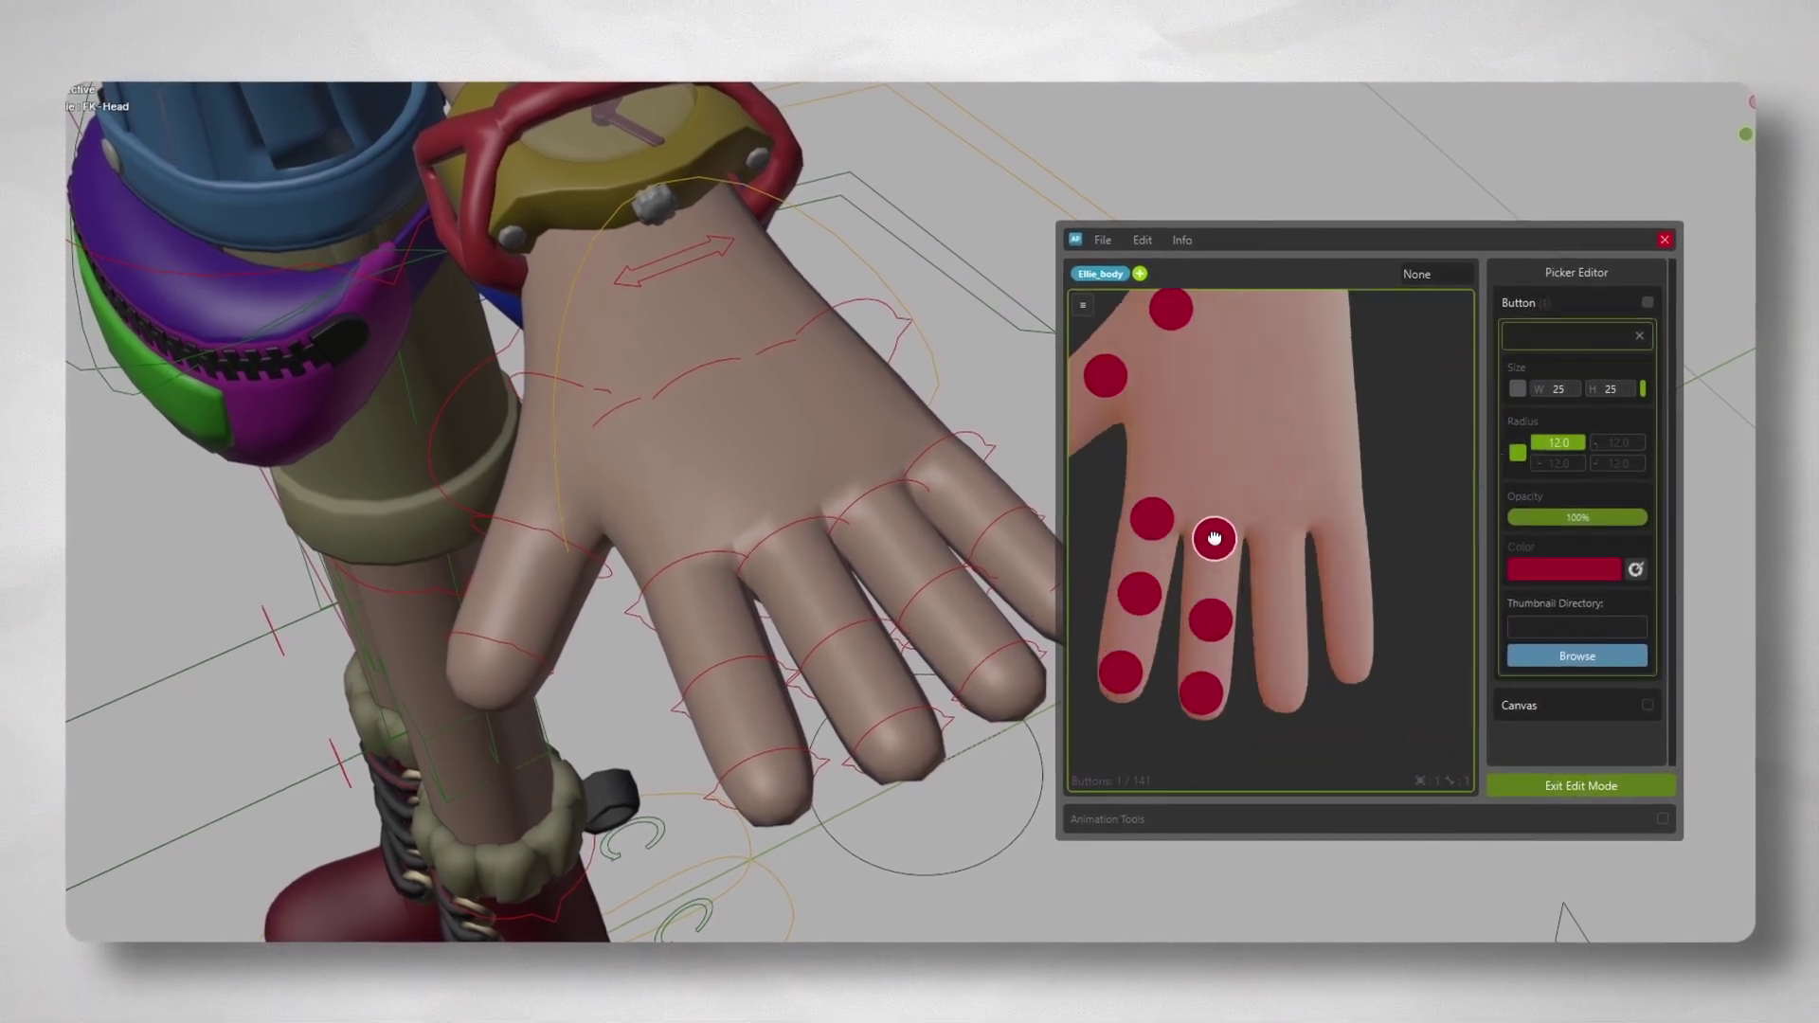
left_click_drag(1215, 538, 1282, 534, "alt")
left_click_drag(1282, 534, 1338, 512, "alt")
scroll(1259, 524, "down", 2)
scroll(1259, 524, "up", 2)
- Duplicate the round buttons across the palm to form the row above the finger bases
left_click_drag(1195, 407, 1291, 471, "alt")
left_click(1174, 417)
scroll(1307, 564, "down", 4)
scroll(1298, 557, "up", 4)
scroll(1226, 543, "down", 3)
scroll(1226, 543, "up", 3)
scroll(1332, 572, "down", 4)
scroll(1332, 572, "up", 2)
- Enlarge a red button above the wrist to 47 by 47 and duplicate it alongside
left_click(1328, 596)
scroll(1291, 471, "up", 3)
left_click_drag(1557, 387, 1657, 388)
left_click_drag(1197, 458, 1298, 458, "alt")
- Colour the duplicated square button yellow and increase the neighbouring red button's radius to make it a circle
left_click(1592, 568)
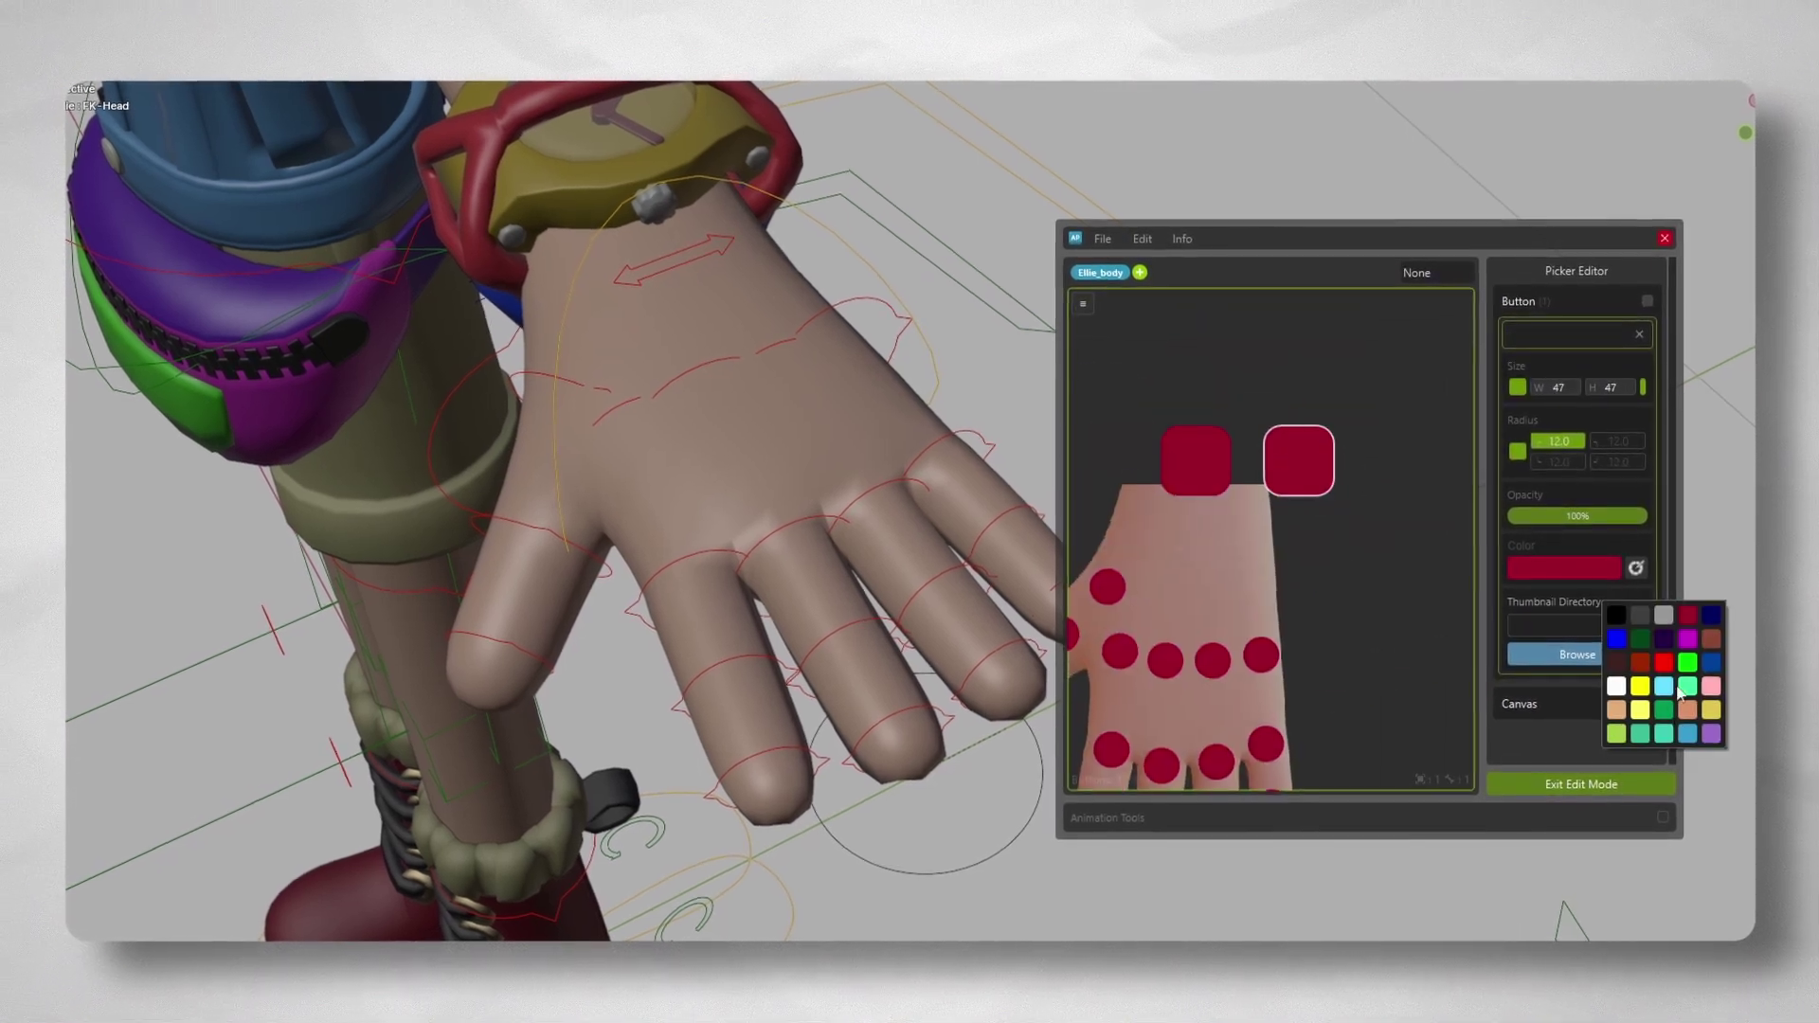
left_click(1669, 720)
left_click(1279, 444)
left_click_drag(1557, 440, 1658, 440)
scroll(1334, 473, "down", 4)
- Select the hand control on the rig and widen the red button over the wrist into a pill shape
left_click(758, 317)
middle_click_drag(892, 398, 929, 171)
scroll(1322, 487, "up", 6)
right_click(1277, 523)
left_click_drag(1557, 388, 1629, 387)
scroll(1338, 548, "up", 1)
middle_click_drag(1338, 547, 1370, 412)
- Select the group of buttons over the hand image and set their shared colour
left_click(1218, 481)
scroll(1332, 552, "down", 5)
left_click_drag(1195, 346, 1373, 583)
left_click(1562, 569)
left_click(1590, 650)
- Select the finished hand's full set of buttons and duplicate it onto the opposite hand image
scroll(808, 484, "down", 4)
middle_click_drag(808, 483, 853, 530)
scroll(1321, 483, "down", 3)
left_click_drag(1255, 377, 1383, 568)
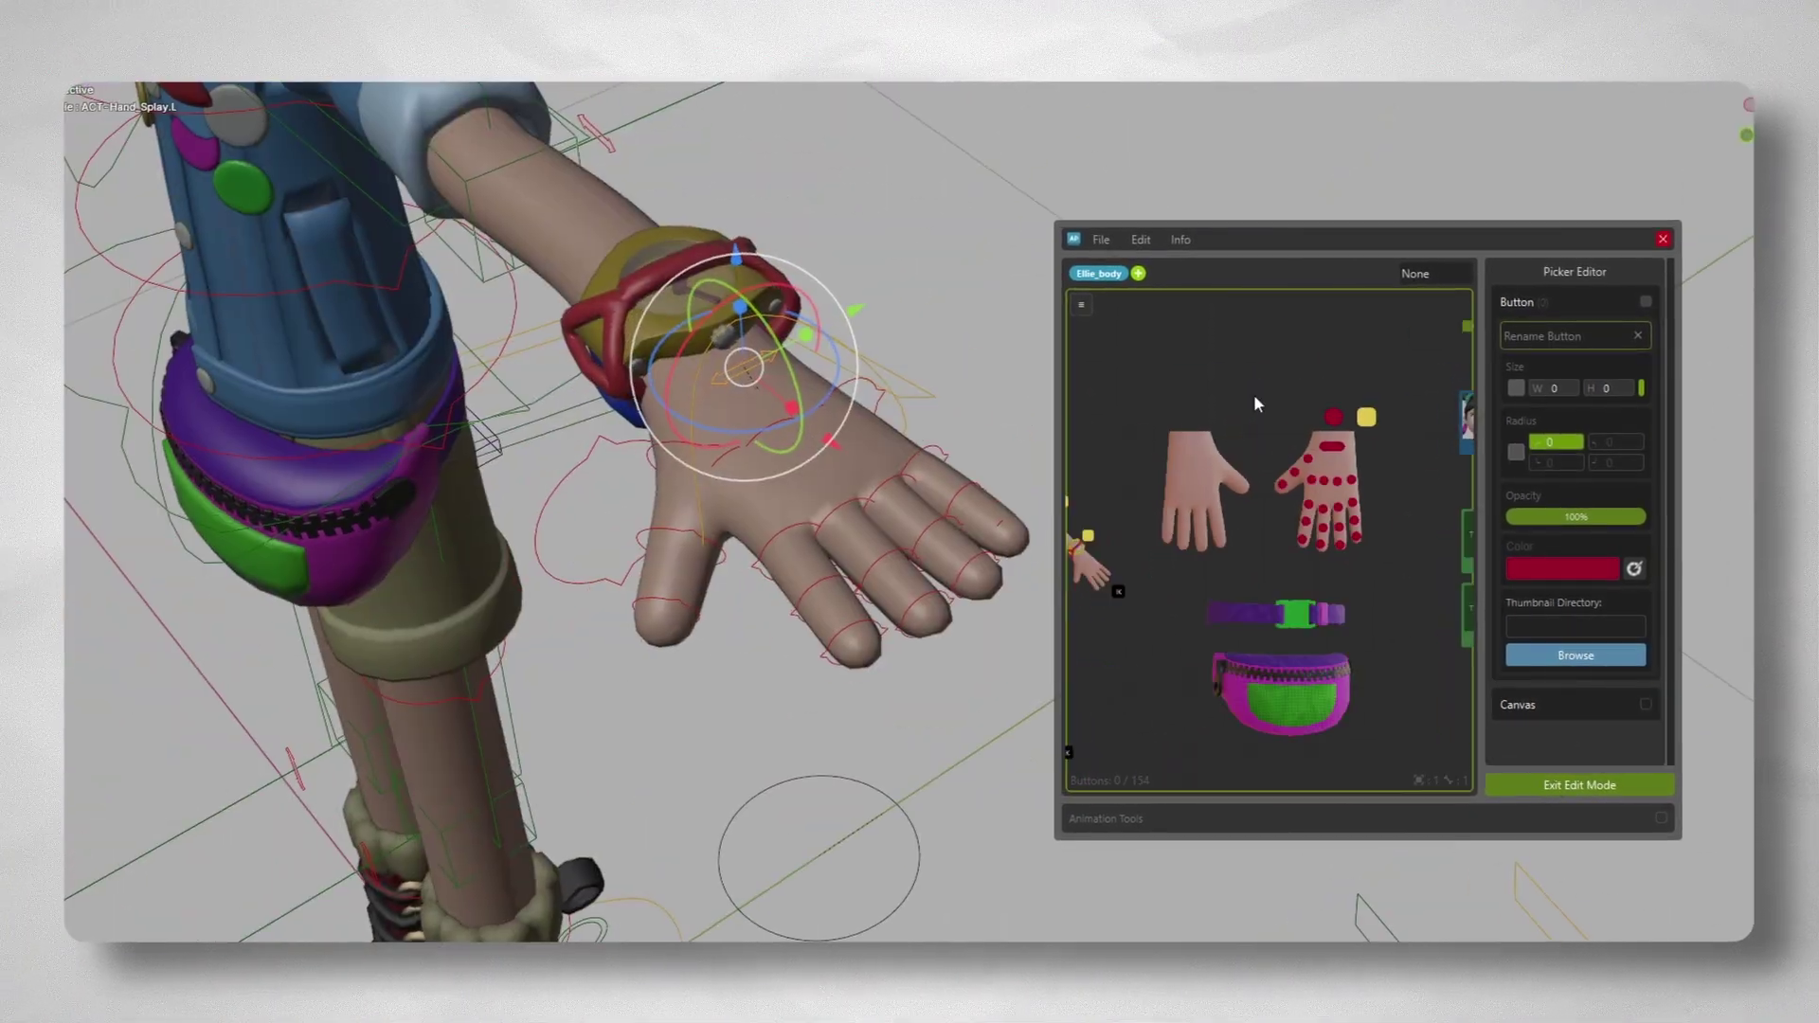
left_click_drag(1326, 455, 1222, 455, "alt")
scroll(1222, 455, "up", 3)
right_click(1222, 459)
left_click(1294, 518)
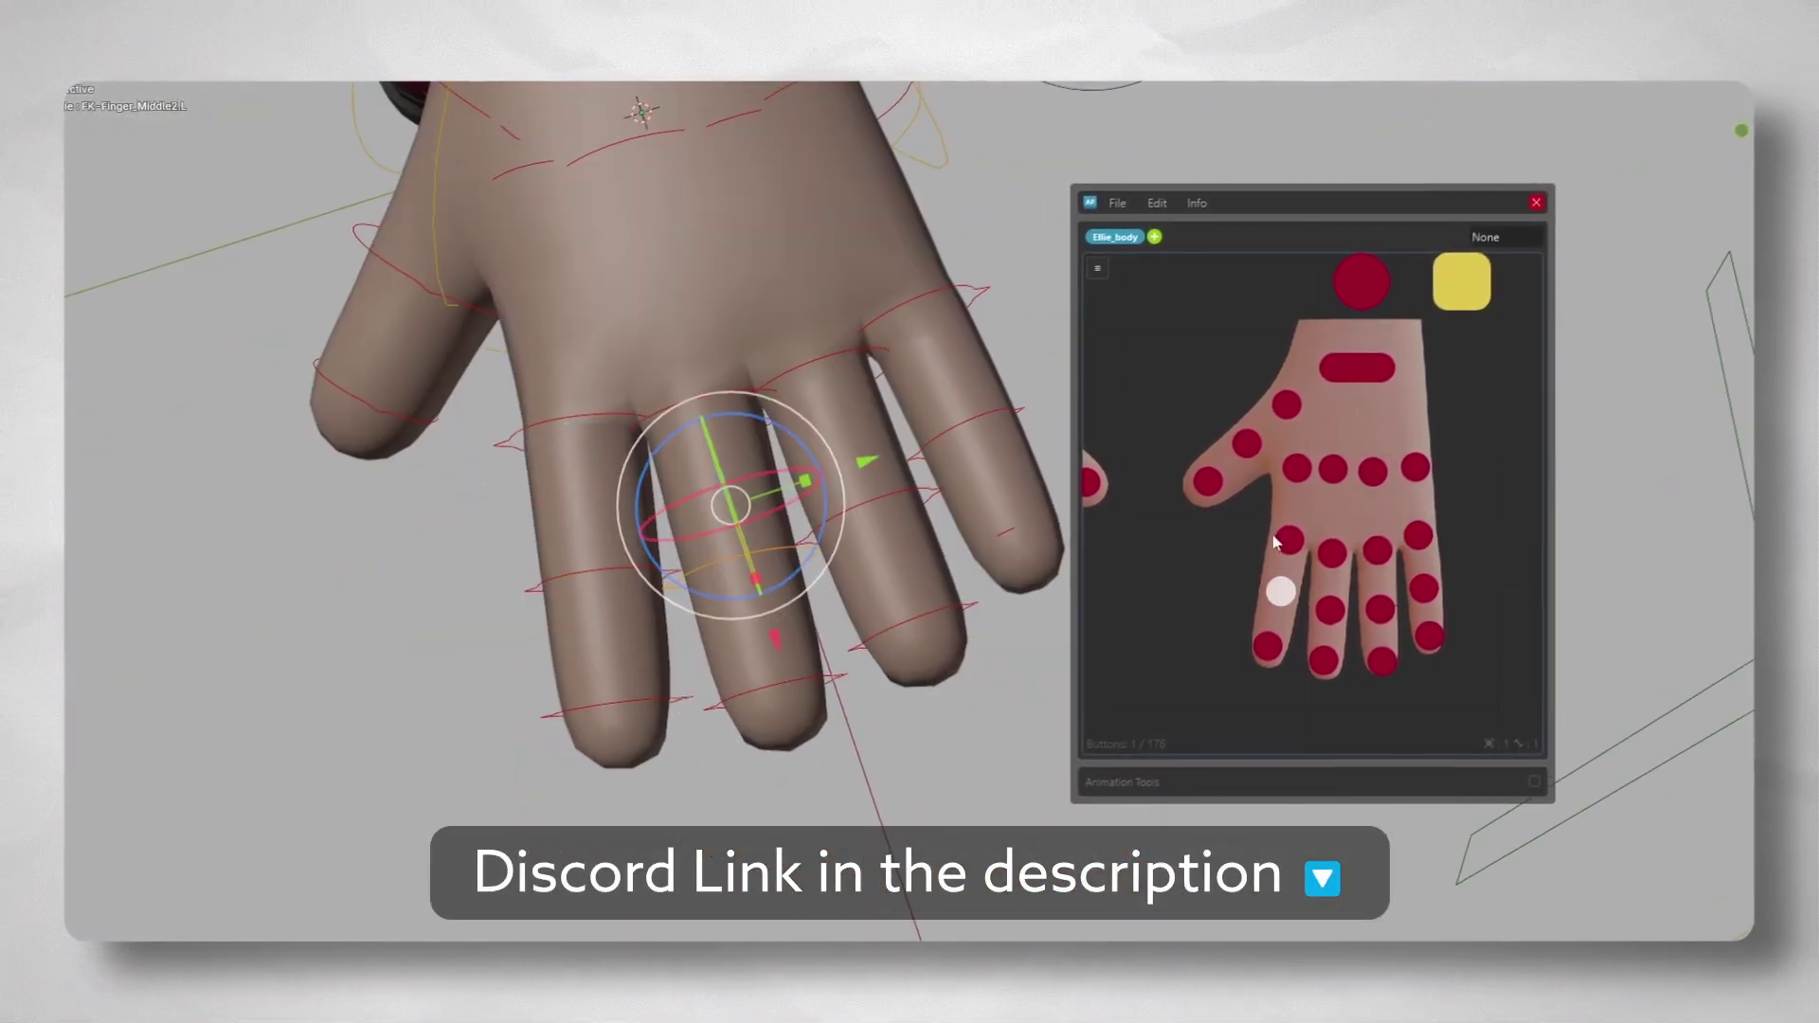
- Test individual finger and thumb buttons, and select all finger buttons together to curl the rig's fingers
left_click(957, 422)
left_click(1323, 660)
left_click(1286, 405)
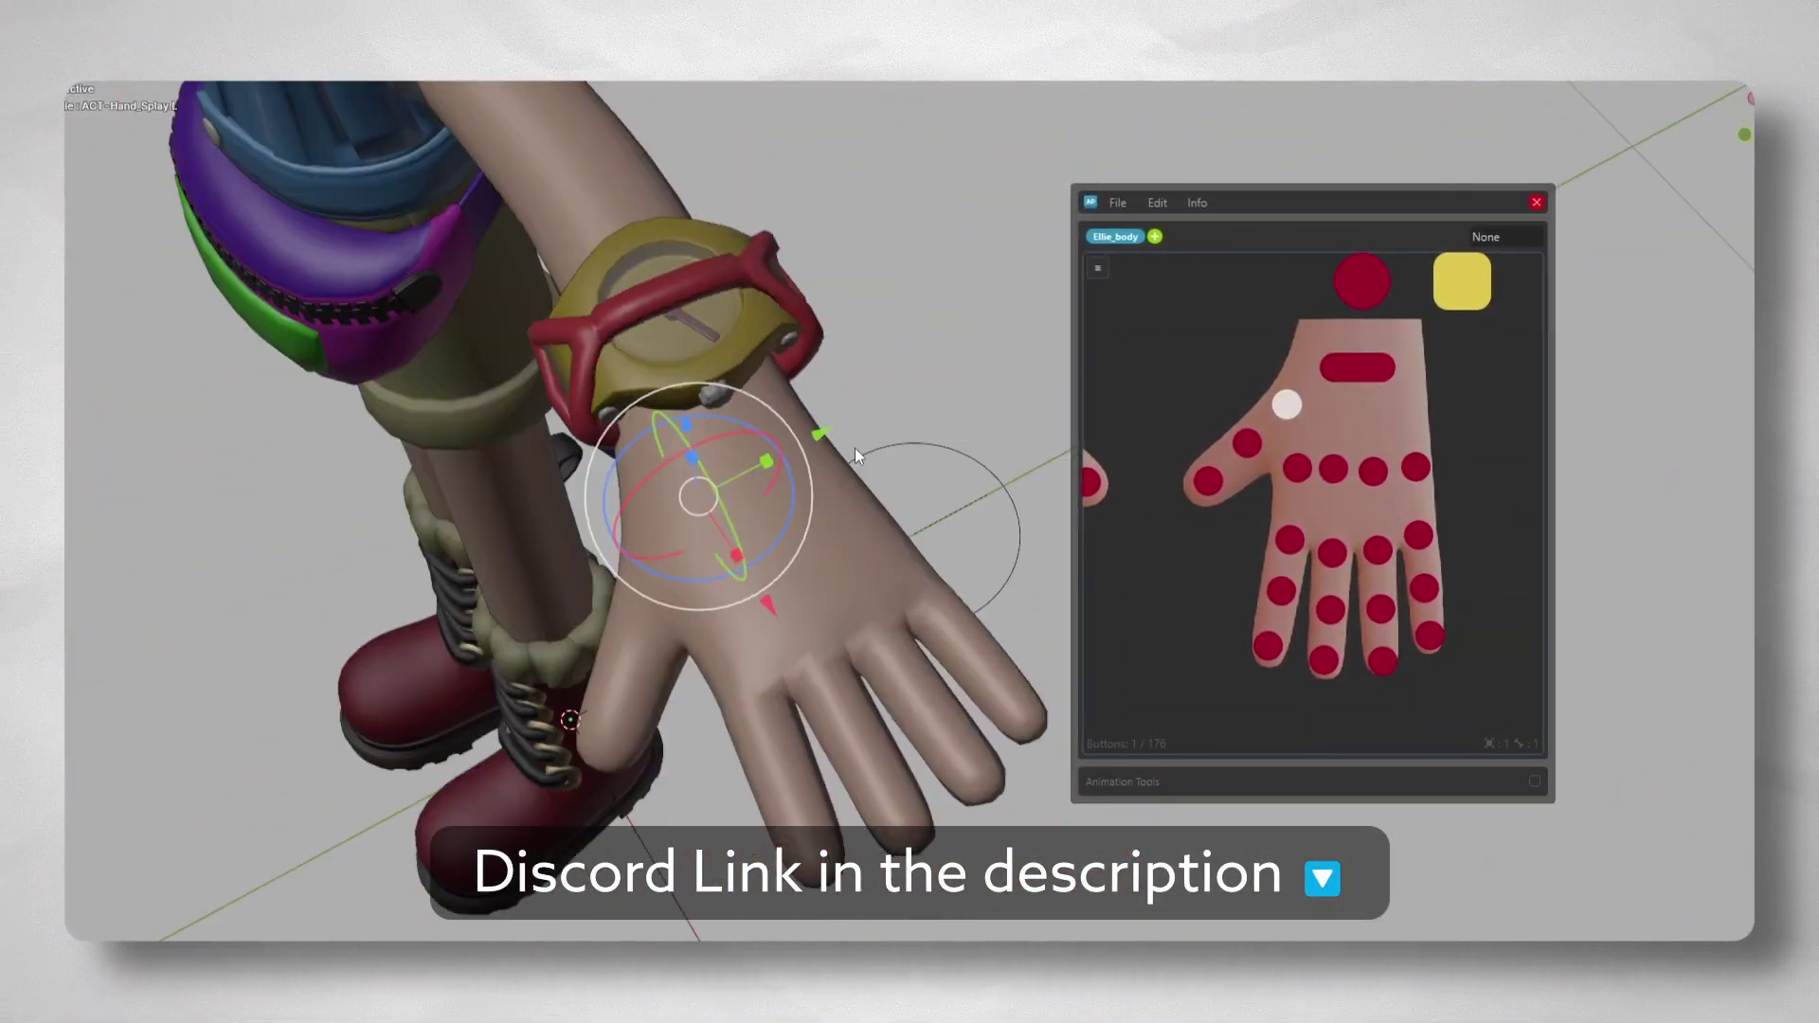
key("s")
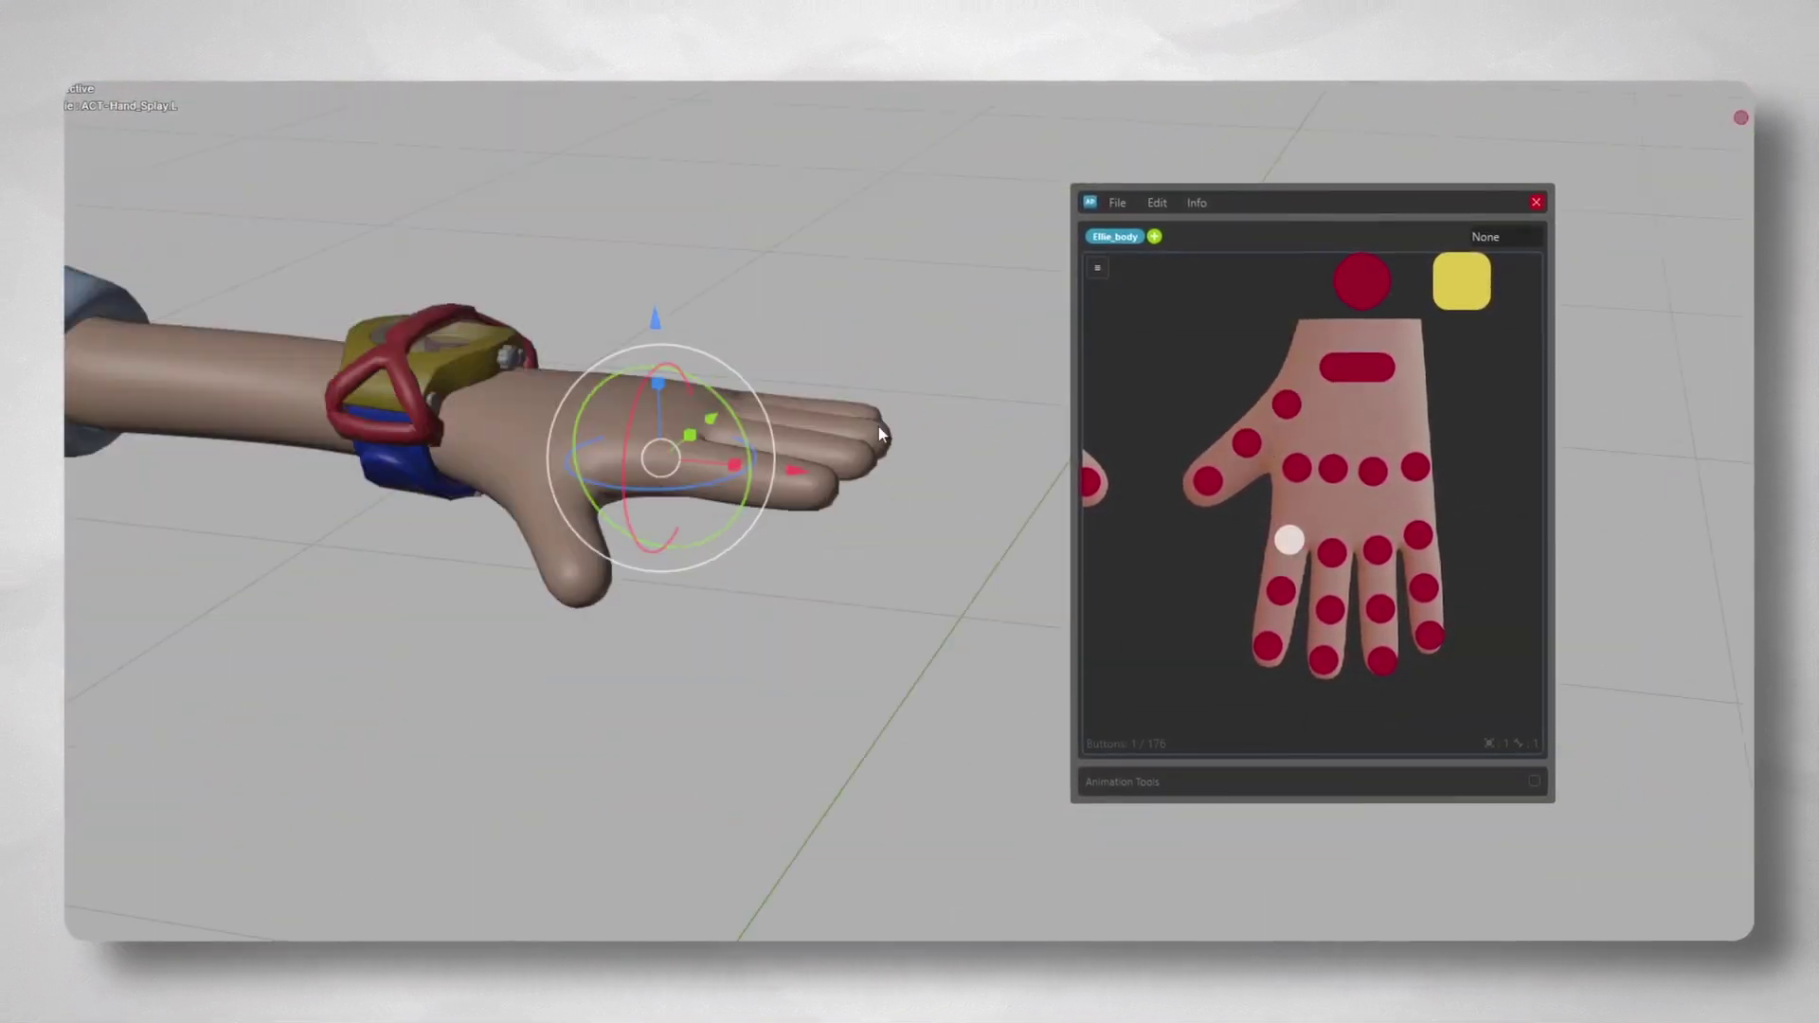
left_click_drag(1459, 687, 1193, 516)
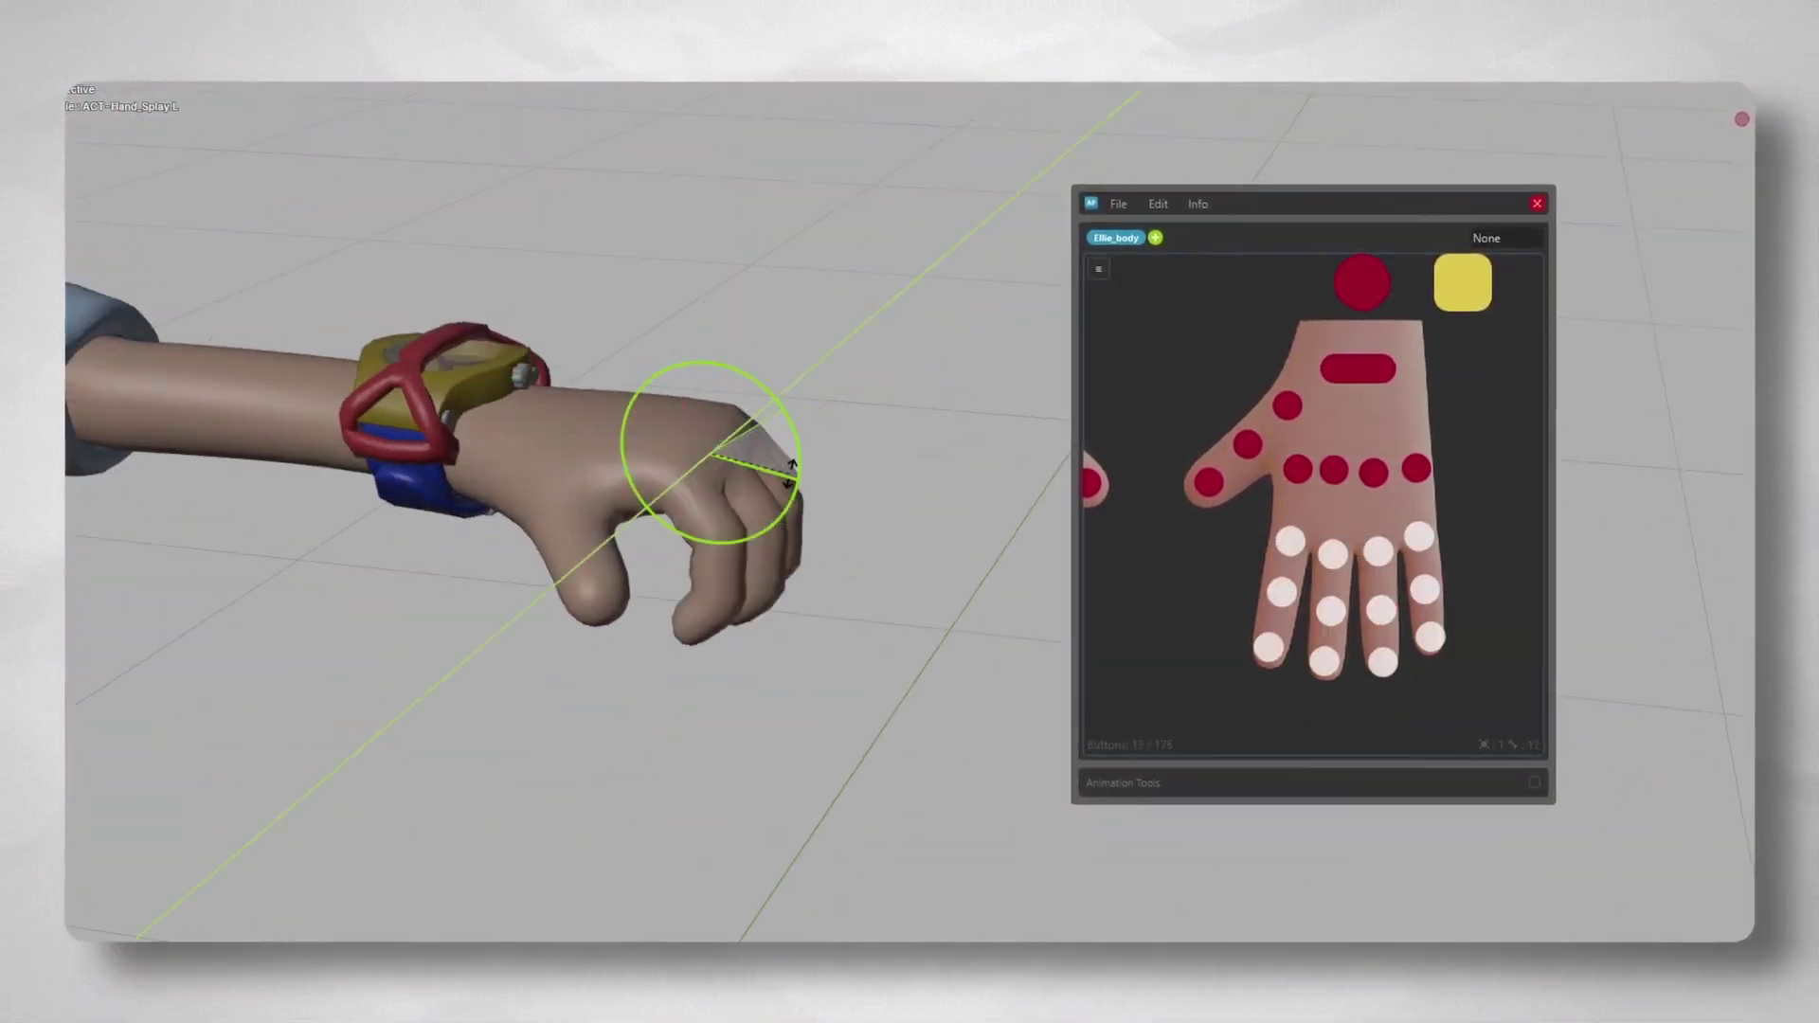